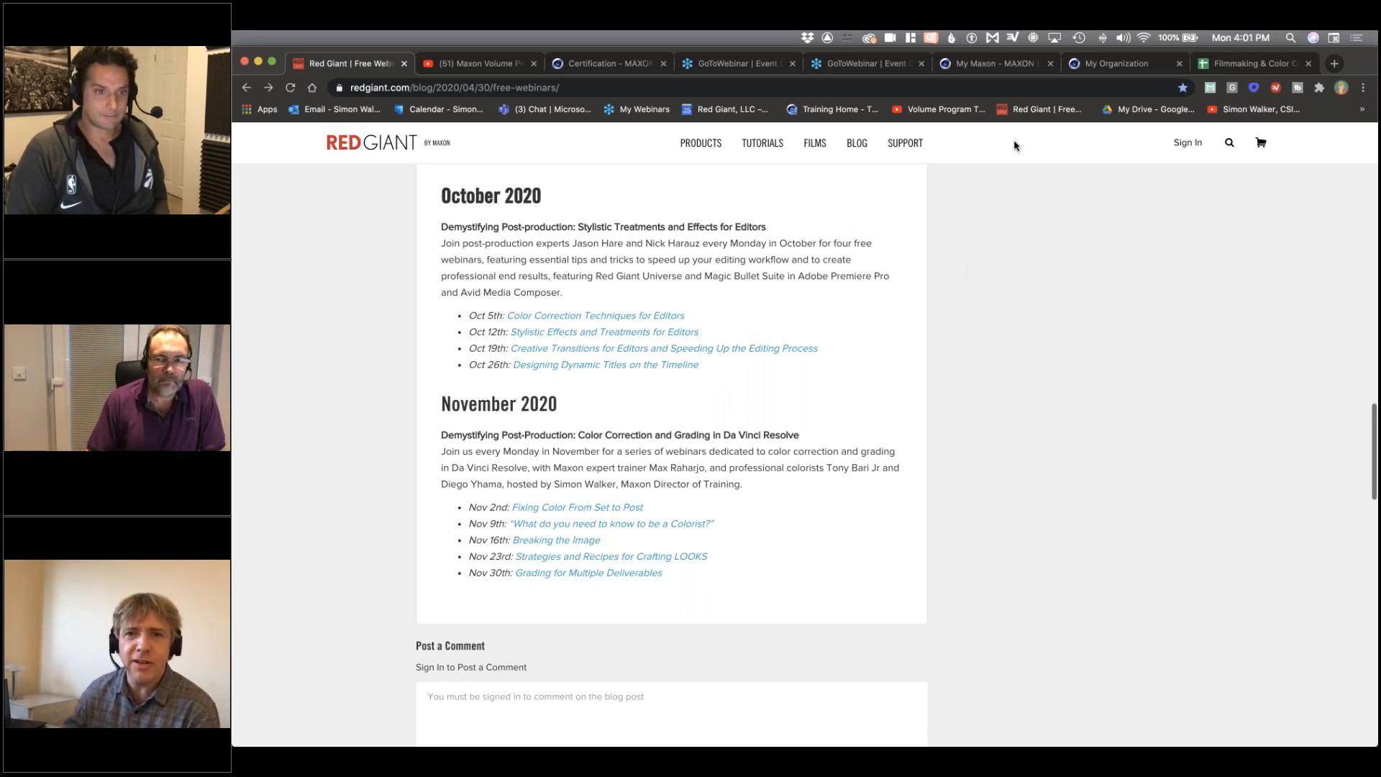
pyautogui.click(616, 410)
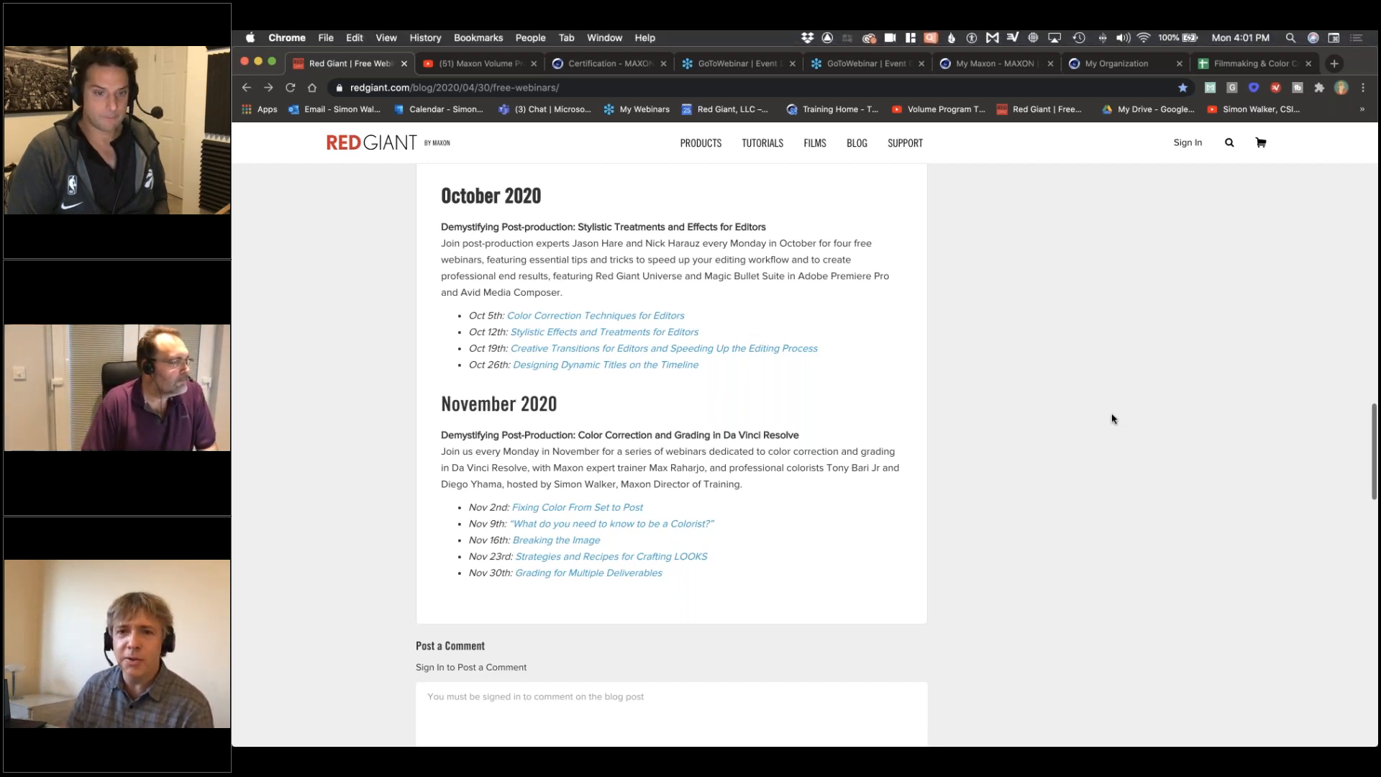
pyautogui.click(1027, 469)
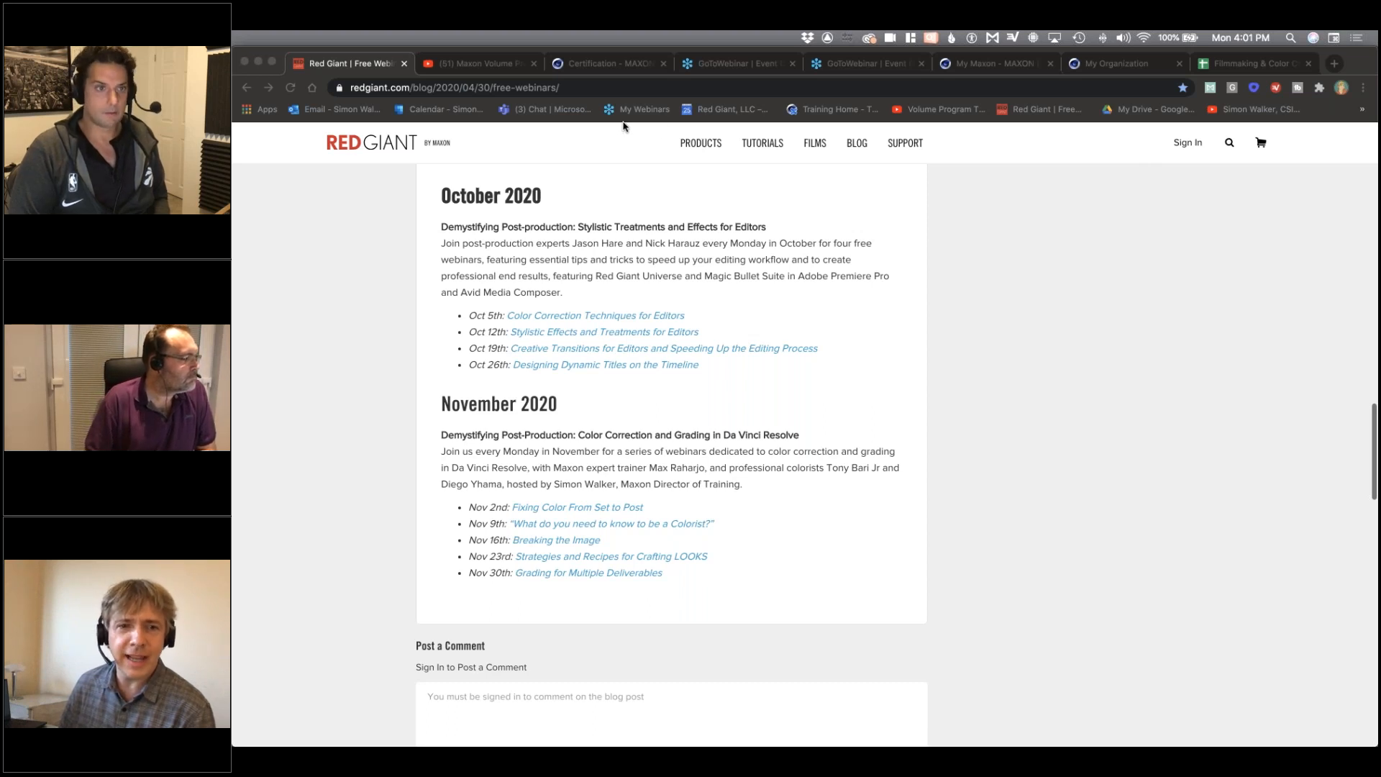
pyautogui.click(444, 332)
pyautogui.click(550, 87)
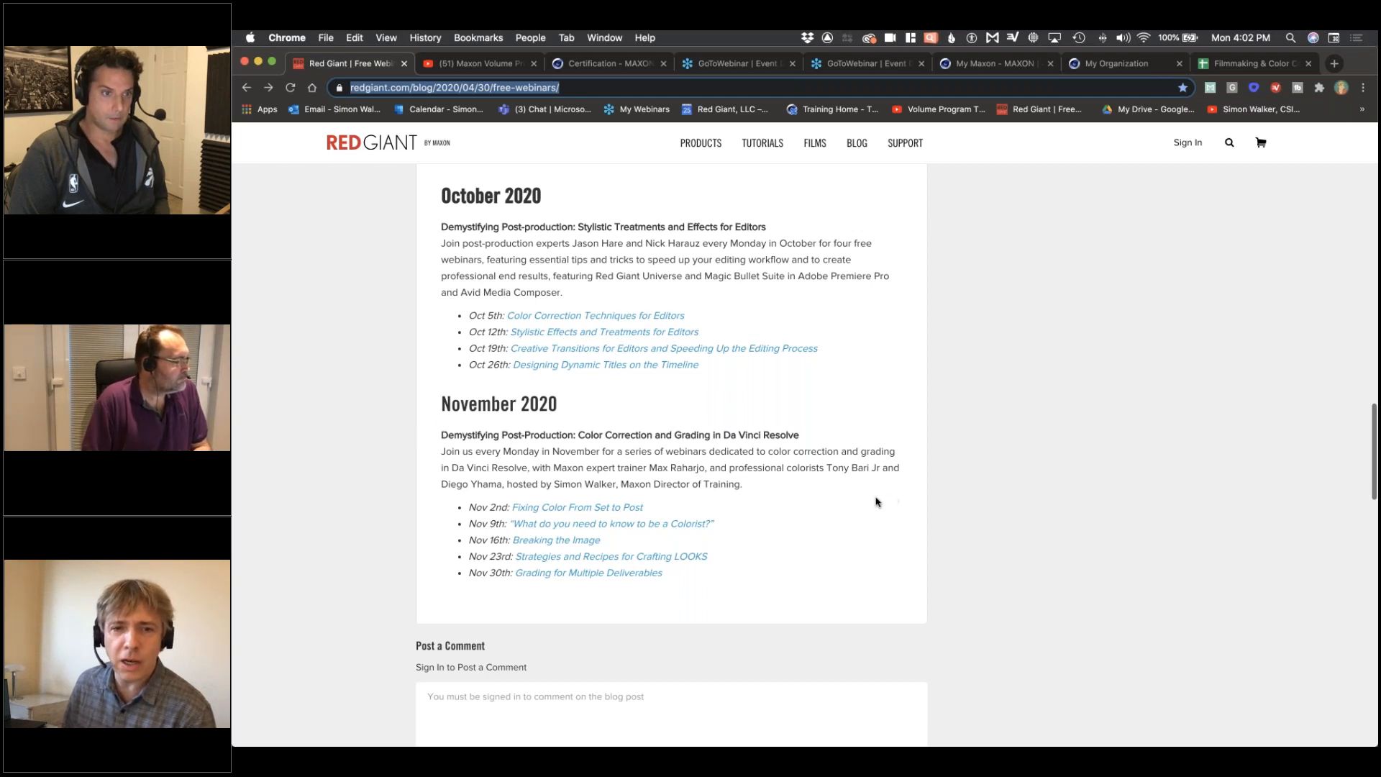
pyautogui.click(1056, 479)
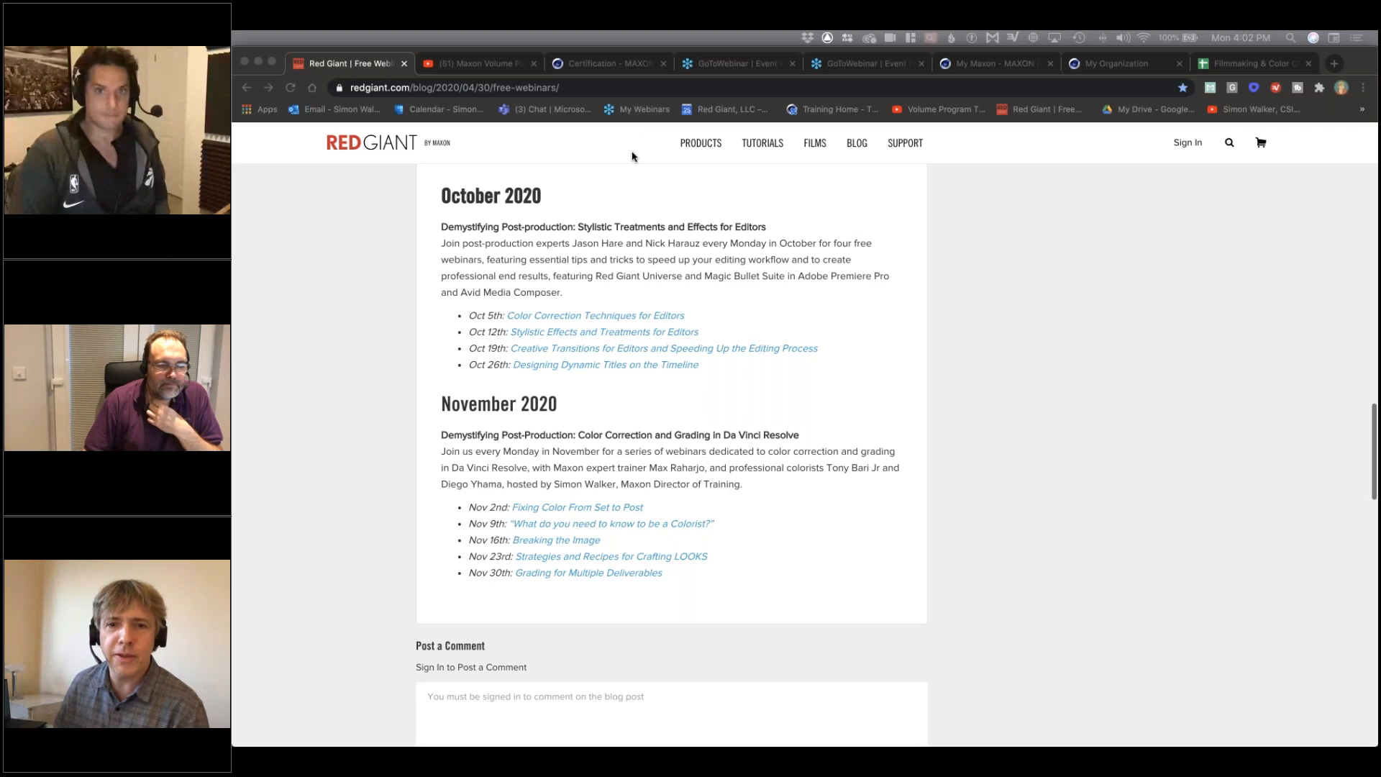
# Step: Look through the Maxon Volume Program Training uploads on YouTube and return to the Red Giant free webinars page
pyautogui.click(454, 65)
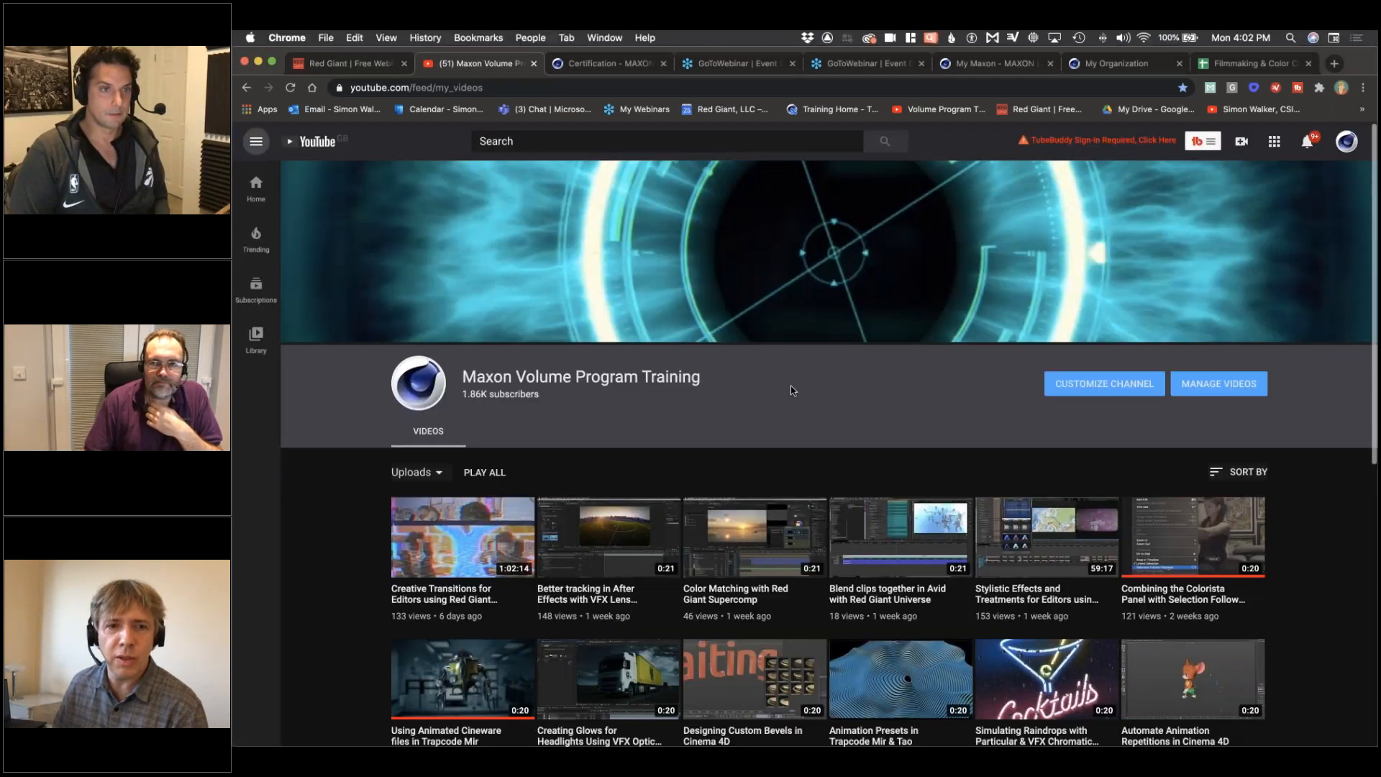
pyautogui.scroll(-3, 792, 390)
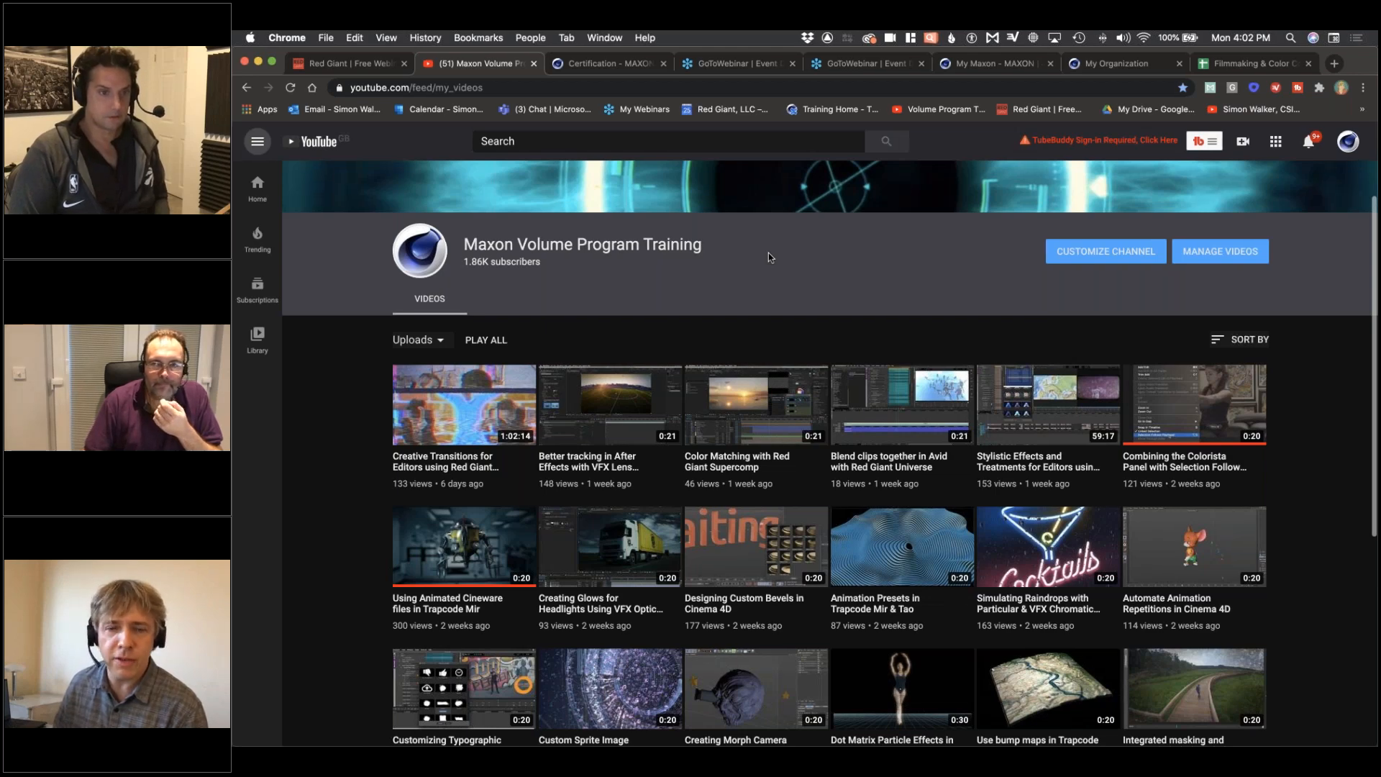
pyautogui.scroll(-1, 493, 489)
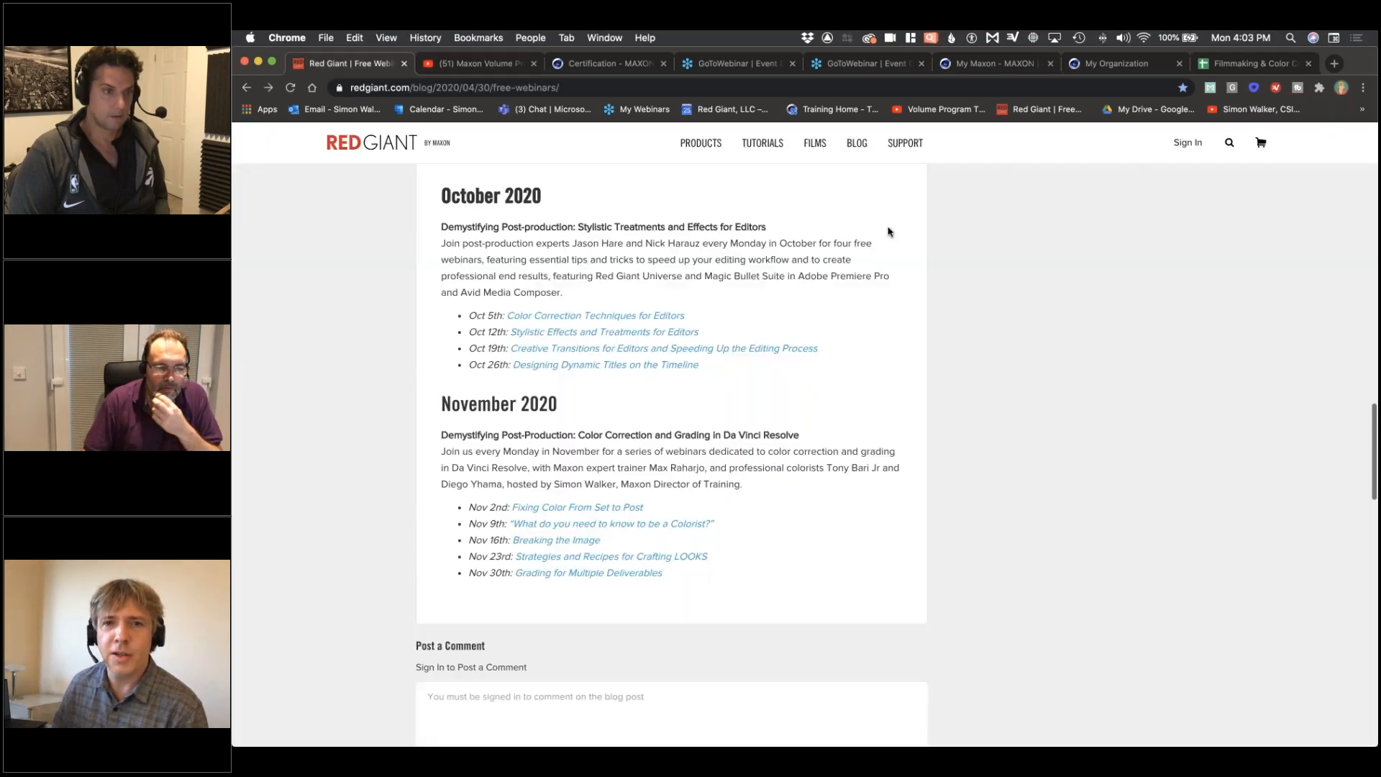
pyautogui.hotkey('ctrl', 'shift', 'Tab')
# Step: Switch to Premiere Pro and examine the Hacker Text effect settings of the Black Video clip in the 07.1 Hacker Text sequence
pyautogui.press('super+Tab')
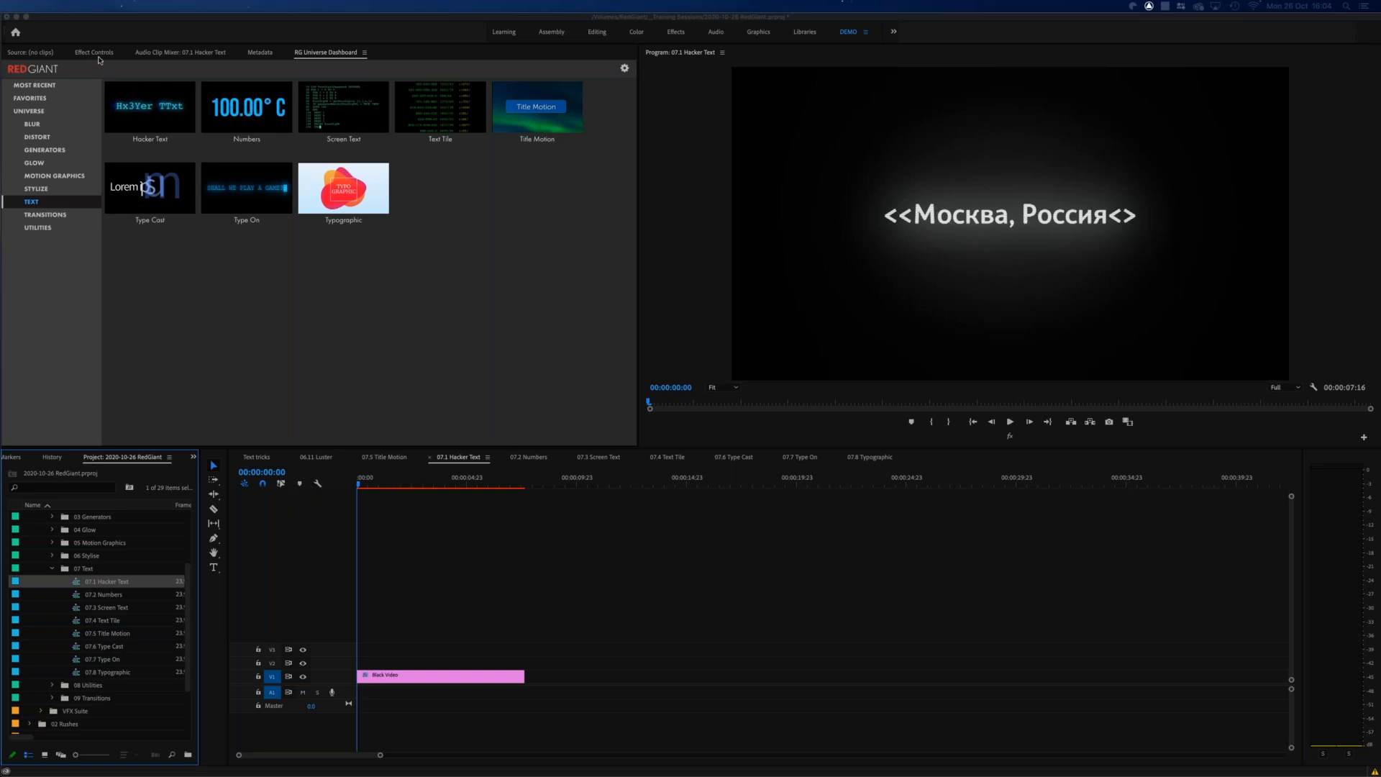
pyautogui.click(94, 53)
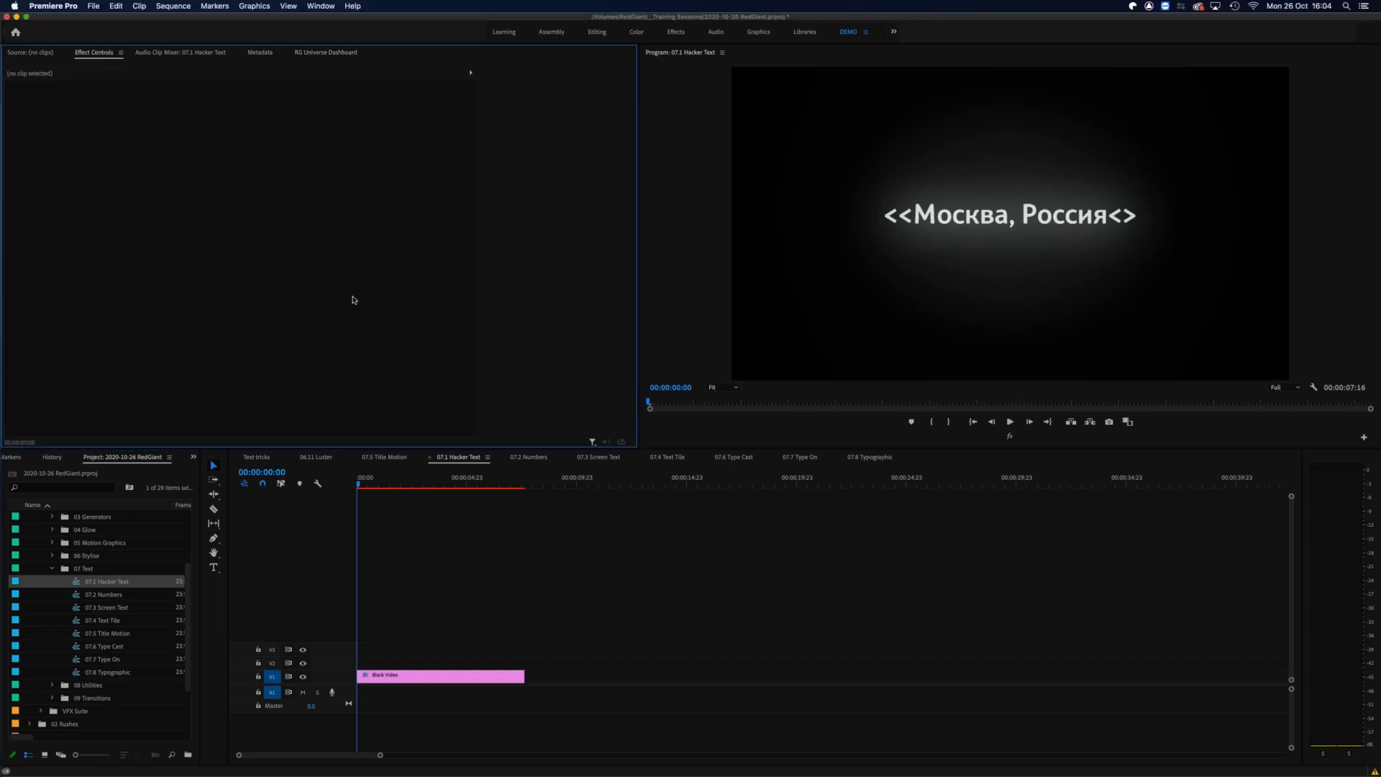
pyautogui.click(446, 675)
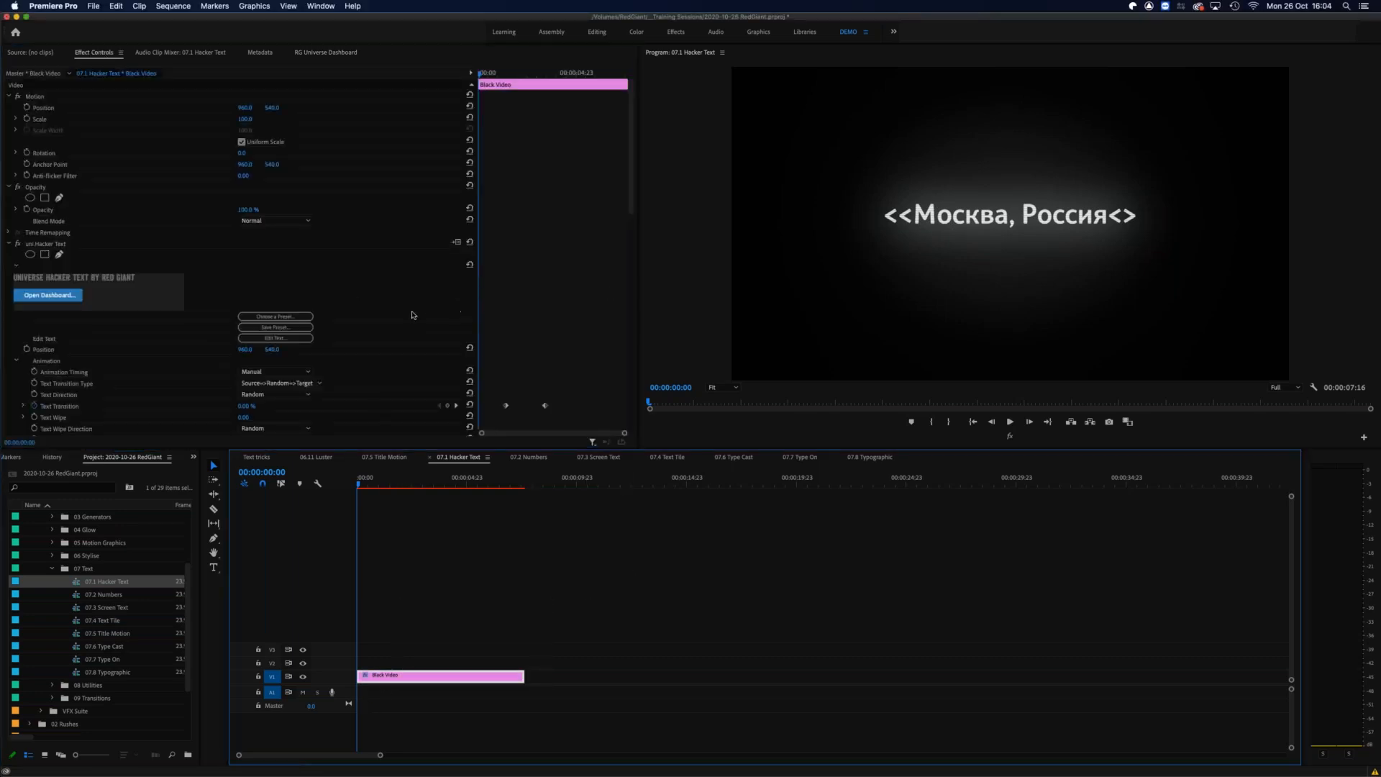
pyautogui.scroll(-10, 454, 254)
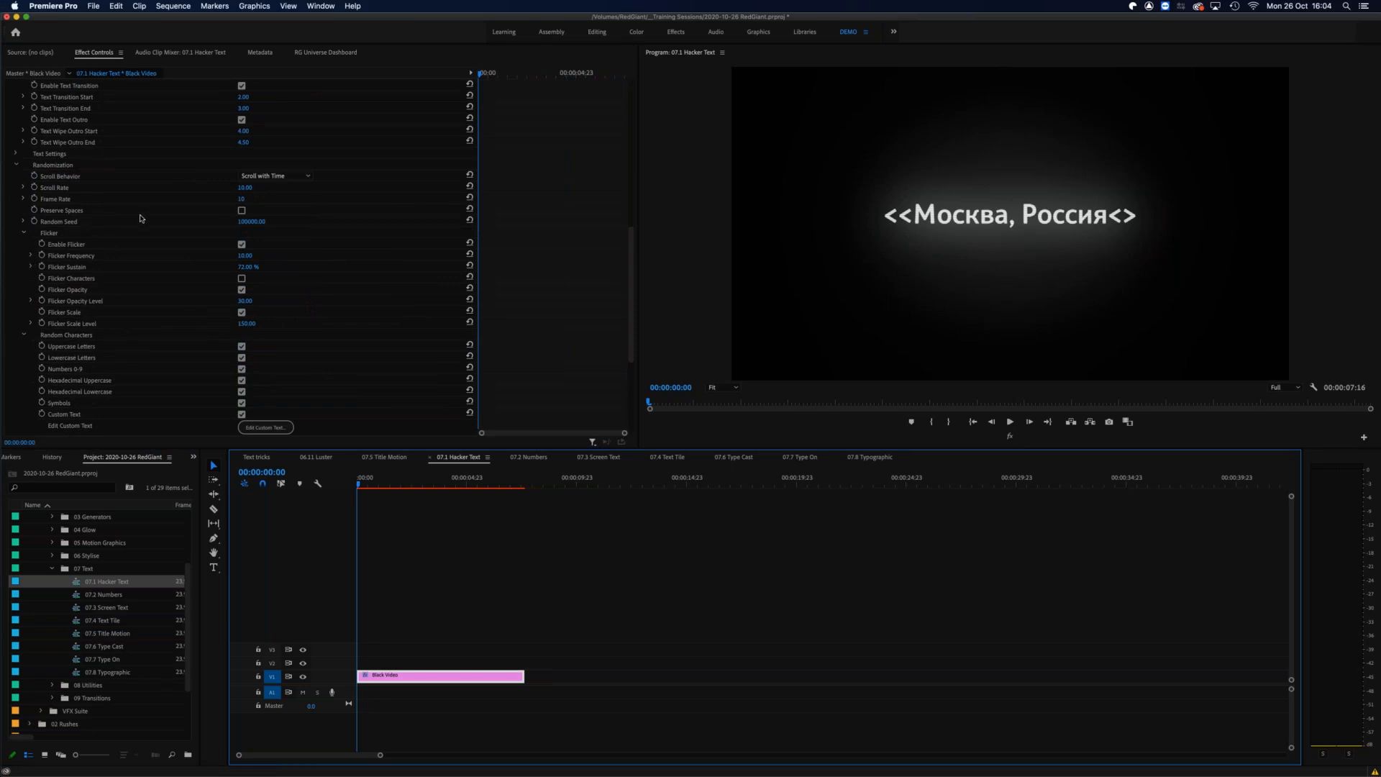
pyautogui.scroll(5, 352, 131)
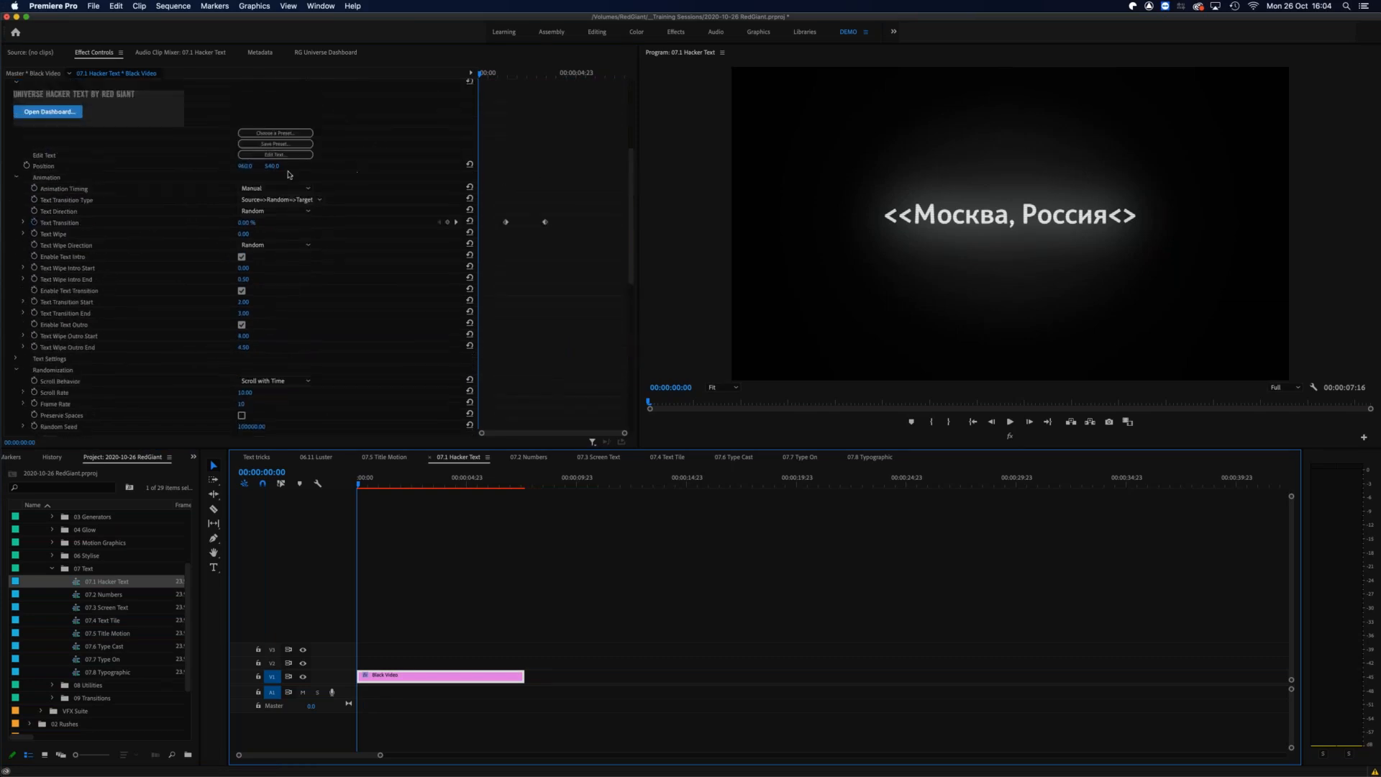
# Step: Browse the available Hacker Text presets in the Universe Dashboard and return to the clip's effect settings
pyautogui.click(274, 135)
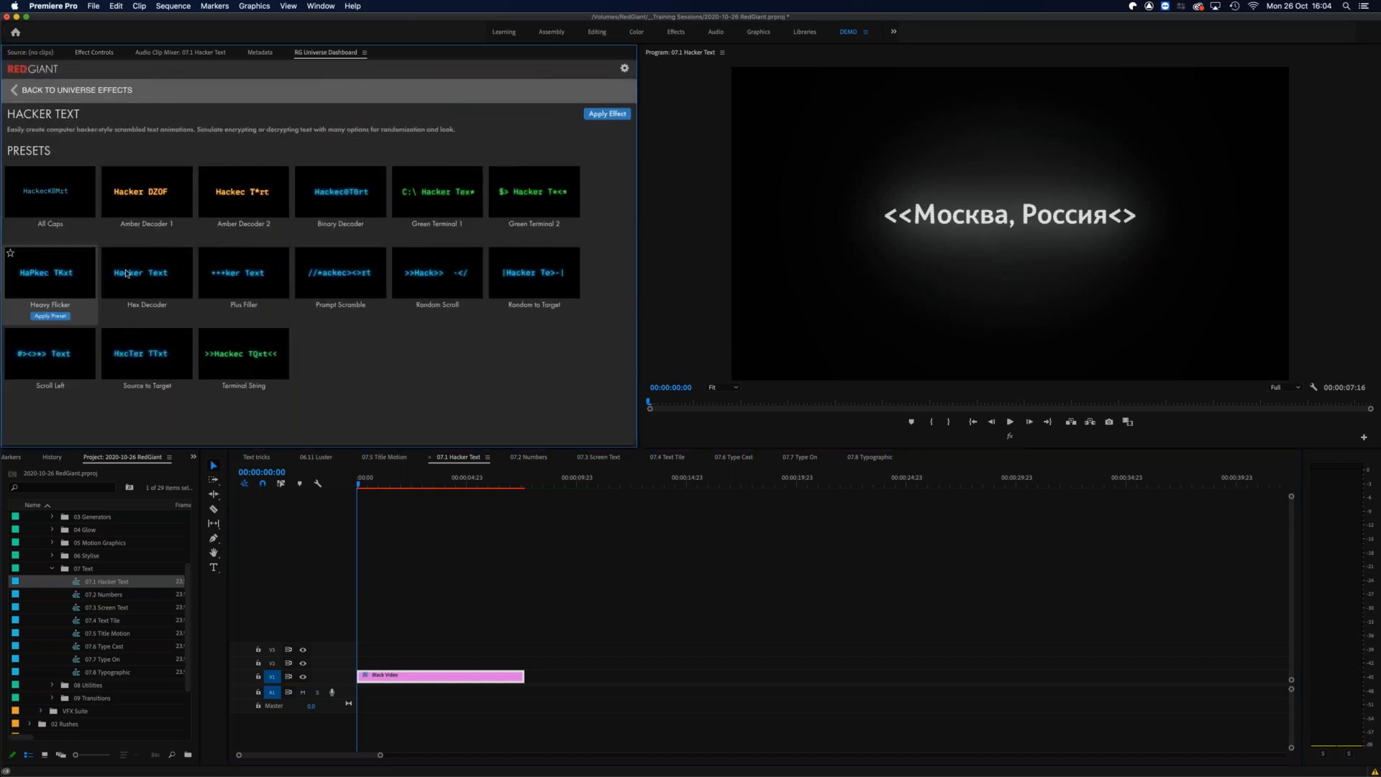
pyautogui.moveTo(246, 276)
pyautogui.moveTo(321, 272)
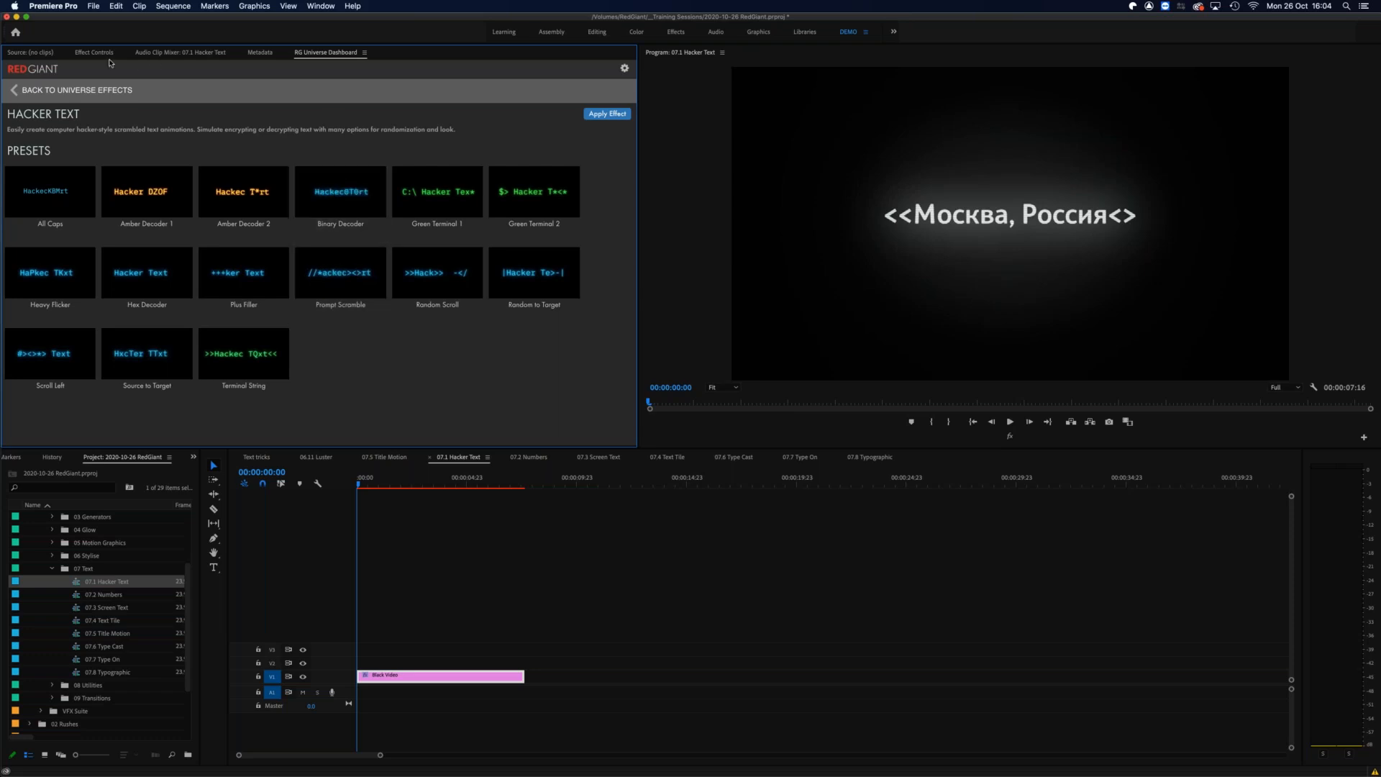
pyautogui.click(105, 53)
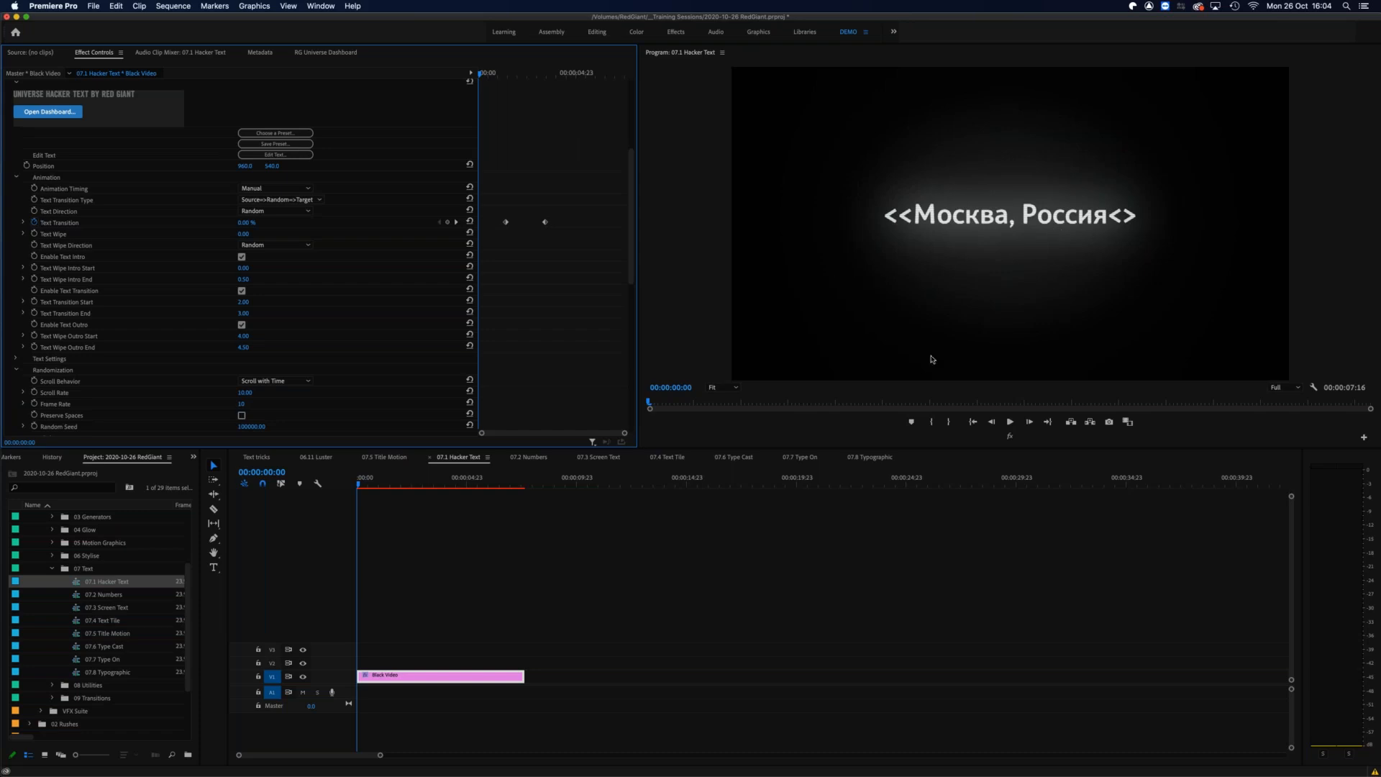
# Step: Scrub through the Hacker Text animation, try the Source>>Target text transition type, and preview its effect on the title
pyautogui.moveTo(365, 485); pyautogui.dragTo(472, 471)
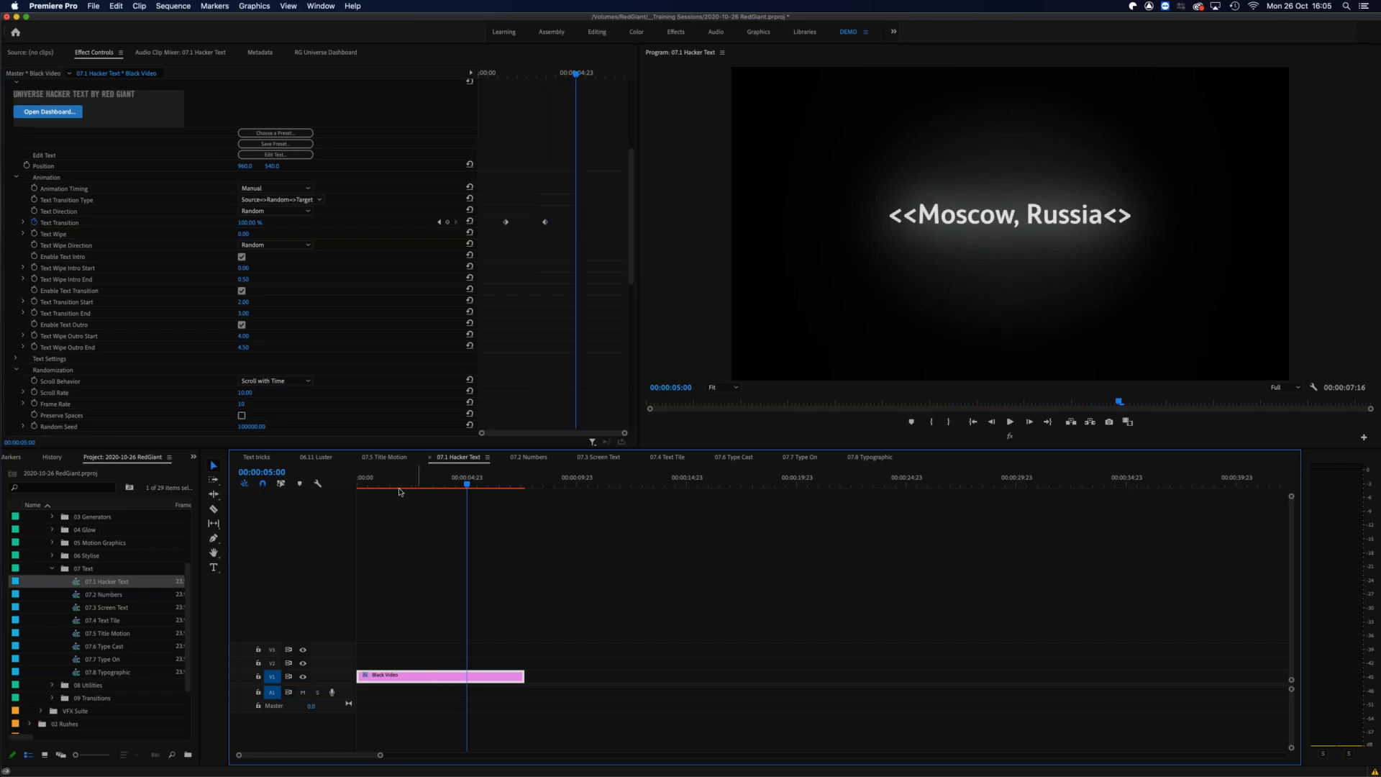
pyautogui.click(320, 202)
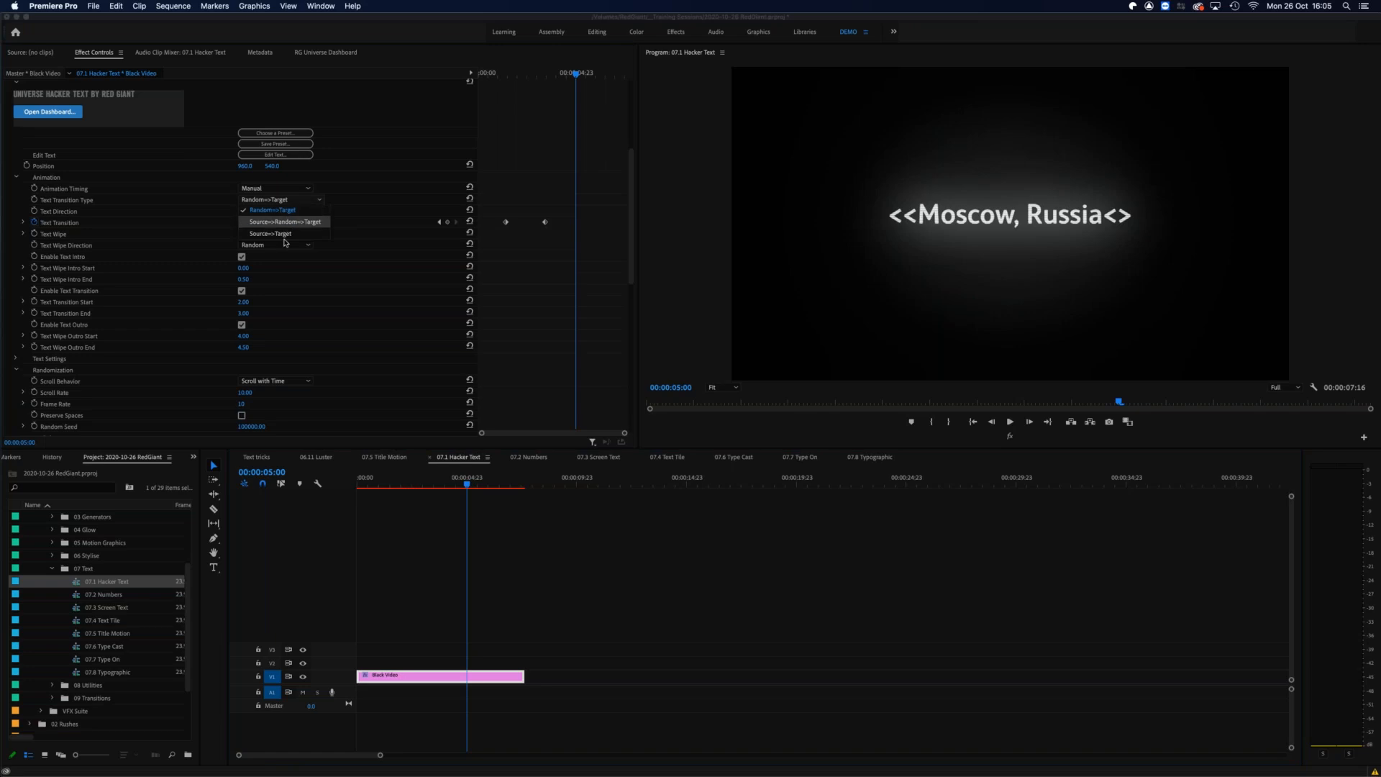
pyautogui.click(286, 234)
pyautogui.moveTo(382, 484); pyautogui.dragTo(447, 481)
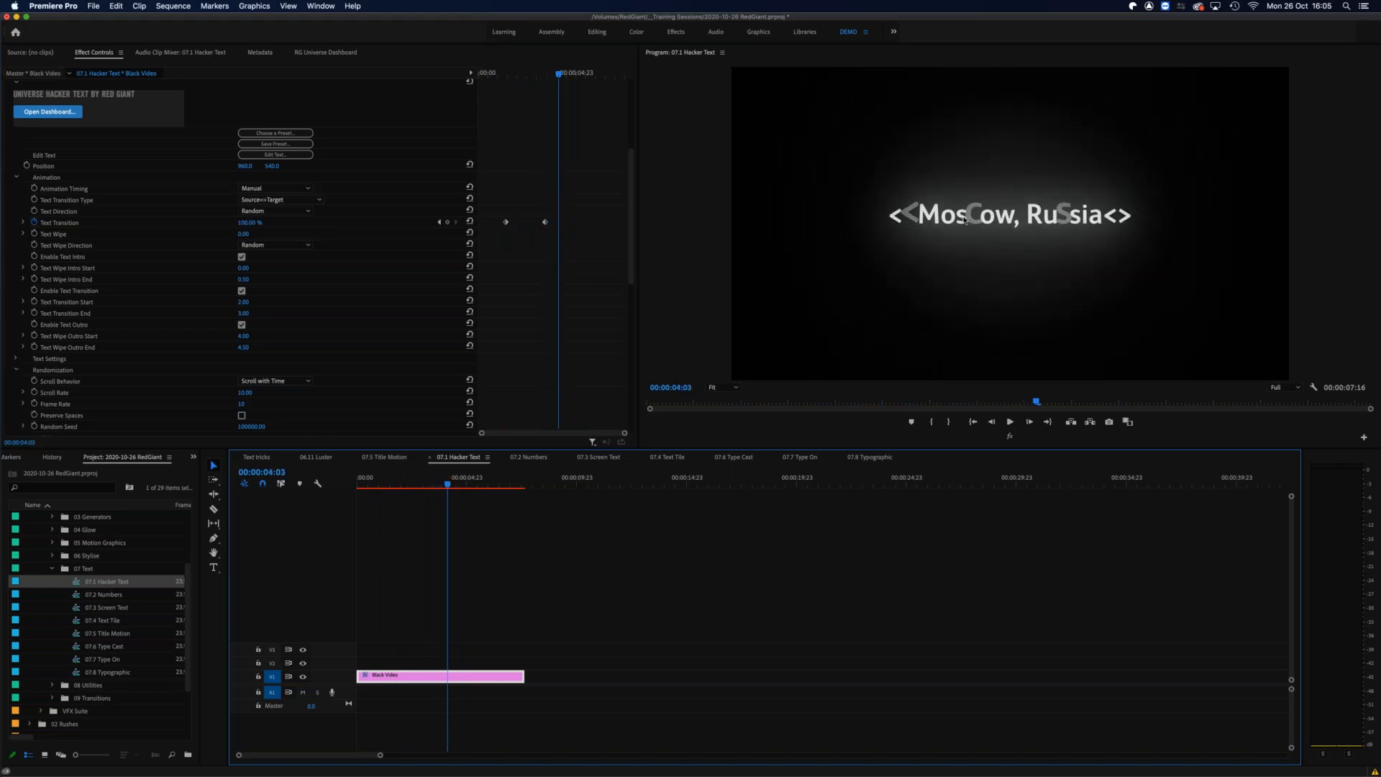
pyautogui.moveTo(468, 480); pyautogui.dragTo(322, 492)
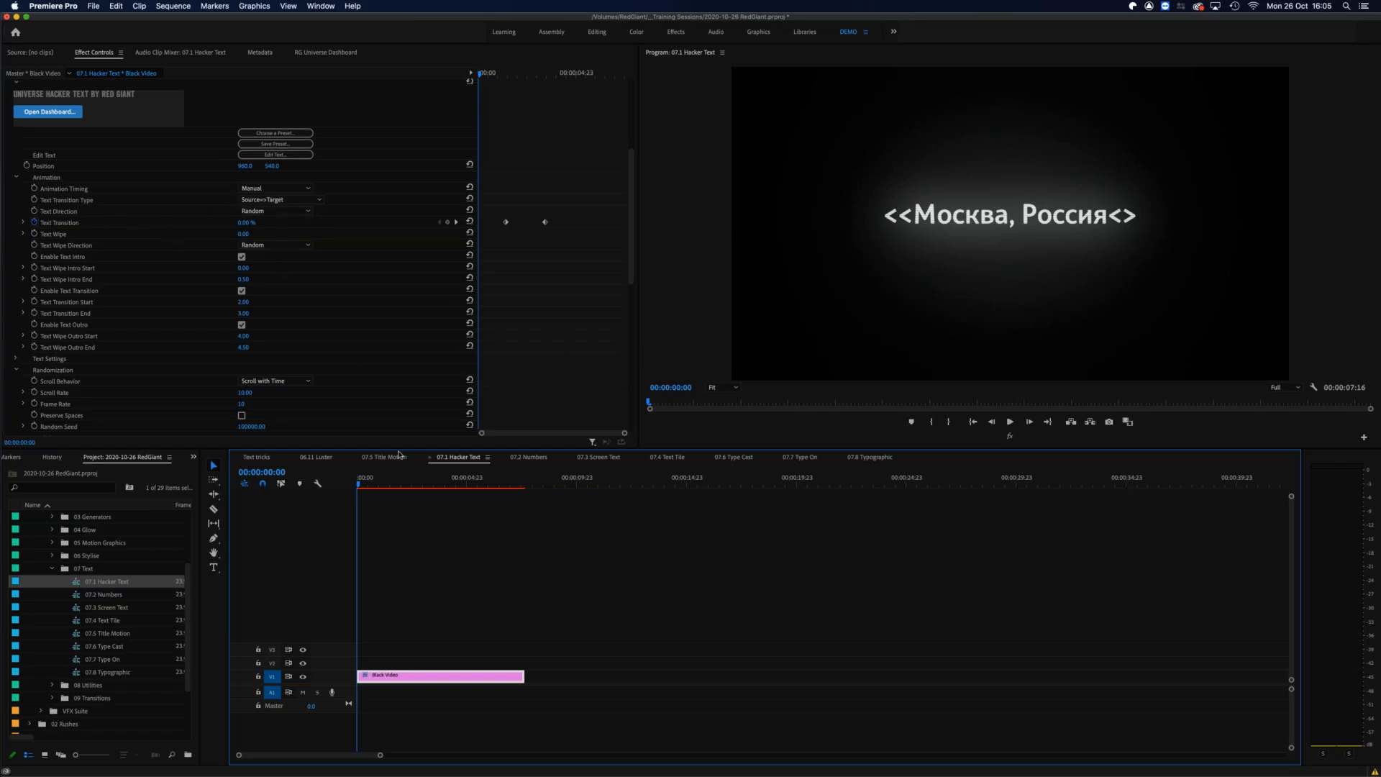
pyautogui.moveTo(366, 481); pyautogui.dragTo(447, 473)
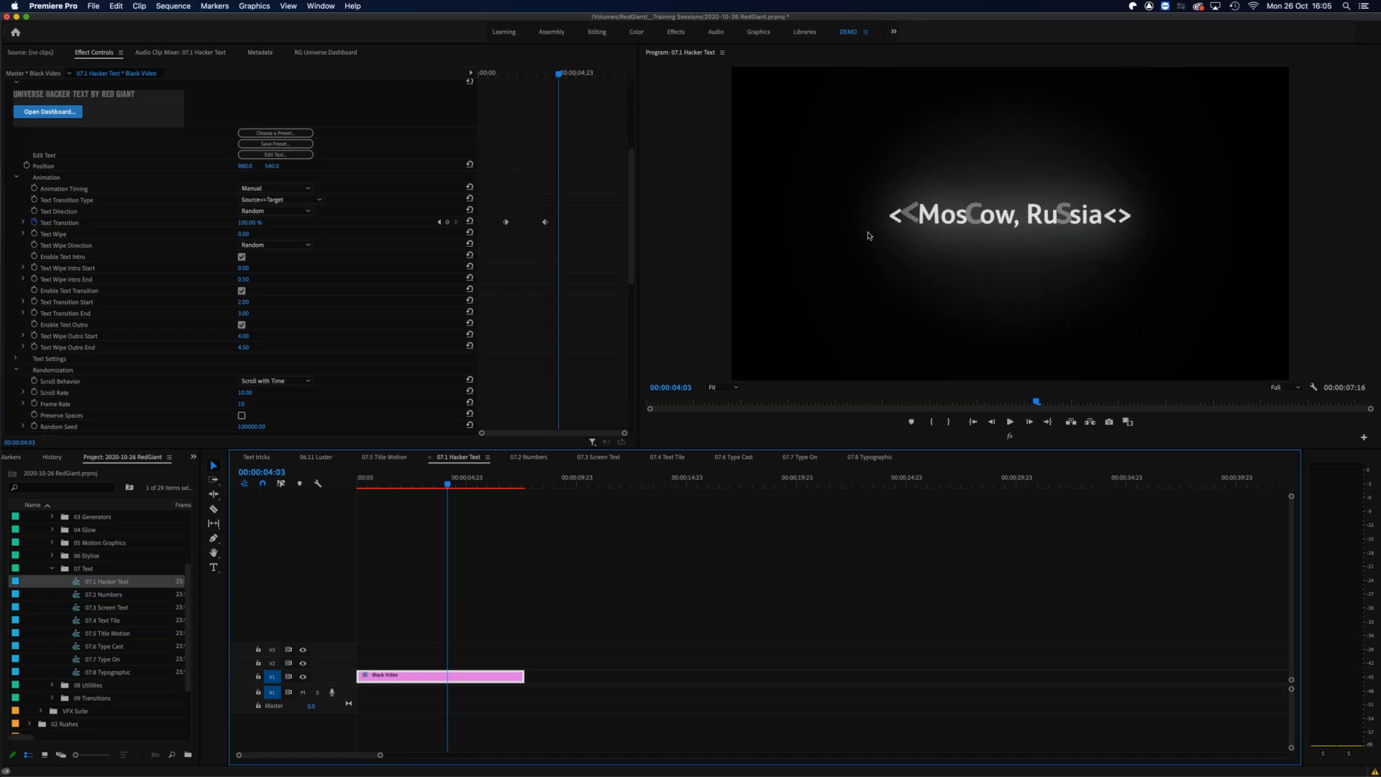
# Step: Try the Random>>Target text transition type, preview it, and set the type back to Source>>Random>>Target
pyautogui.click(321, 200)
pyautogui.click(277, 211)
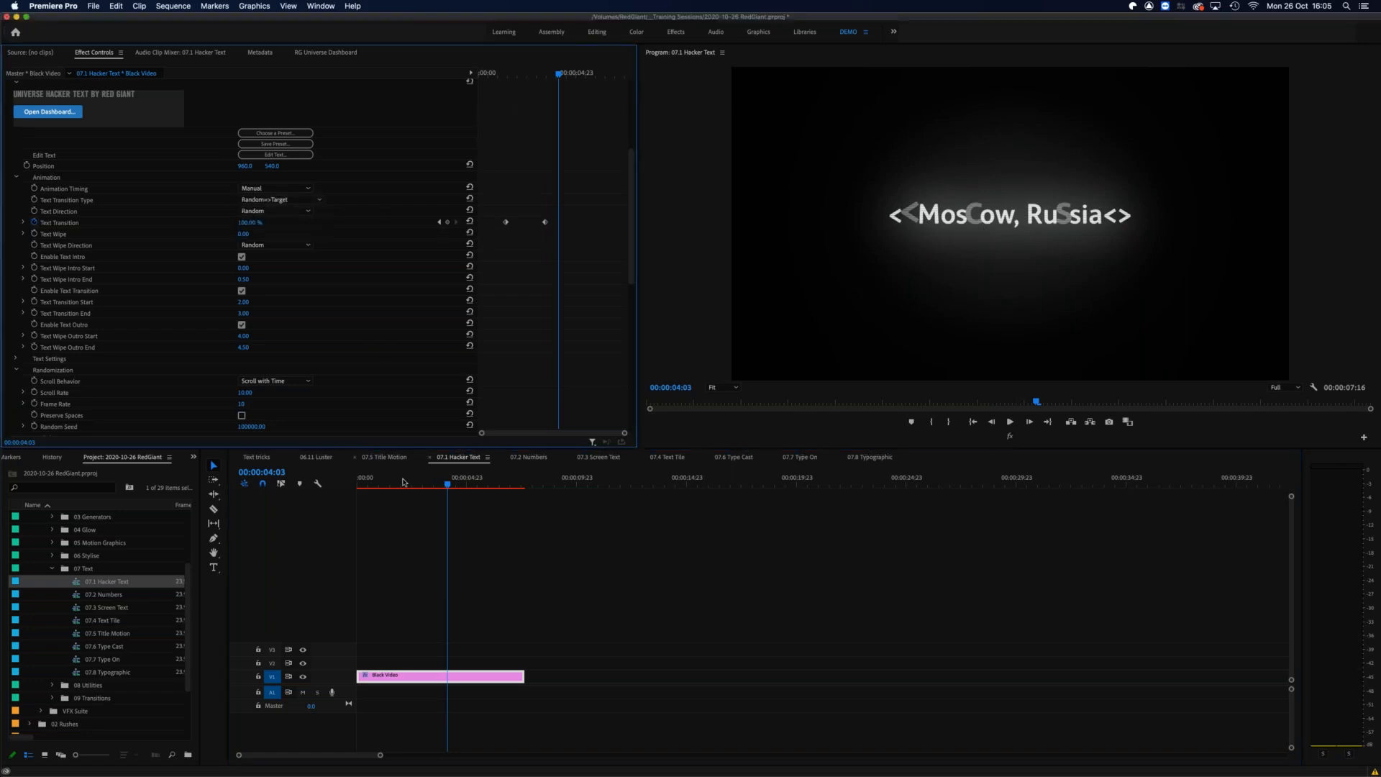
pyautogui.moveTo(336, 483); pyautogui.dragTo(226, 530)
pyautogui.moveTo(362, 483); pyautogui.dragTo(479, 476)
pyautogui.click(320, 200)
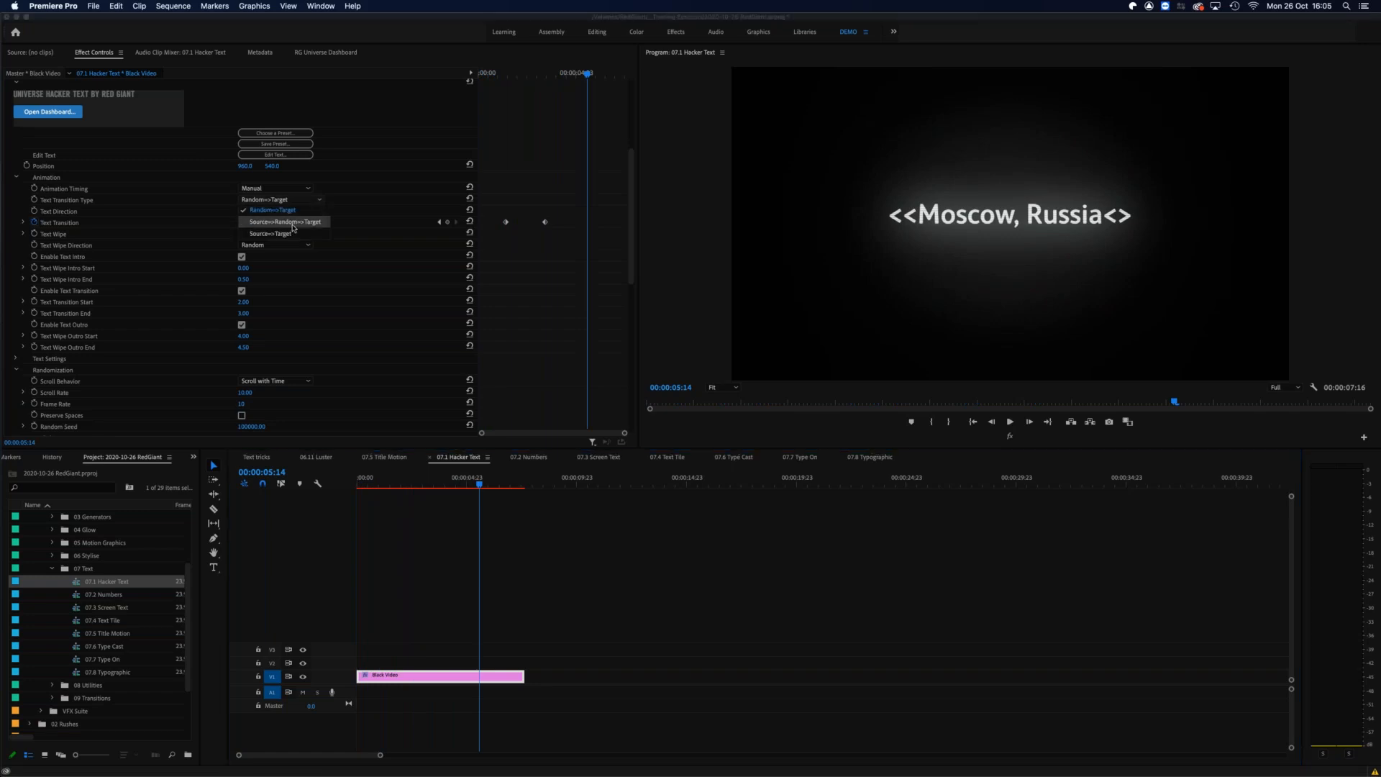
pyautogui.click(308, 223)
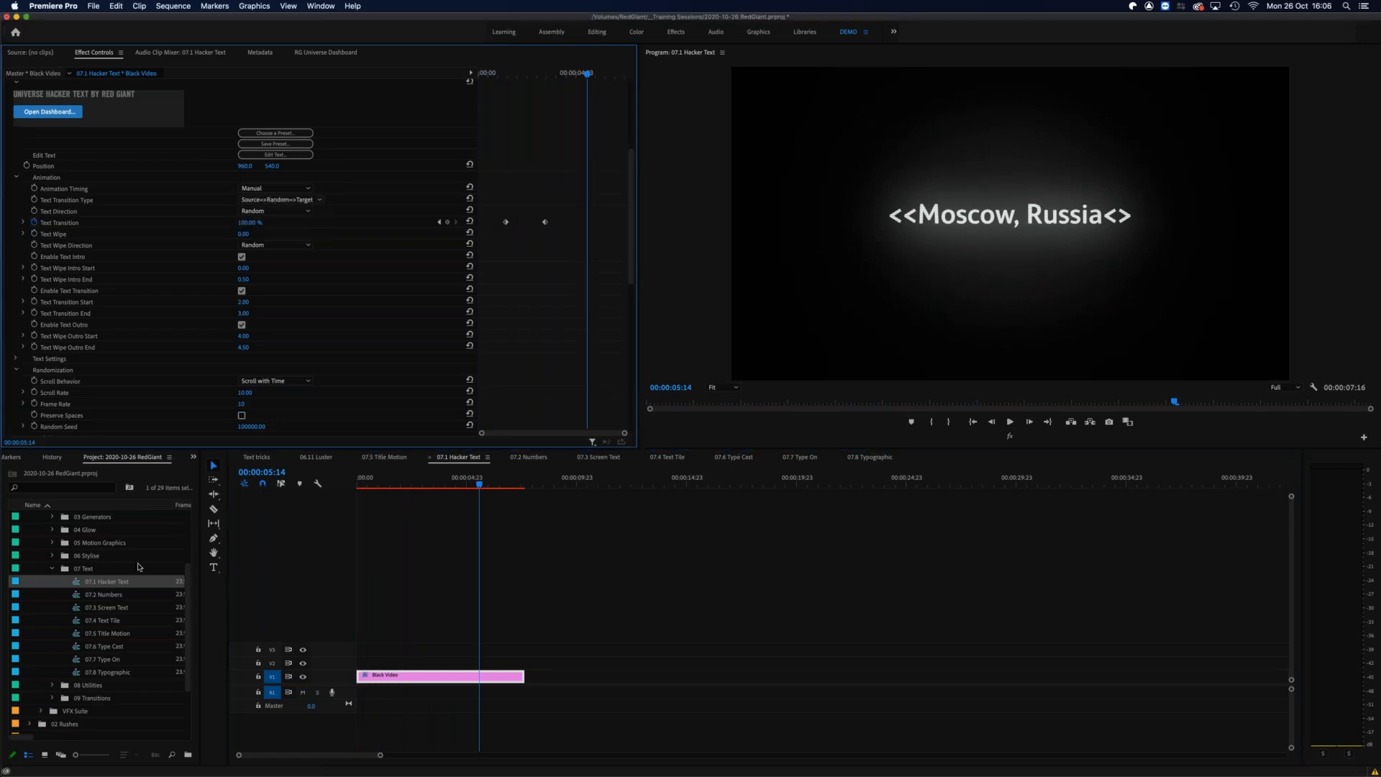
# Step: Open the 07.2 Numbers sequence, select the Black Video clip under the temperature marker, and preview its counting animation
pyautogui.click(77, 598)
pyautogui.doubleClick(77, 600)
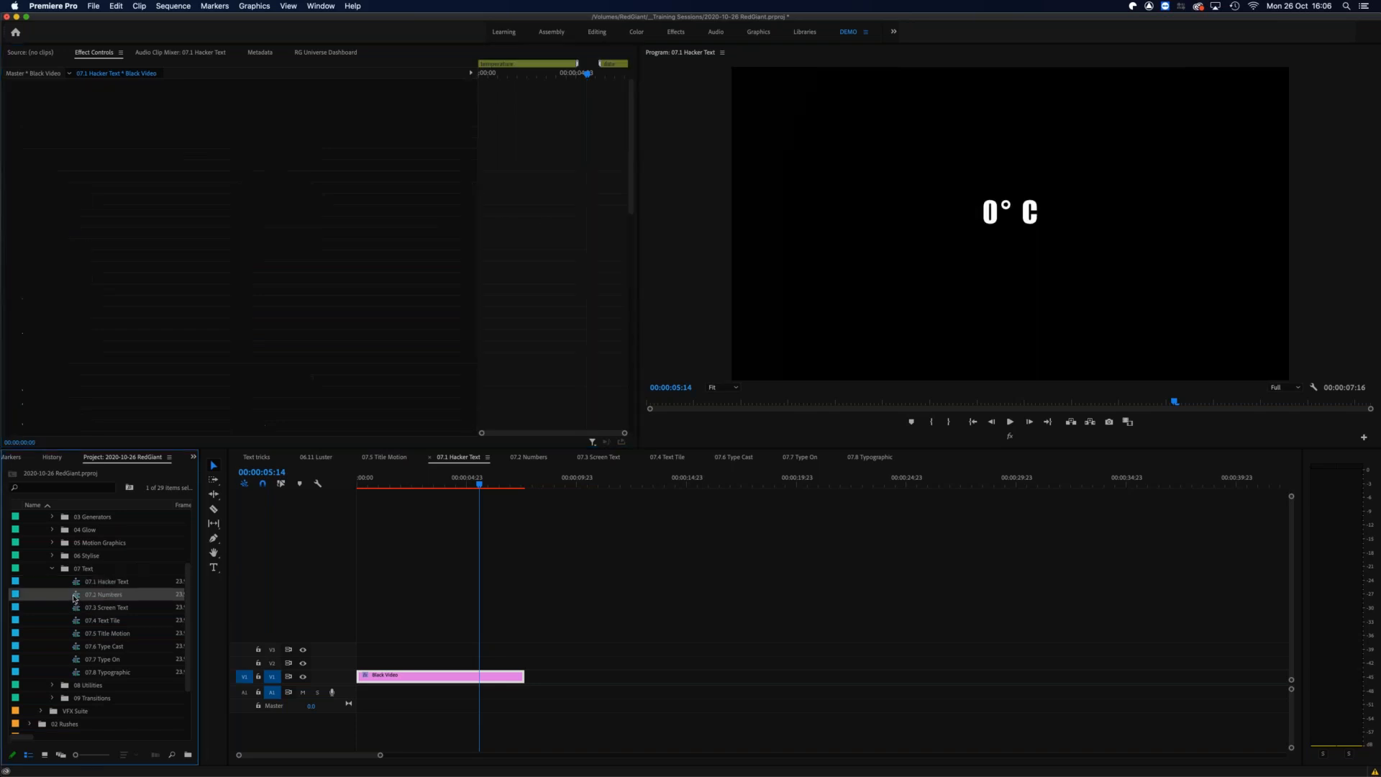
pyautogui.moveTo(405, 614); pyautogui.dragTo(432, 674)
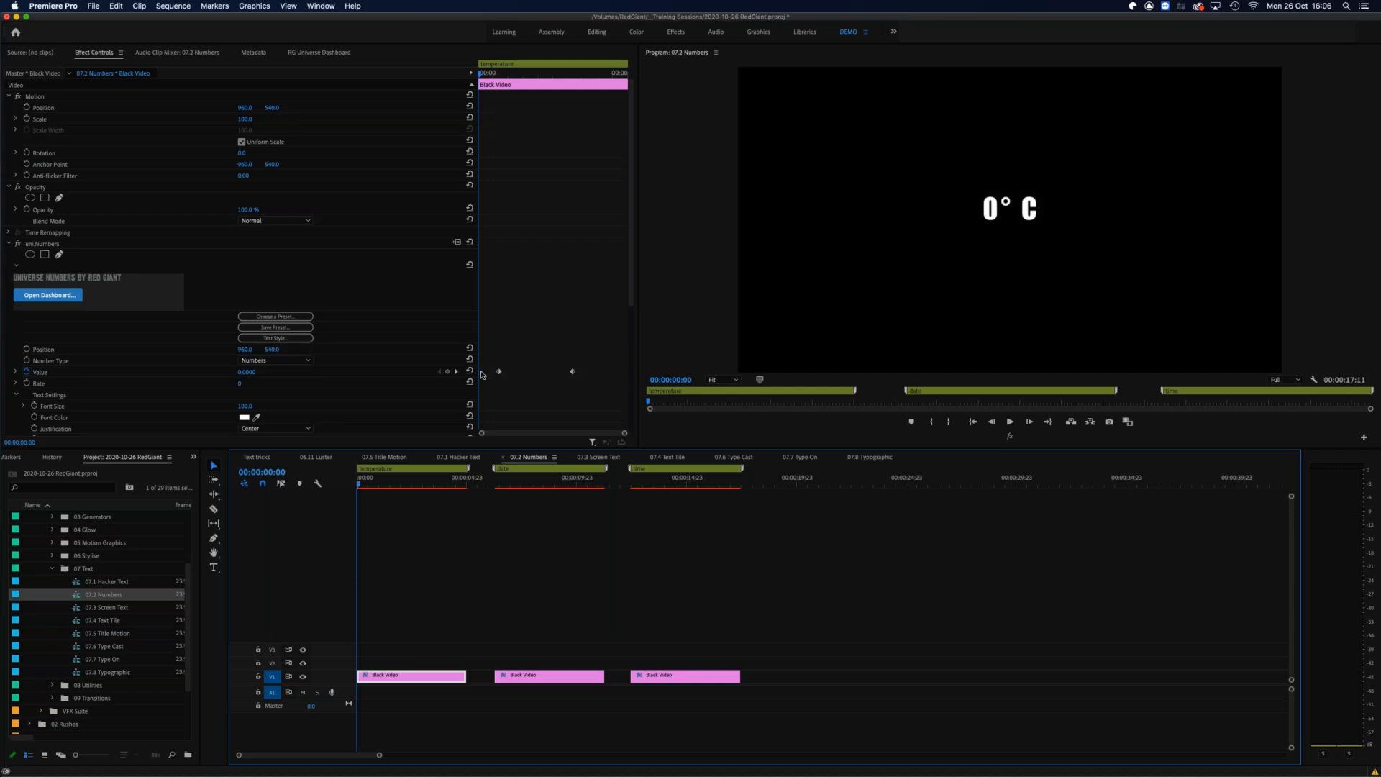
pyautogui.moveTo(360, 484); pyautogui.dragTo(410, 477)
pyautogui.press('space')
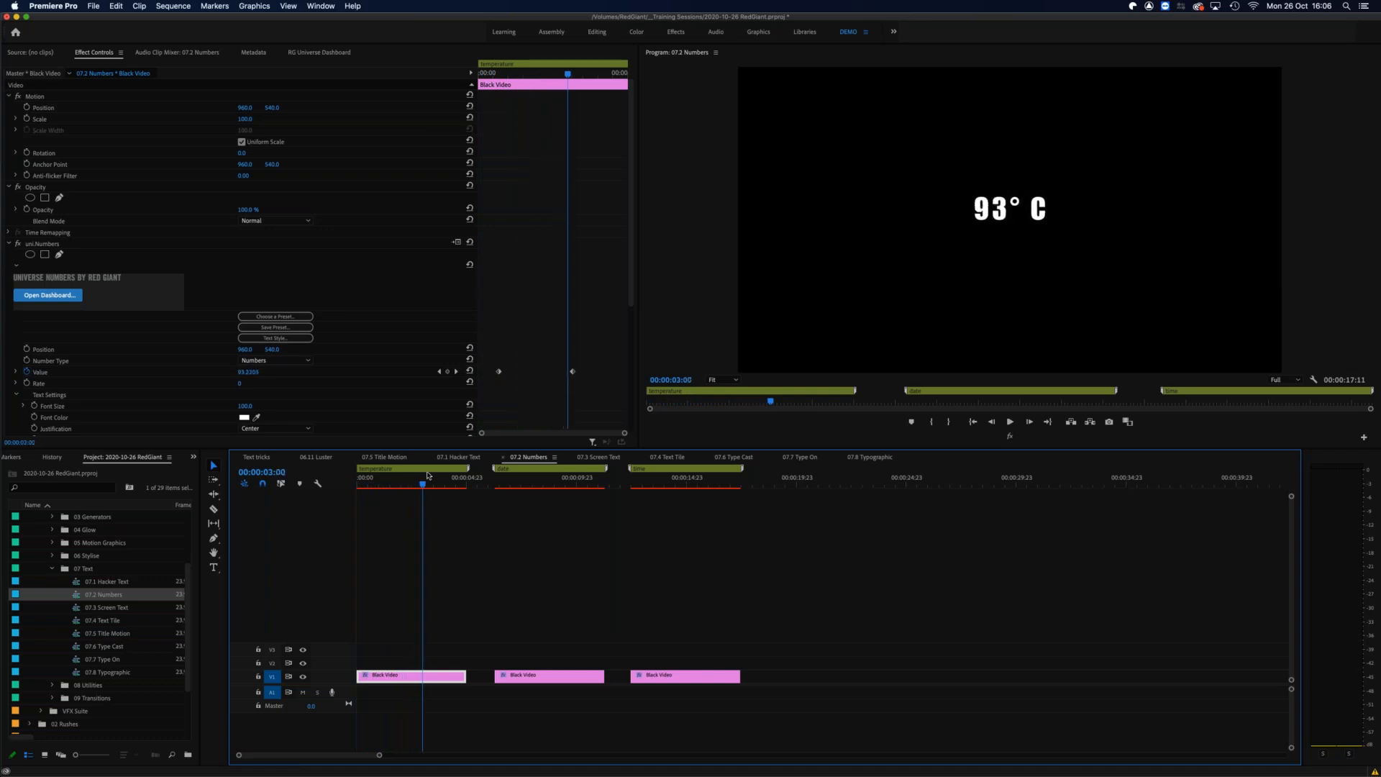
# Step: Set the temperature clip's Numbers unit of measure to Degrees F
pyautogui.scroll(-5, 341, 384)
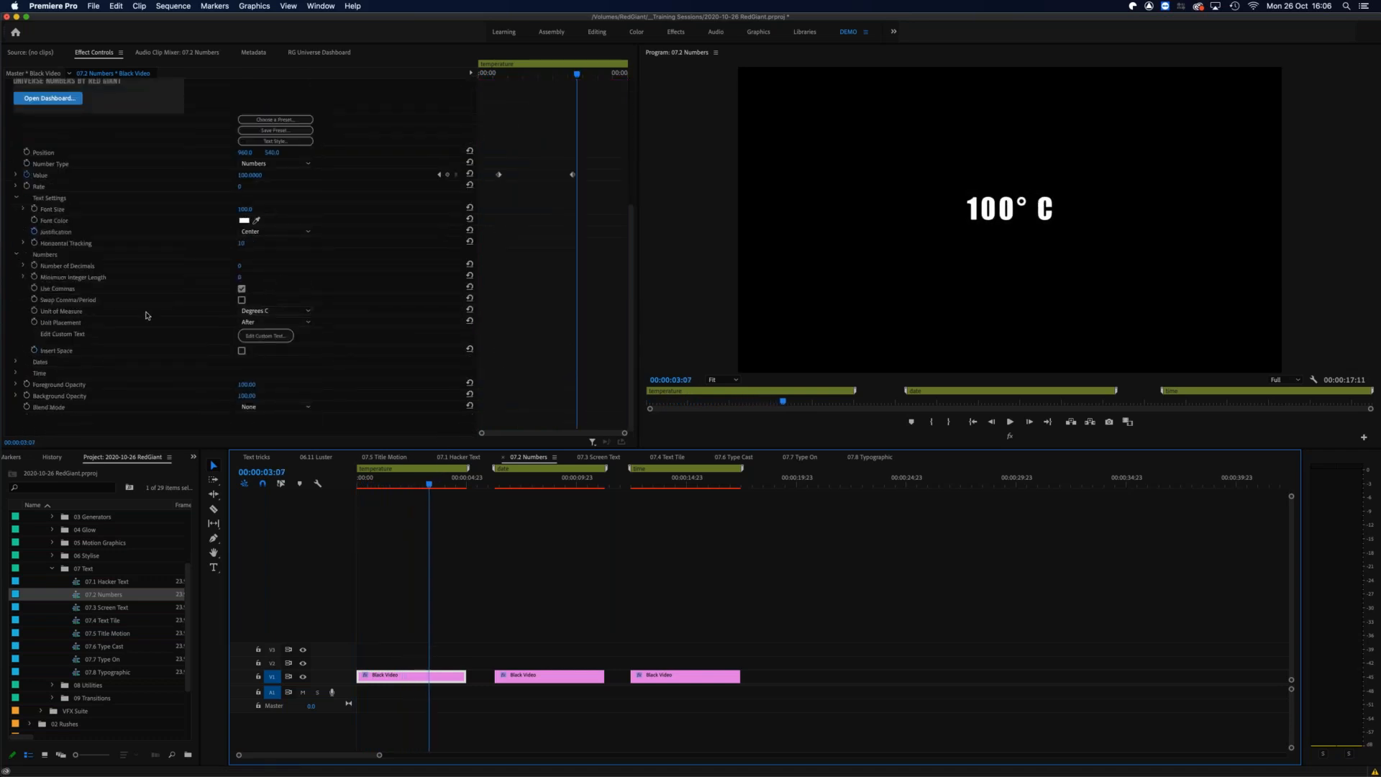
pyautogui.click(308, 314)
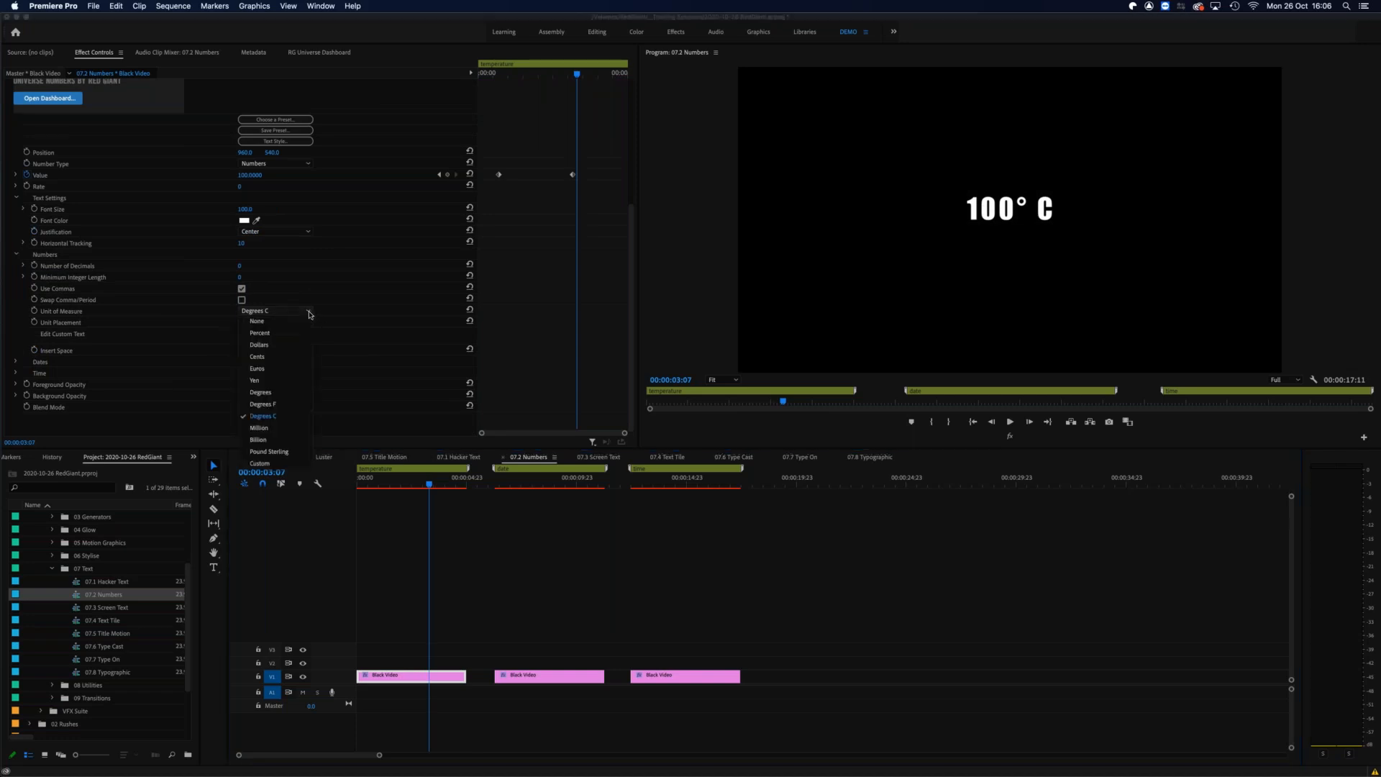
pyautogui.click(278, 404)
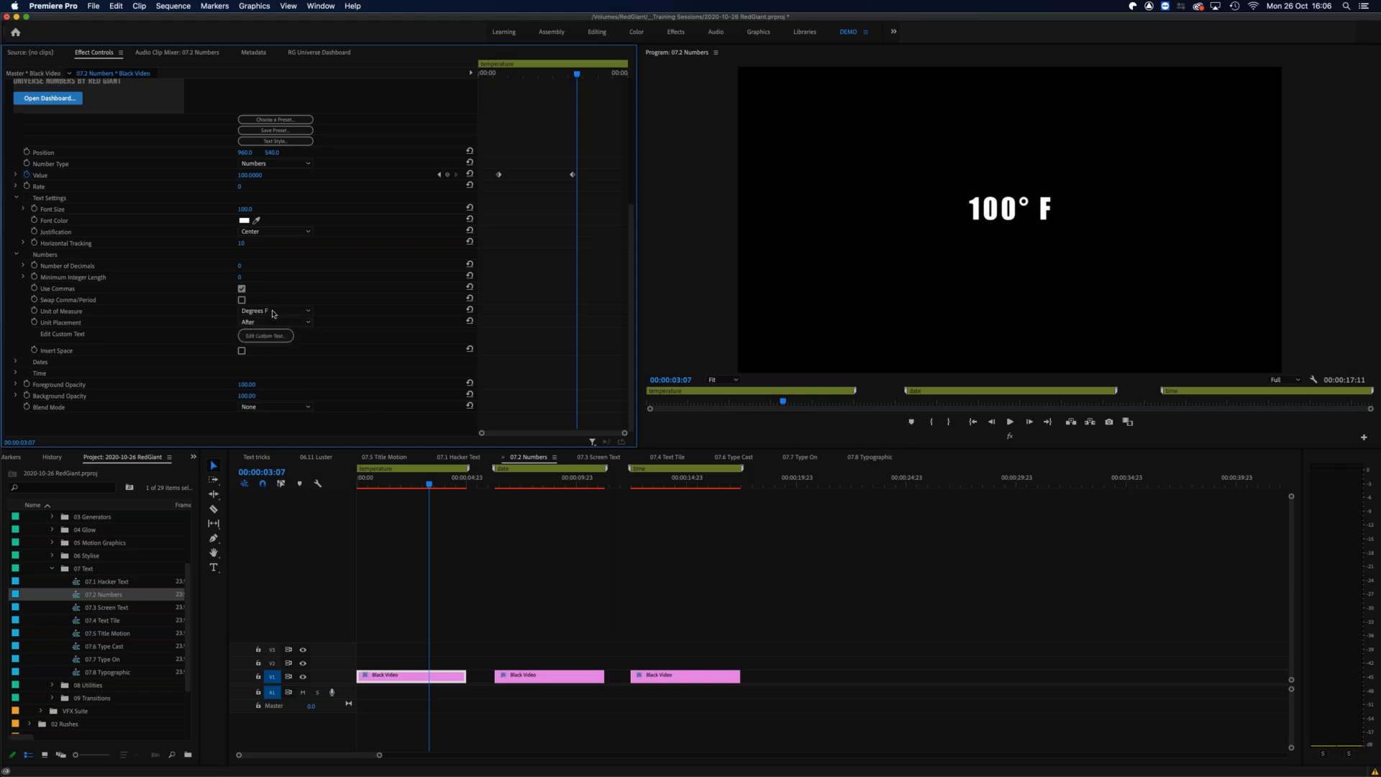
# Step: Set the Numbers unit of measure to Dollars with the unit placed Before, and scrub through the counting animation
pyautogui.click(293, 314)
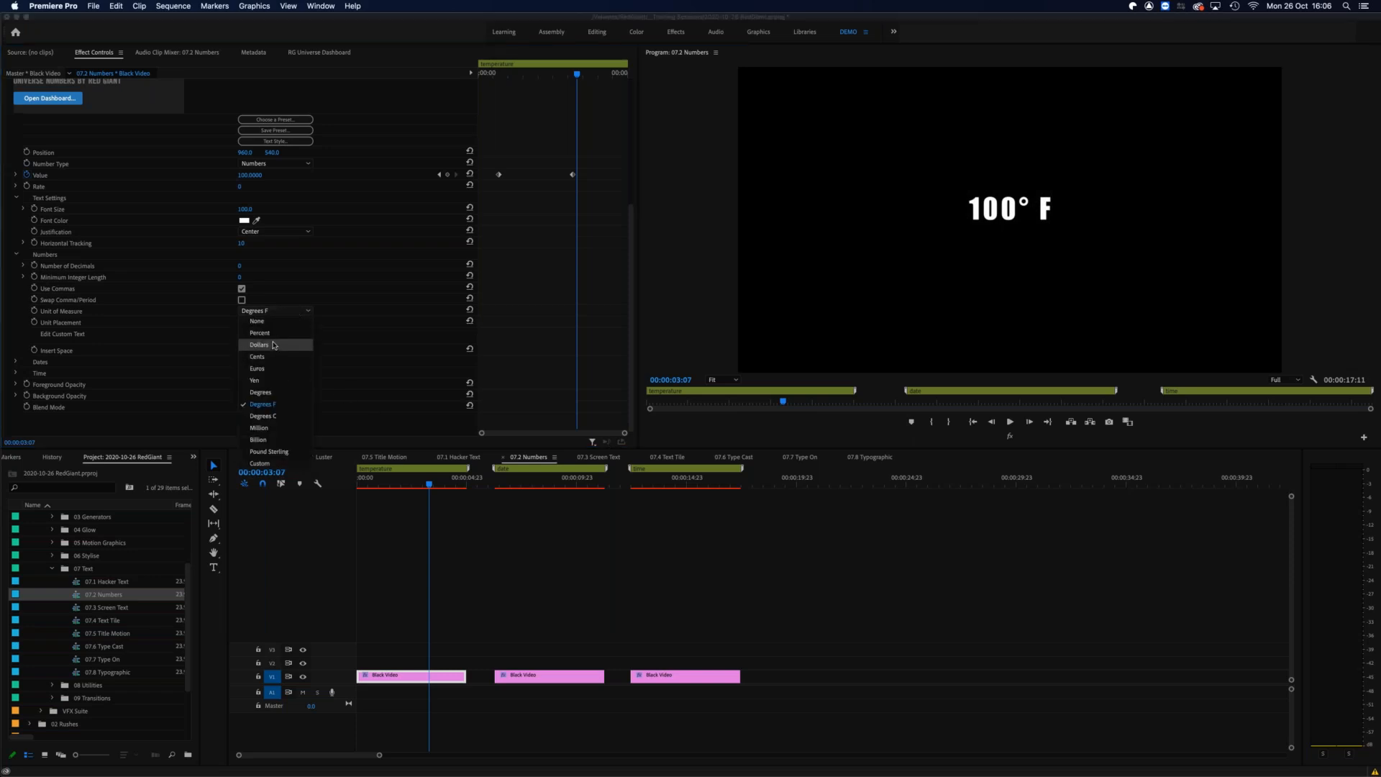
pyautogui.click(294, 353)
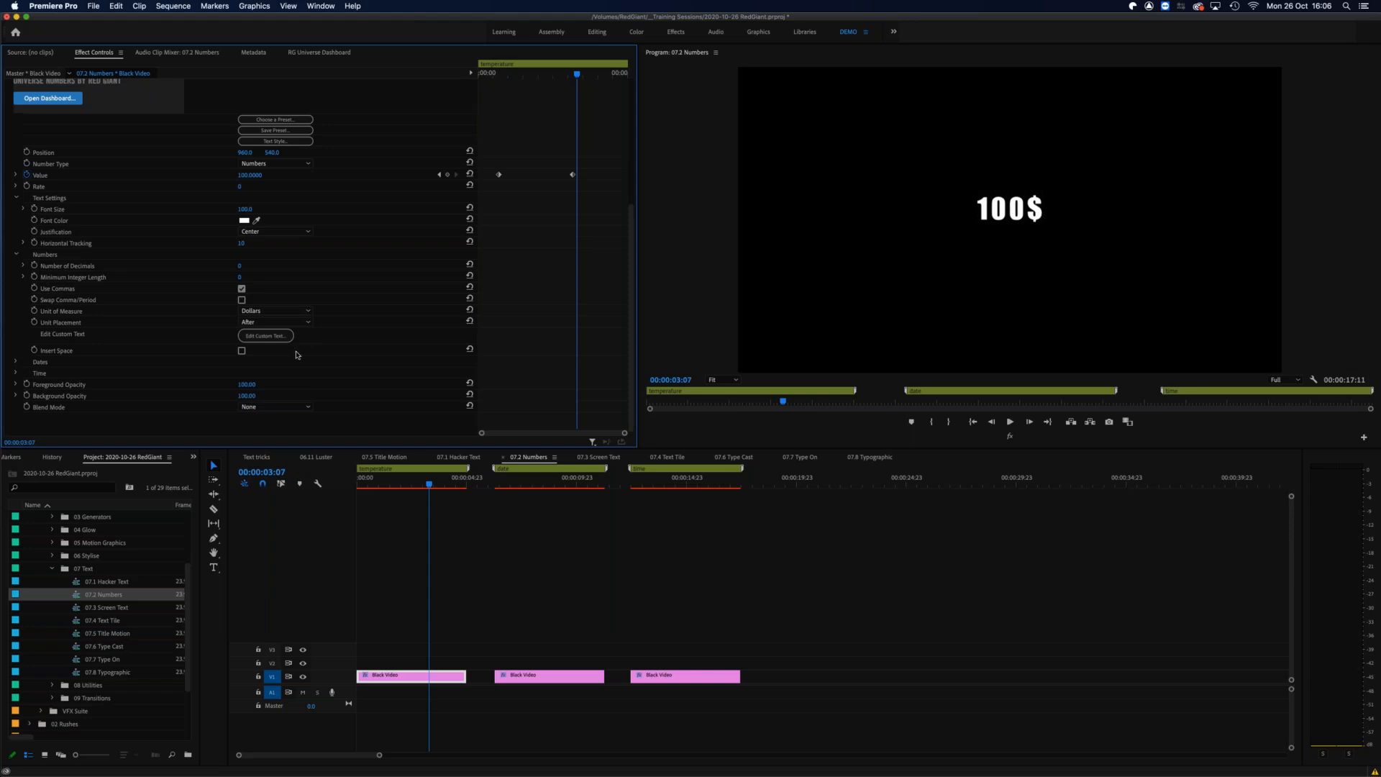
pyautogui.click(296, 322)
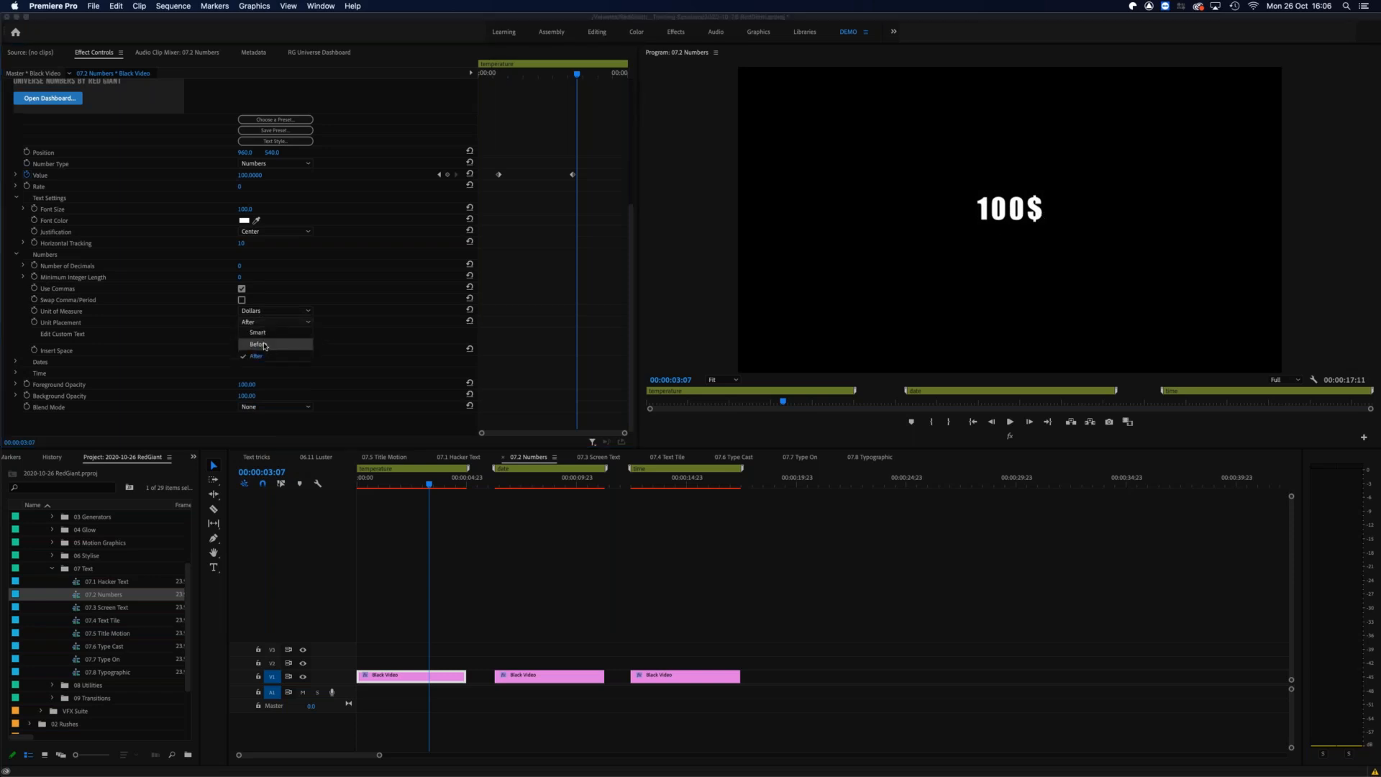
pyautogui.click(258, 345)
pyautogui.moveTo(412, 484)
pyautogui.mouseDown()
pyautogui.moveTo(359, 484)
pyautogui.moveTo(425, 481)
pyautogui.mouseUp()
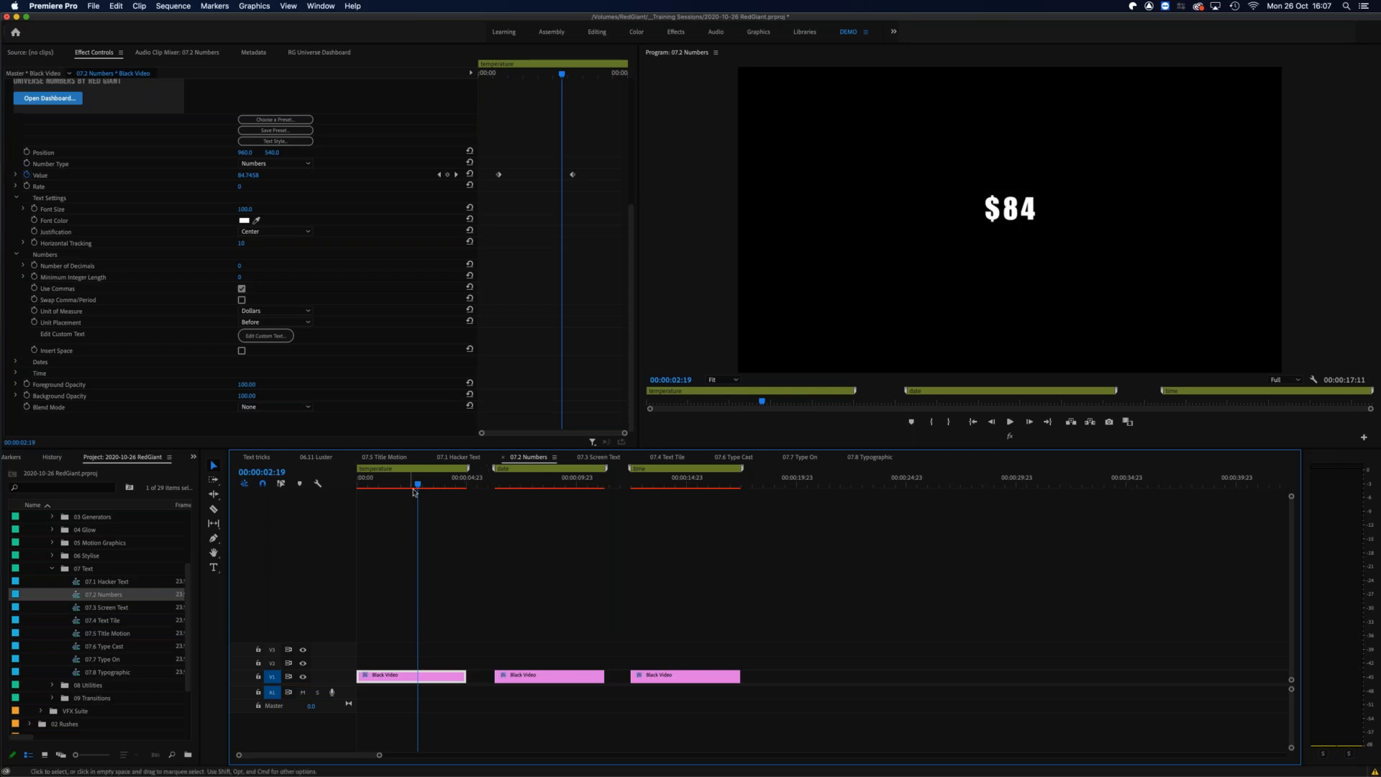
# Step: Move the playhead to the date animation and select the second Black Video clip to show its Numbers effect settings
pyautogui.moveTo(429, 480); pyautogui.dragTo(544, 475)
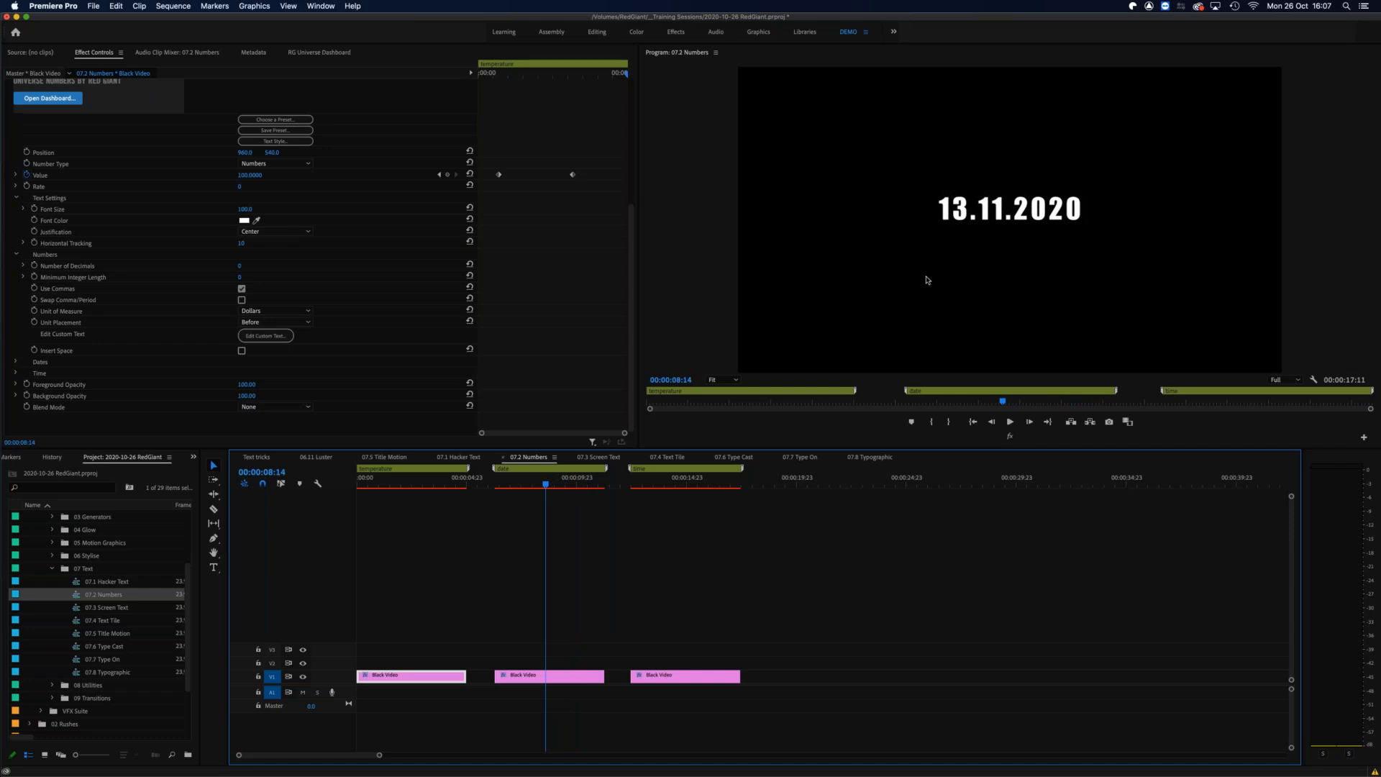
pyautogui.moveTo(576, 639); pyautogui.dragTo(546, 686)
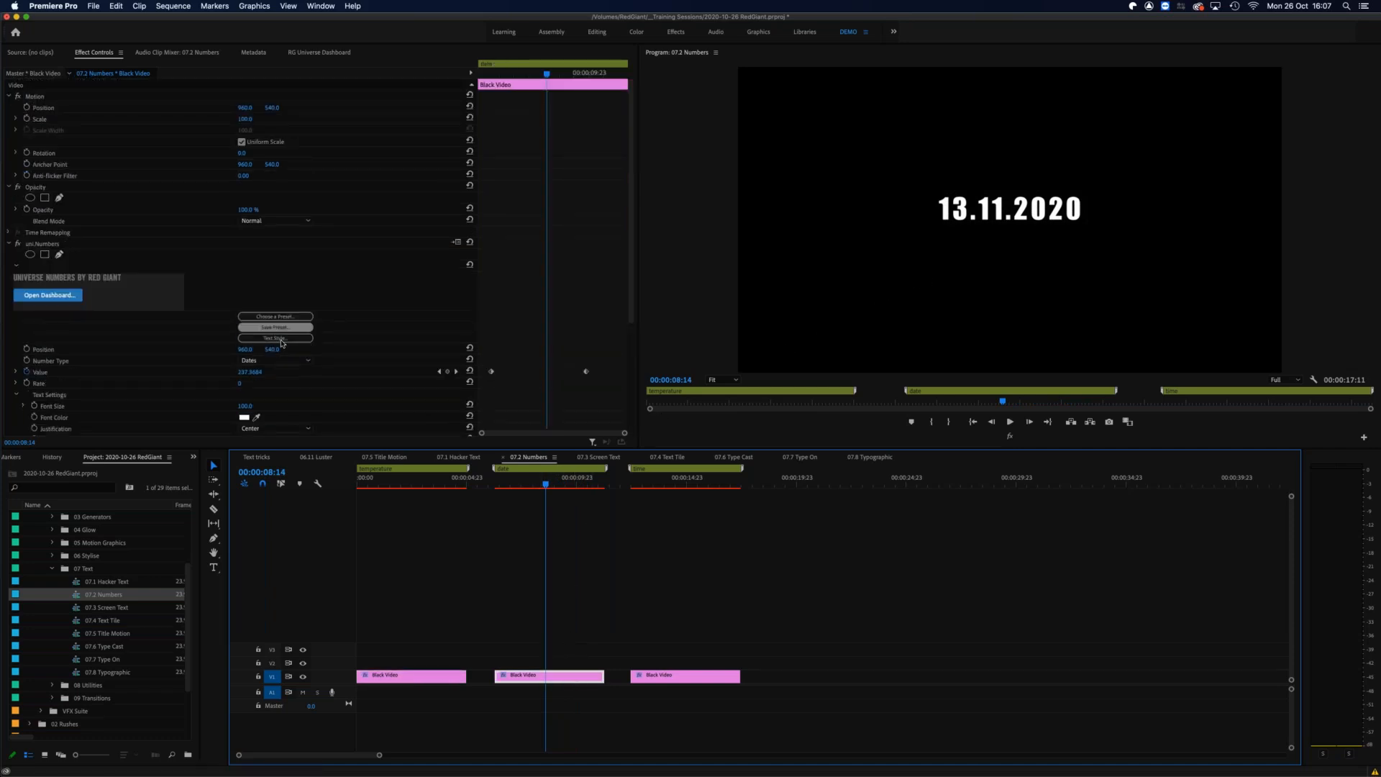
# Step: Set the date clip's Numbers date format to MM DD YYYY and scrub through the date animation
pyautogui.scroll(-5, 268, 347)
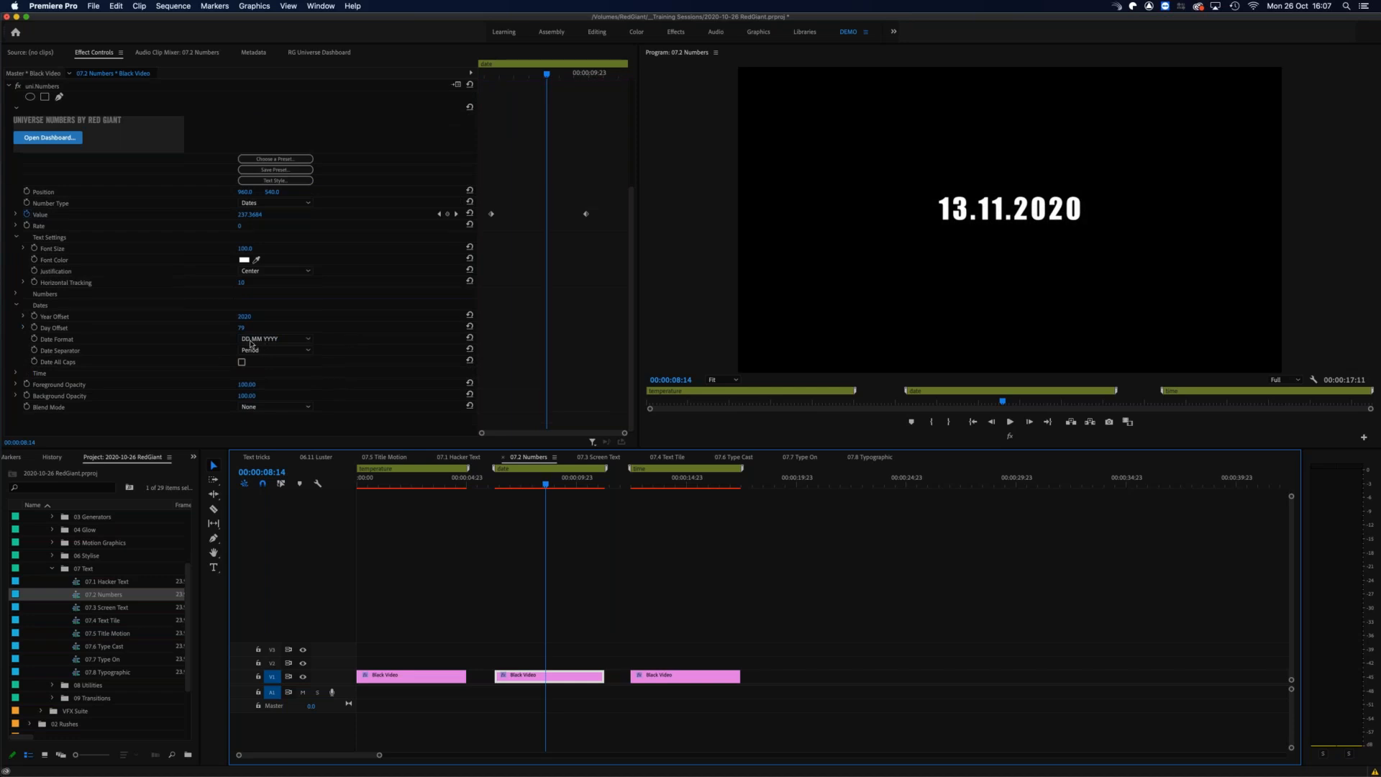
pyautogui.click(305, 339)
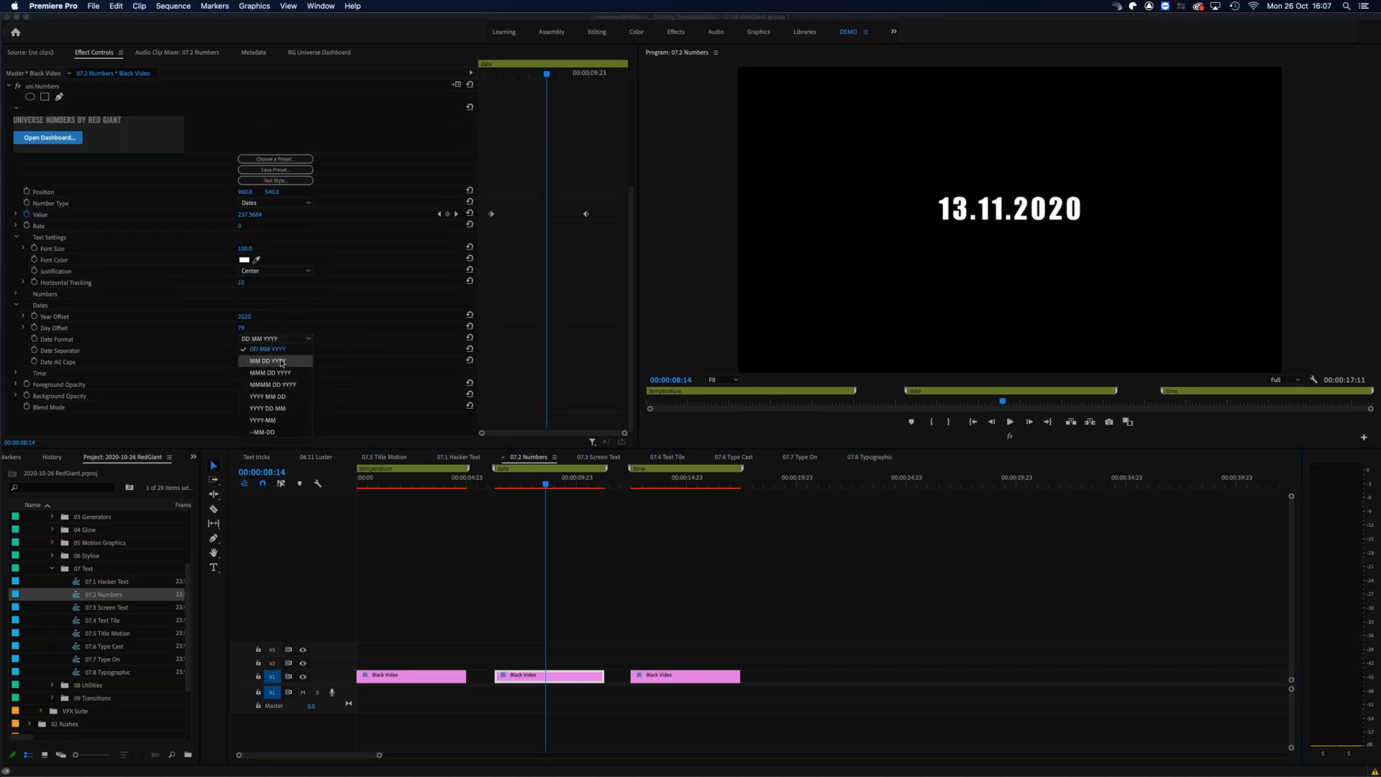
pyautogui.click(281, 362)
pyautogui.moveTo(514, 489); pyautogui.dragTo(537, 488)
pyautogui.moveTo(545, 489); pyautogui.dragTo(553, 487)
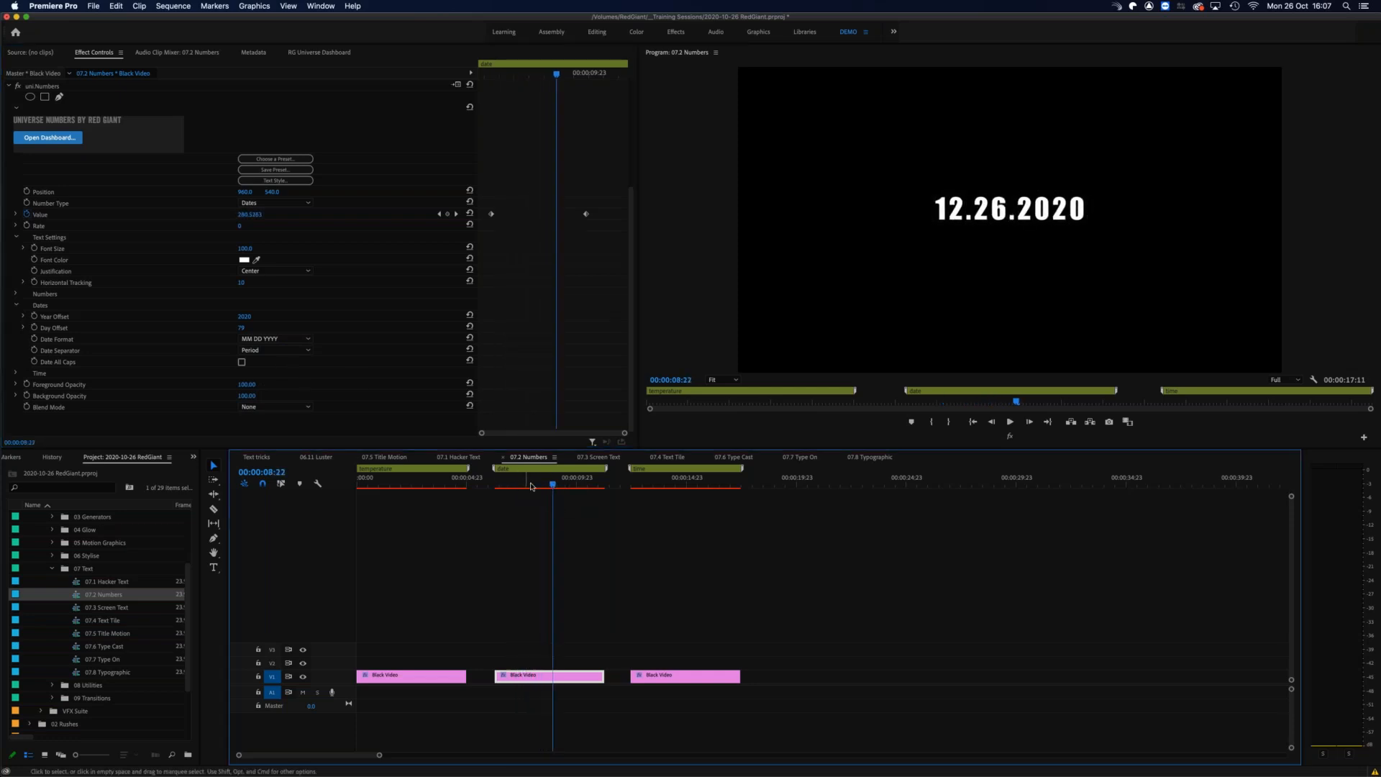
# Step: Preview the time counting animation under the third marker, and play back part of the dollar animation
pyautogui.click(636, 482)
pyautogui.moveTo(641, 481); pyautogui.dragTo(662, 481)
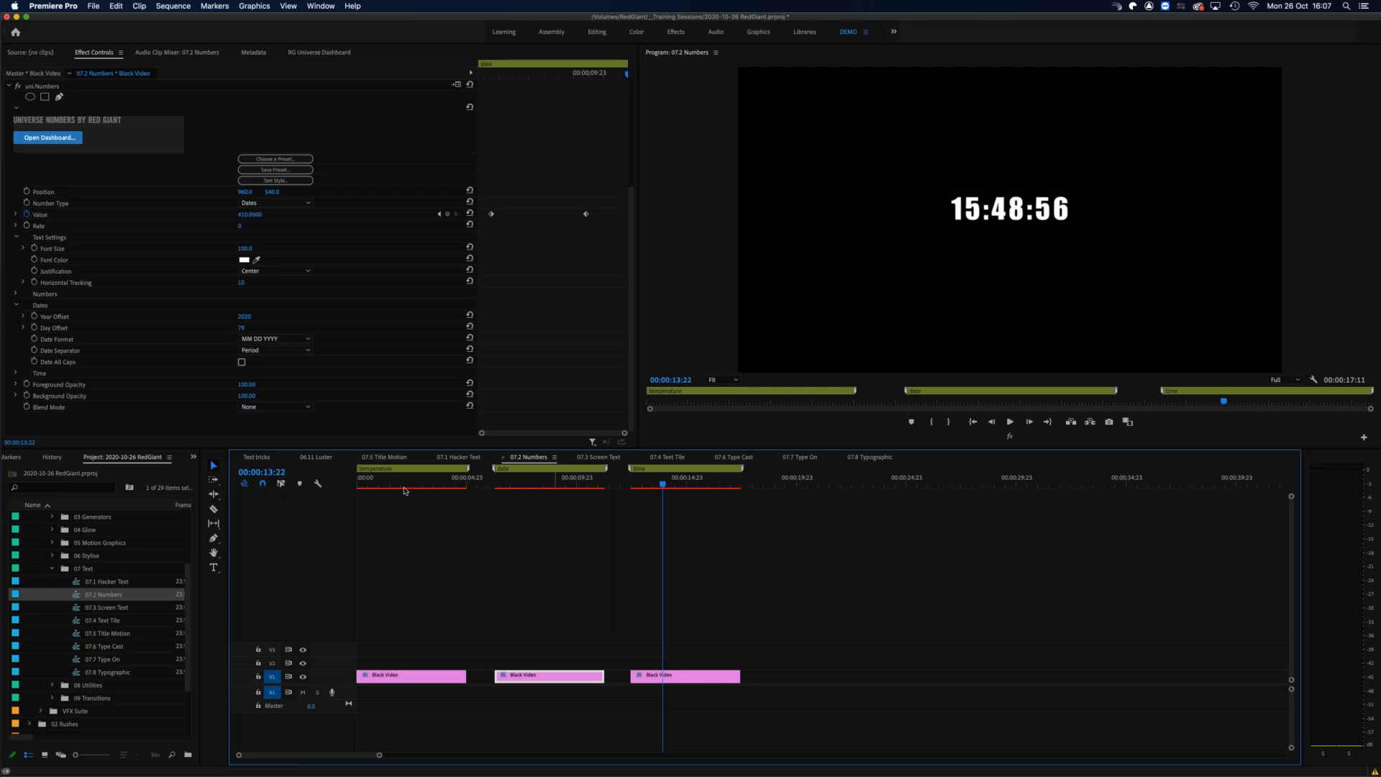
pyautogui.moveTo(398, 486)
pyautogui.mouseDown()
pyautogui.moveTo(375, 487)
pyautogui.moveTo(389, 486)
pyautogui.mouseUp()
pyautogui.press('space')
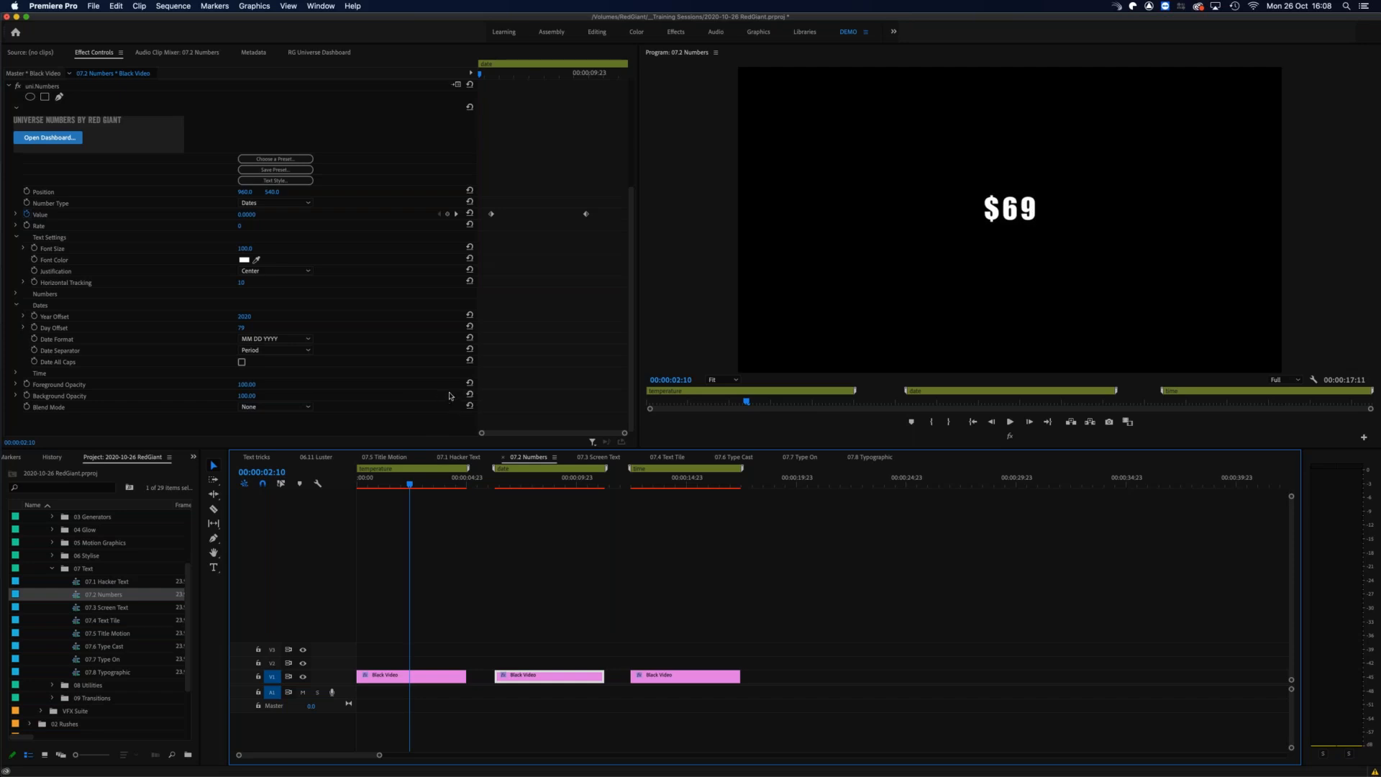
# Step: Change the date clip's Numbers text style font to IBM Plex Mono and scrub through the date animation to check it
pyautogui.click(278, 181)
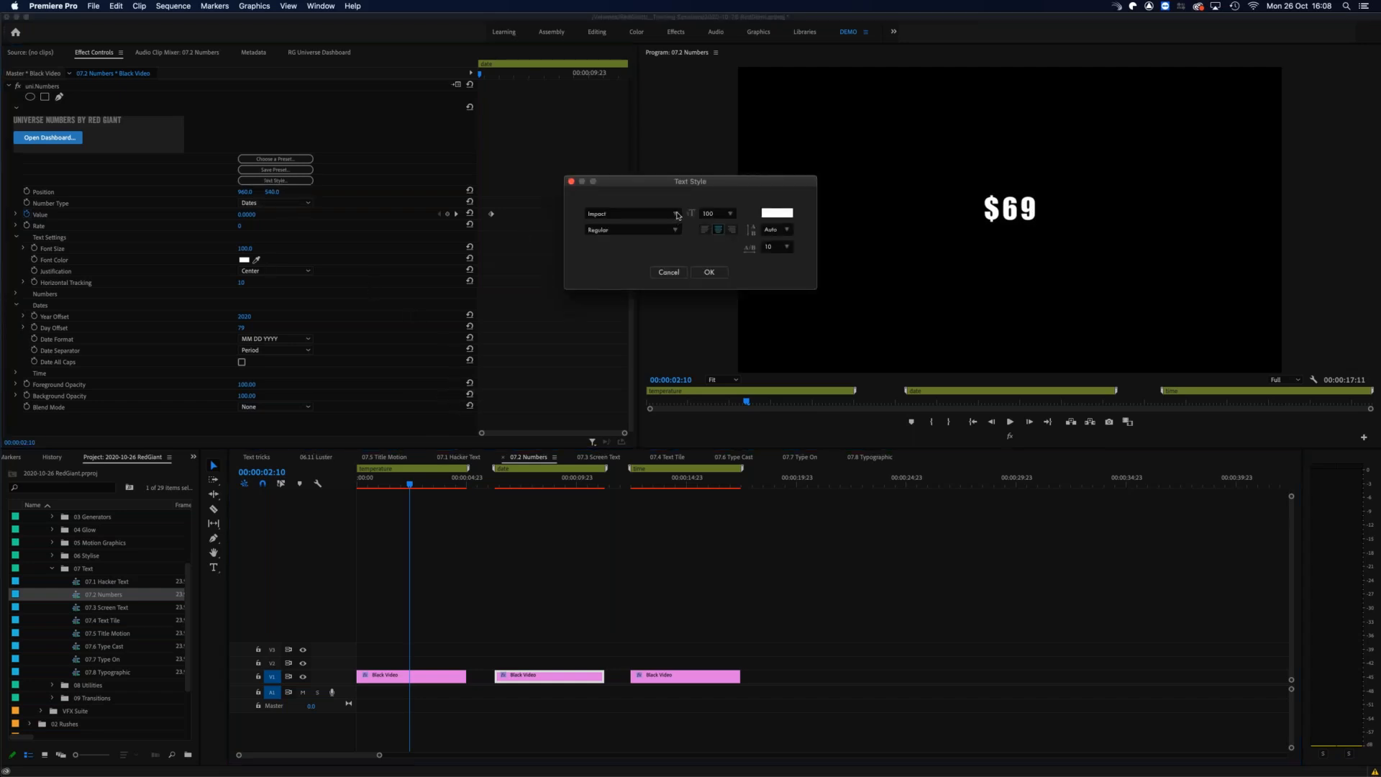
pyautogui.click(677, 214)
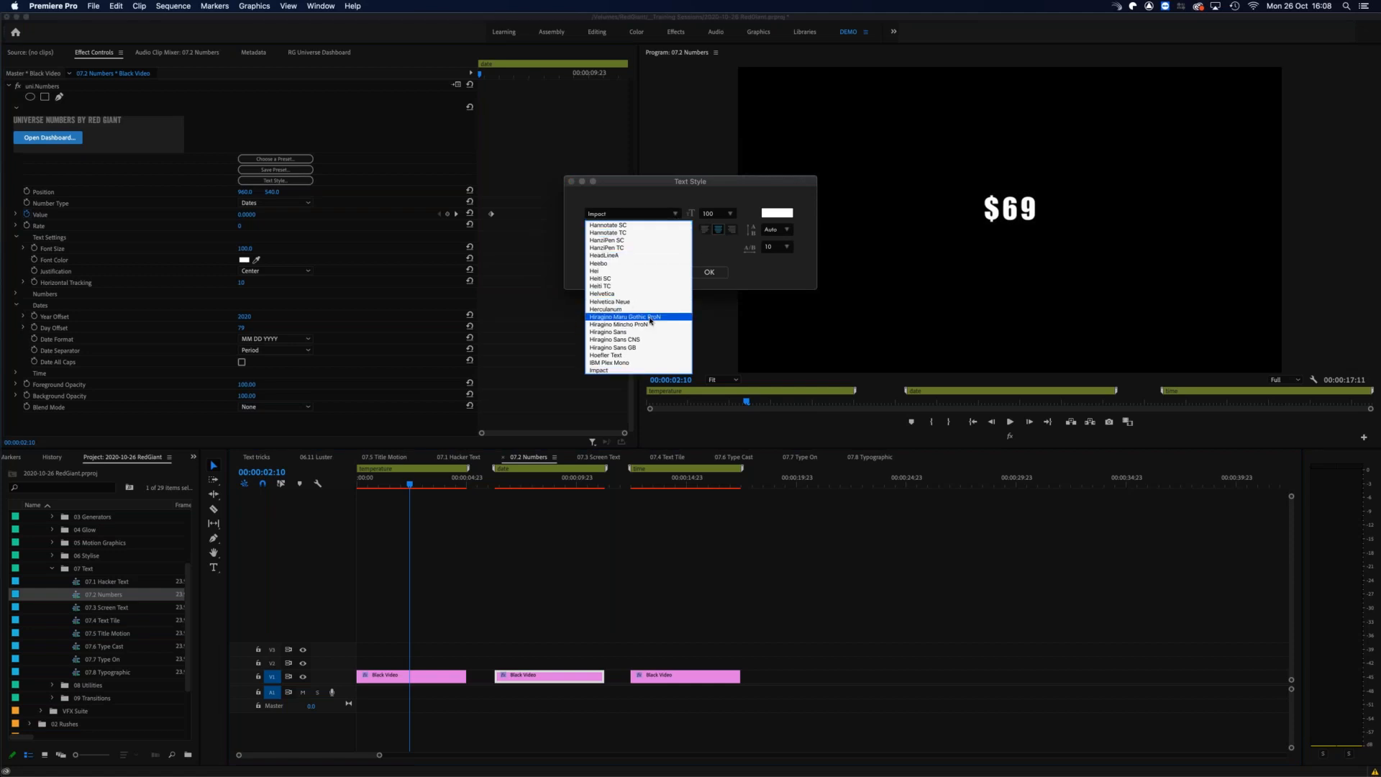
pyautogui.click(634, 363)
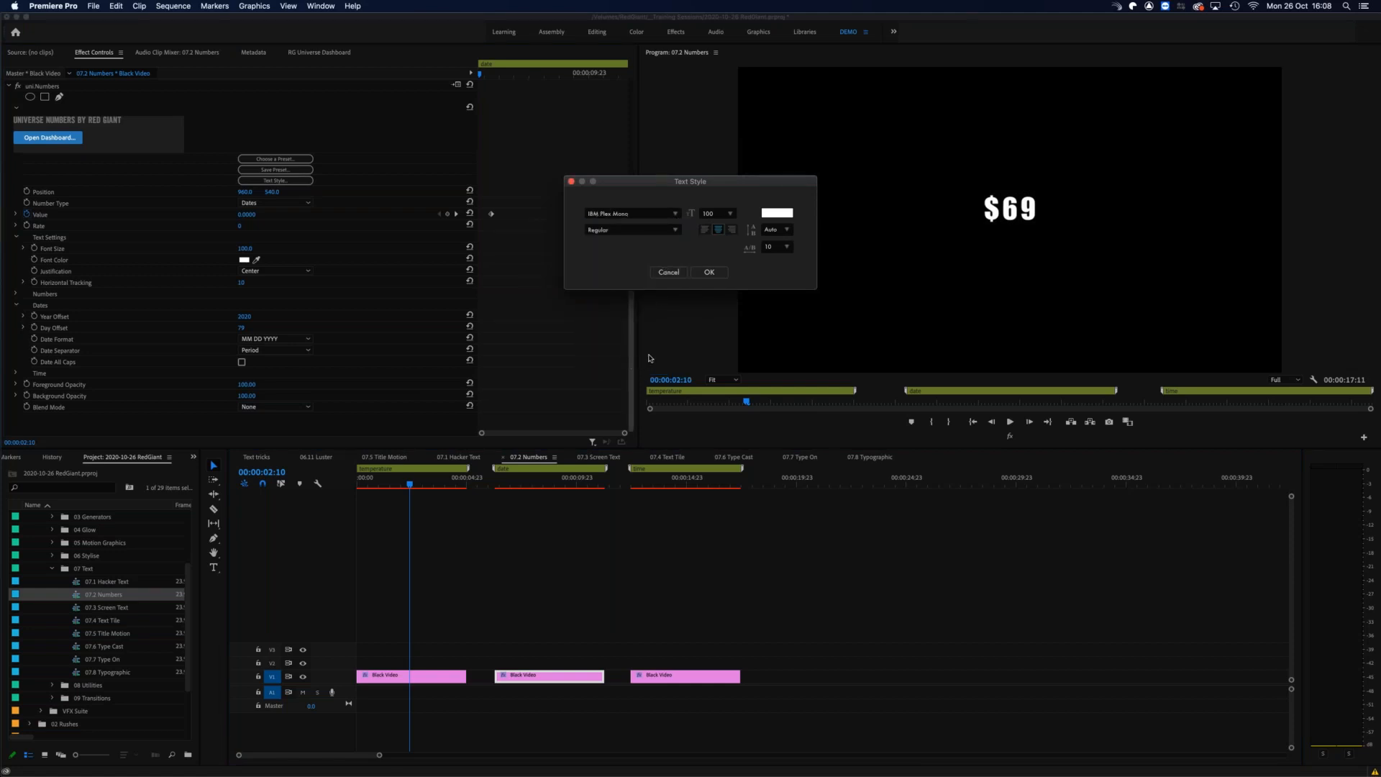
pyautogui.click(701, 274)
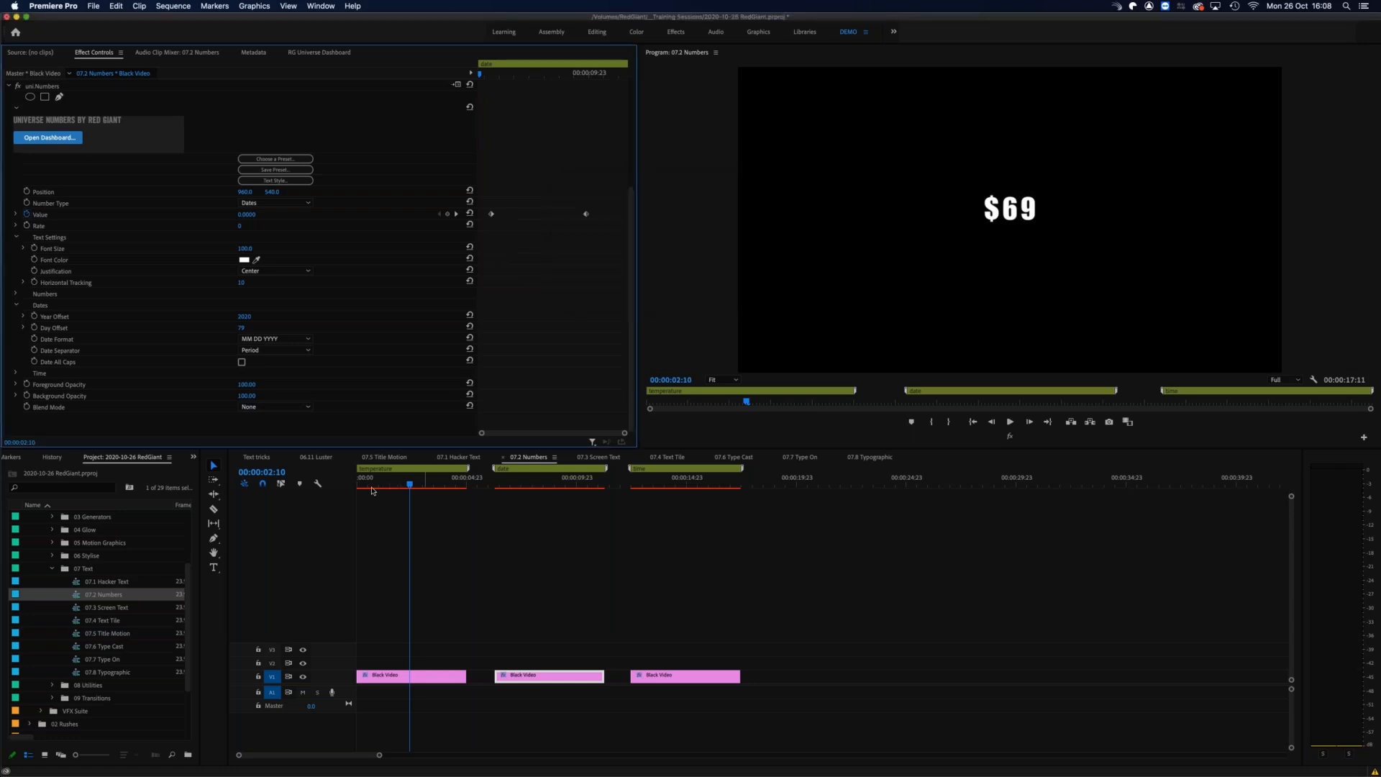
pyautogui.moveTo(382, 484); pyautogui.dragTo(415, 483)
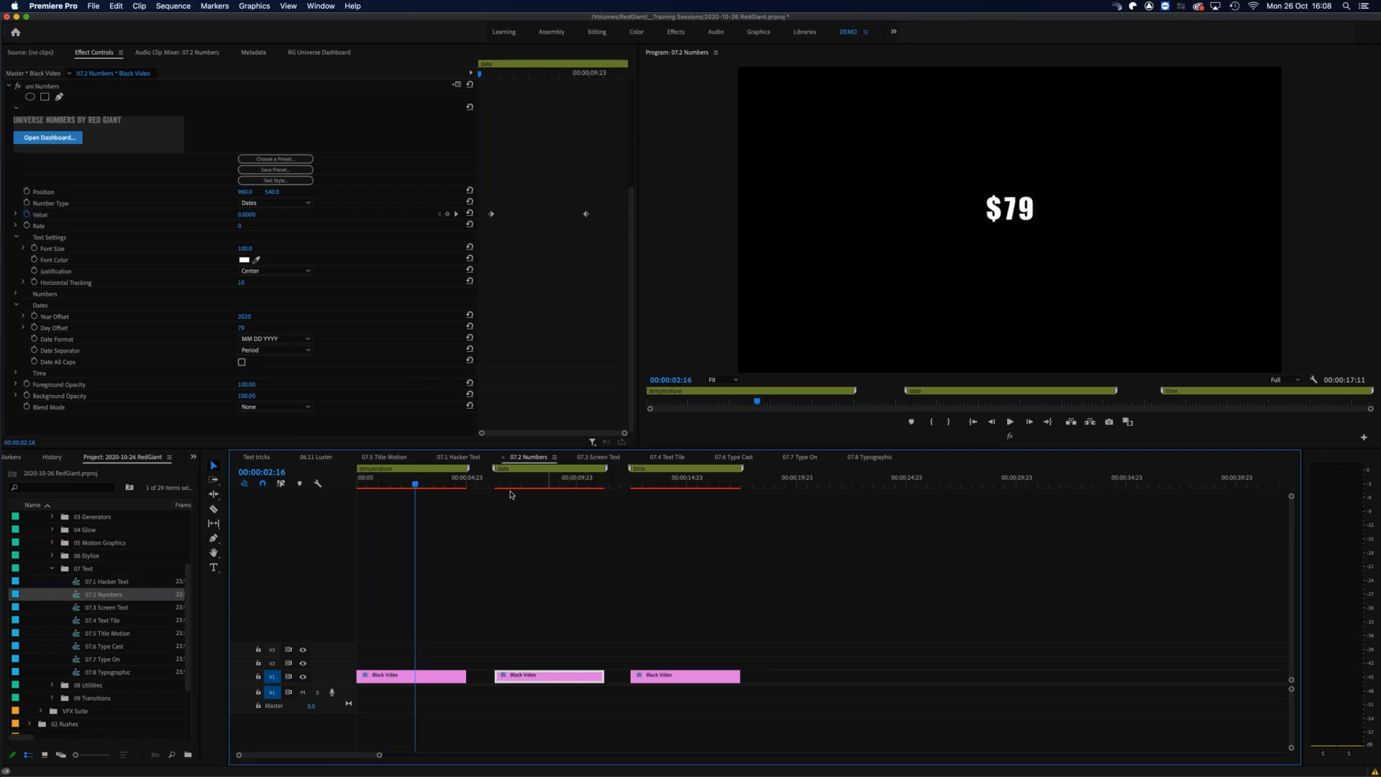
pyautogui.moveTo(503, 486); pyautogui.dragTo(540, 444)
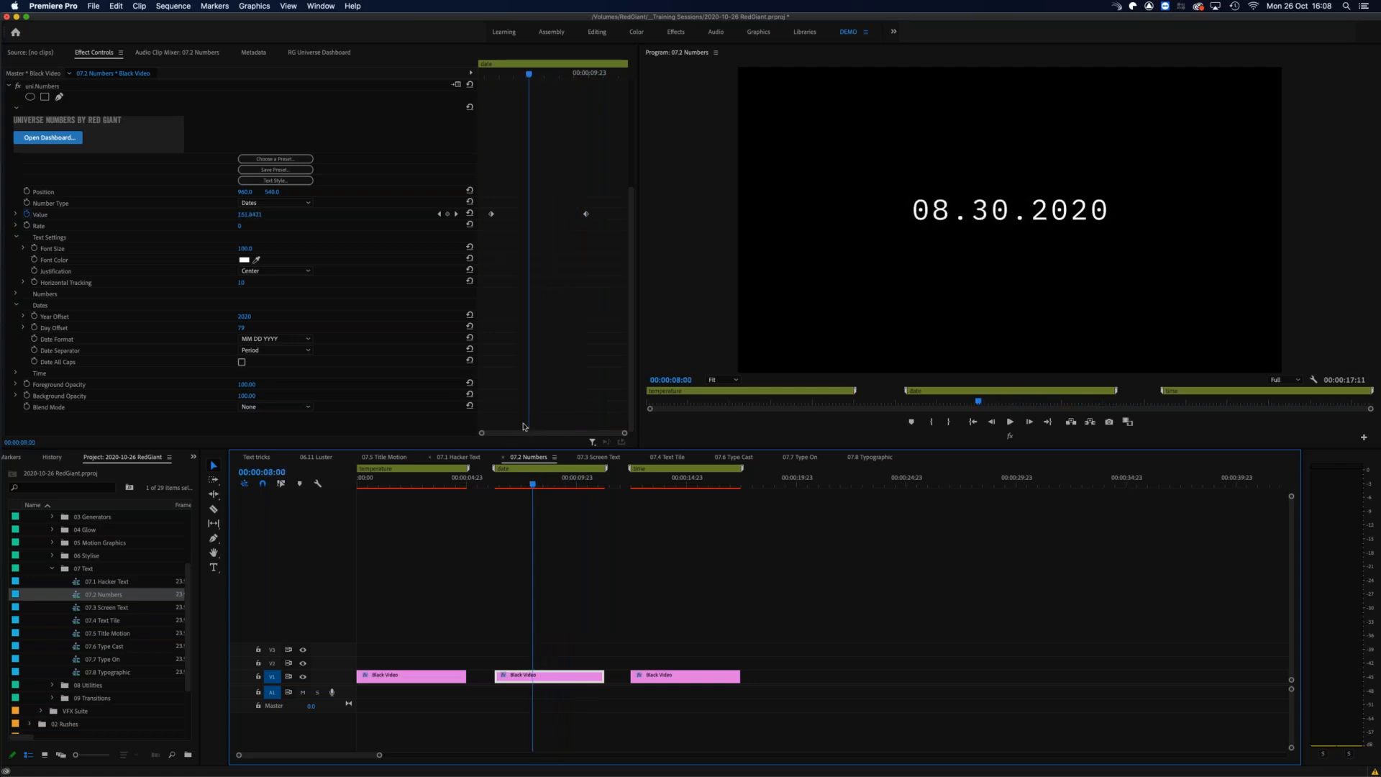
# Step: Open the 07.3 Screen Text sequence and scrub through its scrolling terminal text animation
pyautogui.doubleClick(76, 611)
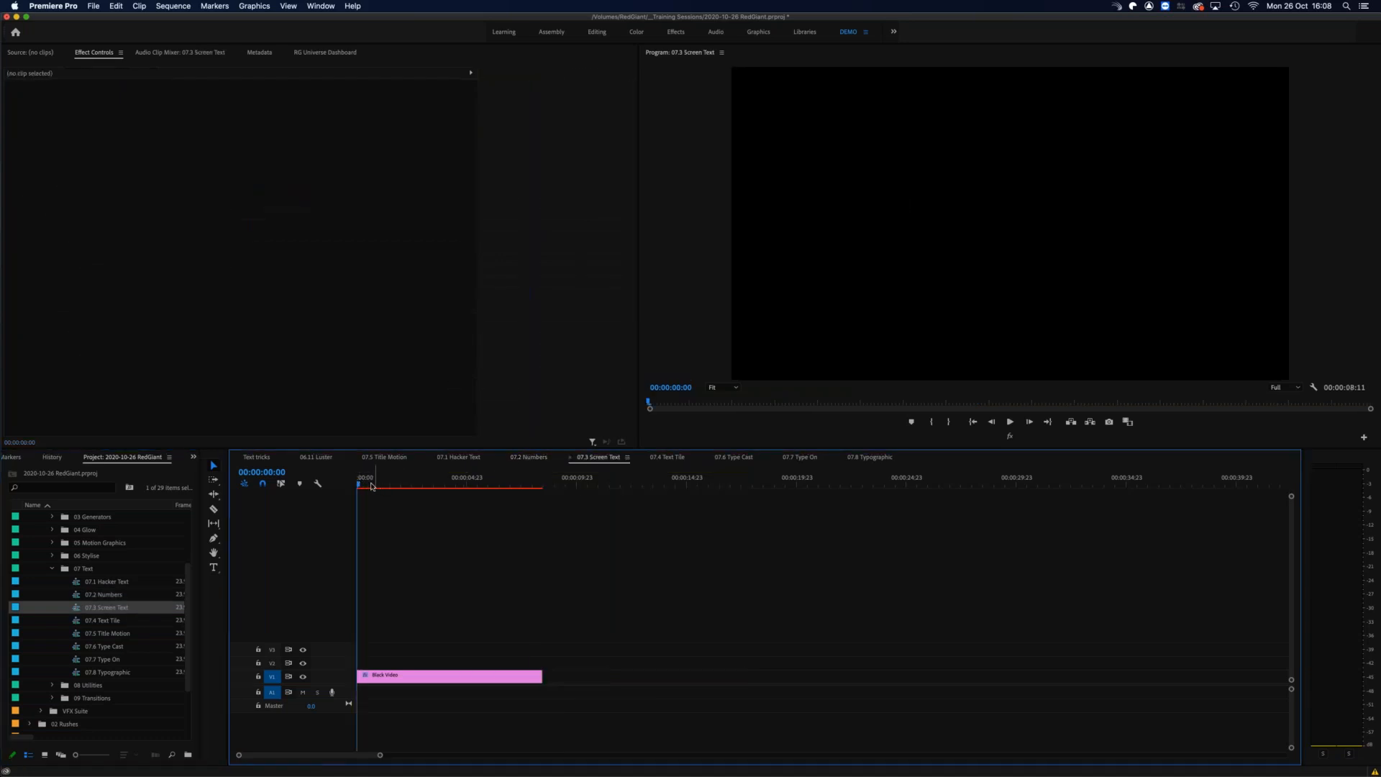
pyautogui.click(369, 484)
pyautogui.moveTo(378, 483); pyautogui.dragTo(377, 482)
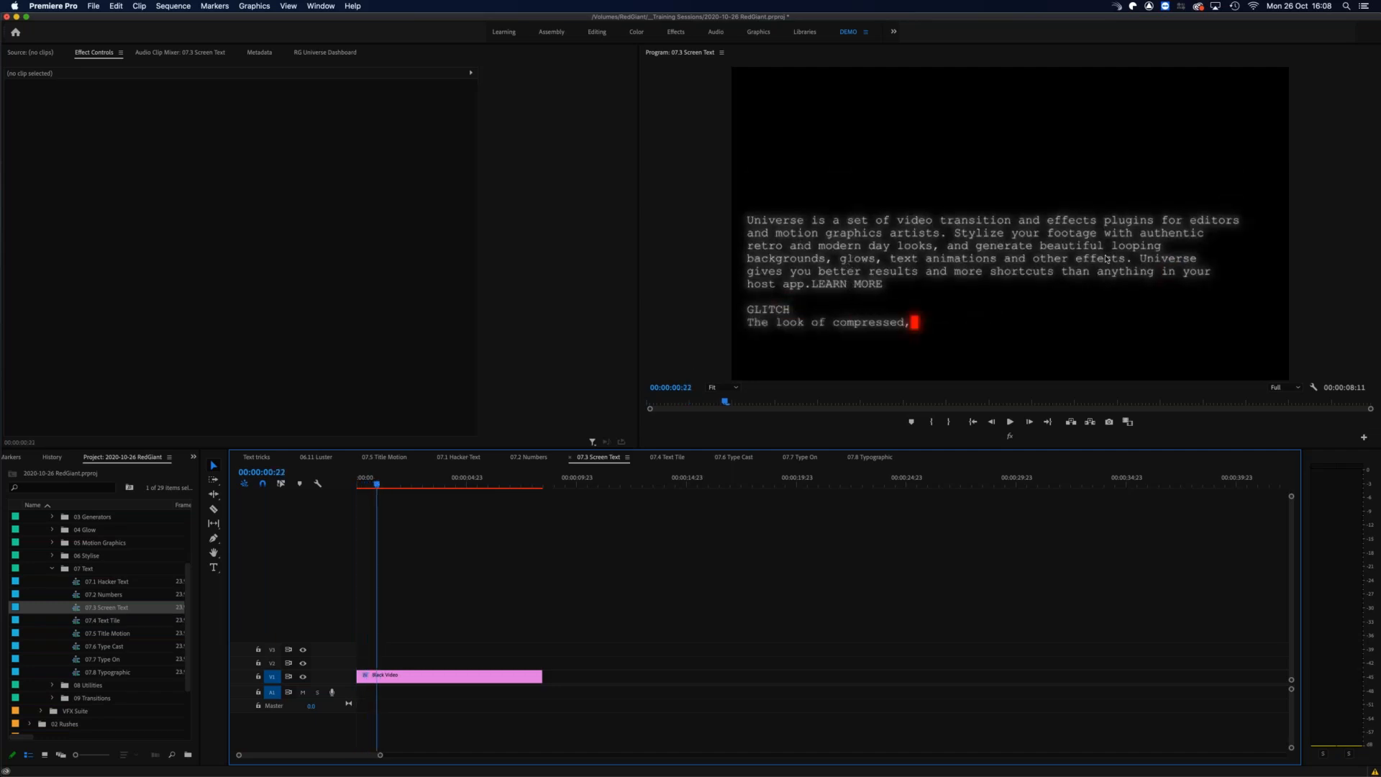
pyautogui.moveTo(377, 483)
pyautogui.mouseDown()
pyautogui.moveTo(425, 483)
pyautogui.moveTo(371, 482)
pyautogui.moveTo(393, 483)
pyautogui.mouseUp()
pyautogui.click(390, 483)
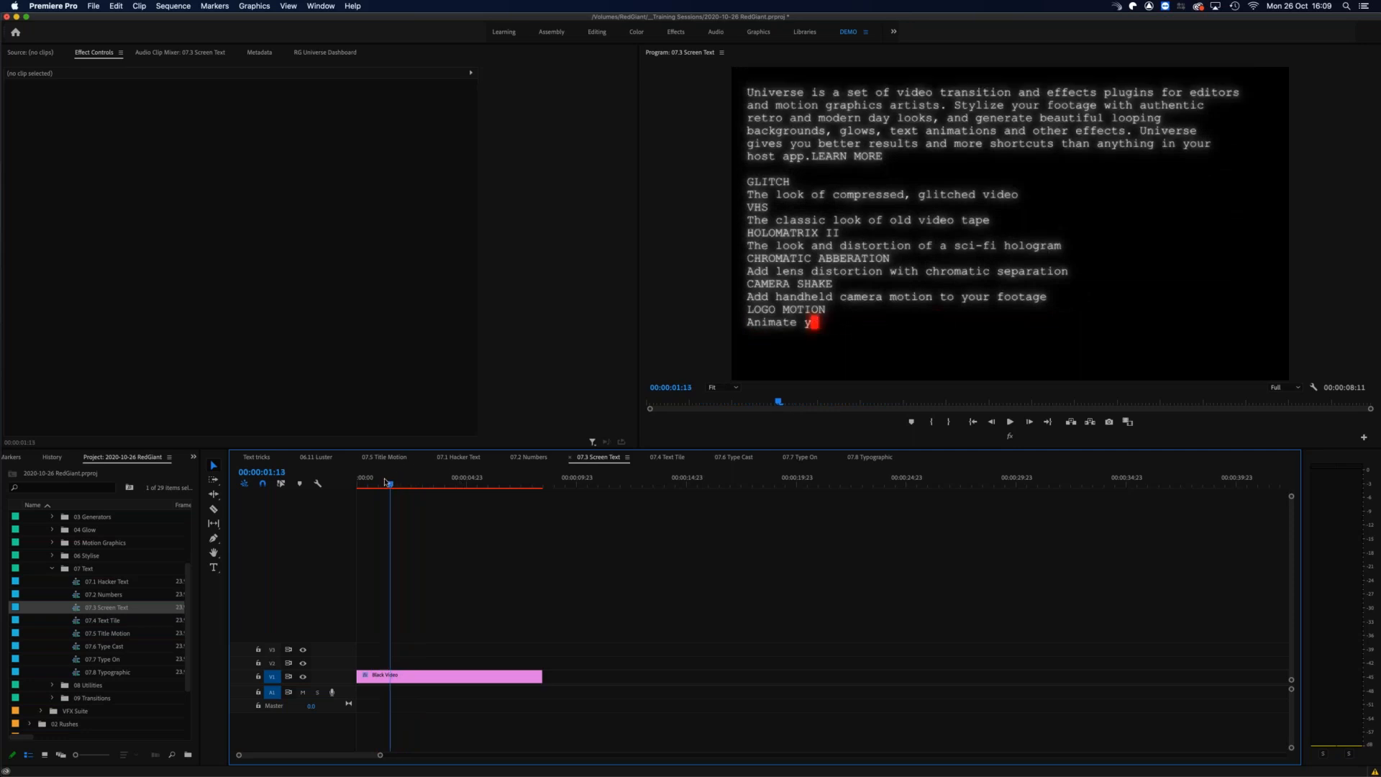
# Step: Set the Screen Text cursor color to green on the Black Video clip and scrub through the animation
pyautogui.click(432, 677)
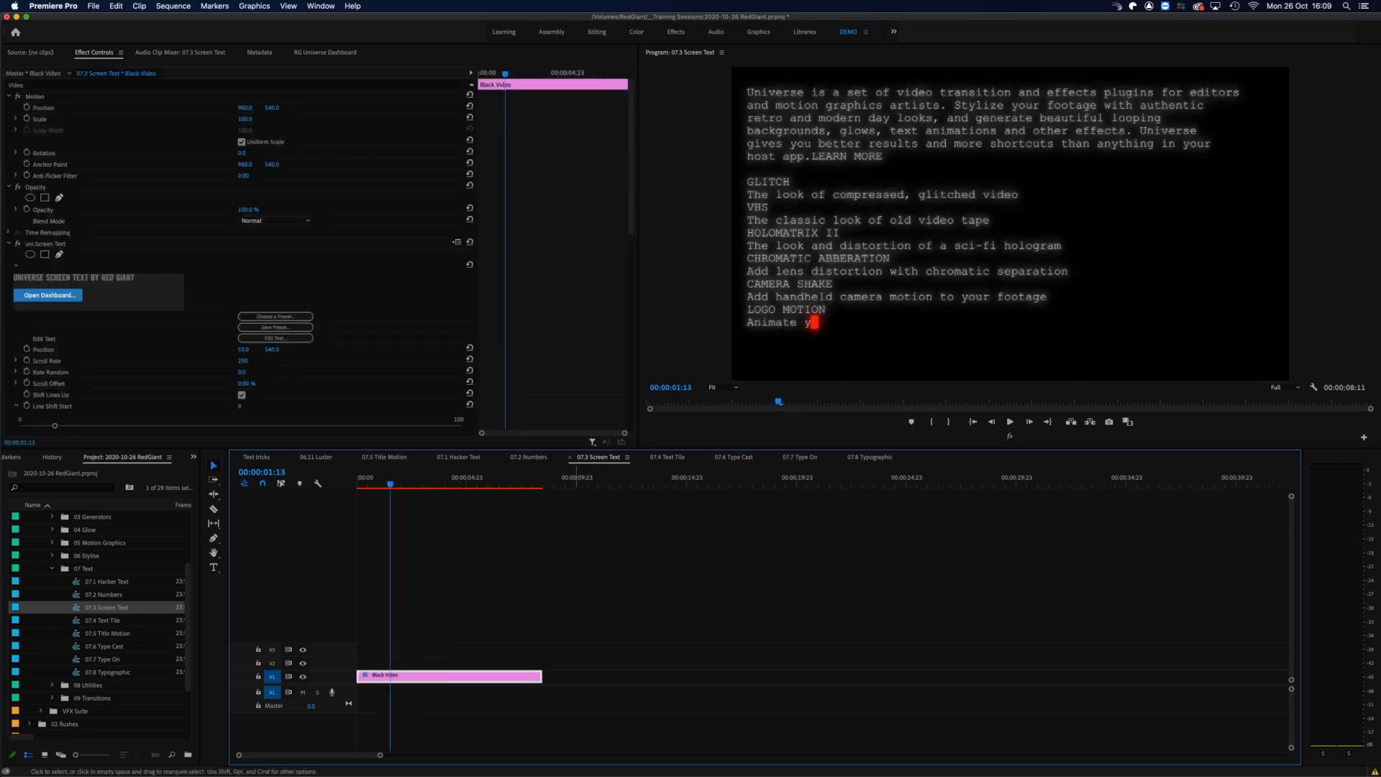
pyautogui.scroll(-15, 337, 384)
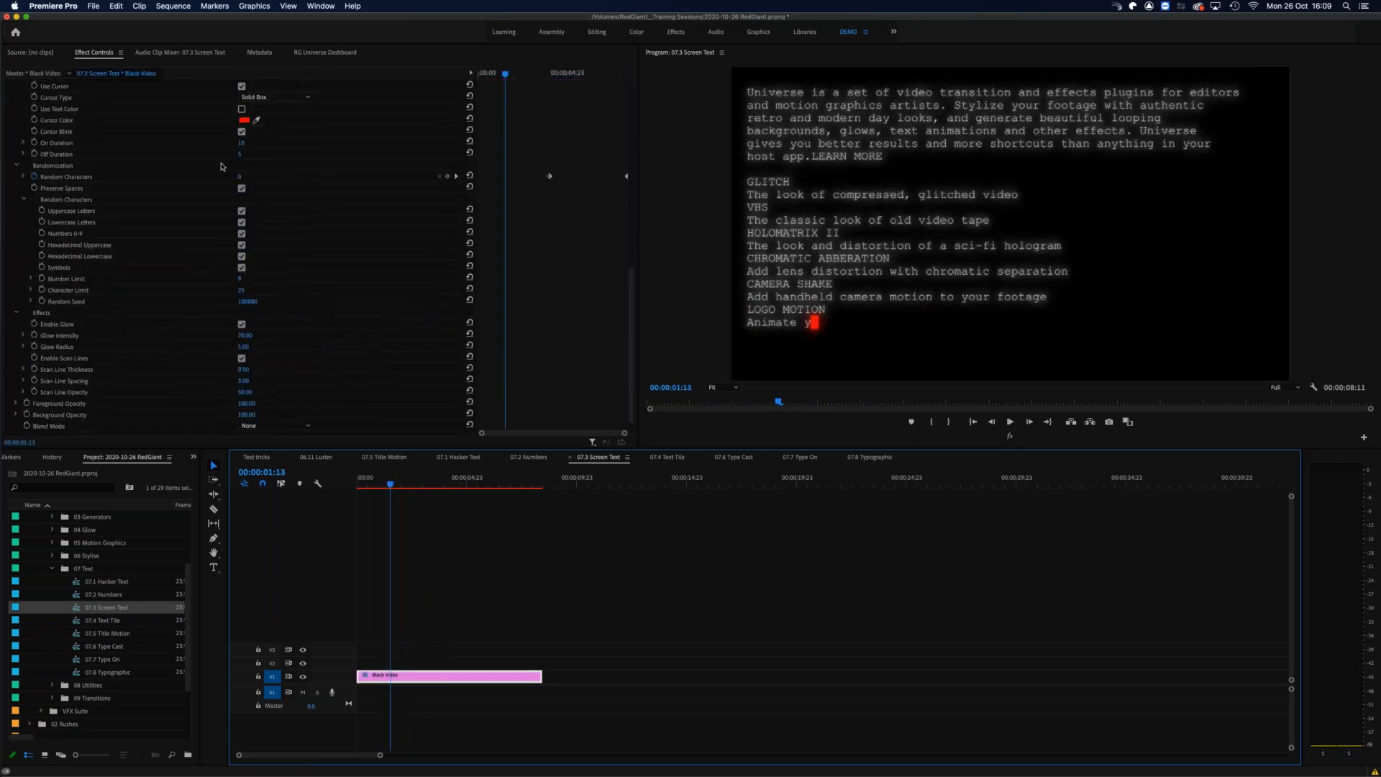
pyautogui.click(244, 120)
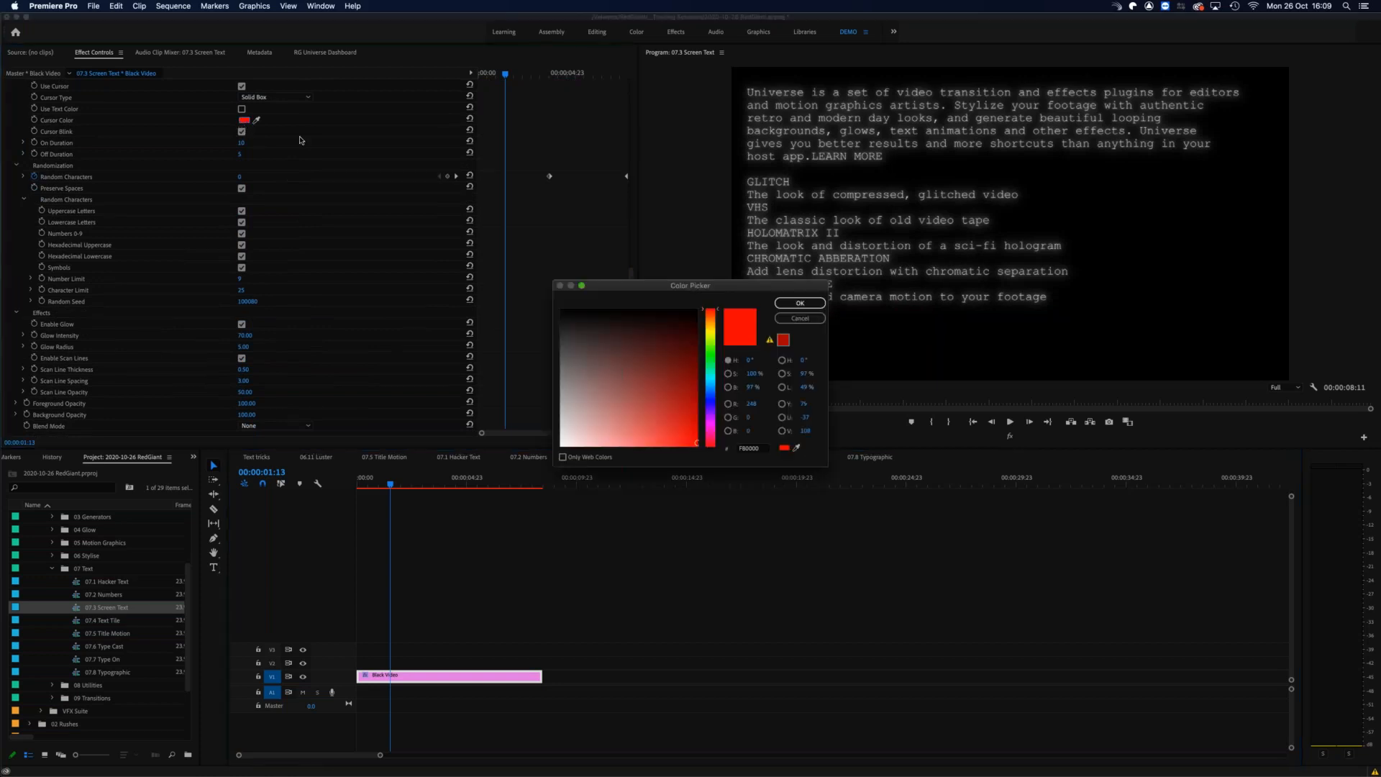
pyautogui.click(711, 349)
pyautogui.click(800, 303)
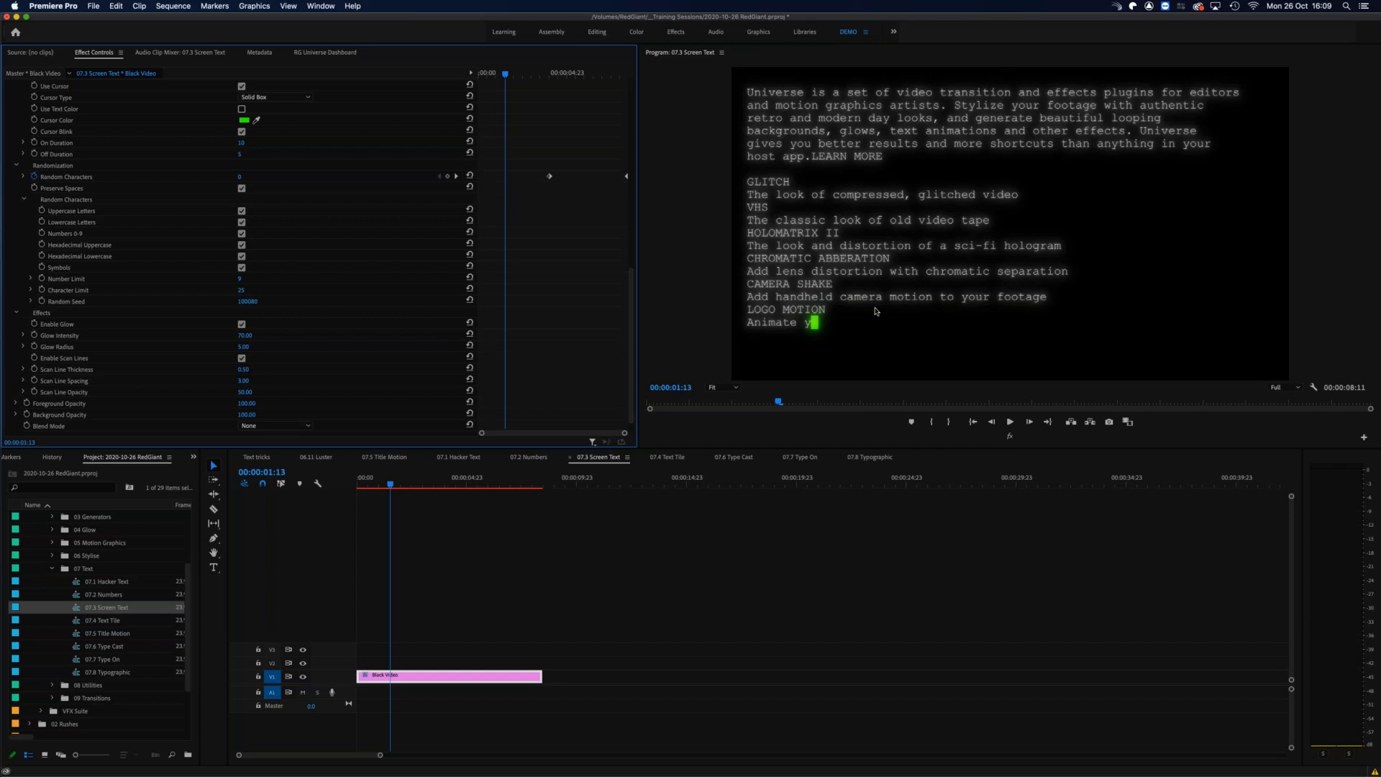
pyautogui.moveTo(390, 483); pyautogui.dragTo(399, 483)
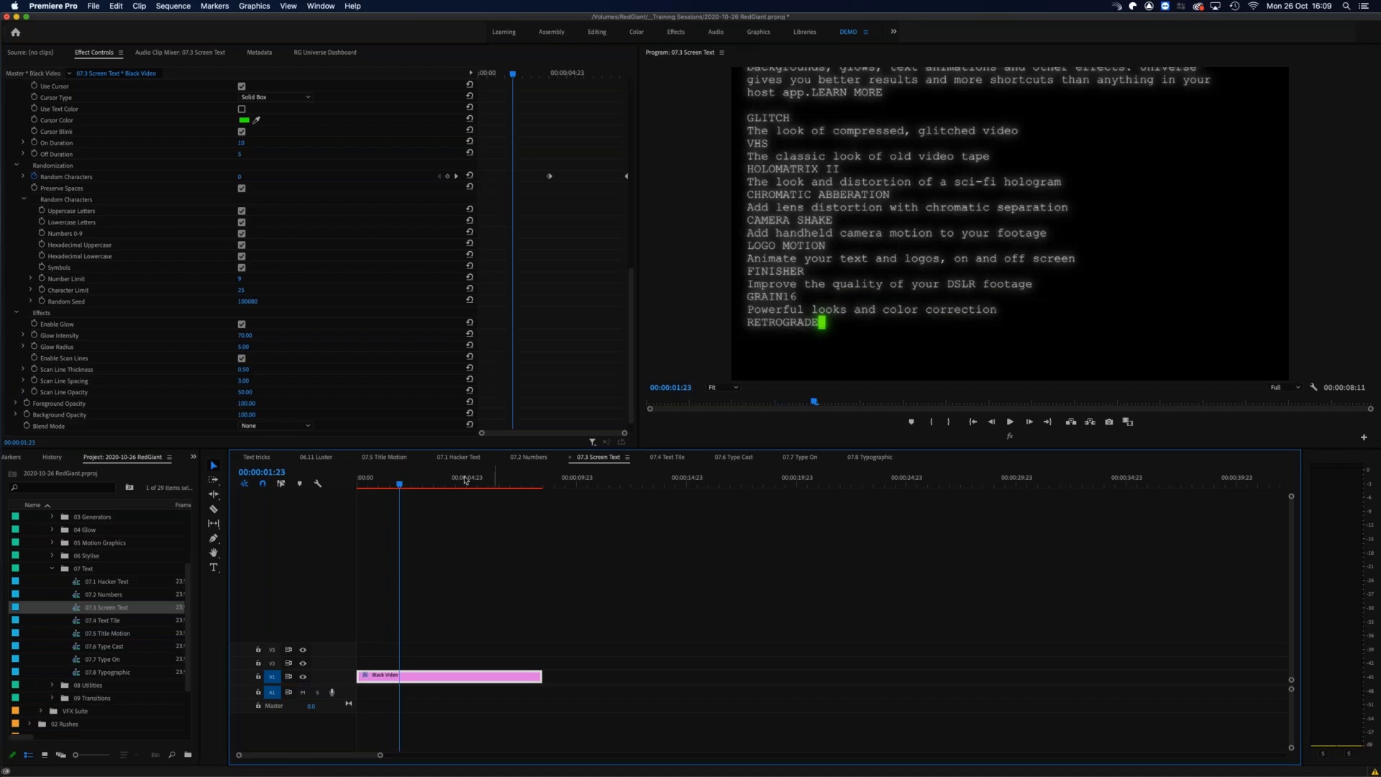
# Step: Apply the iPhone Crash Log preset to the Screen Text effect and scrub through the animation
pyautogui.scroll(5, 399, 249)
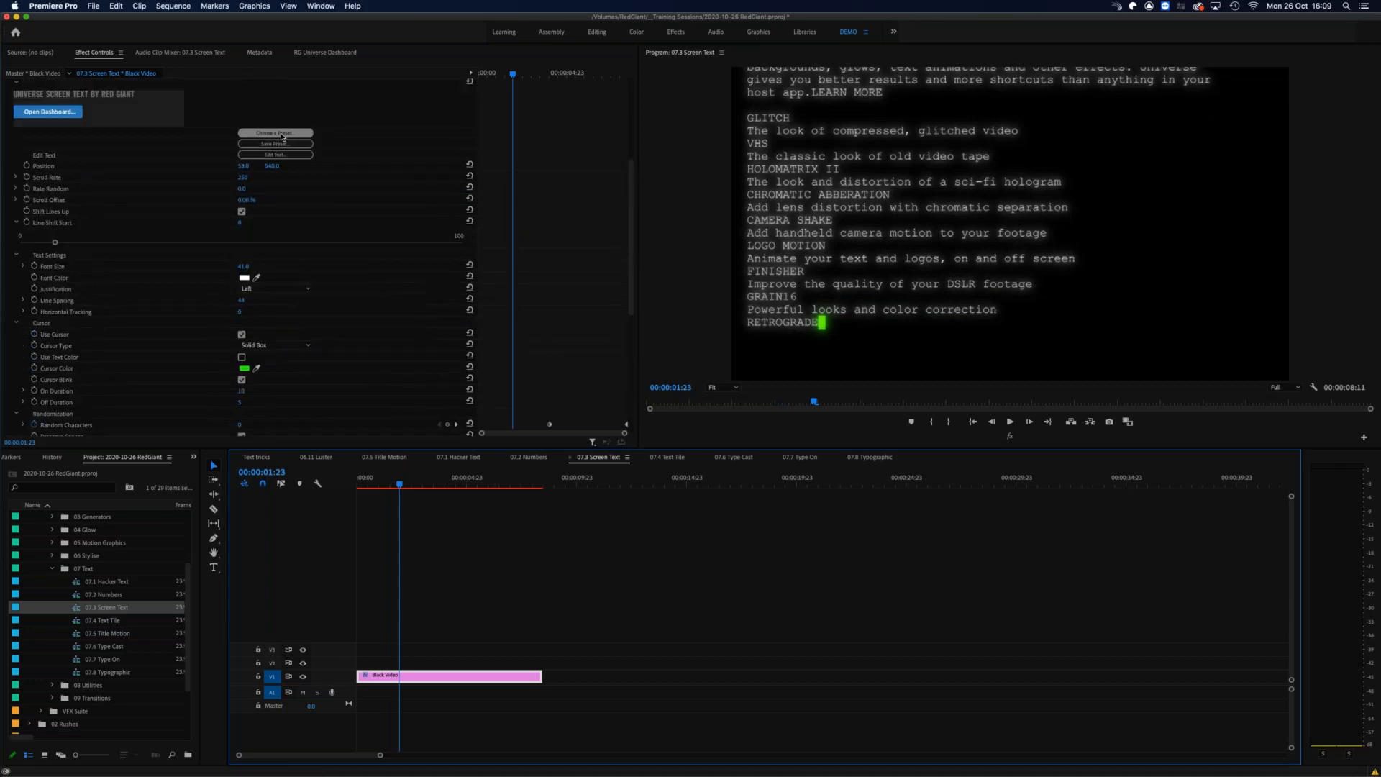
pyautogui.click(275, 133)
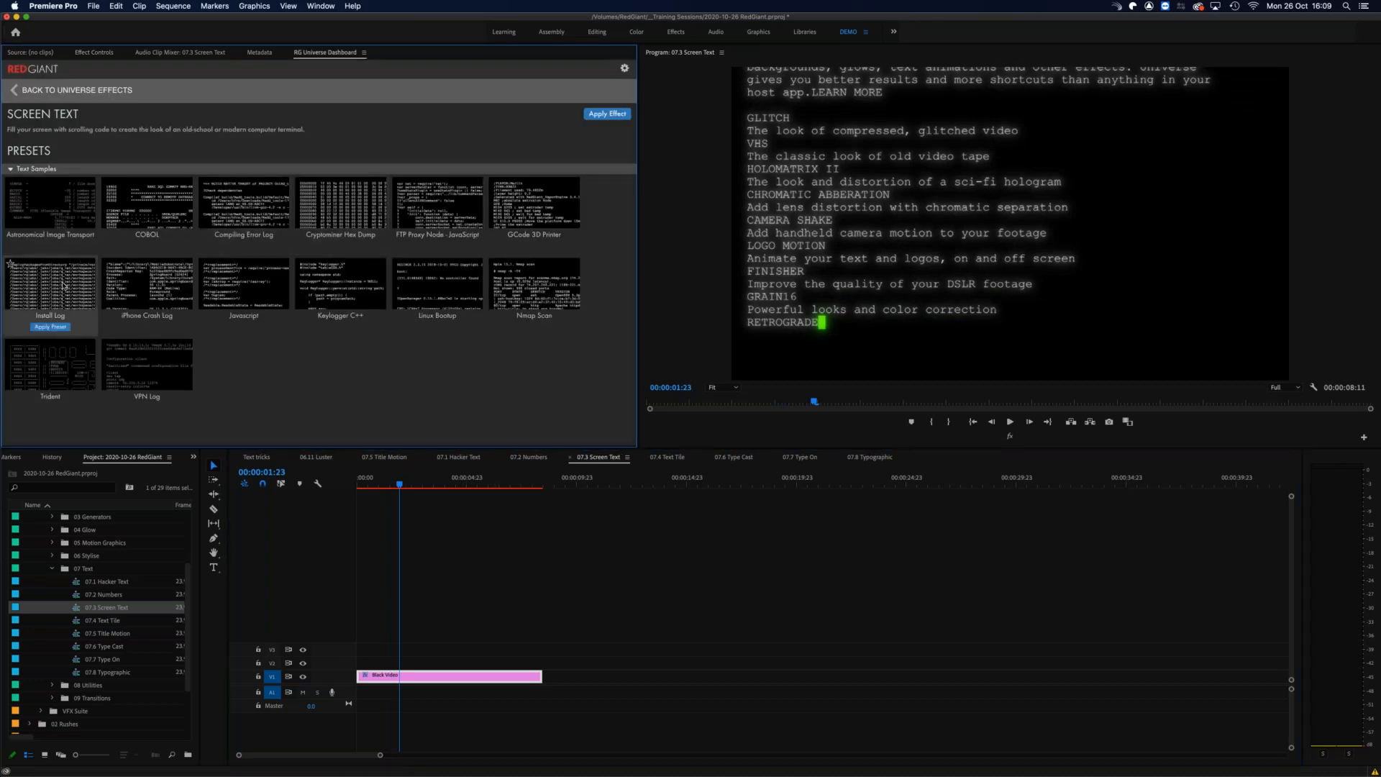
pyautogui.moveTo(160, 277)
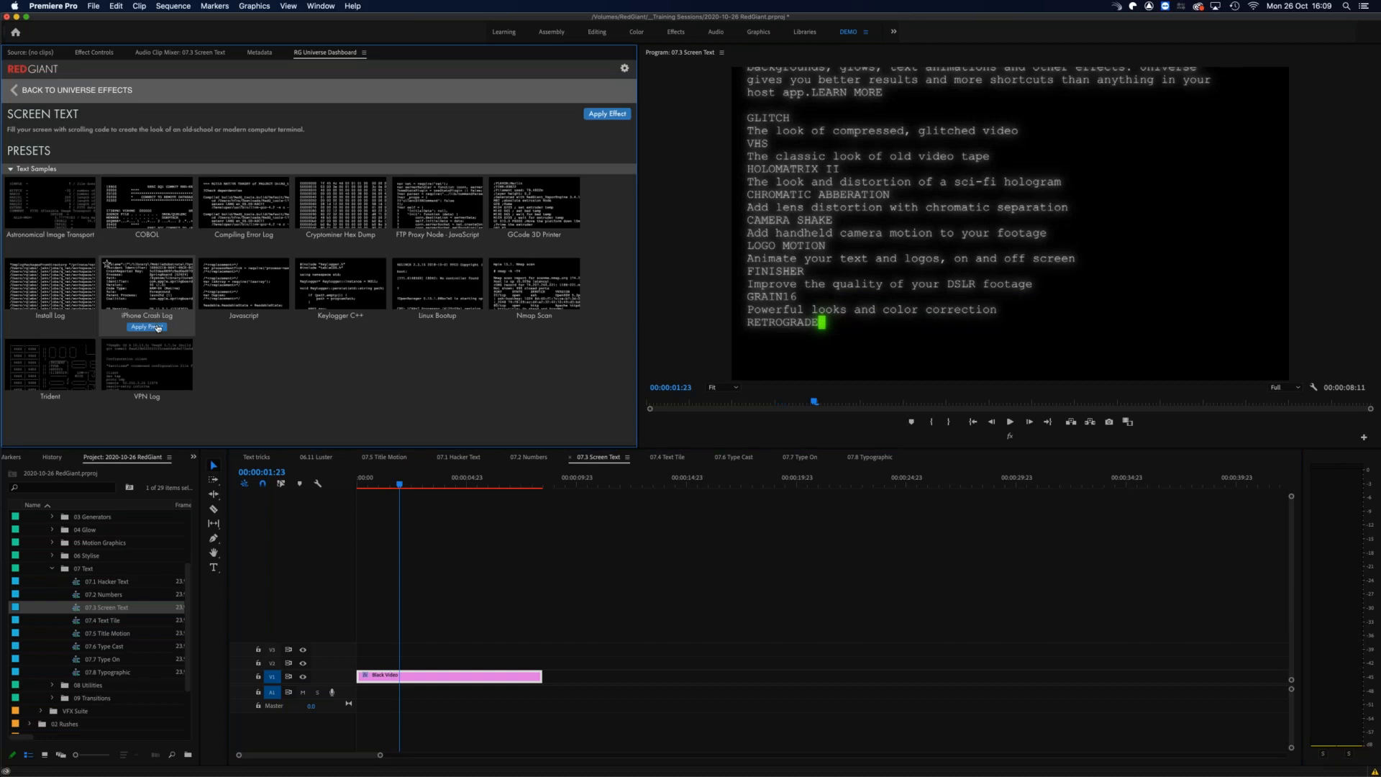
pyautogui.click(145, 327)
pyautogui.click(382, 487)
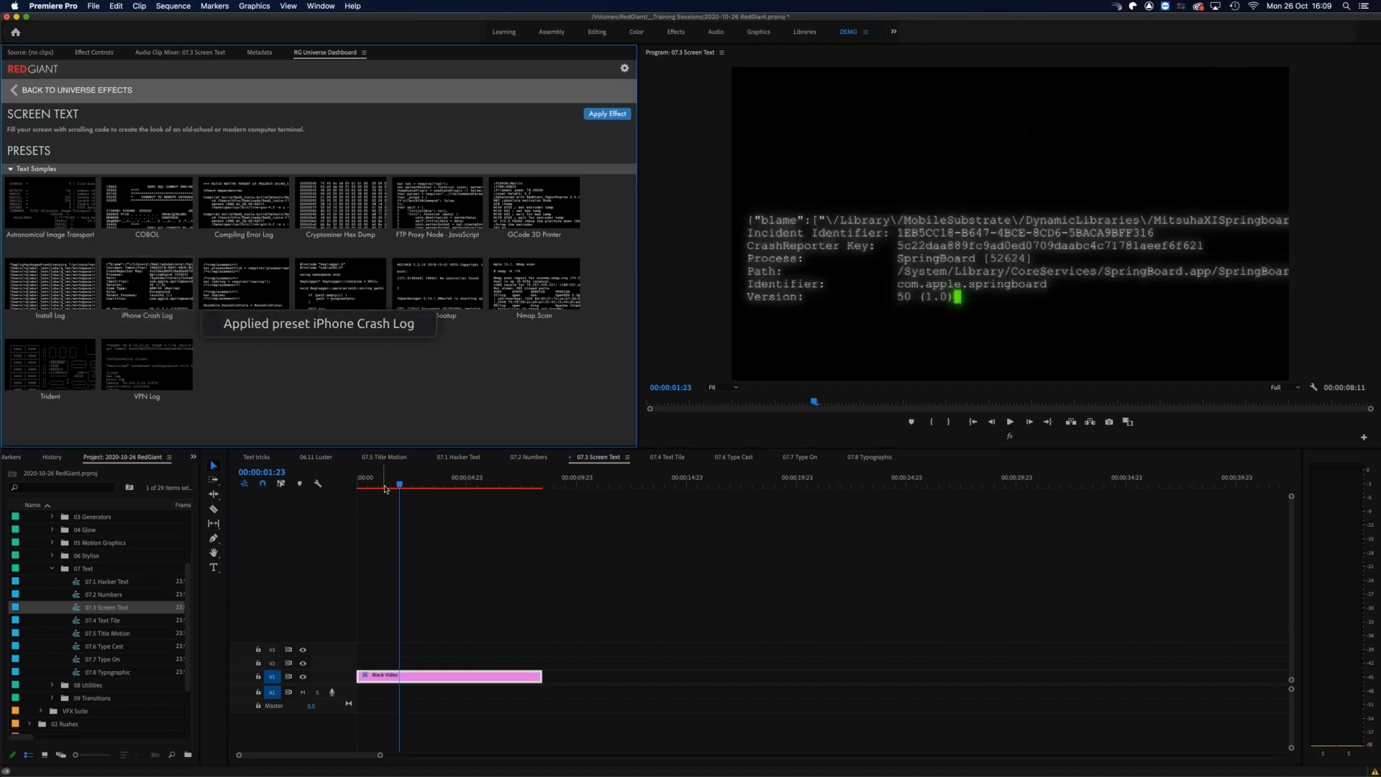
pyautogui.moveTo(390, 490); pyautogui.dragTo(437, 488)
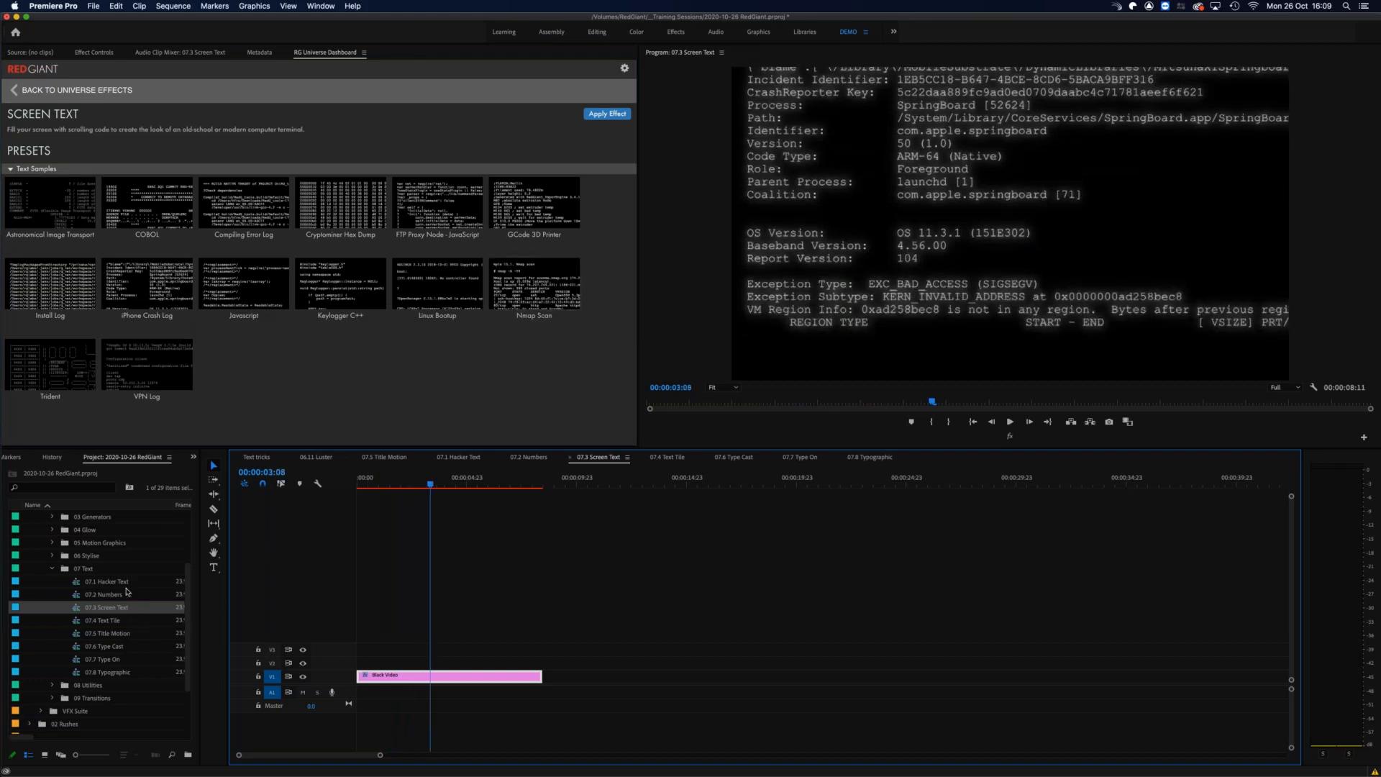
# Step: Open the 07.4 Text Tile sequence, play its data column animation, and select the Black Video clip
pyautogui.click(75, 622)
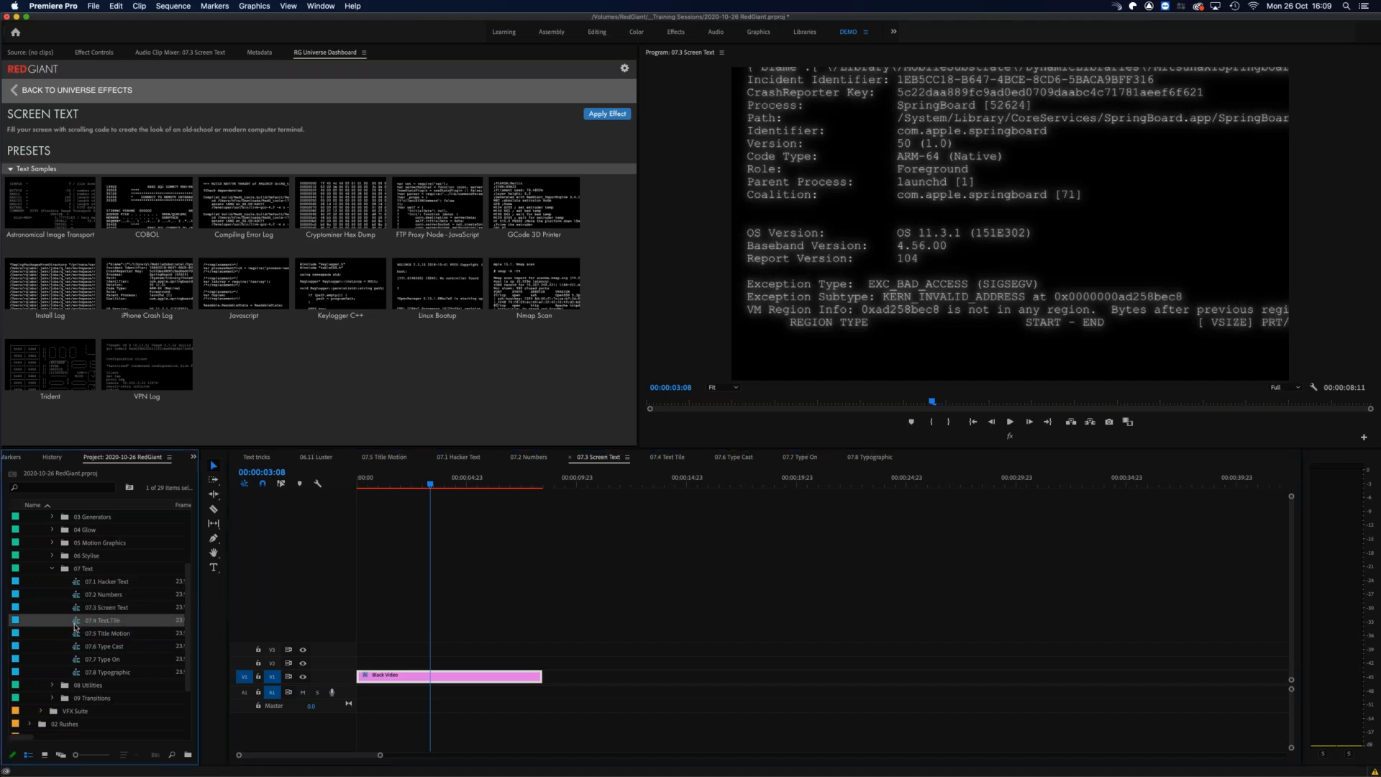
pyautogui.doubleClick(76, 625)
pyautogui.press('space')
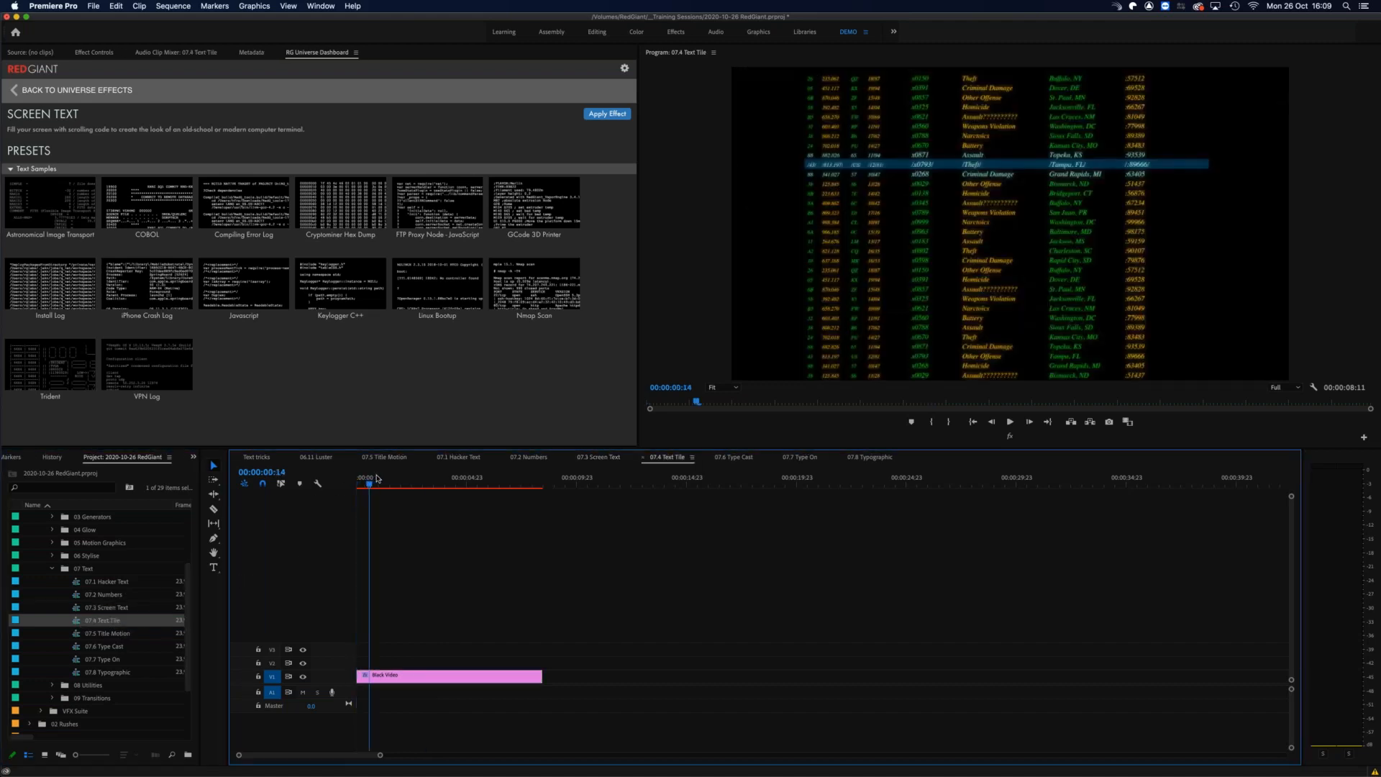
pyautogui.moveTo(460, 649); pyautogui.dragTo(420, 688)
# Step: Review the Text Tile presets and the effect's main, column and glow settings on the Black Video clip
pyautogui.click(97, 53)
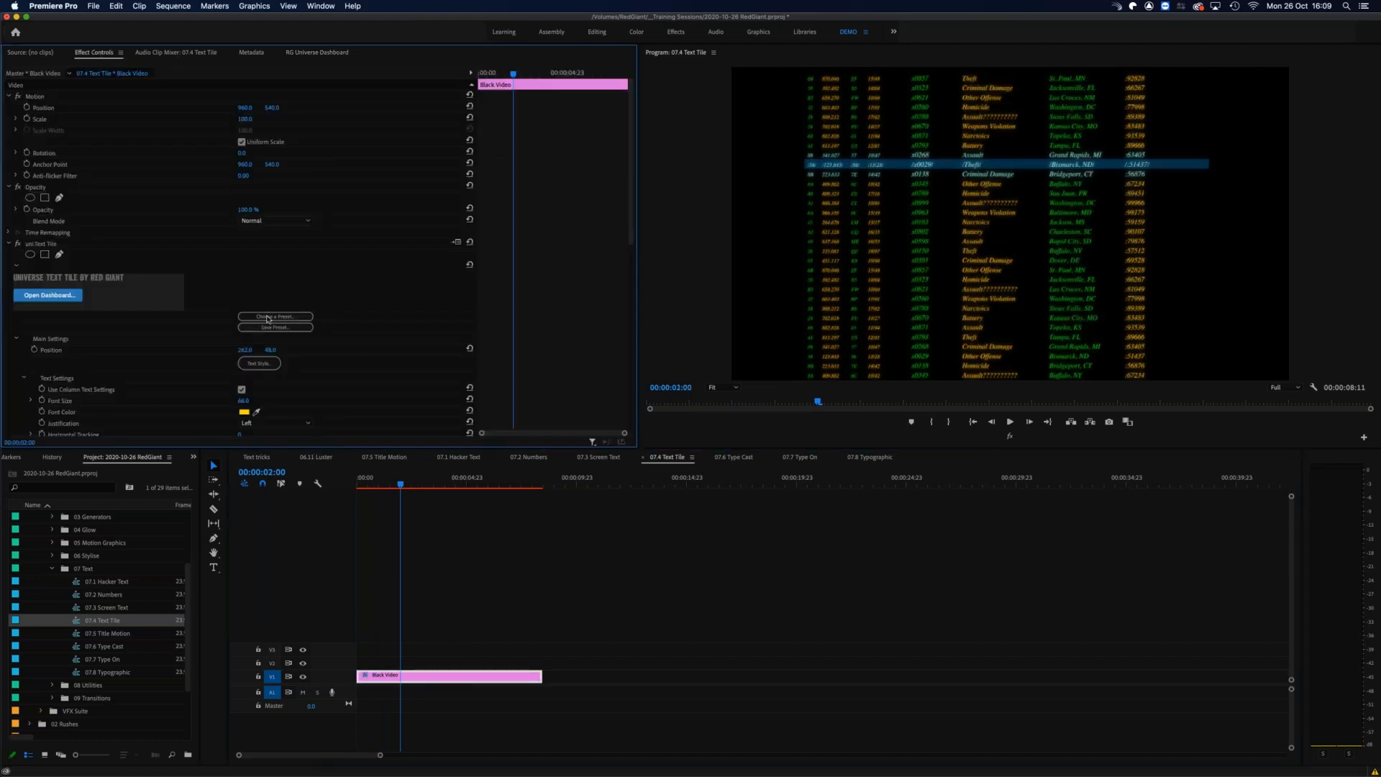
pyautogui.click(268, 319)
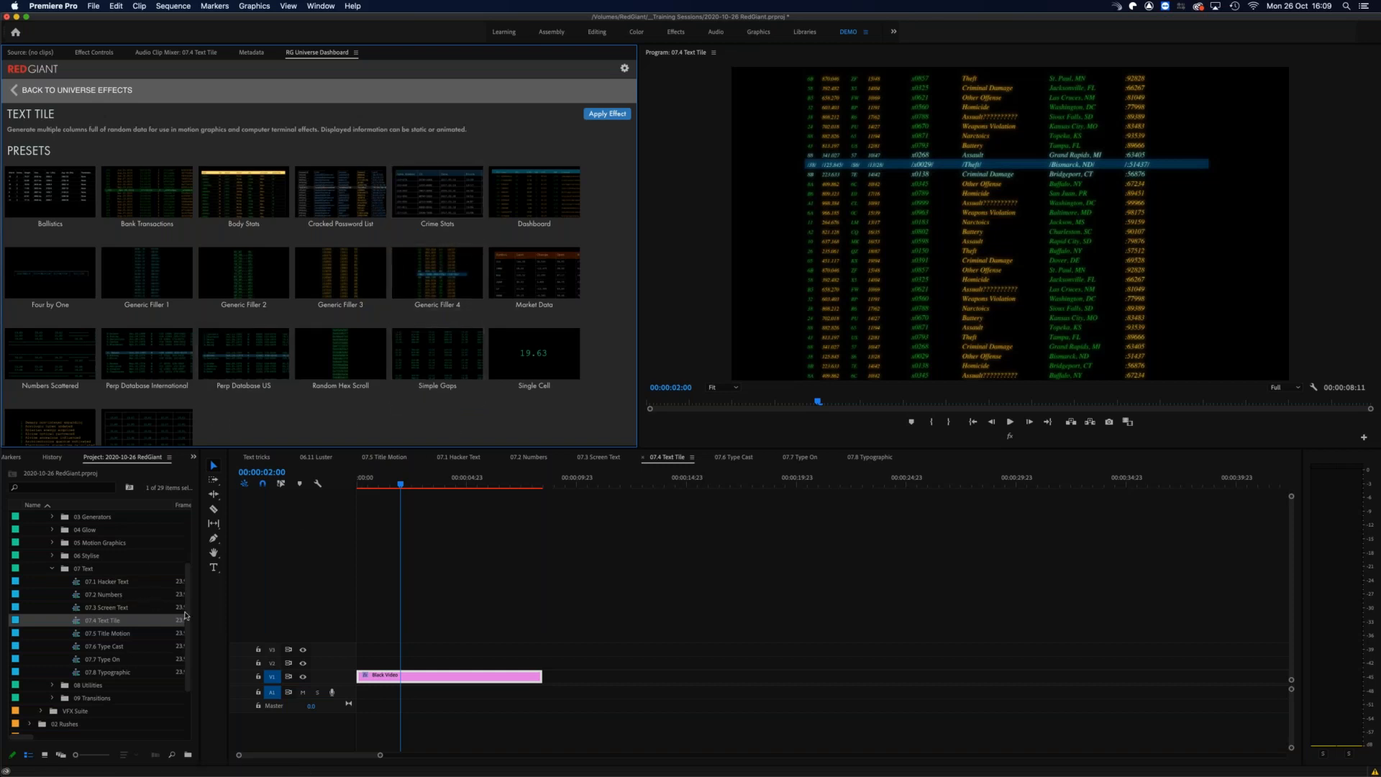
pyautogui.moveTo(402, 482); pyautogui.dragTo(374, 477)
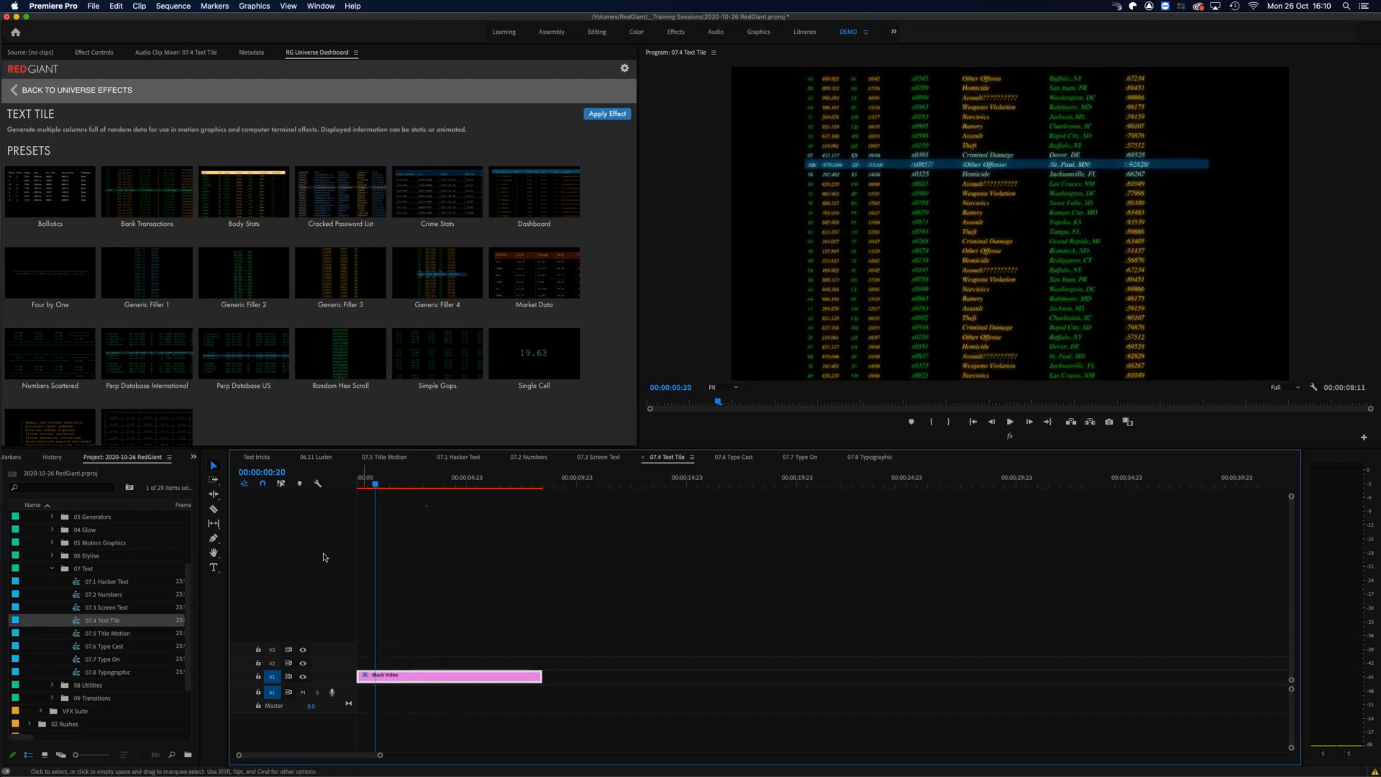
pyautogui.click(94, 53)
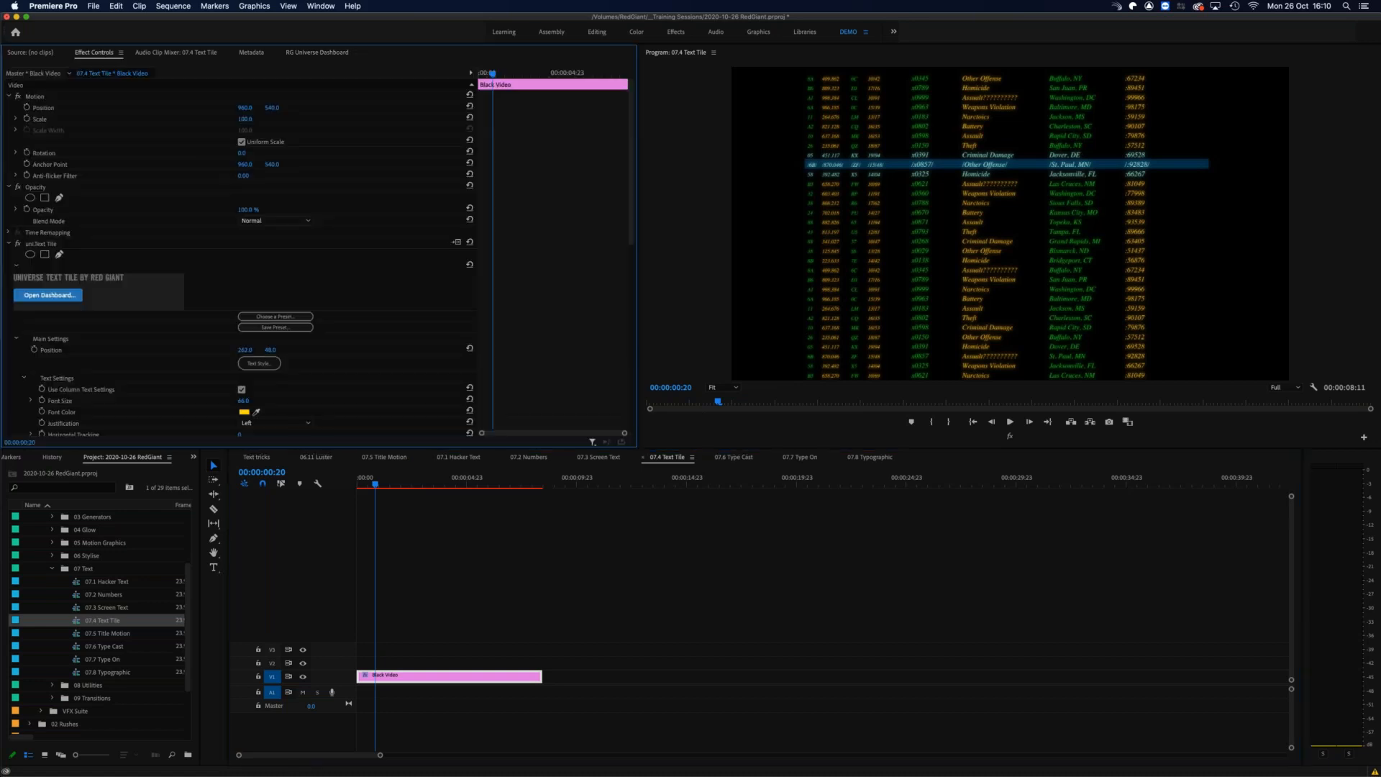
pyautogui.scroll(-10, 344, 413)
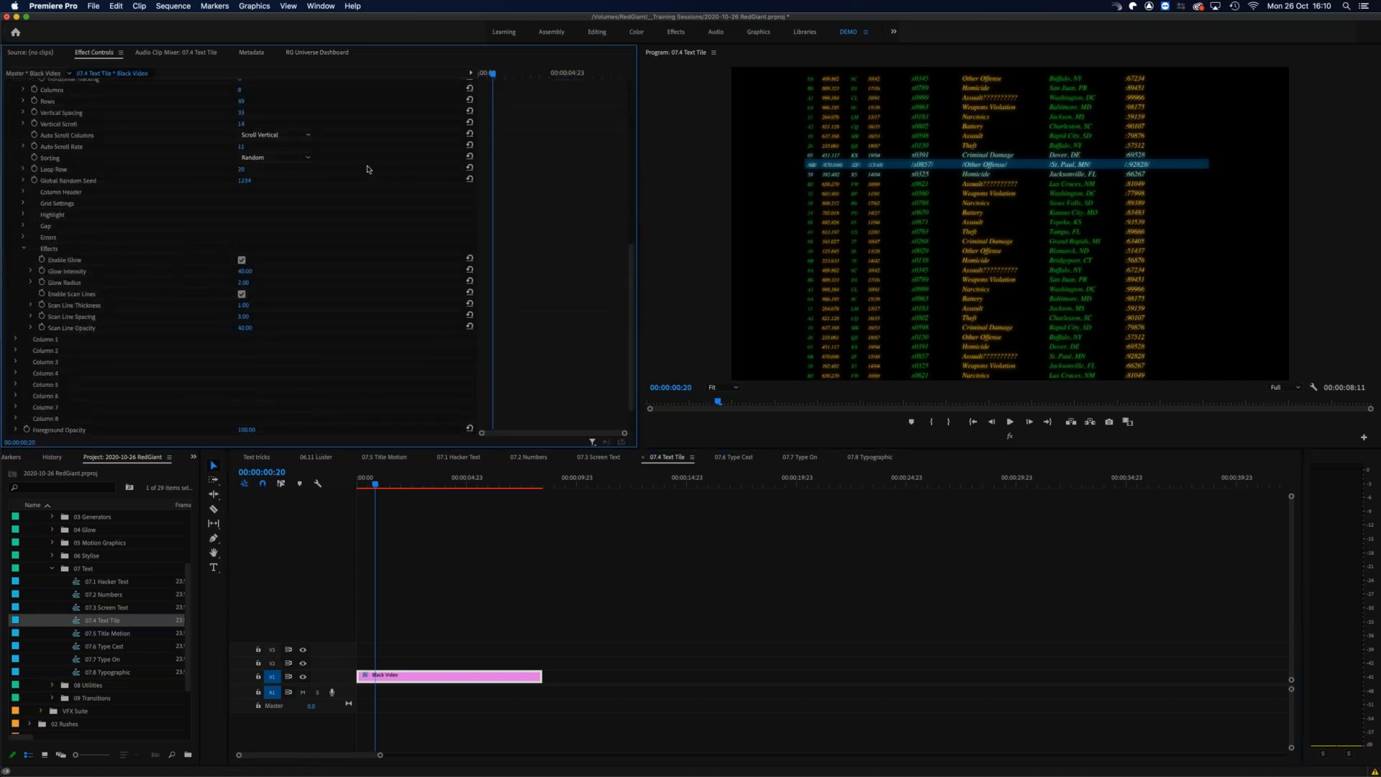
pyautogui.scroll(4, 367, 169)
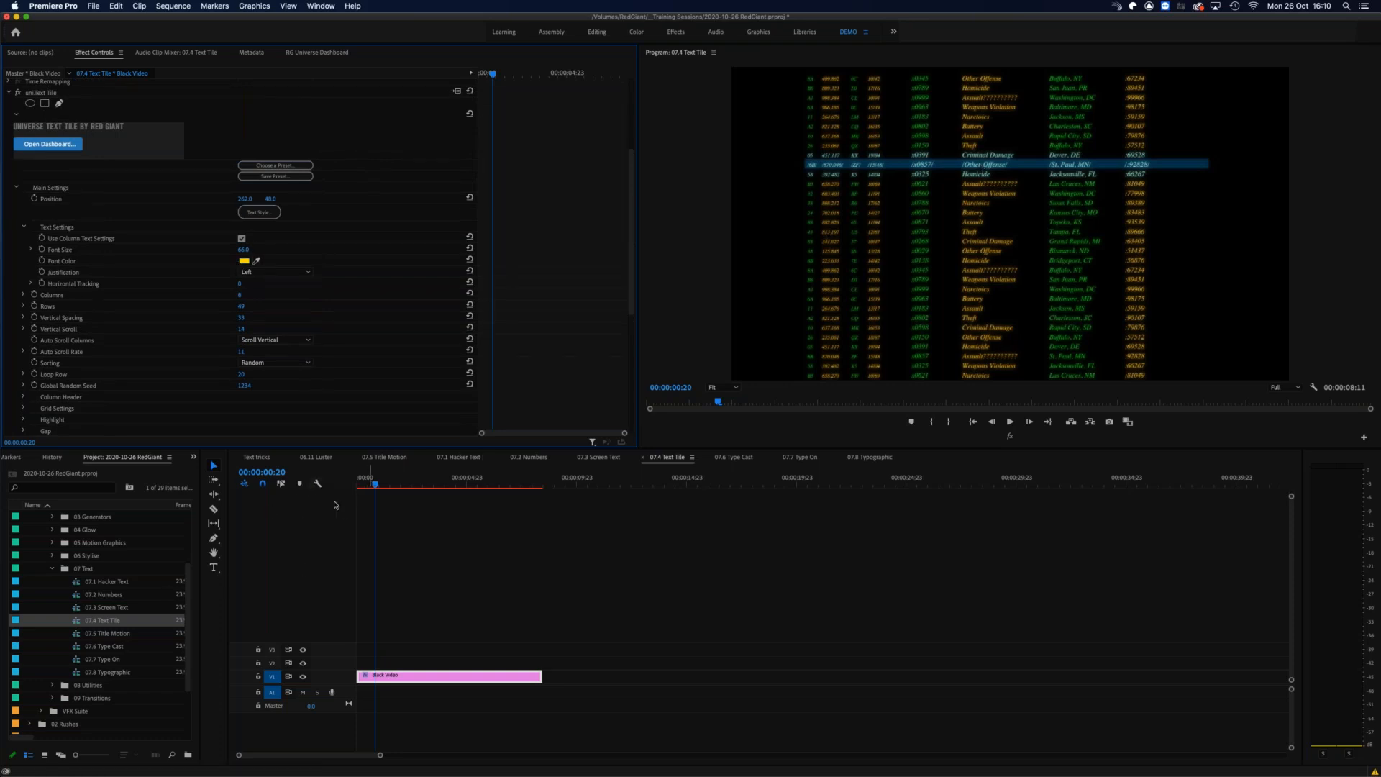
pyautogui.click(322, 53)
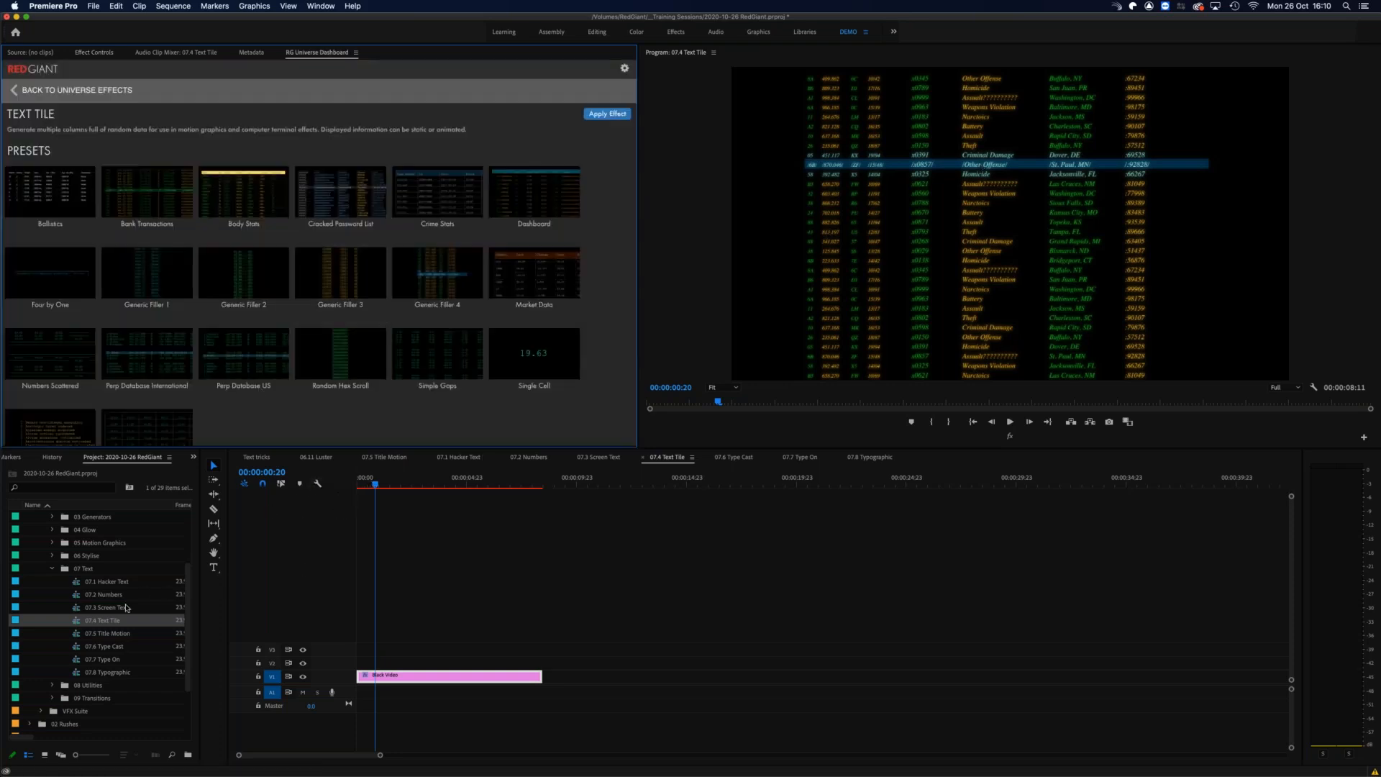
# Step: Open the 07.5 Title Motion sequence and show the Title Motion effect settings of the Black Video clip above the car footage
pyautogui.doubleClick(101, 633)
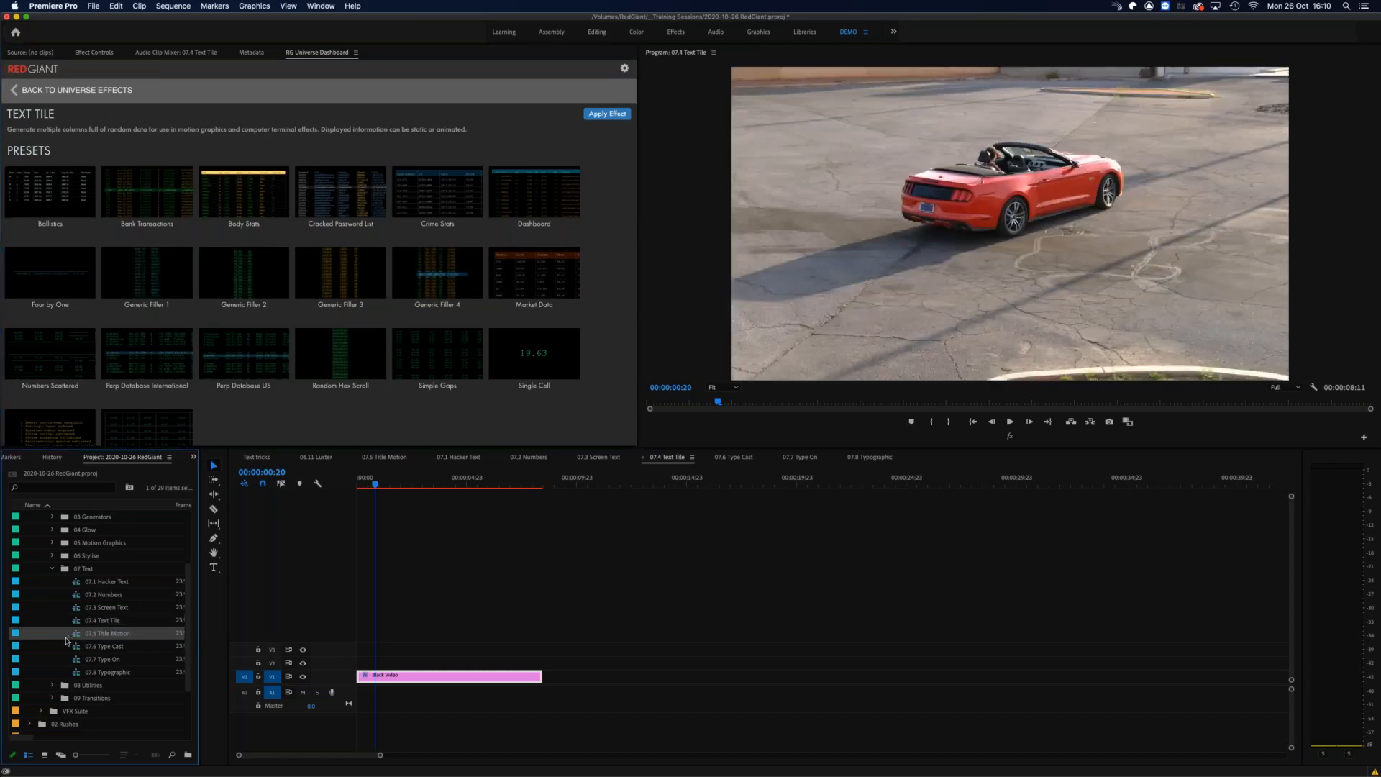
pyautogui.click(95, 52)
pyautogui.click(389, 660)
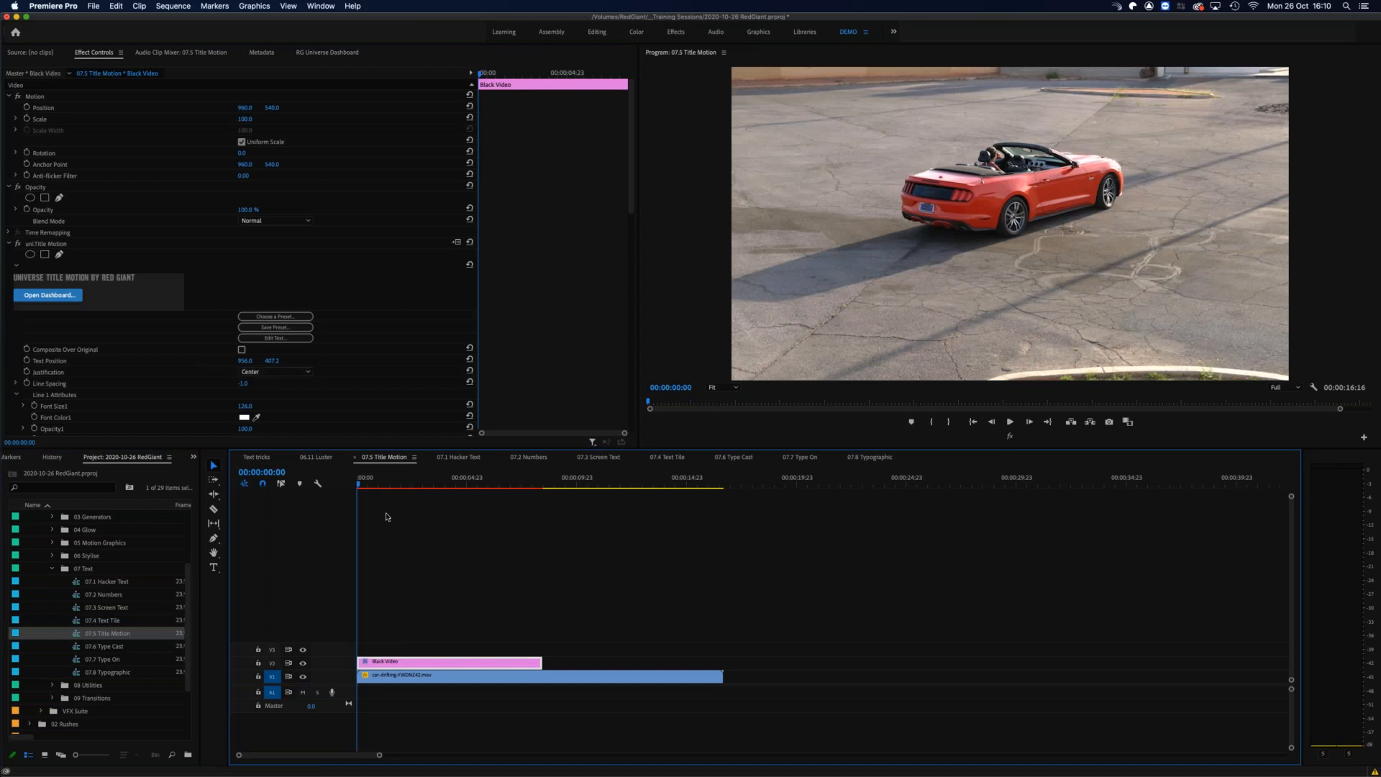
# Step: Scrub the start of the title animation, review the Title Motion line, shadow and shape settings, and open the effect's presets in the dashboard
pyautogui.click(368, 477)
pyautogui.moveTo(371, 478); pyautogui.dragTo(377, 471)
pyautogui.scroll(-10, 361, 375)
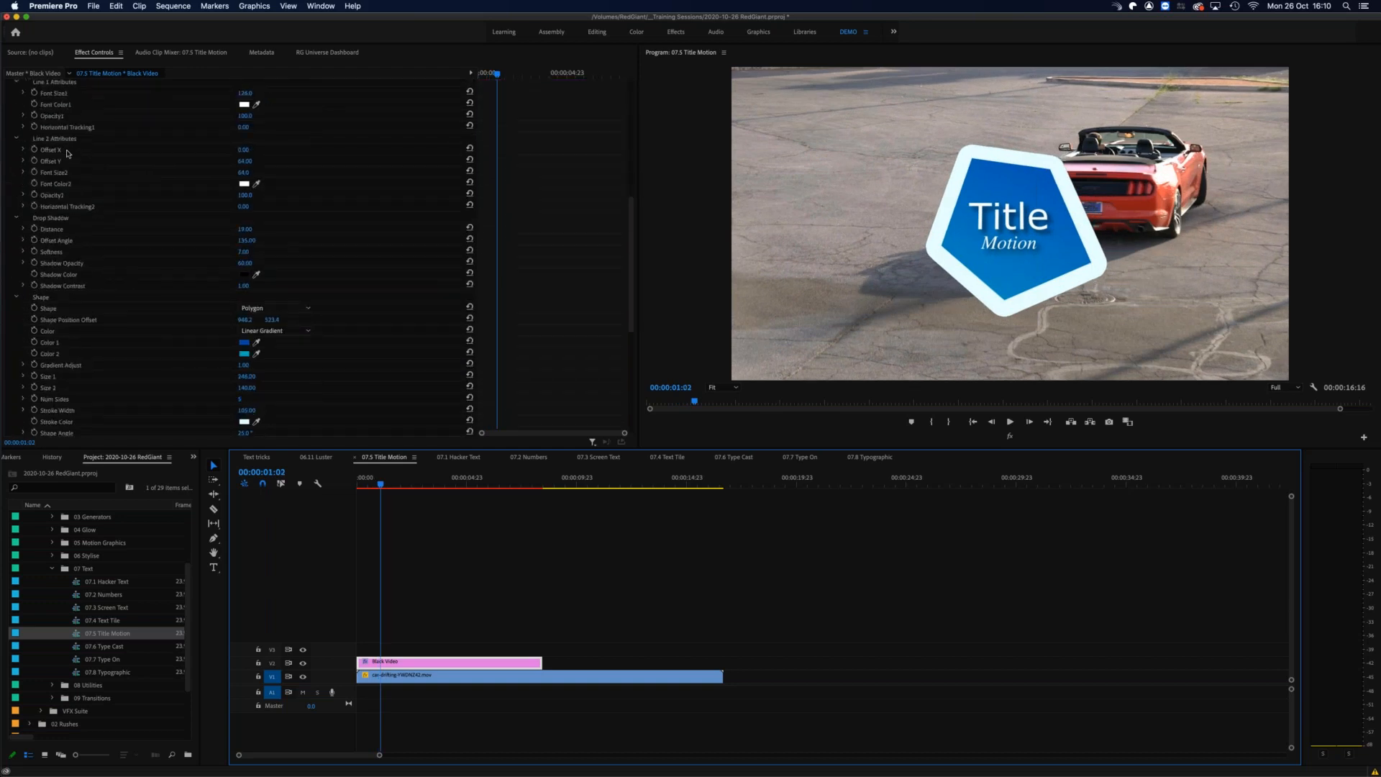
pyautogui.scroll(5, 282, 181)
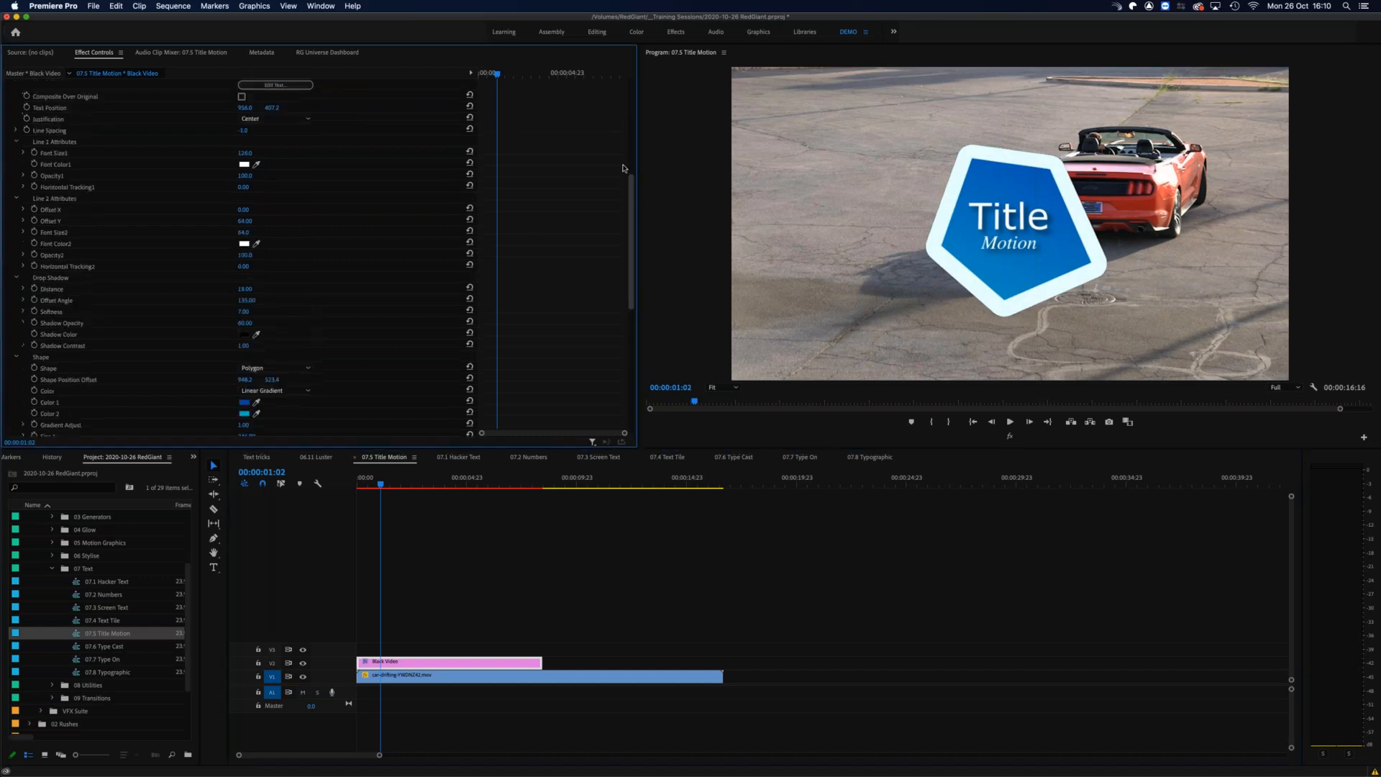
pyautogui.click(282, 177)
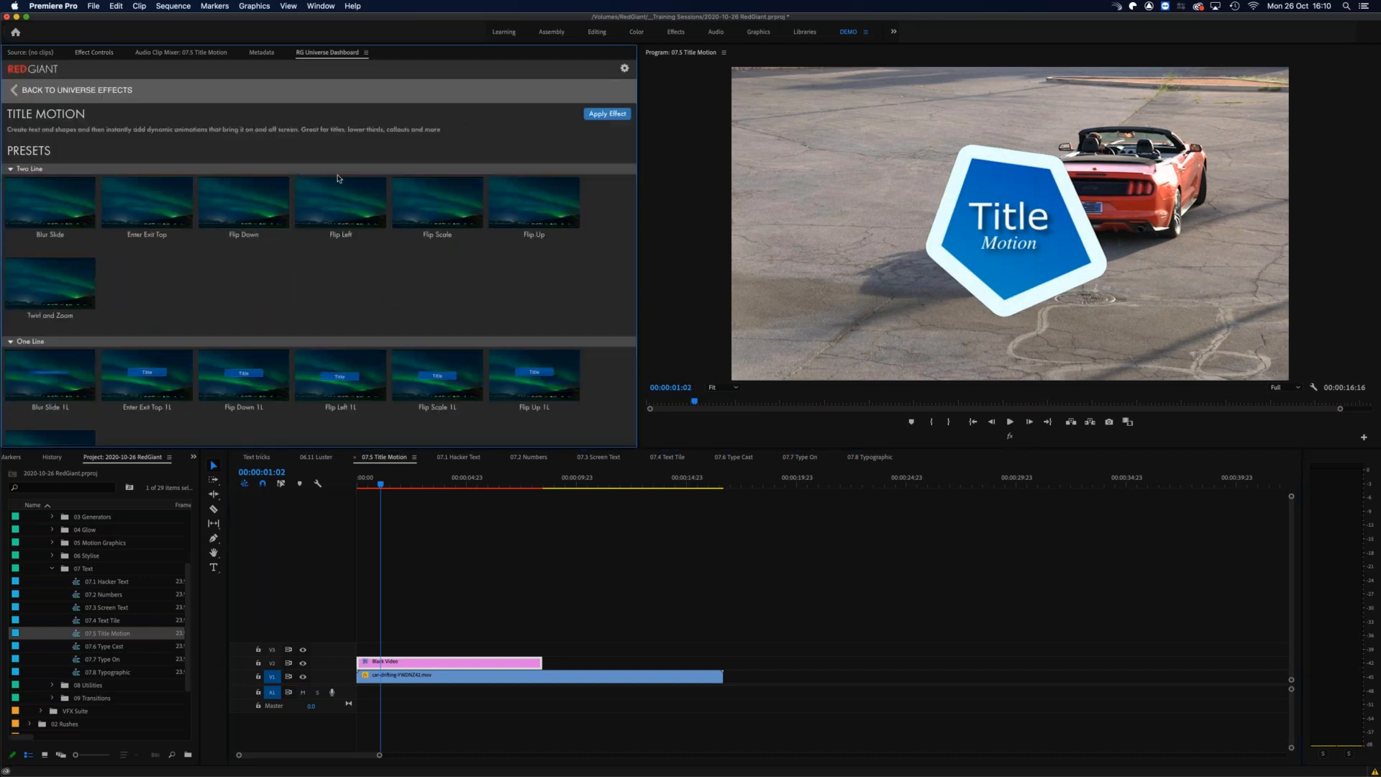
# Step: Preview the Flip Left preset thumbnail, and play and scrub the current title animation over the car footage
pyautogui.moveTo(346, 210)
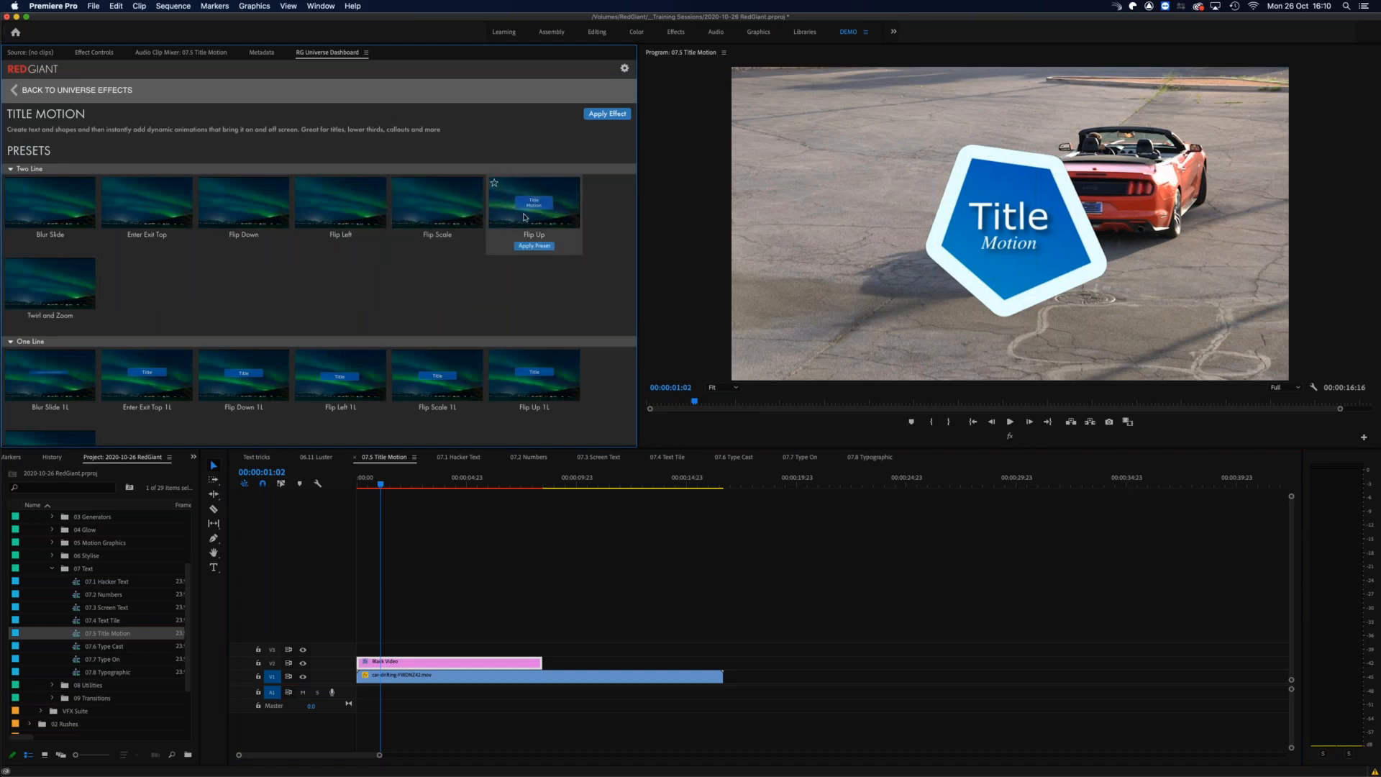
pyautogui.click(363, 480)
pyautogui.press('space')
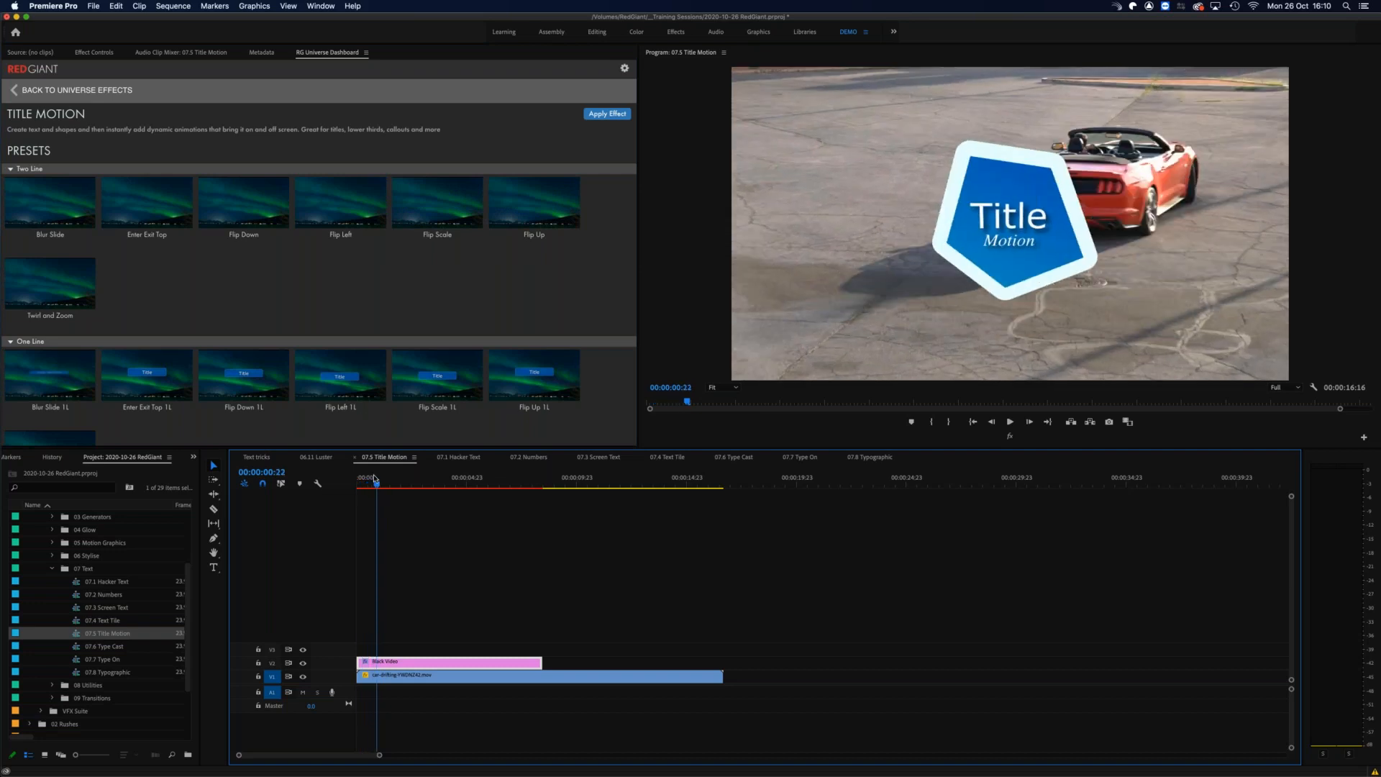
pyautogui.moveTo(378, 481)
pyautogui.mouseDown()
pyautogui.moveTo(366, 480)
pyautogui.moveTo(383, 480)
pyautogui.mouseUp()
pyautogui.moveTo(388, 484)
pyautogui.mouseDown()
pyautogui.moveTo(357, 484)
pyautogui.moveTo(413, 478)
pyautogui.mouseUp()
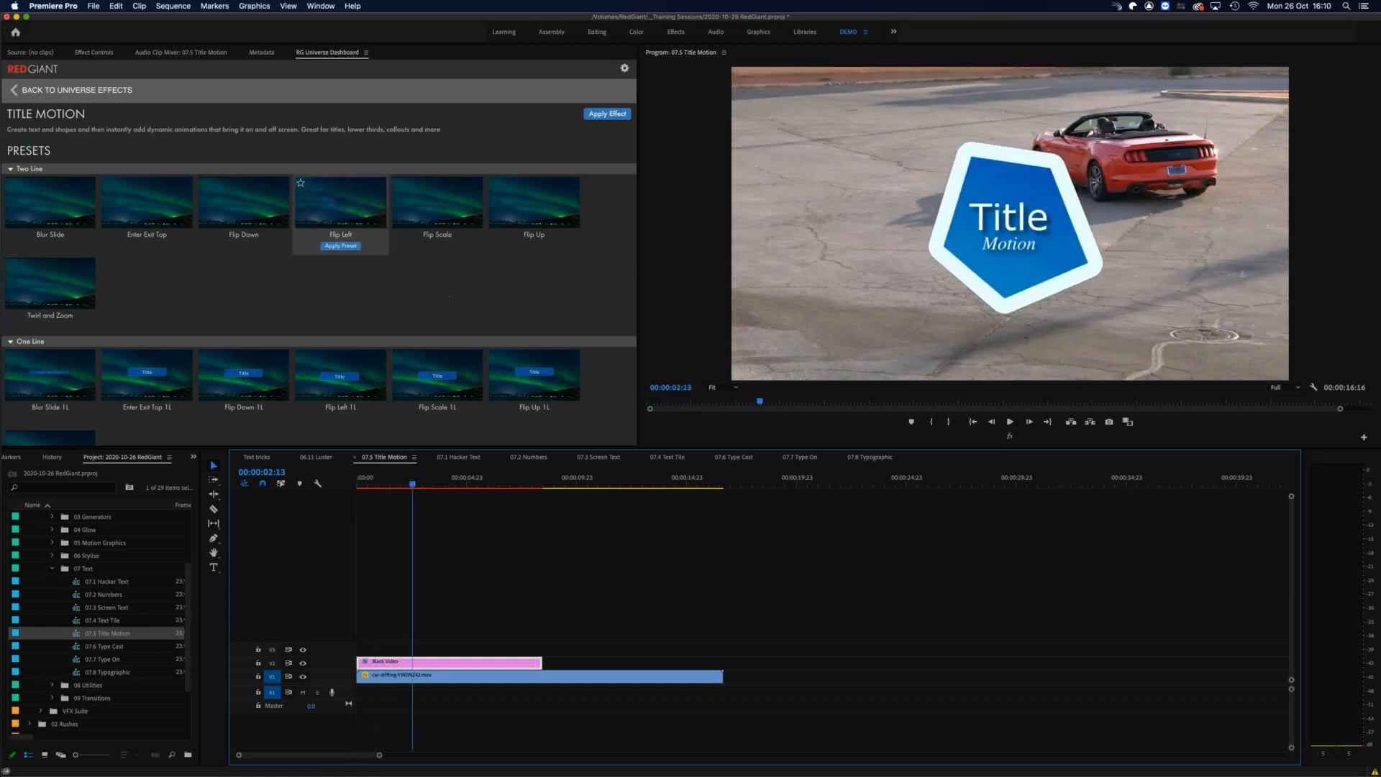
# Step: Try the Flip Left preset on the Title Motion effect and scrub through the start of the title
pyautogui.click(341, 245)
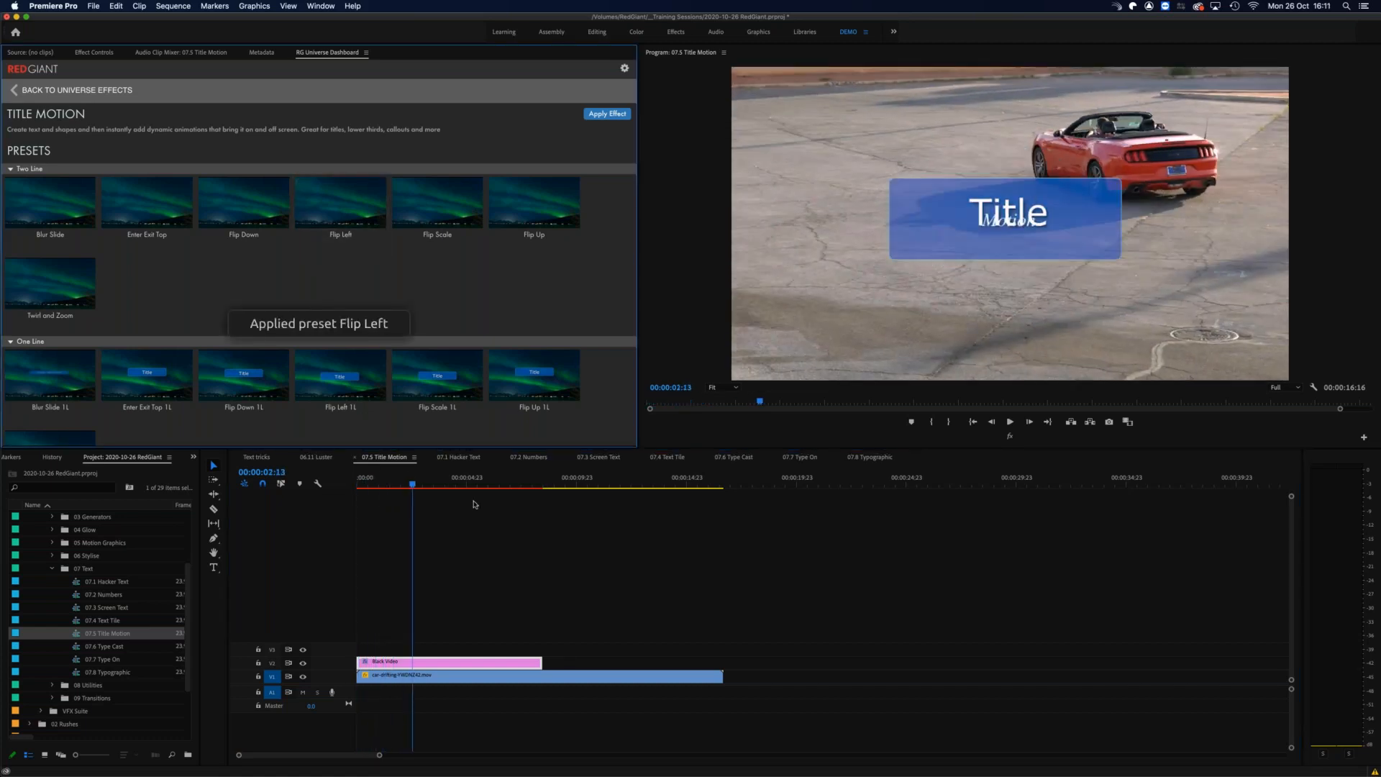
pyautogui.click(361, 480)
pyautogui.moveTo(360, 479)
pyautogui.mouseDown()
pyautogui.moveTo(407, 472)
pyautogui.moveTo(358, 474)
pyautogui.moveTo(384, 476)
pyautogui.mouseUp()
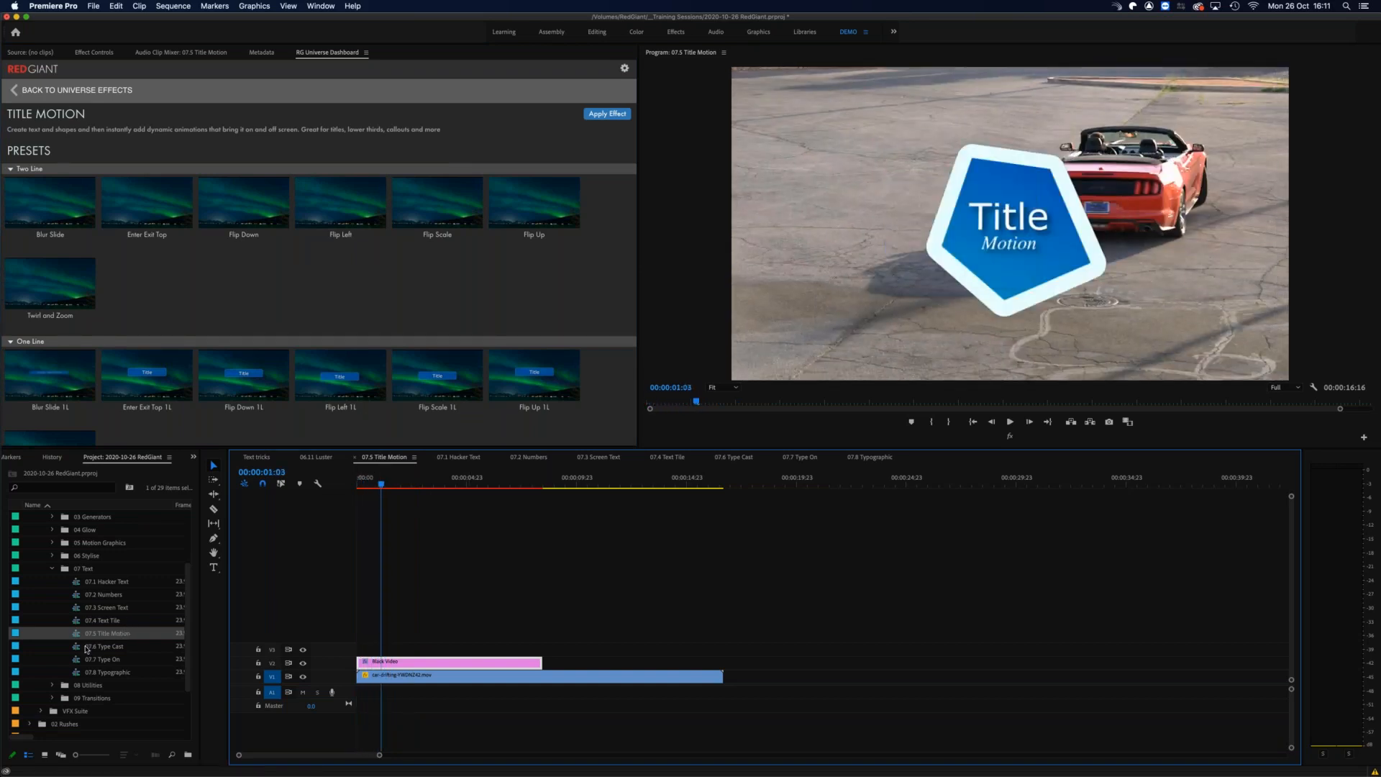
# Step: Open the 07.6 Type Cast sequence, return the dashboard to the Text effects, and scrub through the sequence's Black Video clips
pyautogui.doubleClick(101, 646)
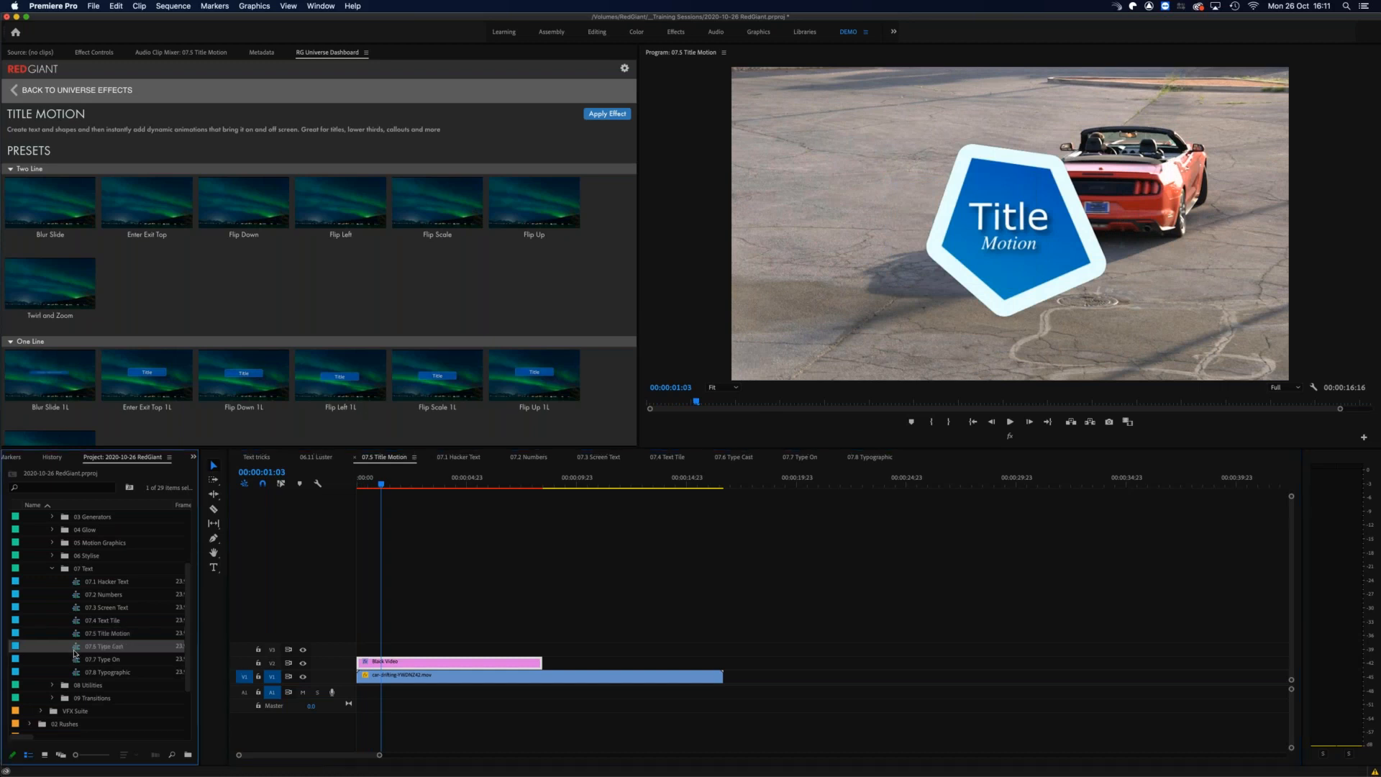
pyautogui.moveTo(340, 209)
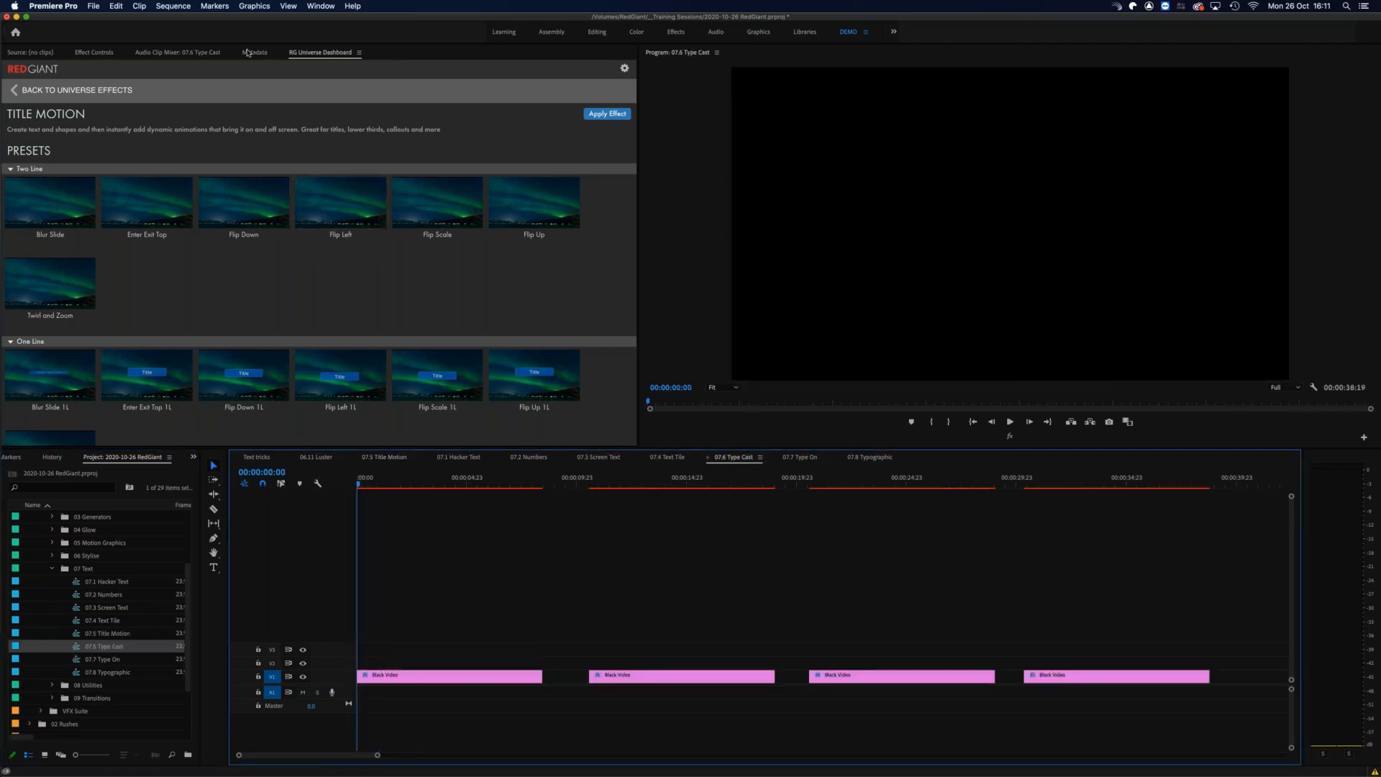
pyautogui.click(66, 91)
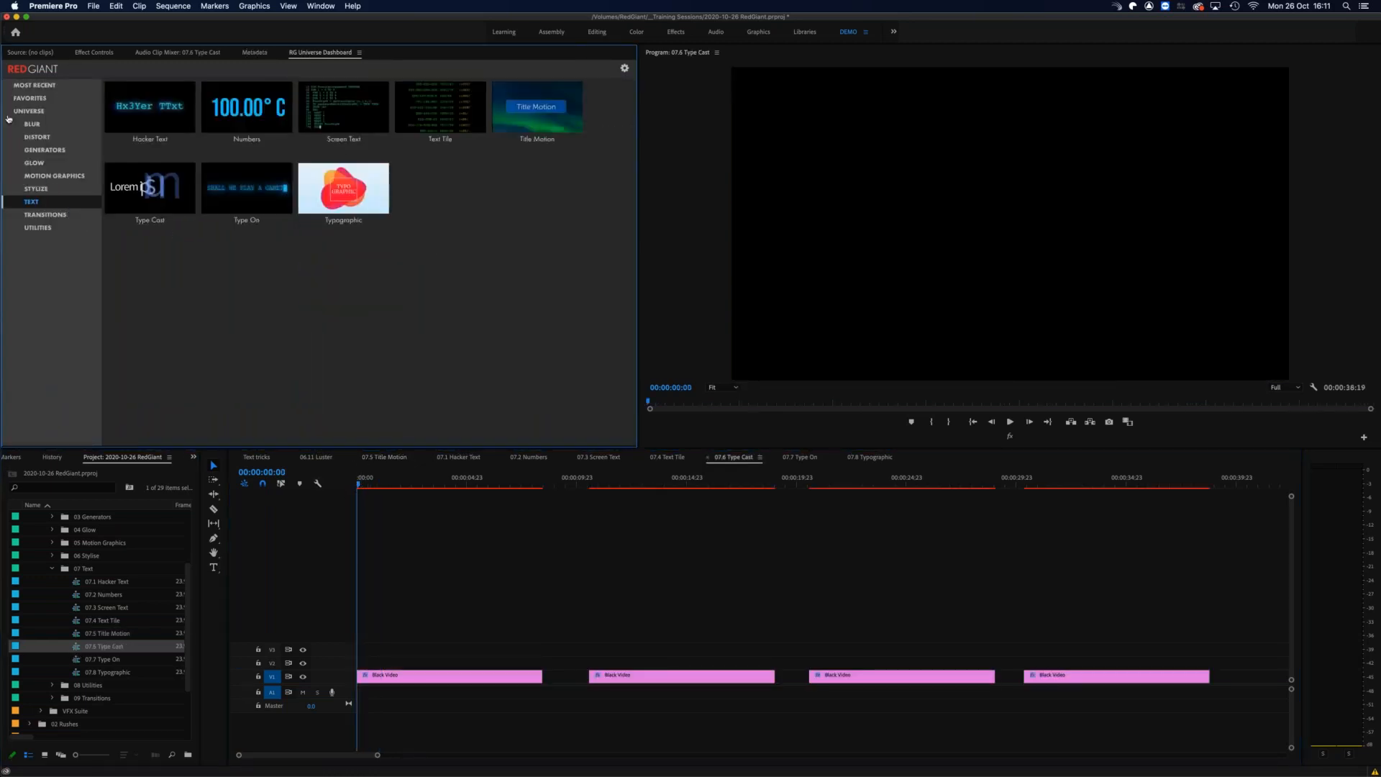
pyautogui.moveTo(140, 219)
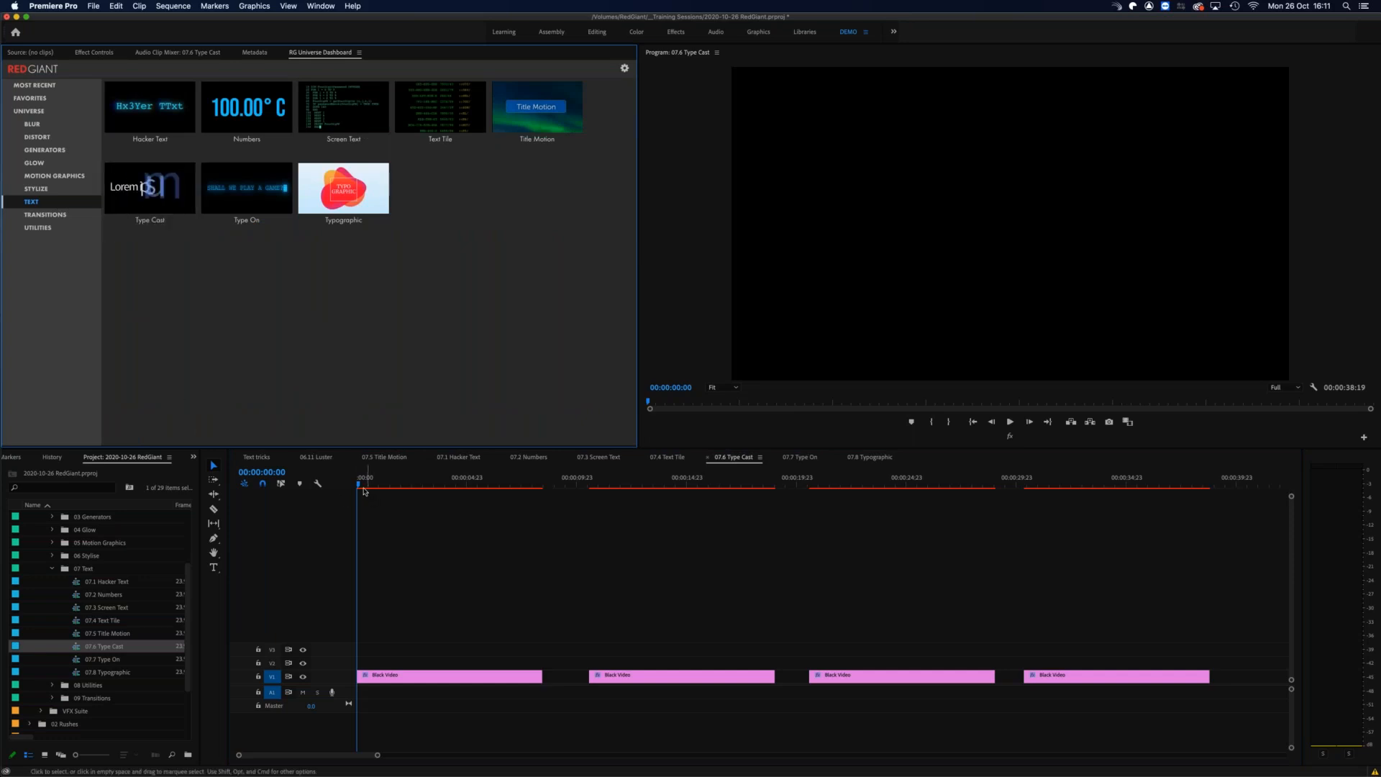
pyautogui.moveTo(358, 486); pyautogui.dragTo(590, 485)
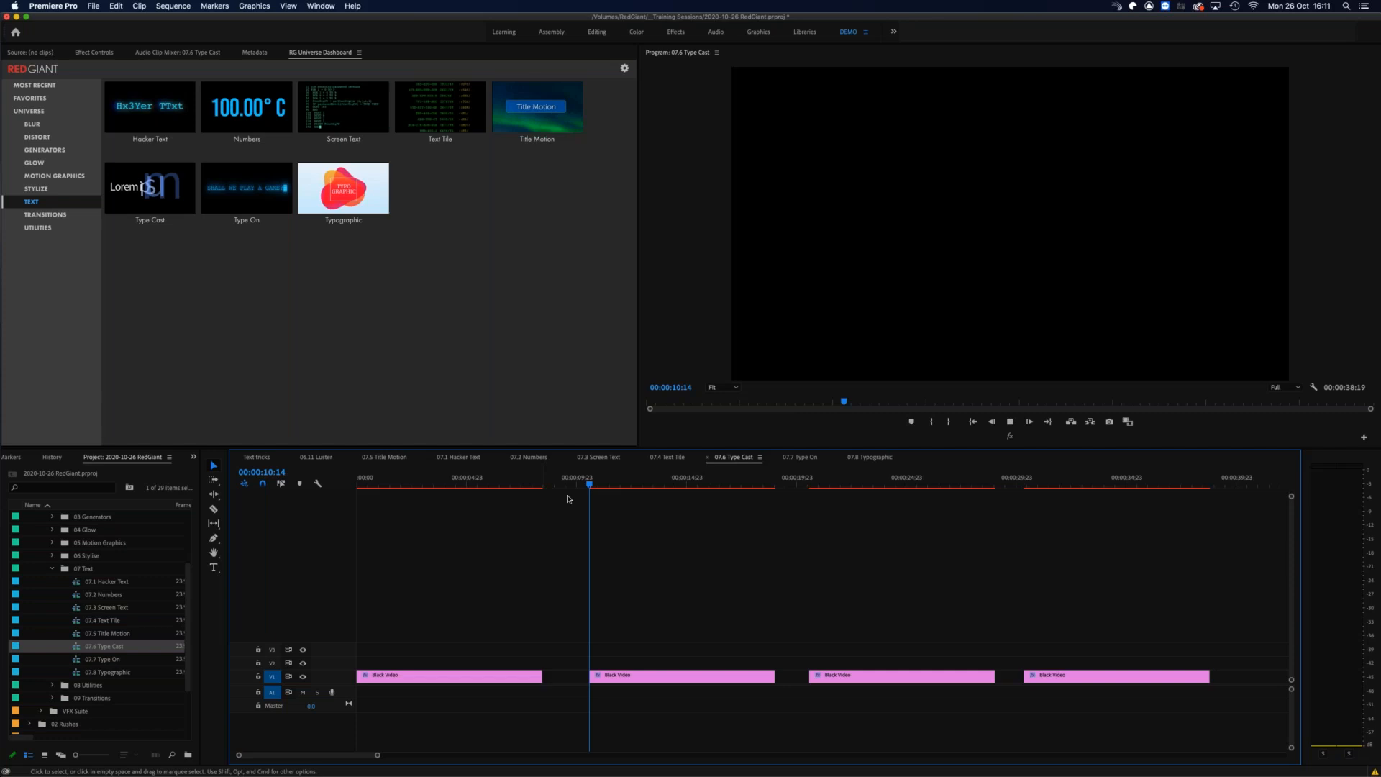
pyautogui.click(814, 484)
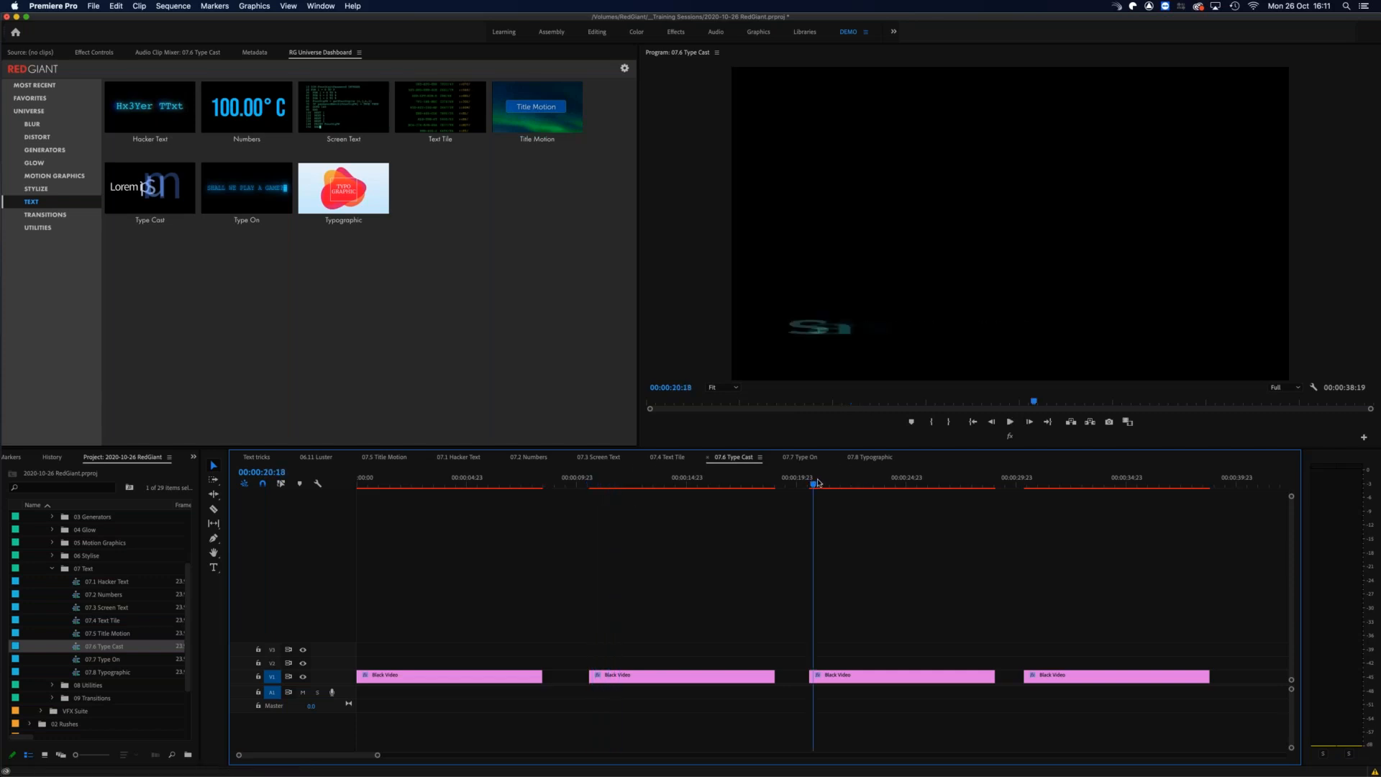
pyautogui.moveTo(911, 483); pyautogui.dragTo(1047, 491)
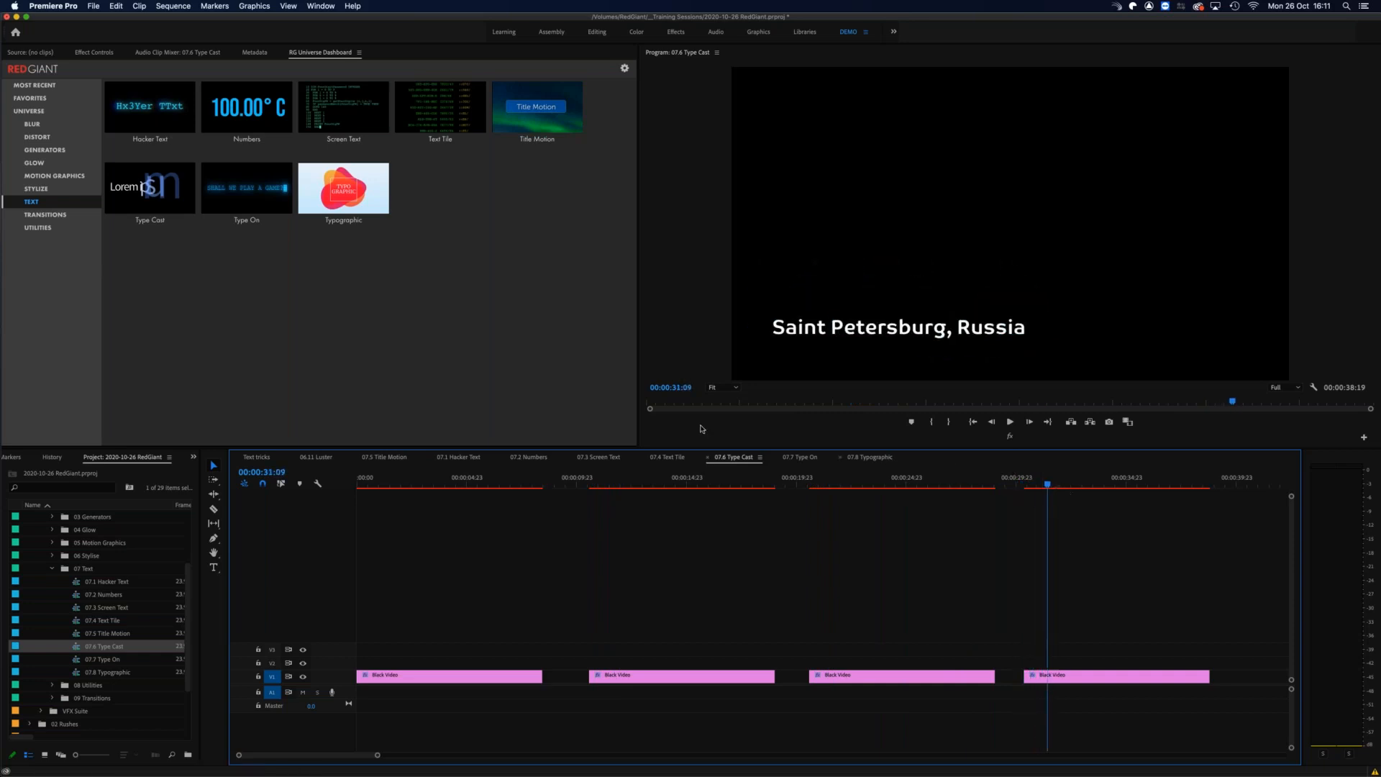
# Step: Show the Type Cast presets in the Universe dashboard and preview Scale In - Characters and Slide In - Words
pyautogui.moveTo(204, 236)
pyautogui.moveTo(149, 211)
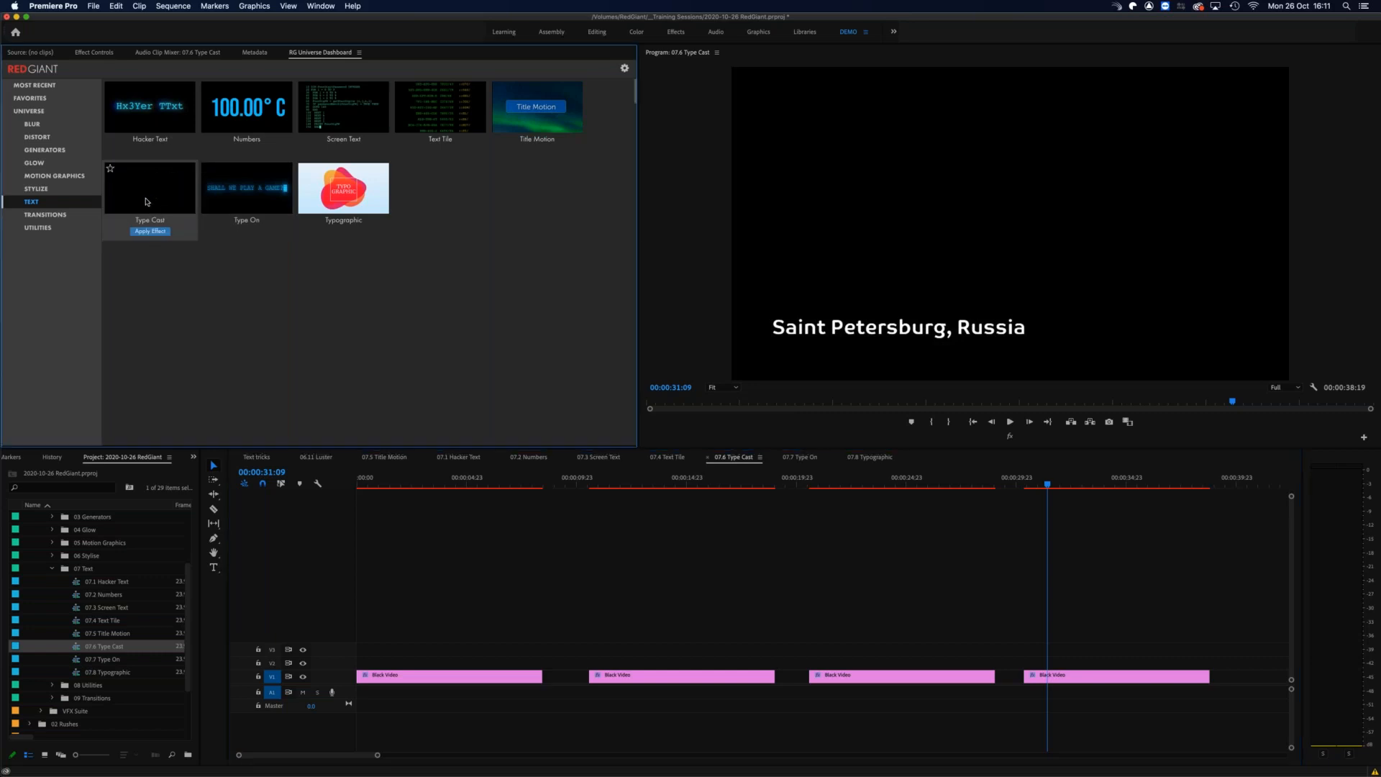
pyautogui.click(147, 200)
pyautogui.moveTo(75, 282)
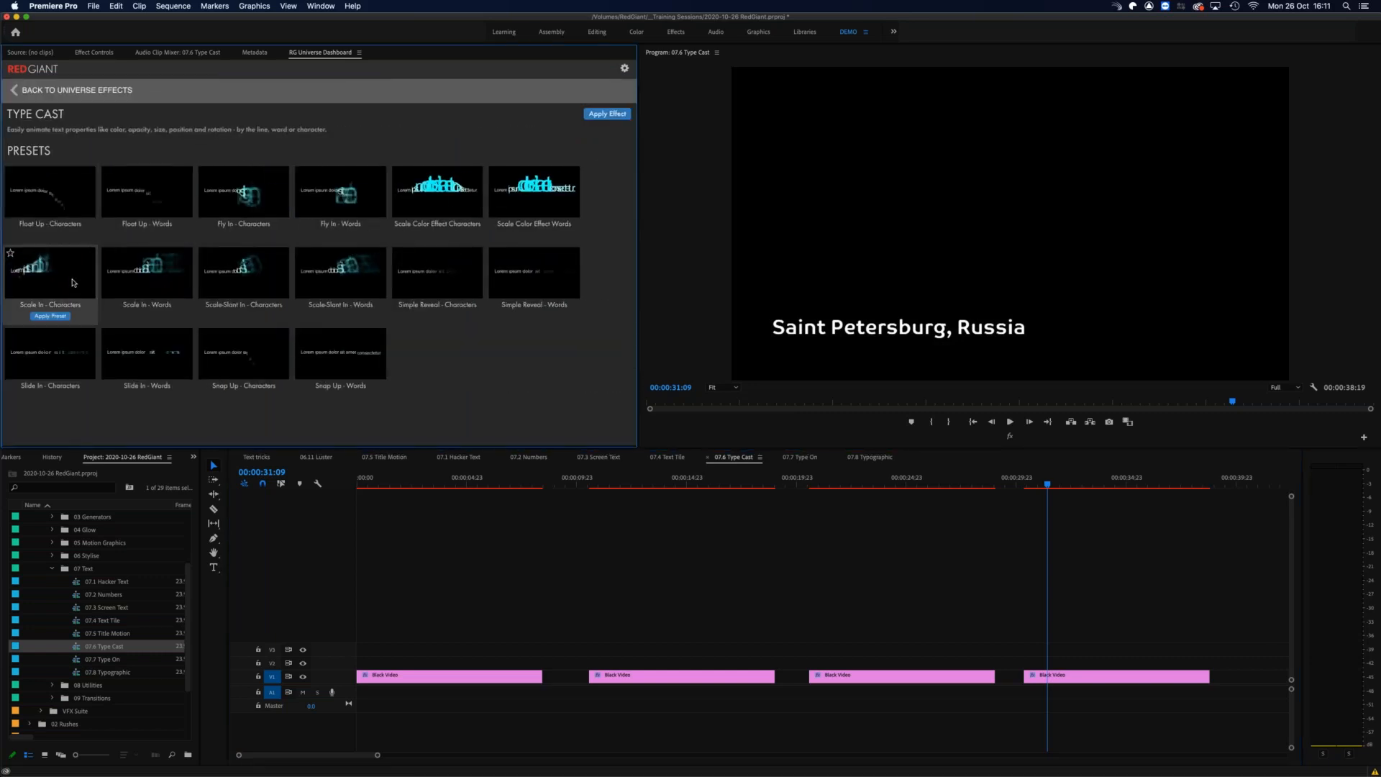
pyautogui.moveTo(132, 349)
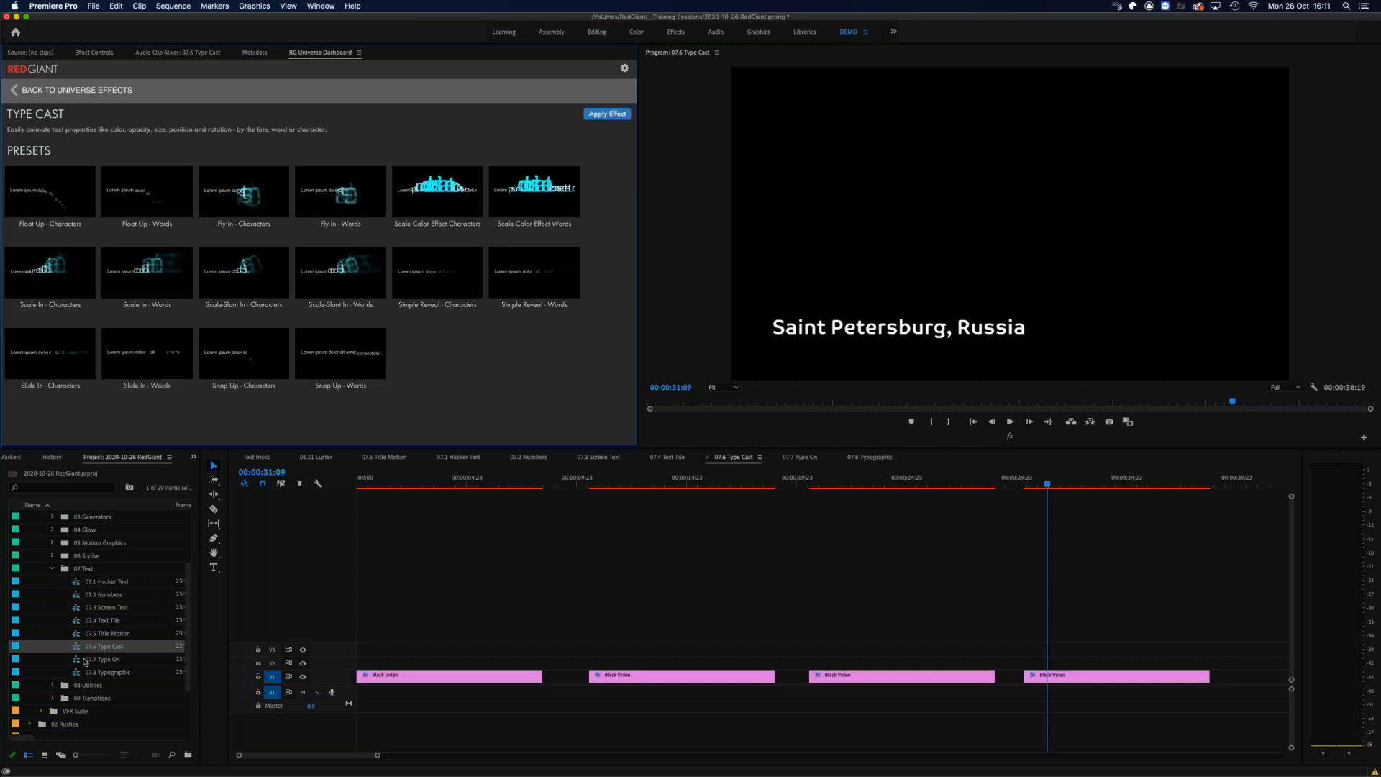
pyautogui.click(147, 396)
# Step: Open the 07.7 Type On sequence and scrub through the first clip's MOSCOW, RUSSIA text animation
pyautogui.click(77, 660)
pyautogui.doubleClick(66, 662)
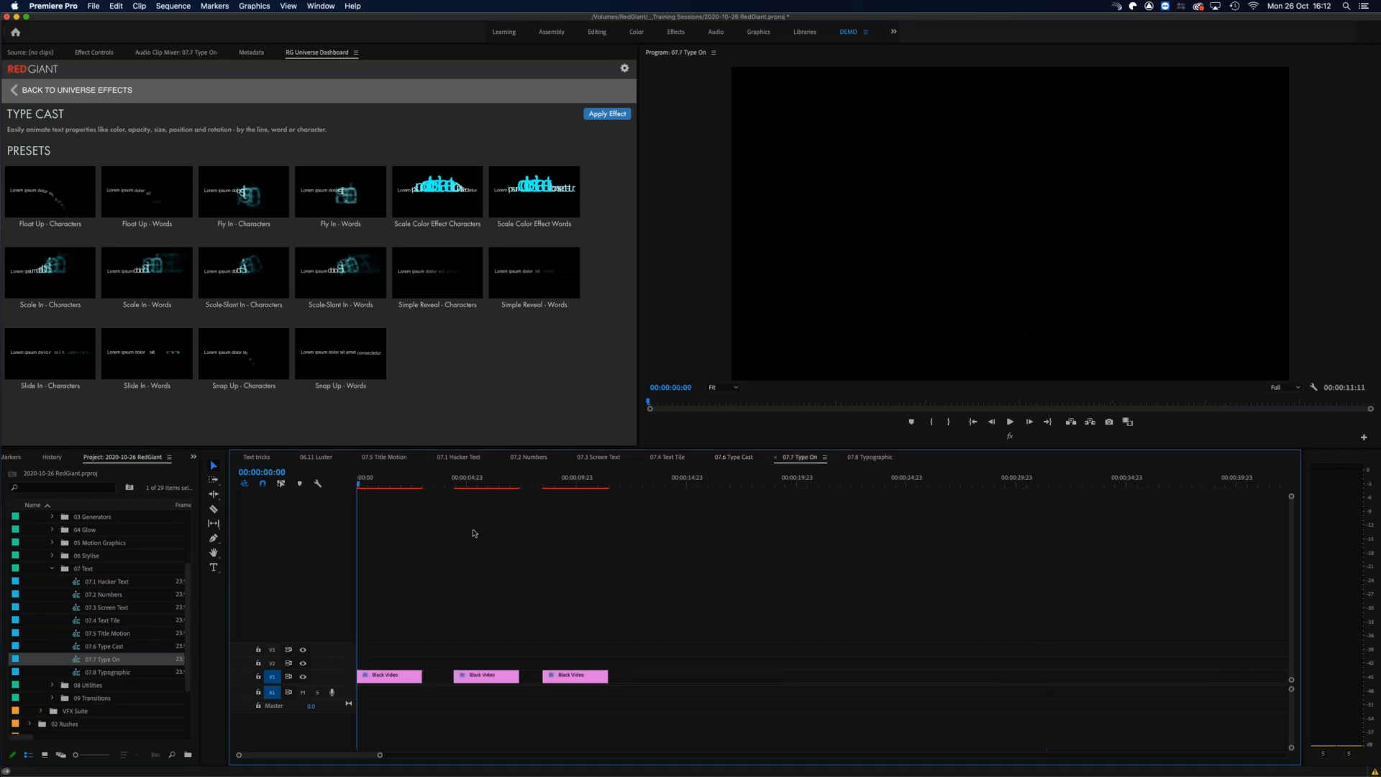
pyautogui.click(367, 481)
pyautogui.moveTo(369, 478); pyautogui.dragTo(395, 476)
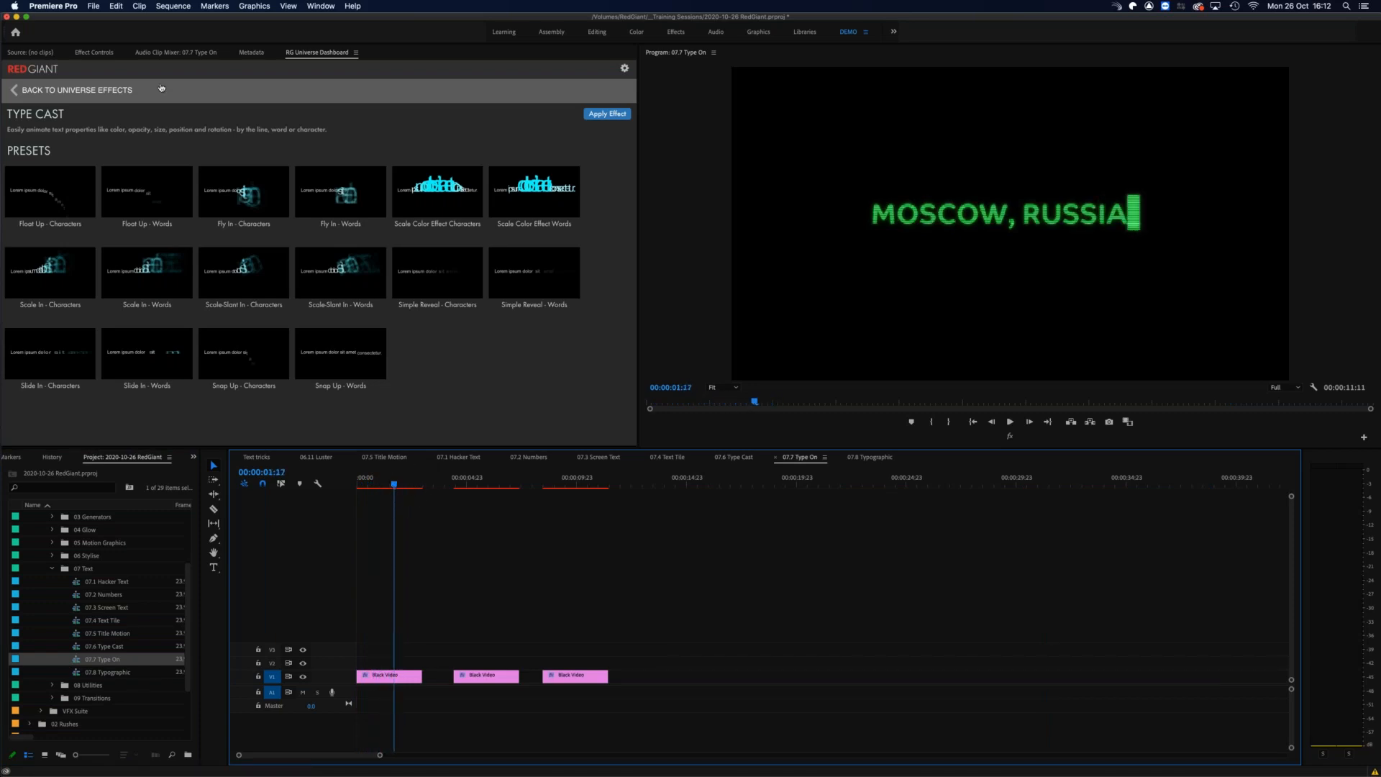
# Step: Select the first Black Video clip and show the available Type On presets in the dashboard
pyautogui.click(109, 54)
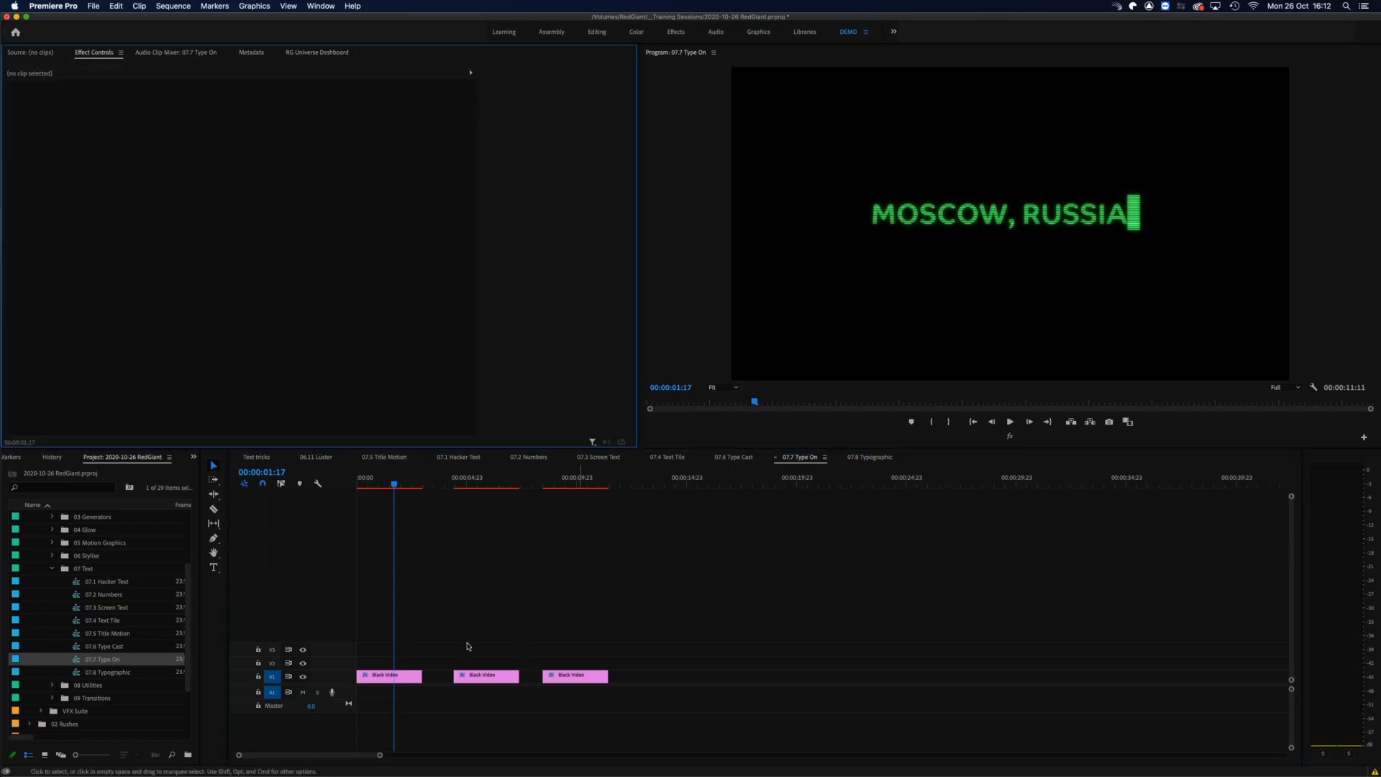
pyautogui.click(381, 679)
pyautogui.click(281, 317)
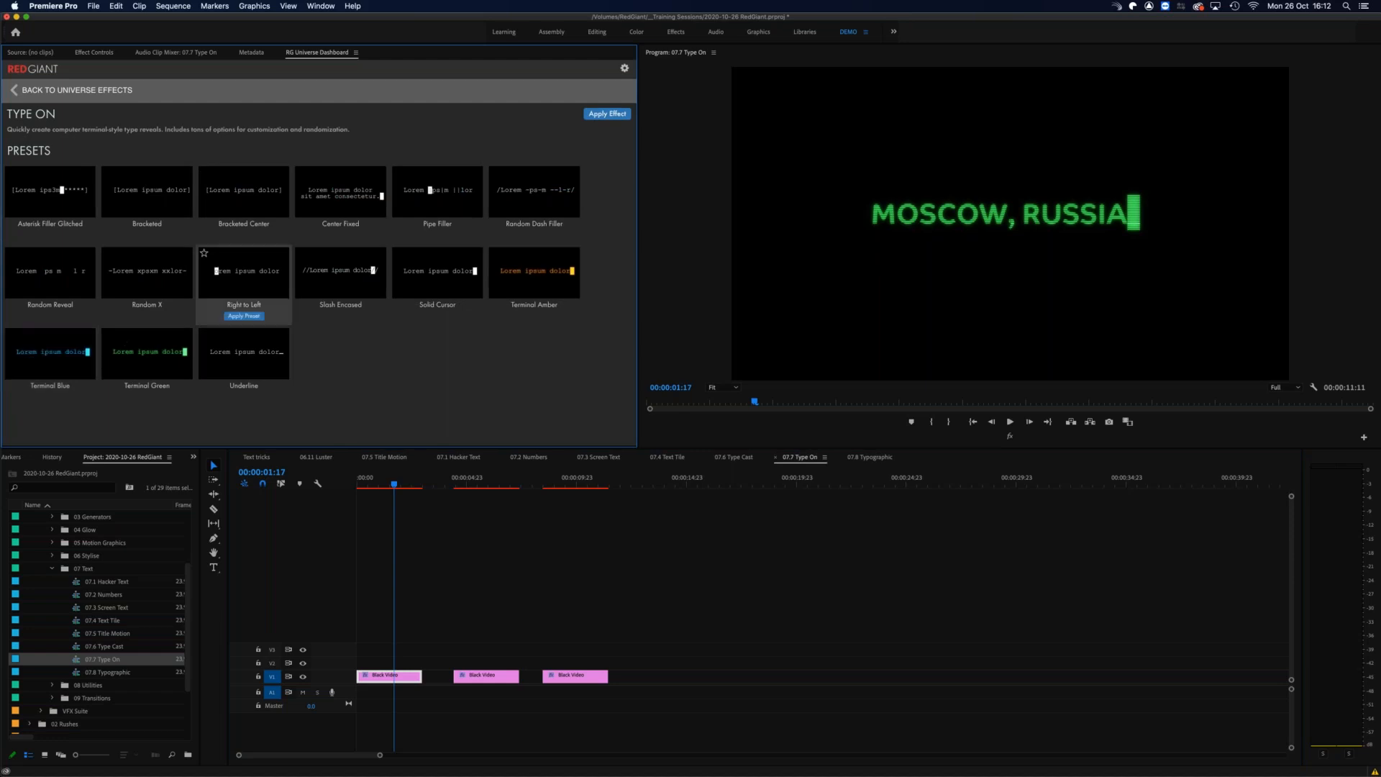
# Step: Set the first clip's Type On Direction to Random and scrub the animation through to the second clip
pyautogui.click(92, 53)
pyautogui.scroll(-3, 356, 316)
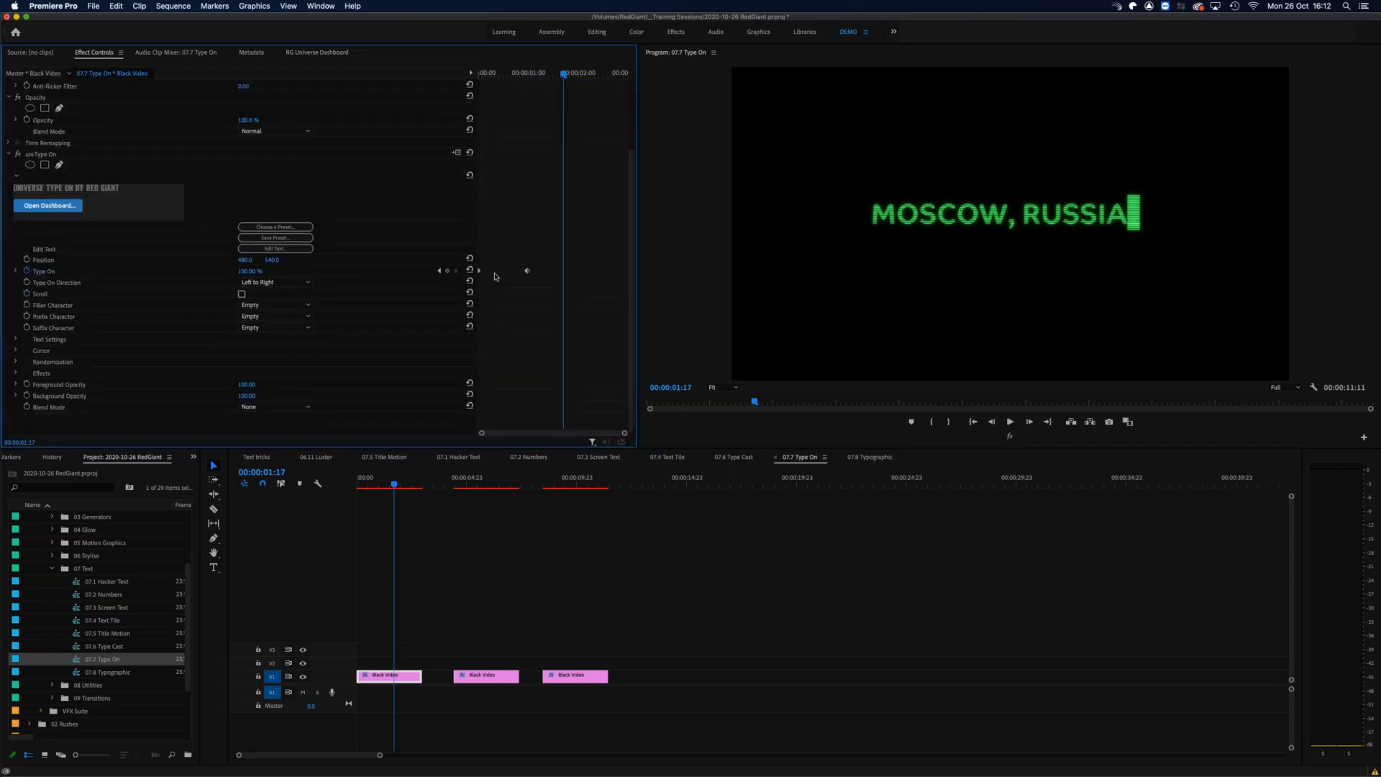
pyautogui.click(292, 283)
pyautogui.press('Return')
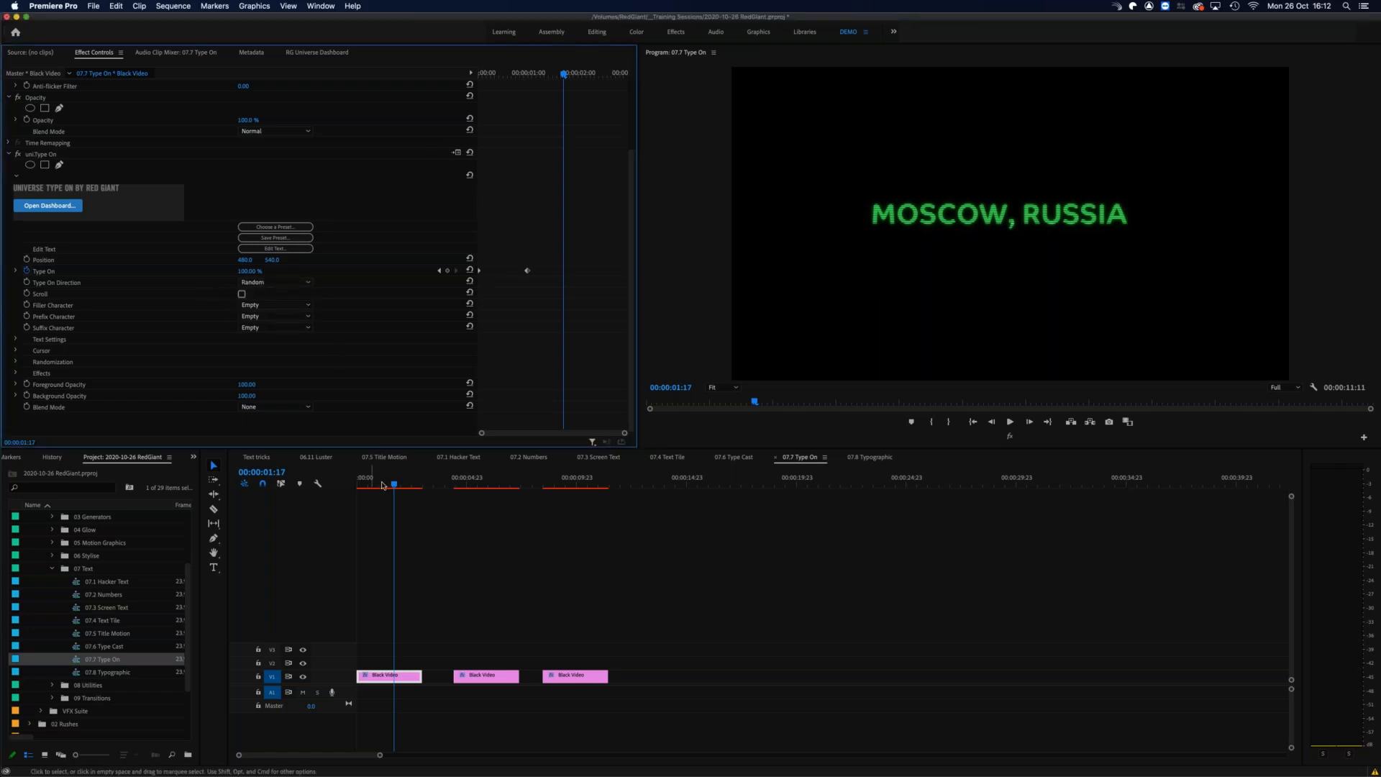
pyautogui.moveTo(370, 483); pyautogui.dragTo(464, 483)
pyautogui.press('space')
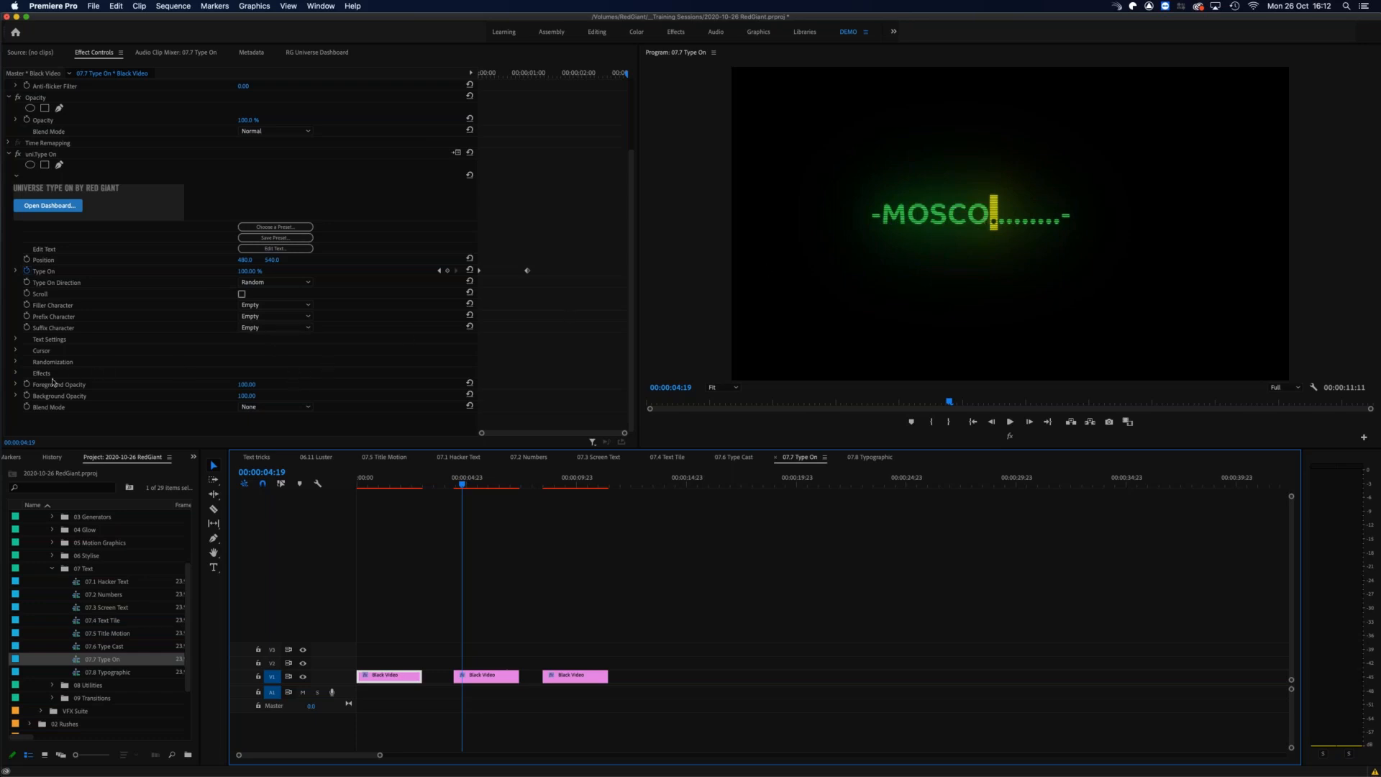
# Step: Examine the Type On effect's Effects and Randomization settings, including the random direction options, and scrub from the second clip into the third
pyautogui.click(16, 372)
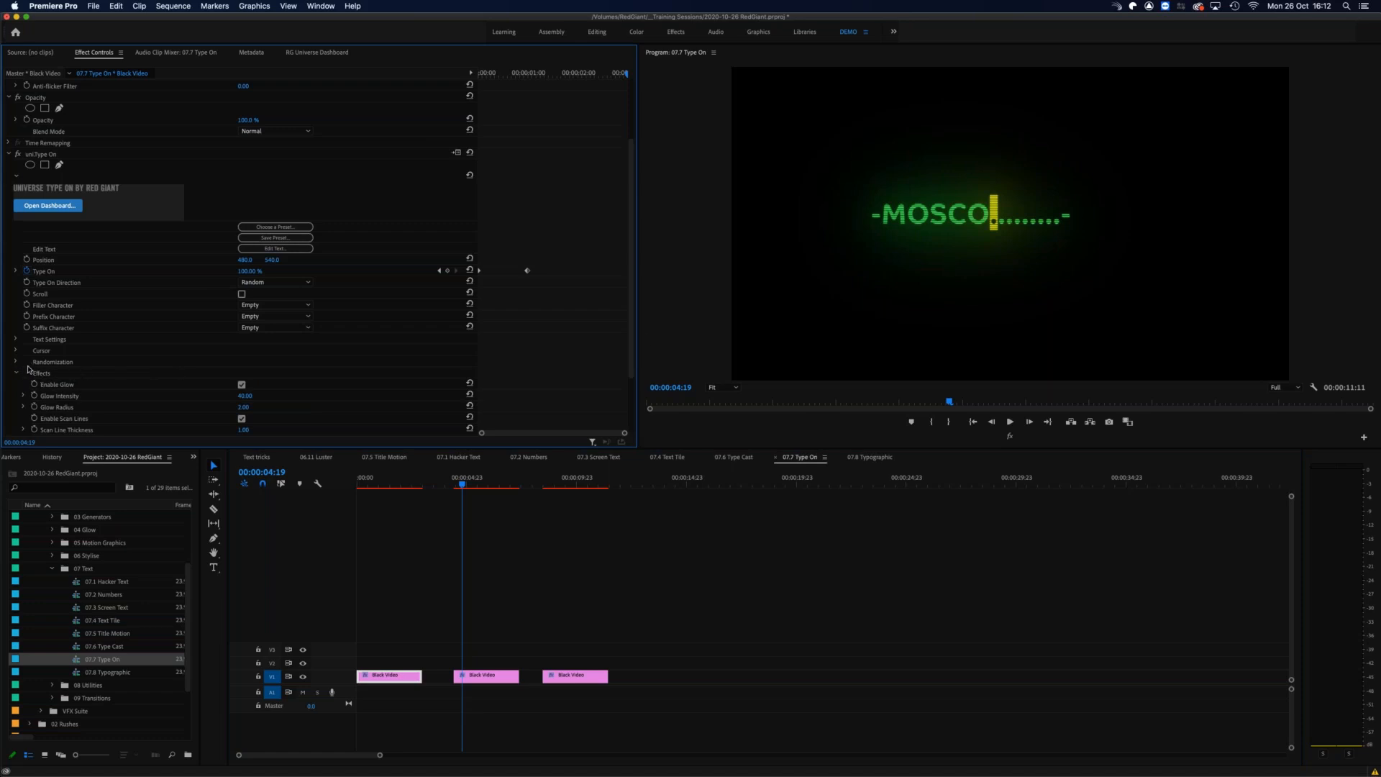
pyautogui.click(15, 362)
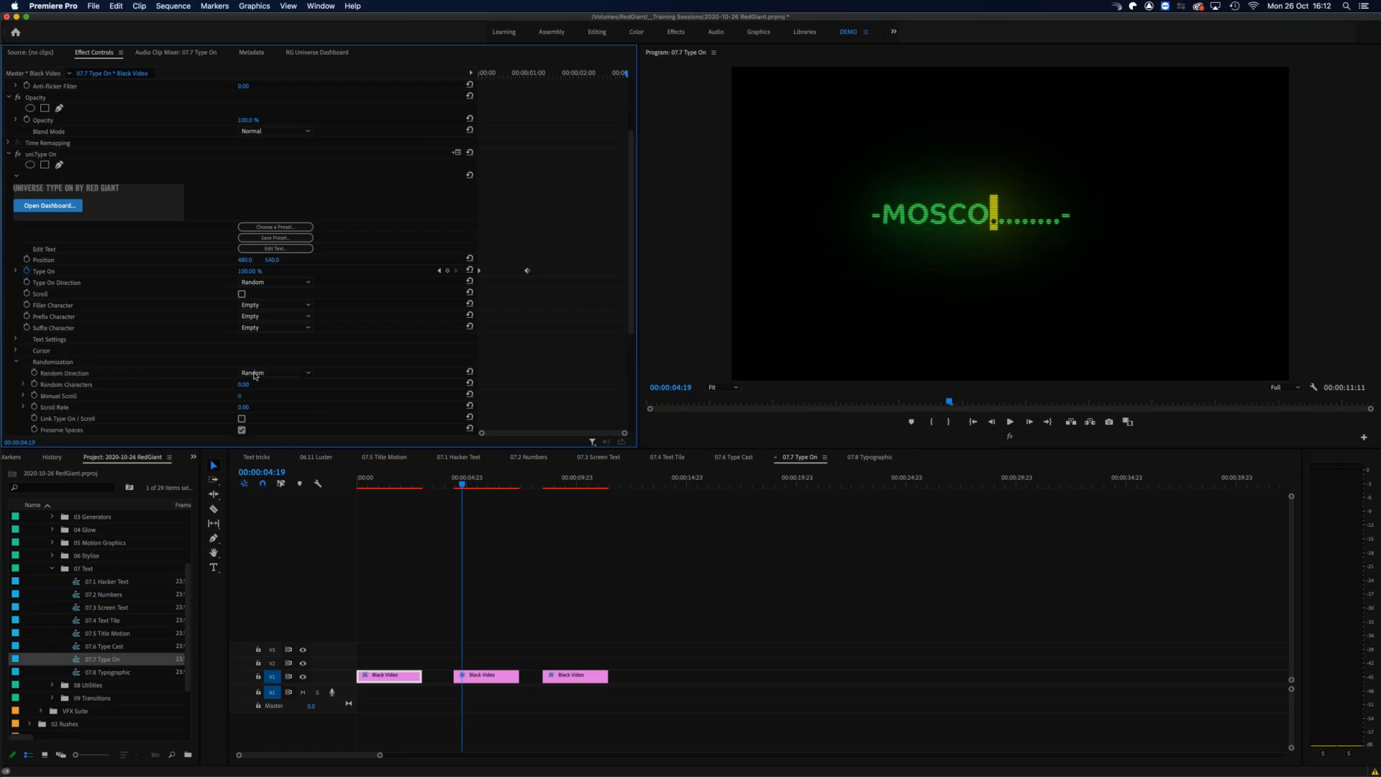
pyautogui.click(272, 373)
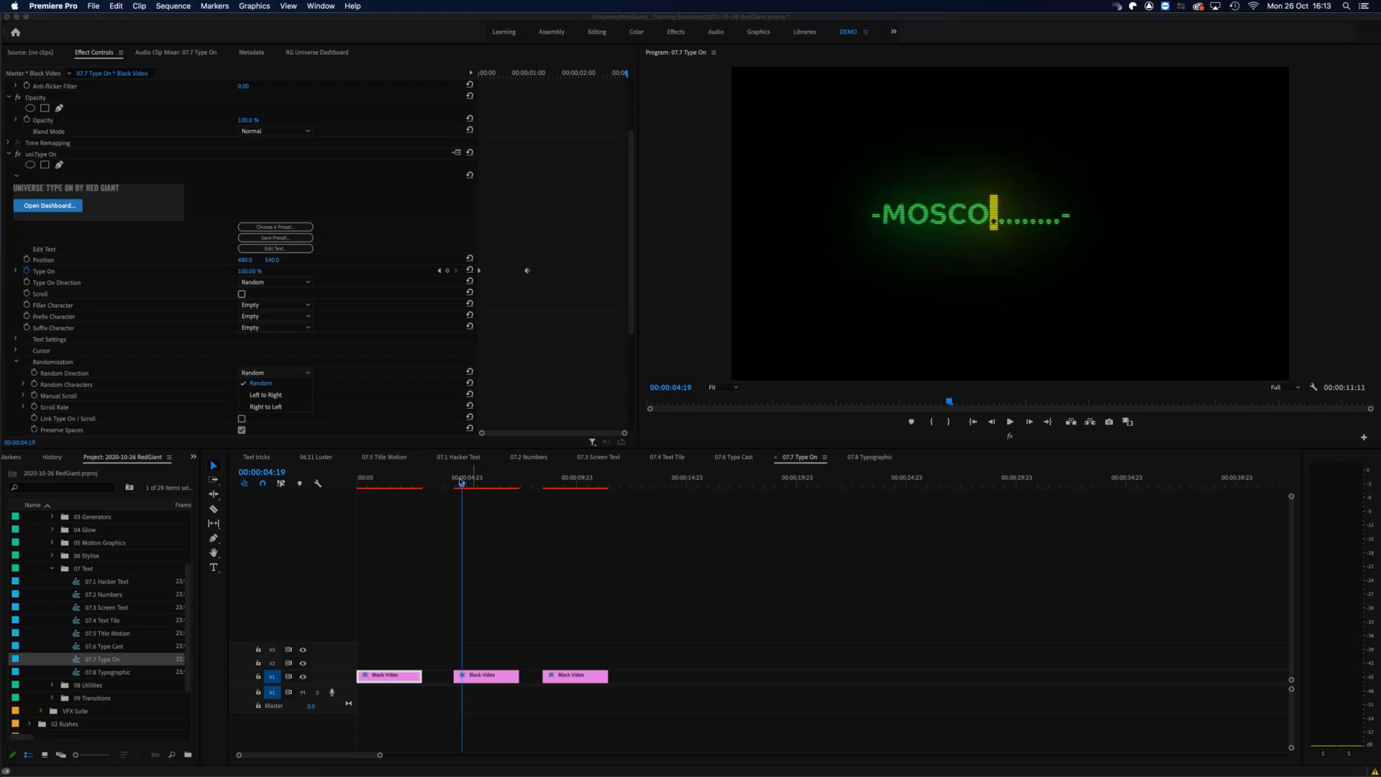
pyautogui.moveTo(467, 483); pyautogui.dragTo(564, 480)
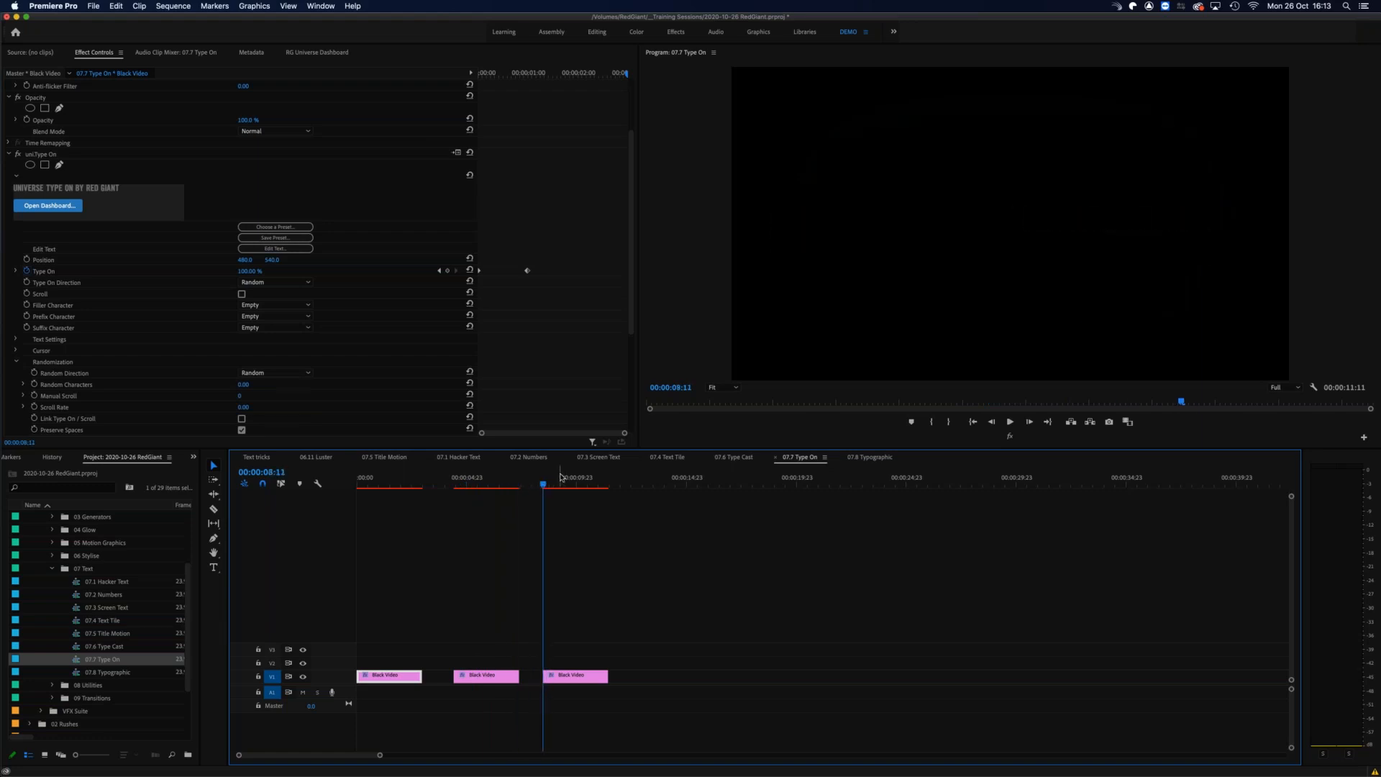
pyautogui.moveTo(543, 484)
pyautogui.mouseDown()
pyautogui.moveTo(592, 485)
pyautogui.moveTo(549, 485)
pyautogui.mouseUp()
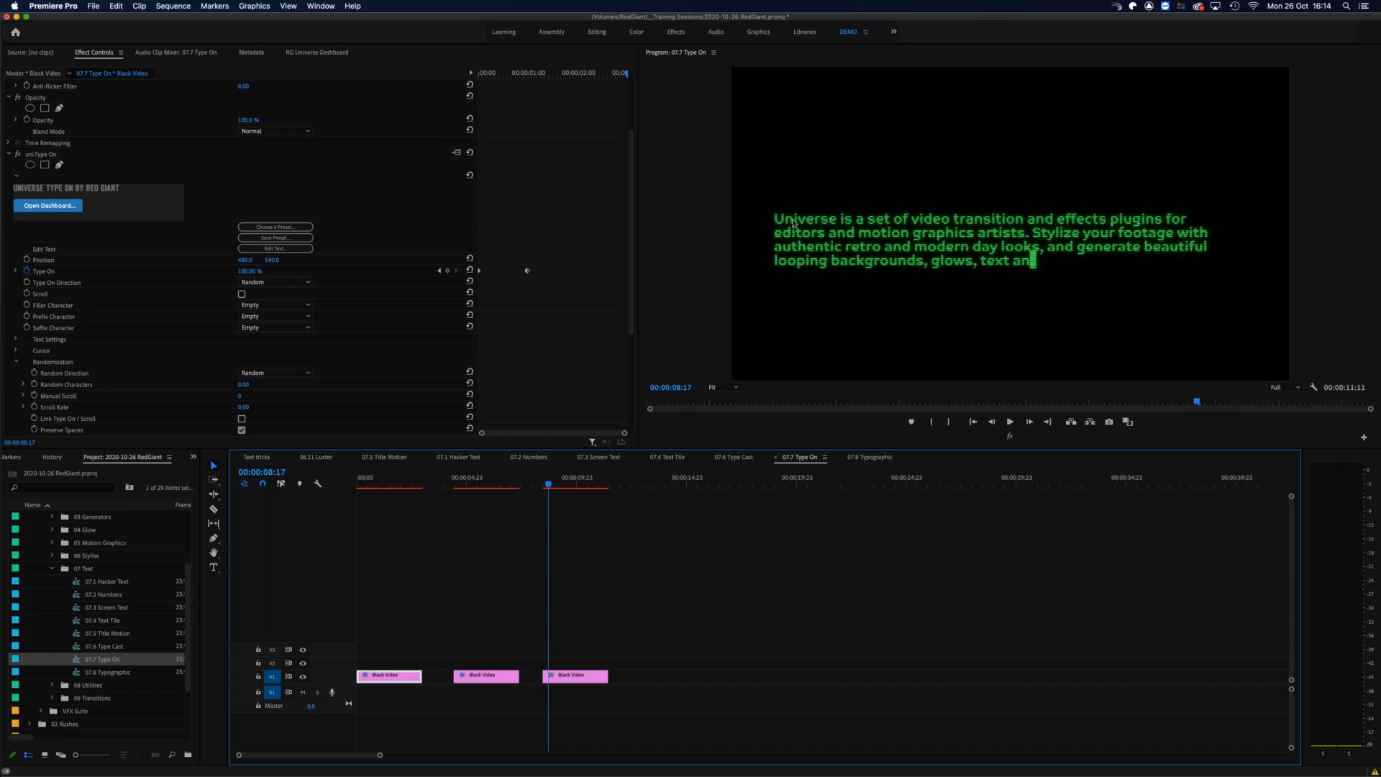
# Step: Insert "sdvgdfhdfhdghdghgdhdgf" before the opening paragraph in the third clip's Type On text
pyautogui.click(575, 675)
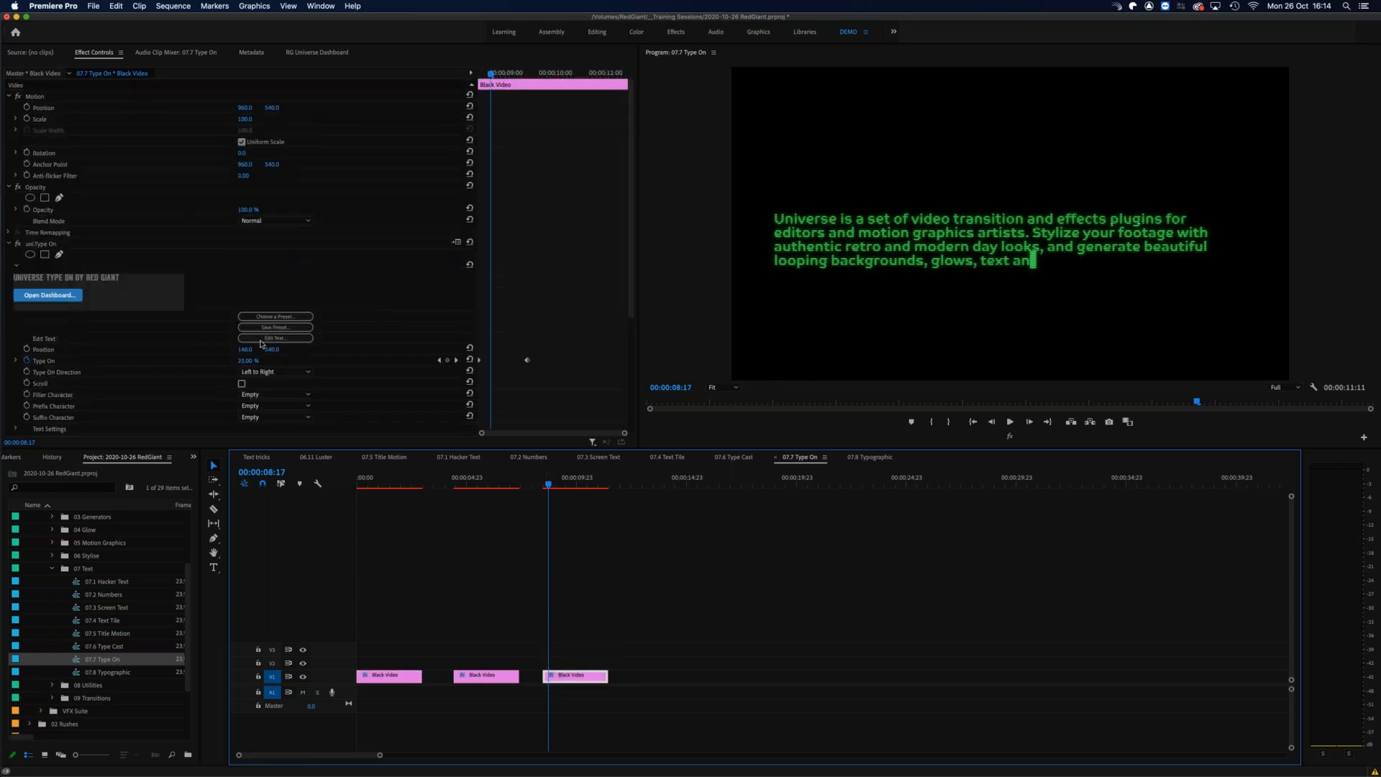
pyautogui.click(274, 338)
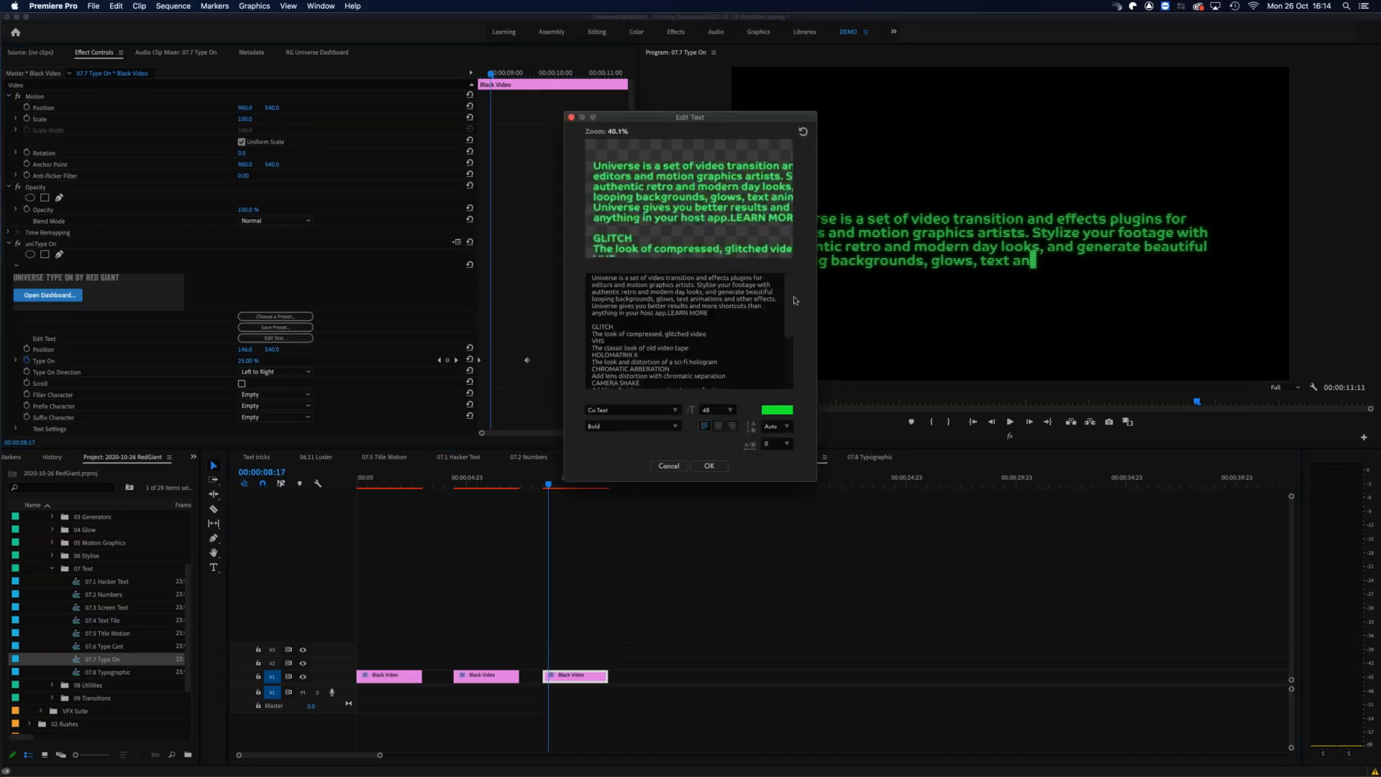
pyautogui.scroll(-5, 792, 316)
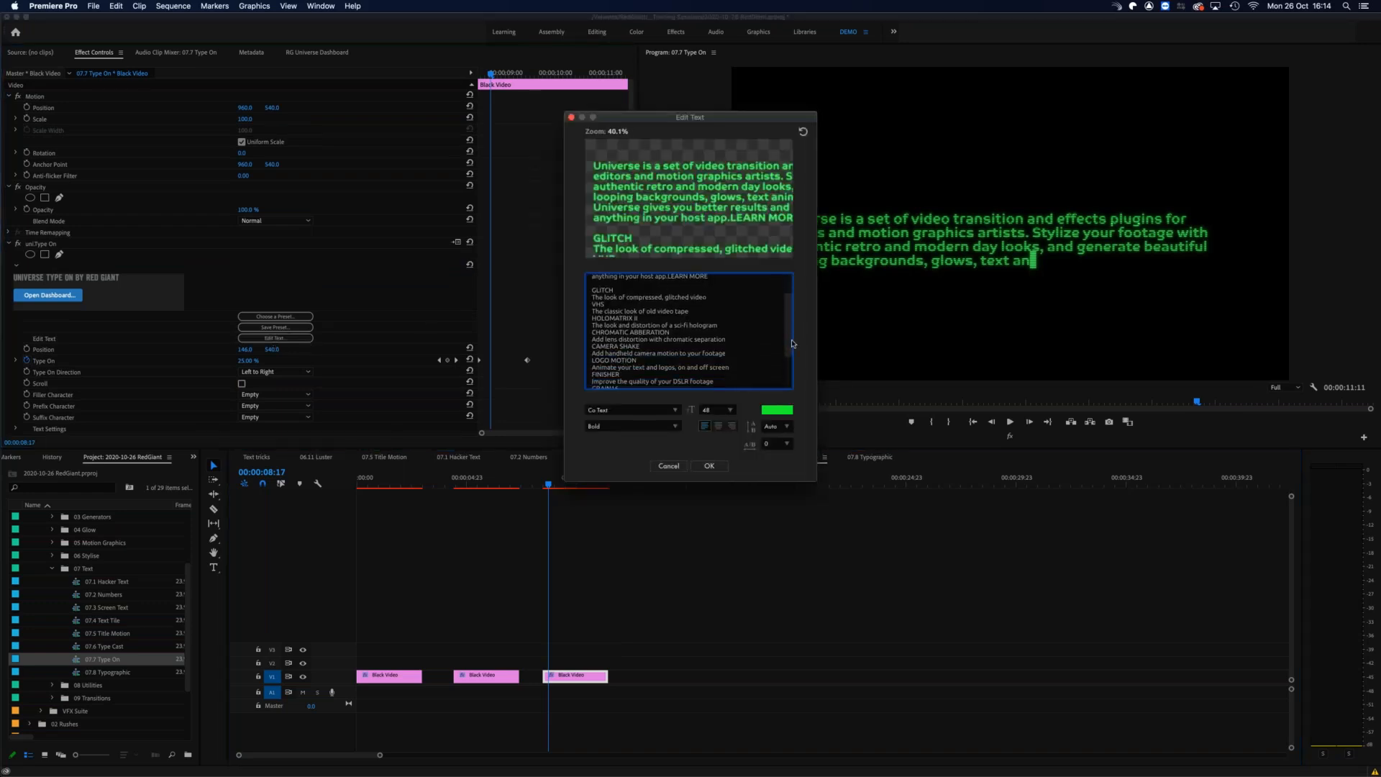
pyautogui.scroll(5, 775, 318)
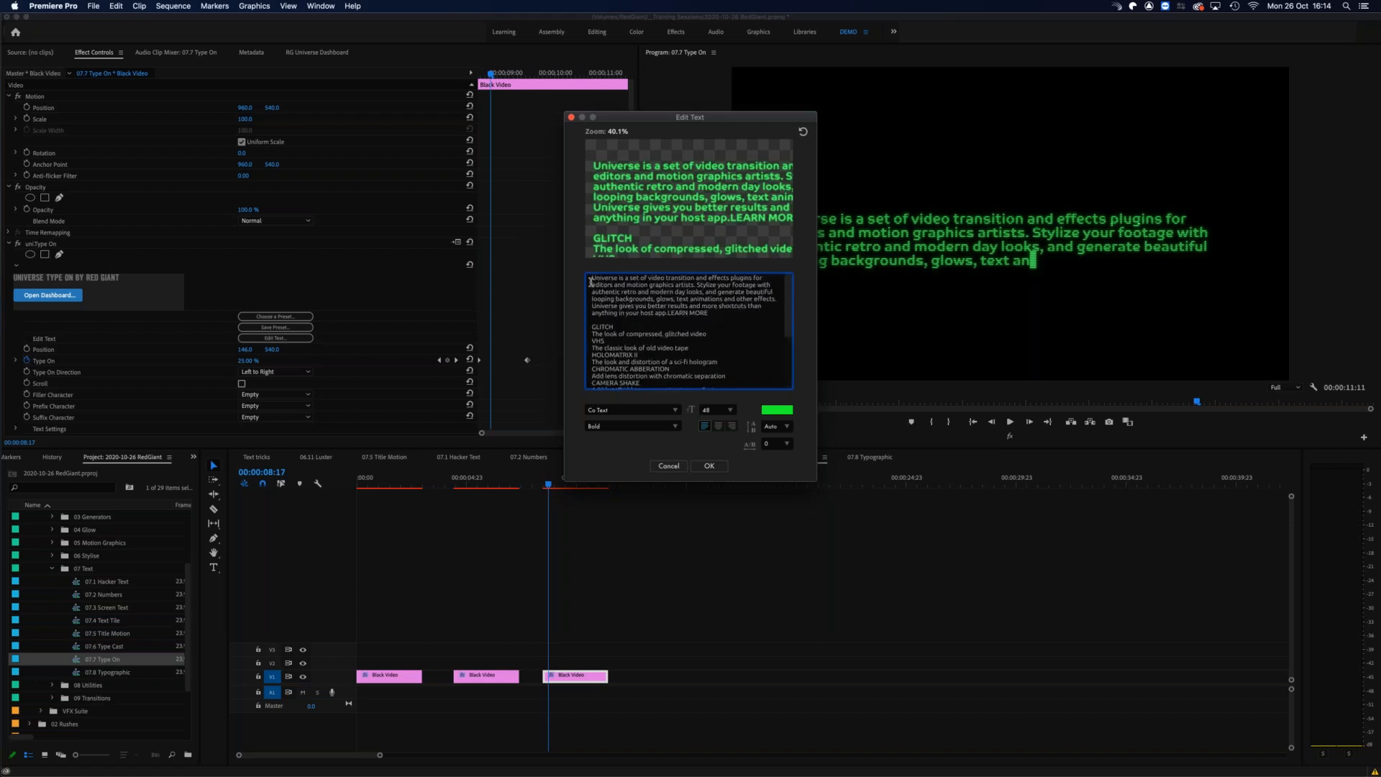
pyautogui.write('sdvgdfhdfhdghdghgdhdgf')
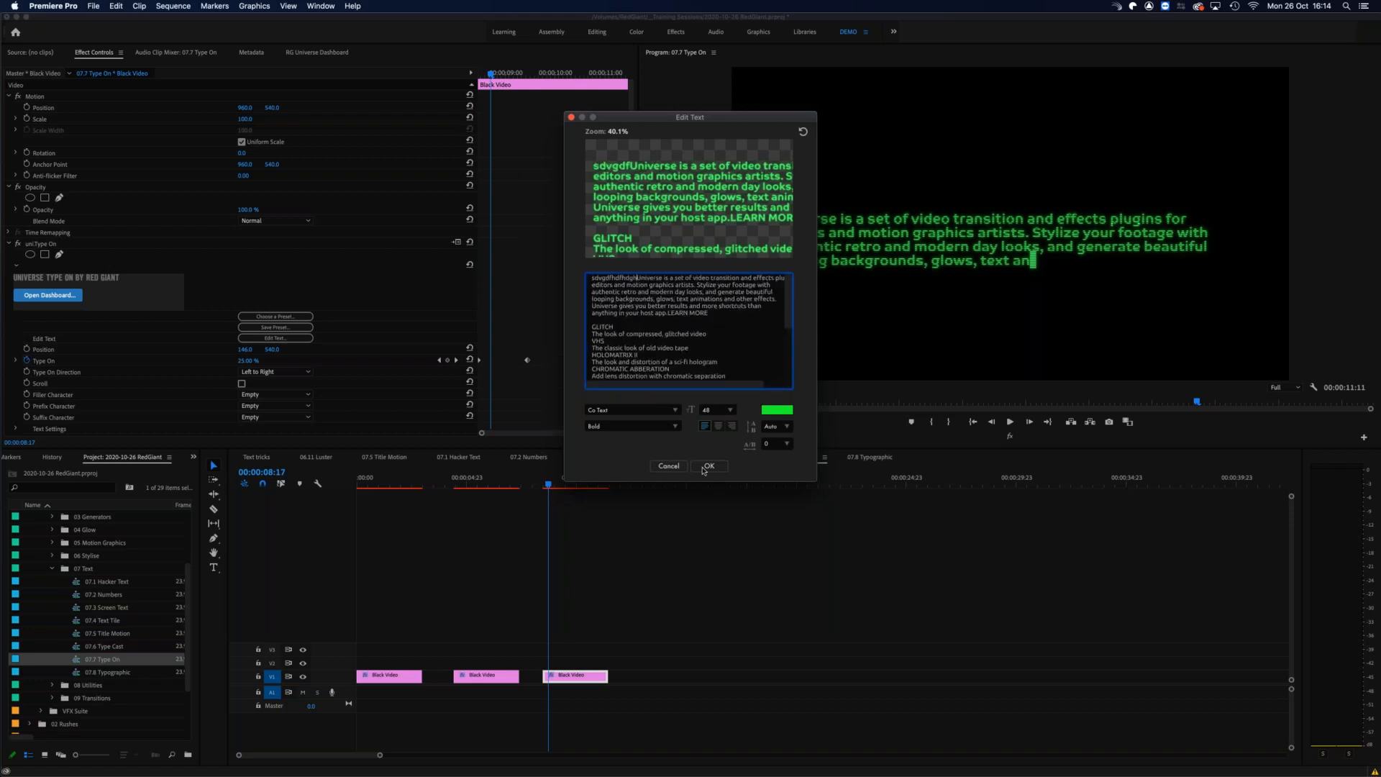
pyautogui.click(710, 465)
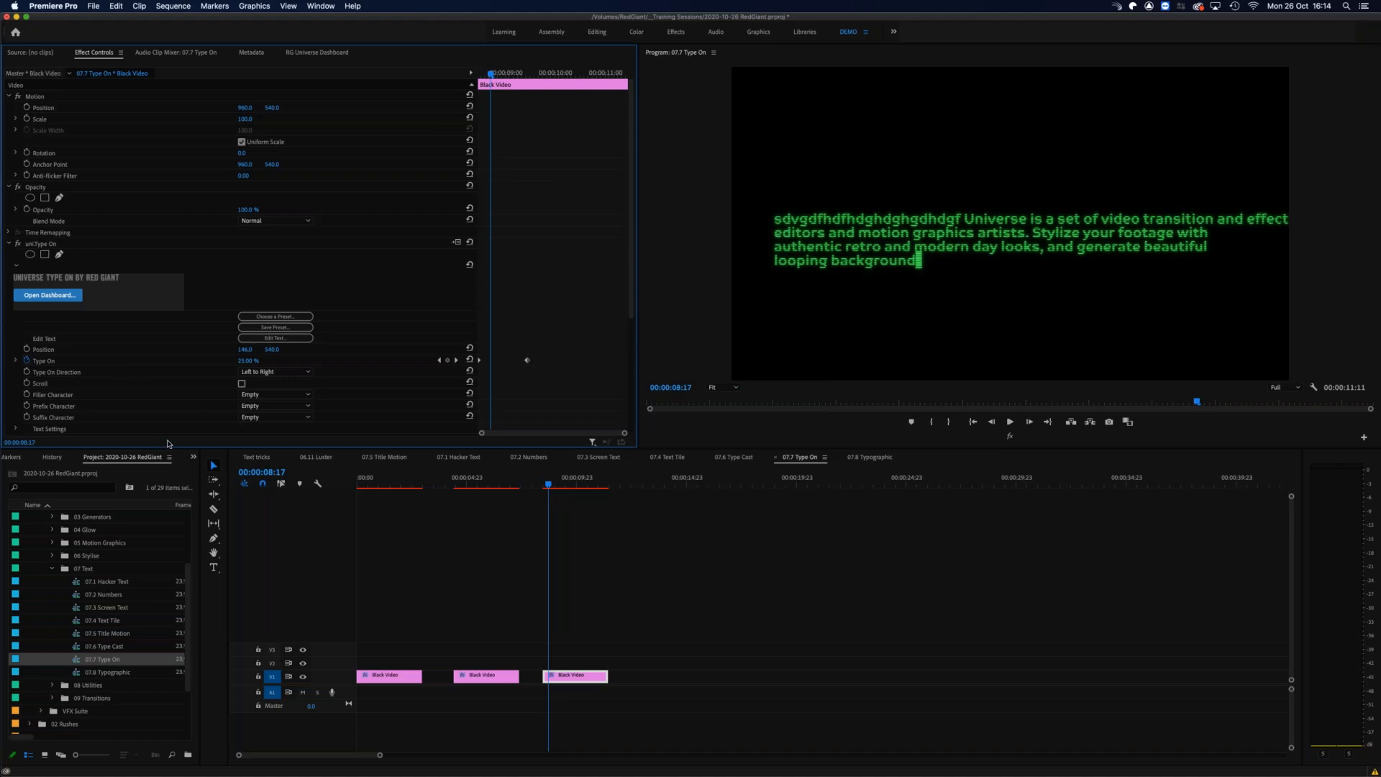
# Step: Return to the first clip and the Type On presets, and open the 07.8 Typographic sequence to scrub through its speech bubble title
pyautogui.click(374, 486)
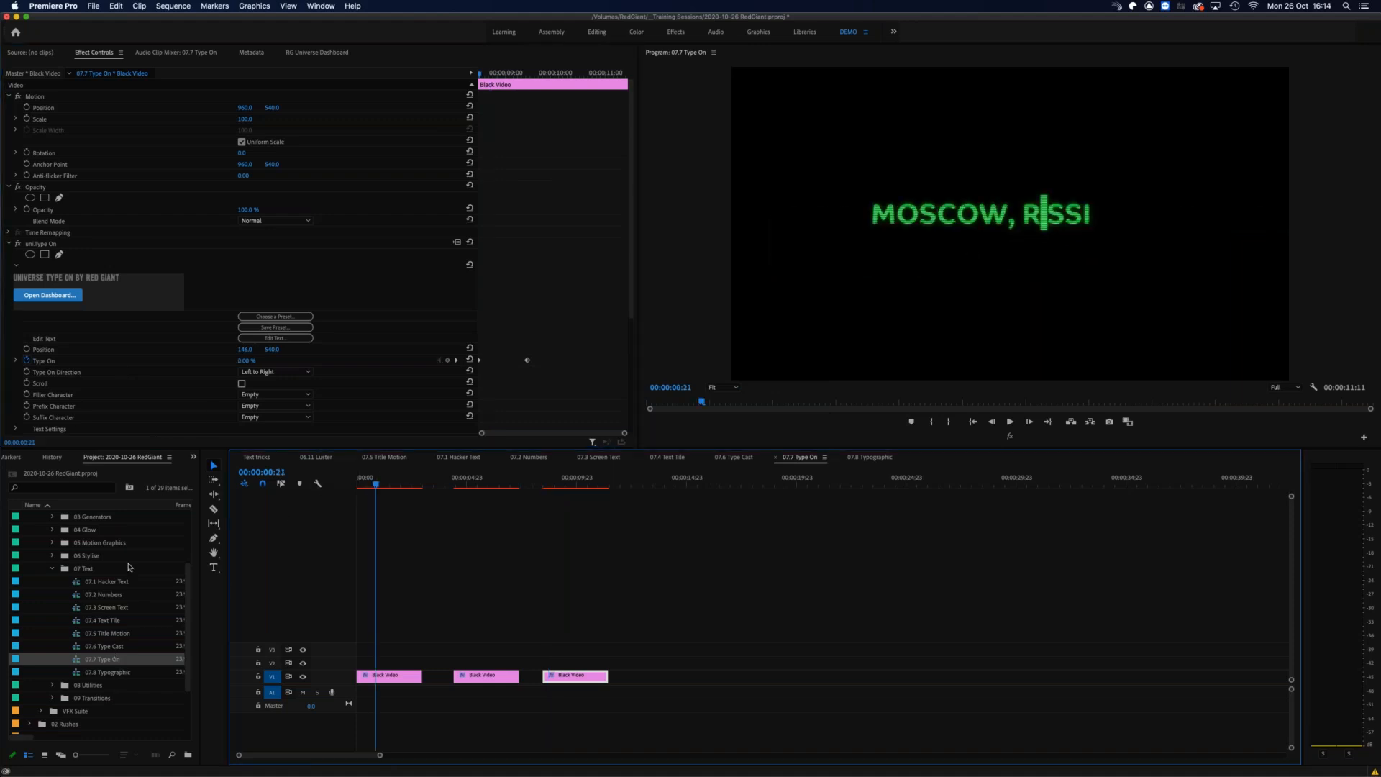
pyautogui.click(311, 54)
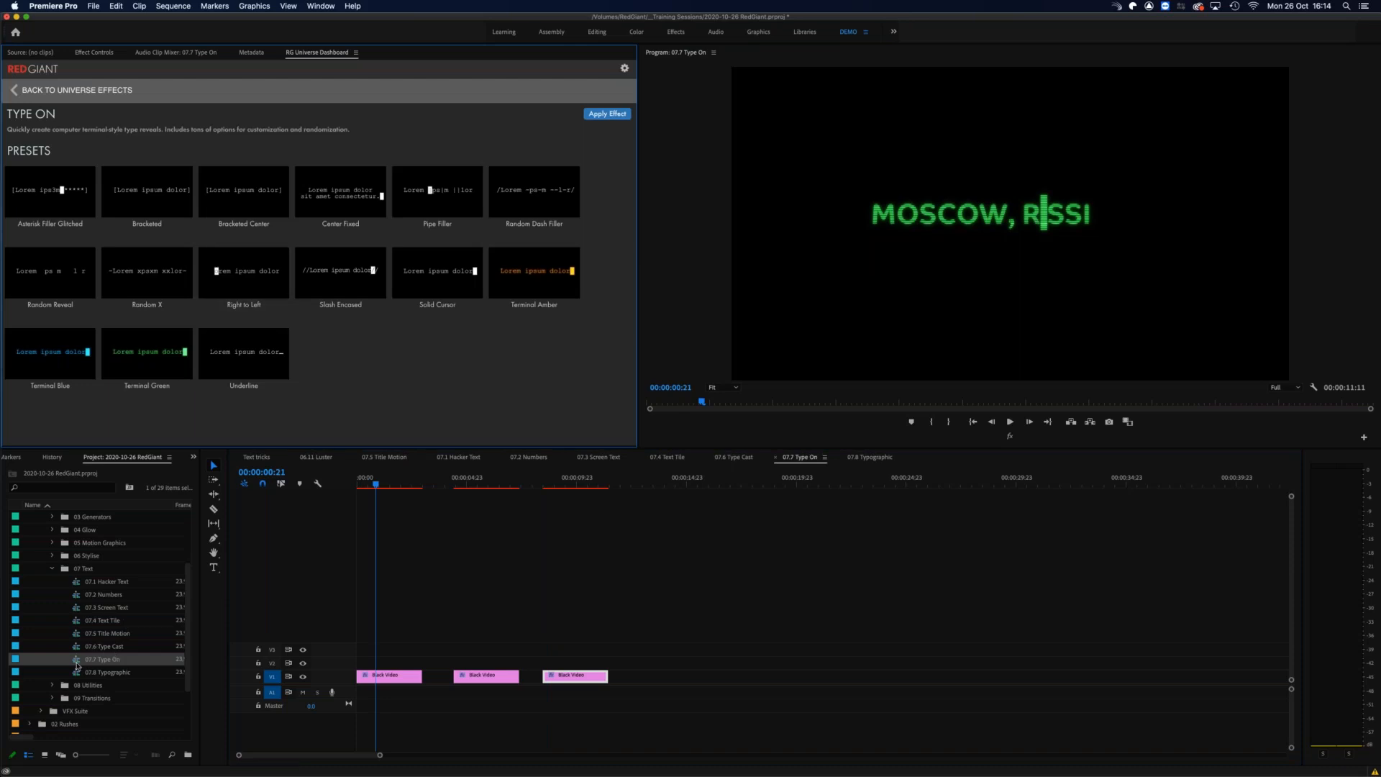
pyautogui.click(76, 674)
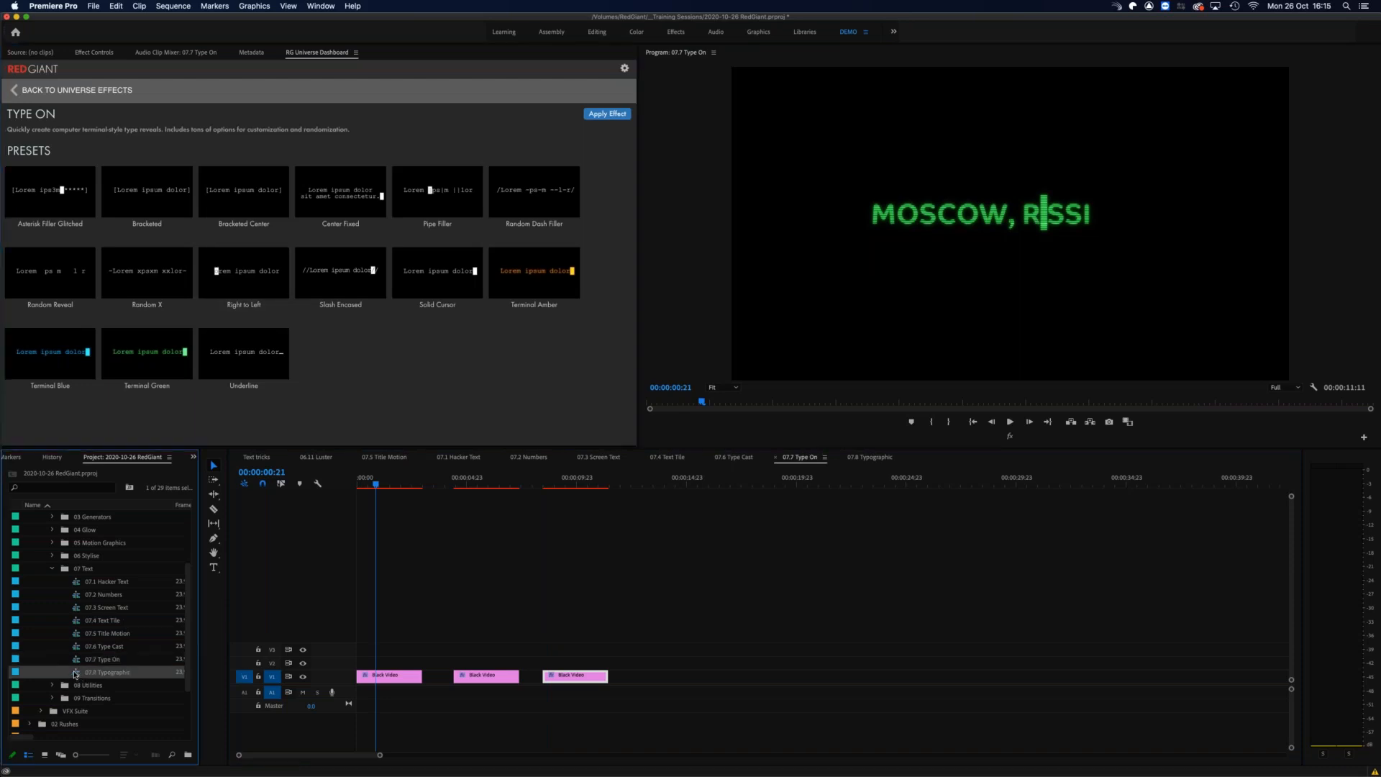
pyautogui.doubleClick(71, 677)
pyautogui.click(363, 483)
pyautogui.moveTo(366, 483); pyautogui.dragTo(393, 475)
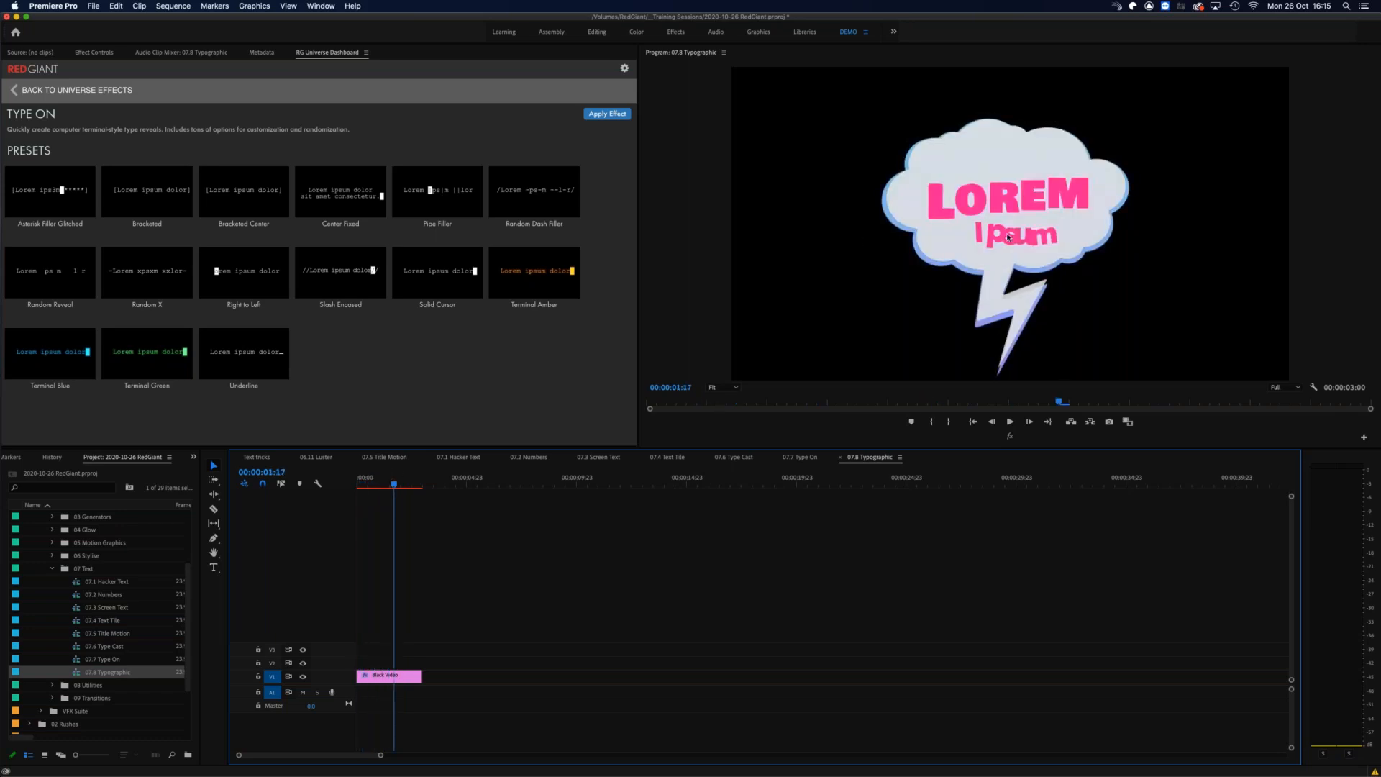
# Step: Browse the Typographic presets, apply Watercolor Title 01 to the Black Video clip, and preview the new title
pyautogui.click(98, 56)
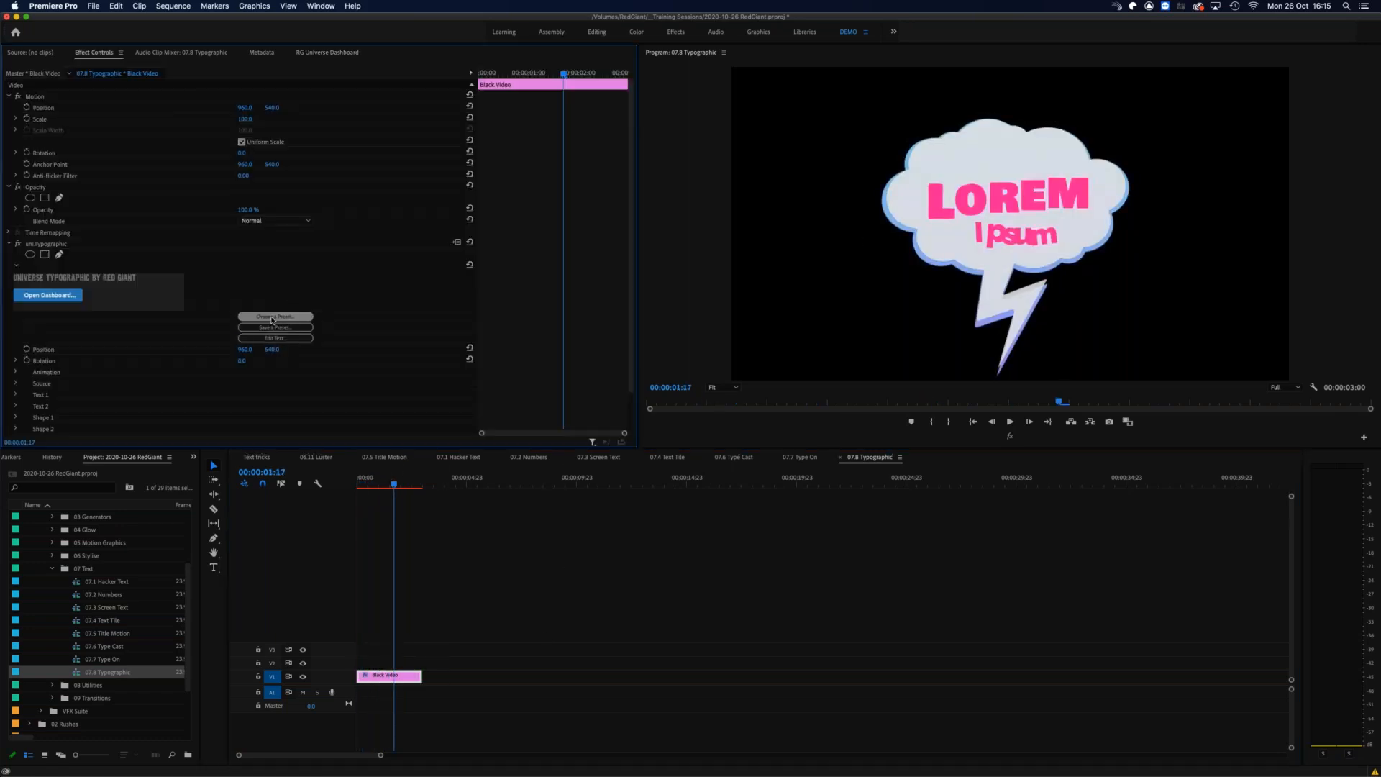
pyautogui.click(286, 317)
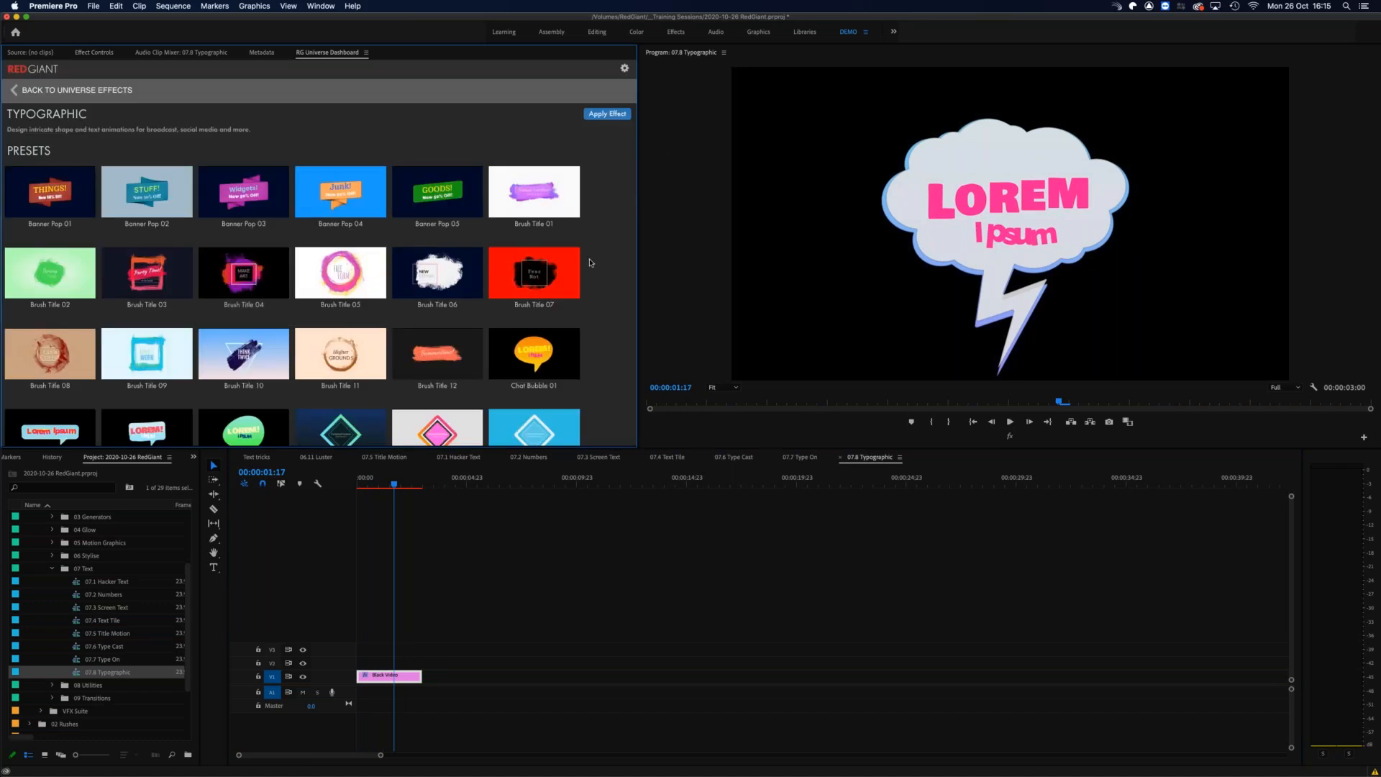
pyautogui.scroll(-3, 589, 263)
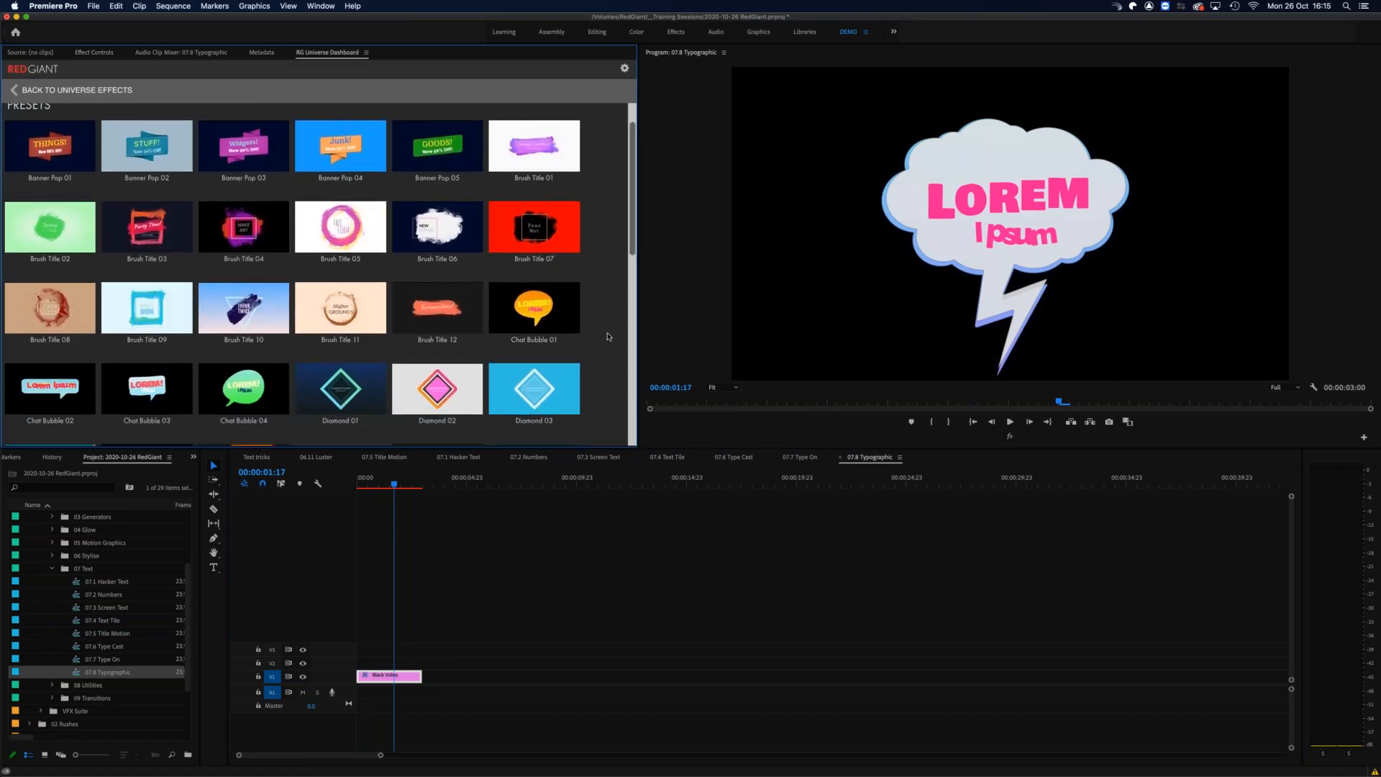
pyautogui.scroll(-10, 608, 337)
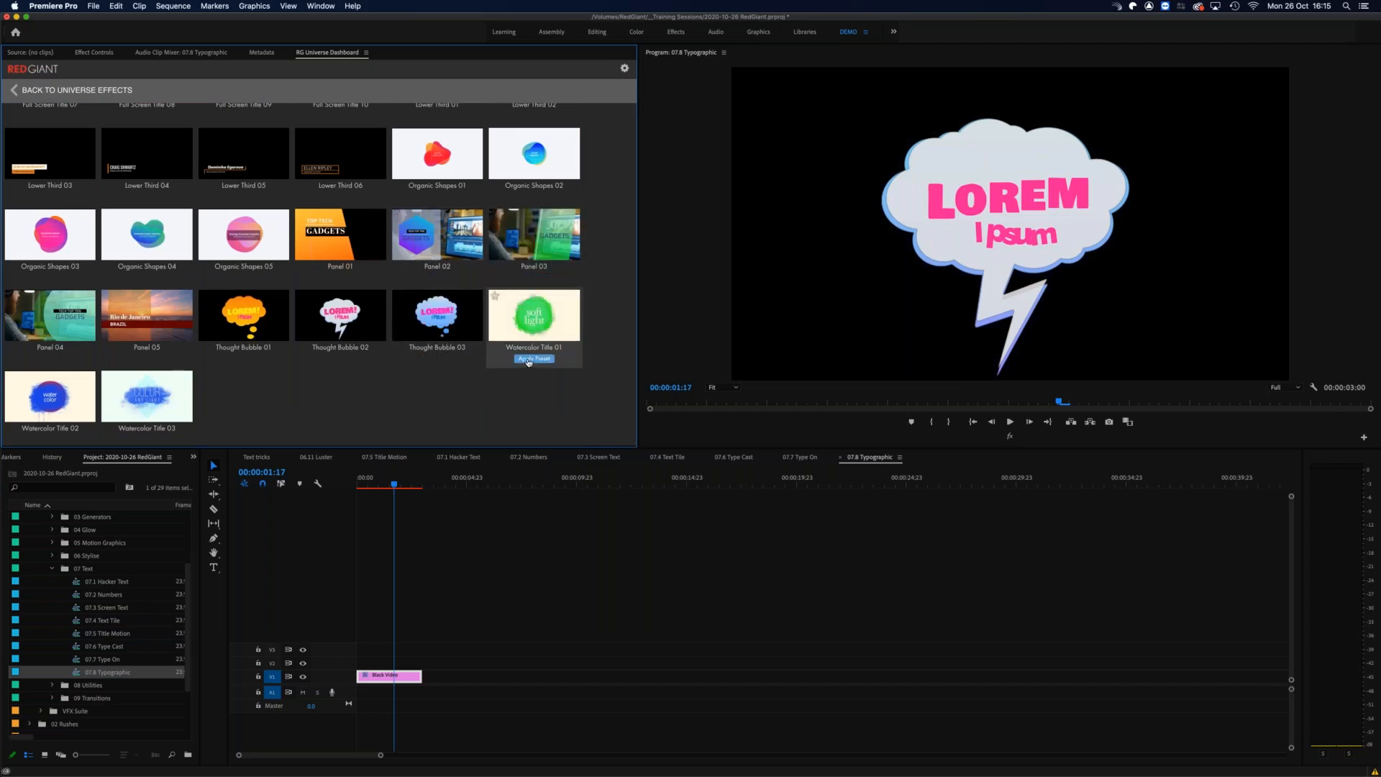
pyautogui.click(532, 359)
pyautogui.moveTo(395, 480)
pyautogui.mouseDown()
pyautogui.moveTo(361, 481)
pyautogui.moveTo(400, 481)
pyautogui.mouseUp()
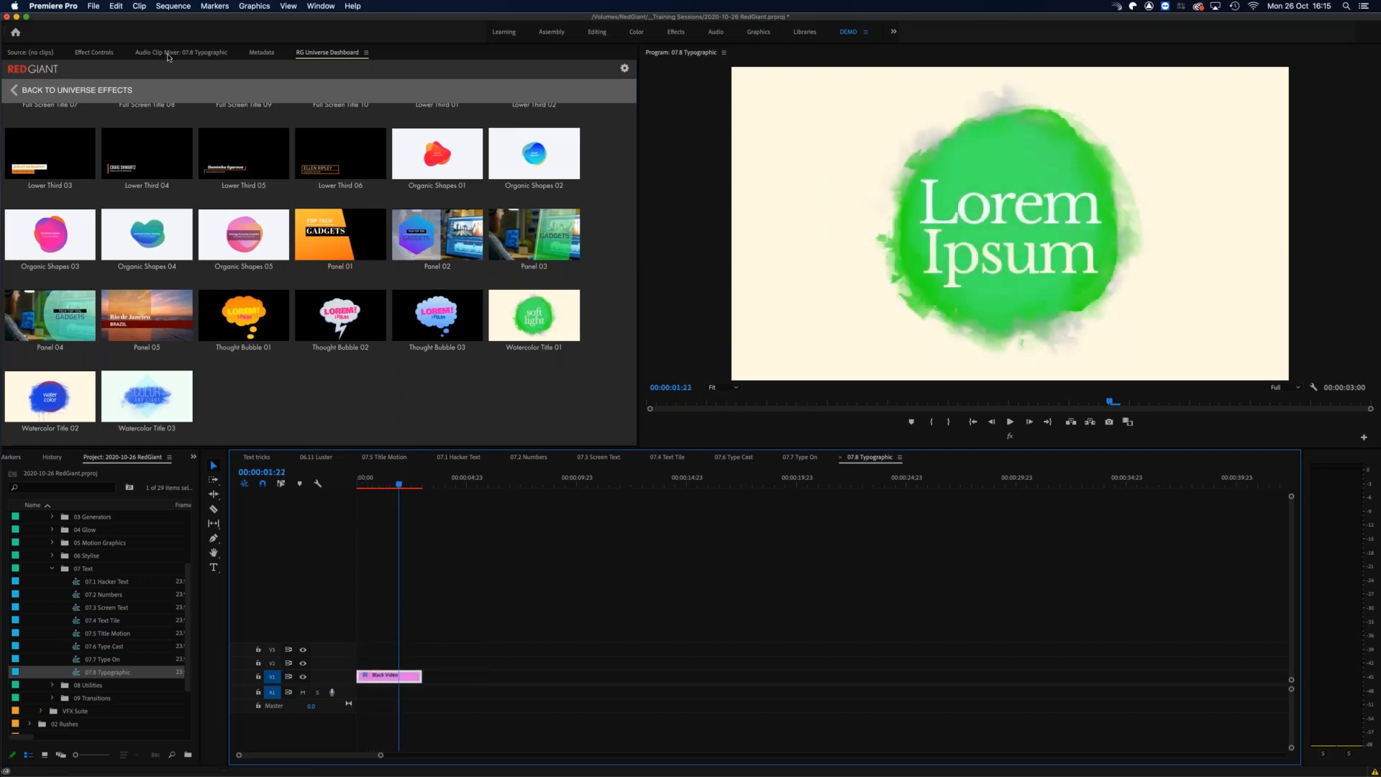
# Step: Edit the Typographic text, setting the "Lorem" font to Kefa and the "Ipsum" font to Impact
pyautogui.click(171, 55)
pyautogui.click(116, 55)
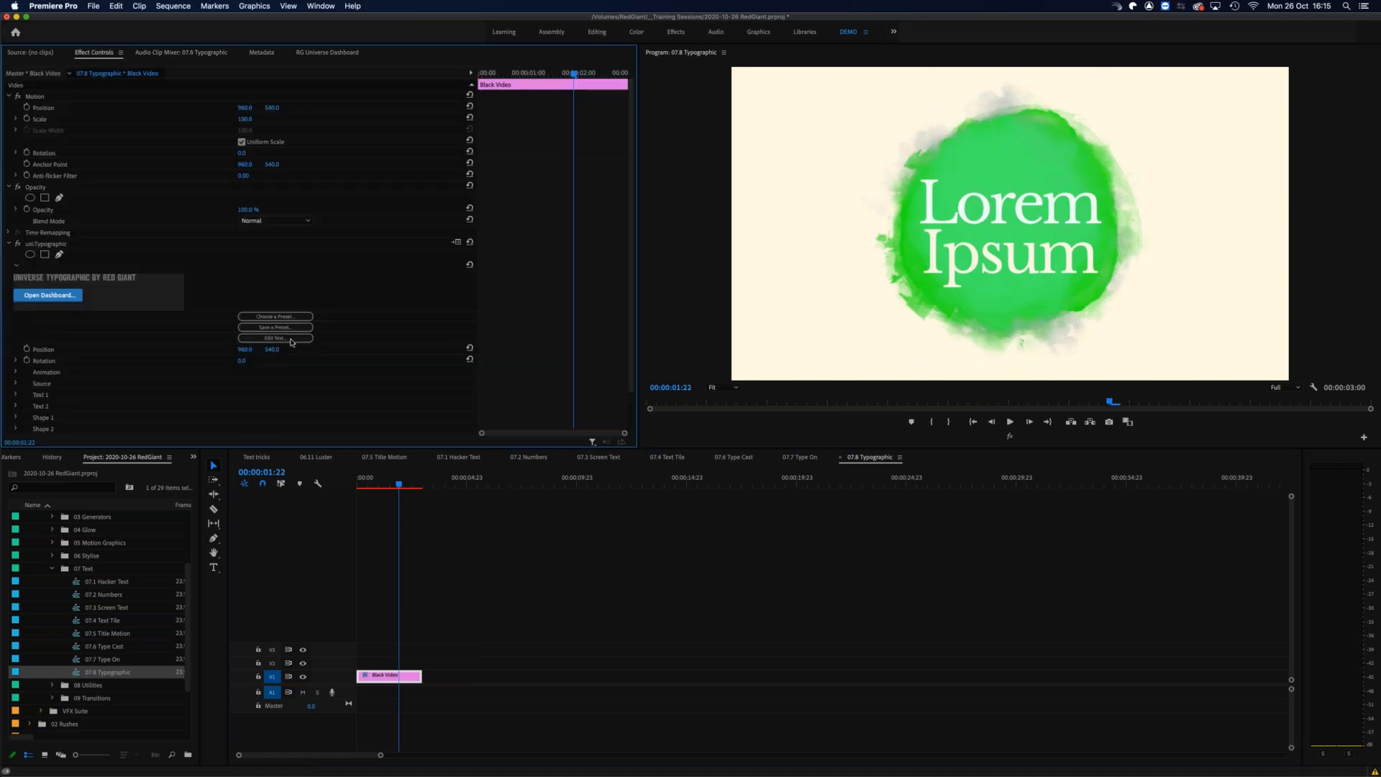
pyautogui.click(276, 340)
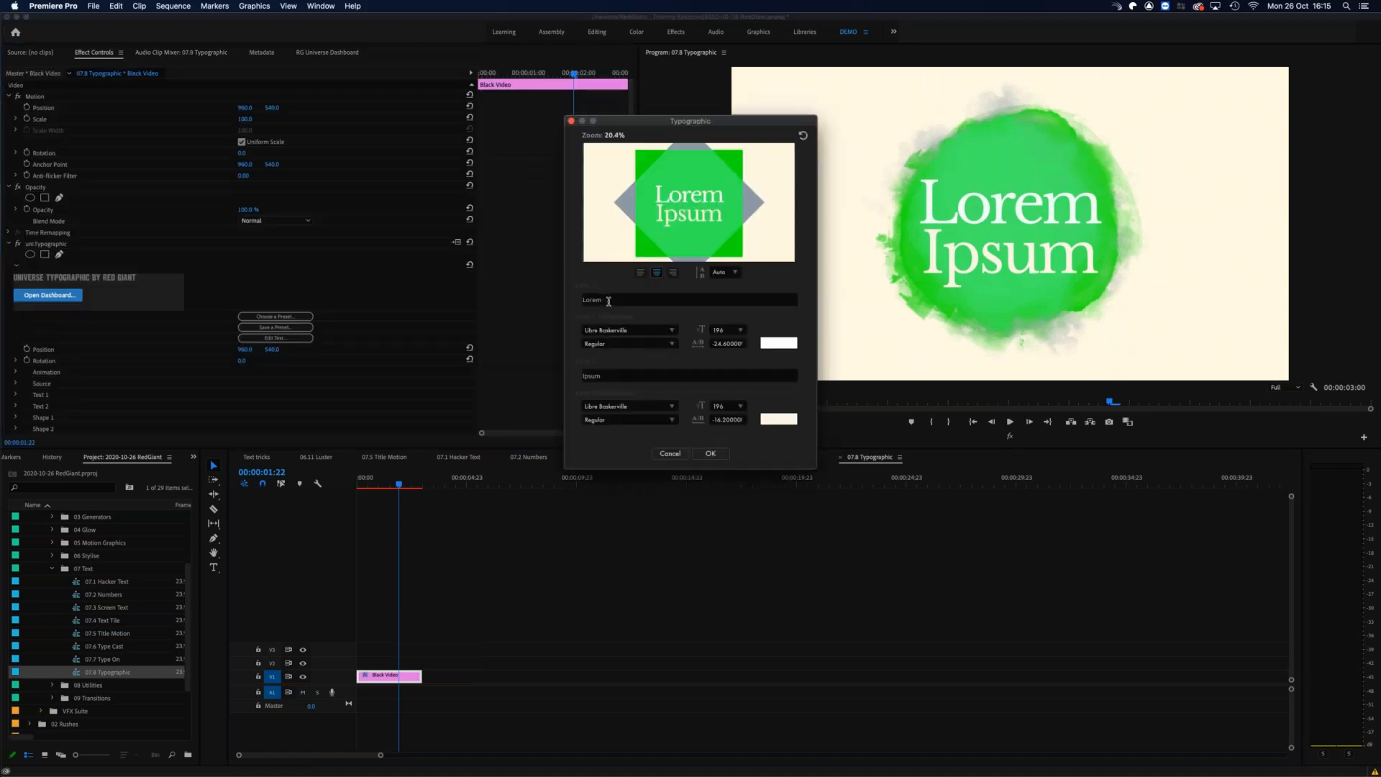
pyautogui.click(673, 331)
pyautogui.click(613, 339)
pyautogui.tripleClick(651, 407)
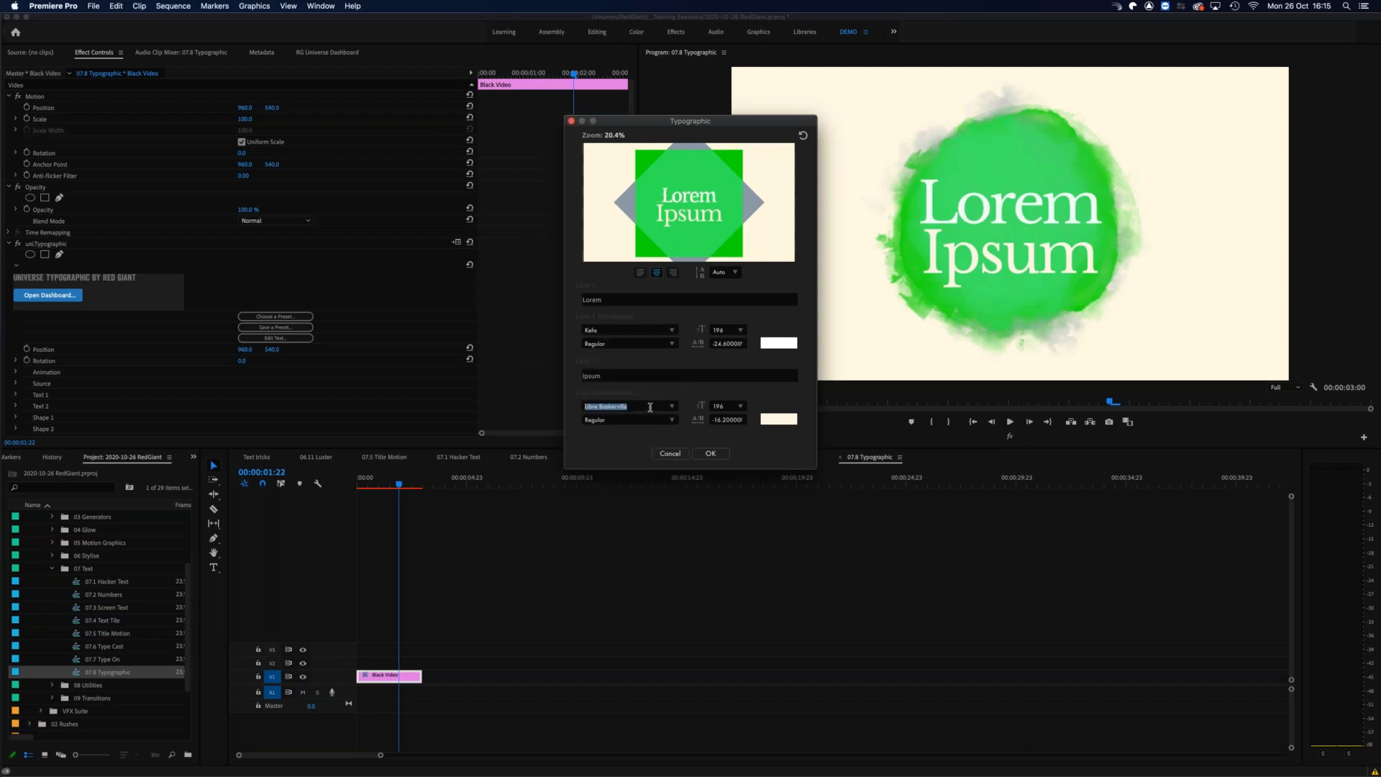
pyautogui.press('BackSpace')
pyautogui.write('impact')
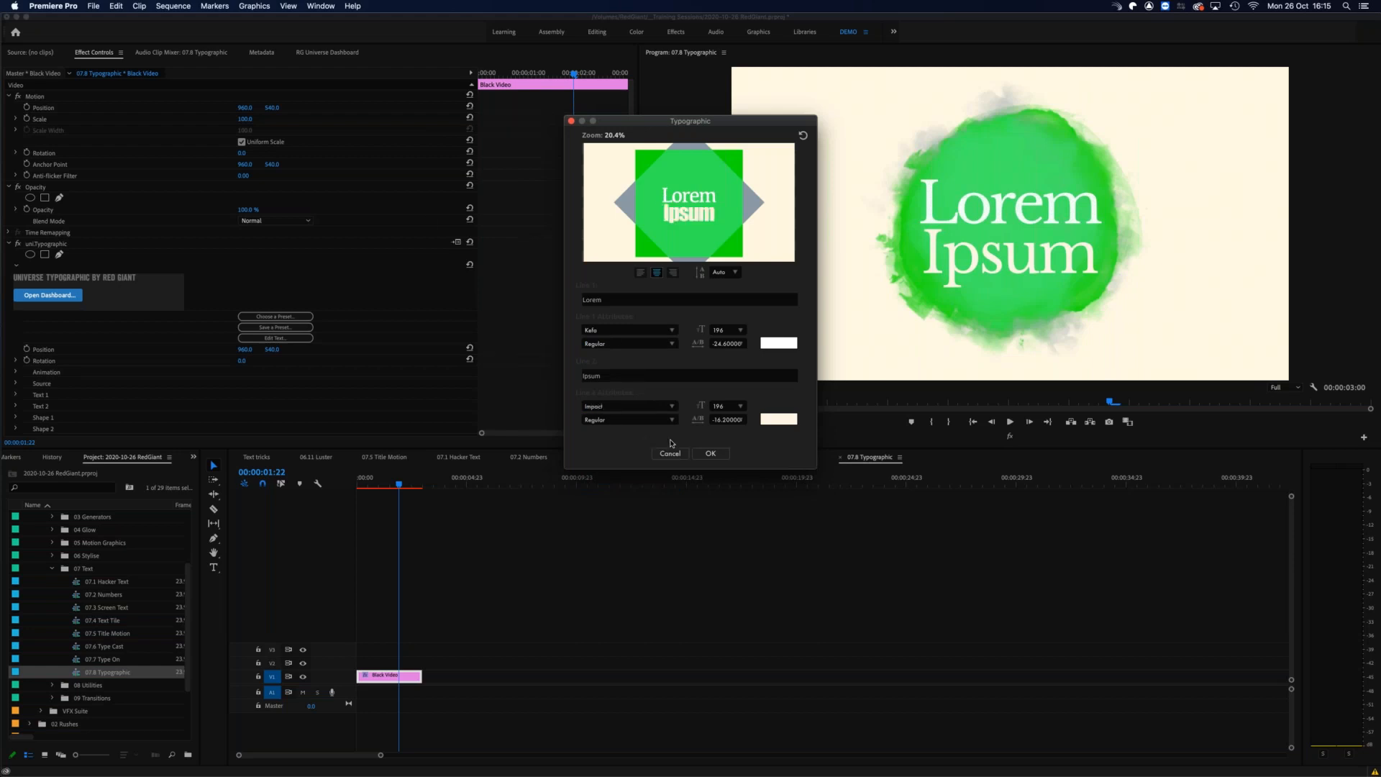
pyautogui.click(710, 454)
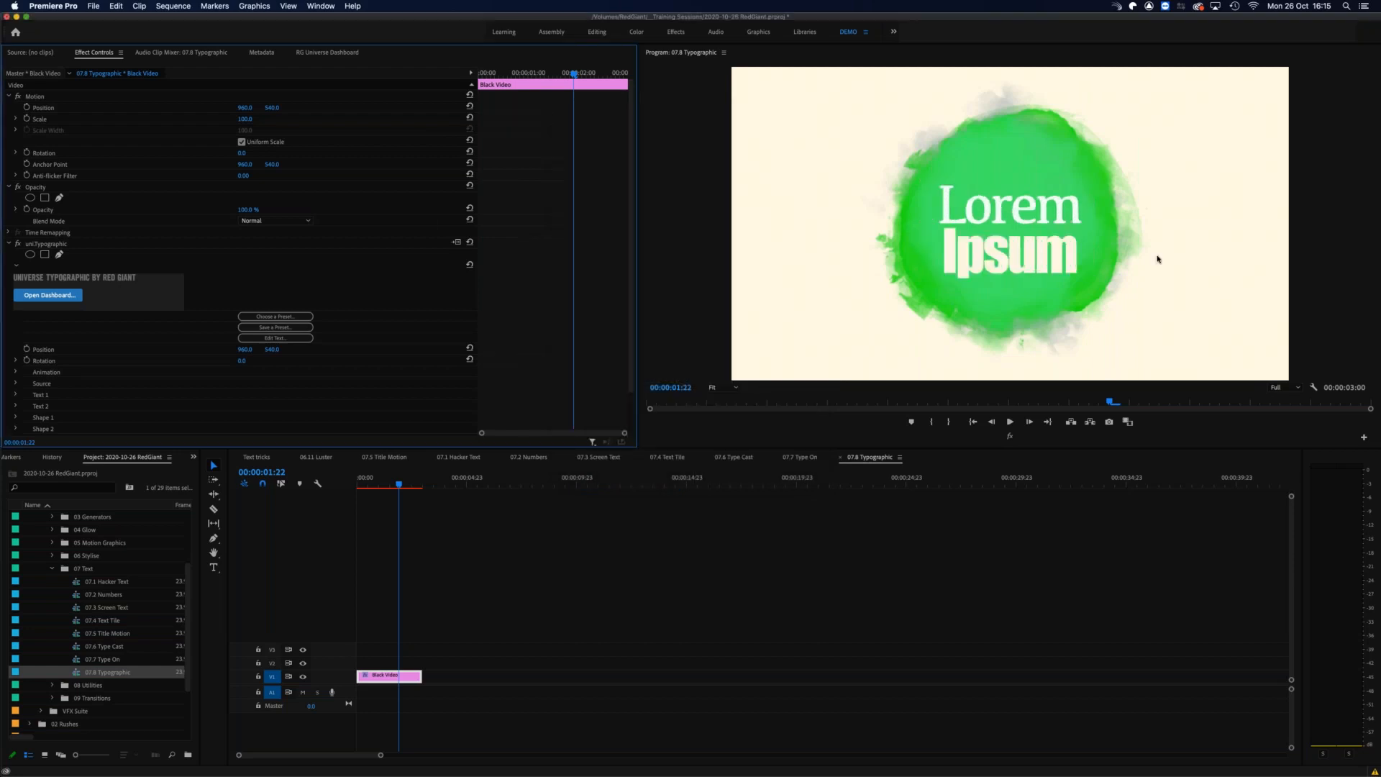
# Step: Change the color of the "Lorem" text line to yellow and scrub the title to check it
pyautogui.click(243, 338)
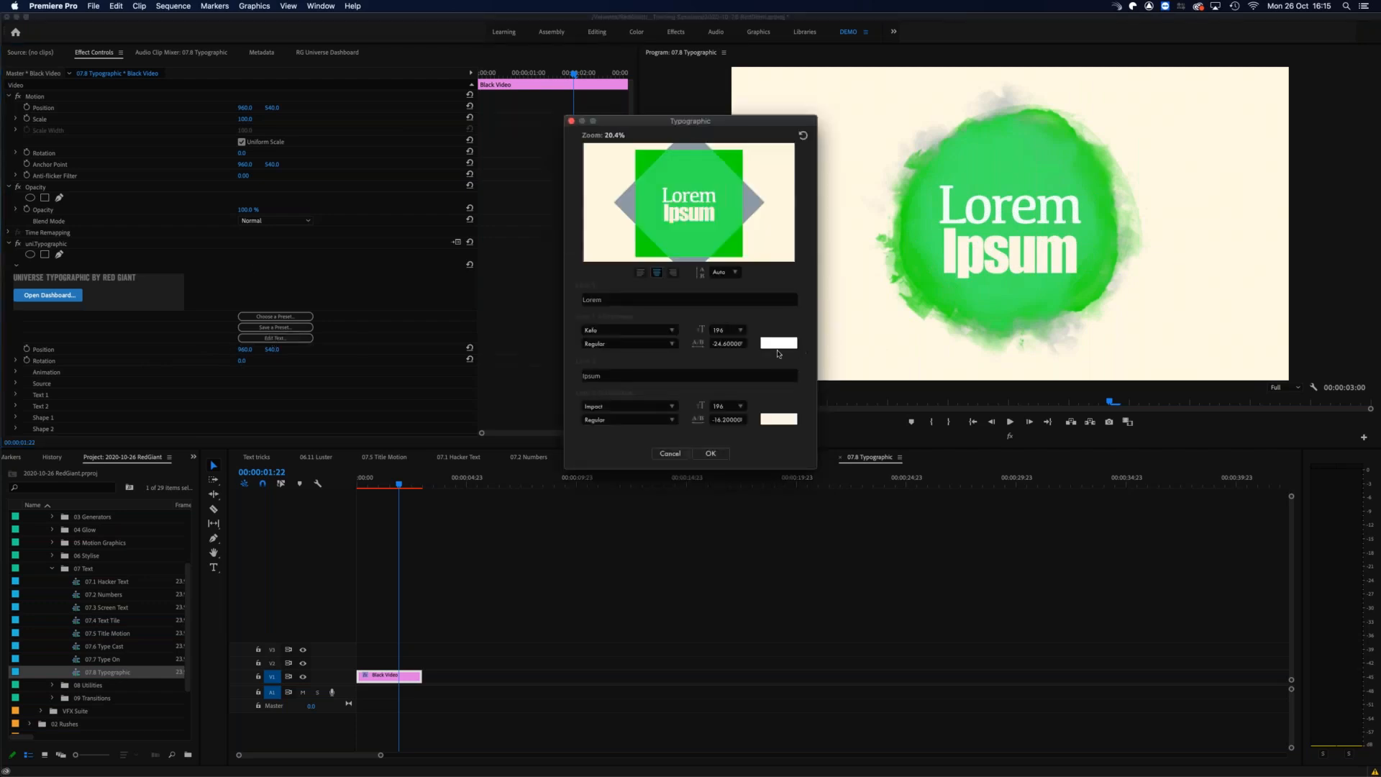
pyautogui.click(782, 345)
pyautogui.click(84, 603)
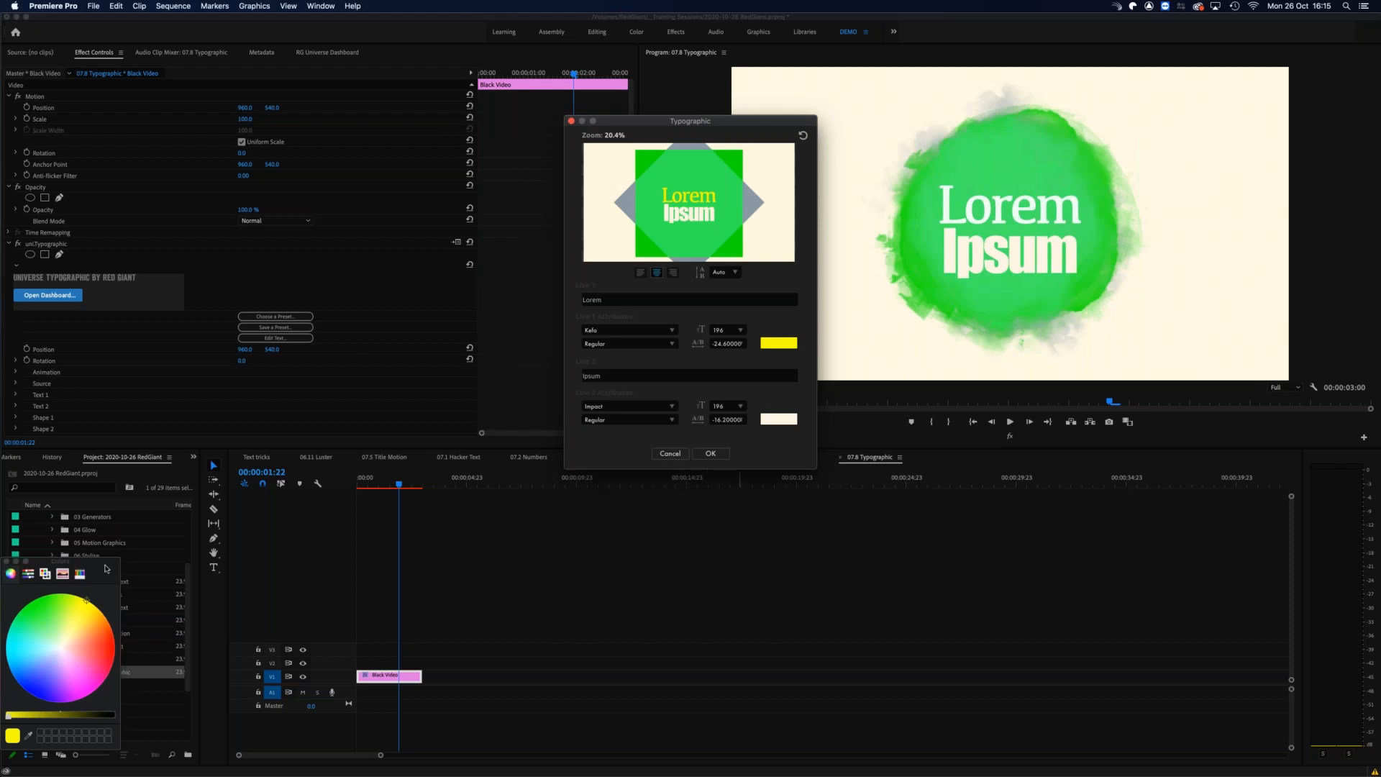
pyautogui.click(7, 562)
pyautogui.click(703, 457)
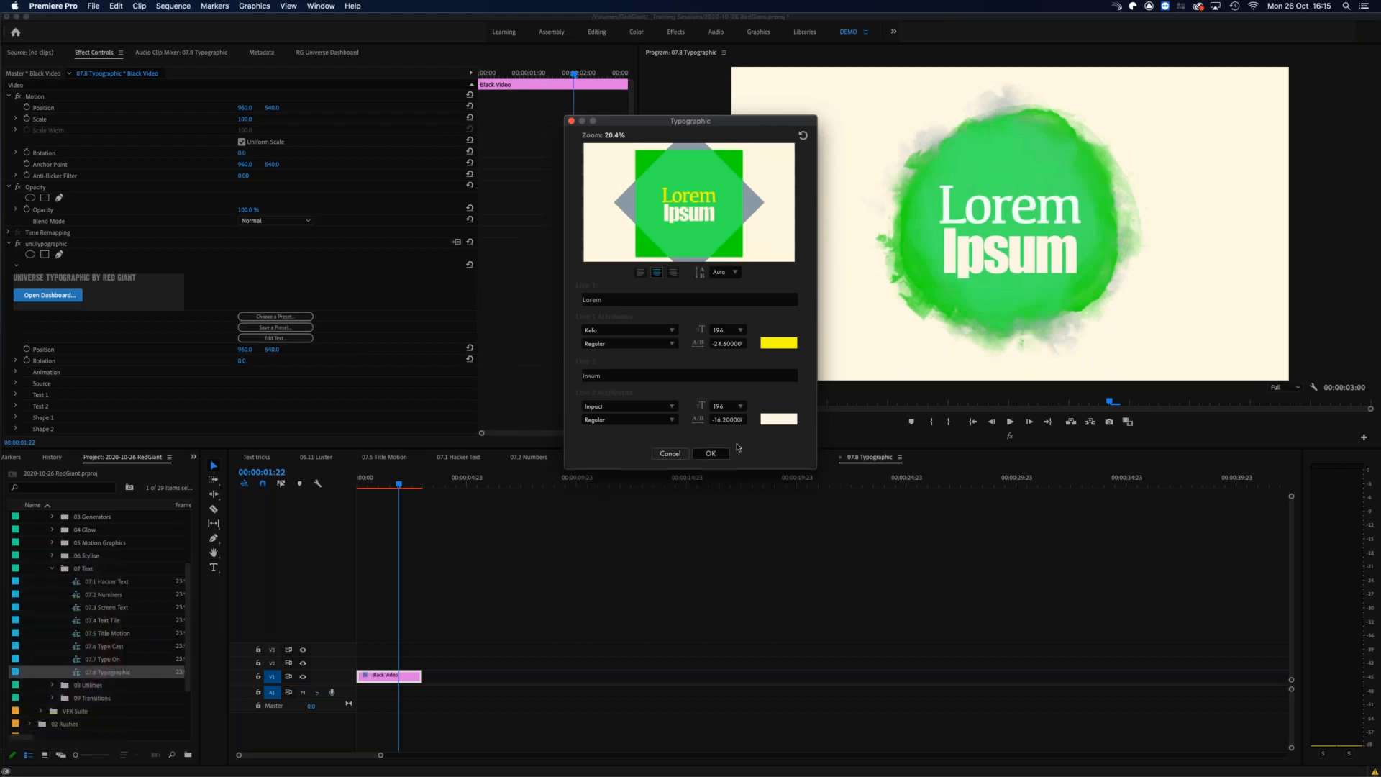
pyautogui.moveTo(375, 485); pyautogui.dragTo(384, 485)
# Step: Disable the Typographic effect's background and scrub through the title
pyautogui.scroll(-2, 182, 420)
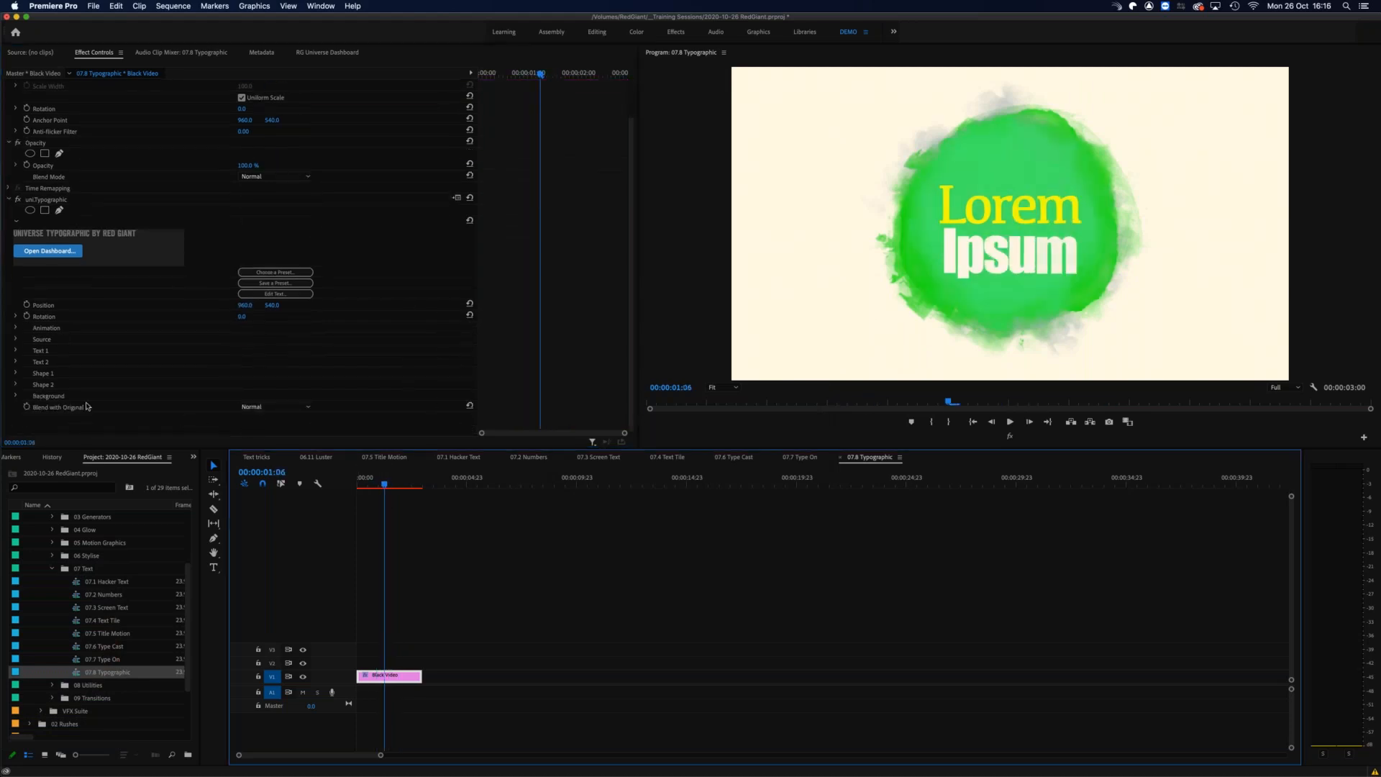
pyautogui.click(16, 396)
pyautogui.click(241, 408)
pyautogui.moveTo(390, 479)
pyautogui.mouseDown()
pyautogui.moveTo(365, 479)
pyautogui.moveTo(389, 480)
pyautogui.mouseUp()
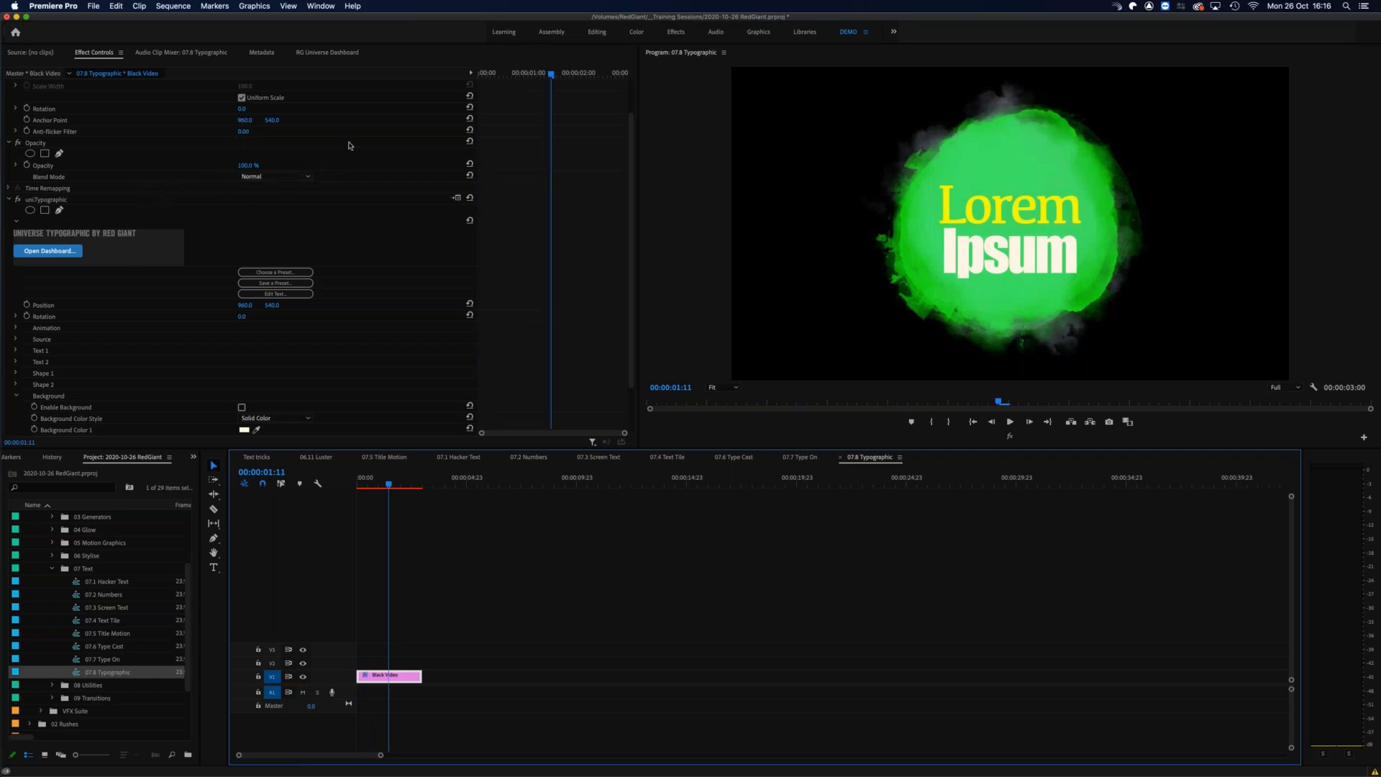
# Step: Scale the title clip down to about 49% and move it to the upper-left area of the frame
pyautogui.scroll(2, 345, 147)
pyautogui.moveTo(250, 126); pyautogui.dragTo(219, 121)
pyautogui.click(47, 98)
pyautogui.moveTo(941, 213); pyautogui.dragTo(787, 144)
pyautogui.moveTo(388, 476)
pyautogui.mouseDown()
pyautogui.moveTo(337, 480)
pyautogui.moveTo(402, 486)
pyautogui.mouseUp()
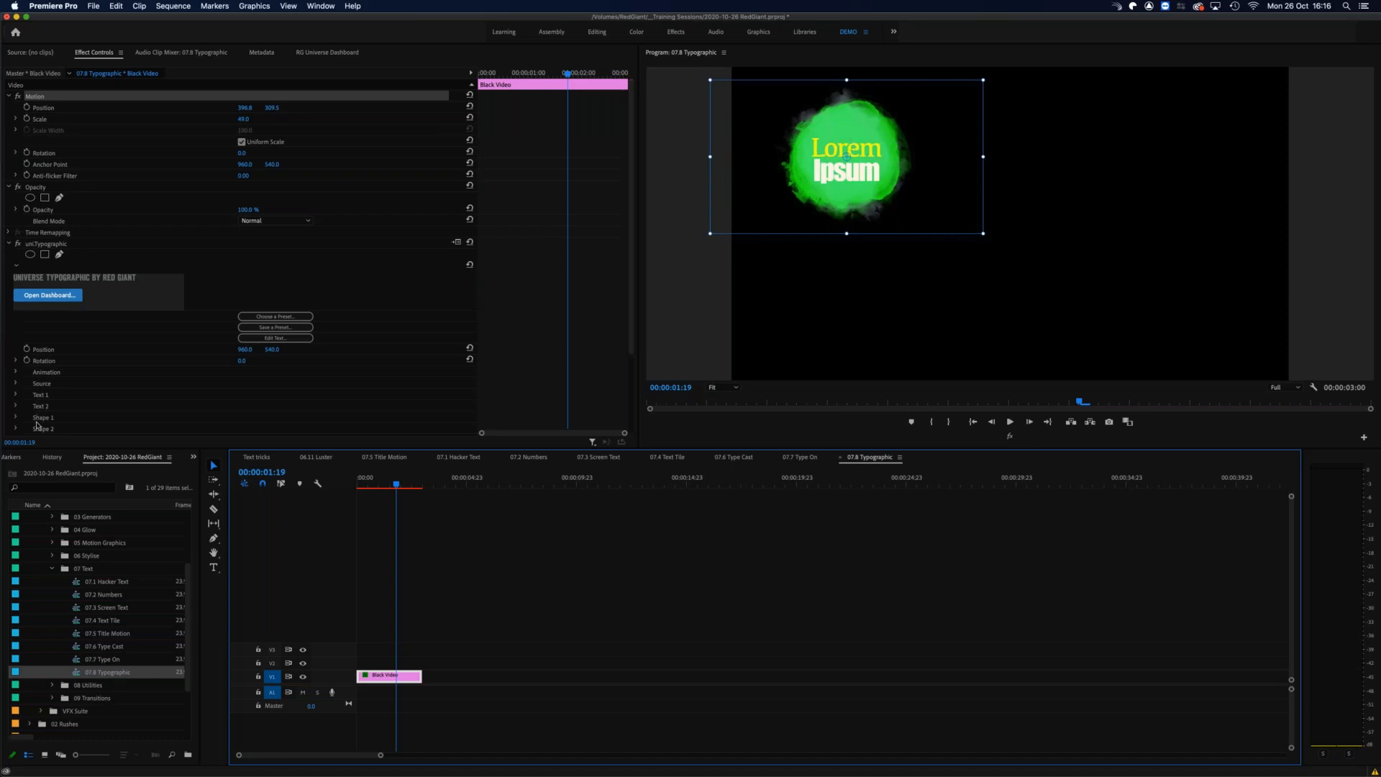
# Step: Try Custom Layer as the Shape 1 type, and choose the Icon - Friend shape from the shape library instead
pyautogui.scroll(-3, 195, 389)
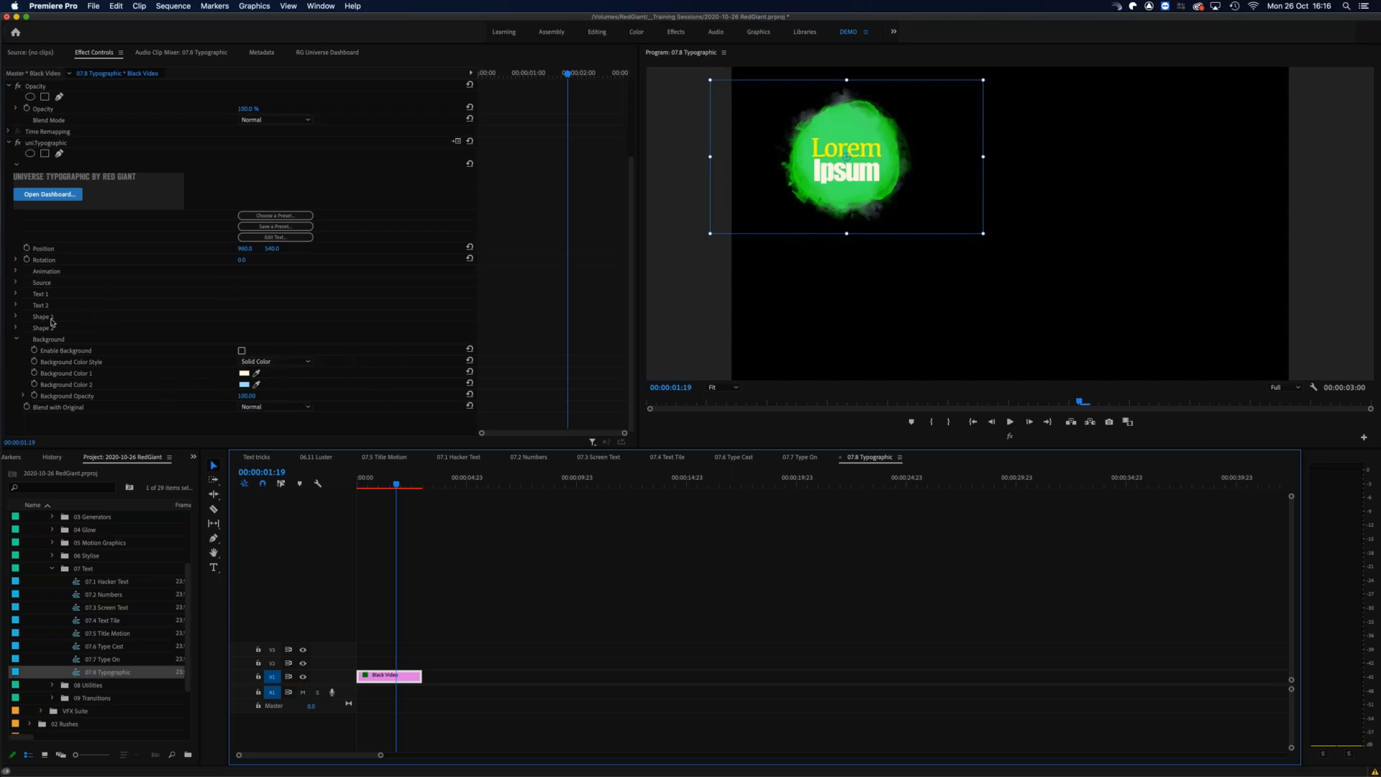
pyautogui.click(20, 320)
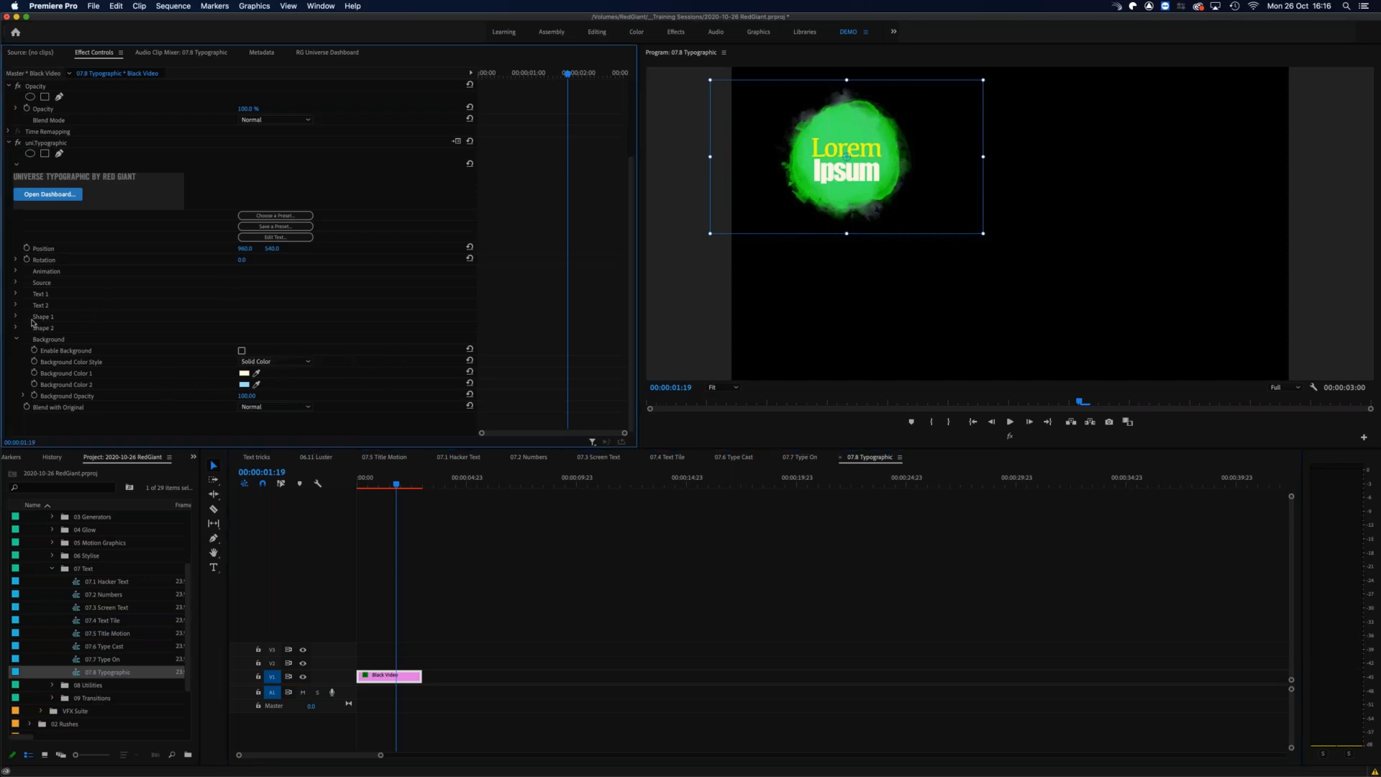
pyautogui.click(16, 318)
pyautogui.click(277, 350)
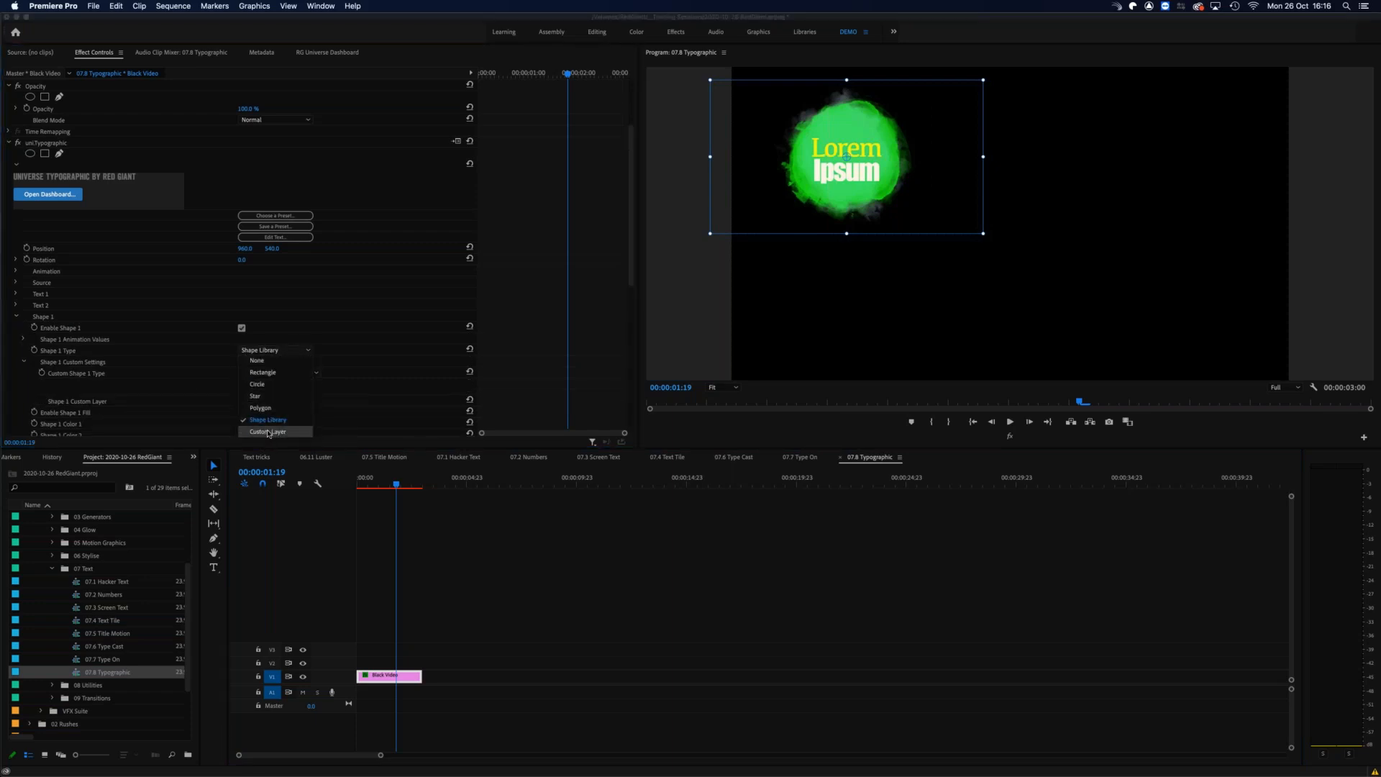
pyautogui.click(315, 431)
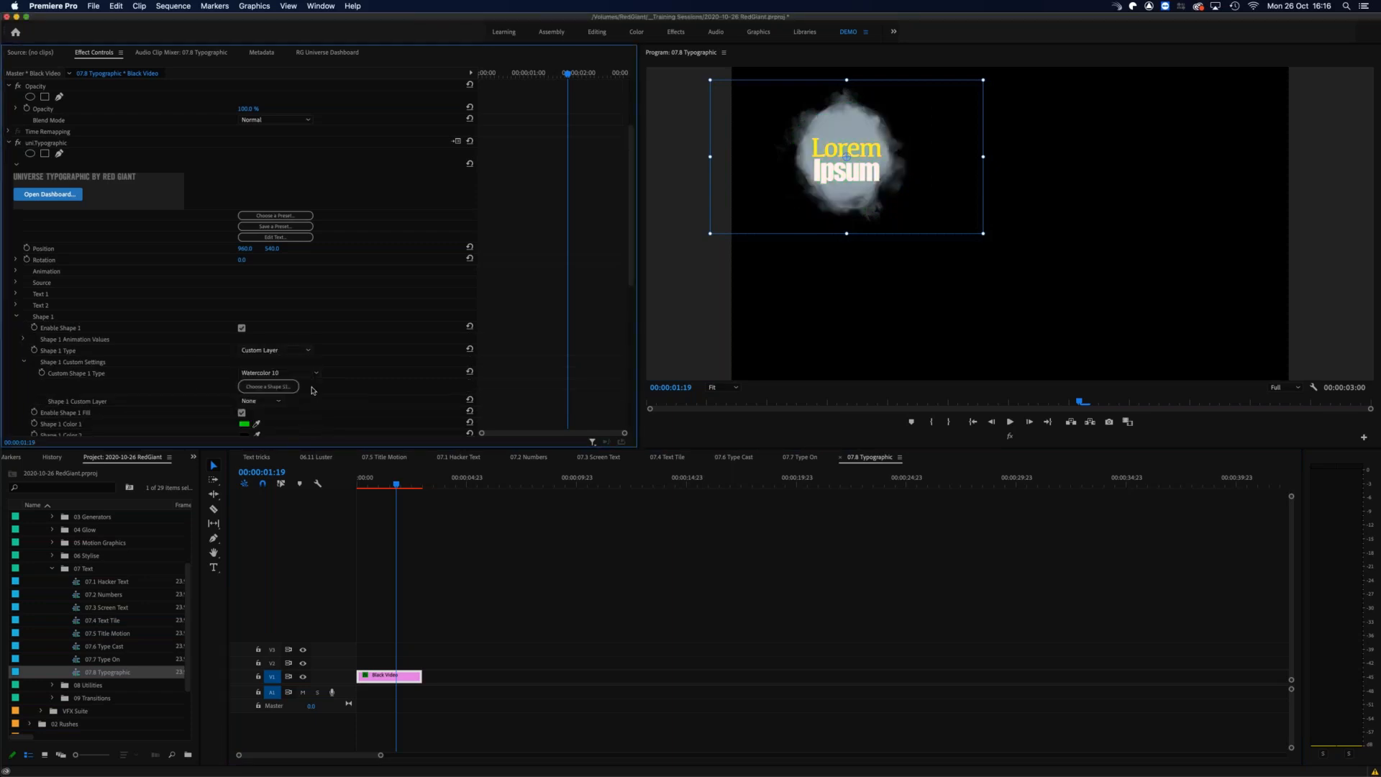
pyautogui.click(291, 392)
pyautogui.moveTo(753, 292)
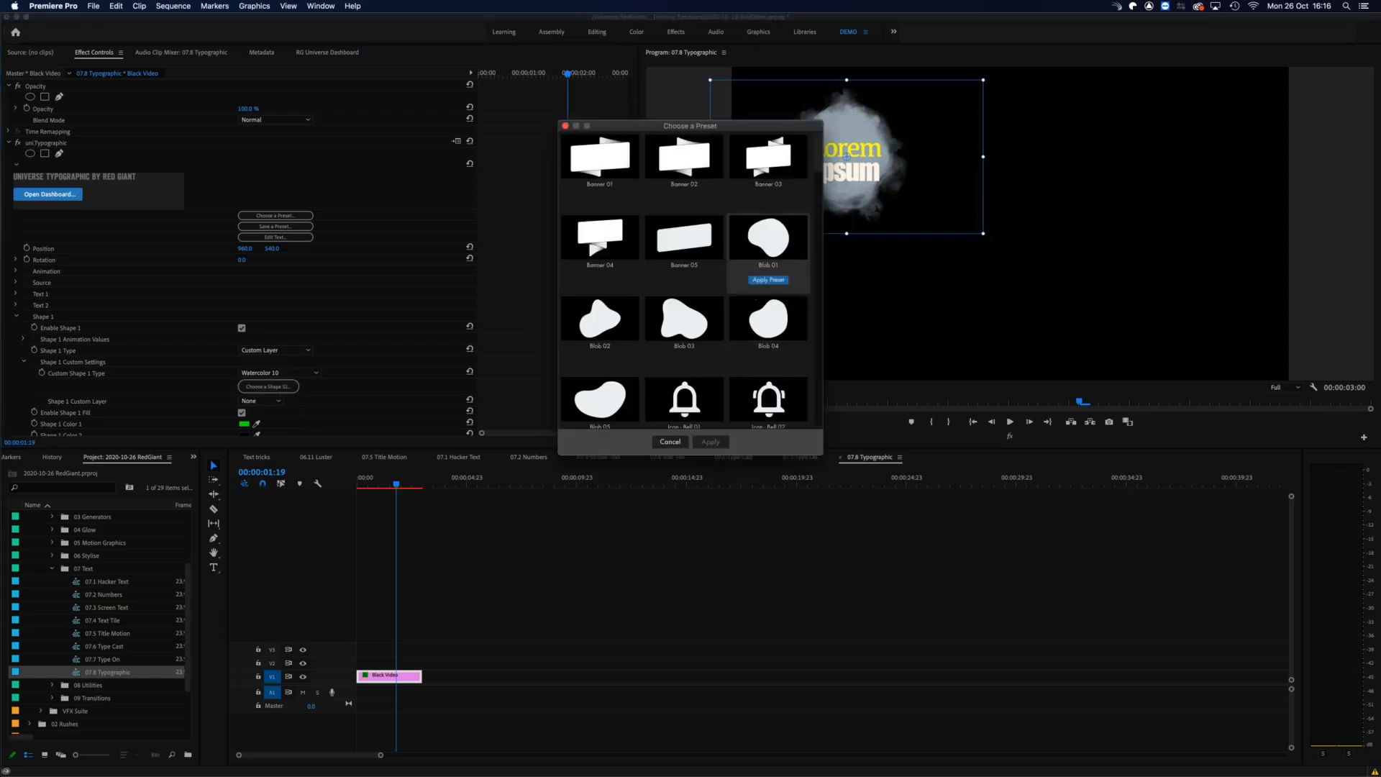
pyautogui.scroll(-5, 750, 313)
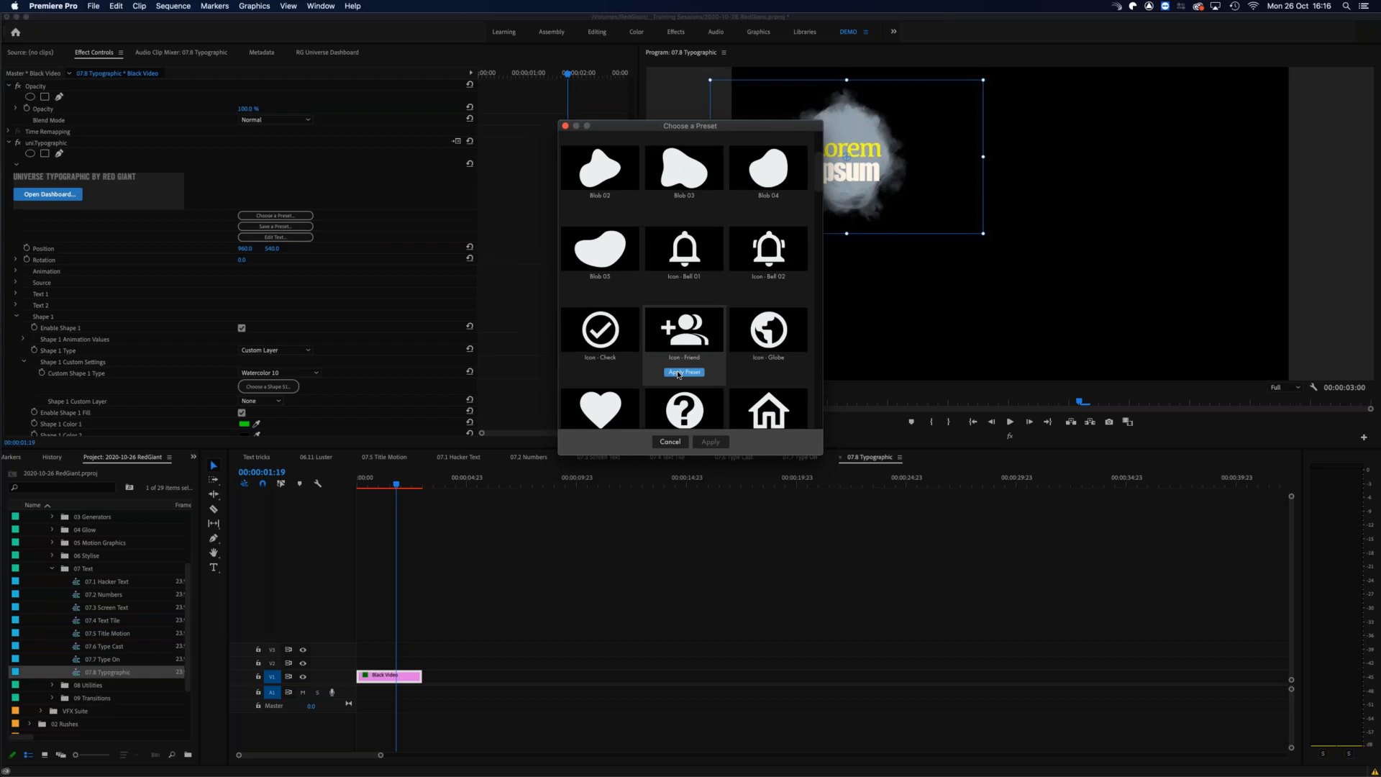
pyautogui.click(678, 373)
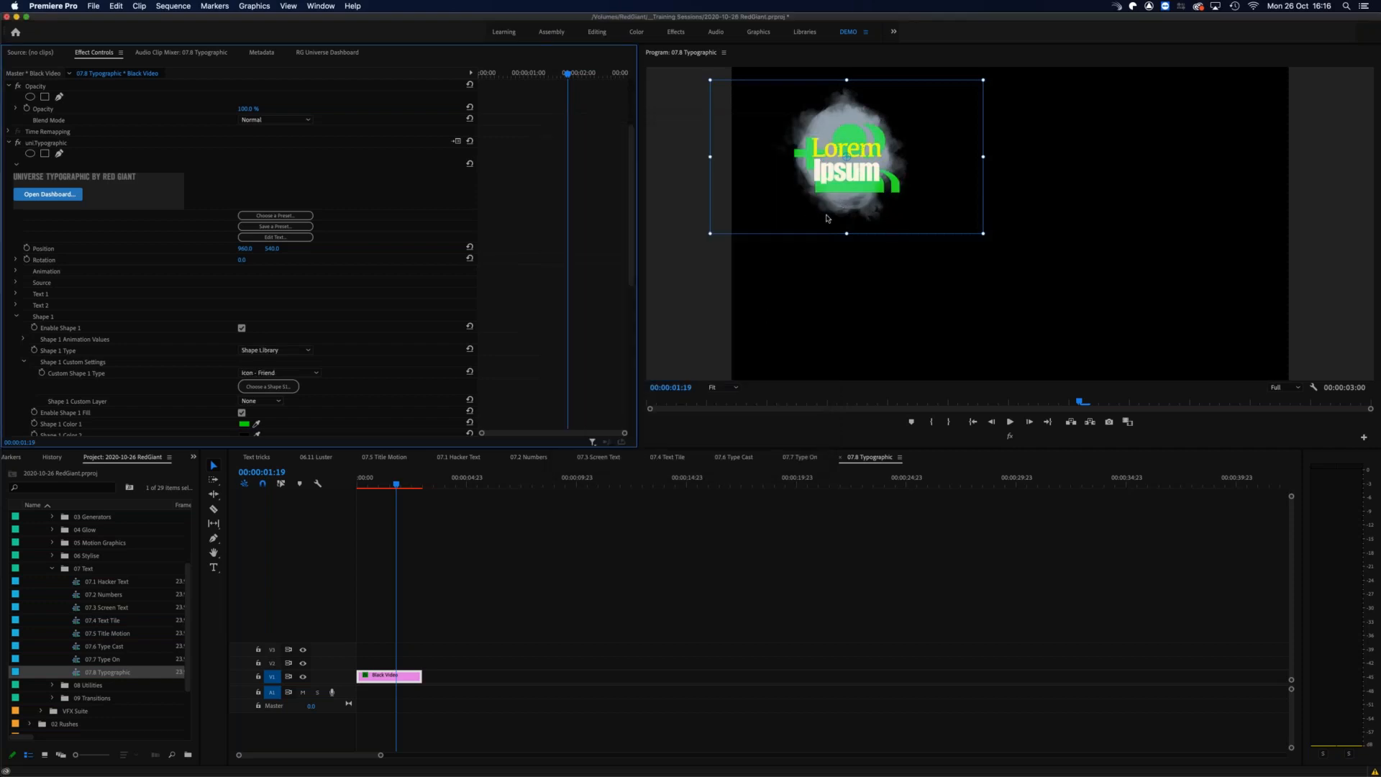
pyautogui.moveTo(395, 485)
pyautogui.mouseDown()
pyautogui.moveTo(359, 489)
pyautogui.moveTo(388, 489)
pyautogui.mouseUp()
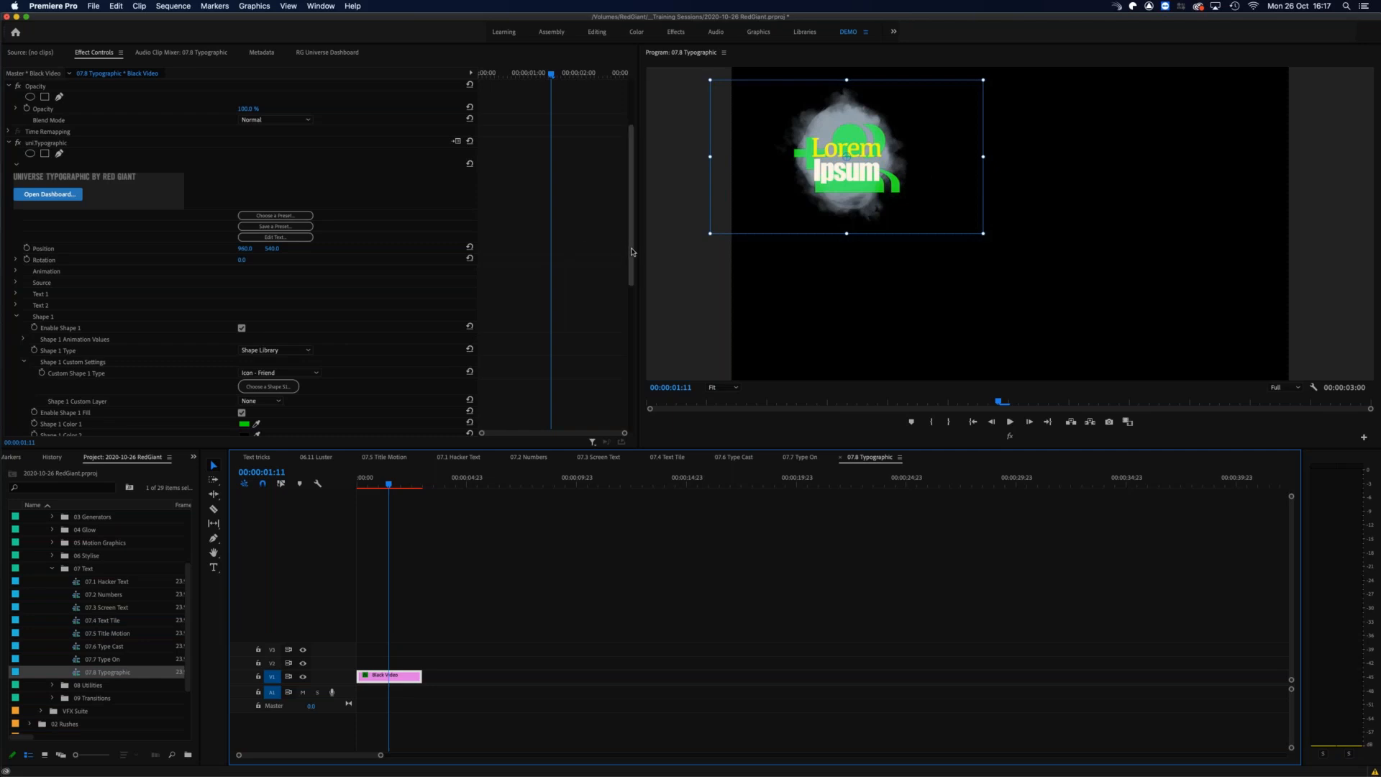
# Step: Offset Shape 1 horizontally so the friend icon sits to the right of the text, and play the animation from the start
pyautogui.scroll(-5, 306, 369)
pyautogui.moveTo(243, 368)
pyautogui.mouseDown()
pyautogui.moveTo(672, 376)
pyautogui.moveTo(432, 375)
pyautogui.moveTo(347, 402)
pyautogui.moveTo(230, 375)
pyautogui.moveTo(270, 370)
pyautogui.mouseUp()
pyautogui.click(262, 373)
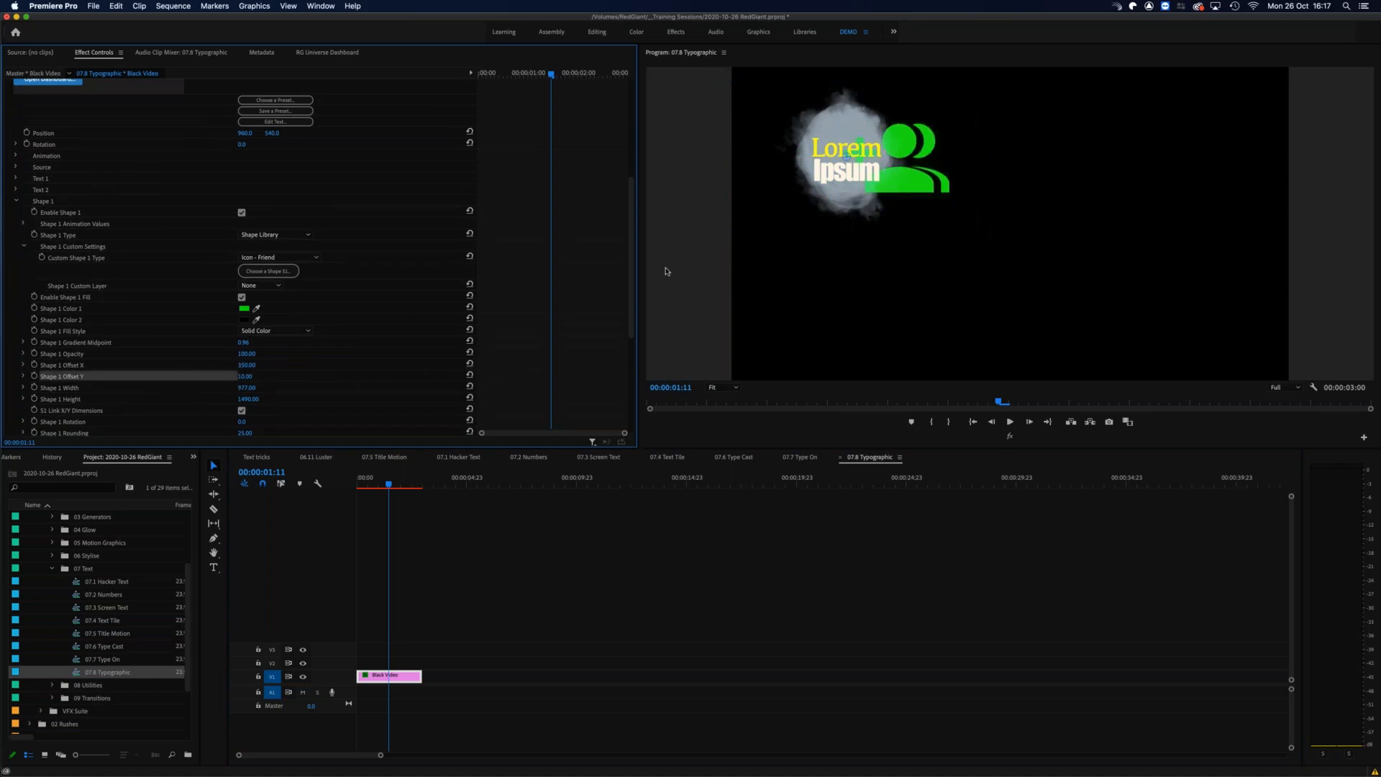
pyautogui.moveTo(387, 480); pyautogui.dragTo(351, 478)
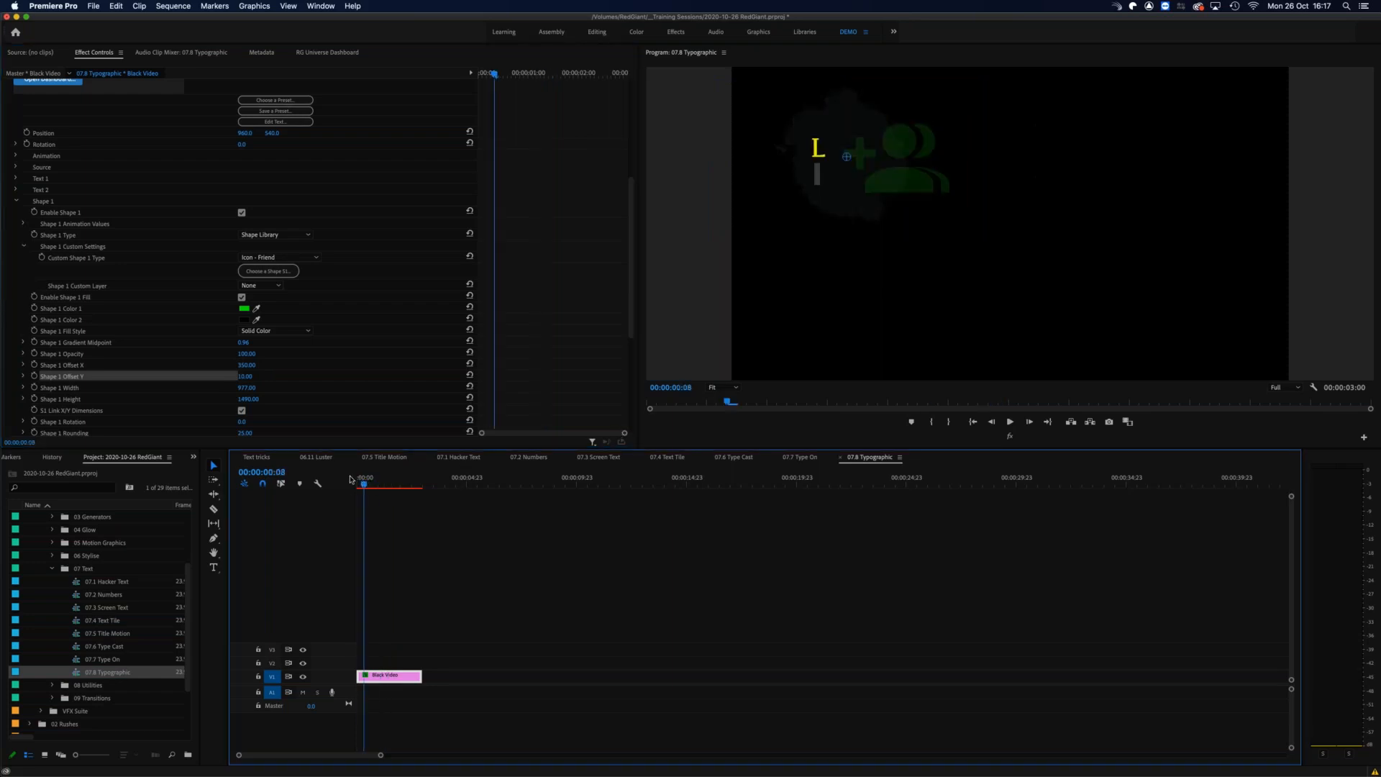
pyautogui.press('space')
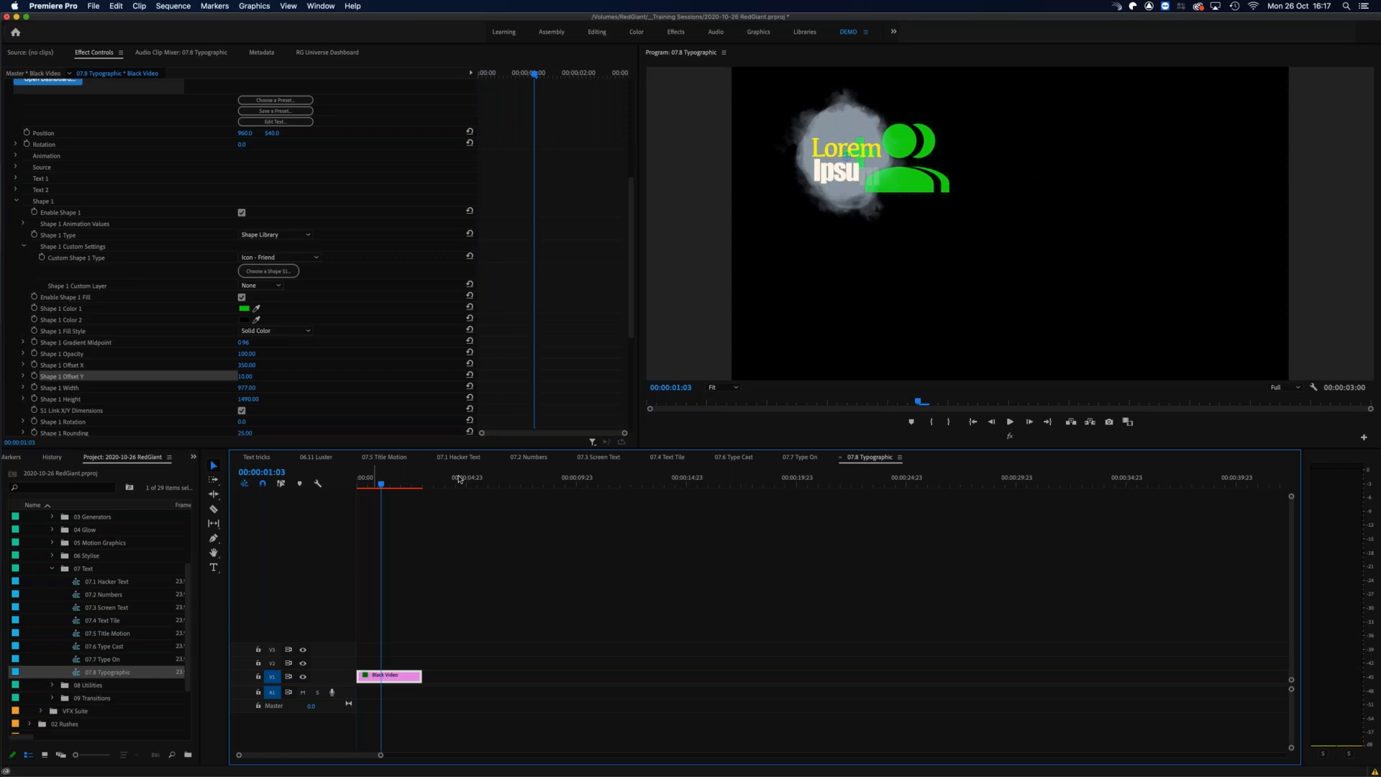
# Step: Show the overview of all Universe Text effects in the dashboard
pyautogui.click(313, 53)
pyautogui.click(68, 92)
pyautogui.click(32, 201)
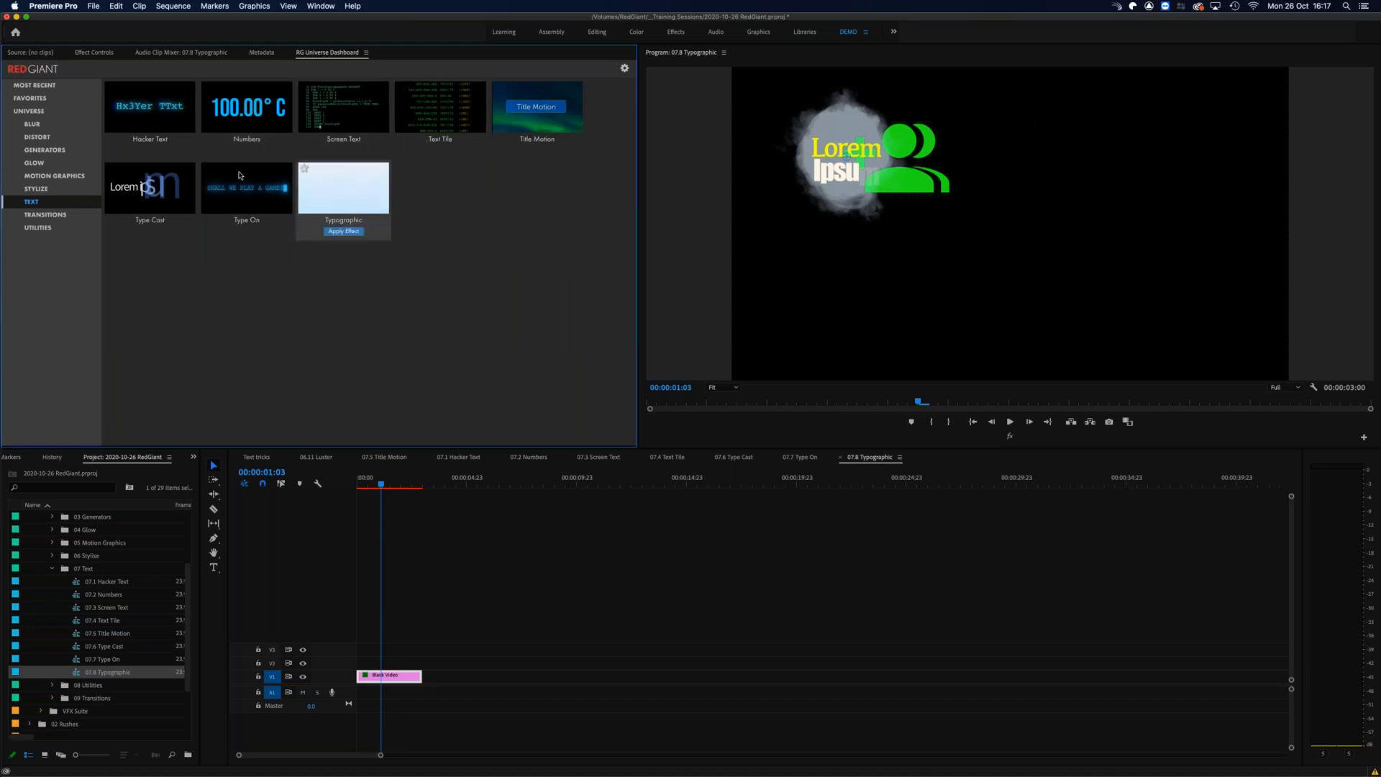
pyautogui.moveTo(168, 190)
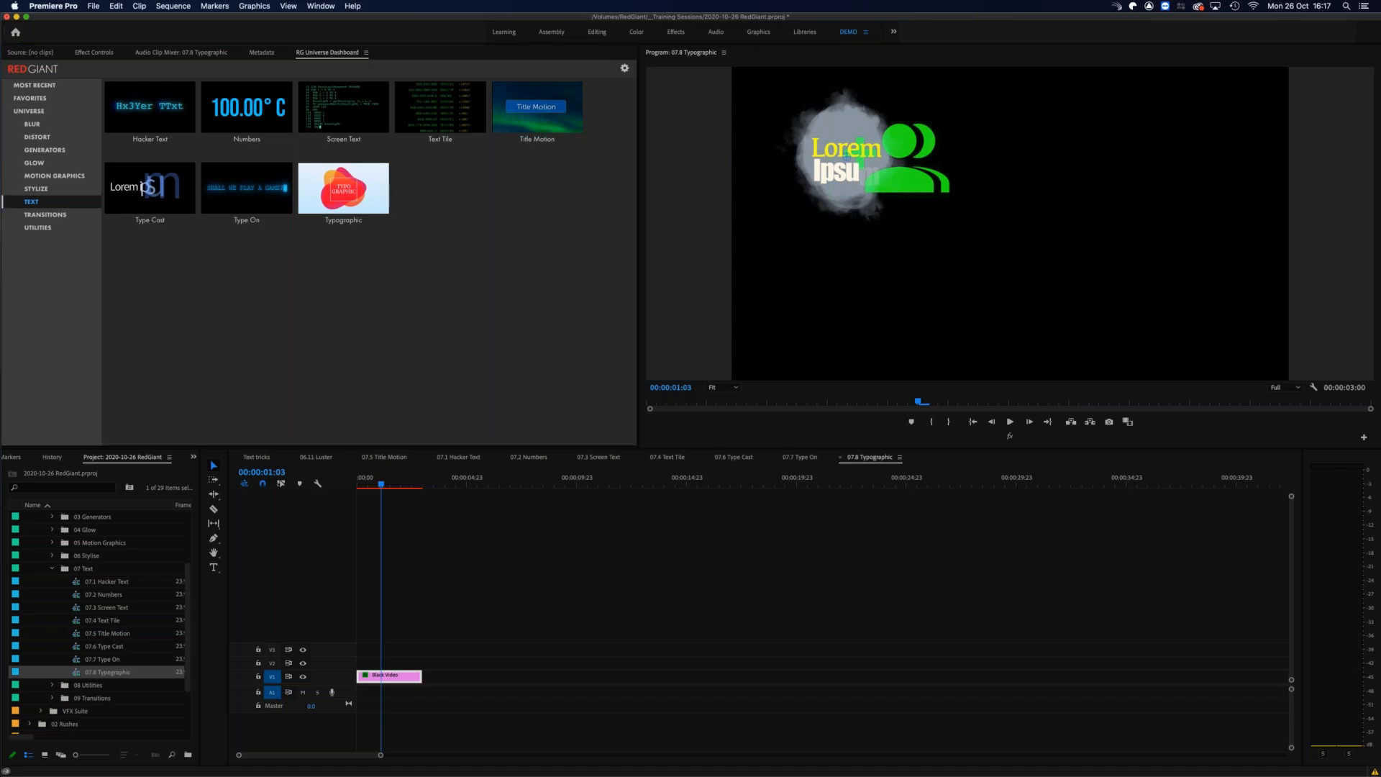
# Step: Switch to After Effects and scrub the RotoBrush Begin composition back to its first frame
pyautogui.press('super+Tab')
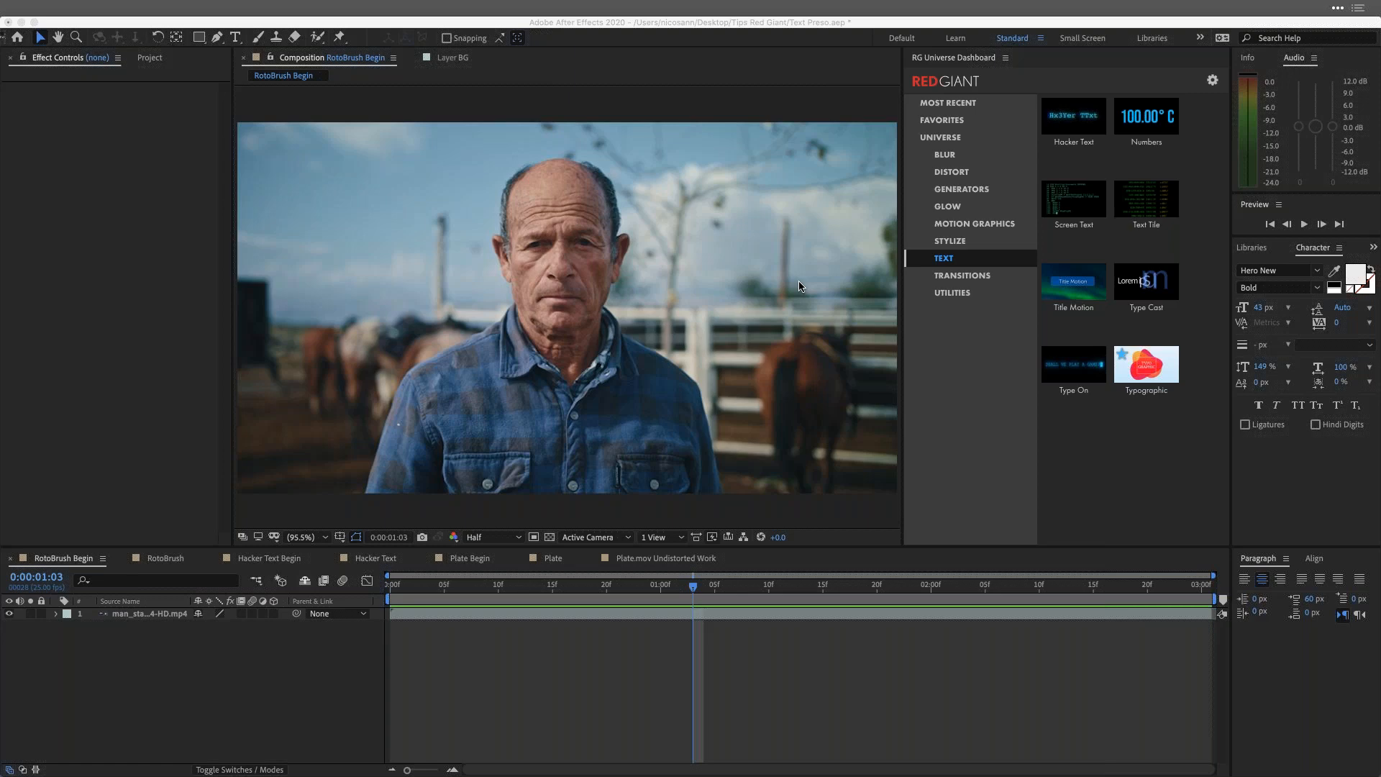
pyautogui.click(676, 590)
pyautogui.moveTo(604, 585); pyautogui.dragTo(319, 631)
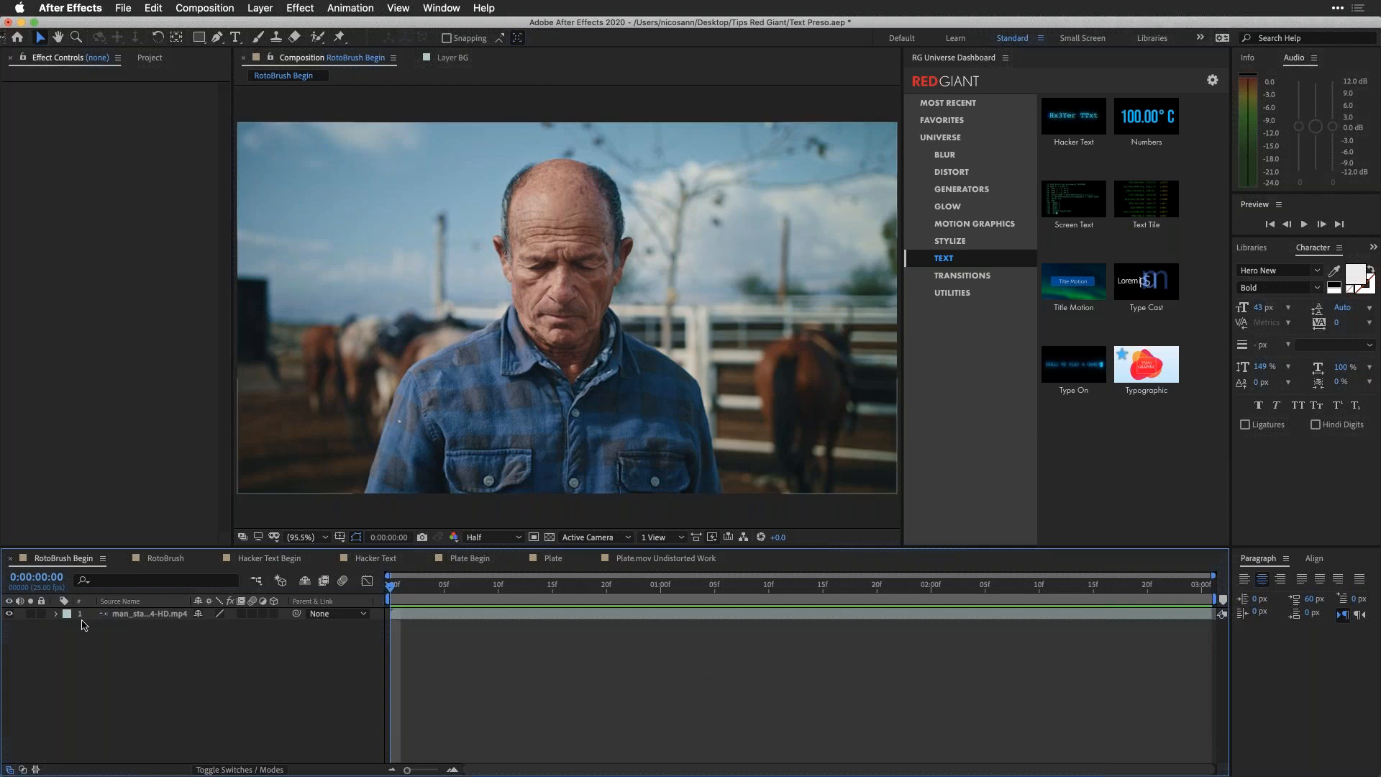
# Step: Open the man_standing footage layer in its Layer view, preview it, and stop at 0:00:00:22 where the man faces the camera
pyautogui.click(140, 617)
pyautogui.doubleClick(140, 618)
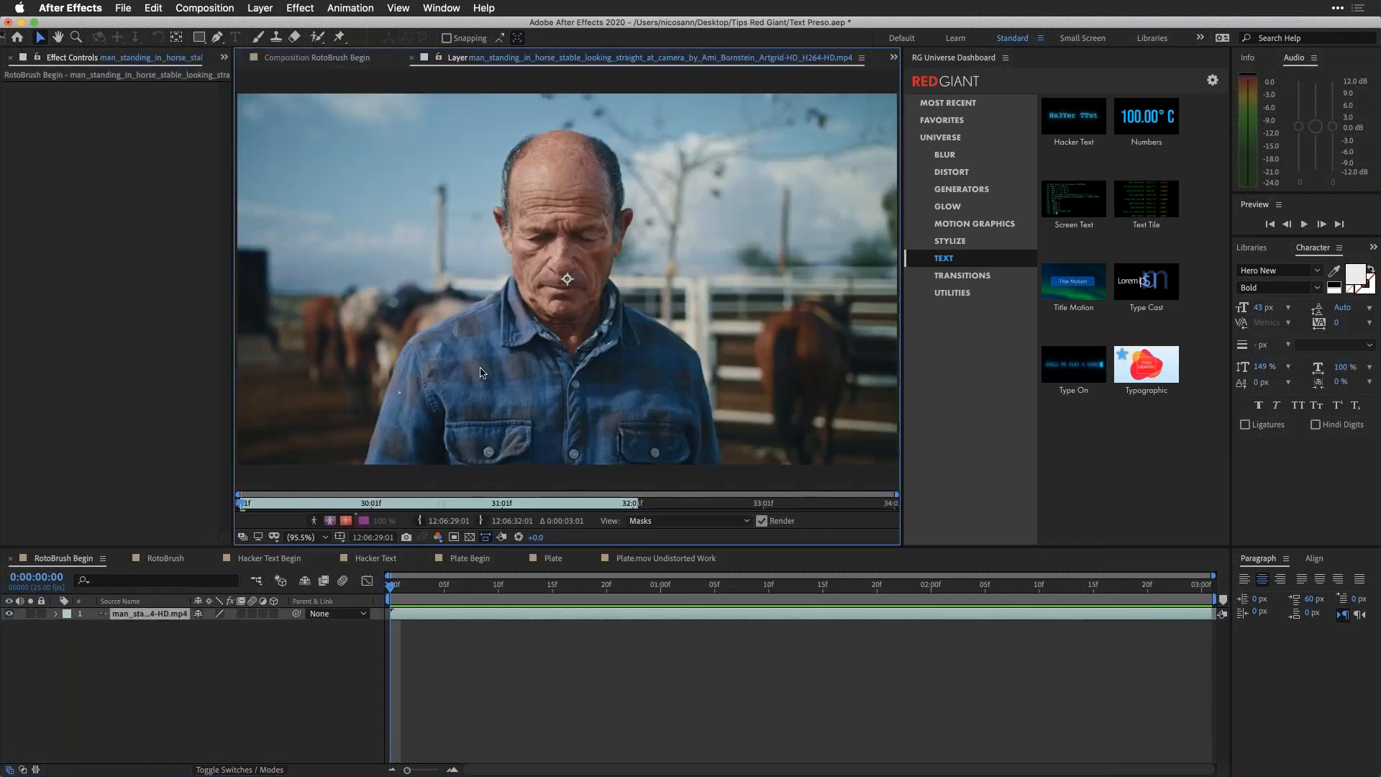
pyautogui.press('space')
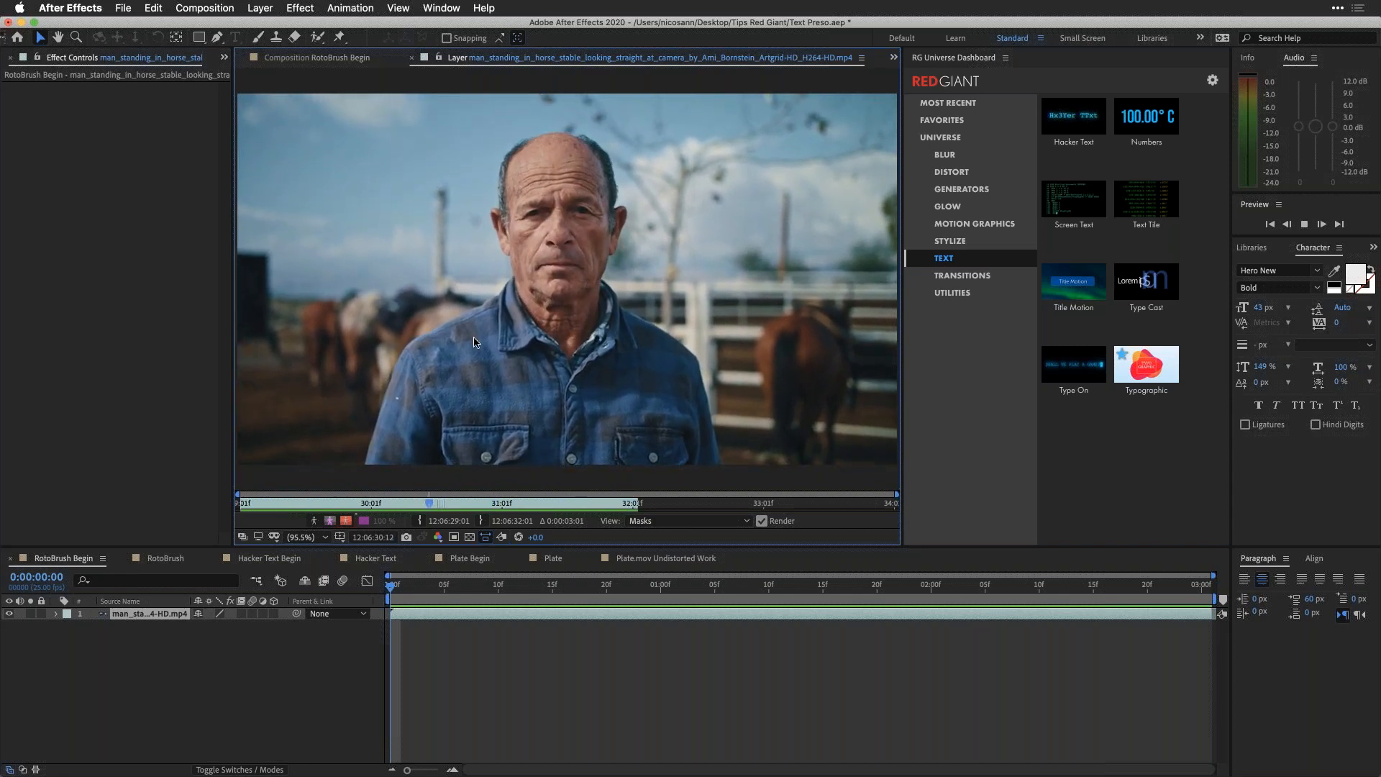
pyautogui.press('space')
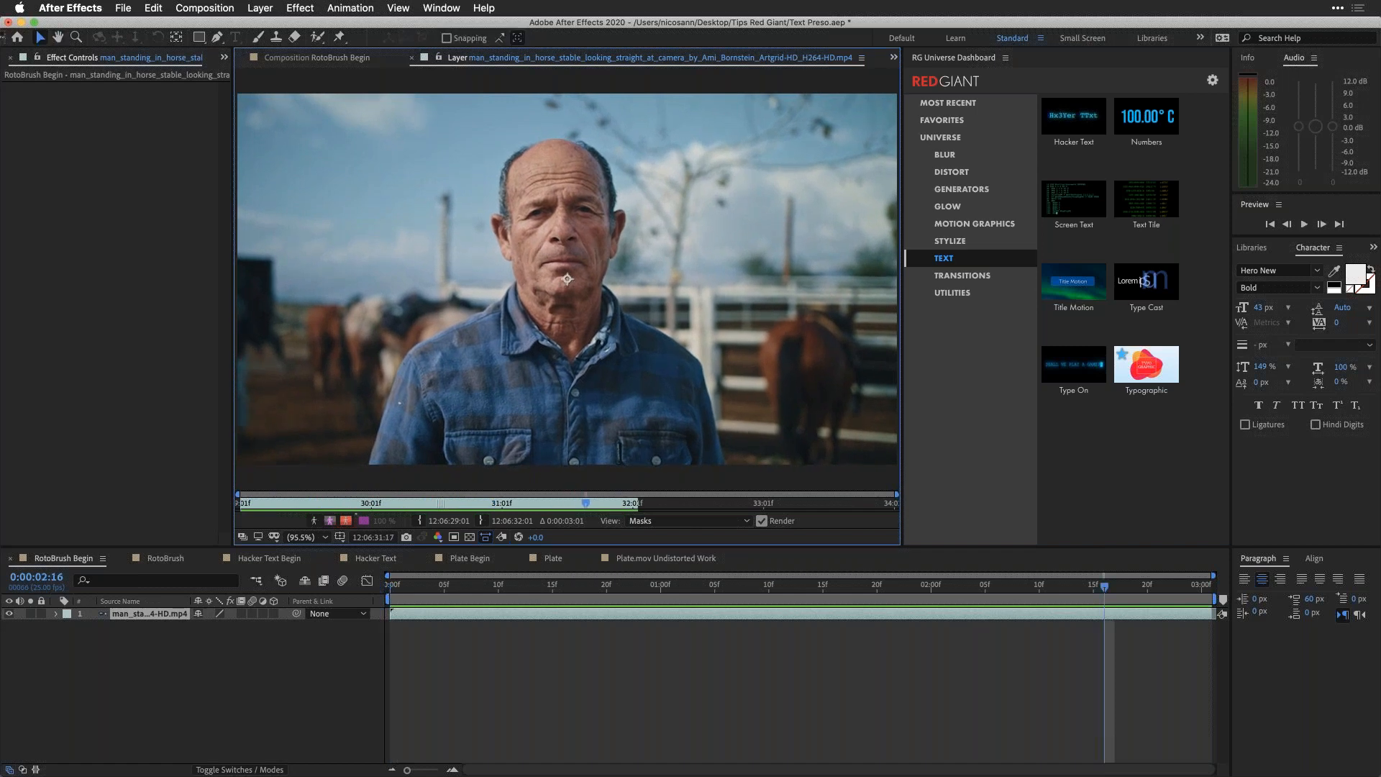
pyautogui.press('space')
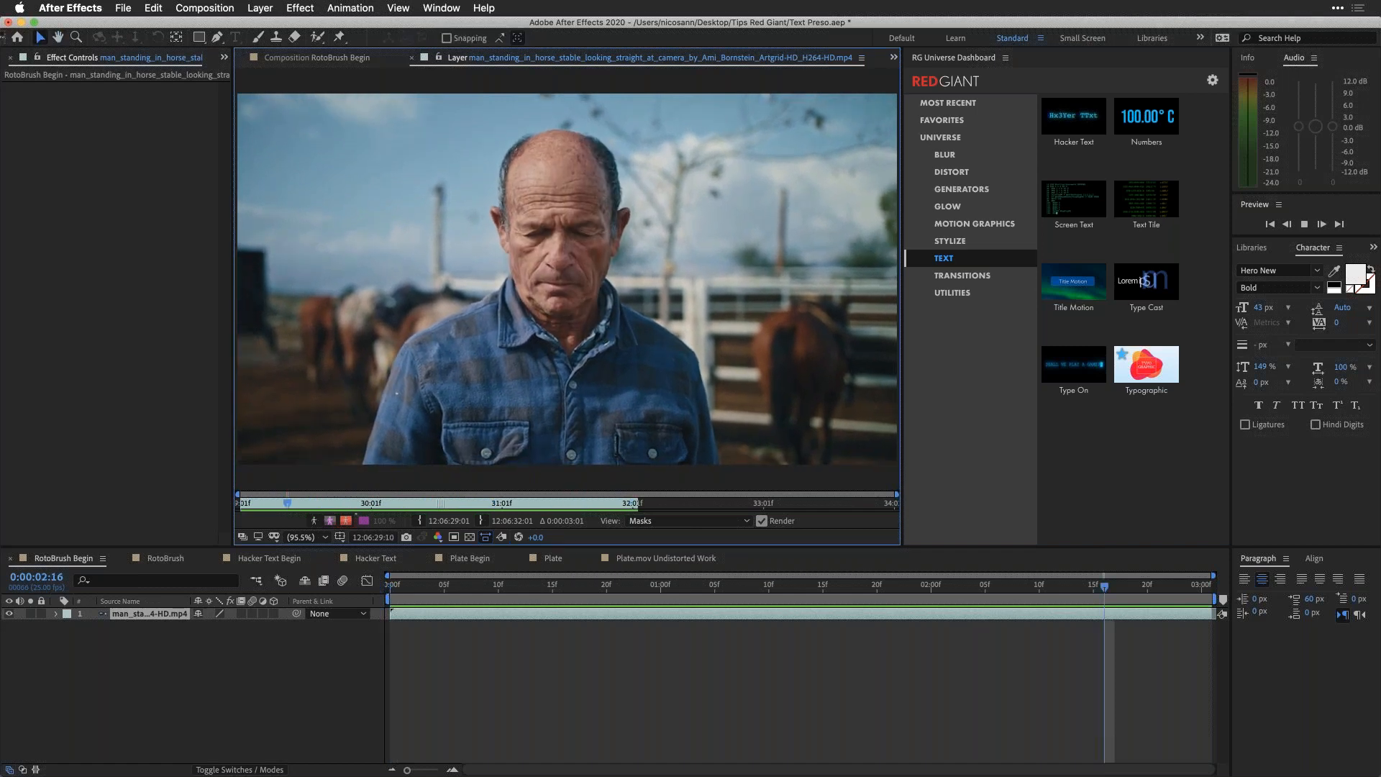
pyautogui.press('space')
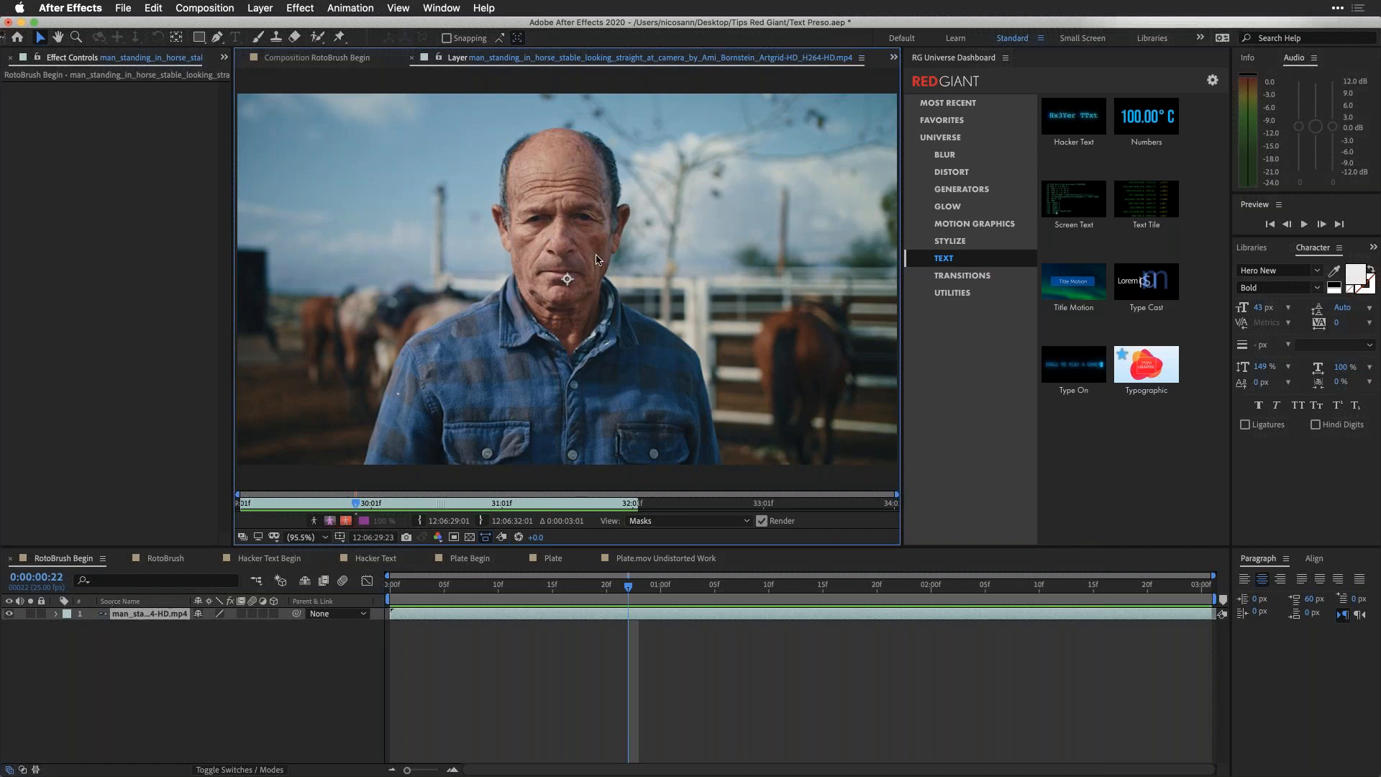
# Step: Enlarge the Roto Brush and paint foreground strokes from the man's arm up to his face and across his forehead
pyautogui.click(317, 36)
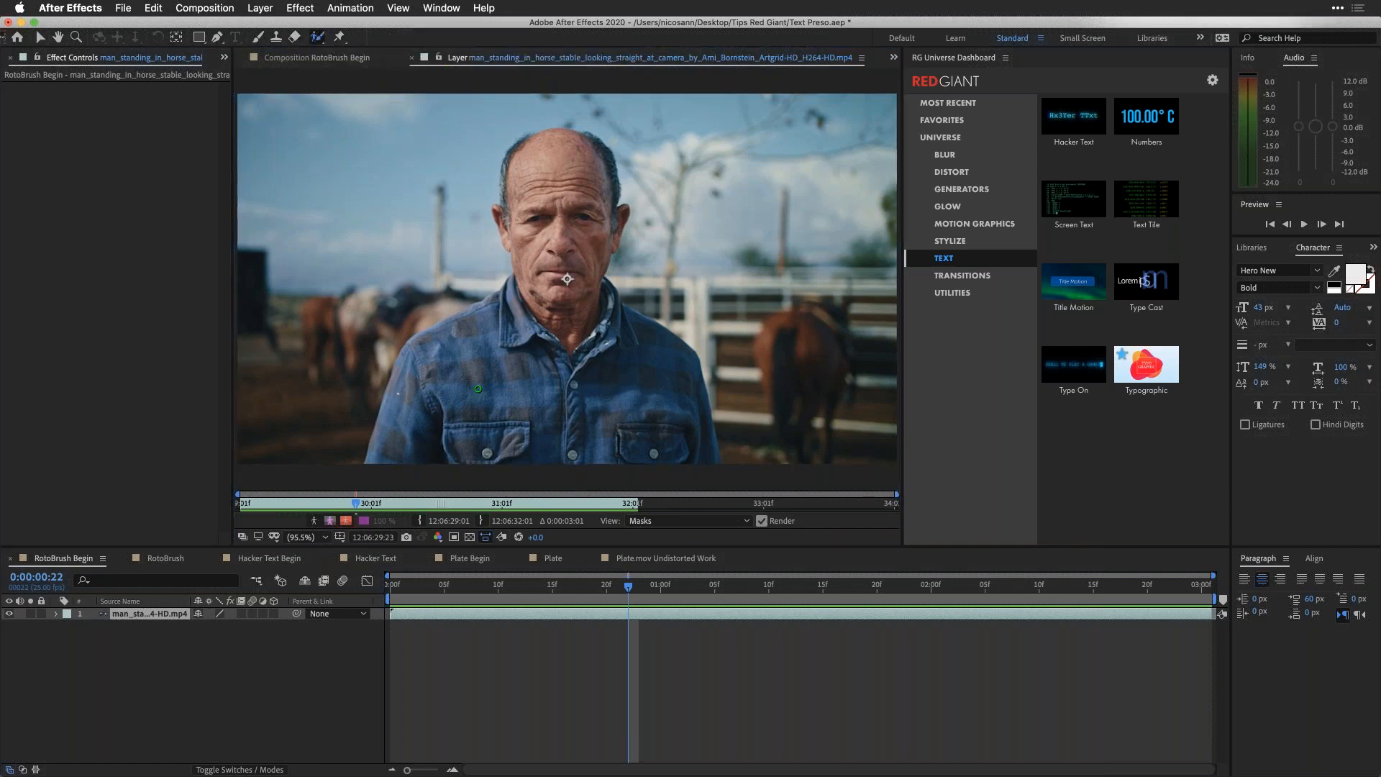
pyautogui.moveTo(502, 410)
pyautogui.mouseDown()
pyautogui.moveTo(380, 248)
pyautogui.moveTo(389, 271)
pyautogui.mouseUp()
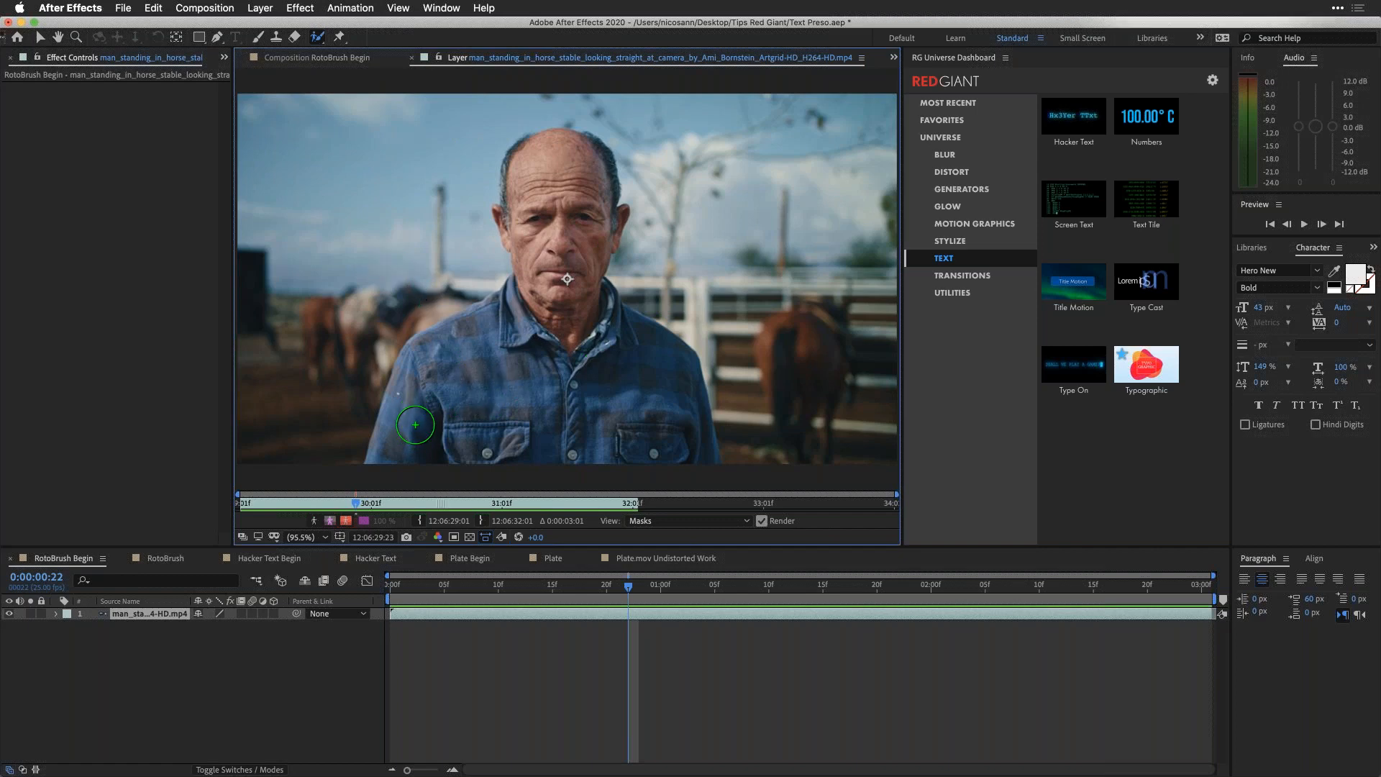
pyautogui.click(422, 417)
pyautogui.moveTo(417, 421)
pyautogui.mouseDown()
pyautogui.moveTo(570, 407)
pyautogui.moveTo(564, 217)
pyautogui.mouseUp()
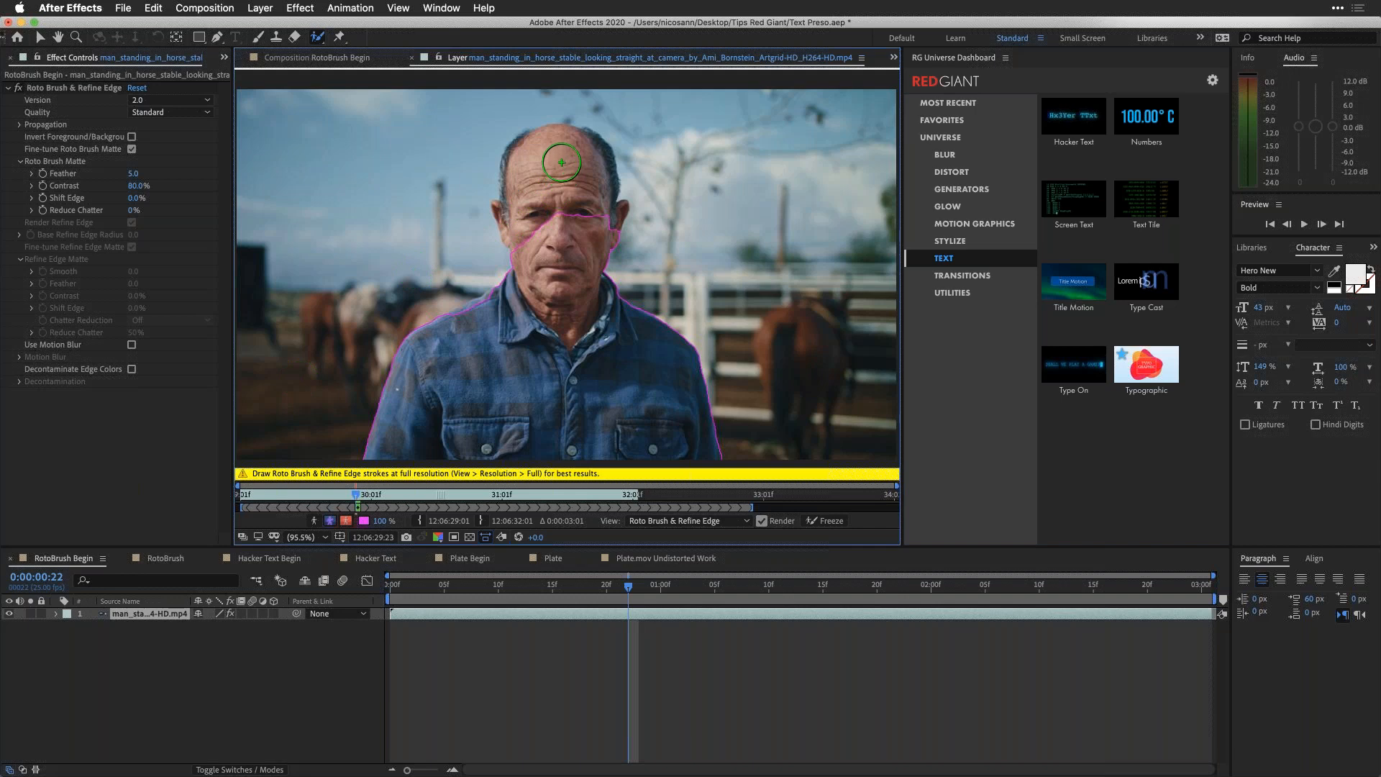
pyautogui.moveTo(561, 159); pyautogui.dragTo(563, 208)
# Step: Touch up the Roto Brush selection along both shoulders of the shirt with a smaller brush
pyautogui.scroll(3, 479, 331)
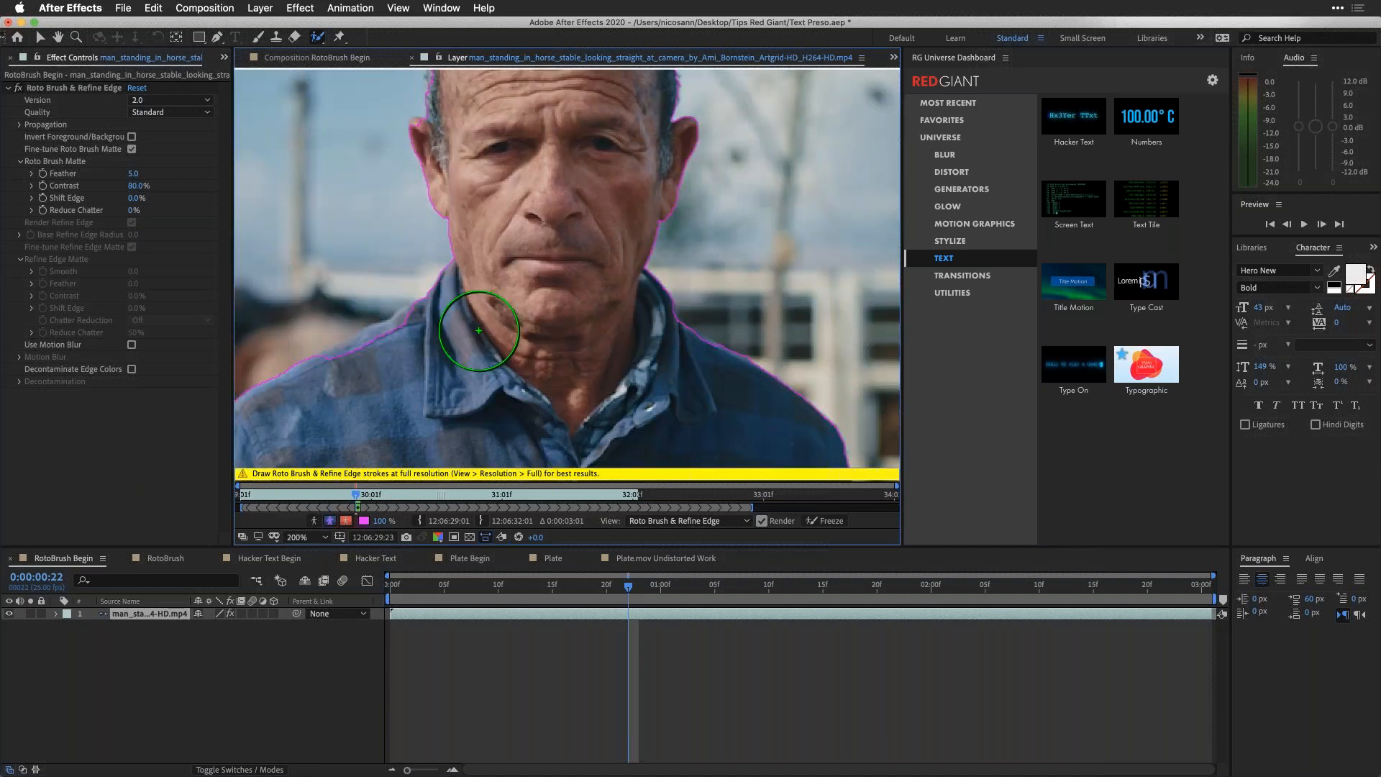
pyautogui.hscroll(-5, 492, 308)
pyautogui.scroll(-3, 492, 308)
pyautogui.moveTo(520, 306)
pyautogui.keyDown('super'); pyautogui.mouseDown()
pyautogui.moveTo(523, 286)
pyautogui.moveTo(536, 377)
pyautogui.mouseUp(); pyautogui.keyUp('super')
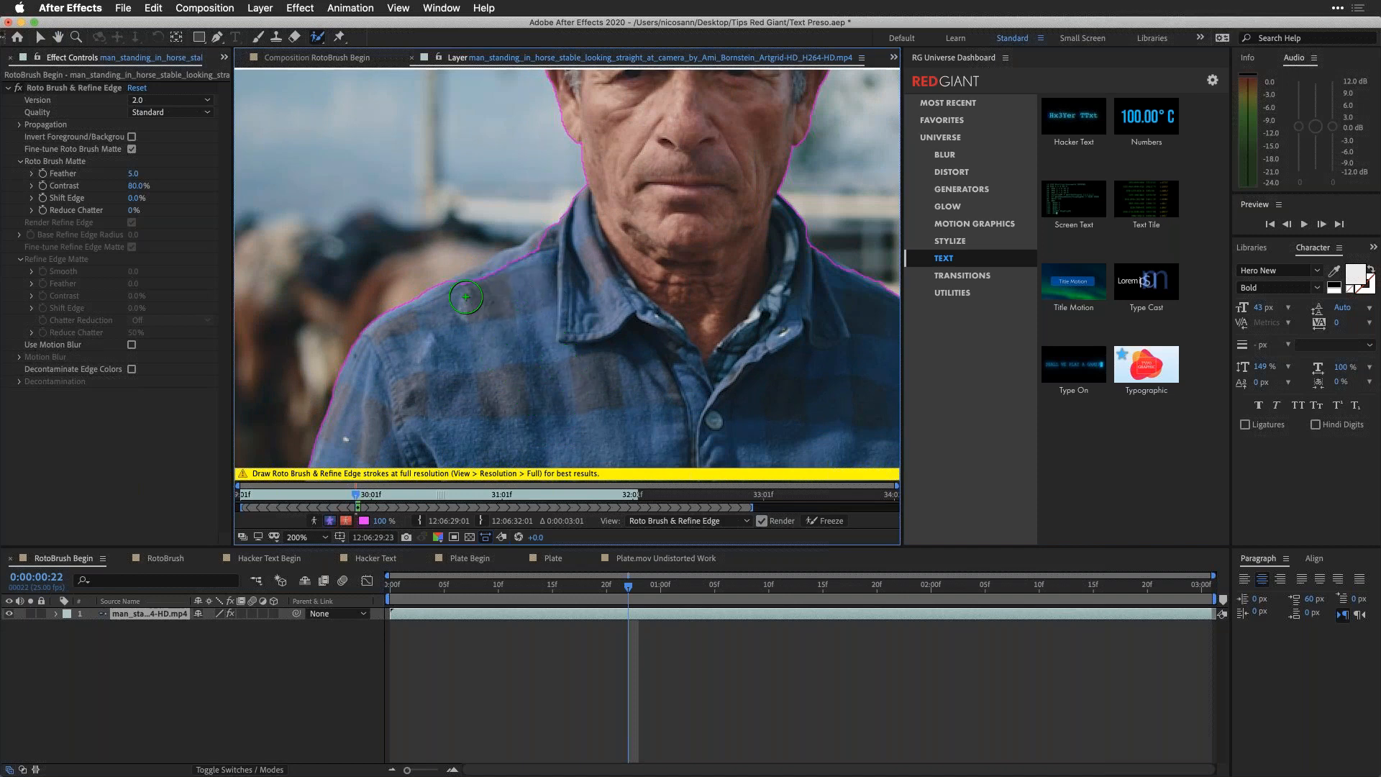
pyautogui.moveTo(463, 292); pyautogui.dragTo(541, 259)
pyautogui.click(831, 274)
# Step: Touch up the Roto Brush selection around the man's temples and the crown of his head with small strokes
pyautogui.press('space')
pyautogui.moveTo(671, 407)
pyautogui.mouseDown()
pyautogui.moveTo(646, 433)
pyautogui.moveTo(588, 637)
pyautogui.mouseUp()
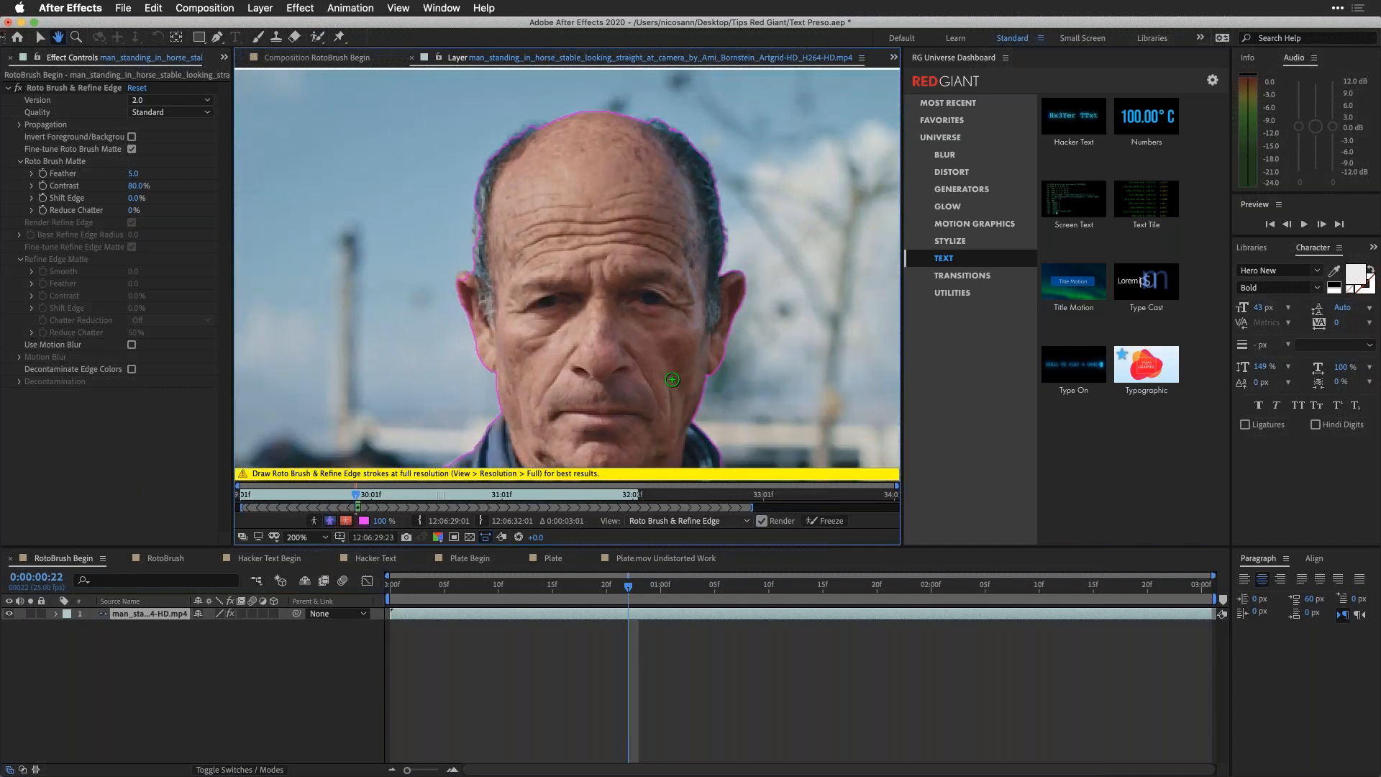
pyautogui.moveTo(483, 245); pyautogui.dragTo(483, 226)
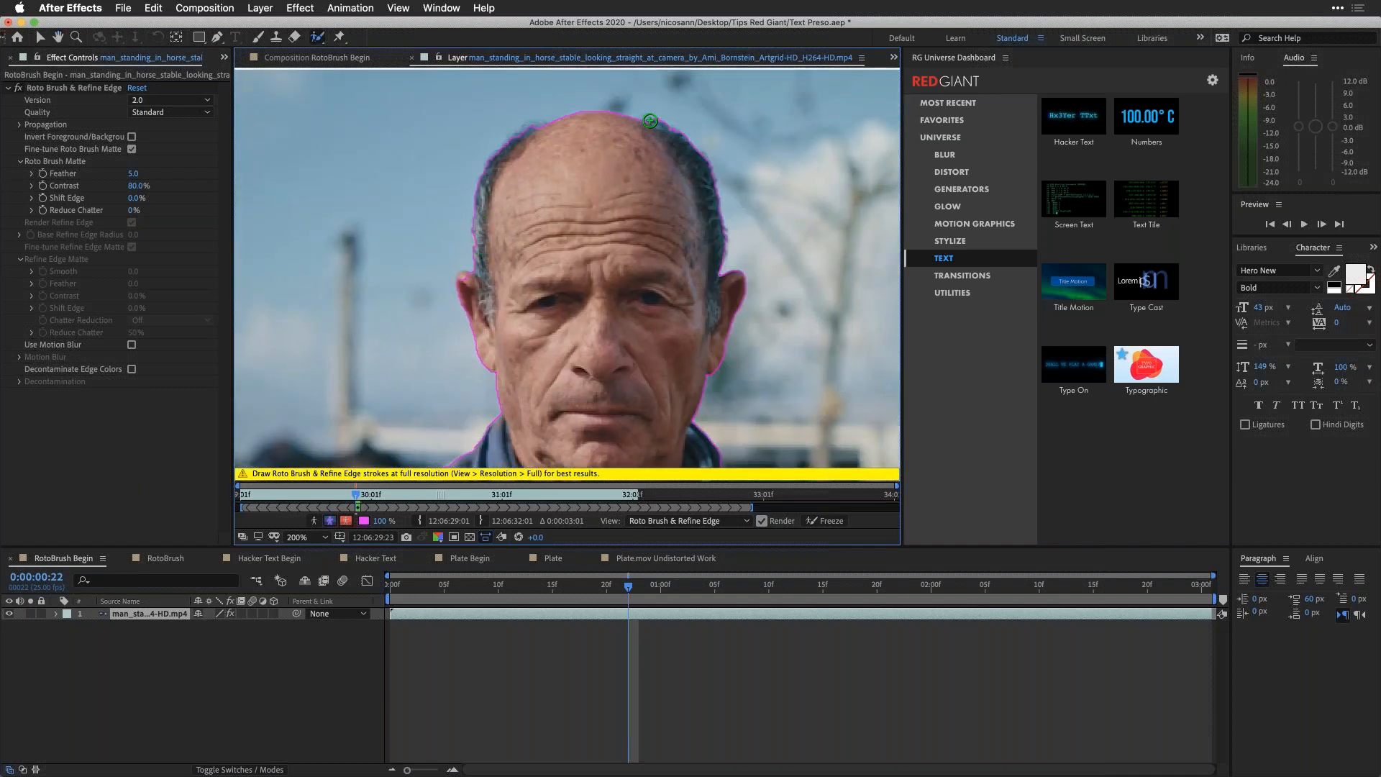
pyautogui.moveTo(655, 124); pyautogui.dragTo(676, 152)
pyautogui.moveTo(518, 142); pyautogui.dragTo(536, 129)
# Step: Display the Roto Brush alpha matte at 50% magnification and step back frame by frame to 0:00:00:17
pyautogui.click(314, 521)
pyautogui.press(',')
pyautogui.press(',')
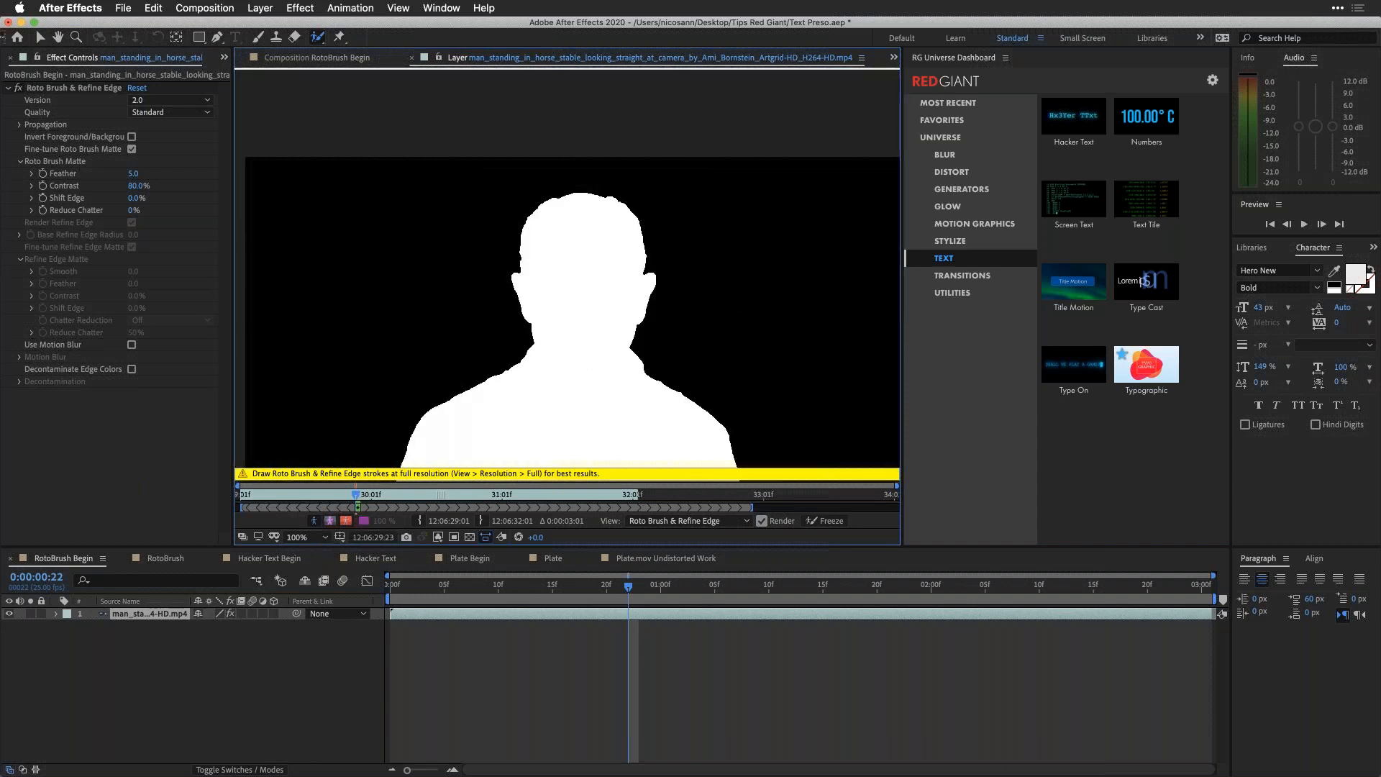
pyautogui.press('.')
pyautogui.press(',')
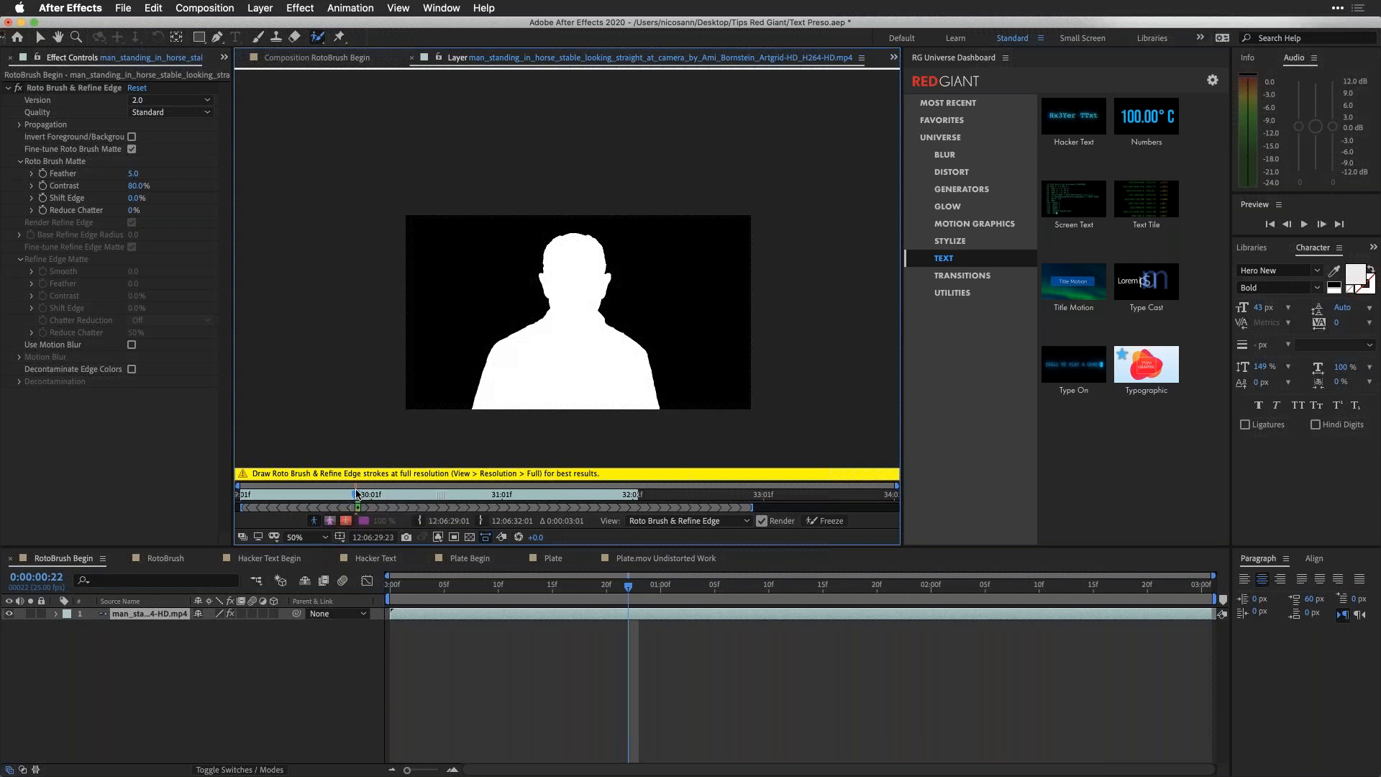
pyautogui.press('pageup')
pyautogui.press('pageup')
pyautogui.press('pageup')
pyautogui.press('pageup')
pyautogui.press('pageup')
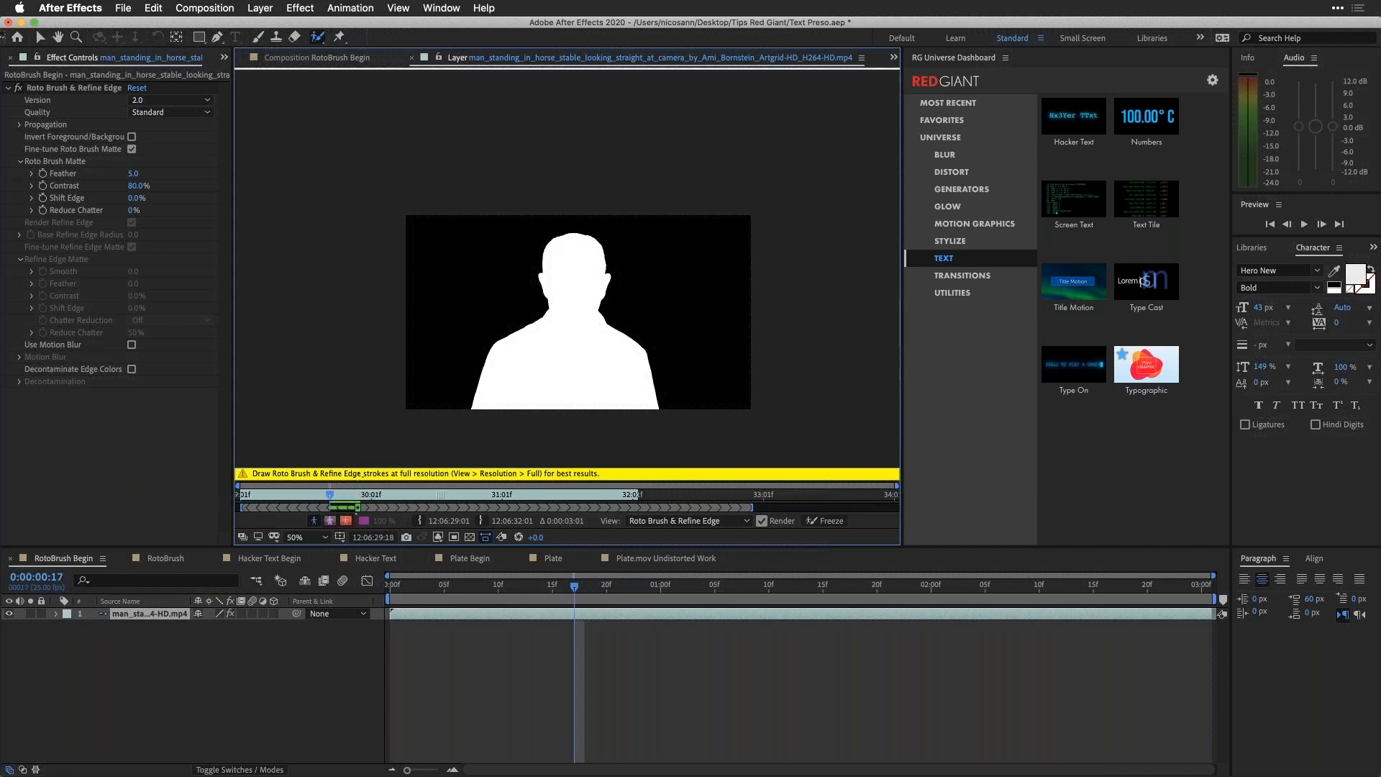
# Step: Replace the matte display with the alpha overlay and step back frame by frame to 0:00:00:07
pyautogui.click(314, 520)
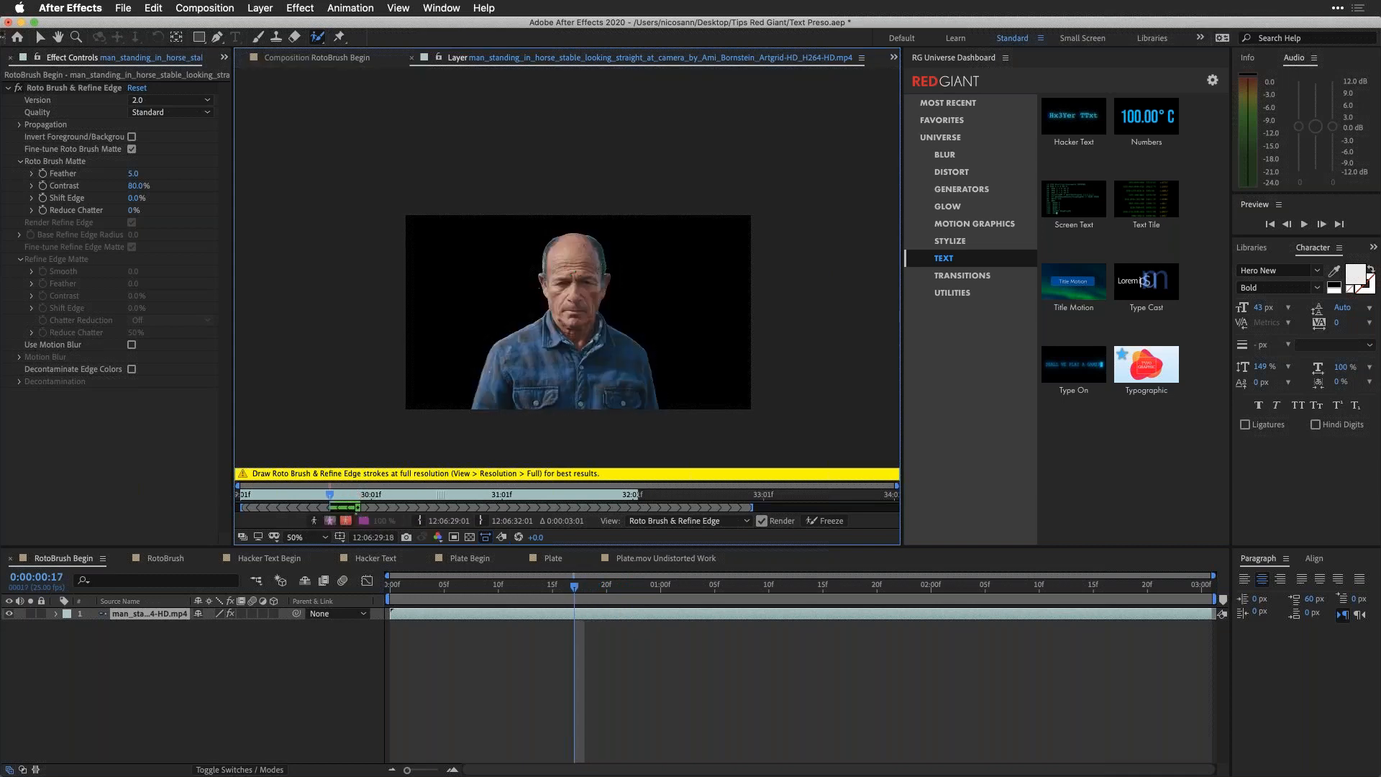
pyautogui.click(345, 522)
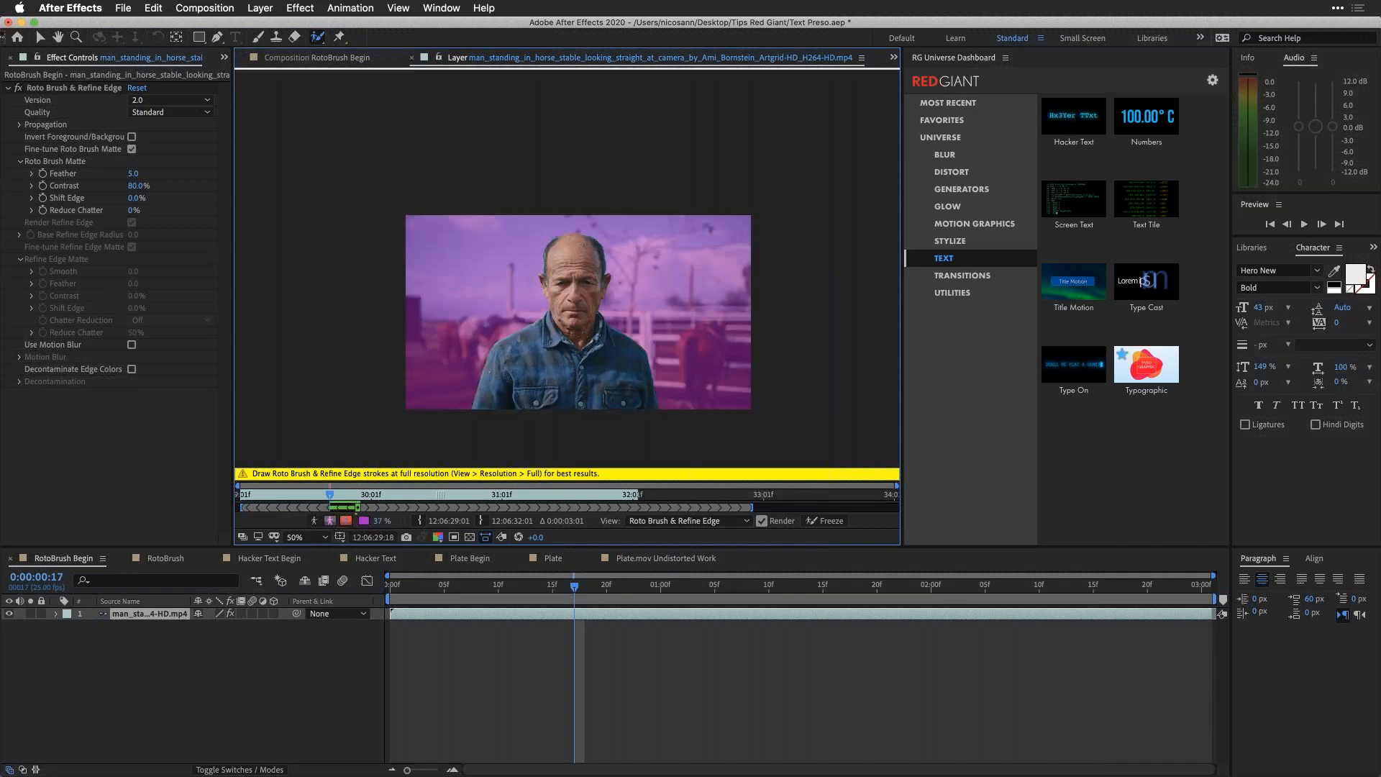
pyautogui.press('pageup')
pyautogui.press('pageup')
pyautogui.press('pageup')
pyautogui.press('pageup')
pyautogui.press('pageup')
pyautogui.press('pageup')
pyautogui.press('pageup')
pyautogui.press('pageup')
pyautogui.press('pageup')
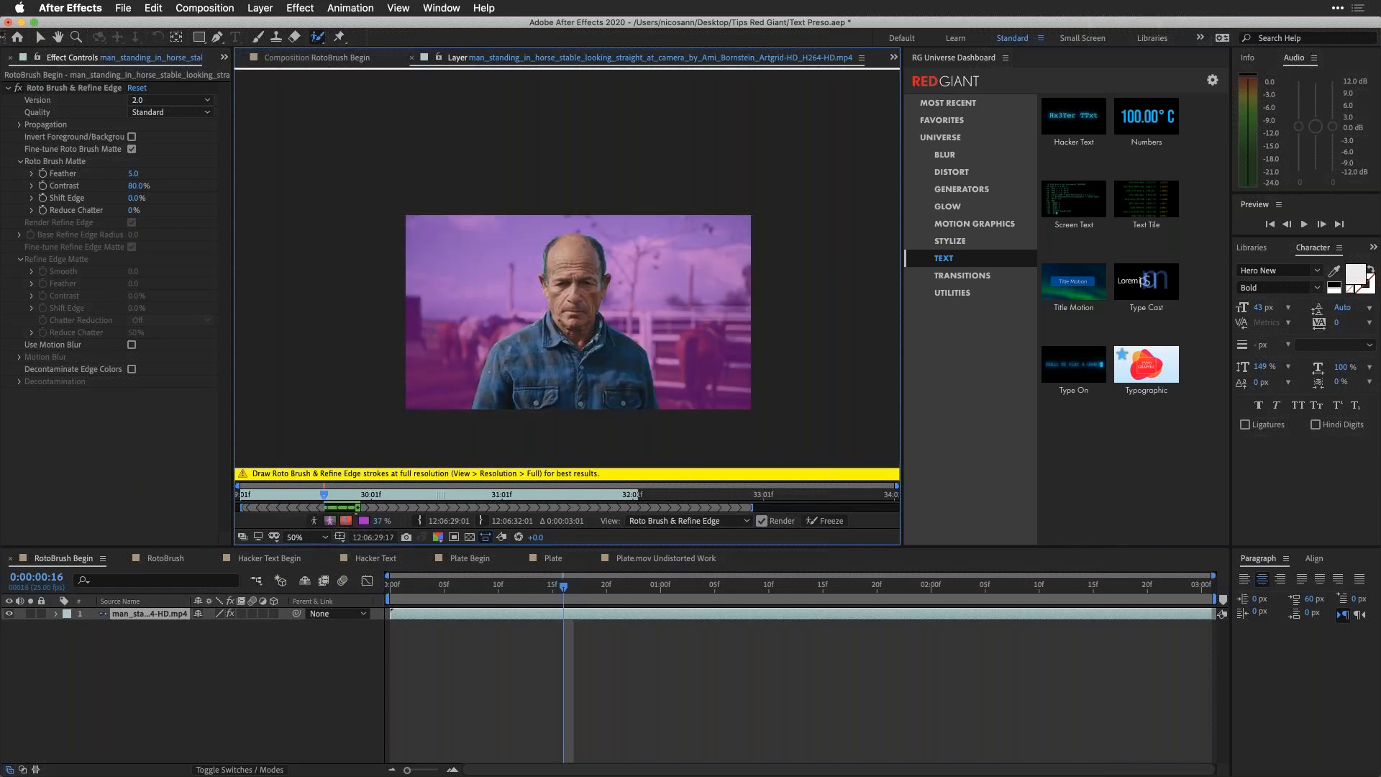
pyautogui.press('pageup')
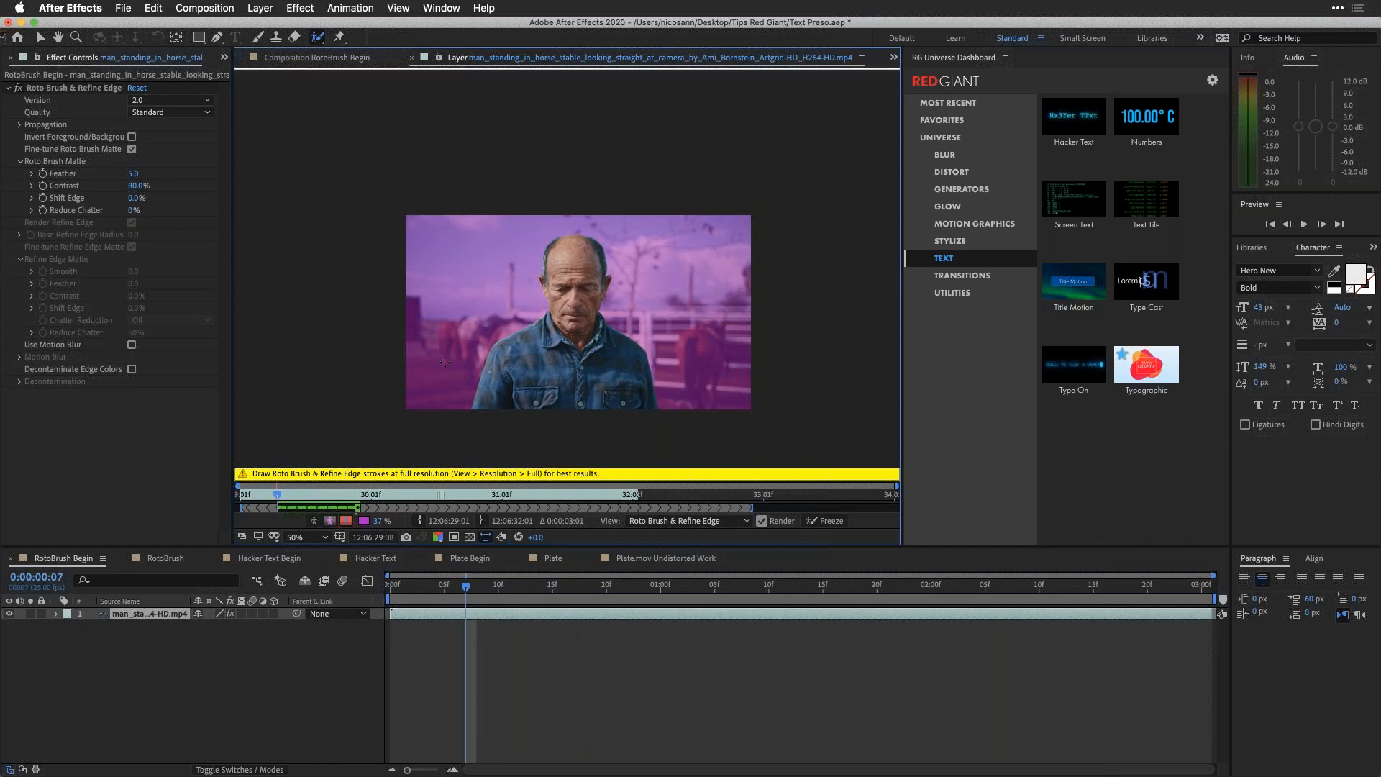
# Step: Show the selection as an alpha boundary and step back to the clip's start to check the propagated outline
pyautogui.click(331, 521)
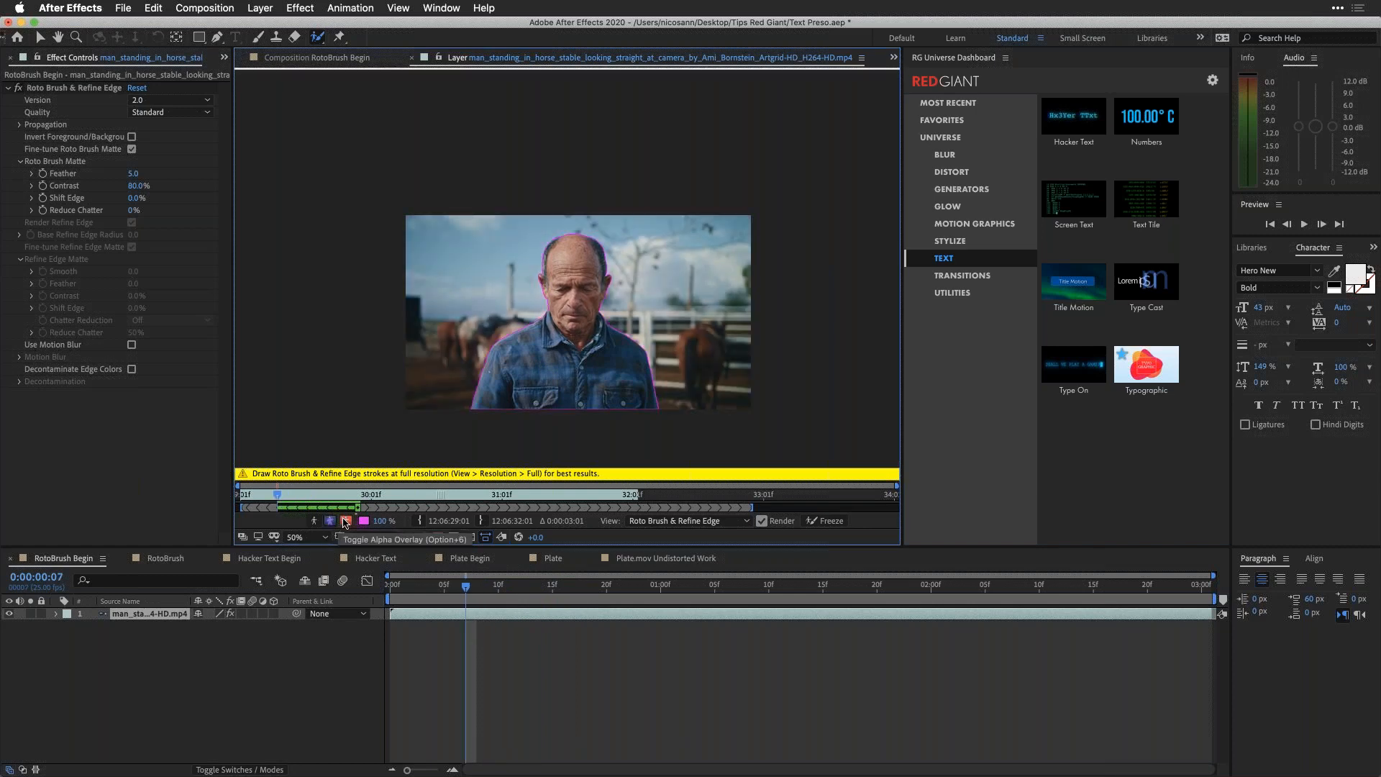
pyautogui.click(330, 520)
pyautogui.click(330, 521)
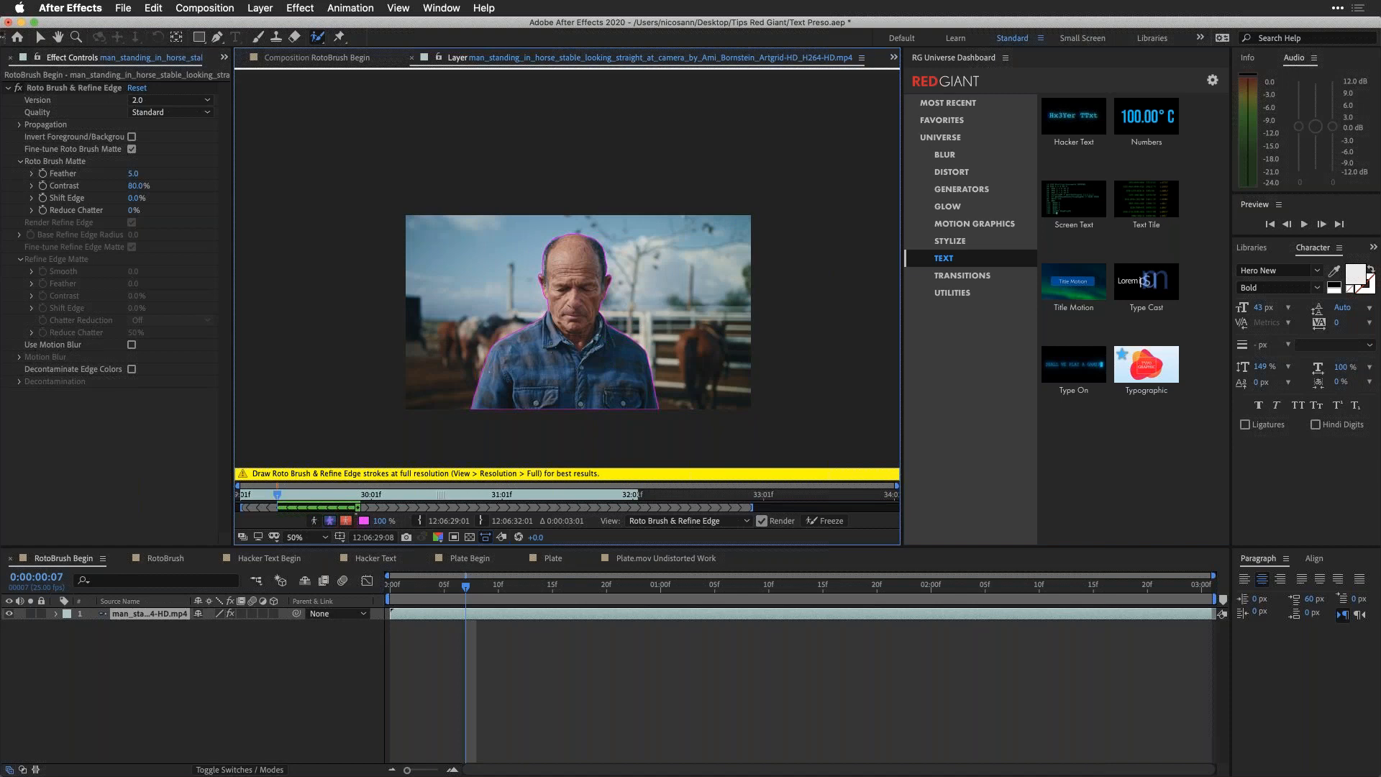
pyautogui.press('pageup')
pyautogui.press('pageup')
pyautogui.press('pageup')
pyautogui.press('pageup')
pyautogui.press('pageup')
pyautogui.press('pageup')
pyautogui.press('pageup')
# Step: Step forward past 0:00:01:07 to propagate the outline beyond the base frame, and return to 0:00:00:22
pyautogui.press('pagedown')
pyautogui.press('pagedown')
pyautogui.press('pagedown')
pyautogui.press('pagedown')
pyautogui.press('pagedown')
pyautogui.press('pagedown')
pyautogui.press('pagedown')
pyautogui.press('pagedown')
pyautogui.press('pagedown')
pyautogui.press('pagedown')
pyautogui.press('pagedown')
pyautogui.press('pagedown')
pyautogui.press('pagedown')
pyautogui.press('pagedown')
pyautogui.press('pagedown')
pyautogui.press('pagedown')
pyautogui.press('pagedown')
pyautogui.press('pagedown')
pyautogui.press('pagedown')
pyautogui.press('pagedown')
pyautogui.press('pagedown')
pyautogui.press('pagedown')
pyautogui.press('pagedown')
pyautogui.press('pagedown')
pyautogui.press('pagedown')
pyautogui.press('pagedown')
pyautogui.press('pagedown')
pyautogui.press('pagedown')
pyautogui.press('pagedown')
pyautogui.press('pagedown')
pyautogui.press('pagedown')
pyautogui.press('pagedown')
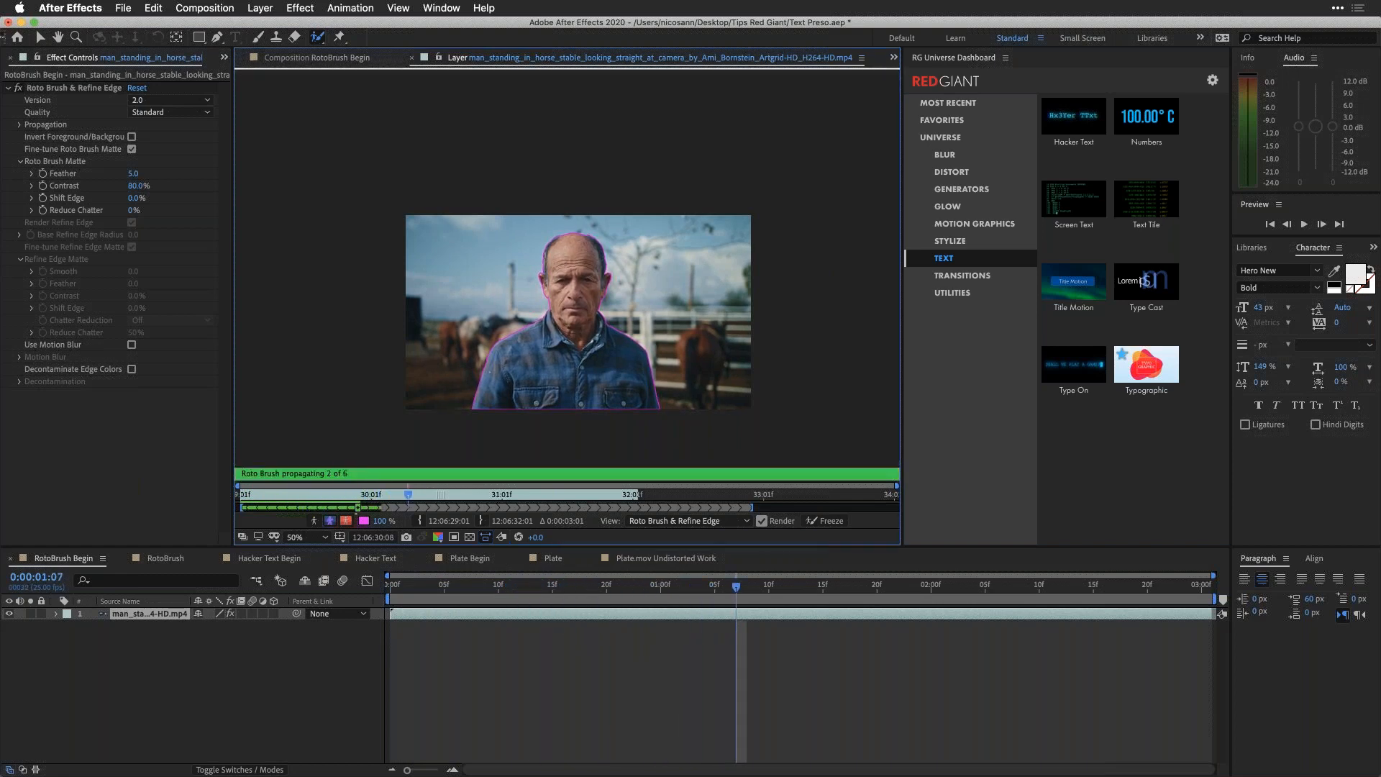
pyautogui.press('pagedown')
pyautogui.press('pagedown')
pyautogui.moveTo(418, 498); pyautogui.dragTo(361, 500)
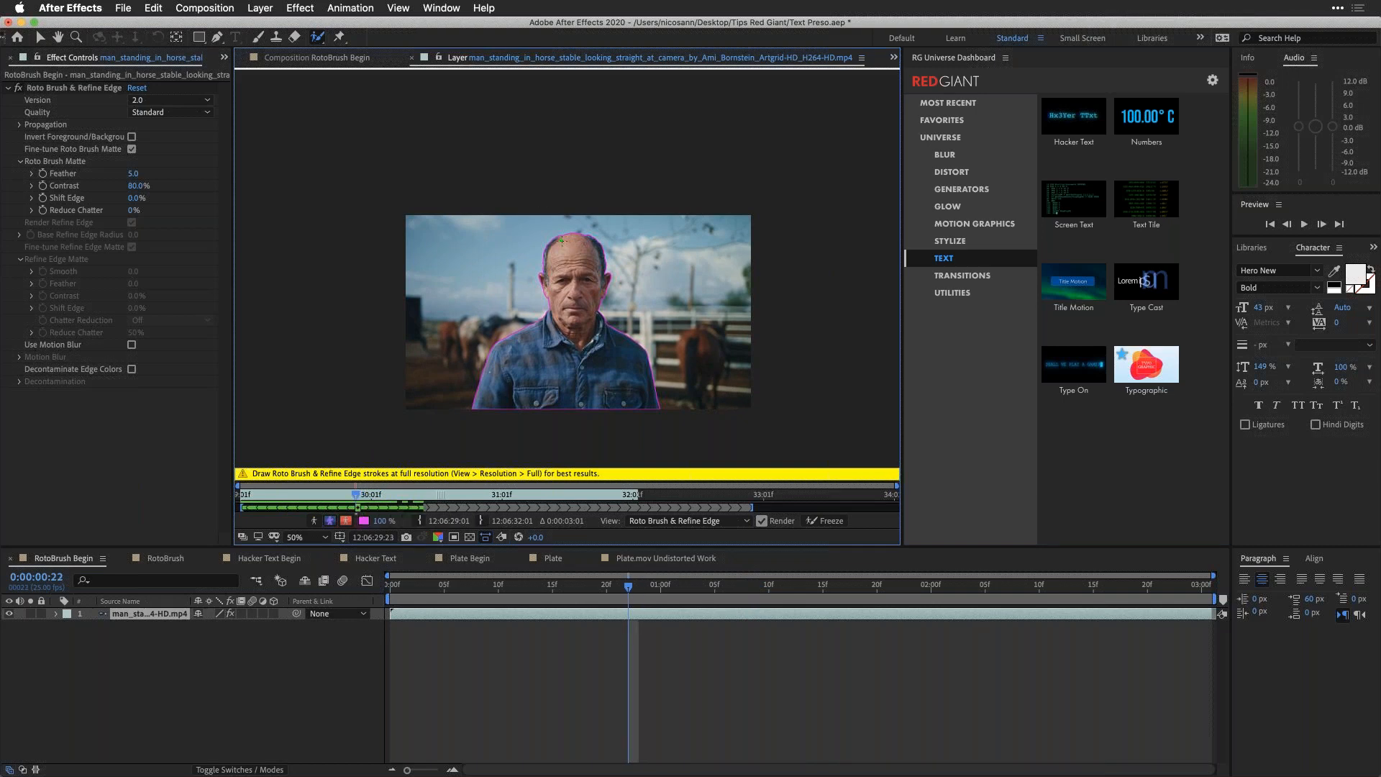
# Step: Fit the frame in the view and paint Refine Edge strokes along the hair around both sides of the man's head
pyautogui.scroll(-7, 562, 241)
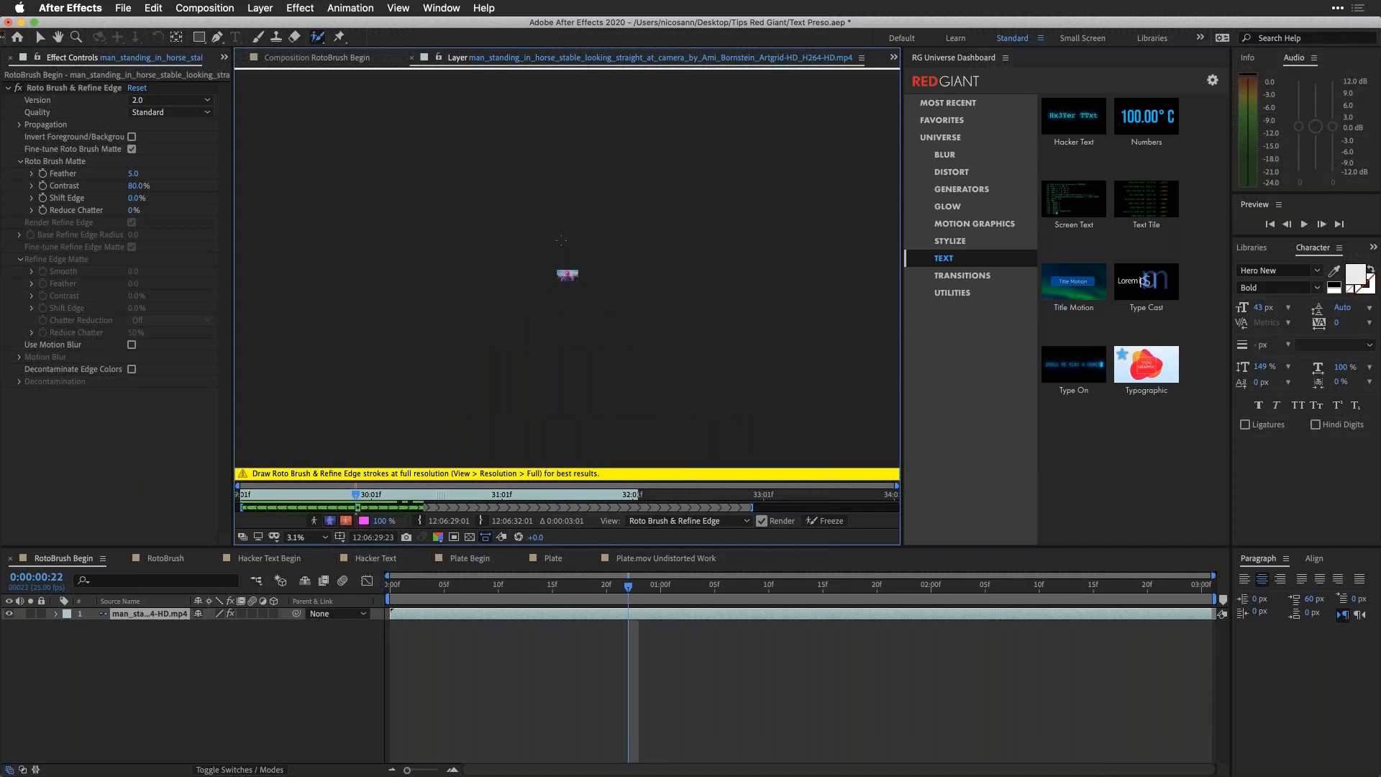
pyautogui.hotkey('shift', '/')
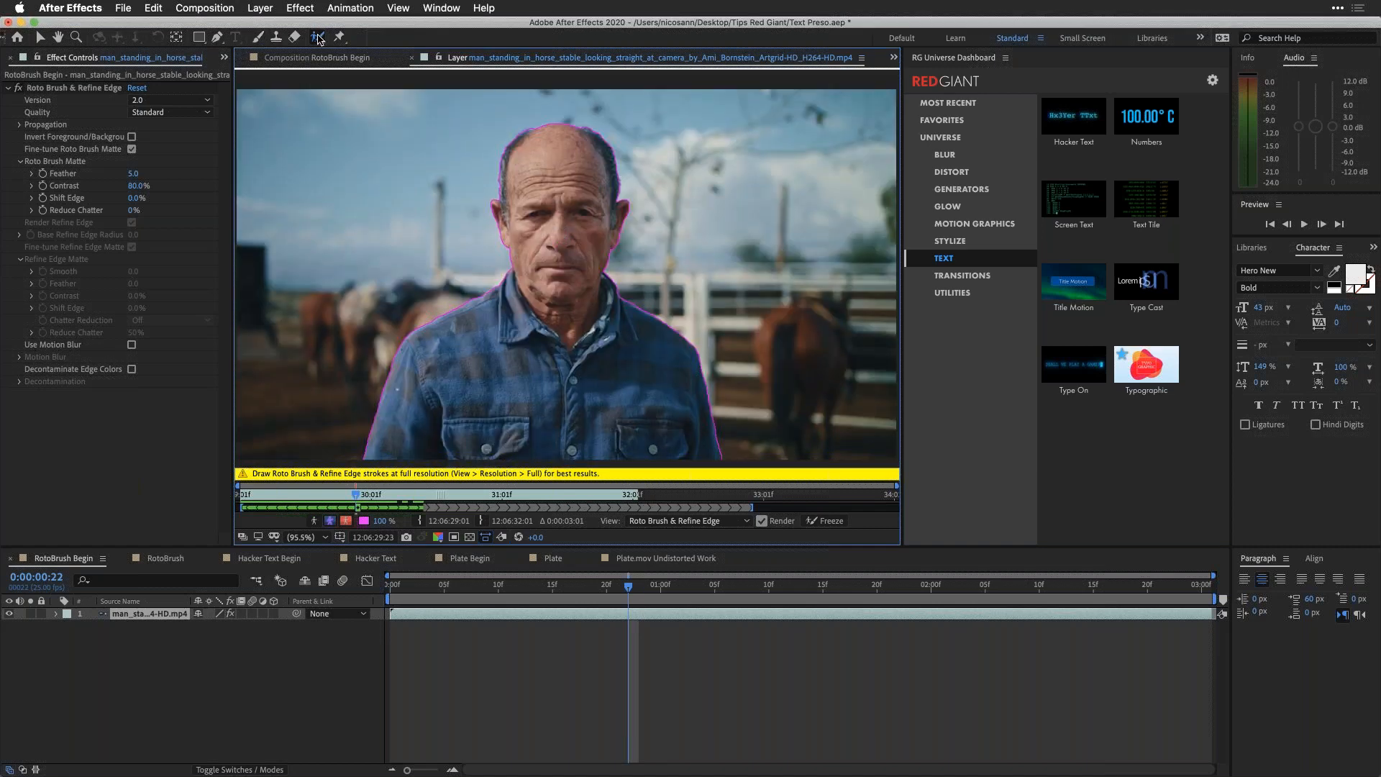
pyautogui.moveTo(319, 39); pyautogui.dragTo(380, 54)
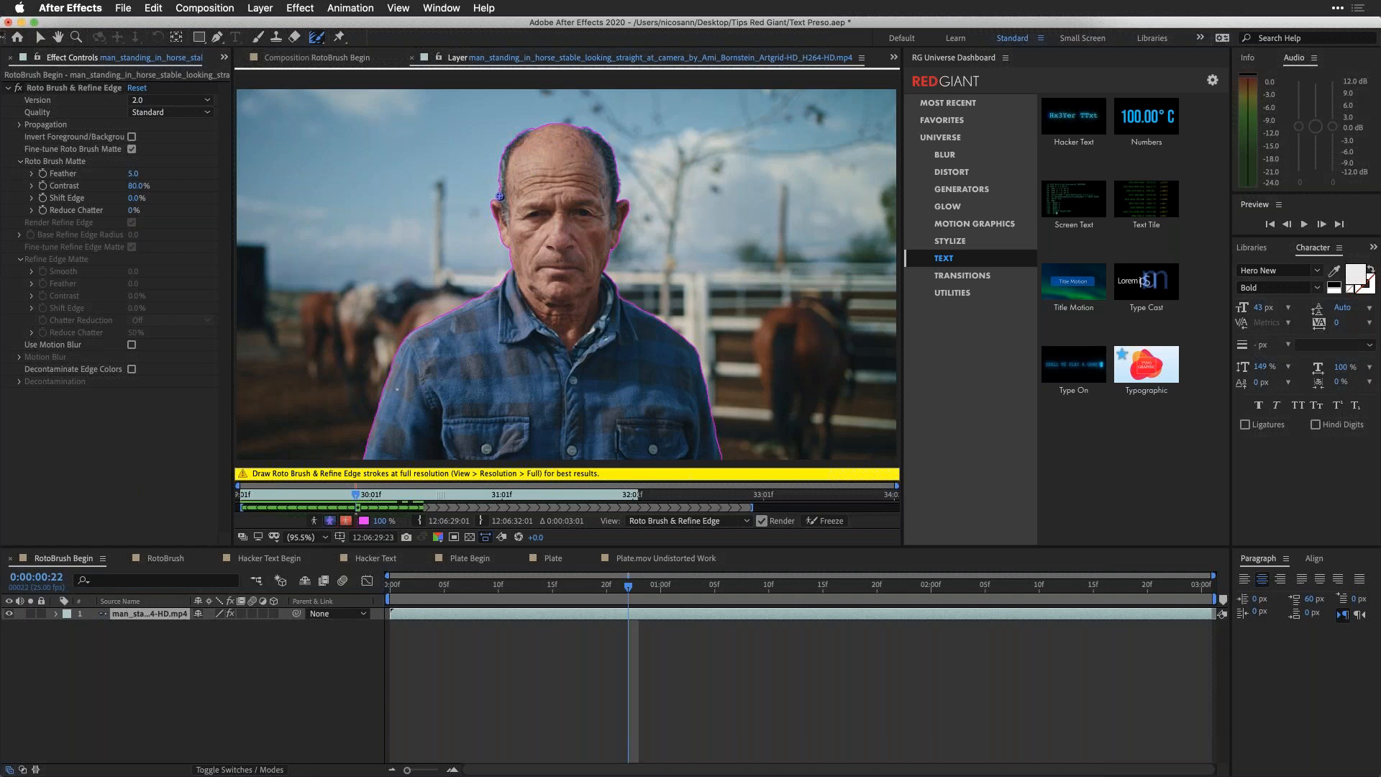
pyautogui.moveTo(499, 196)
pyautogui.mouseDown()
pyautogui.moveTo(529, 128)
pyautogui.moveTo(602, 137)
pyautogui.moveTo(619, 197)
pyautogui.mouseUp()
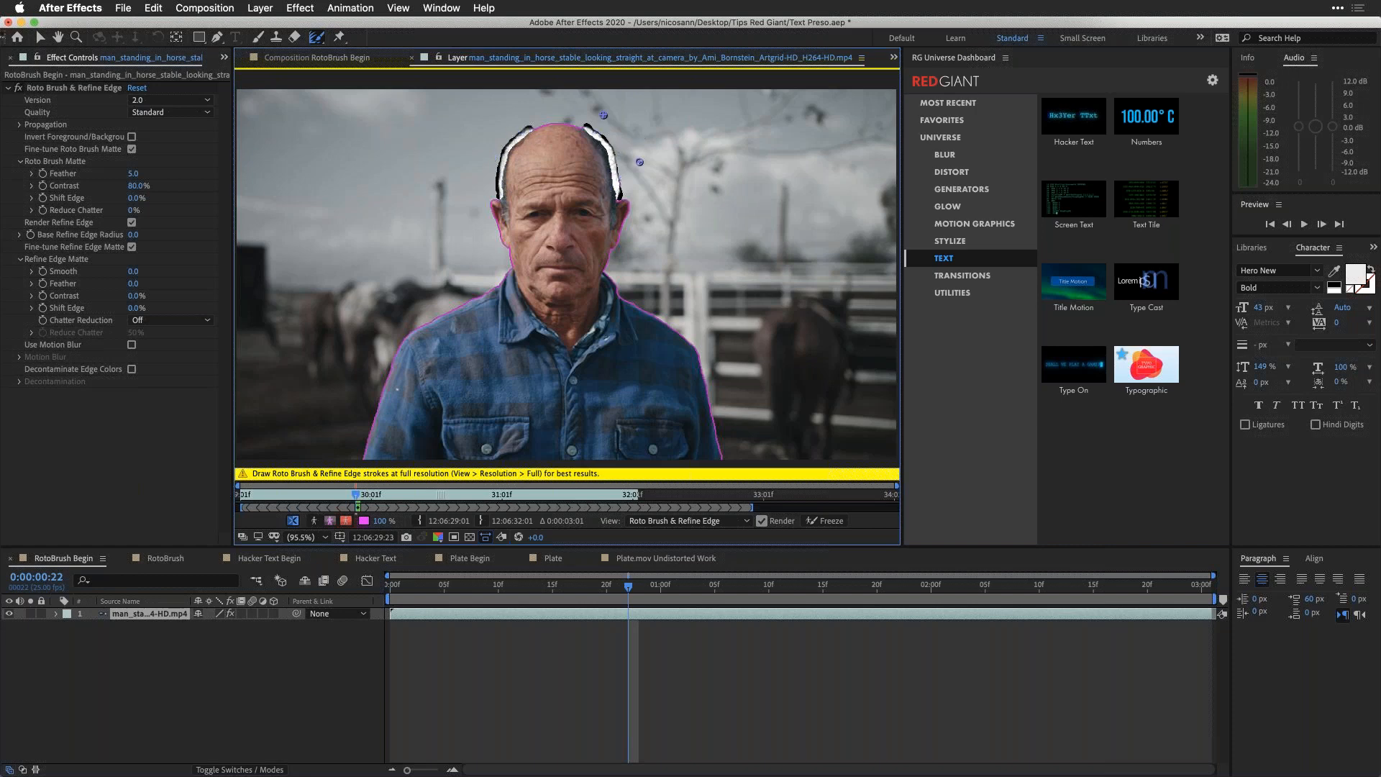
# Step: Propagate the Roto Brush and Refine Edge selection from the clip's first frame to its end, and freeze it
pyautogui.click(349, 495)
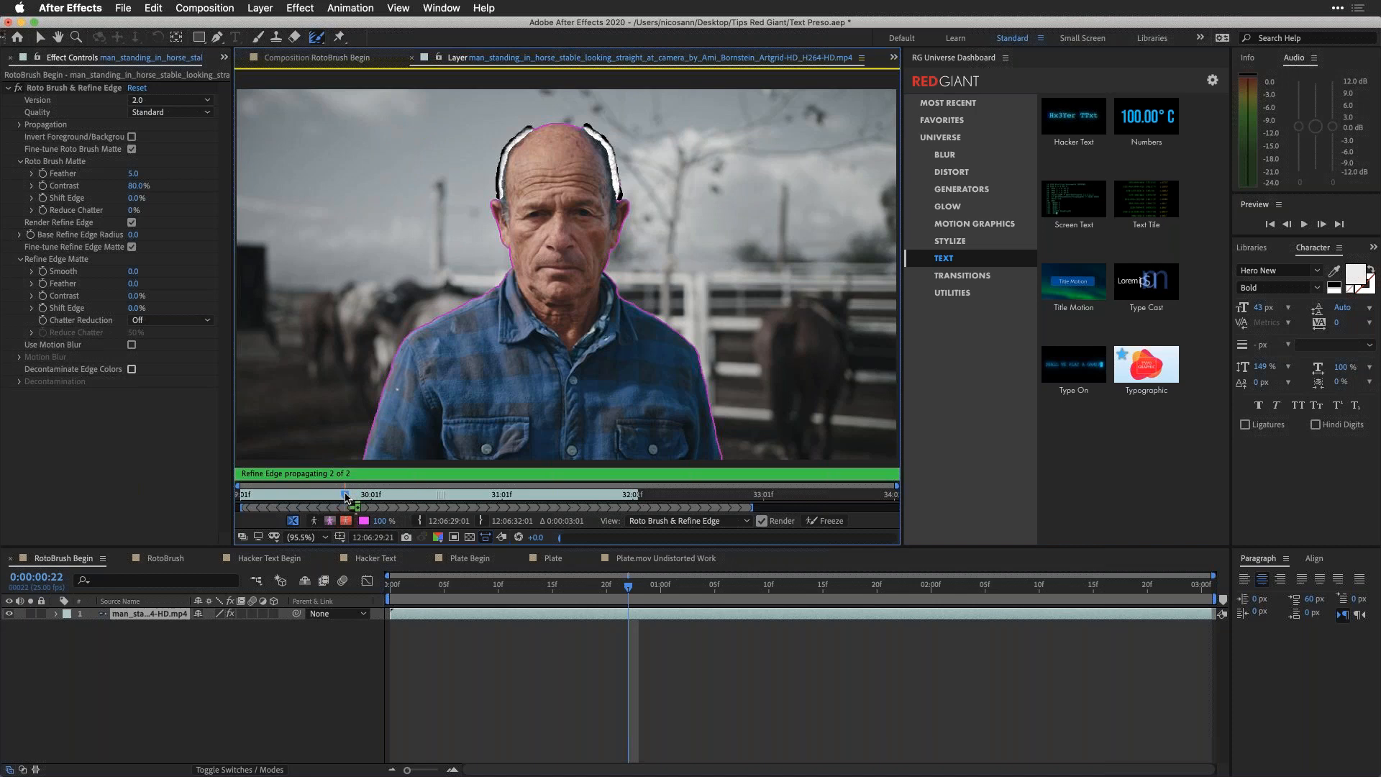
pyautogui.click(327, 496)
pyautogui.moveTo(327, 498); pyautogui.dragTo(243, 497)
pyautogui.press('space')
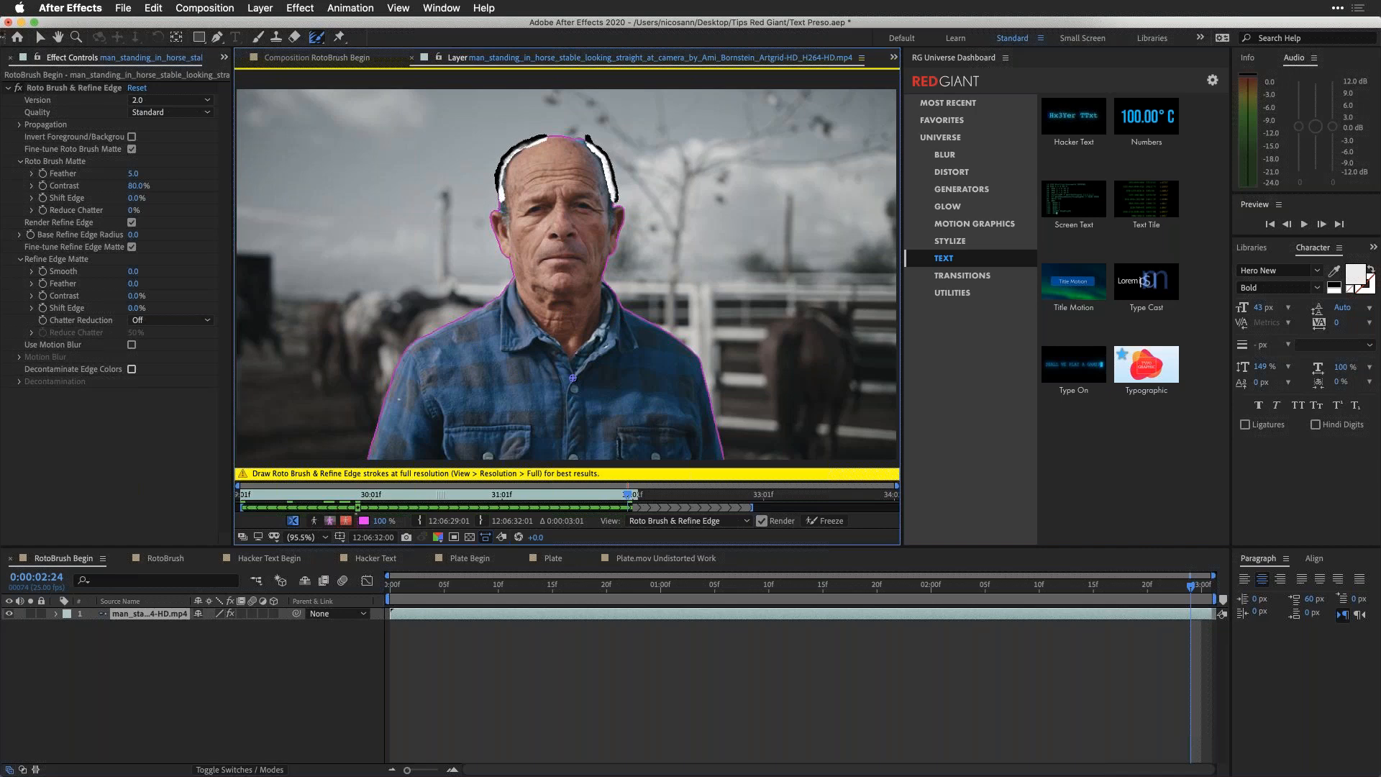
pyautogui.click(827, 520)
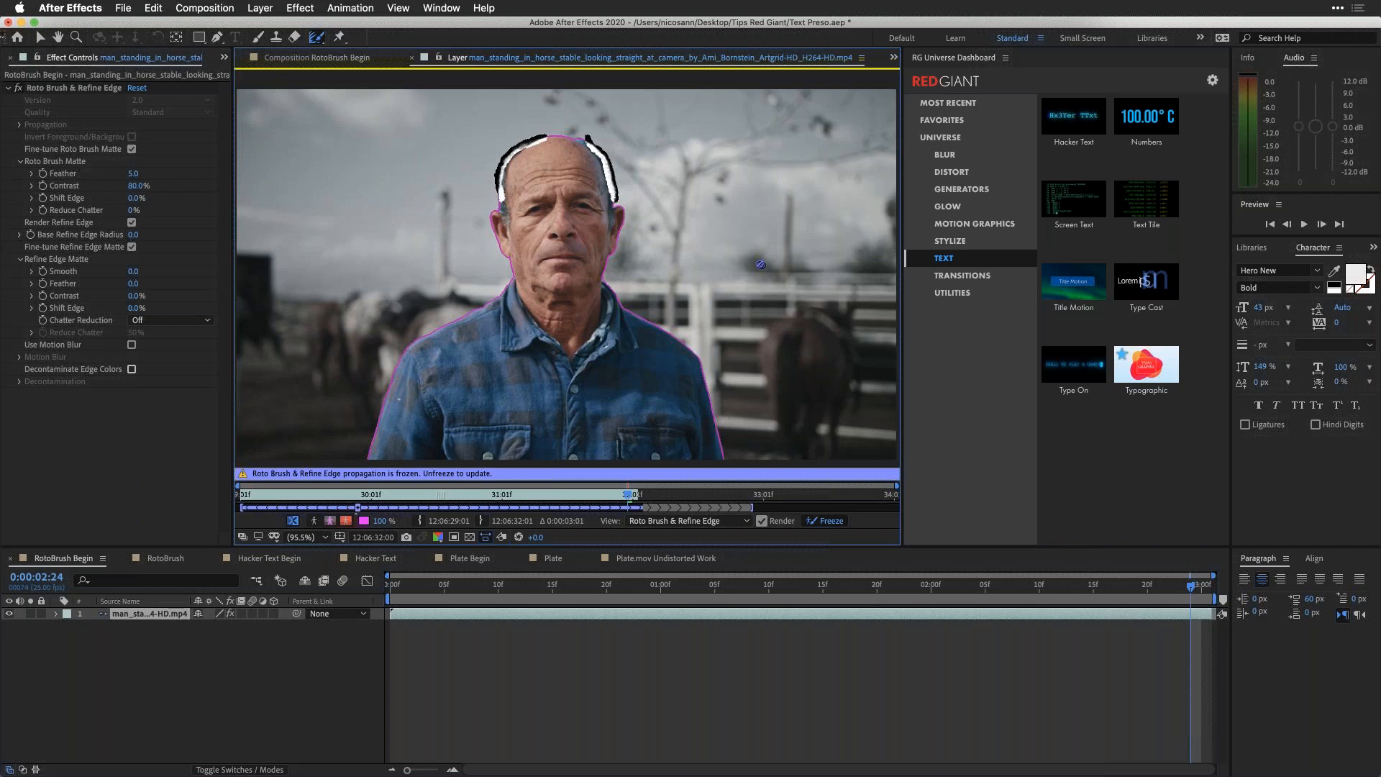
# Step: Check the frozen alpha matte from 0:00:00:22 to 0:00:02:17, and return to the RotoBrush Begin composition view
pyautogui.click(358, 495)
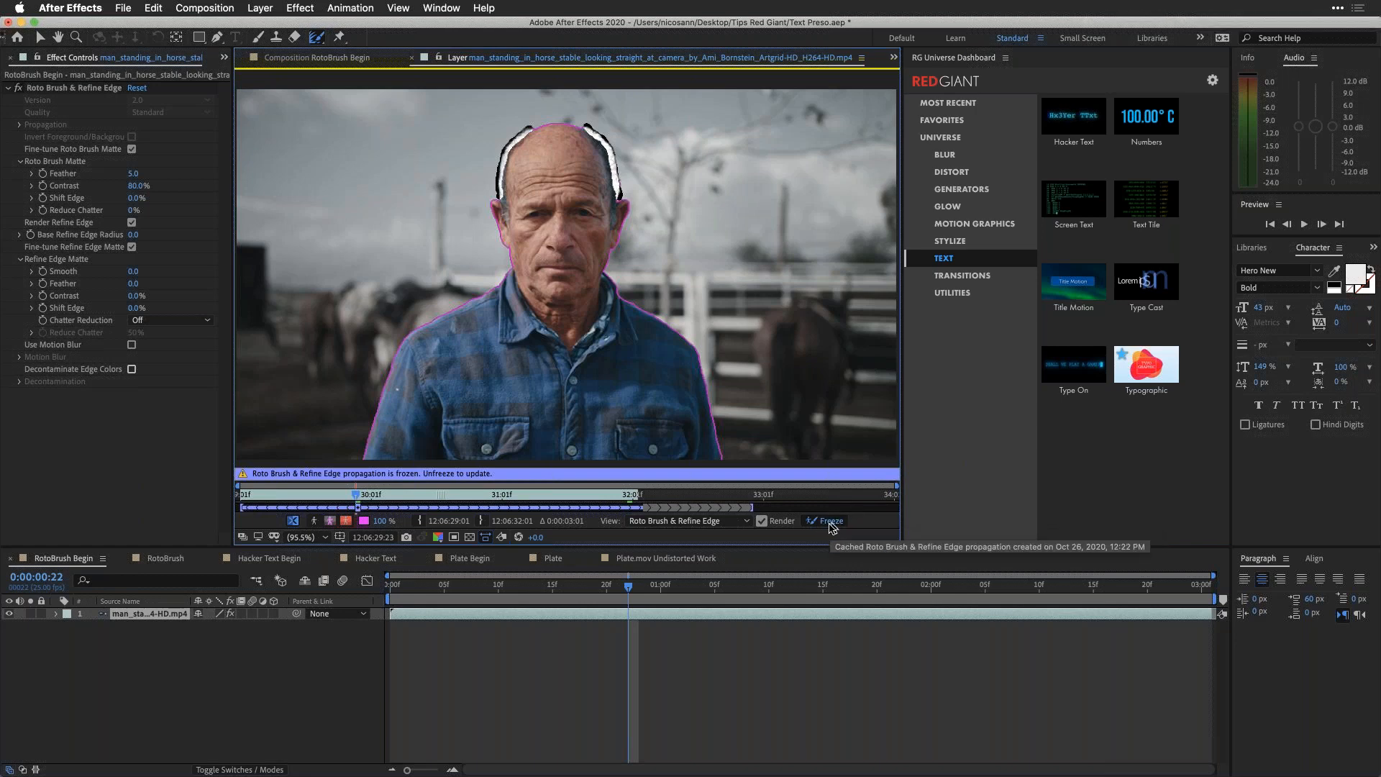
pyautogui.click(314, 520)
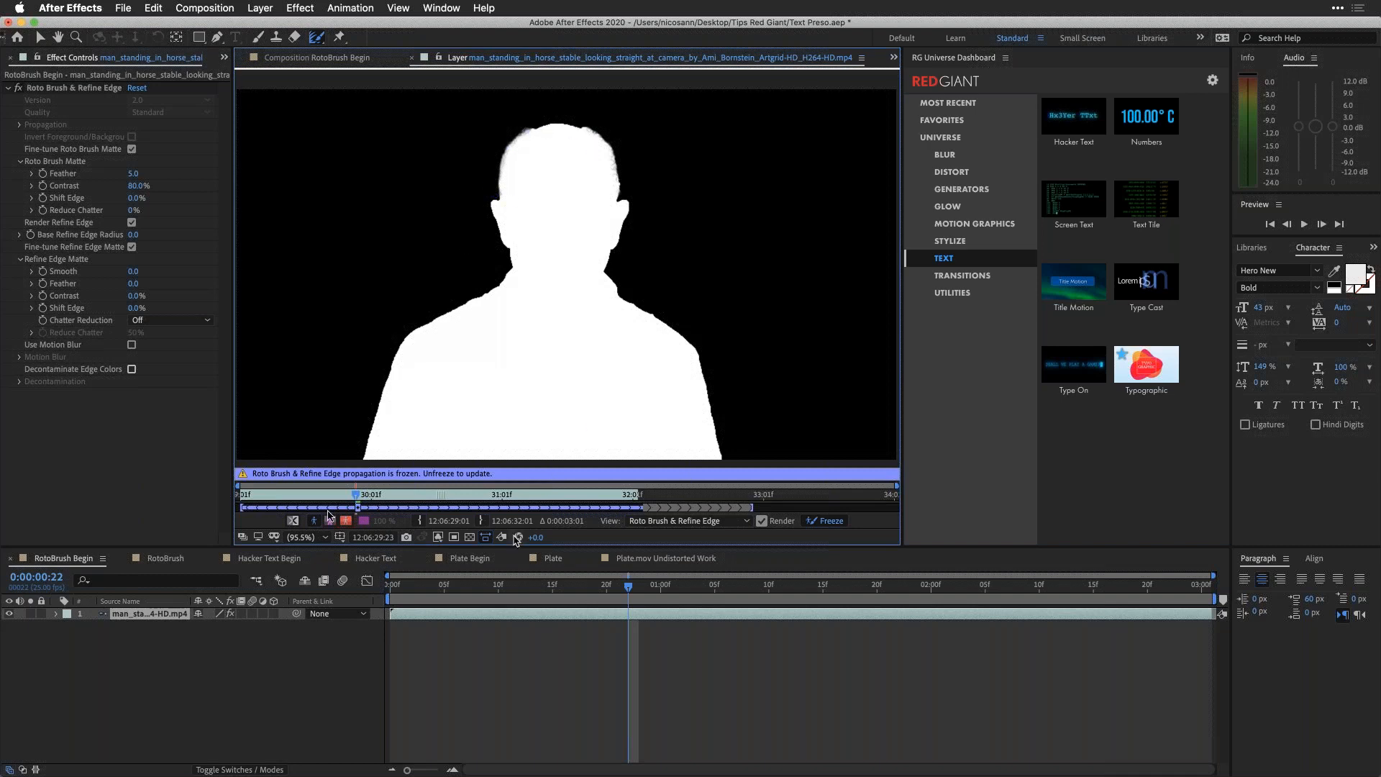
pyautogui.moveTo(354, 496); pyautogui.dragTo(588, 501)
pyautogui.click(324, 58)
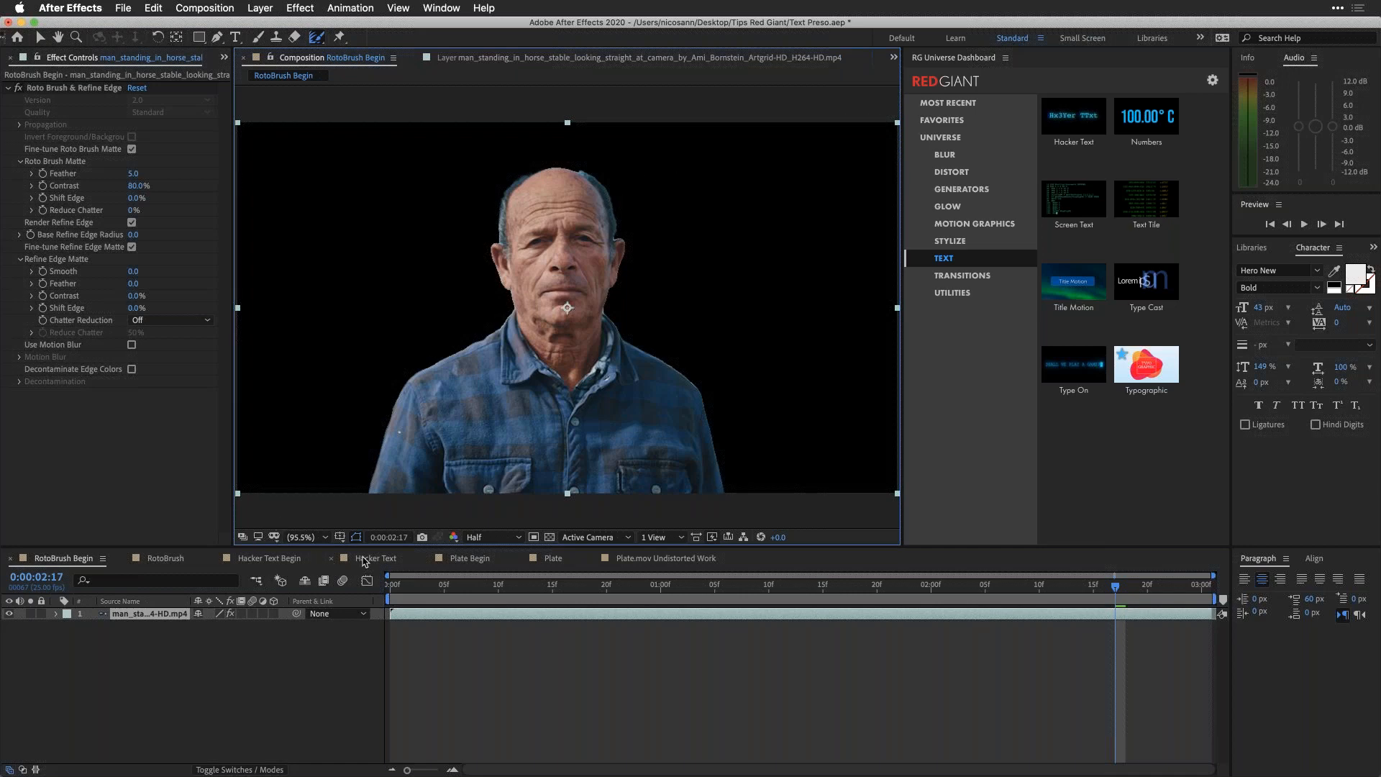
# Step: Set the Roto Brush matte's Feather to 9 and the Refine Edge matte's Chatter Reduction to Smoother (Slower)
pyautogui.moveTo(477, 24); pyautogui.dragTo(525, 22)
pyautogui.moveTo(266, 25); pyautogui.dragTo(218, 24)
pyautogui.moveTo(139, 175); pyautogui.dragTo(144, 173)
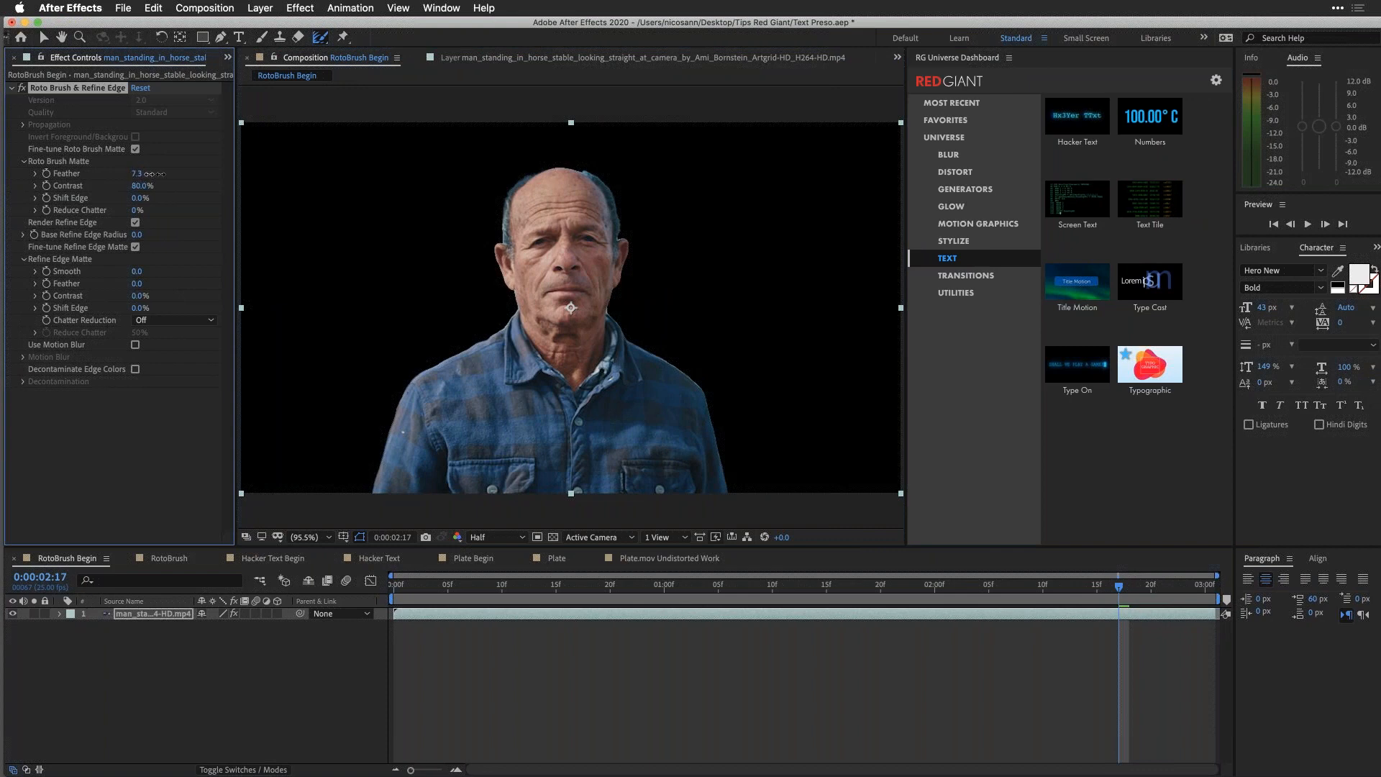
pyautogui.click(146, 319)
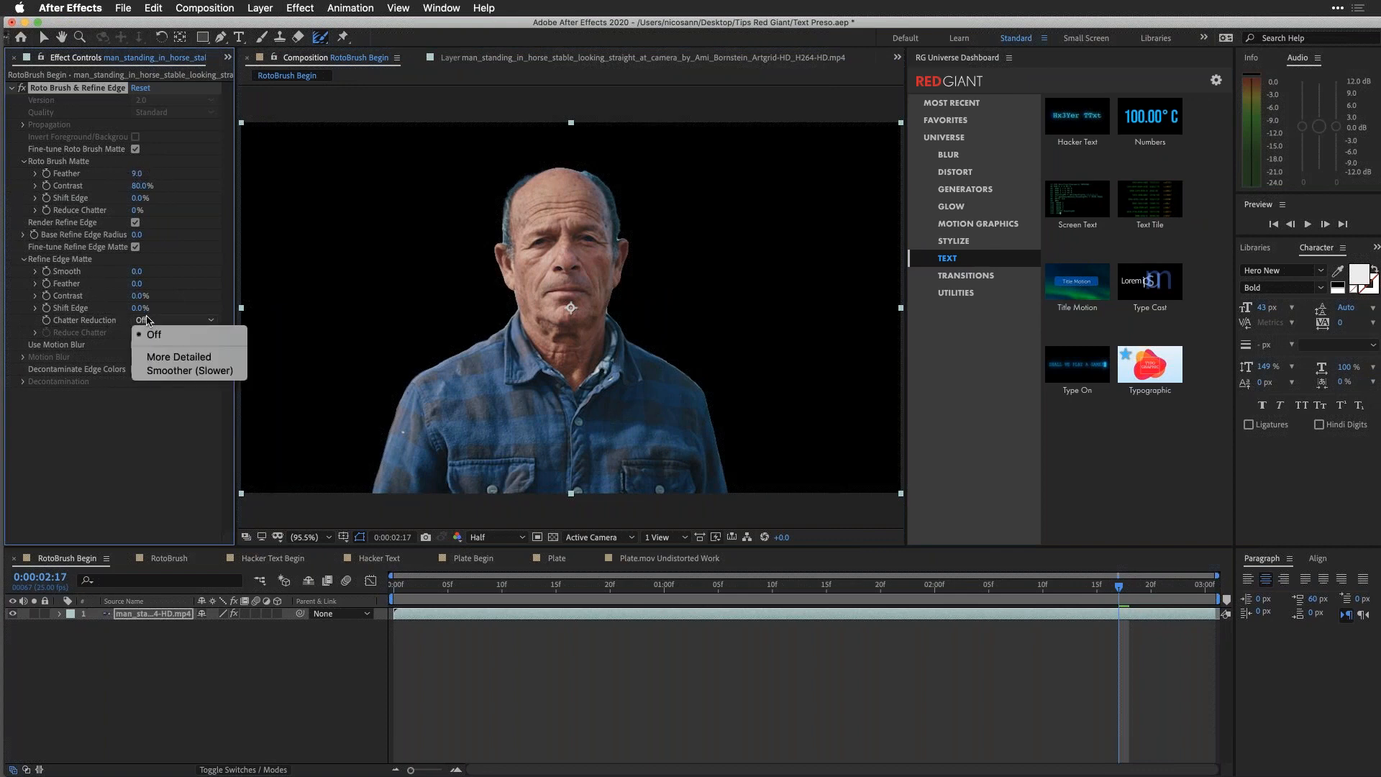
pyautogui.click(192, 371)
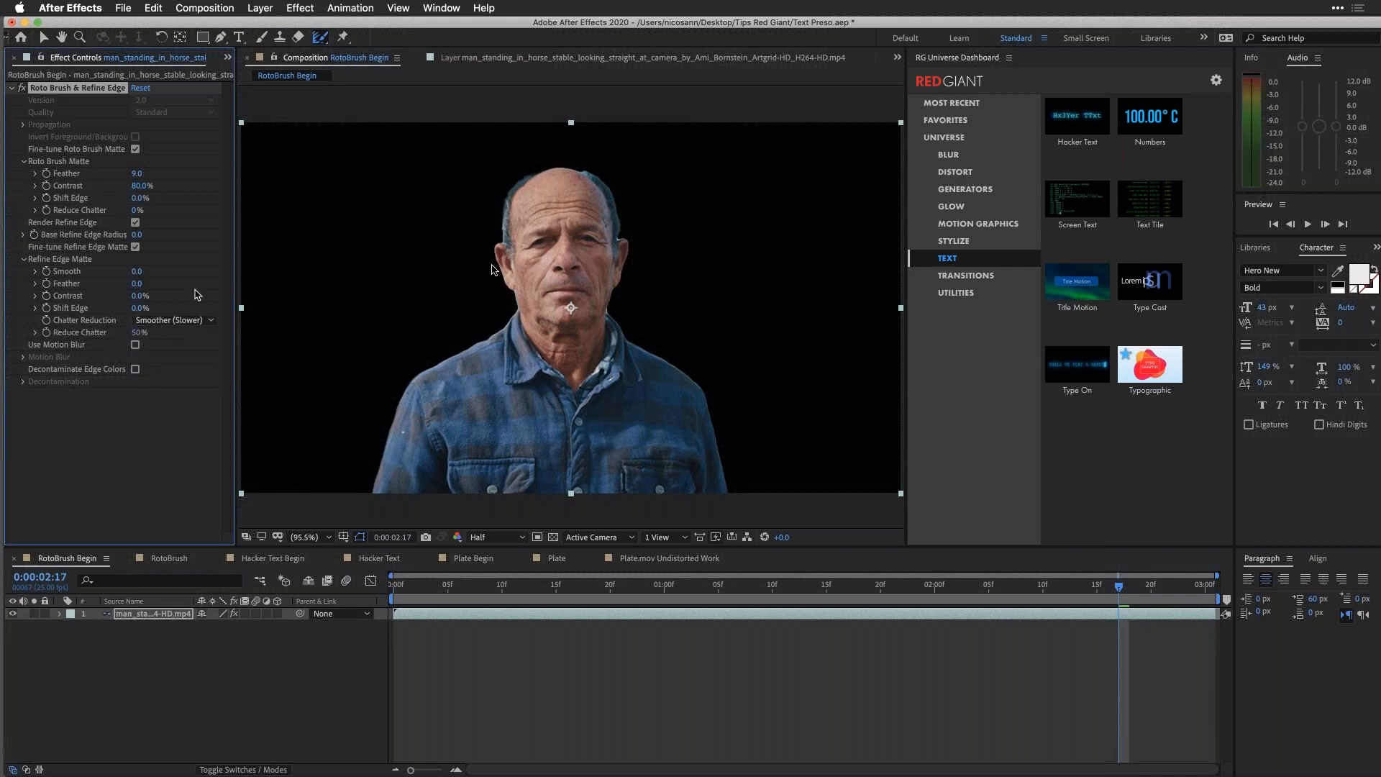
# Step: Raise the Refine Edge matte's Reduce Chatter to 211%, and enable Decontaminate Edge Colors and Use Motion Blur
pyautogui.moveTo(138, 332); pyautogui.dragTo(256, 333)
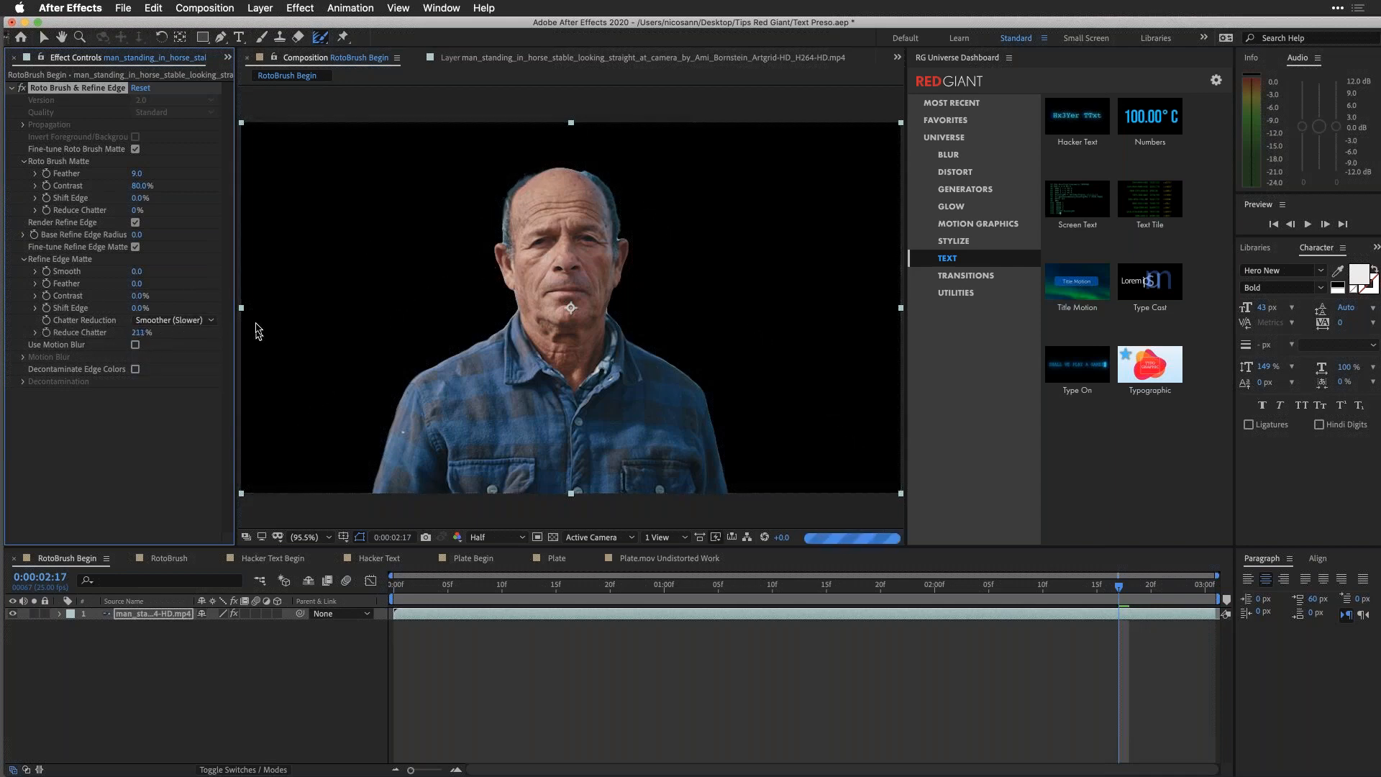
pyautogui.click(135, 370)
pyautogui.click(136, 345)
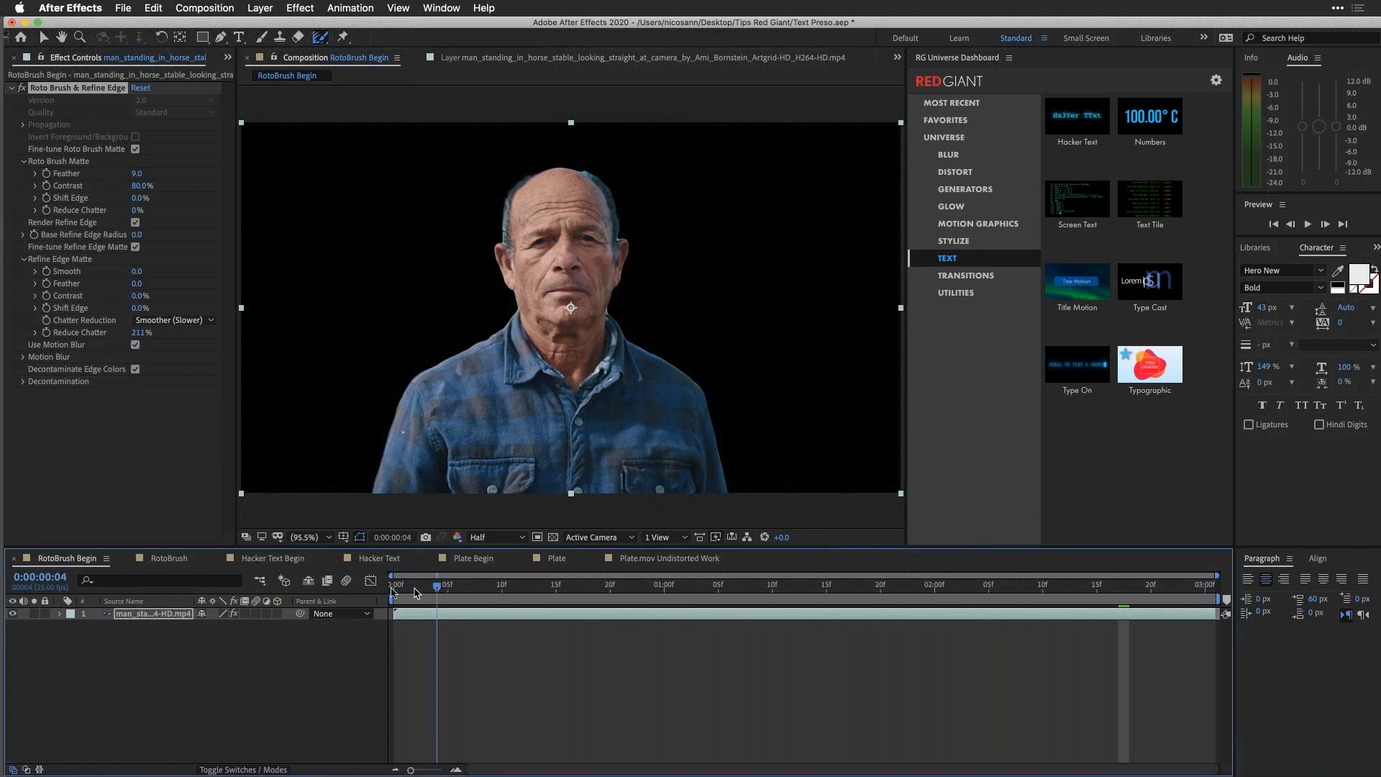
# Step: At the first frame, duplicate the clip layer and remove the Roto Brush & Refine Edge effect from the lower copy
pyautogui.click(395, 586)
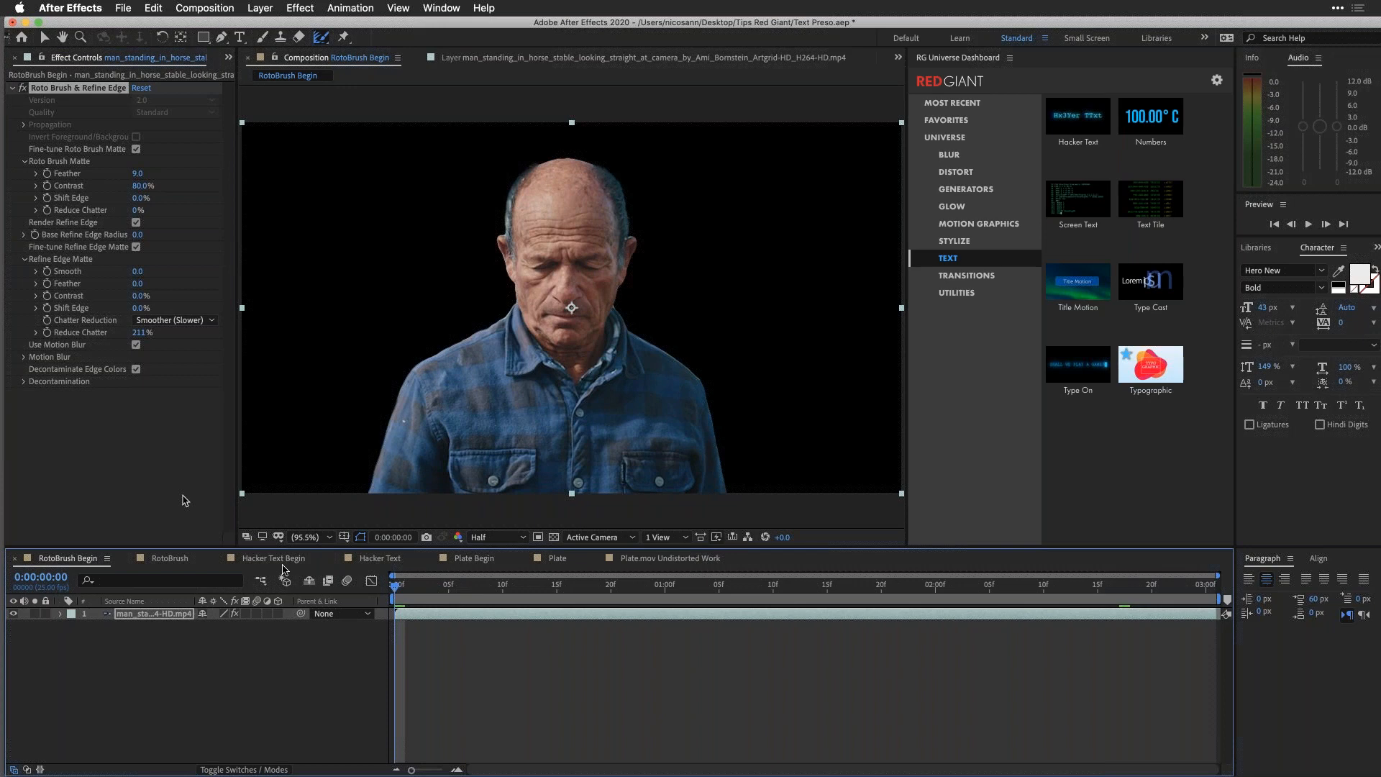
pyautogui.click(132, 616)
pyautogui.hotkey('ctrl', 'd')
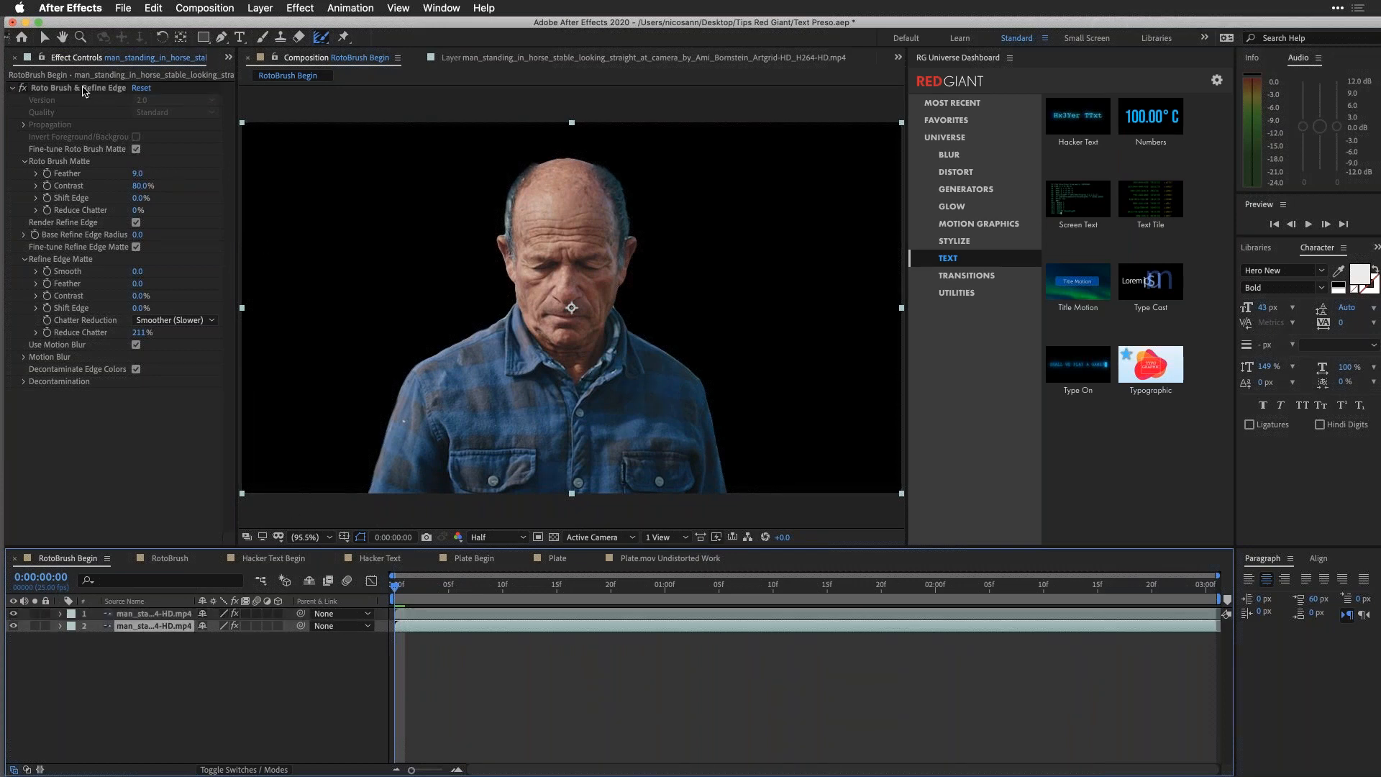
pyautogui.click(85, 89)
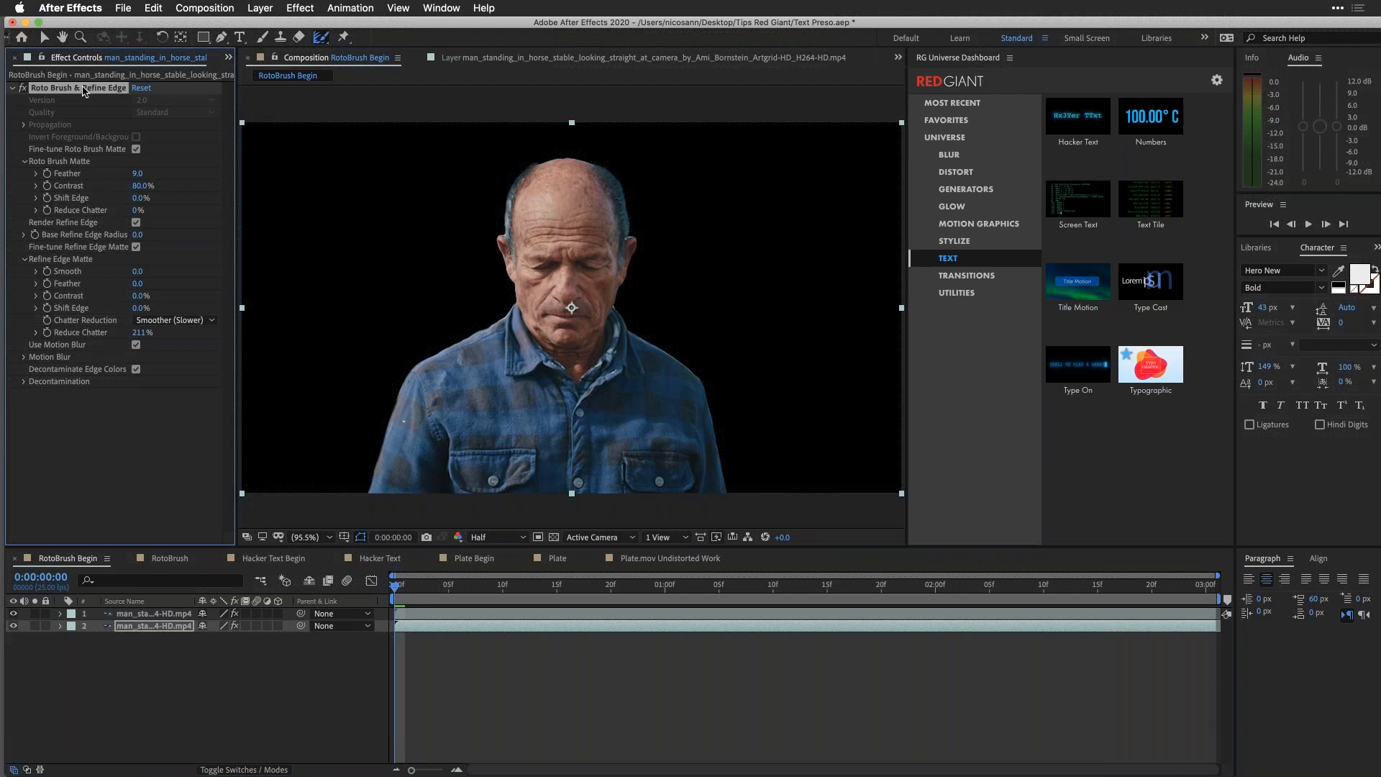
pyautogui.press('Delete')
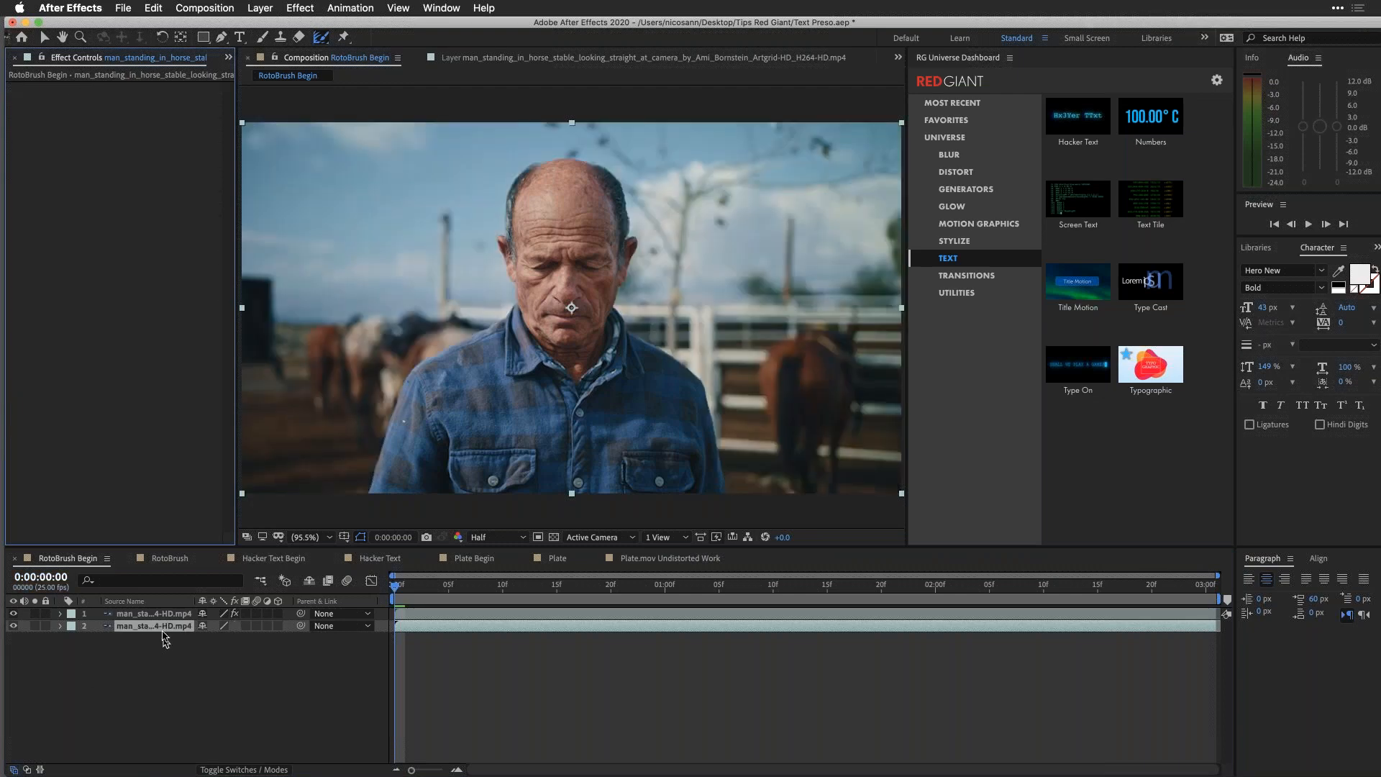
# Step: Rename the lower clip layer as BG and check it by toggling its visibility off and on
pyautogui.click(164, 628)
pyautogui.press('Return')
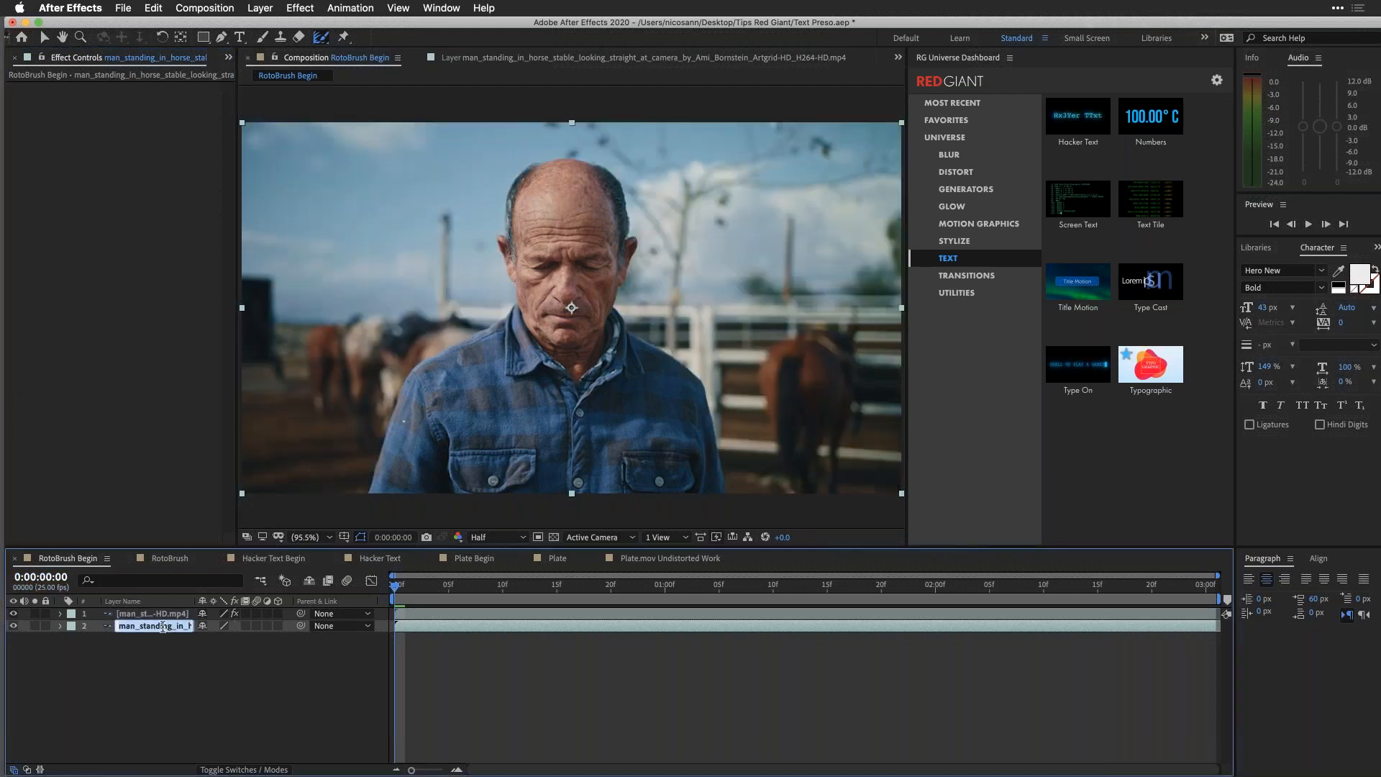
pyautogui.write('BG')
pyautogui.press('Return')
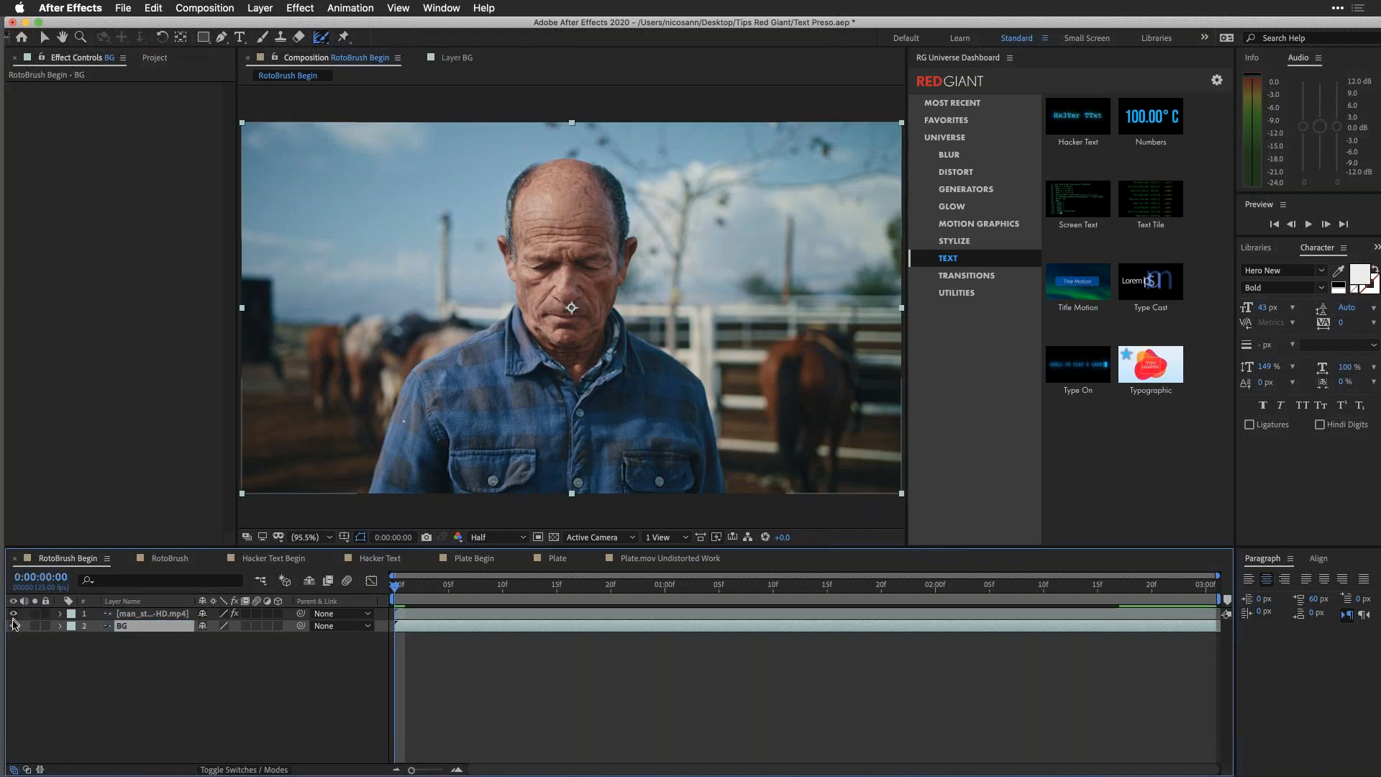
pyautogui.click(13, 626)
pyautogui.click(13, 626)
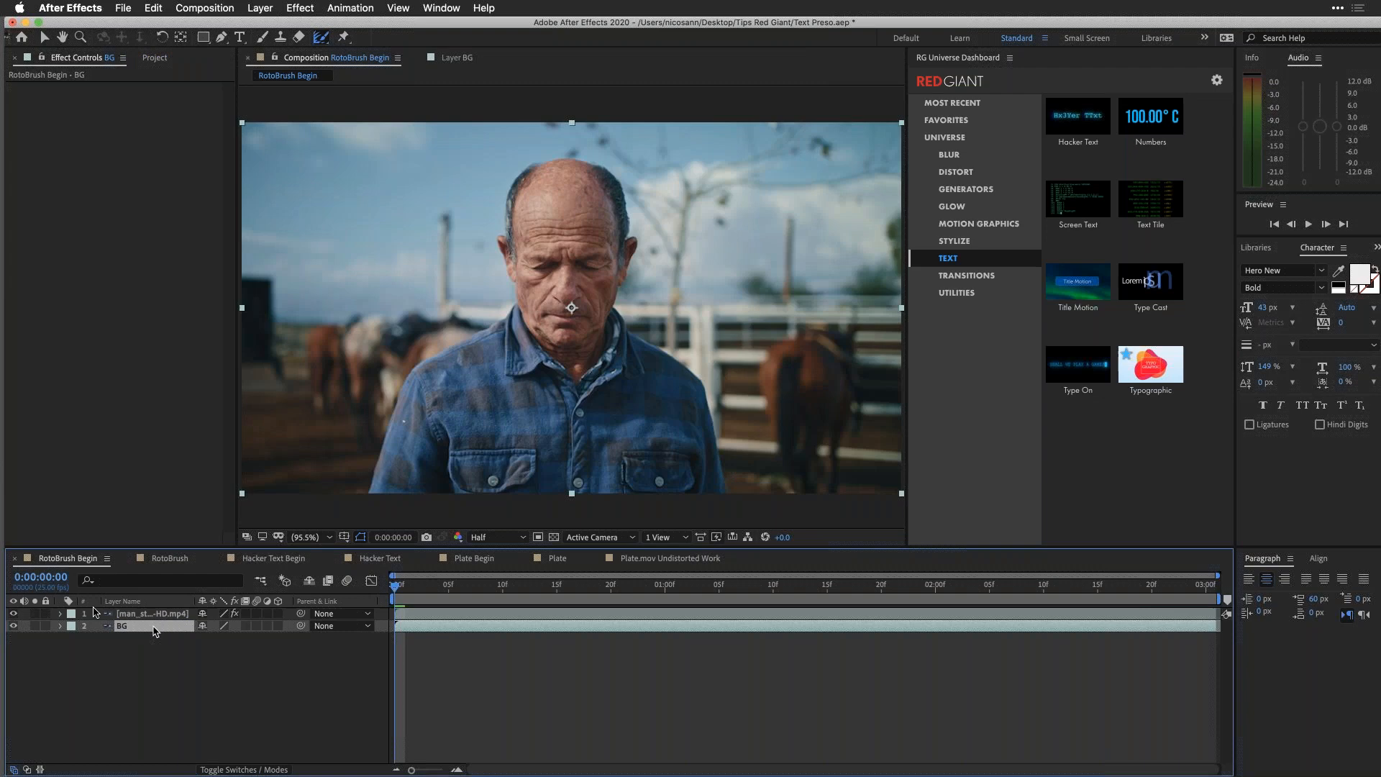
# Step: Hide the Roto Brush cutout layer and run Track Camera on the BG layer
pyautogui.moveTo(489, 590); pyautogui.dragTo(393, 568)
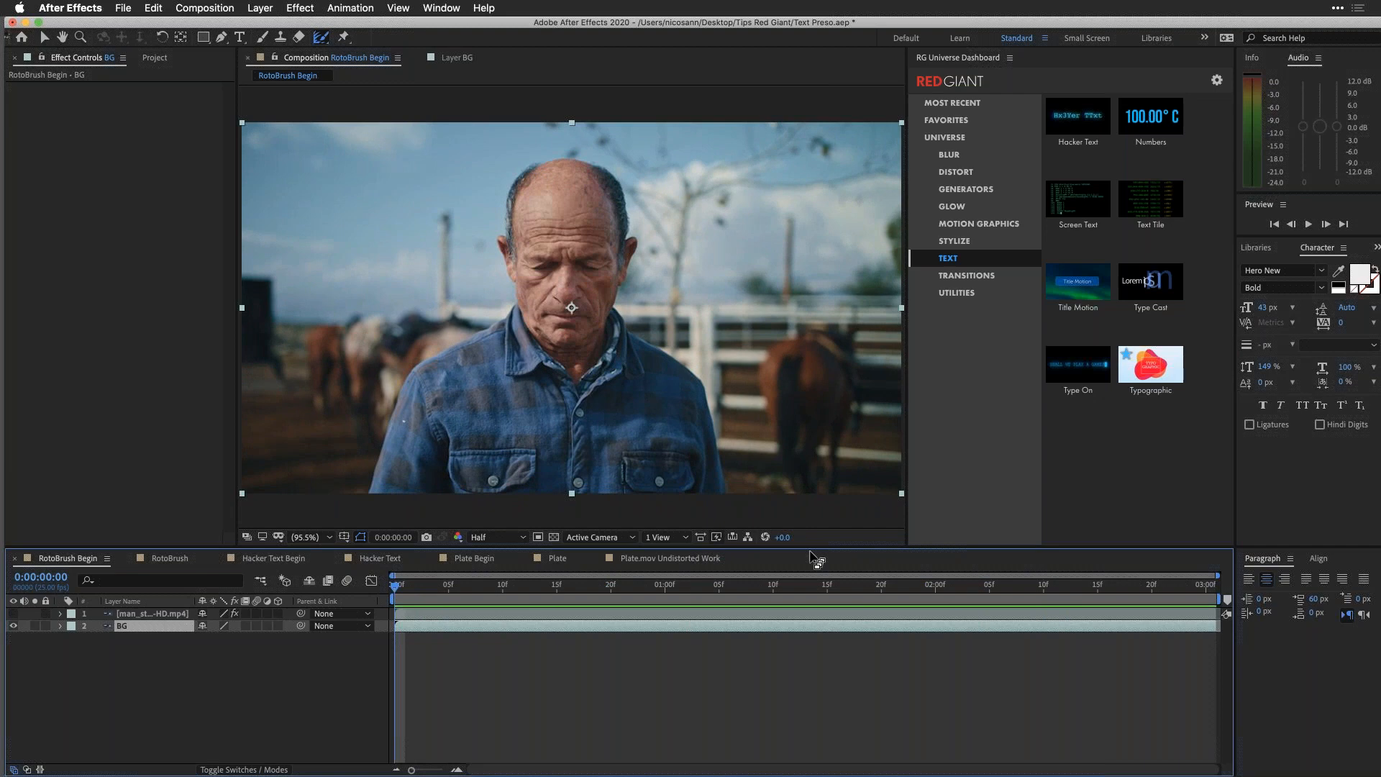
pyautogui.click(356, 9)
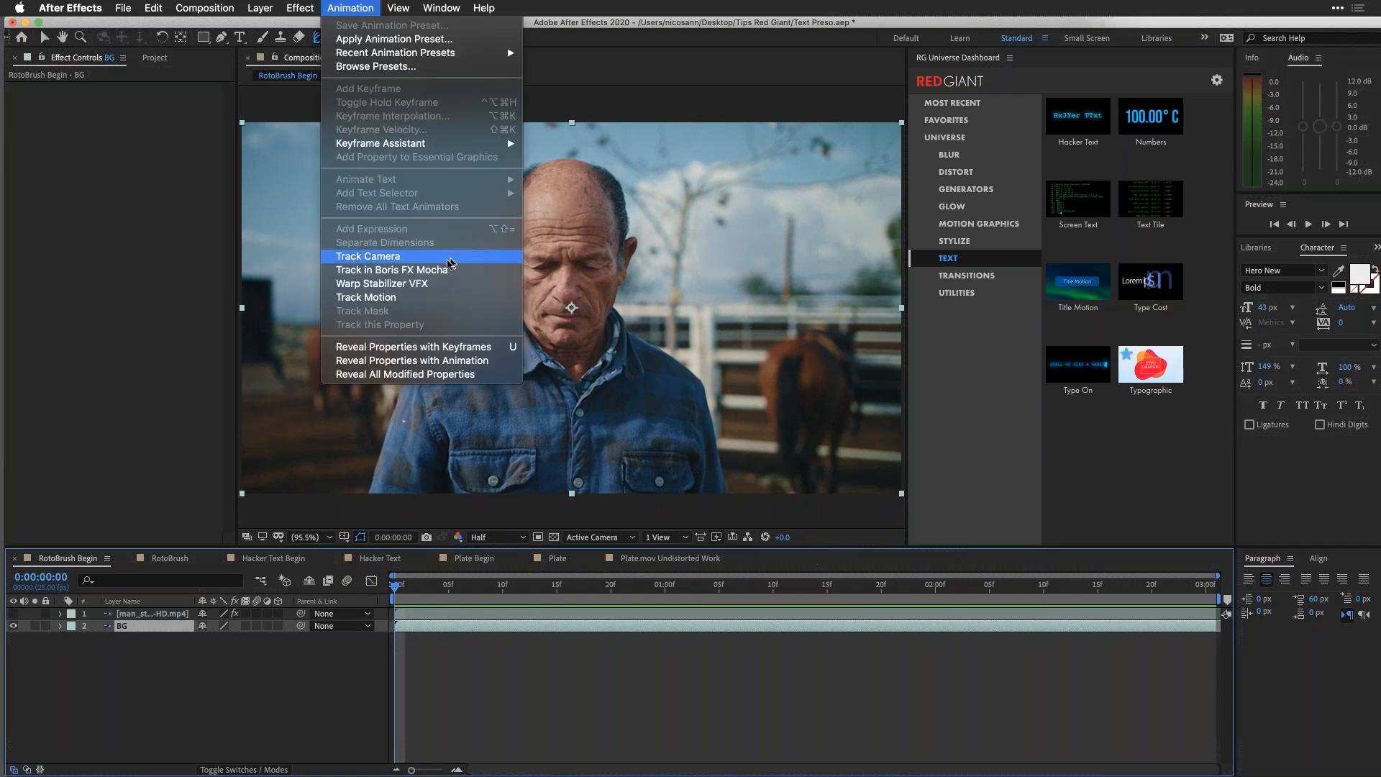
pyautogui.click(446, 259)
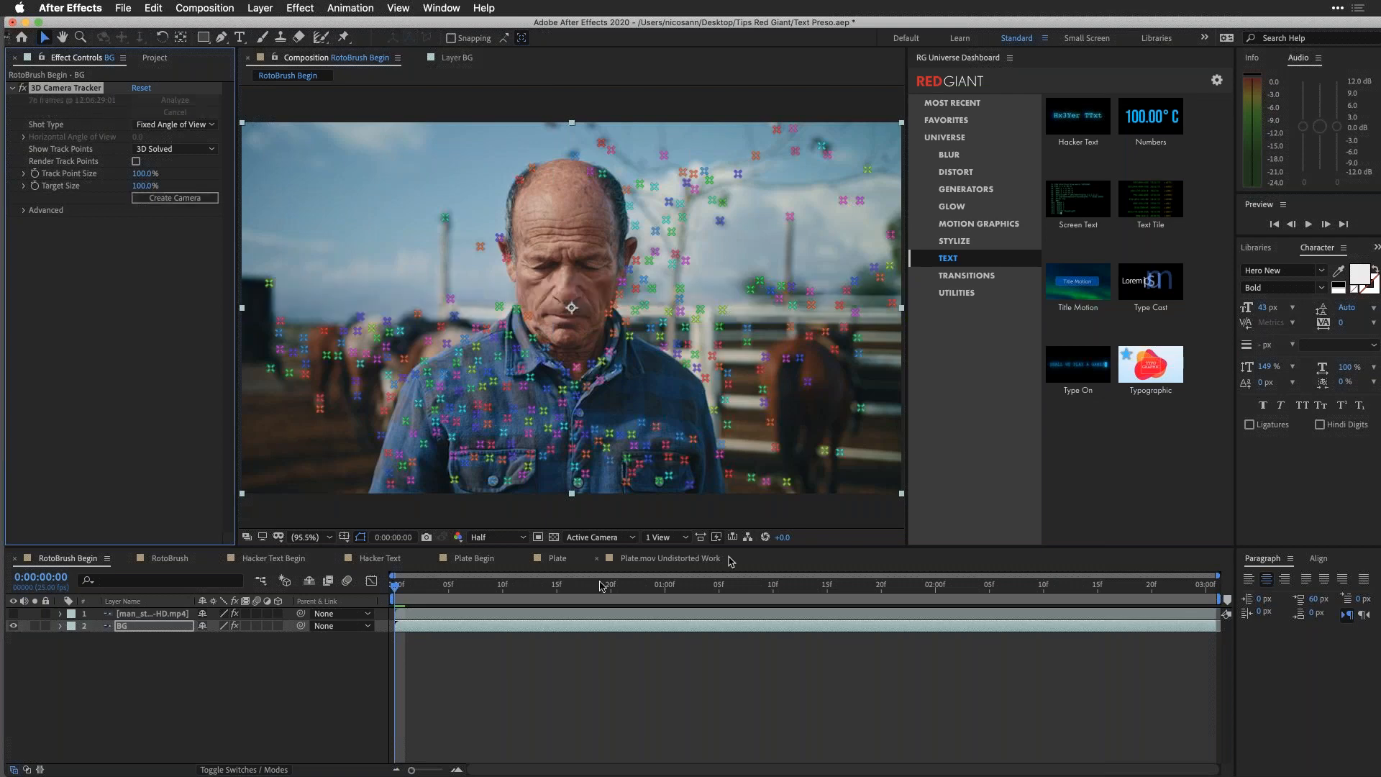
# Step: Scrub through the clip to check how the 3D track points follow the footage, and return to the first frame
pyautogui.moveTo(454, 586); pyautogui.dragTo(842, 597)
pyautogui.press('space')
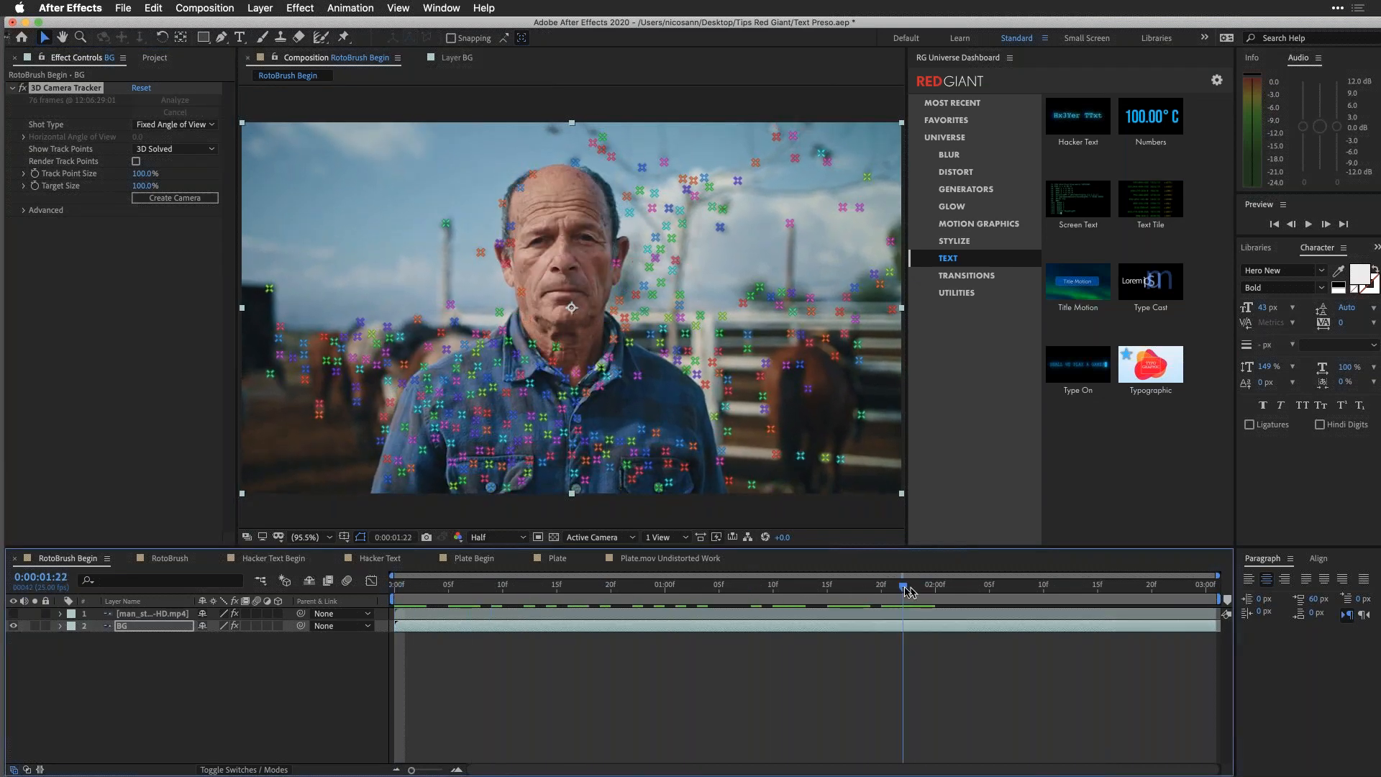
pyautogui.moveTo(912, 585); pyautogui.dragTo(395, 586)
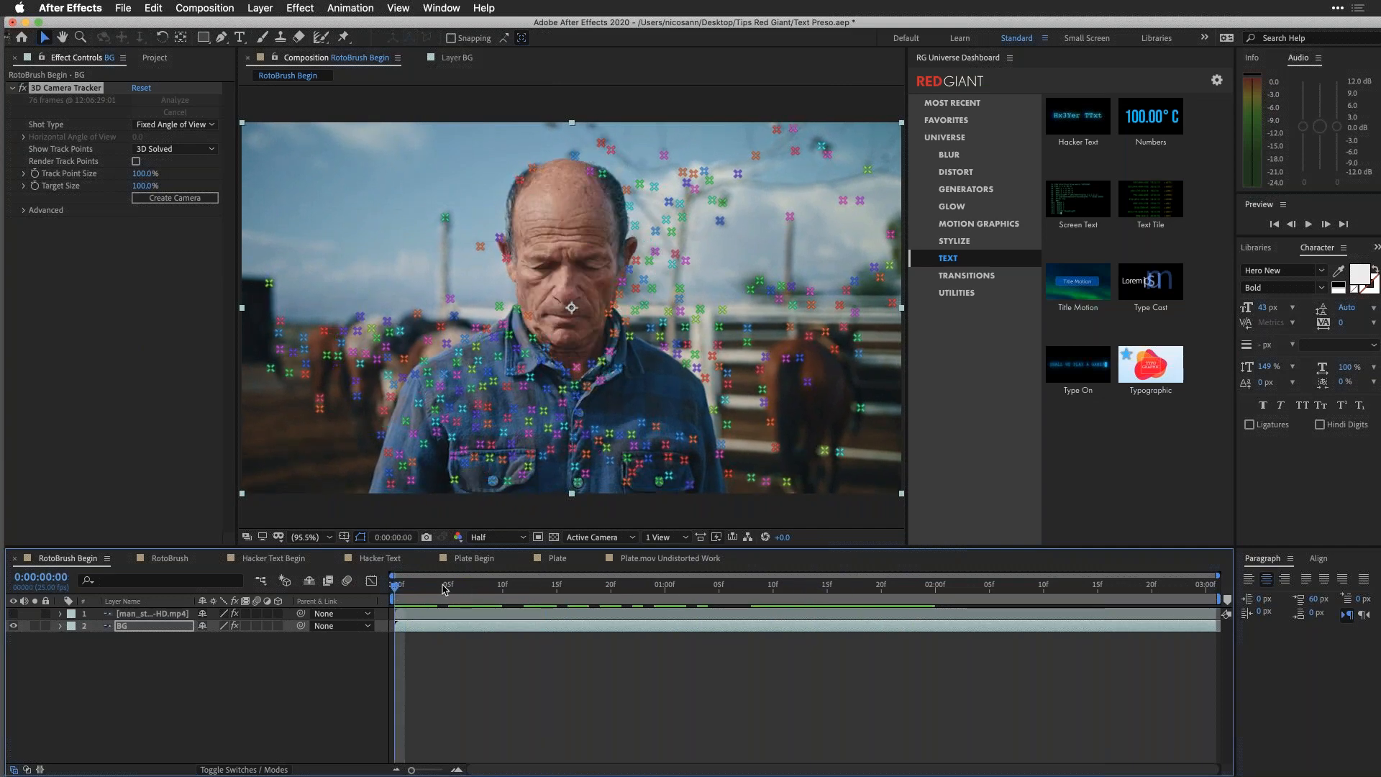
# Step: Select the BG layer's track points between the man's head and the brown horse, and create a text layer and camera from them
pyautogui.click(170, 629)
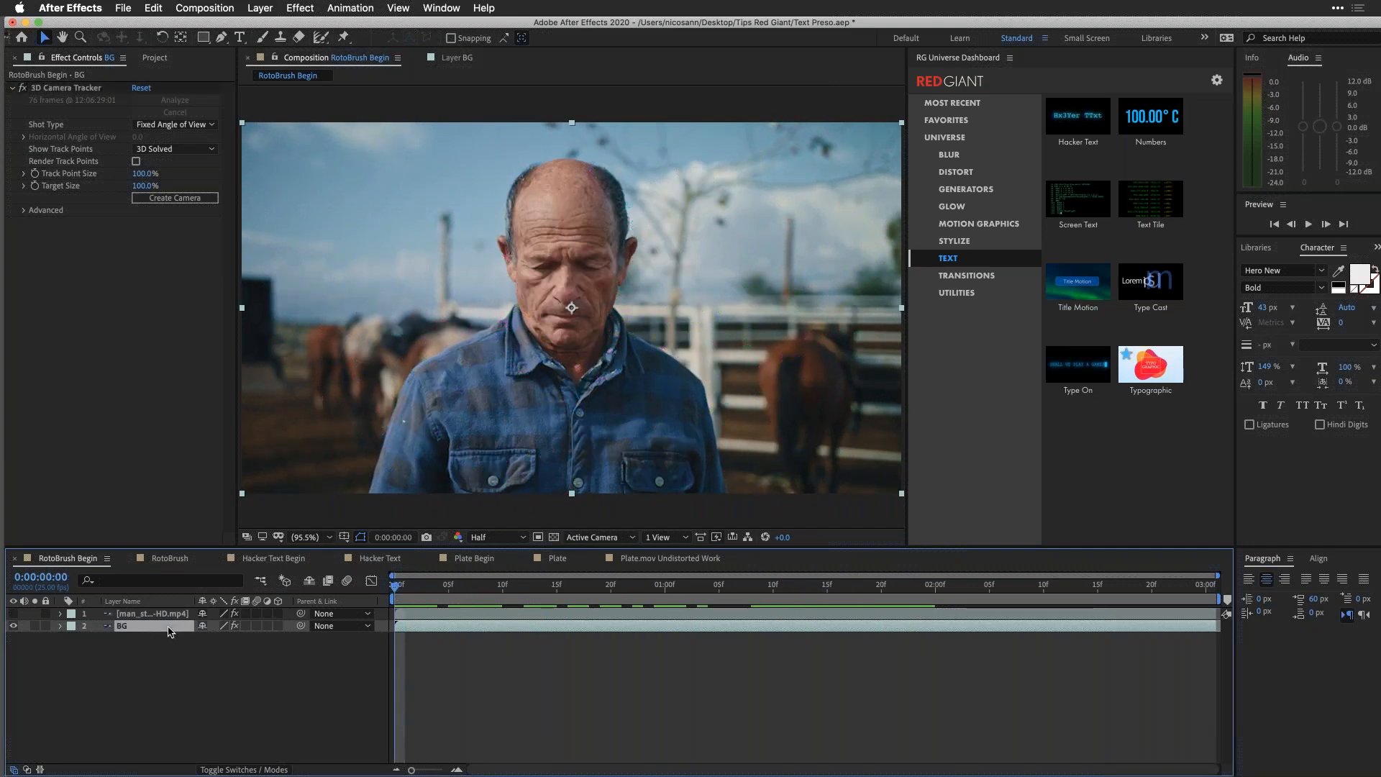
pyautogui.click(76, 90)
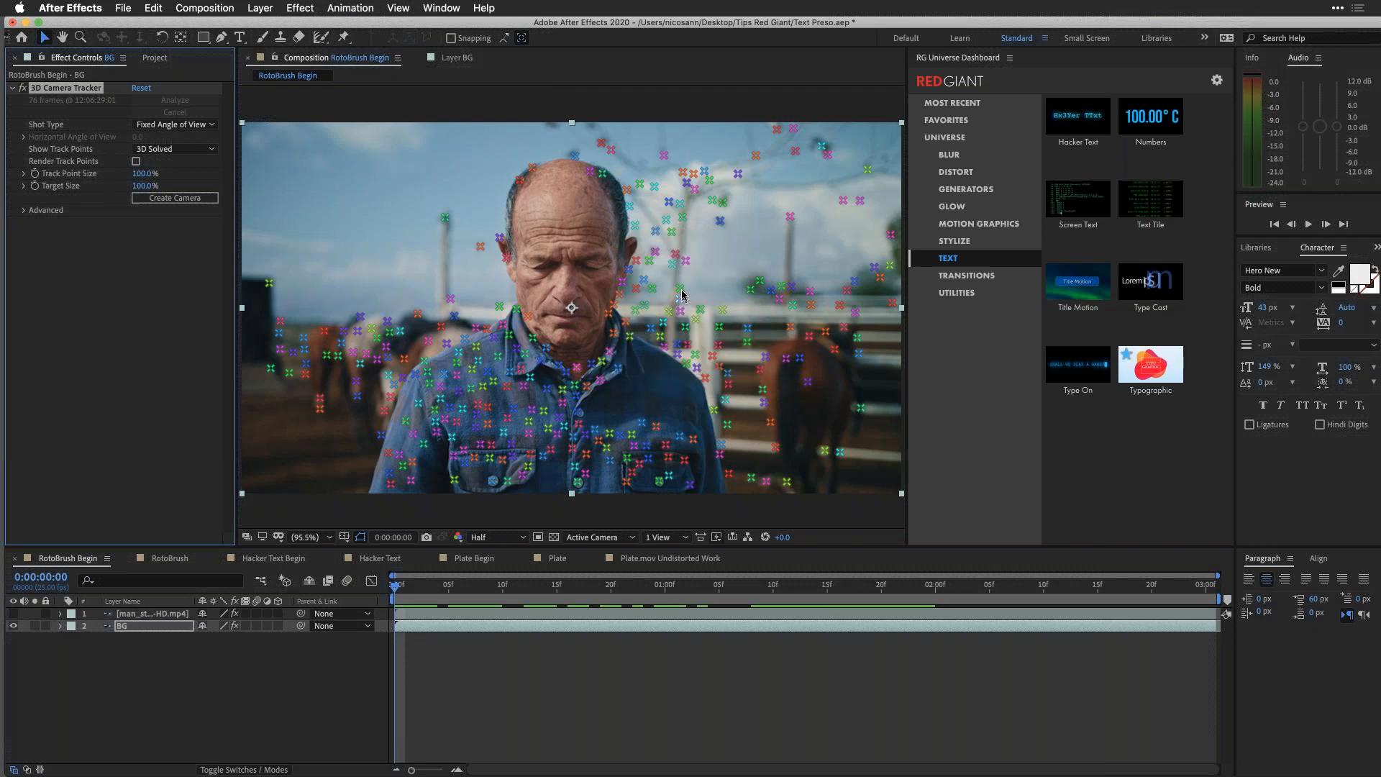
pyautogui.click(681, 291)
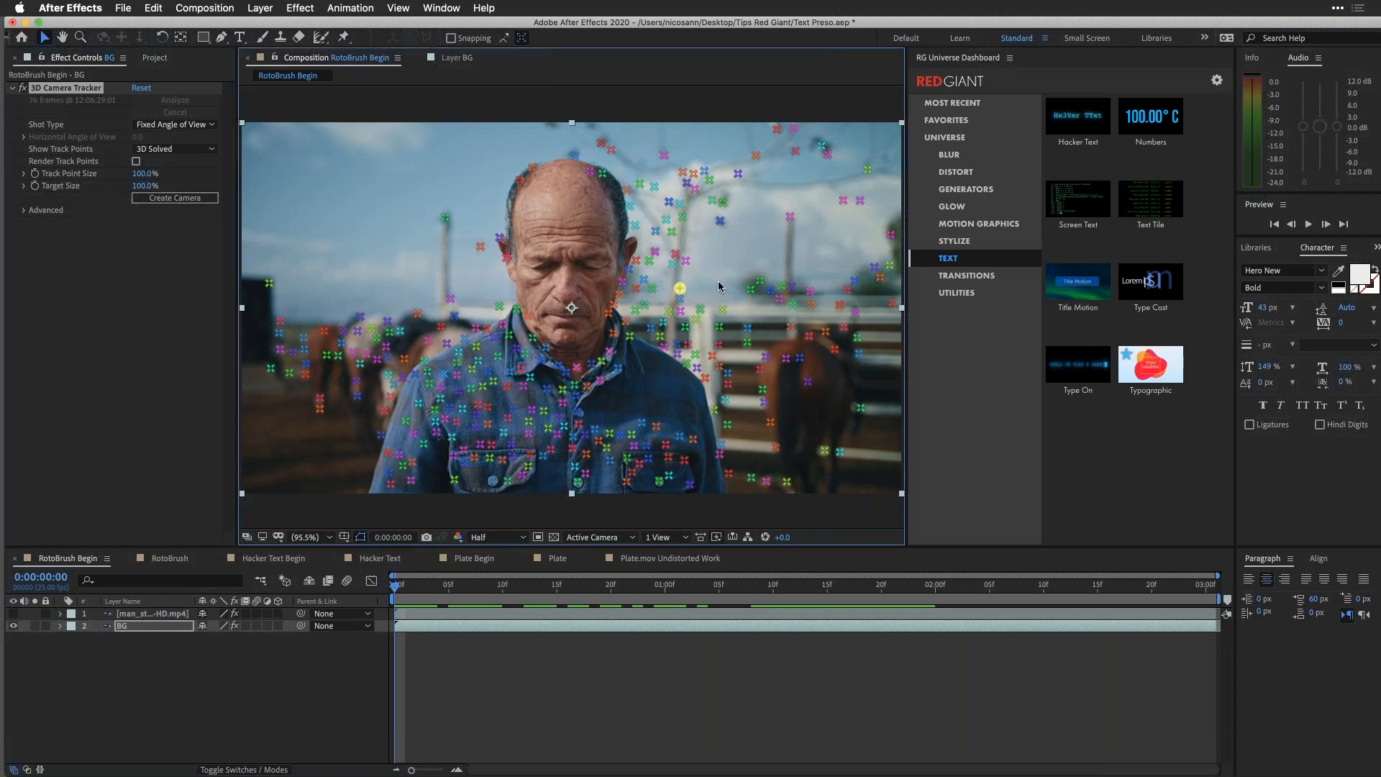
pyautogui.moveTo(811, 282)
pyautogui.mouseDown()
pyautogui.moveTo(677, 309)
pyautogui.moveTo(659, 274)
pyautogui.mouseUp()
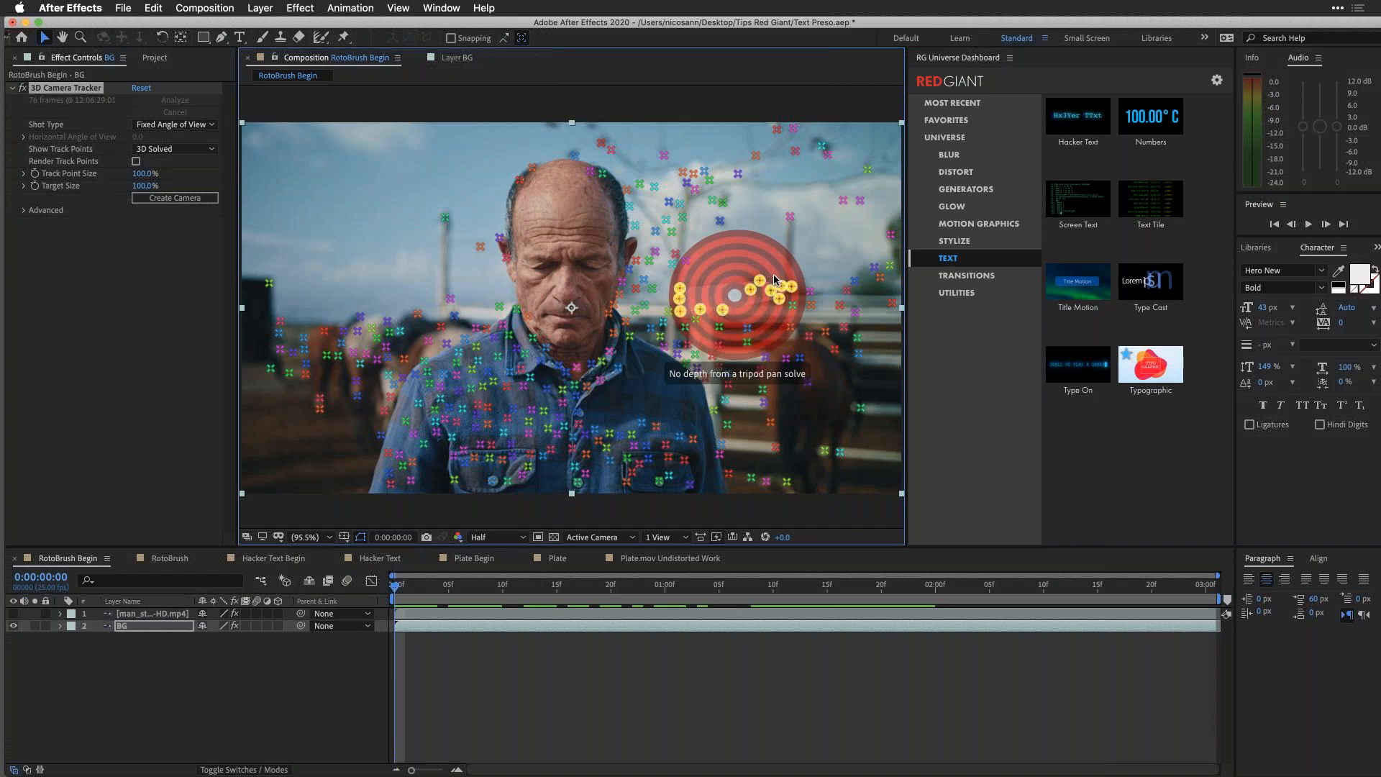
pyautogui.rightClick(681, 293)
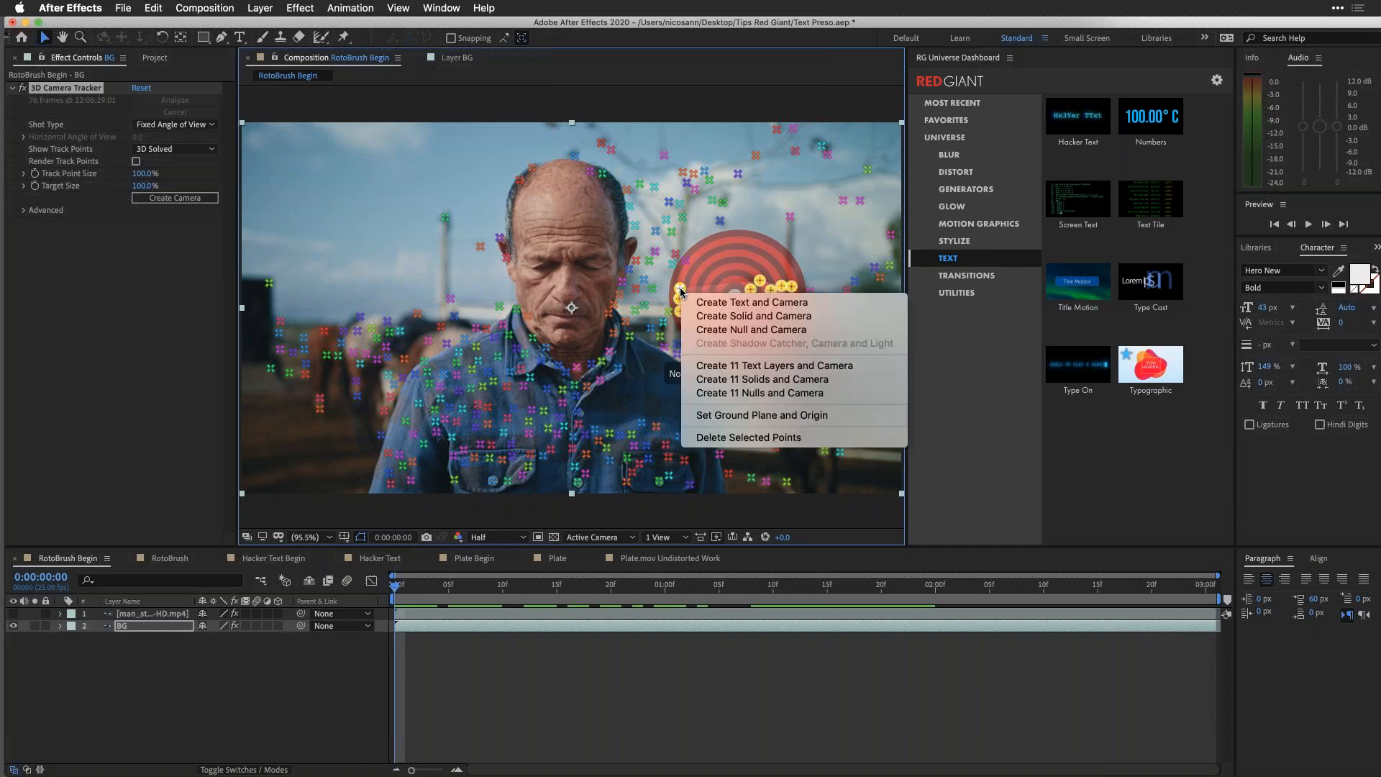
pyautogui.click(712, 306)
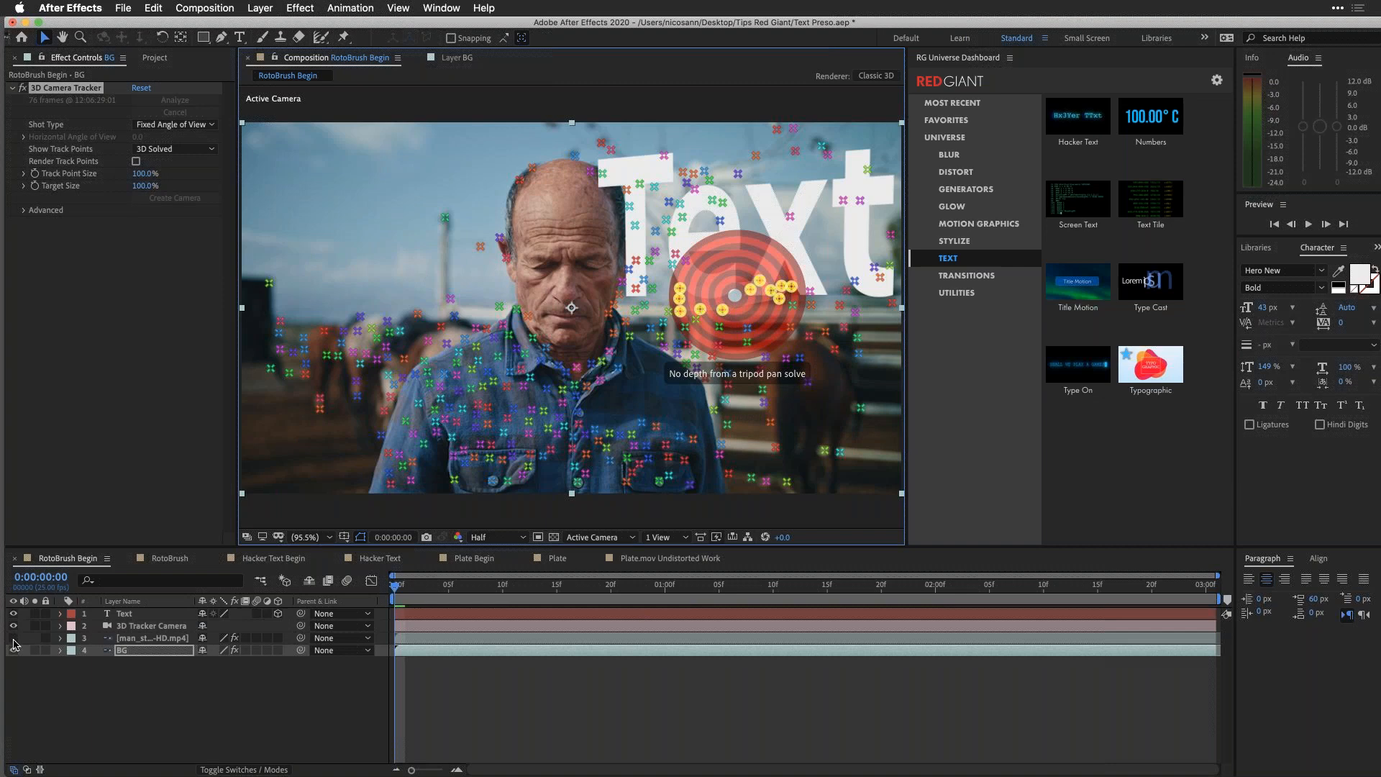
# Step: Show the Roto Brush cutout layer again and place the Text layer between it and BG
pyautogui.click(13, 638)
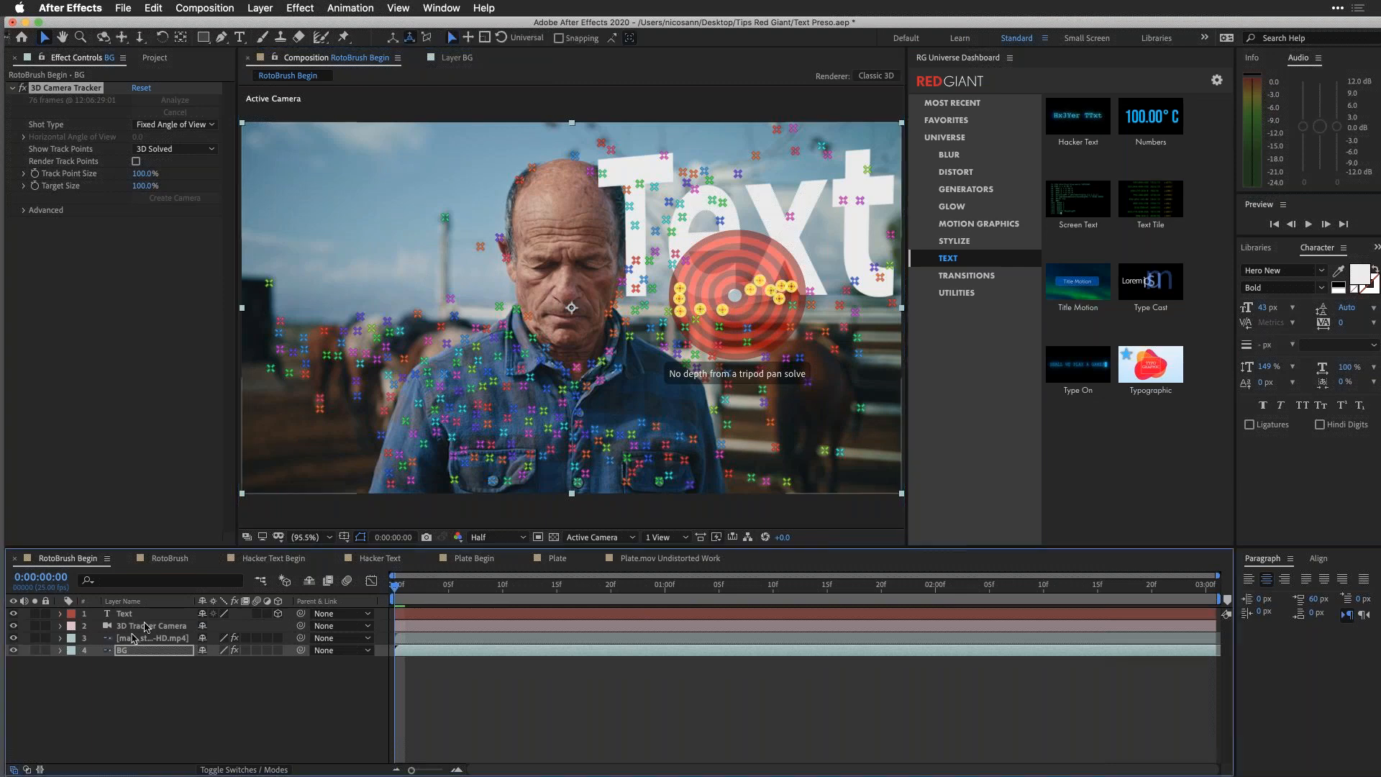
pyautogui.click(137, 616)
pyautogui.moveTo(137, 617); pyautogui.dragTo(137, 642)
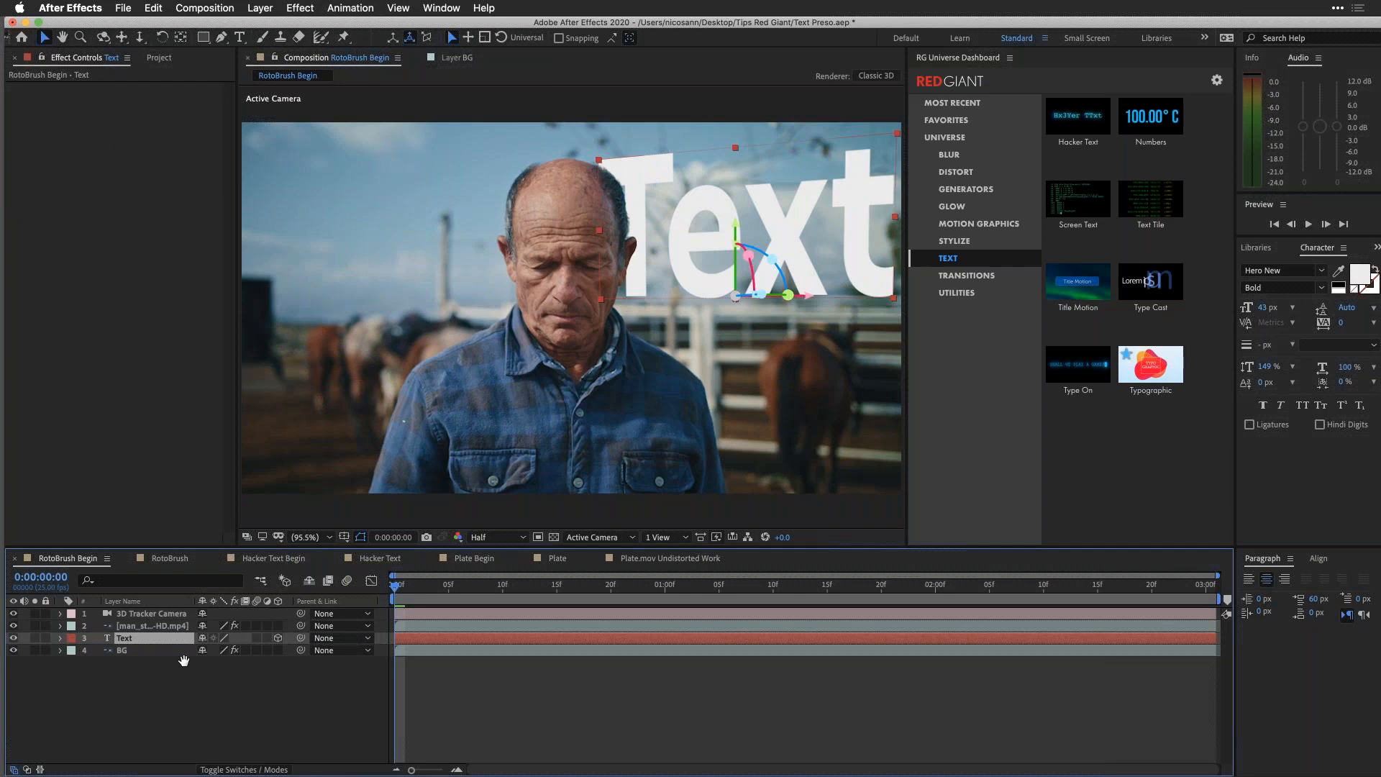
# Step: Preview the composition to check how the text tracks behind the man
pyautogui.press('space')
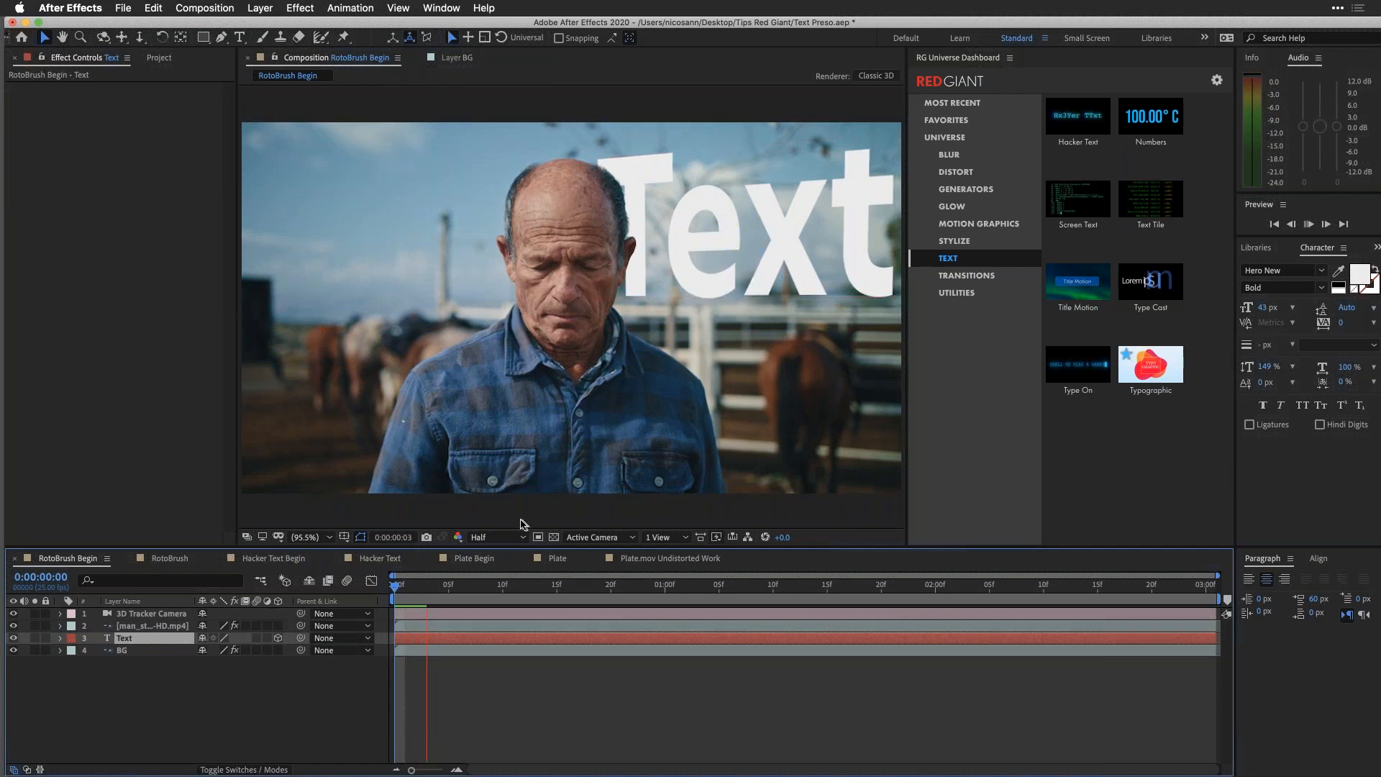
pyautogui.press('space')
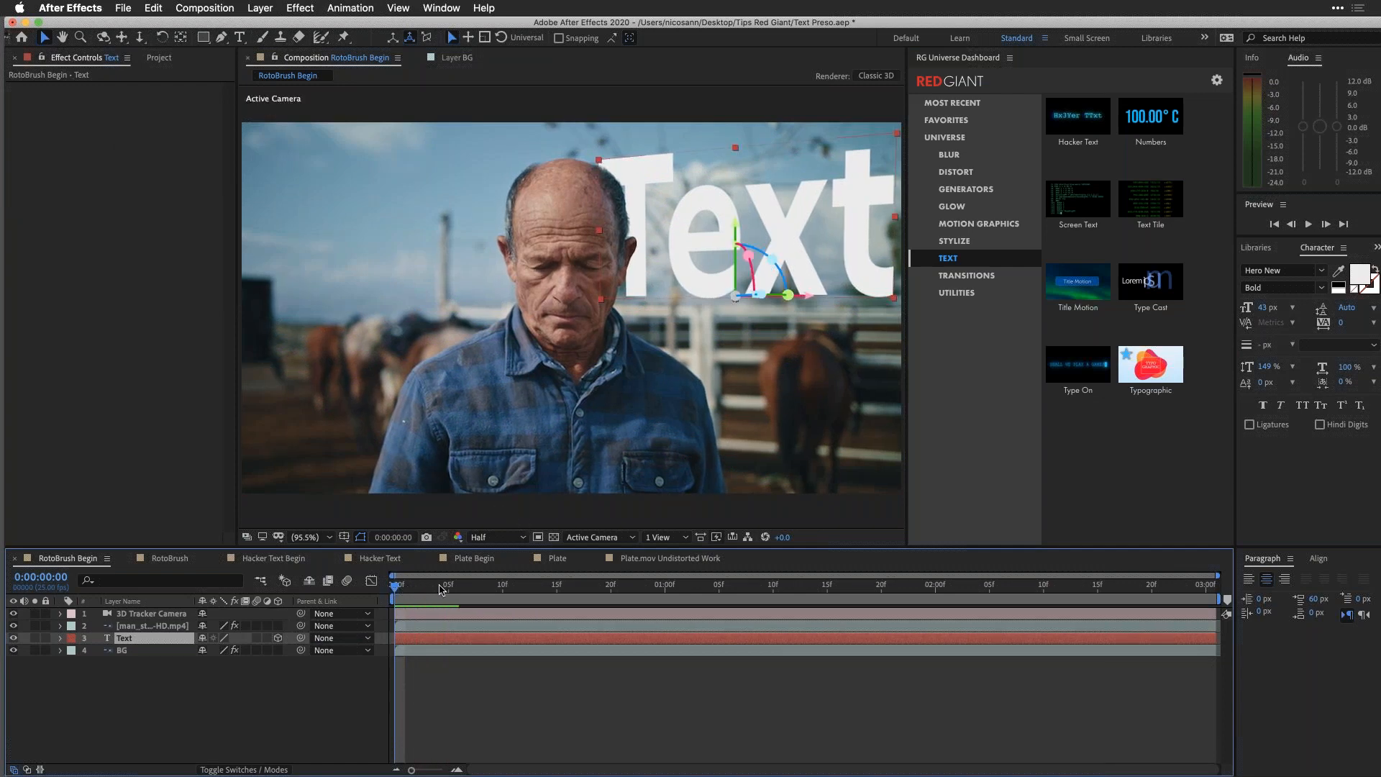
pyautogui.press('space')
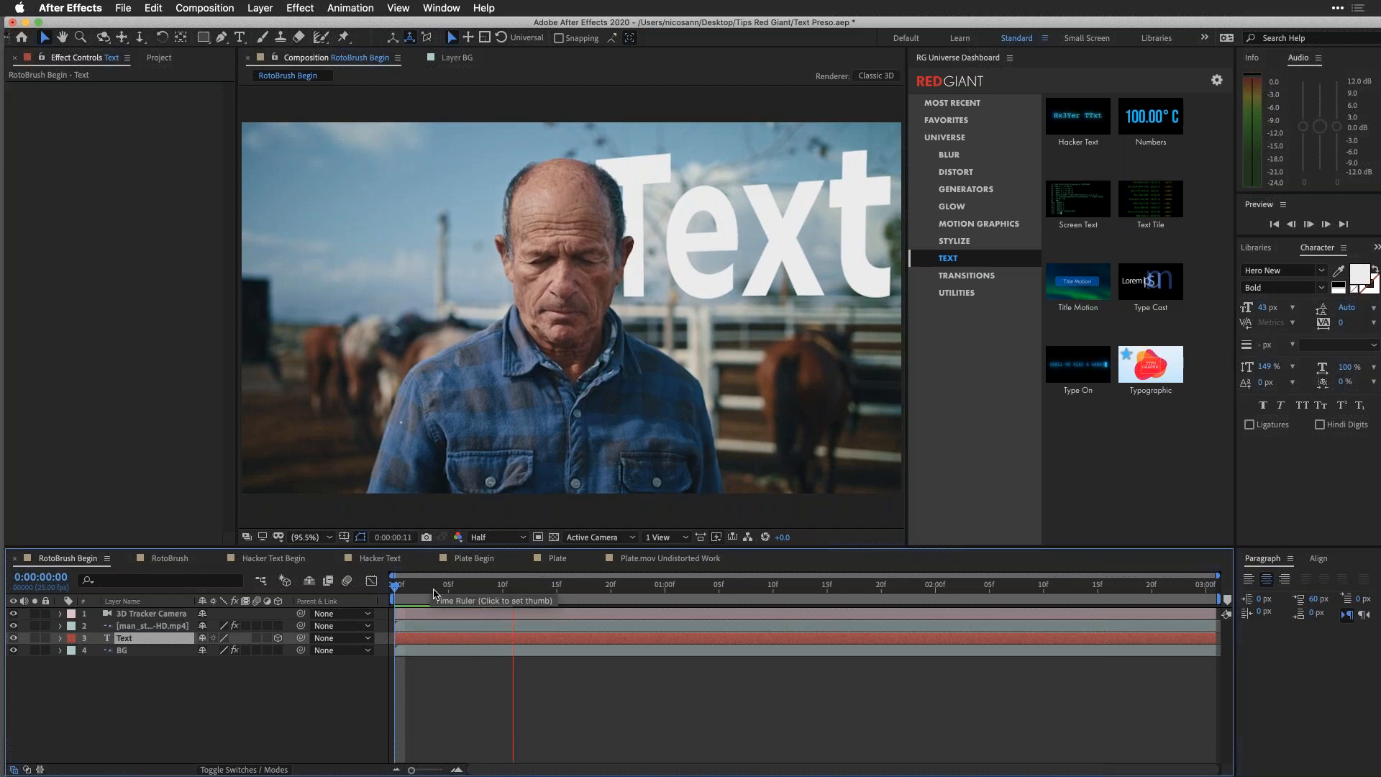
pyautogui.moveTo(437, 602)
pyautogui.mouseDown()
pyautogui.moveTo(929, 604)
pyautogui.moveTo(419, 599)
pyautogui.mouseUp()
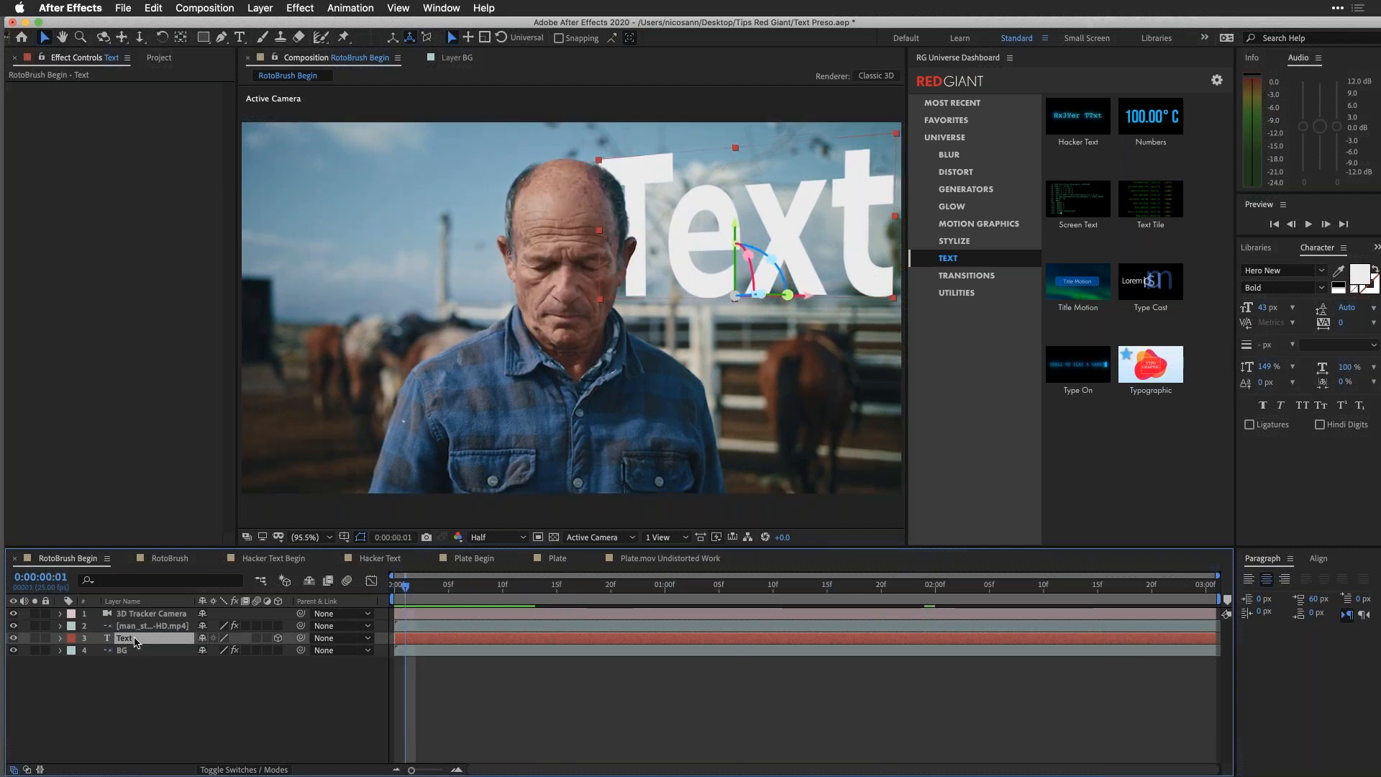
# Step: Delete the Text layer, create a null from the BG track points at the fence beside the man's head, and select it
pyautogui.press('Delete')
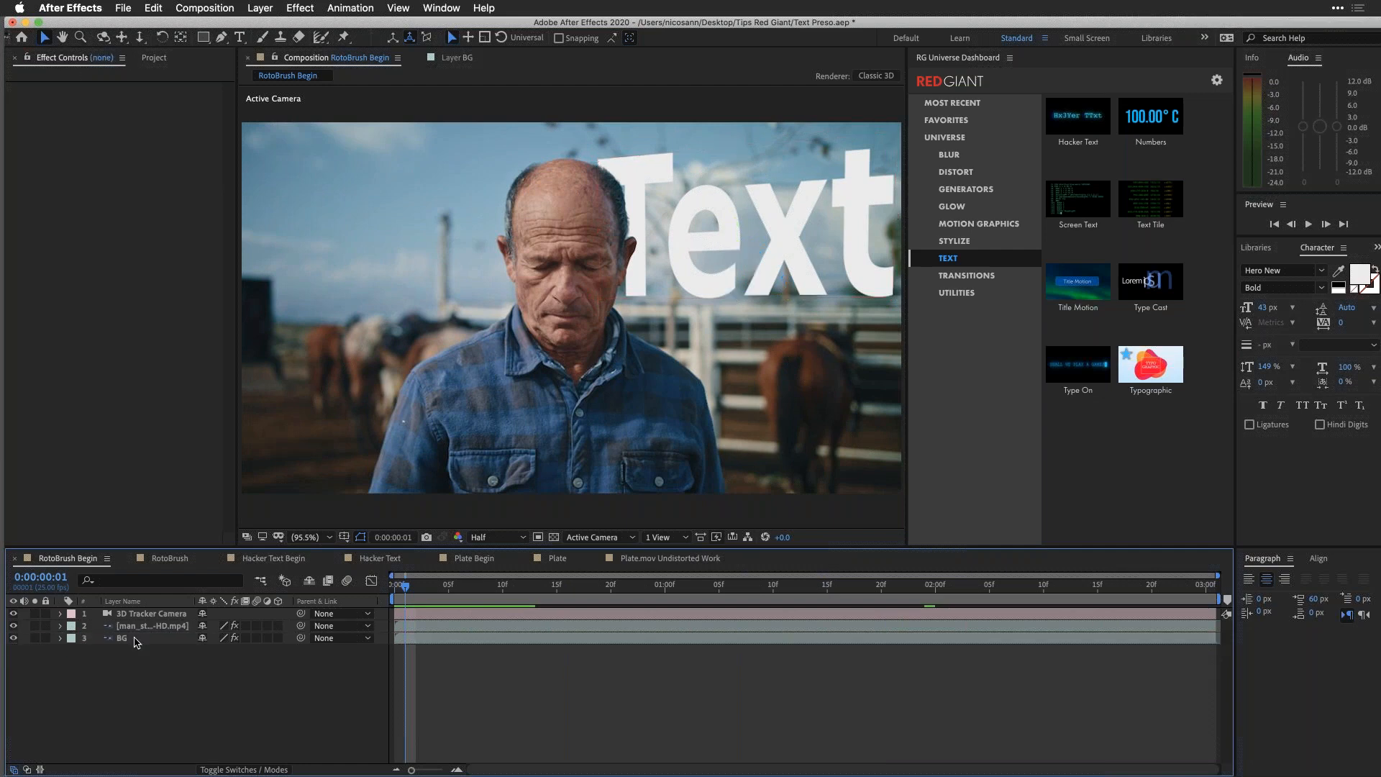
pyautogui.click(133, 640)
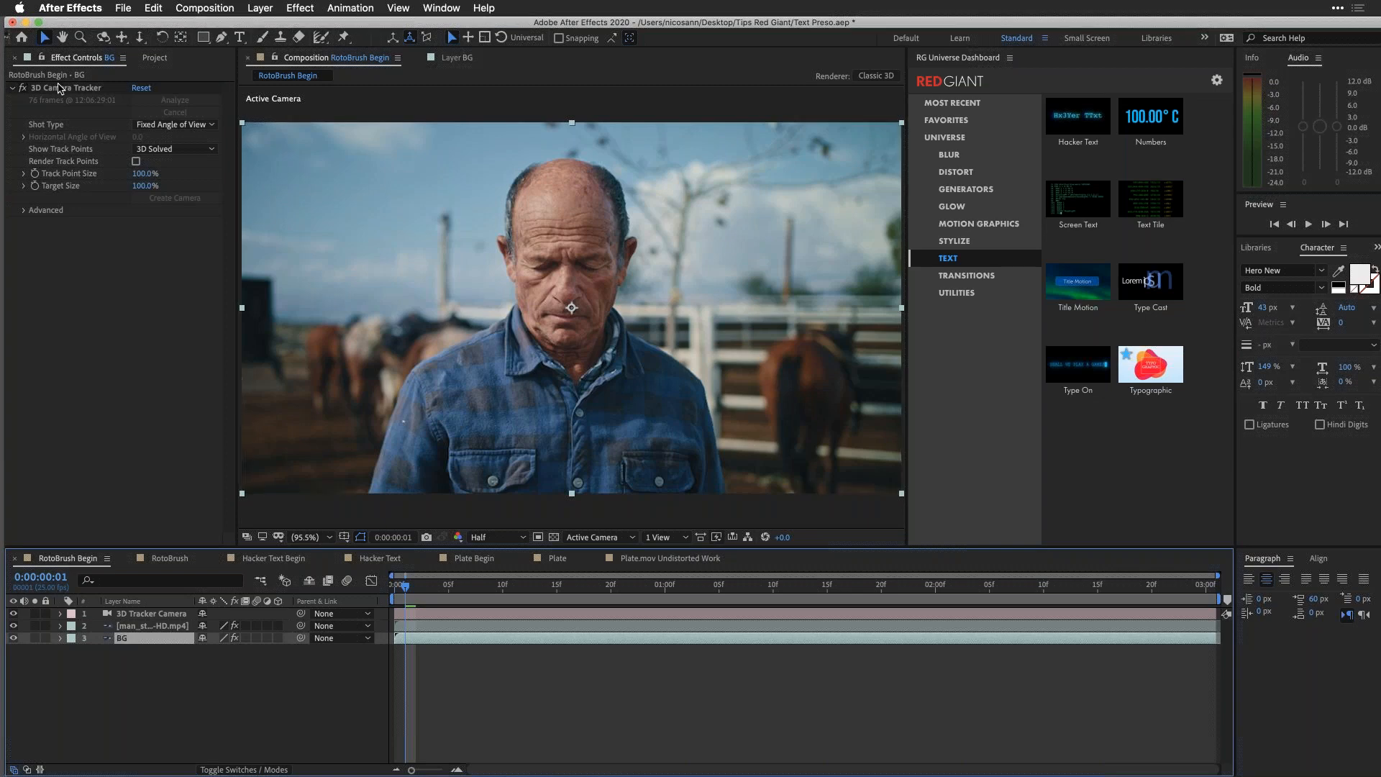
pyautogui.click(60, 88)
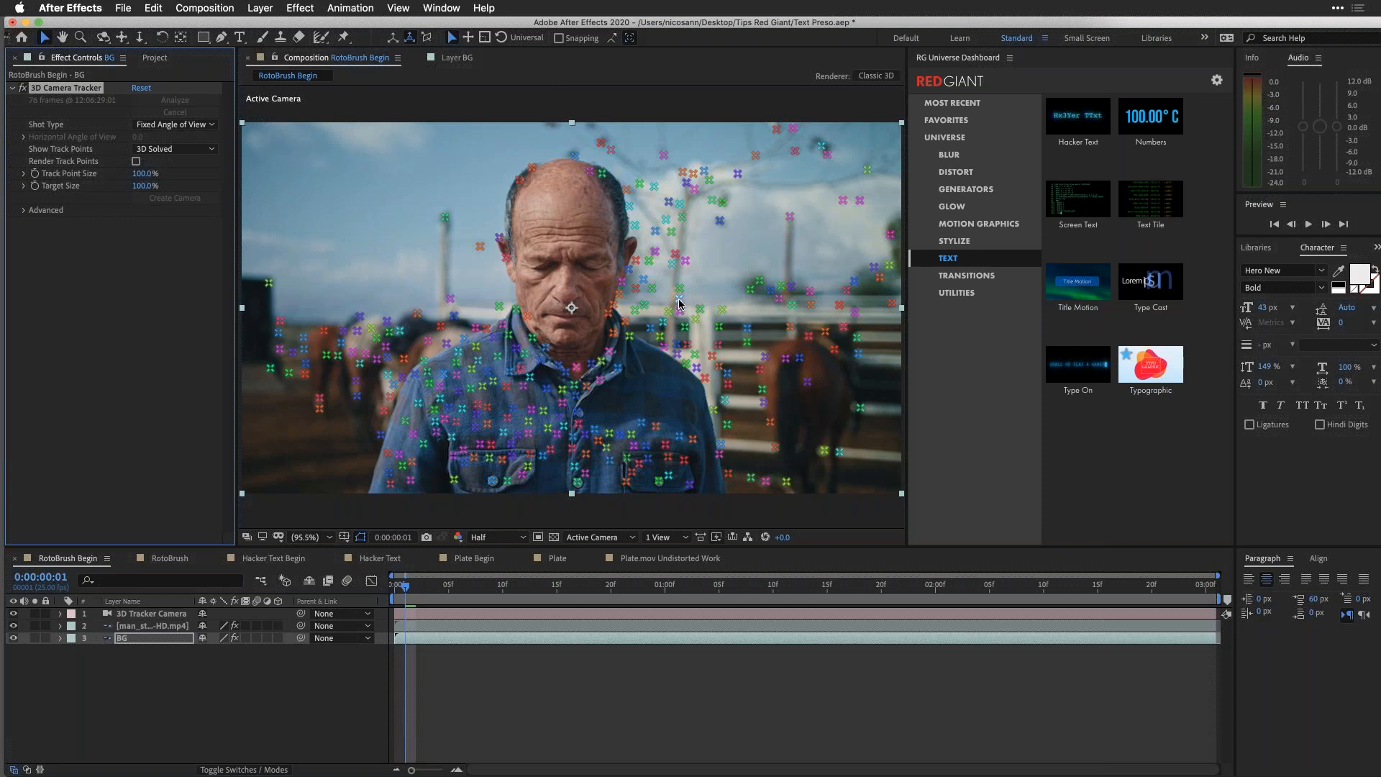
pyautogui.moveTo(671, 305)
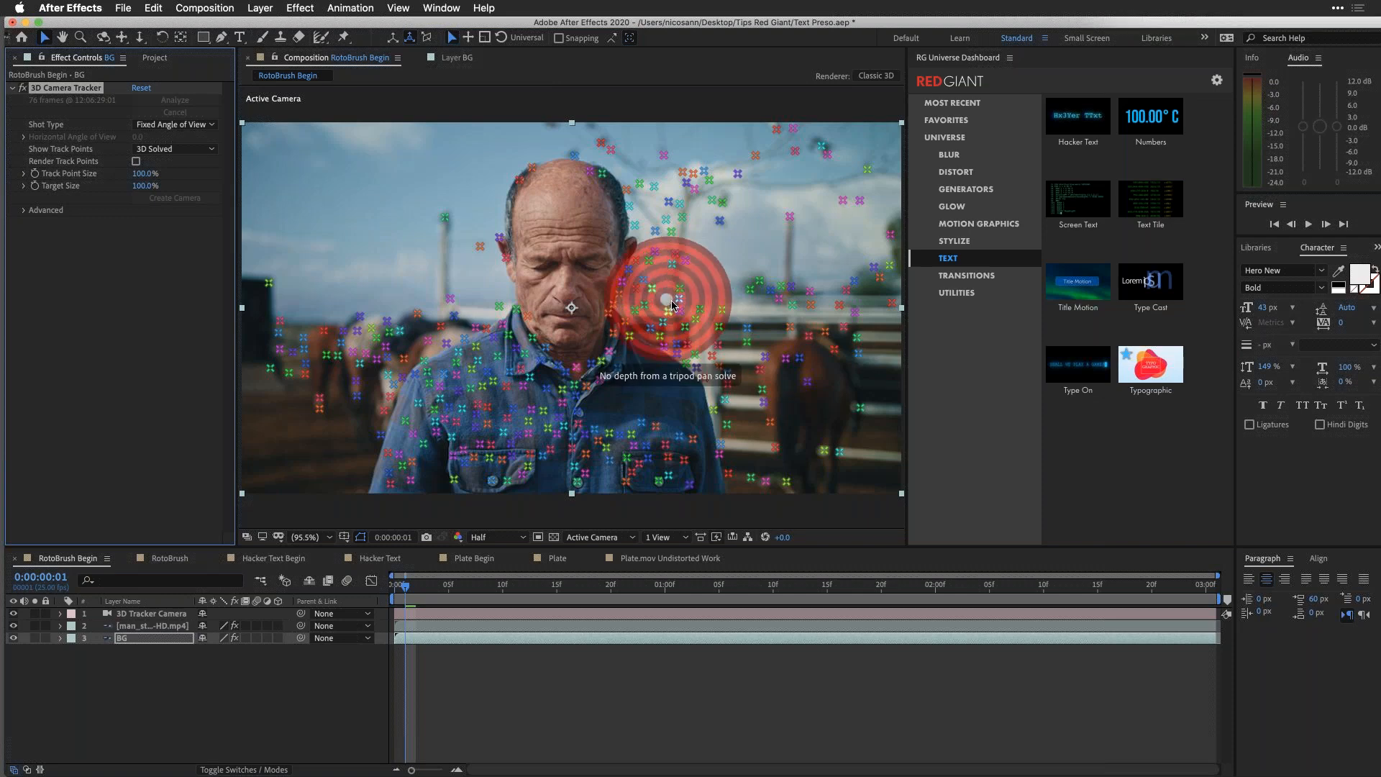
pyautogui.rightClick(673, 306)
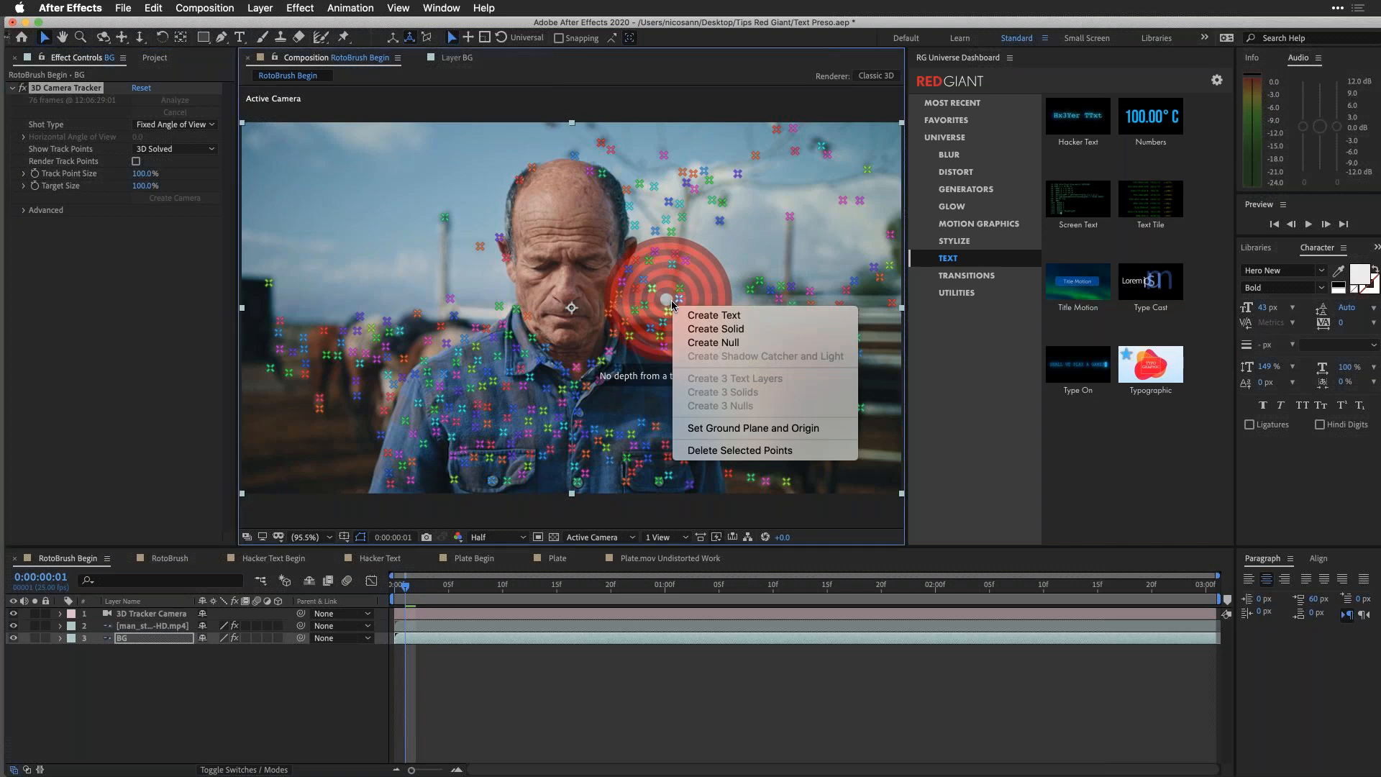
pyautogui.click(712, 343)
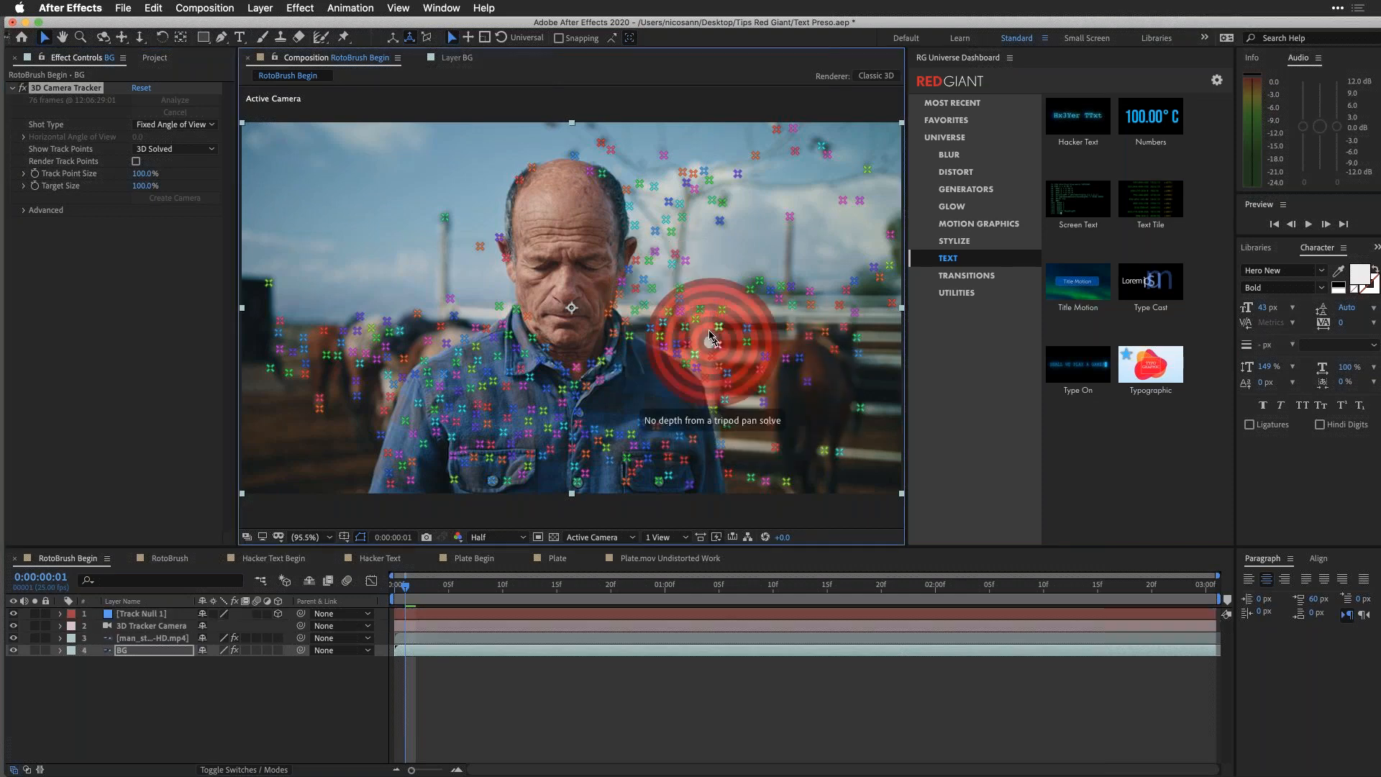
pyautogui.click(161, 616)
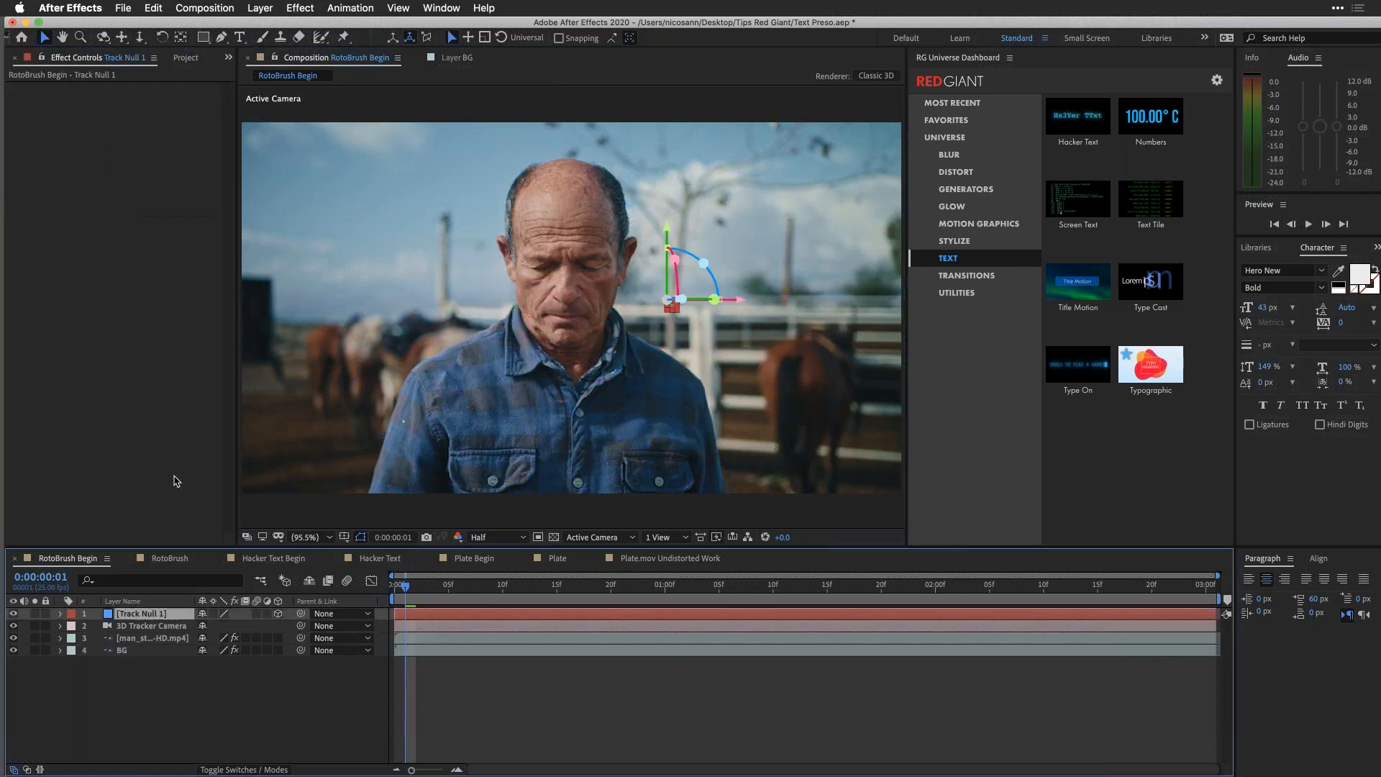
# Step: Preview the composition to check how the track null follows the background
pyautogui.press('space')
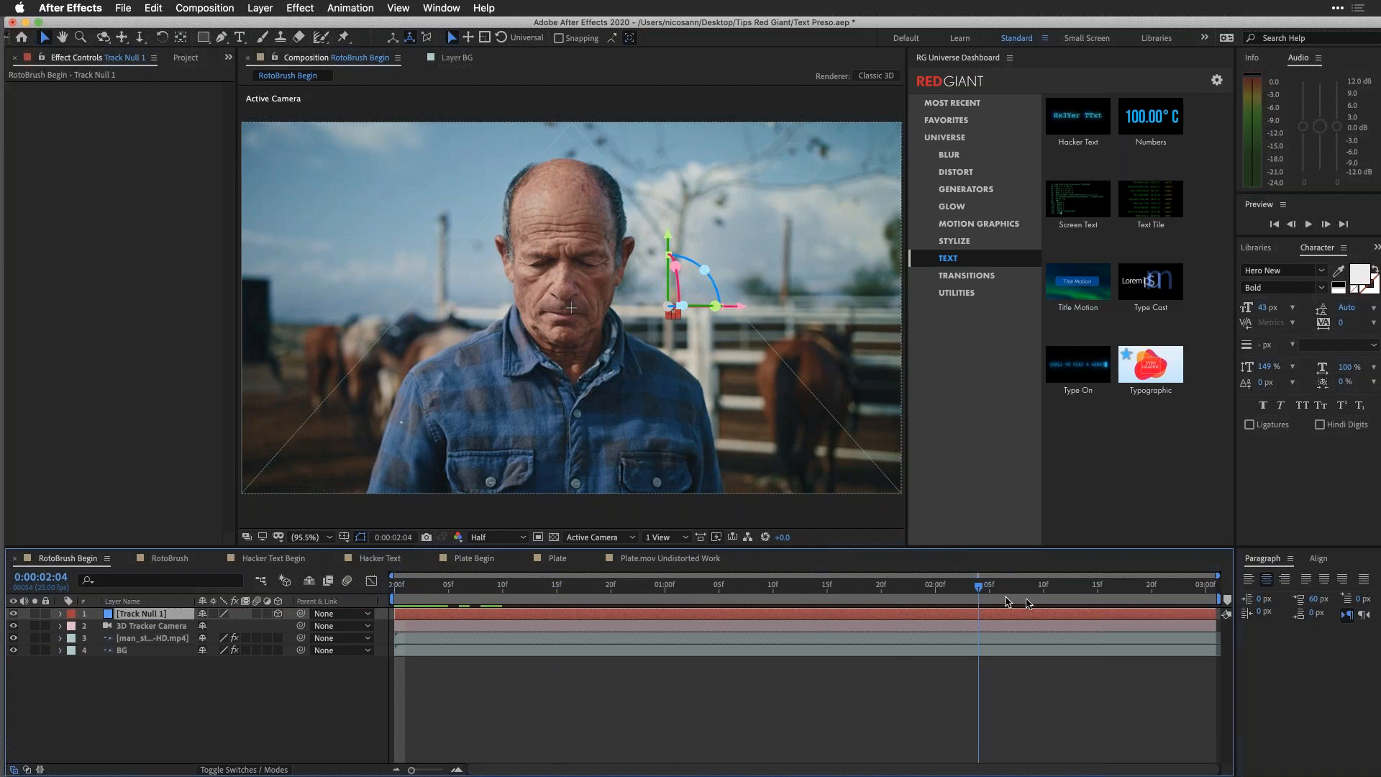
pyautogui.press('space')
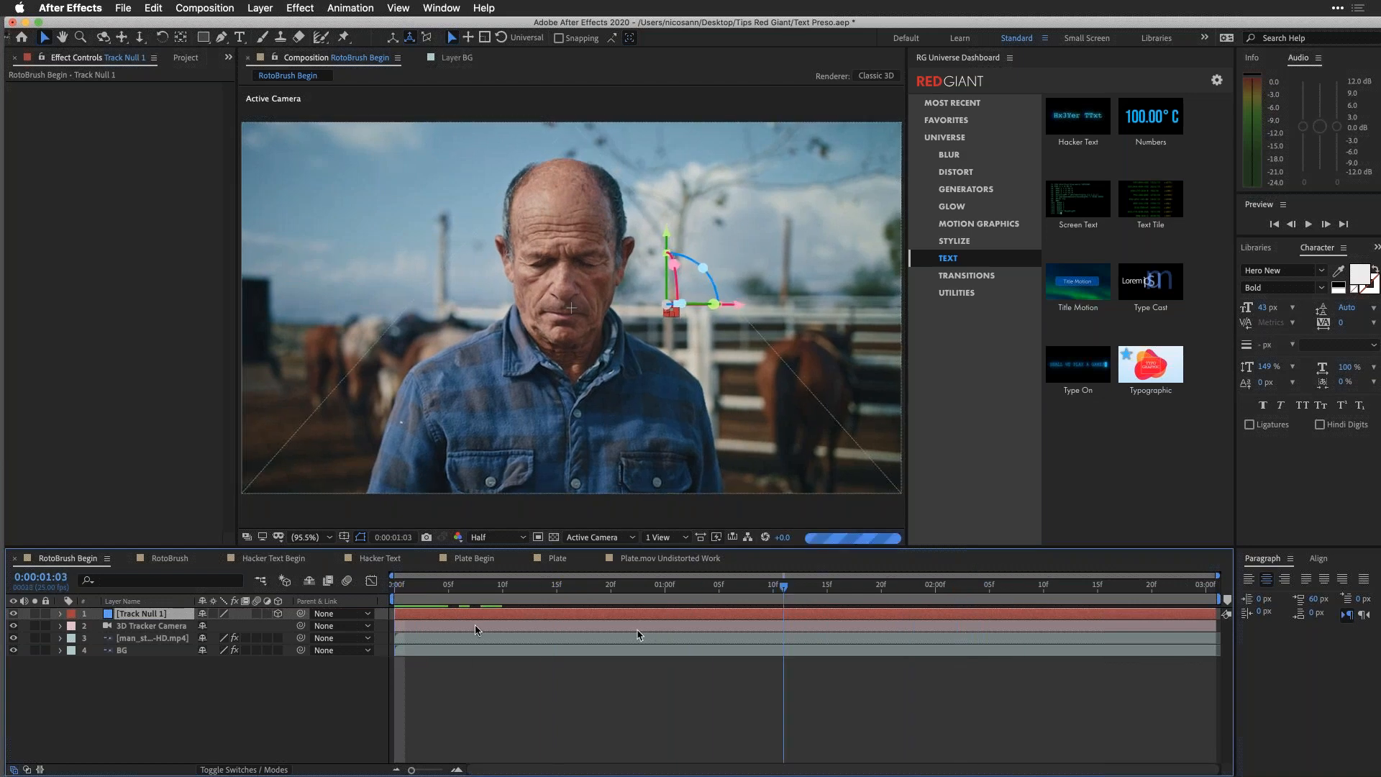
# Step: Create a white 1920 x 1080 px solid named Typographic directly above the BG layer
pyautogui.click(122, 651)
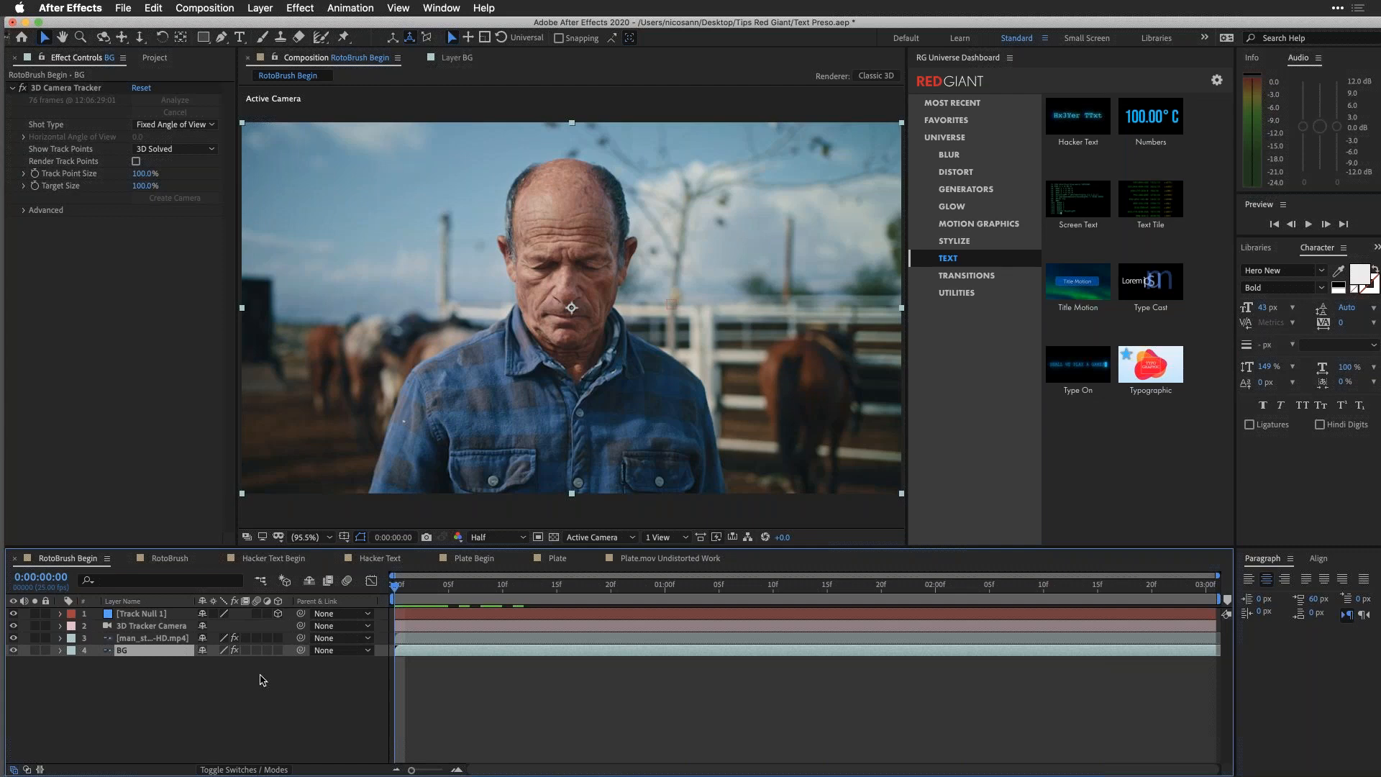
pyautogui.press('super+y')
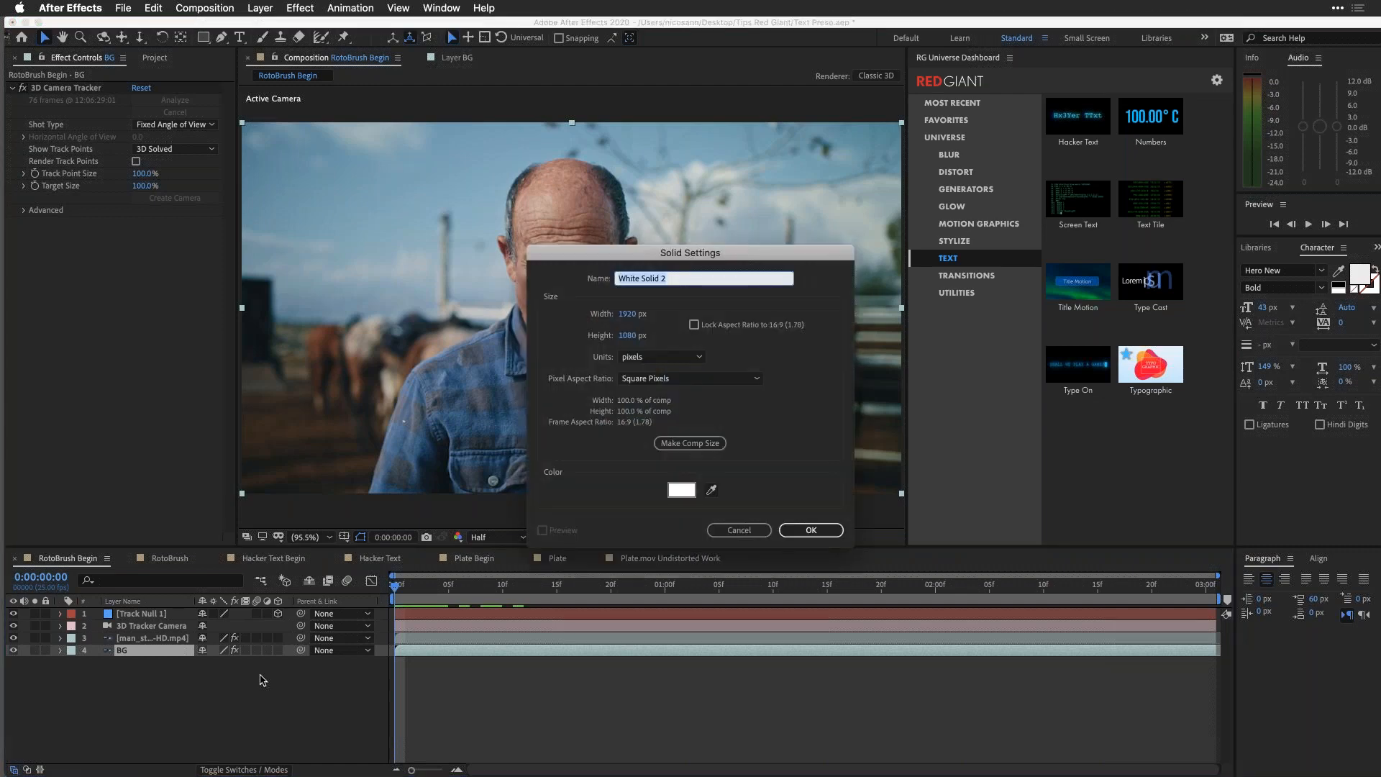
pyautogui.write('Typographic')
pyautogui.press('Return')
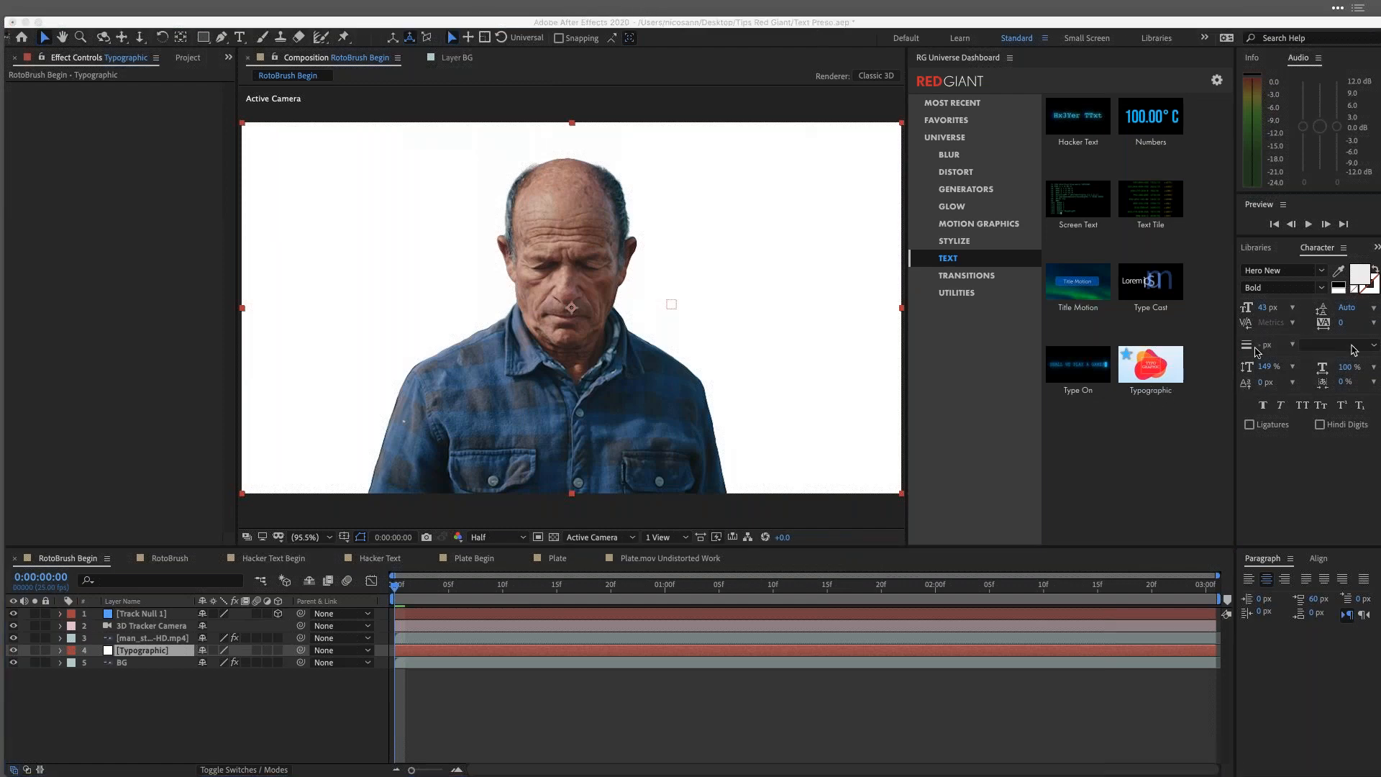
# Step: Apply the Universe Typographic effect to the Typographic solid and preview its animation
pyautogui.click(1151, 365)
pyautogui.moveTo(1164, 418)
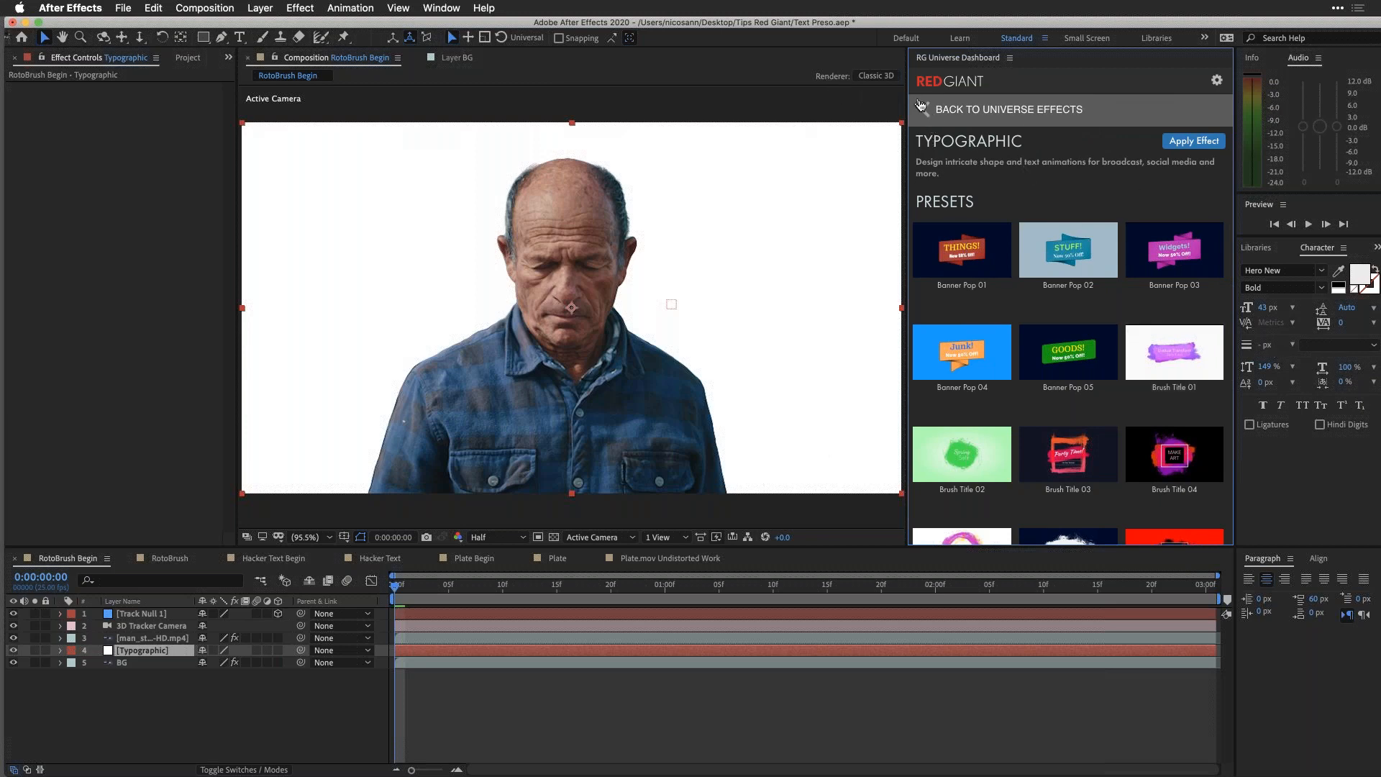
pyautogui.click(925, 109)
pyautogui.click(1152, 410)
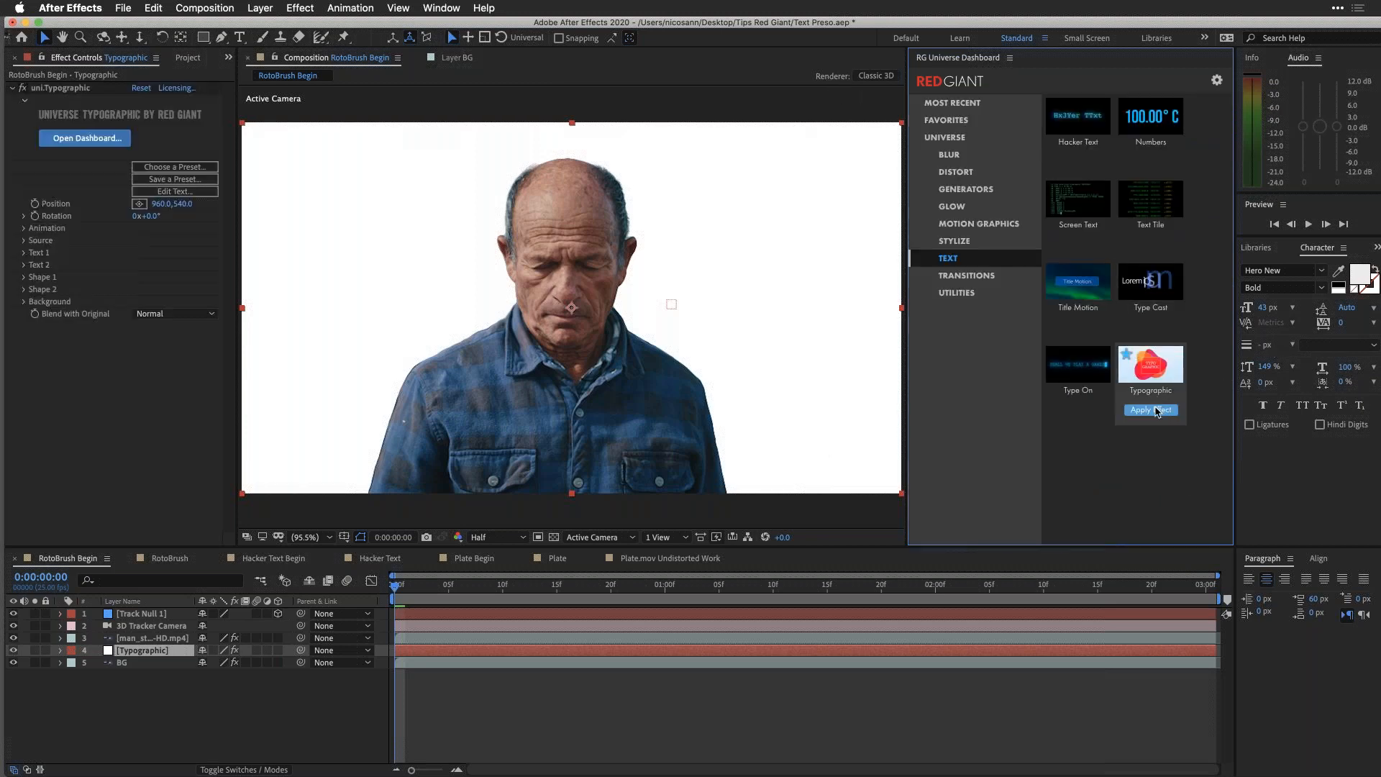
pyautogui.moveTo(550, 23); pyautogui.dragTo(632, 22)
pyautogui.click(453, 587)
pyautogui.press('space')
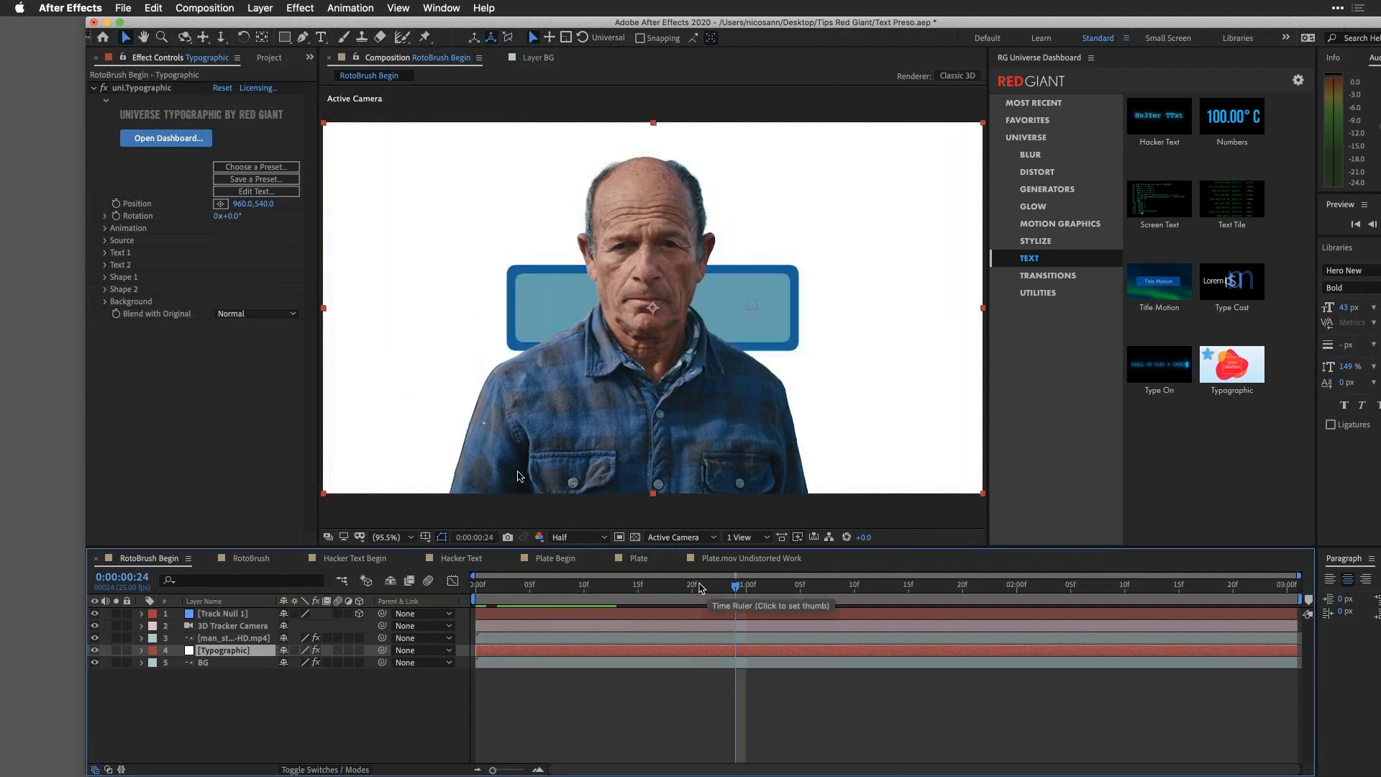
# Step: Set the Typographic effect's Blend with Original to None so the white solid no longer covers the background
pyautogui.moveTo(241, 24)
pyautogui.mouseDown()
pyautogui.moveTo(293, 24)
pyautogui.moveTo(247, 26)
pyautogui.mouseUp()
pyautogui.click(255, 314)
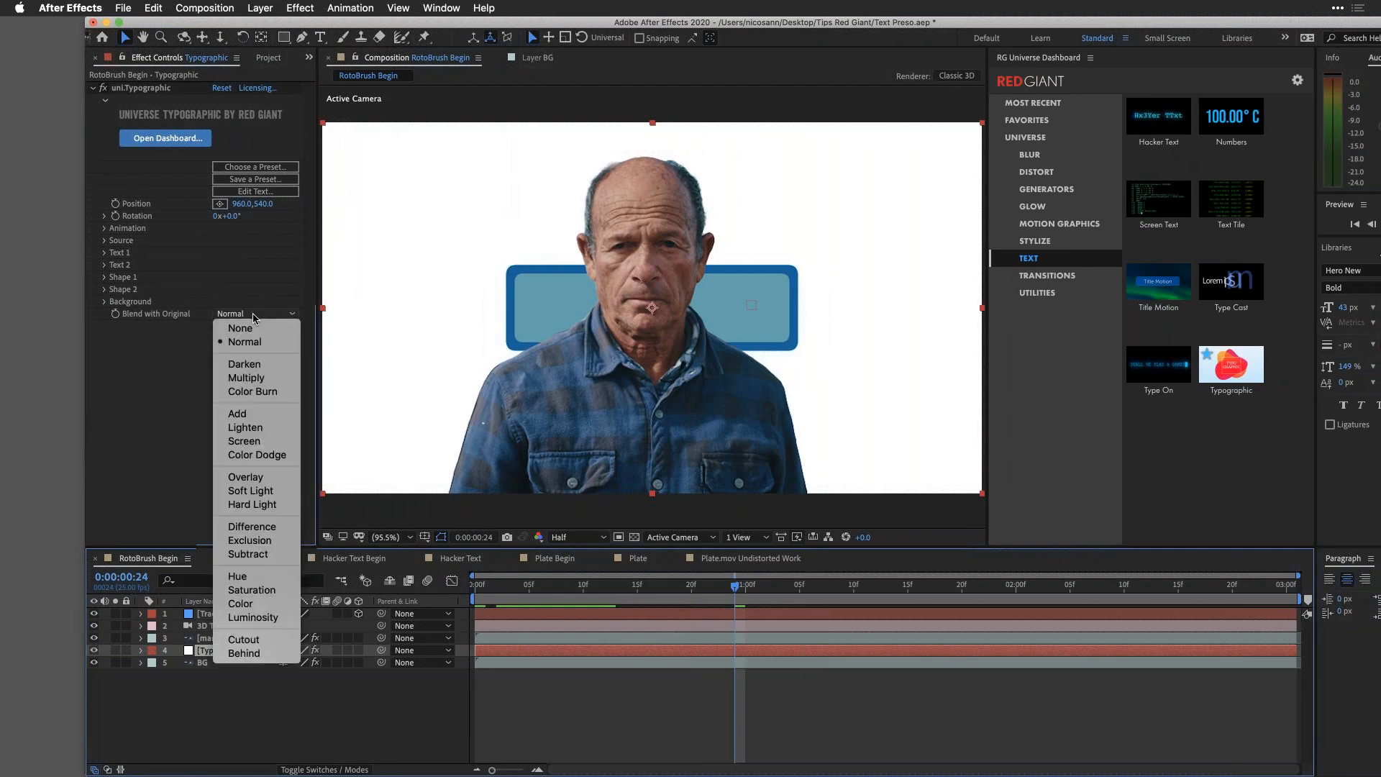
pyautogui.click(257, 328)
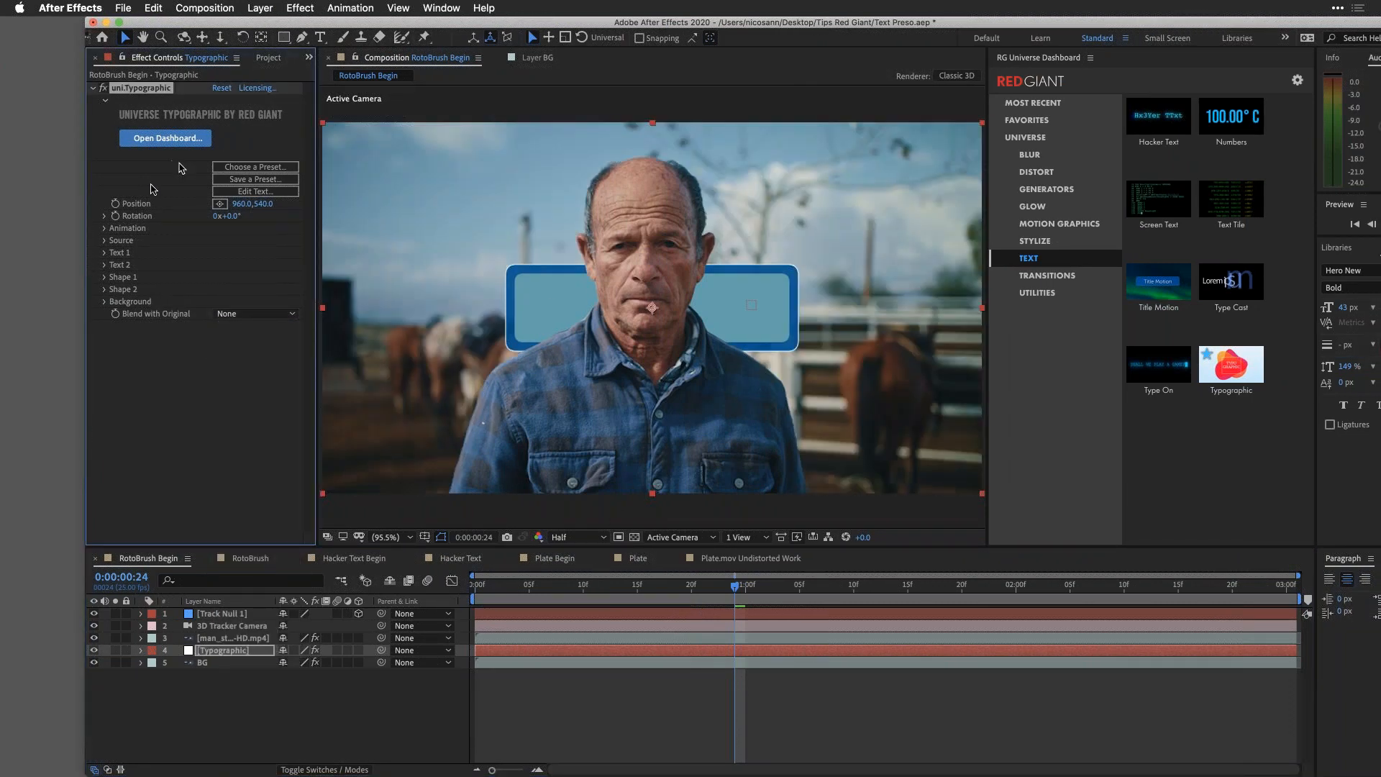
# Step: Move the Typographic title's position to 1423, 540 beside the man and preview the animation up to 0:00:01:03
pyautogui.moveTo(241, 204); pyautogui.dragTo(637, 194)
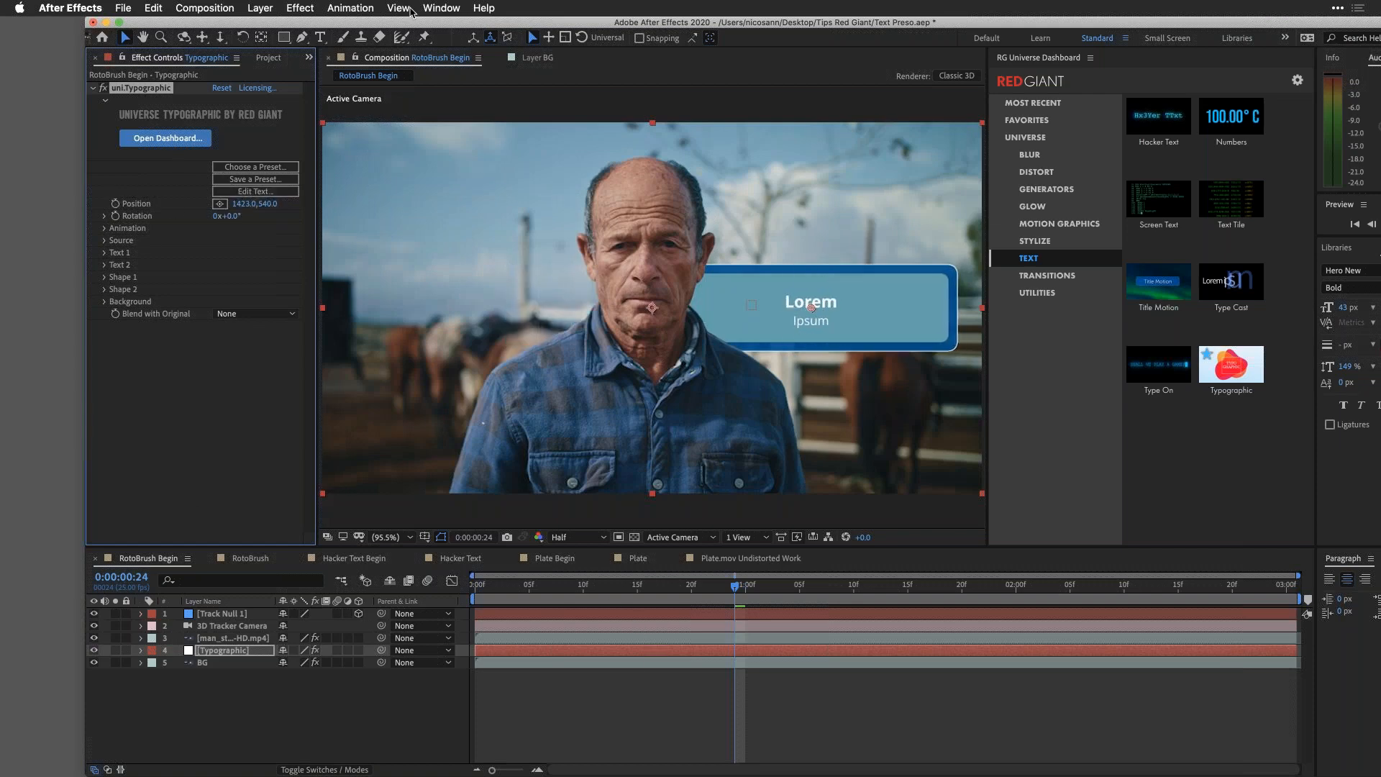
pyautogui.moveTo(408, 19); pyautogui.dragTo(325, 18)
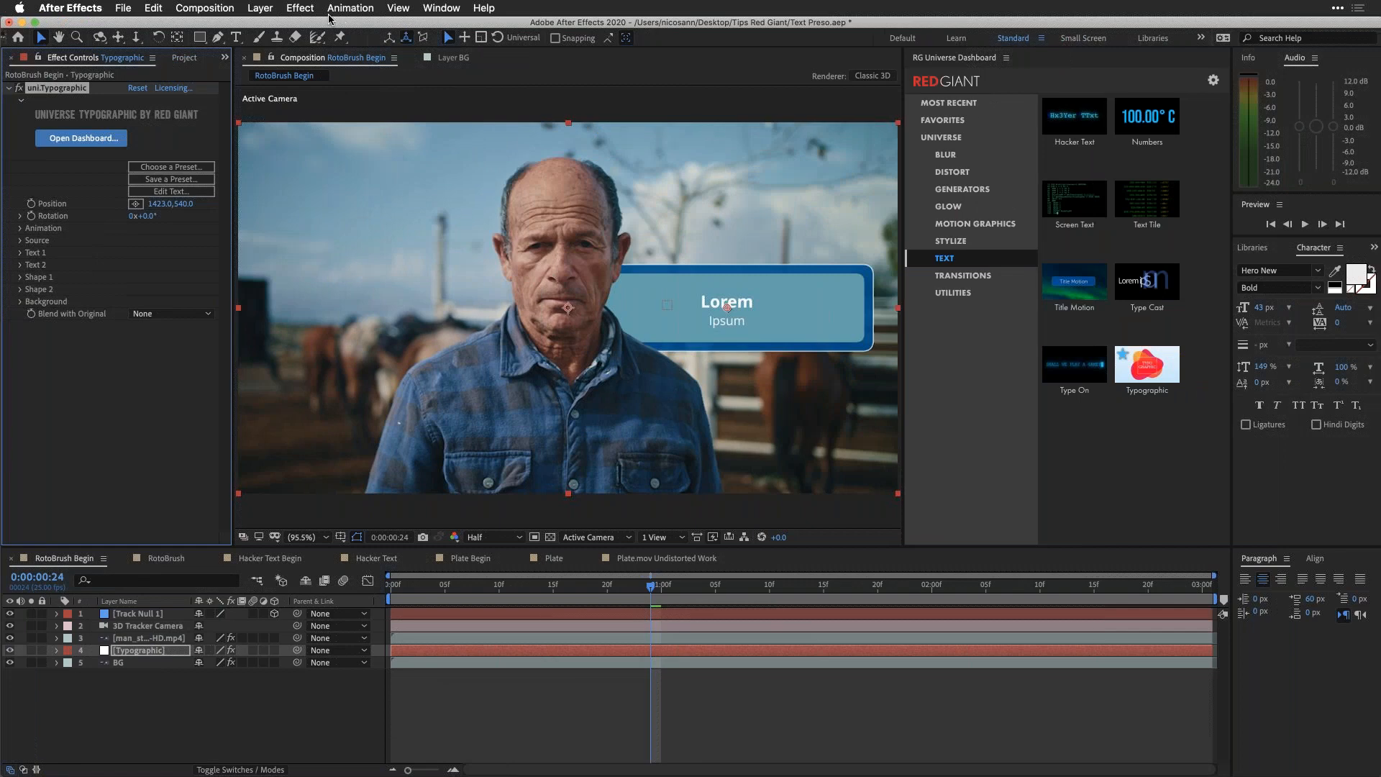
pyautogui.press('space')
pyautogui.moveTo(583, 586); pyautogui.dragTo(695, 587)
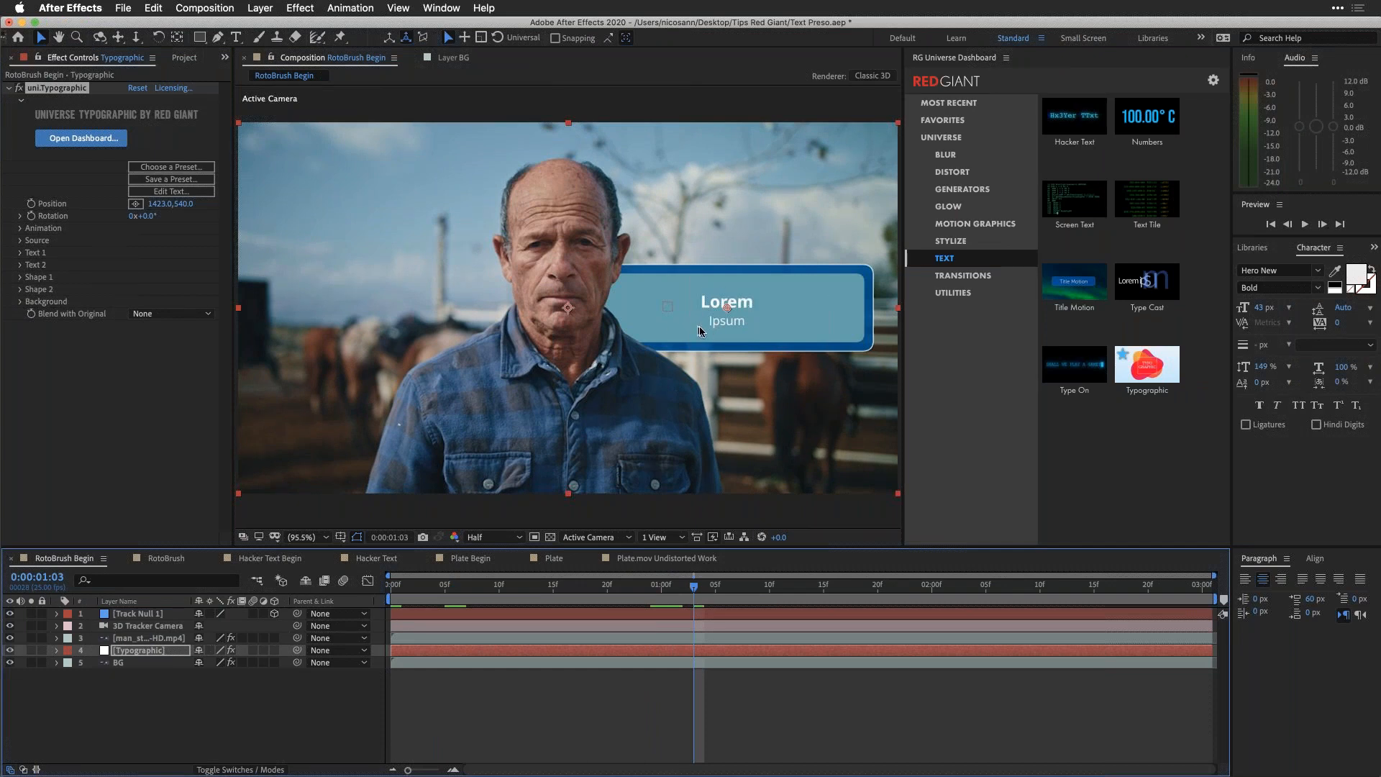
# Step: Browse the Typographic presets in an enlarged dashboard and apply Brush Title 10 to the title
pyautogui.click(141, 167)
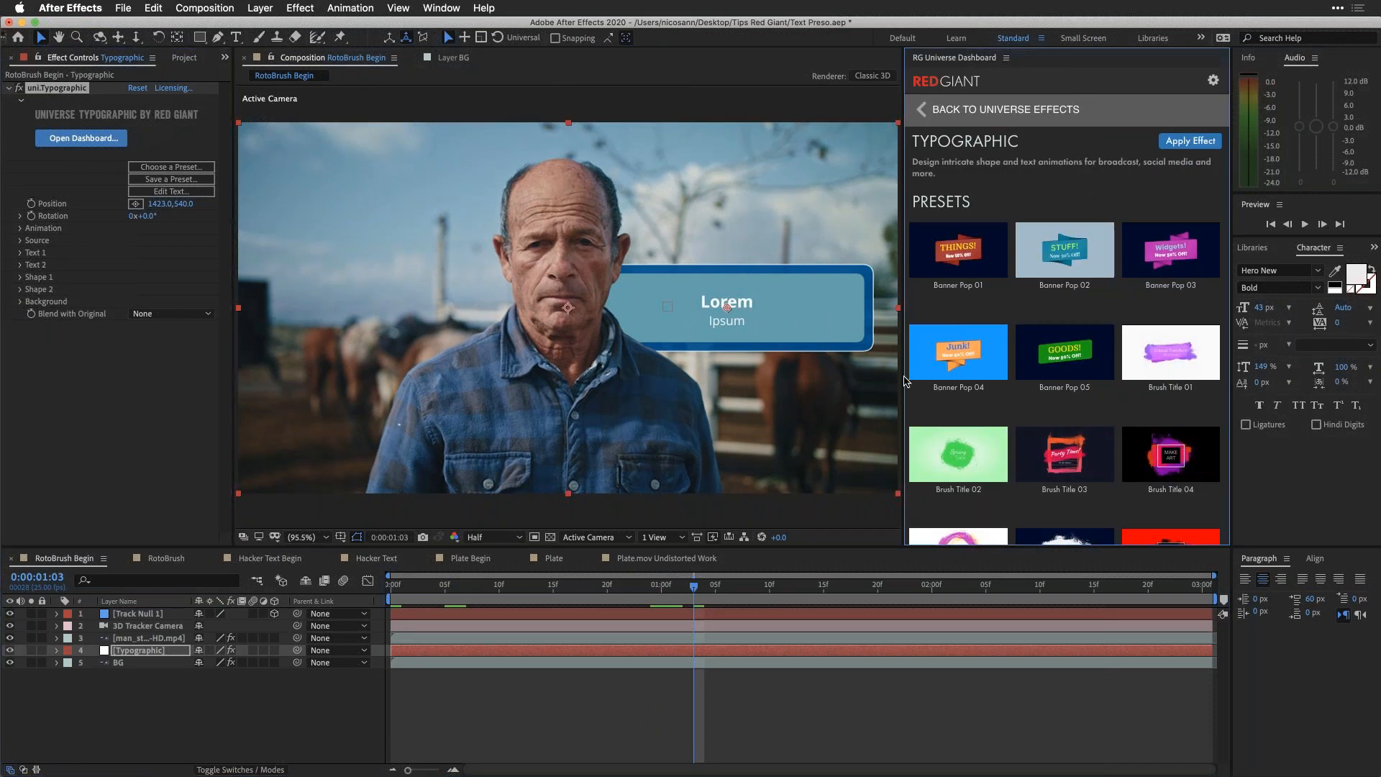
pyautogui.moveTo(905, 379); pyautogui.dragTo(649, 373)
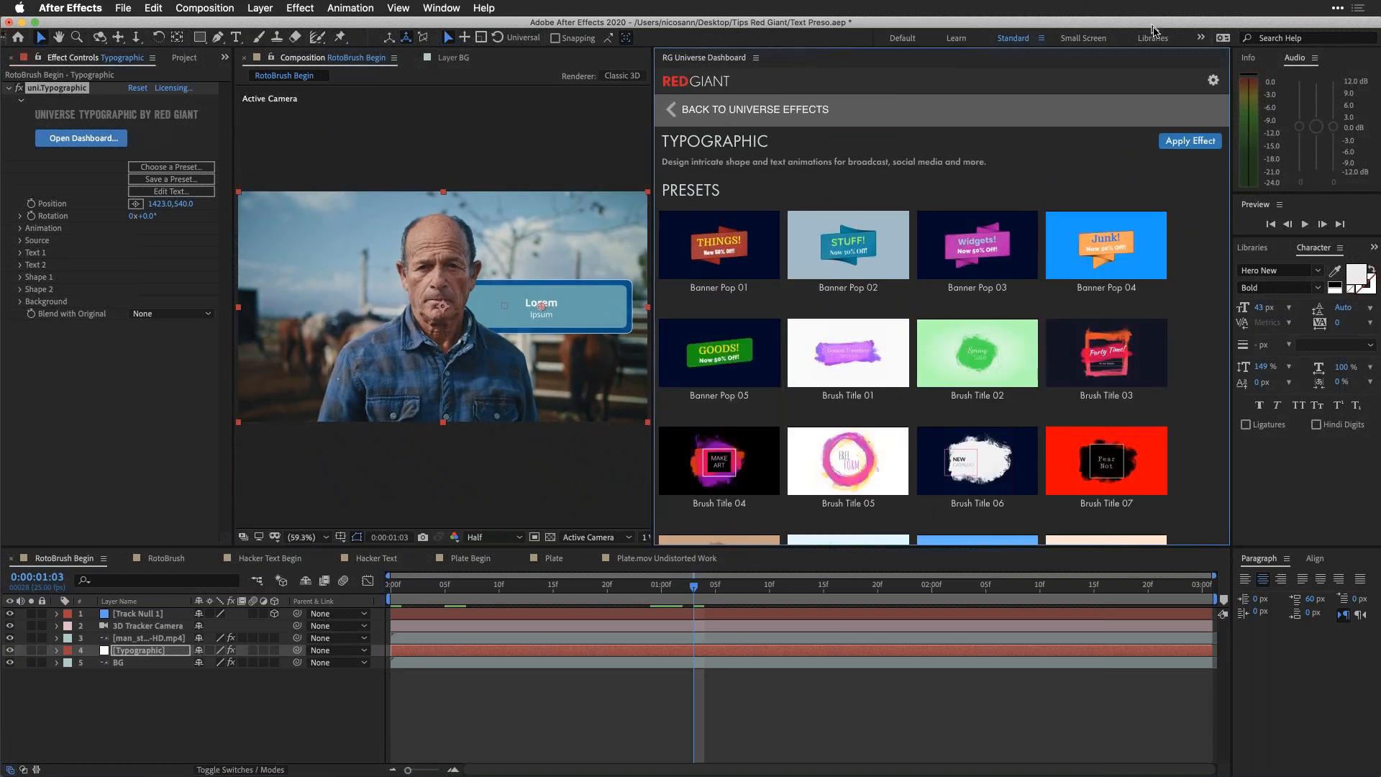
pyautogui.scroll(-2, 969, 303)
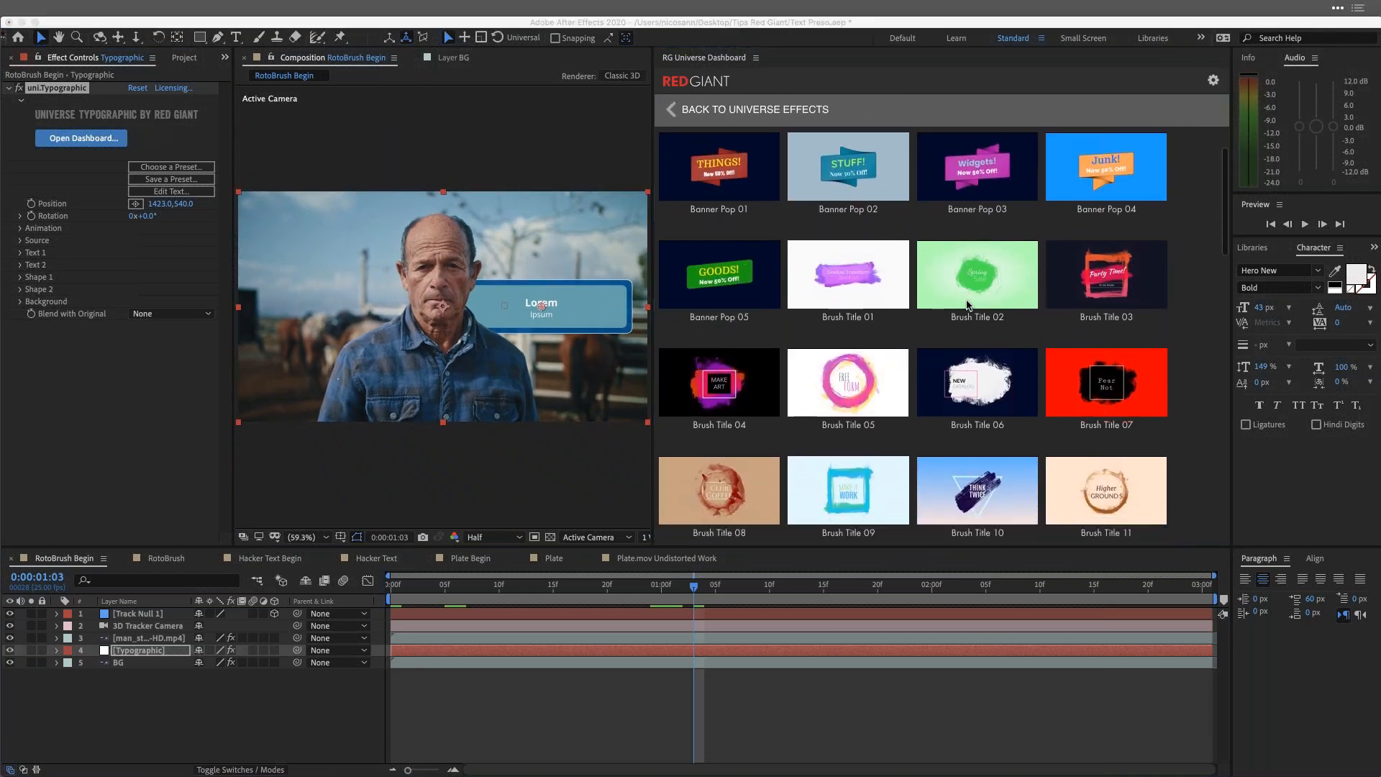
pyautogui.scroll(-4, 969, 303)
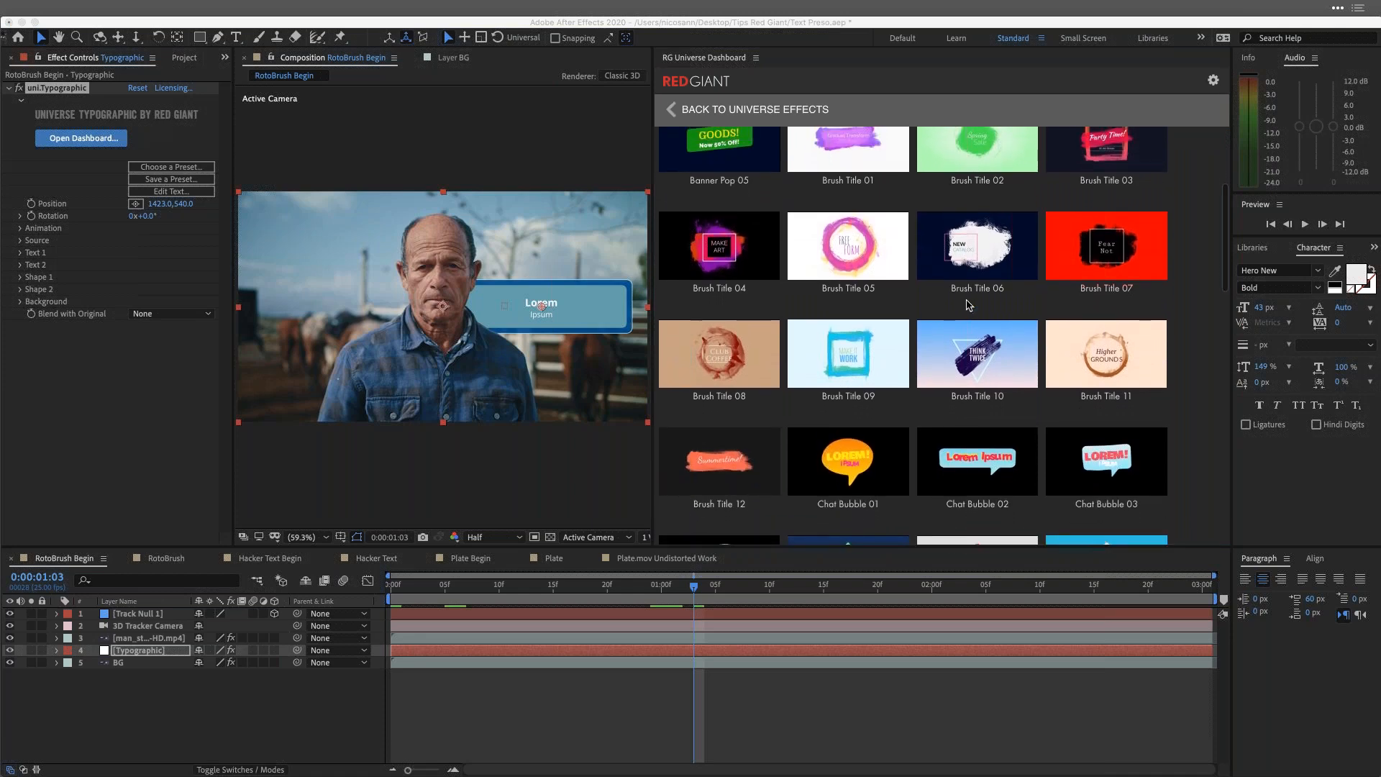
pyautogui.scroll(3, 969, 305)
pyautogui.scroll(-1, 970, 304)
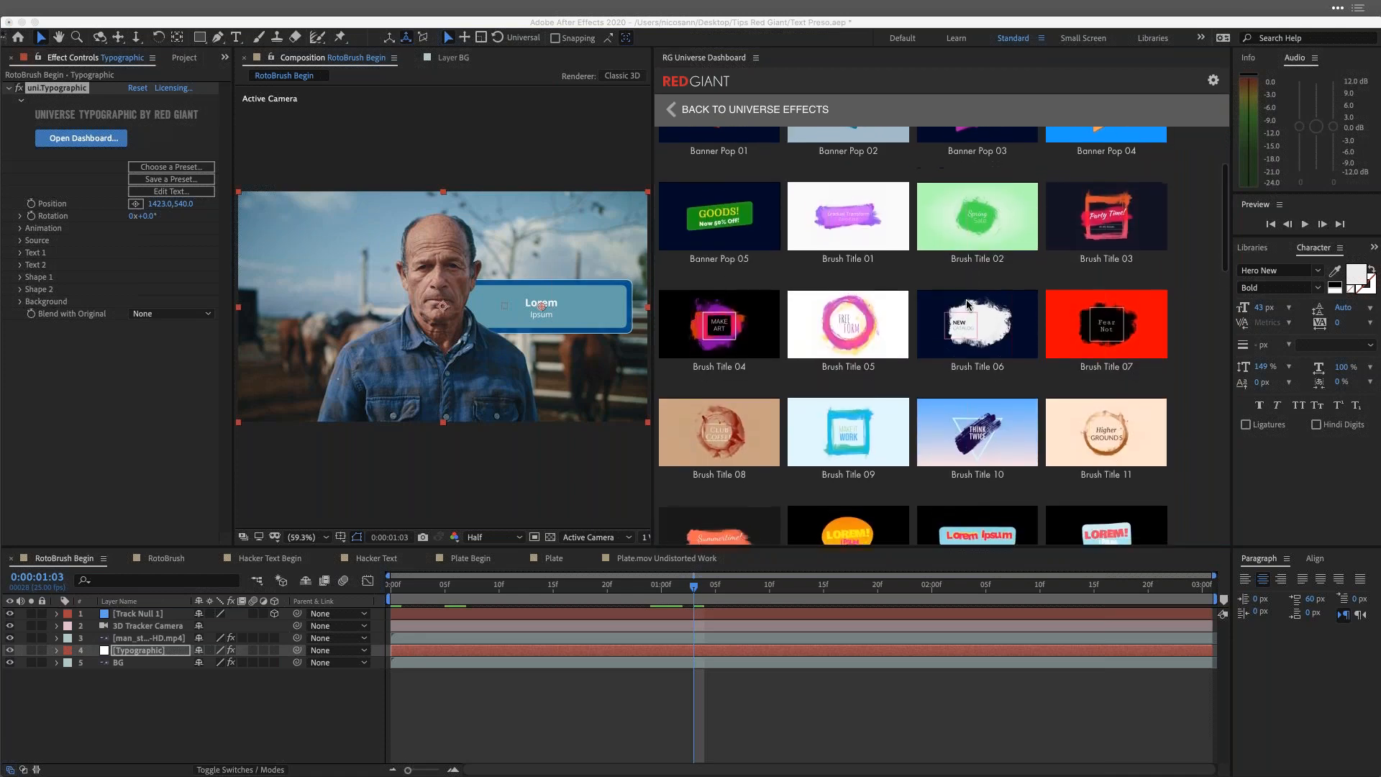
pyautogui.moveTo(772, 24); pyautogui.dragTo(685, 24)
pyautogui.moveTo(895, 469)
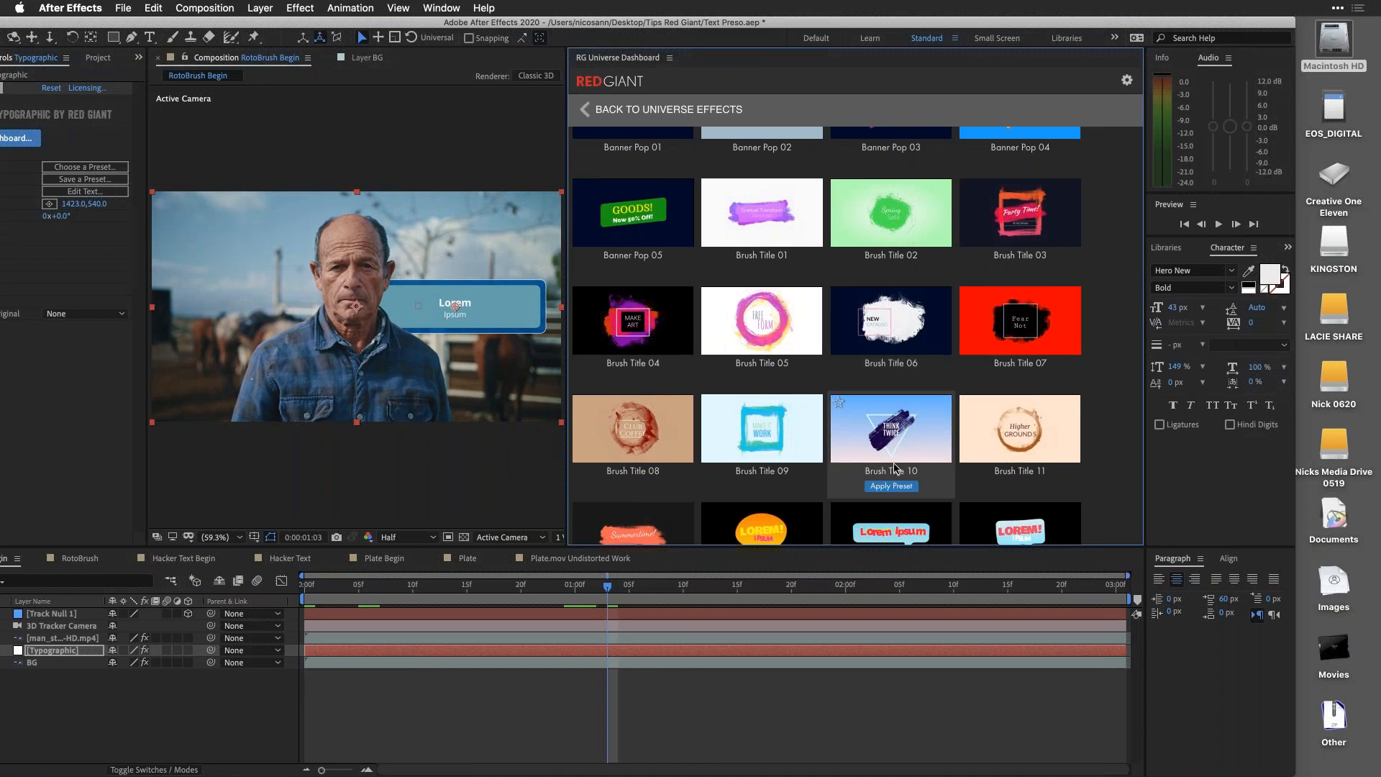
pyautogui.scroll(-2, 896, 469)
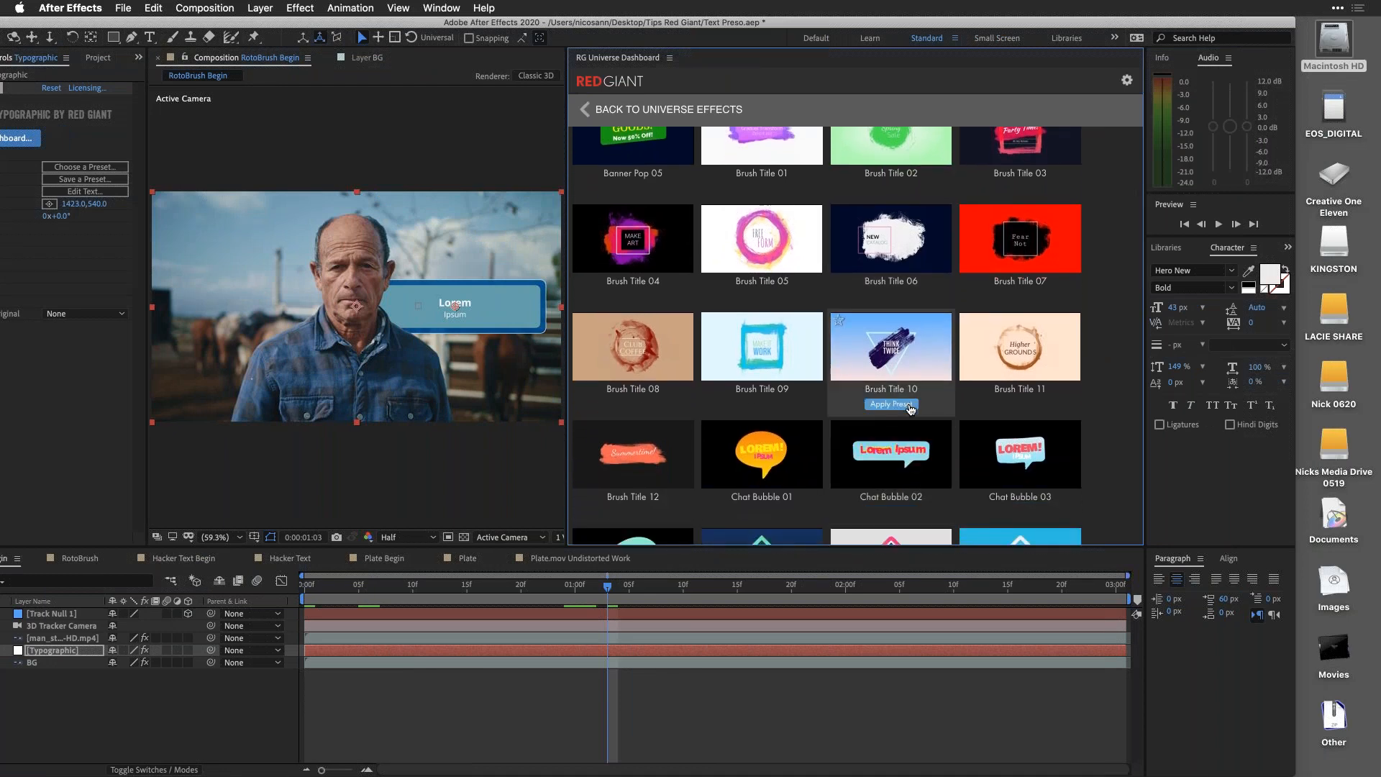
pyautogui.click(910, 406)
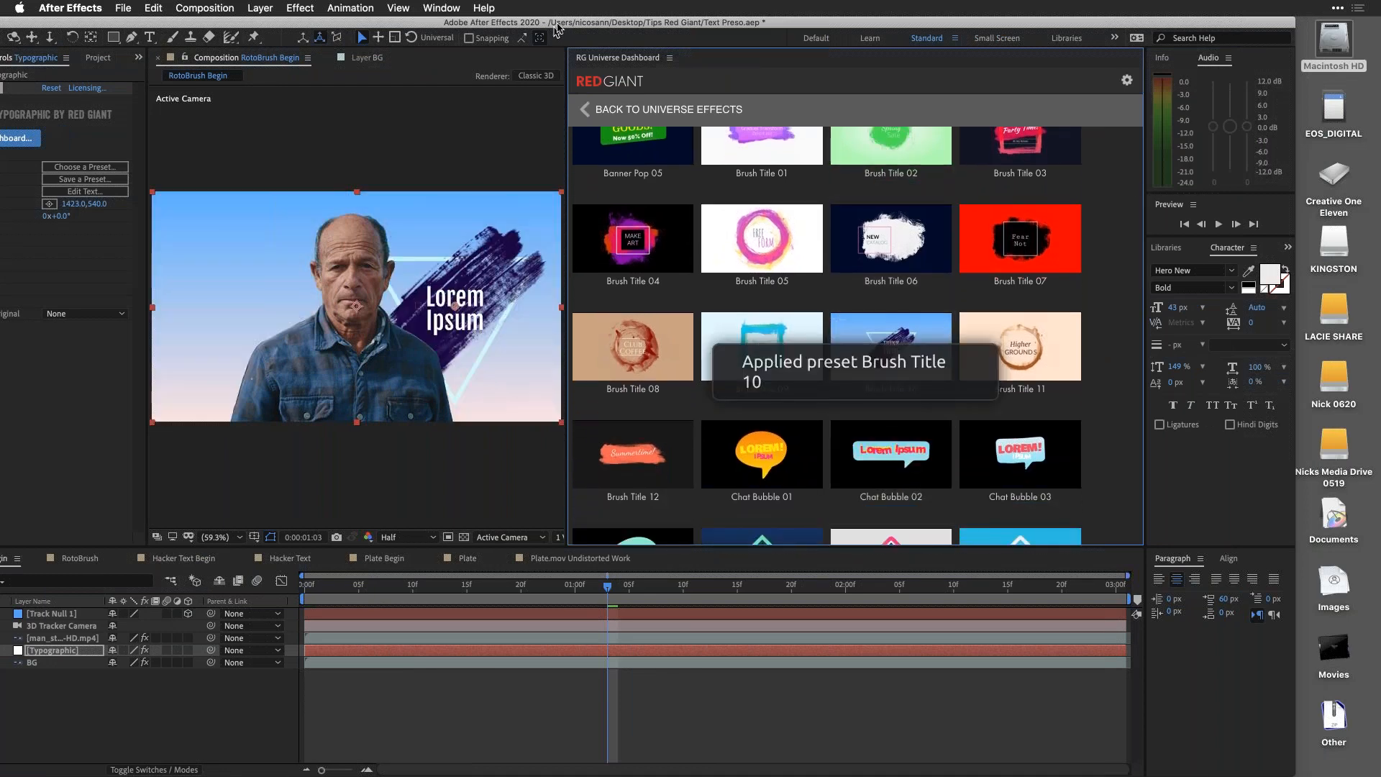
# Step: Set the Typographic effect's Background Opacity to 0
pyautogui.moveTo(600, 16); pyautogui.dragTo(657, 7)
pyautogui.click(29, 301)
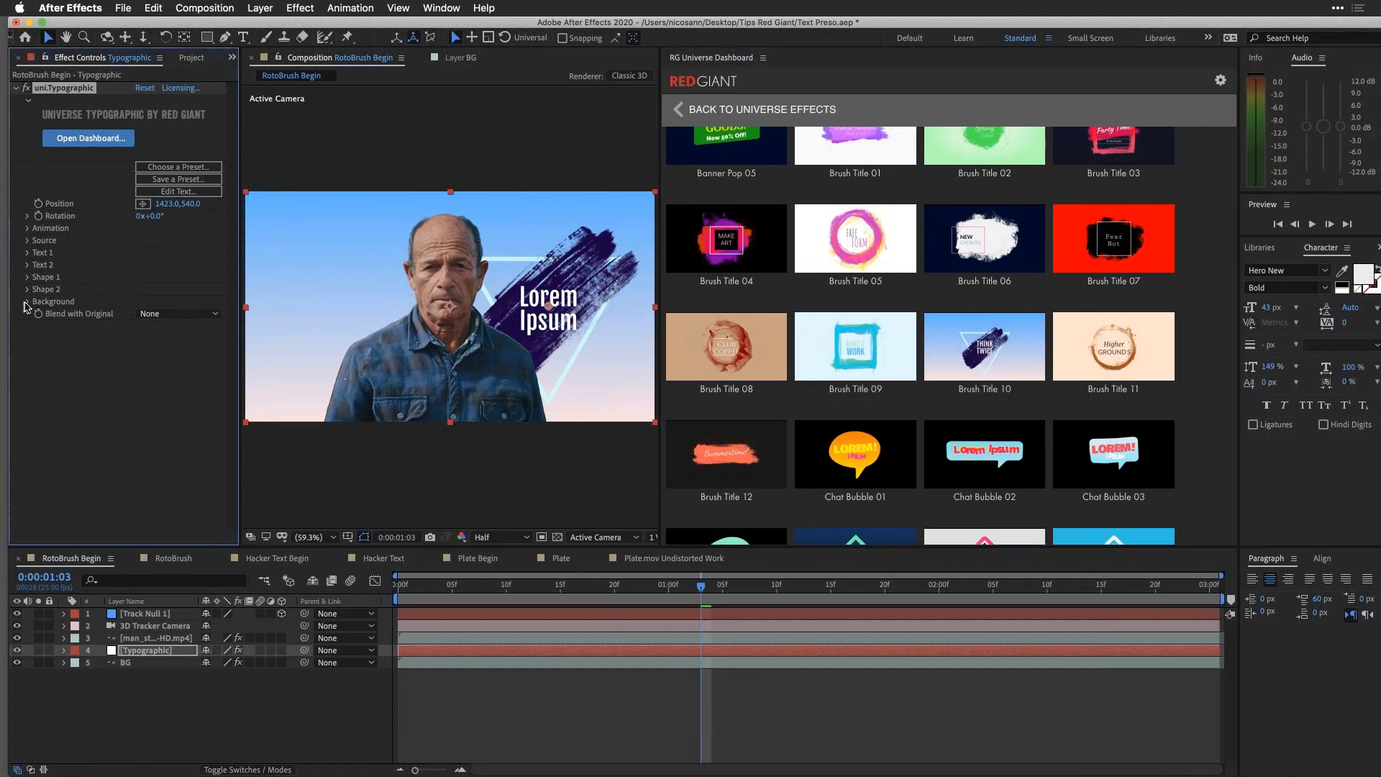
pyautogui.moveTo(144, 362); pyautogui.dragTo(4, 363)
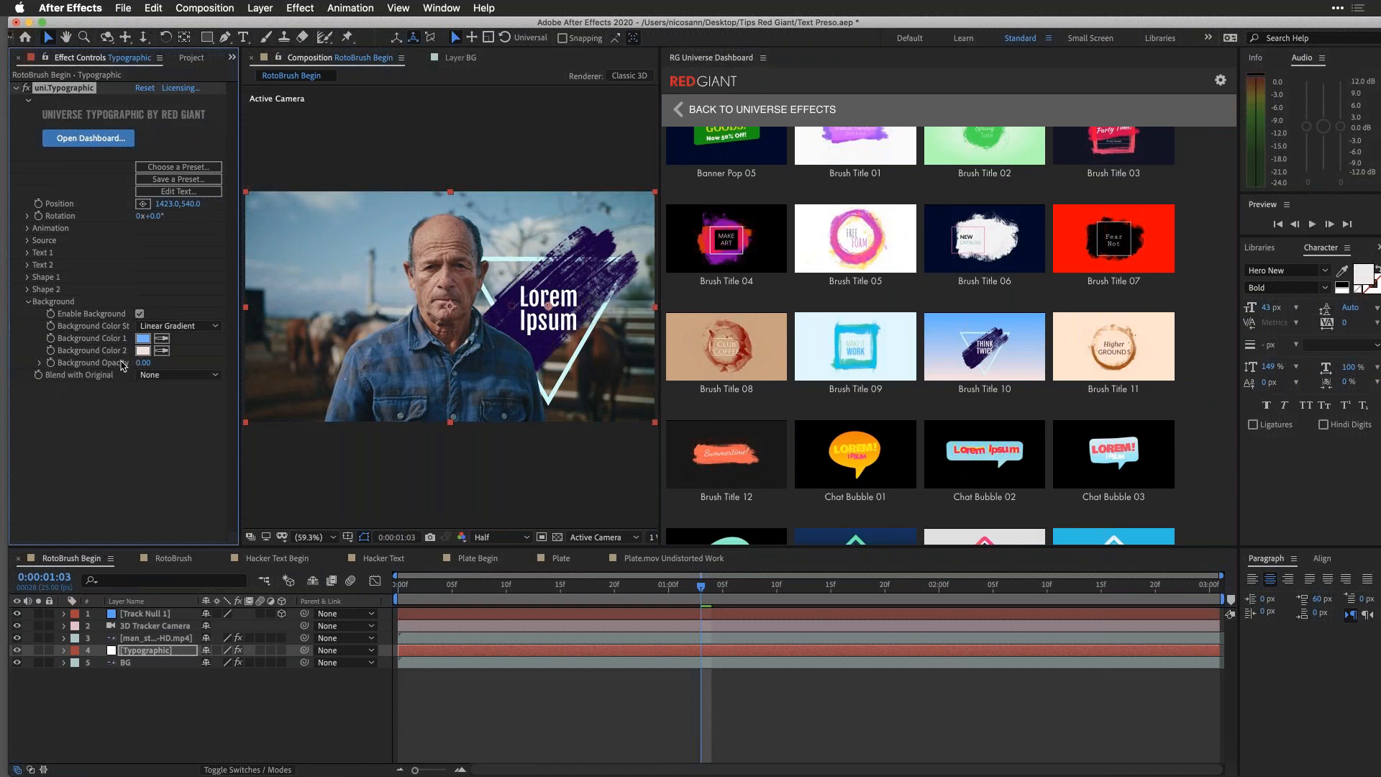
pyautogui.moveTo(254, 22); pyautogui.dragTo(245, 23)
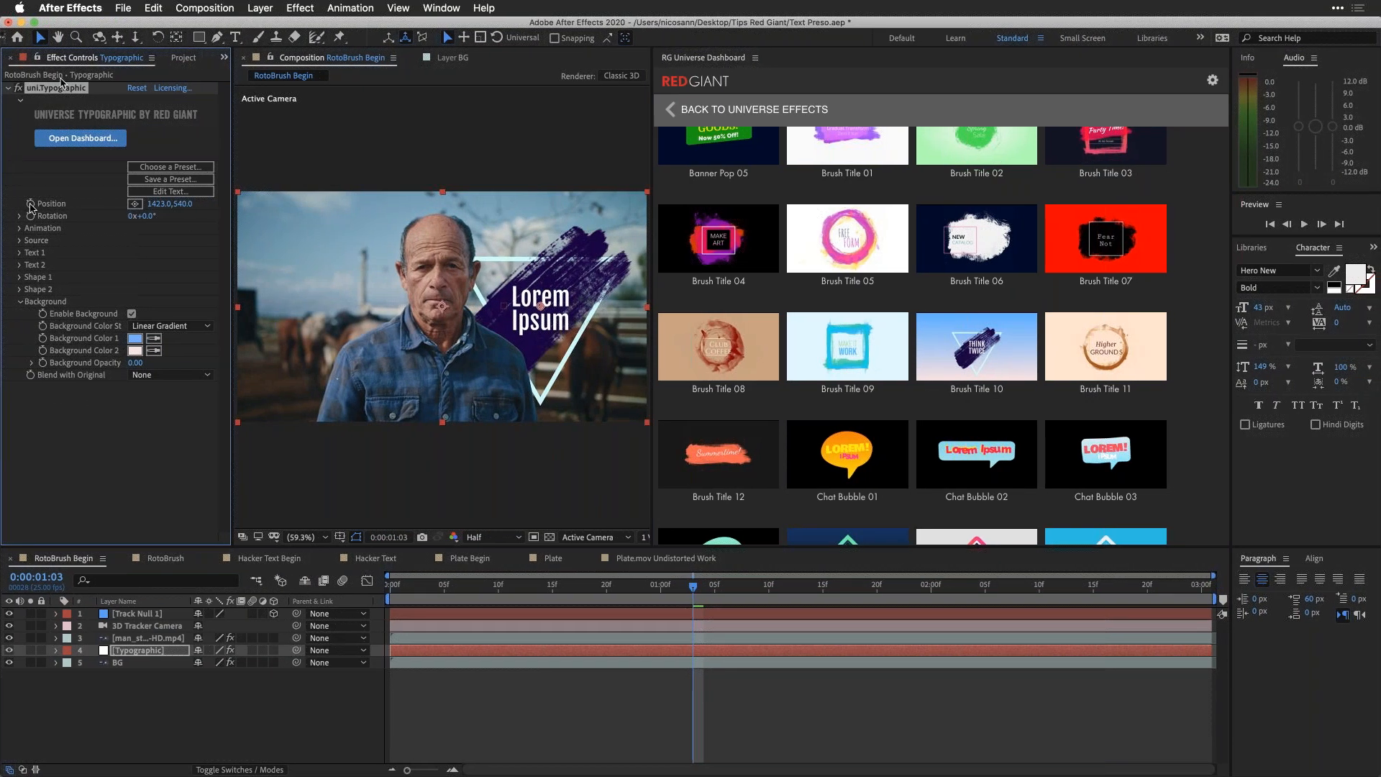
# Step: Change the title's Shape 2 type from Polygon to Shape Library
pyautogui.click(18, 289)
pyautogui.scroll(-1, 18, 295)
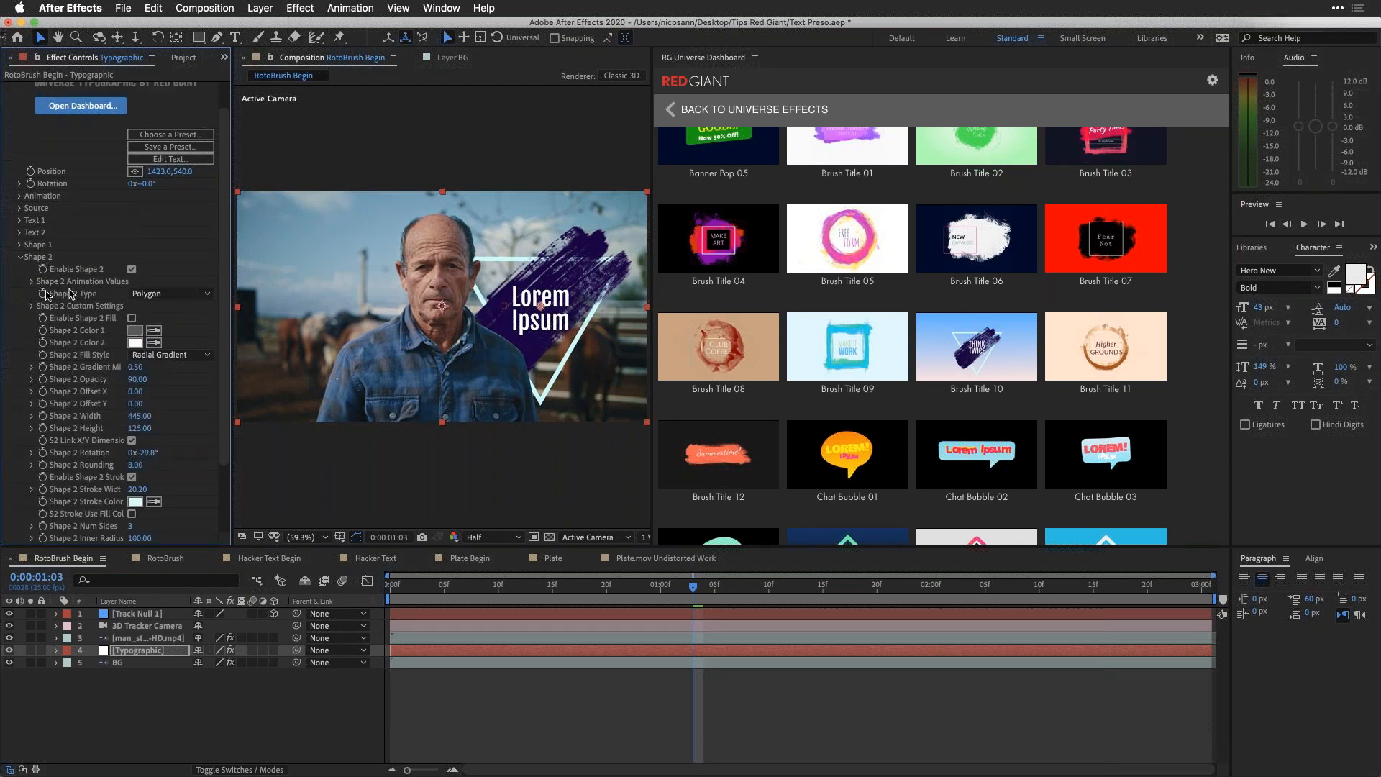
pyautogui.click(156, 295)
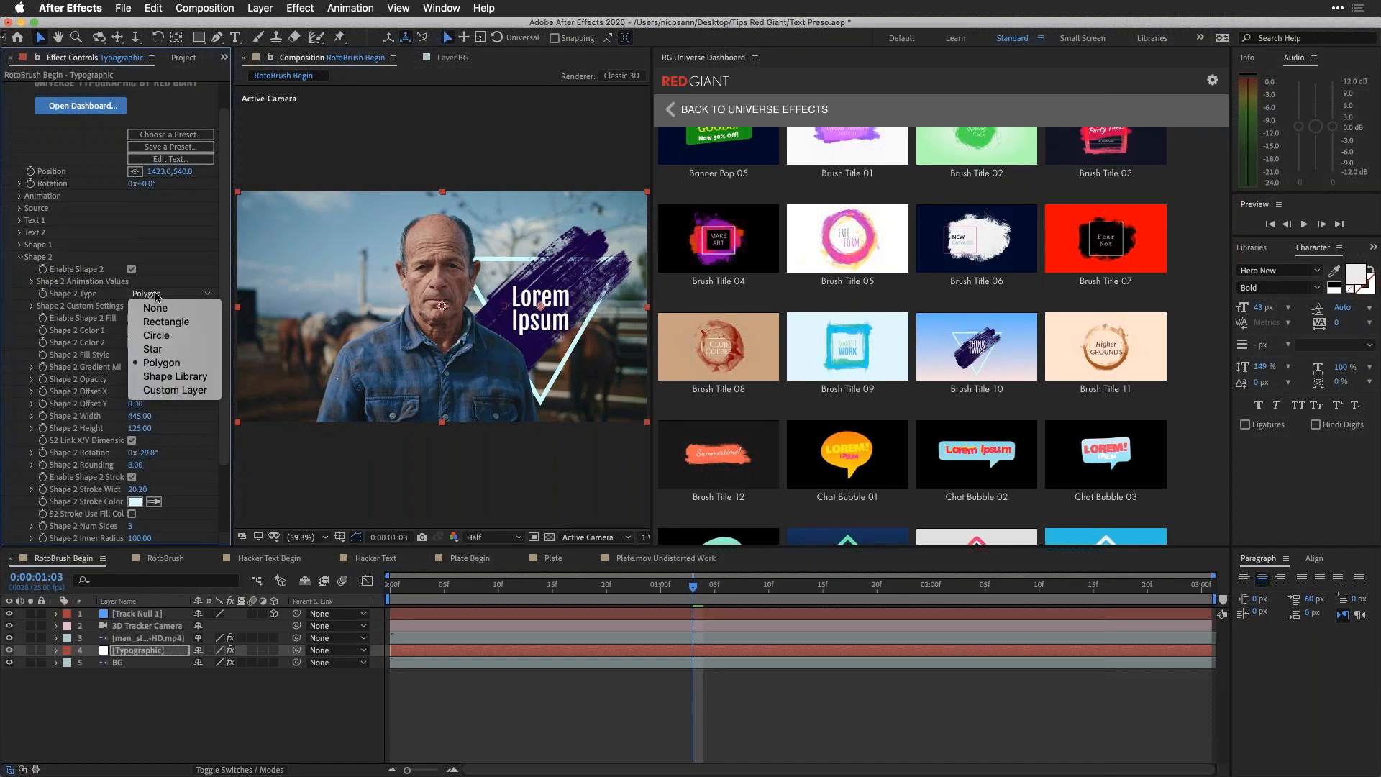
pyautogui.click(196, 381)
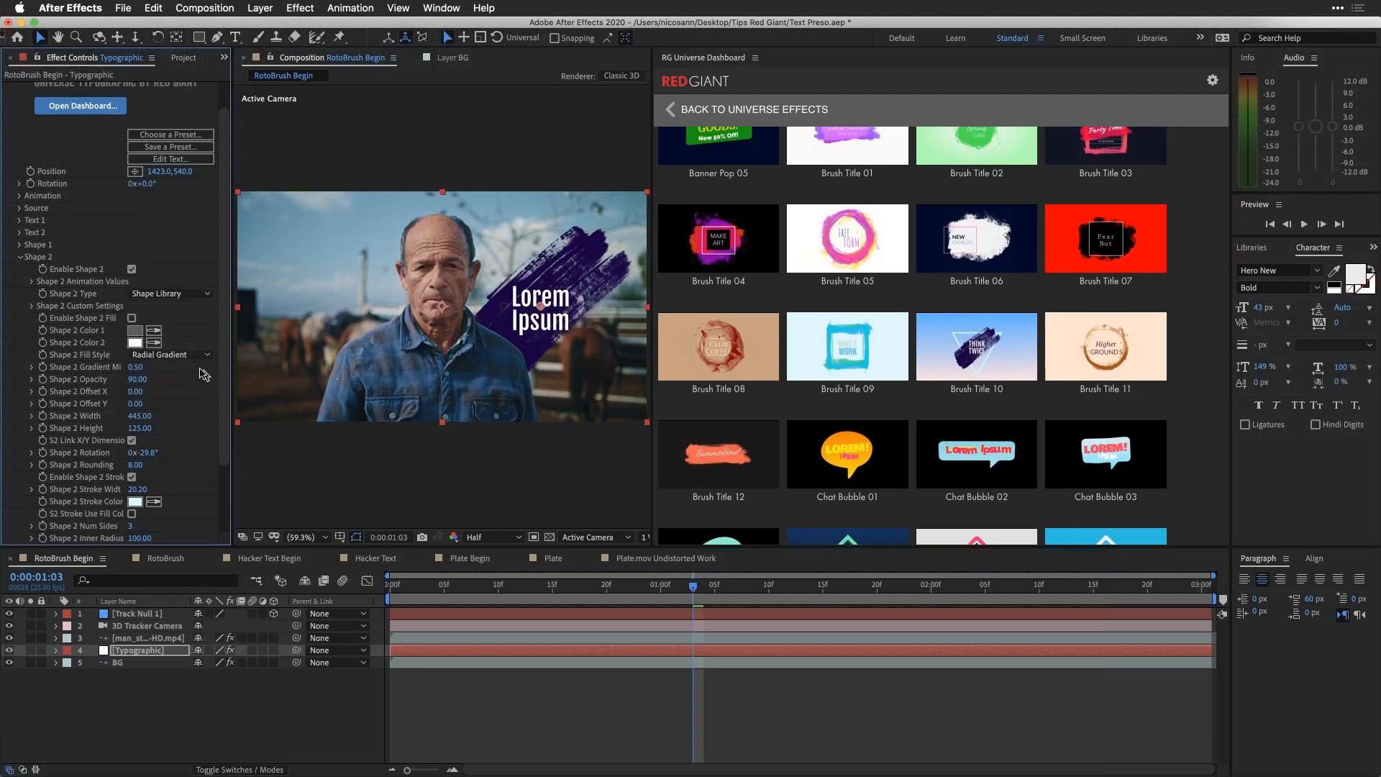
# Step: Choose the Icon - Home shape from the shape library as the custom shape for Shape 2
pyautogui.click(32, 308)
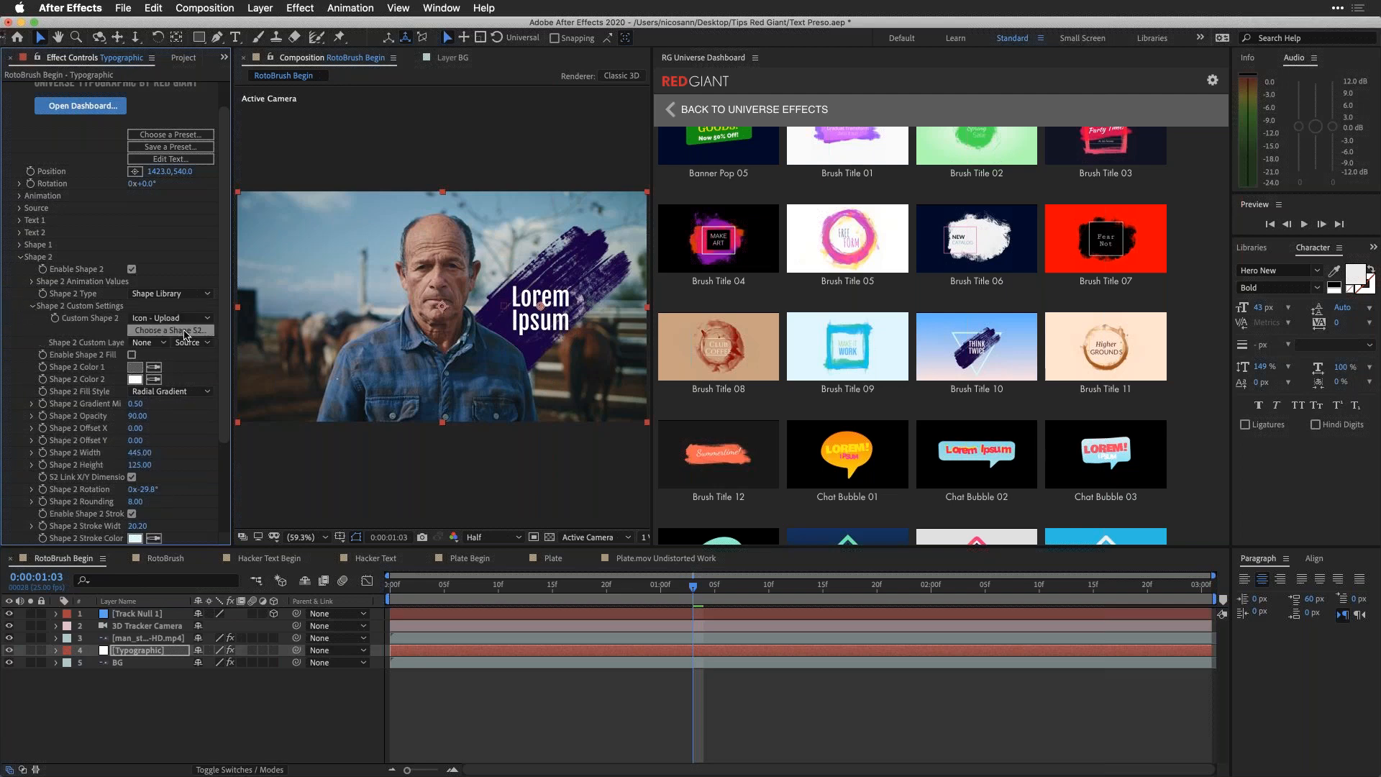
pyautogui.click(185, 331)
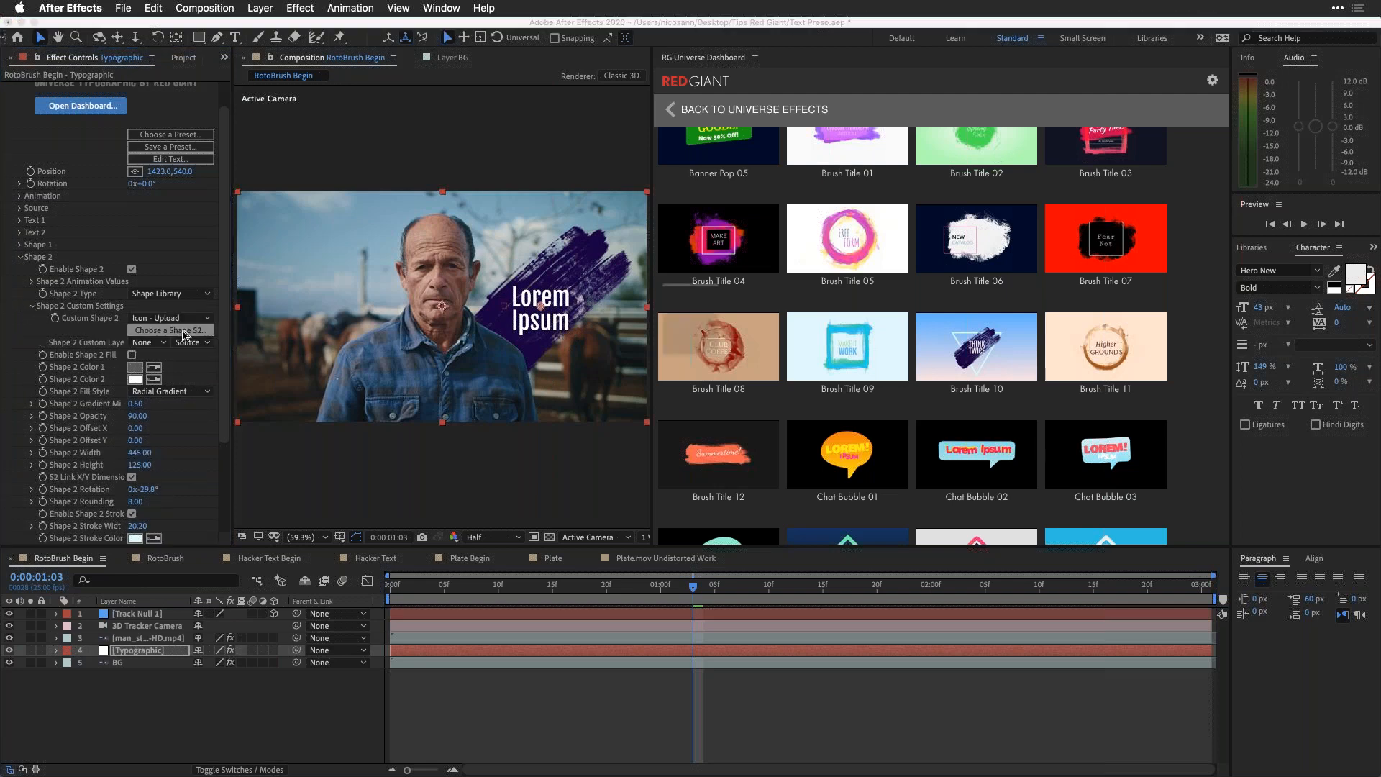
pyautogui.moveTo(697, 262)
pyautogui.scroll(-5, 697, 262)
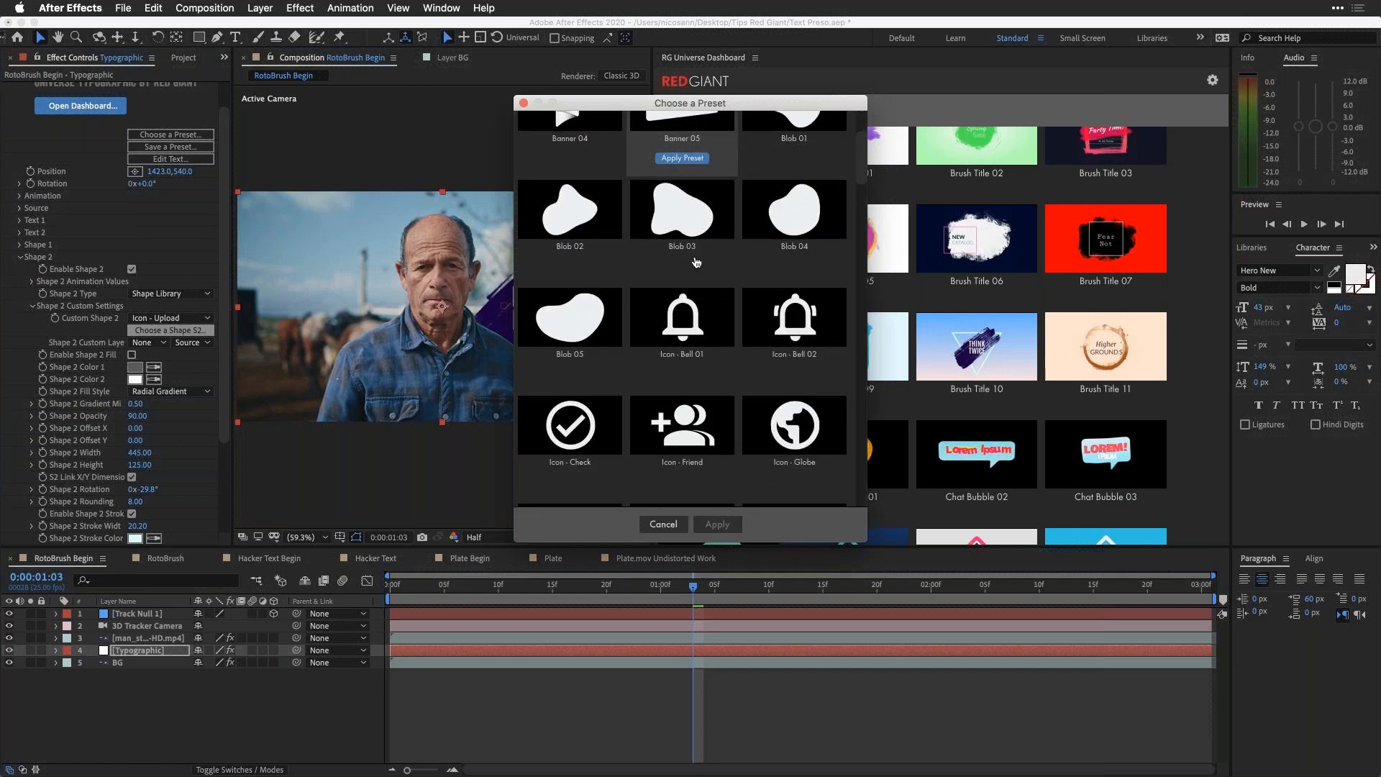
pyautogui.moveTo(820, 368)
pyautogui.click(794, 407)
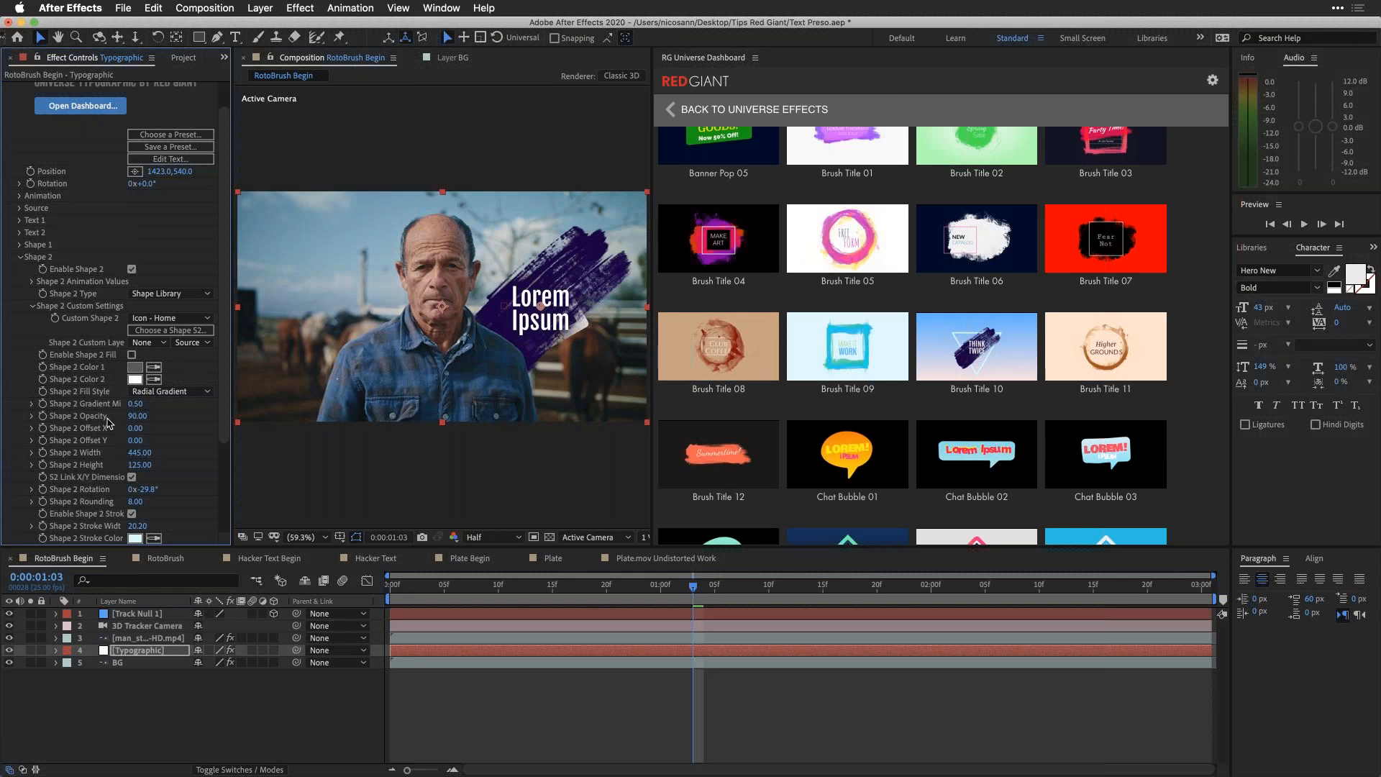
# Step: Set the Shape 2 house icon's width to 835 and its rotation to 0°
pyautogui.moveTo(140, 459); pyautogui.dragTo(158, 435)
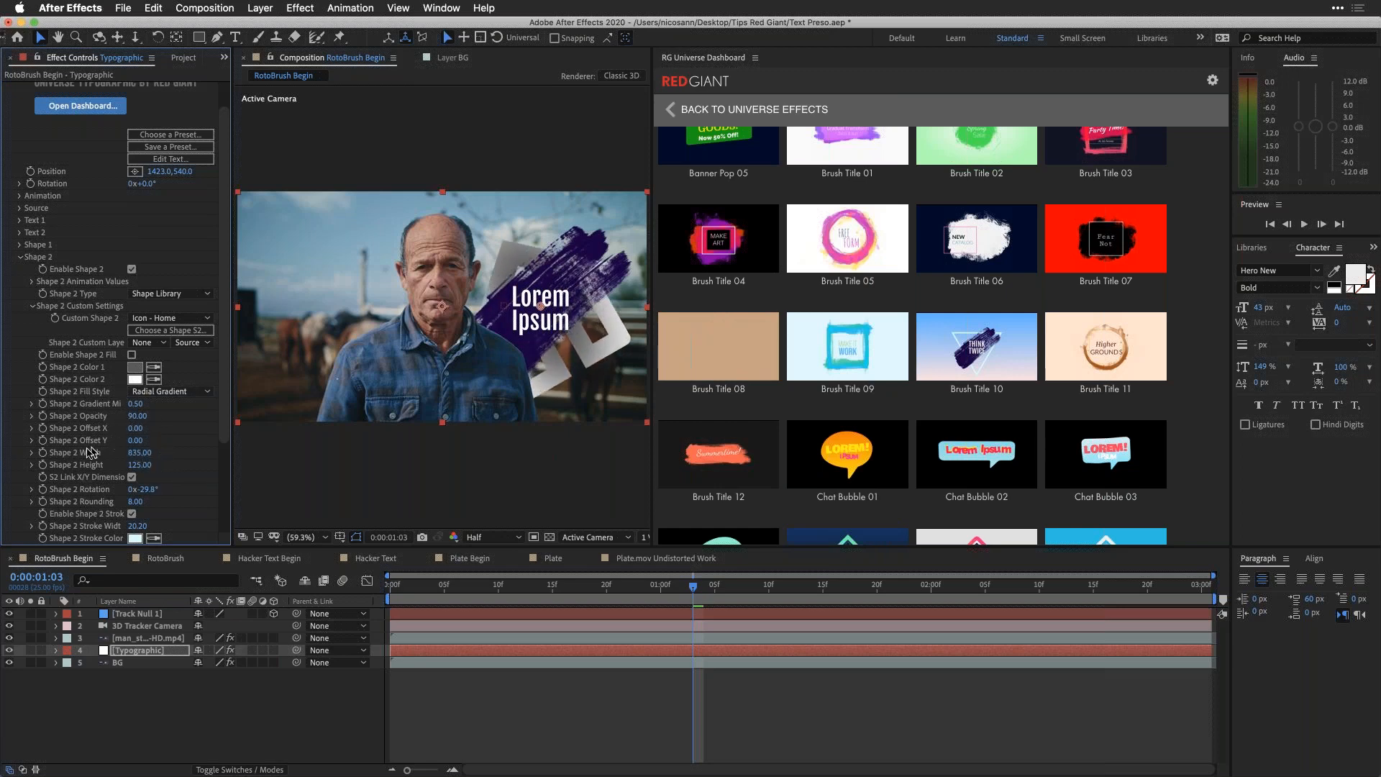
pyautogui.click(149, 490)
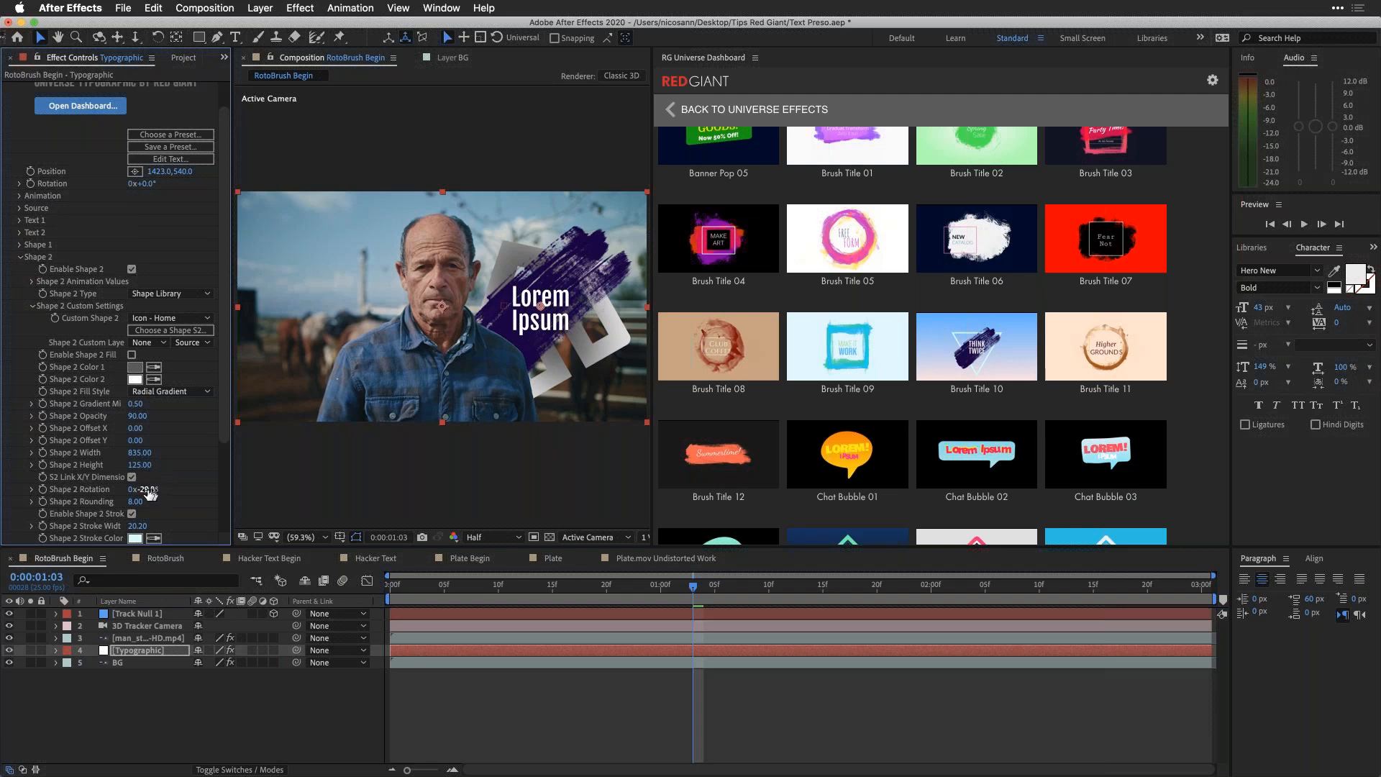
pyautogui.press('Return')
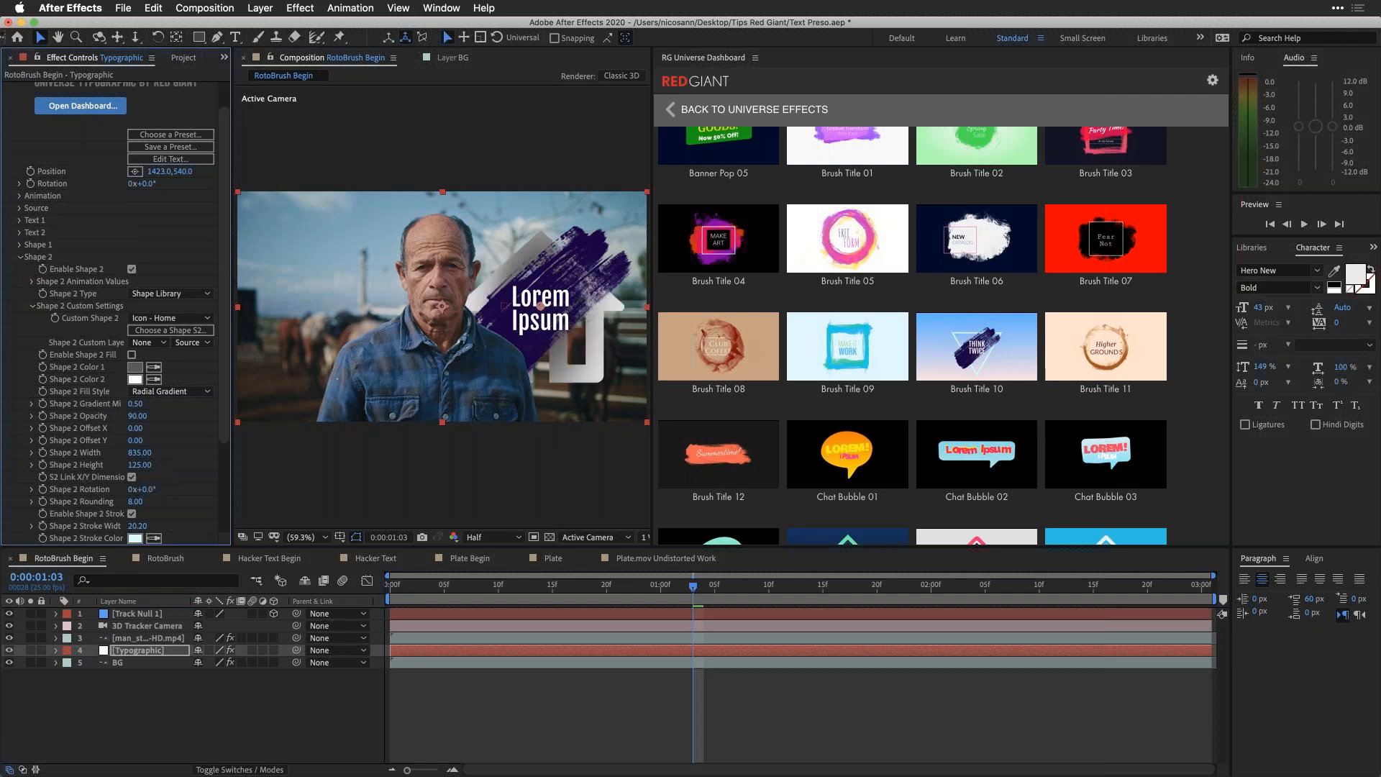
# Step: Set the width of the Shape 1 brush stroke in the Typographic title to 789
pyautogui.click(14, 245)
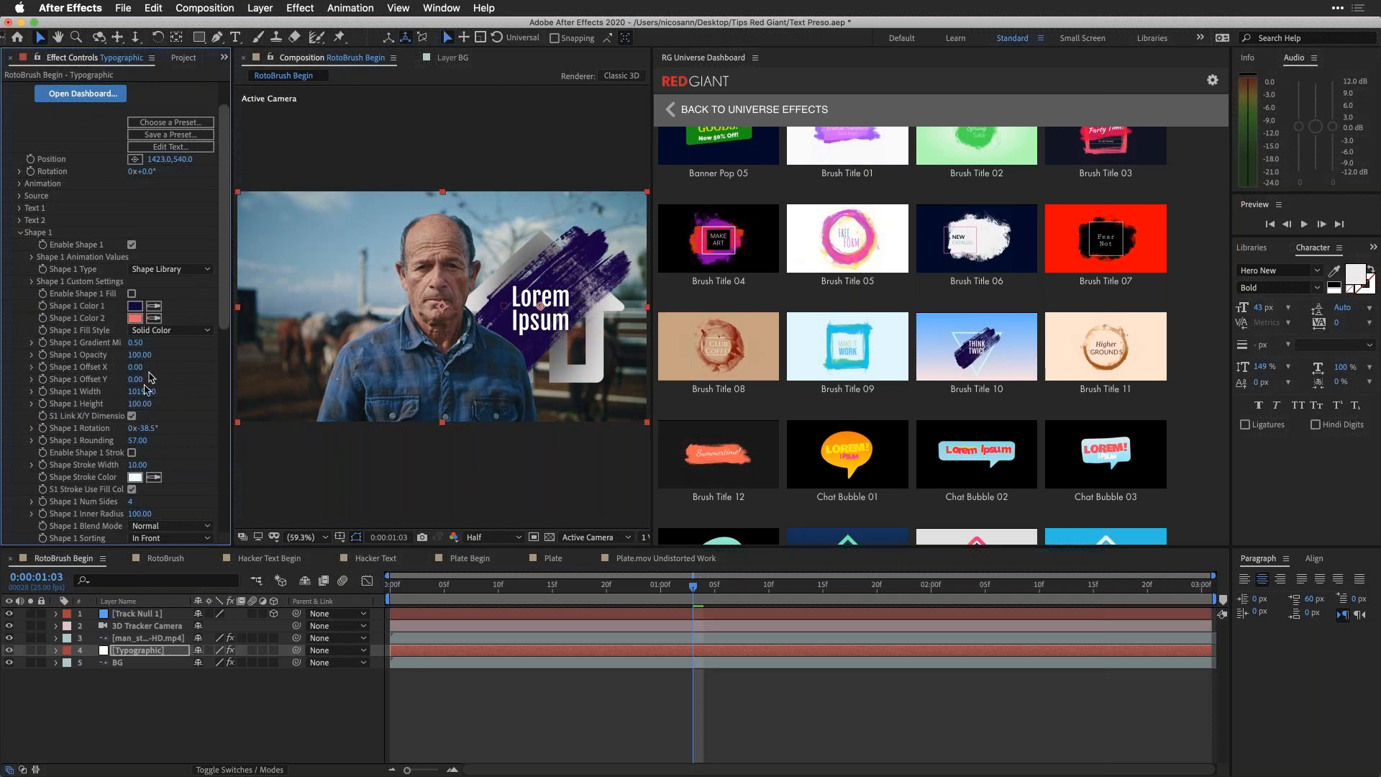
pyautogui.moveTo(133, 391); pyautogui.dragTo(86, 392)
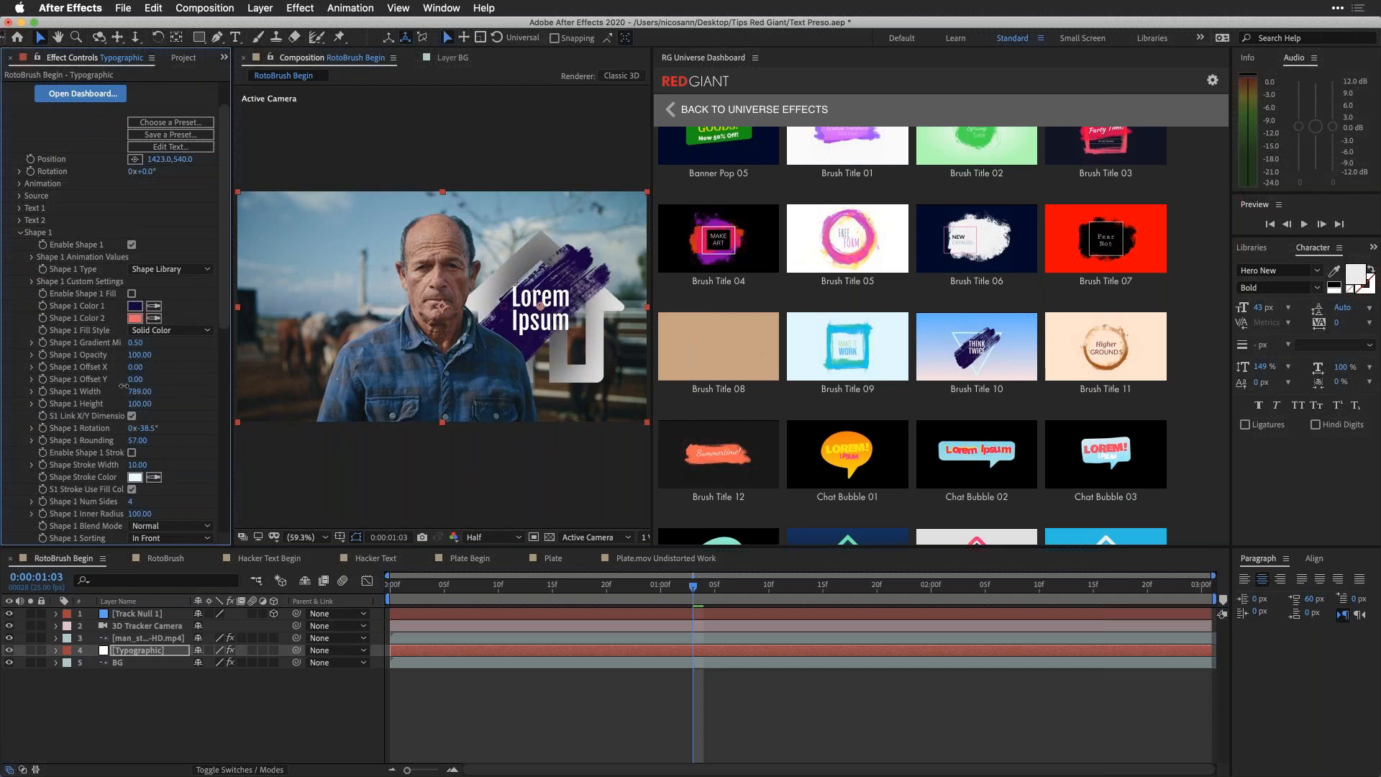
# Step: Change the Typographic title's text to "On the Farm" on line 1 and "A Story" on line 2
pyautogui.click(165, 148)
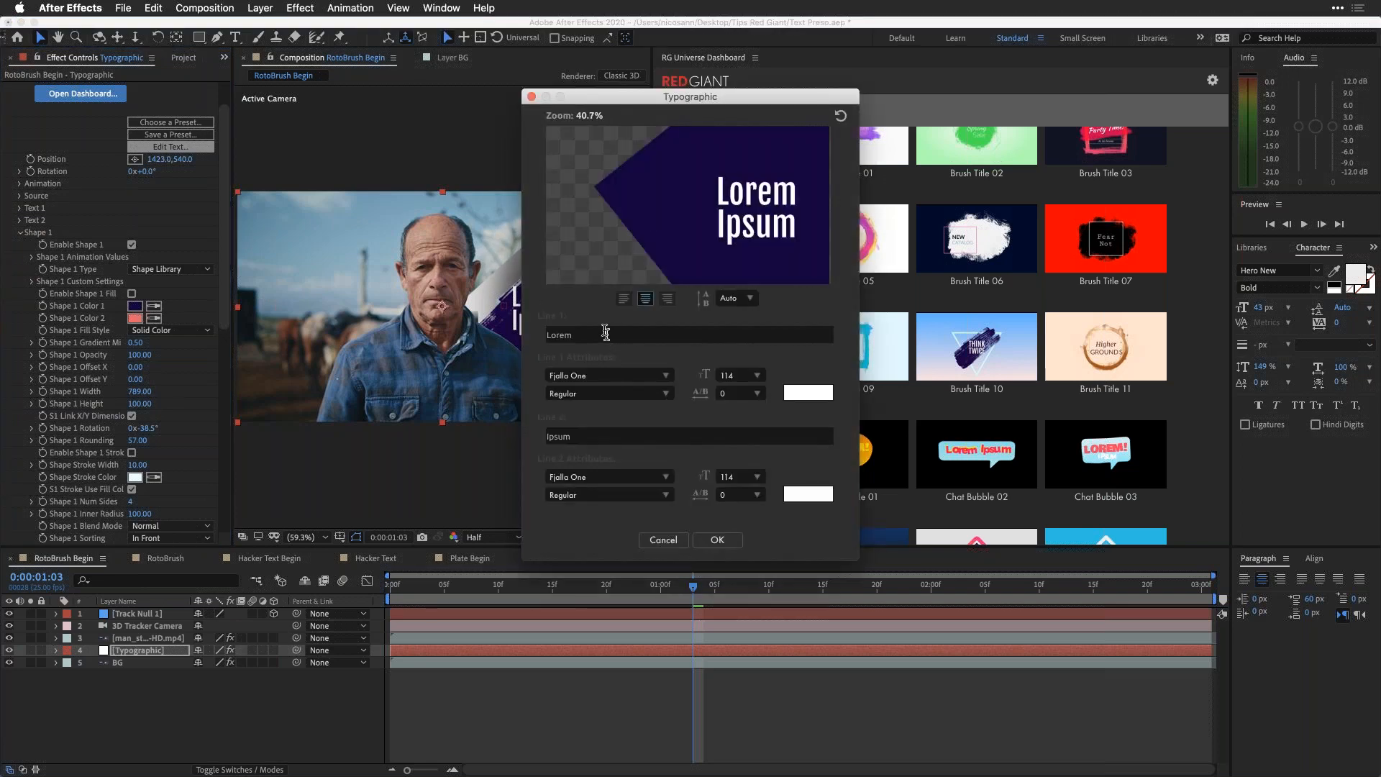
pyautogui.write('On the Farm')
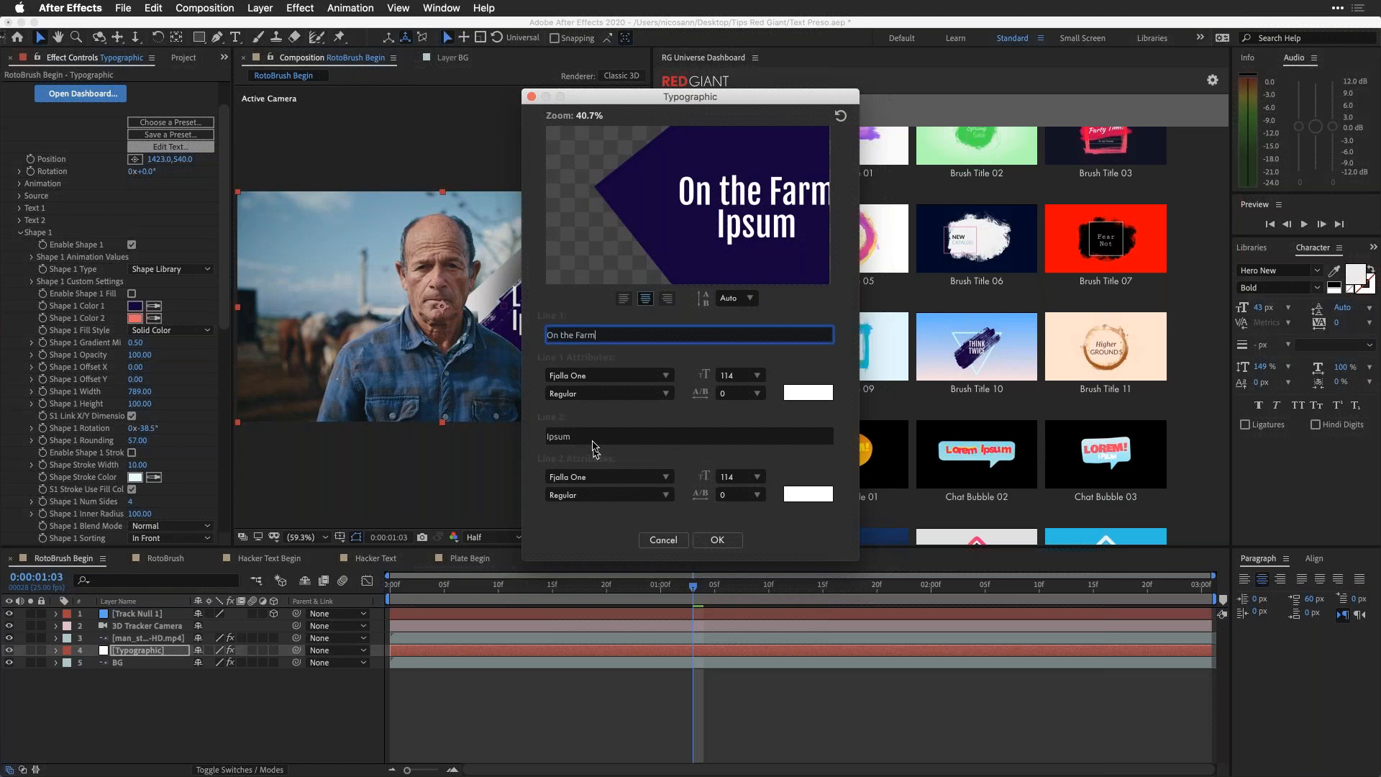
pyautogui.press('Tab')
pyautogui.write('A Story')
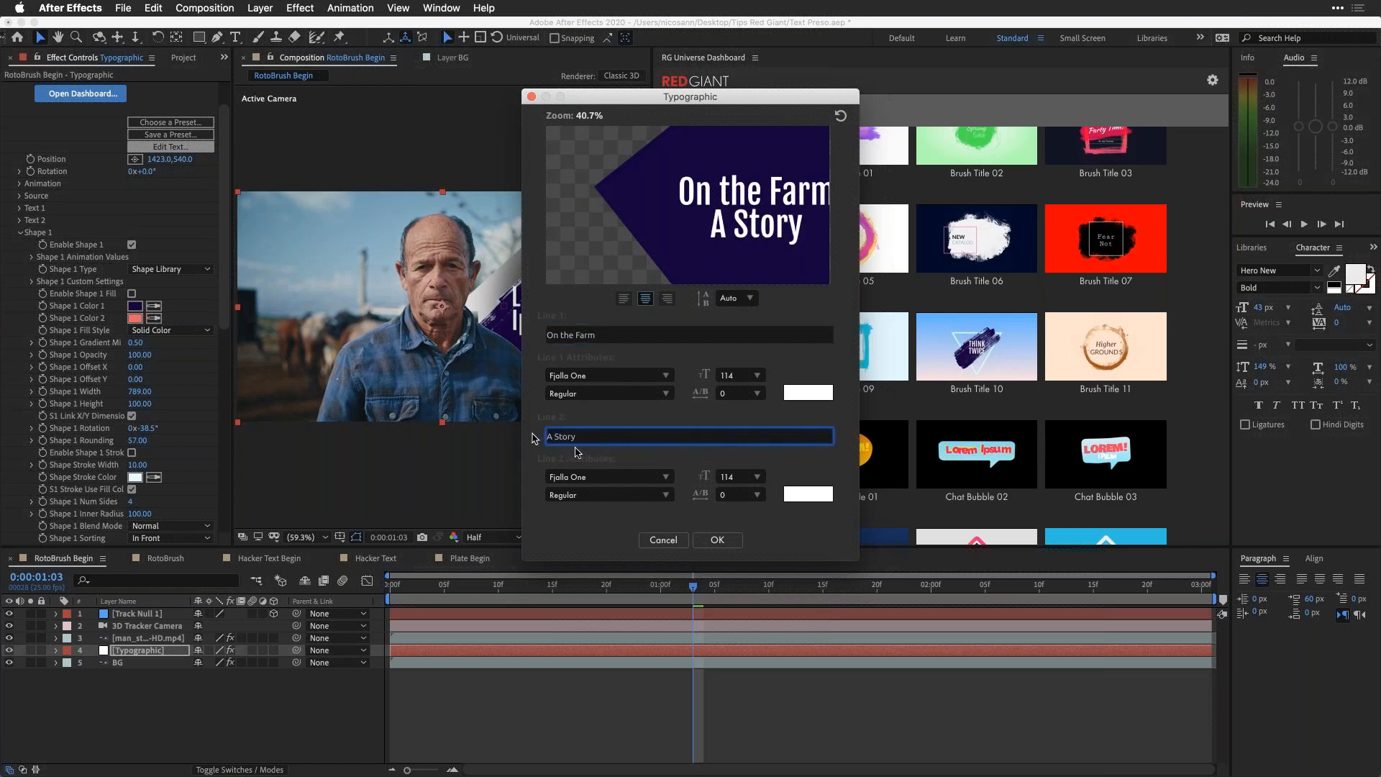
pyautogui.click(716, 540)
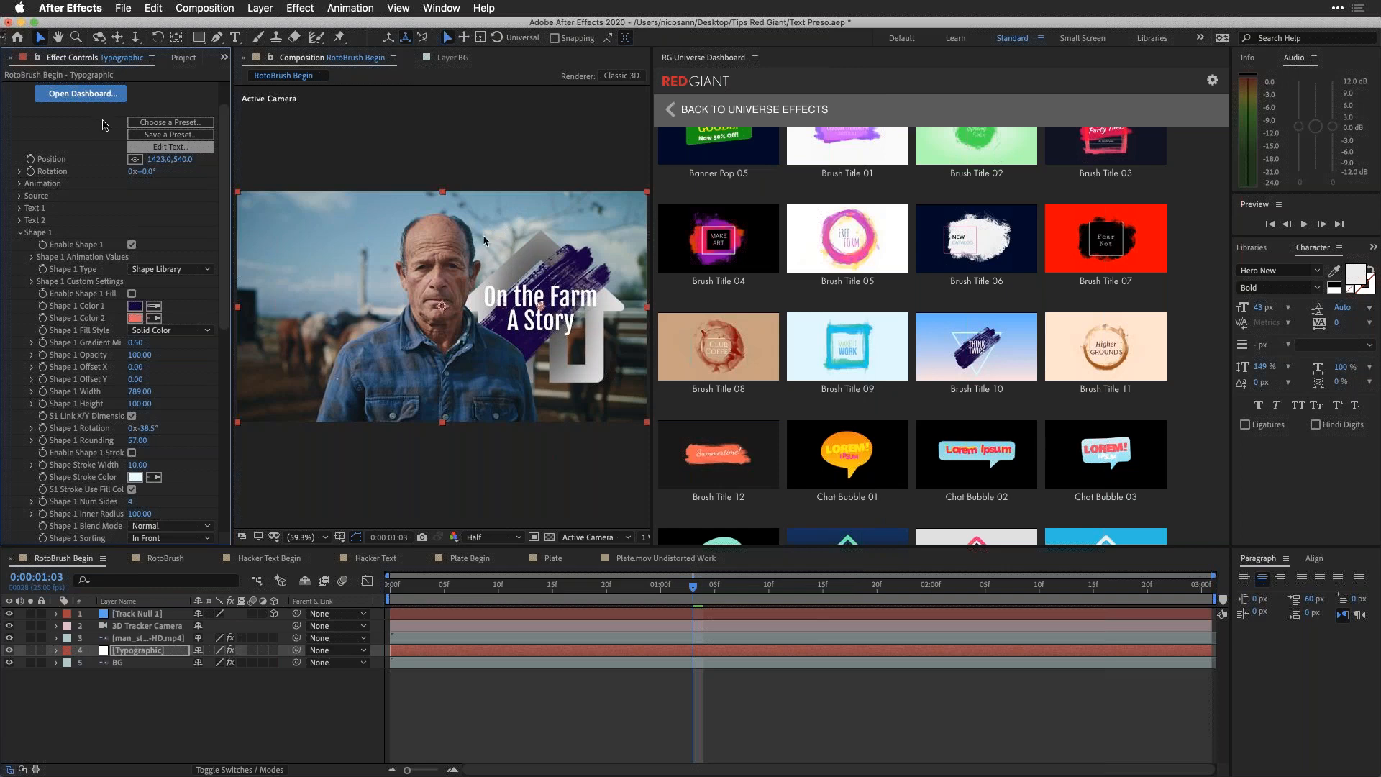
# Step: Make the Typographic layer 3D and parent it to Track Null 1, snapping its position to 0,0,0 at the null
pyautogui.moveTo(163, 22); pyautogui.dragTo(180, 21)
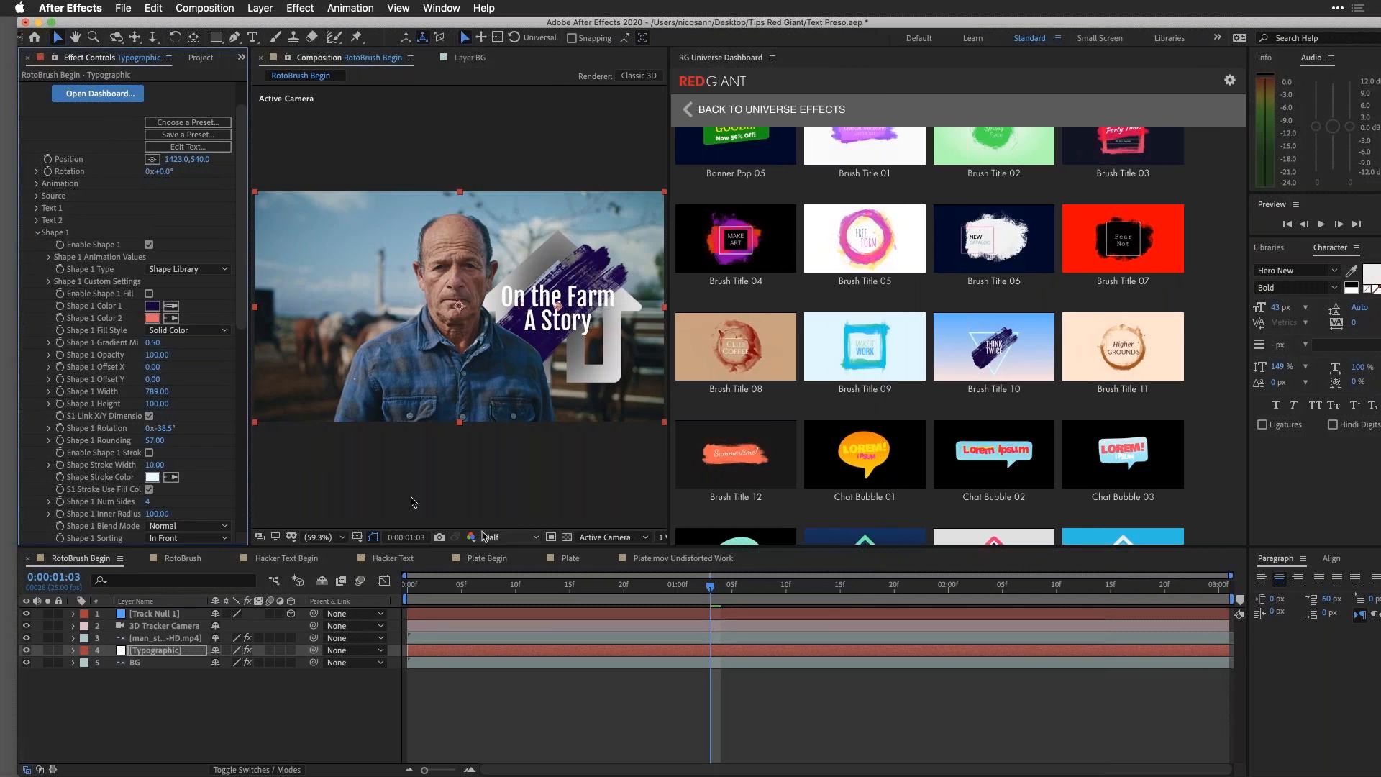
pyautogui.click(291, 651)
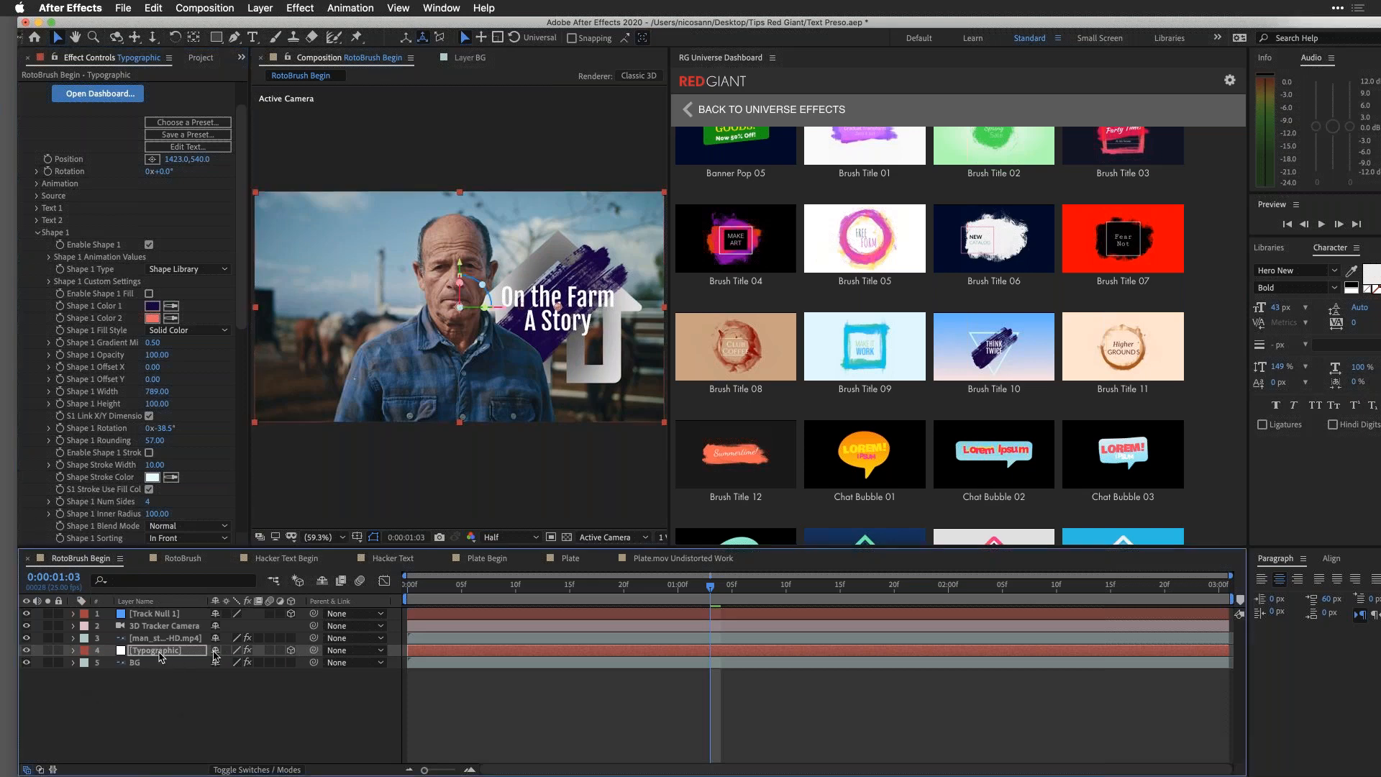
pyautogui.click(158, 616)
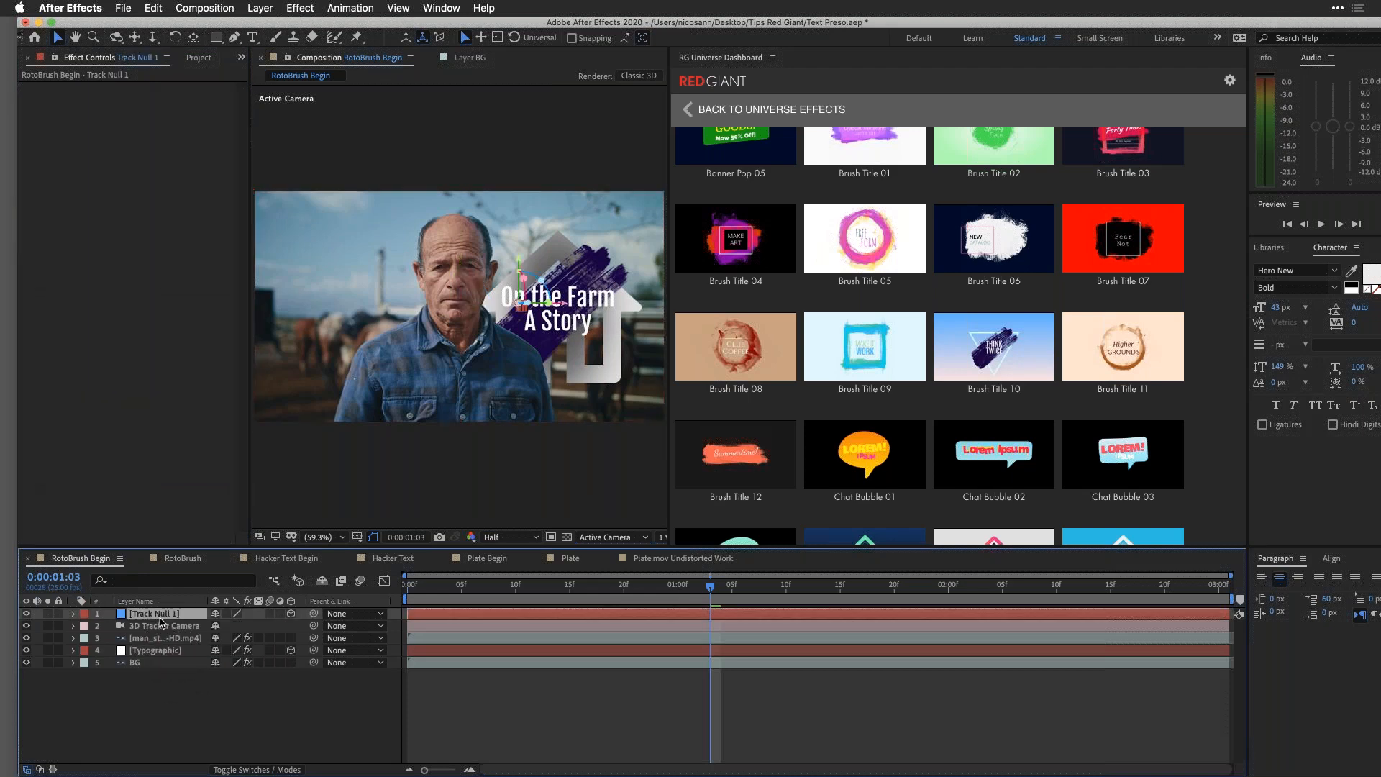
pyautogui.press('p')
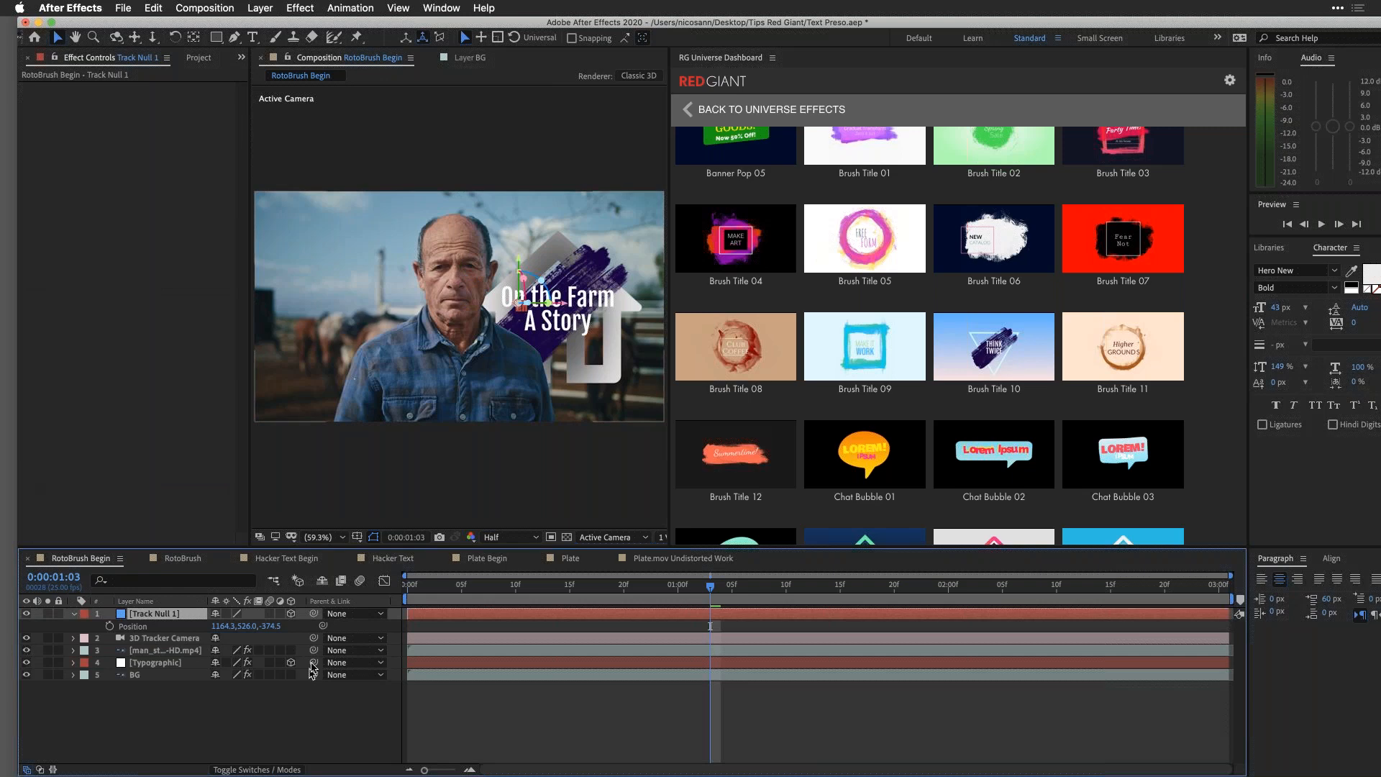
pyautogui.click(173, 668)
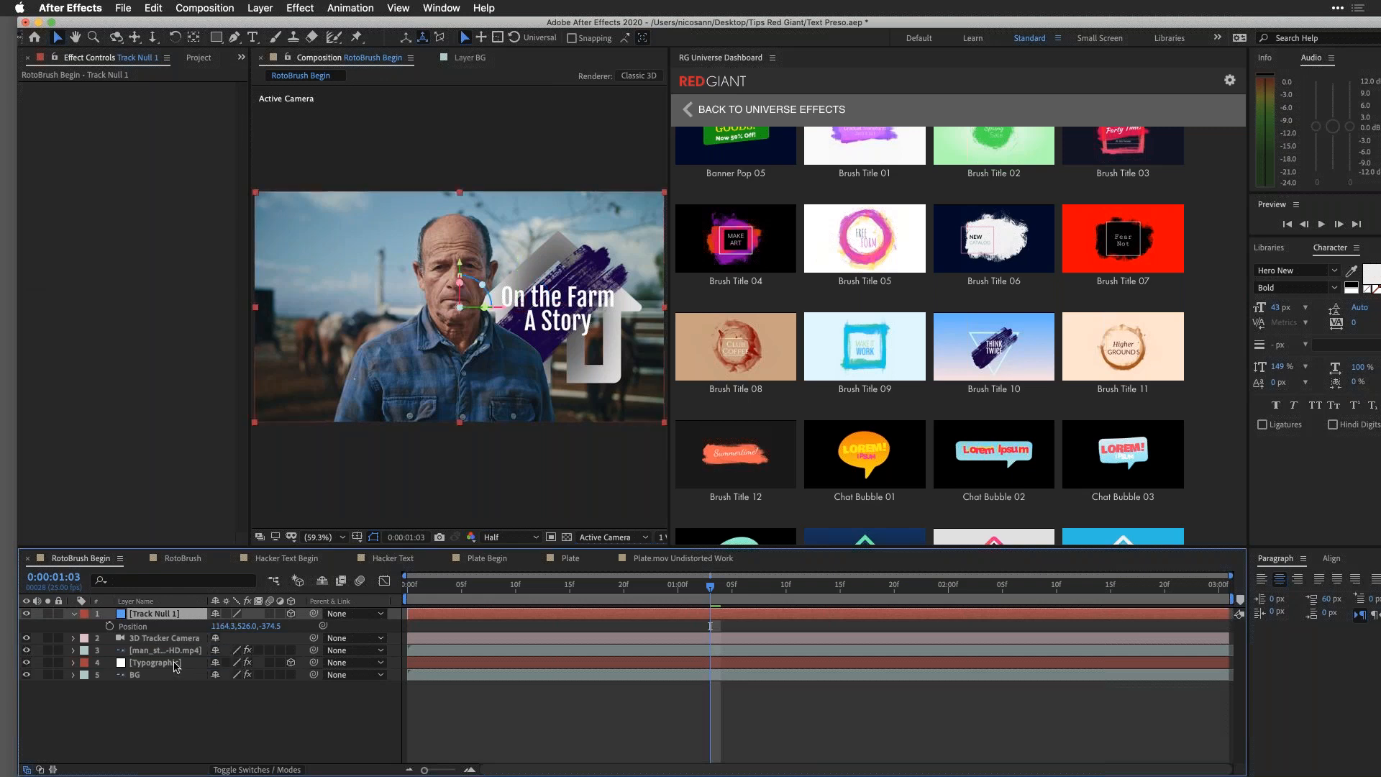
pyautogui.press('p')
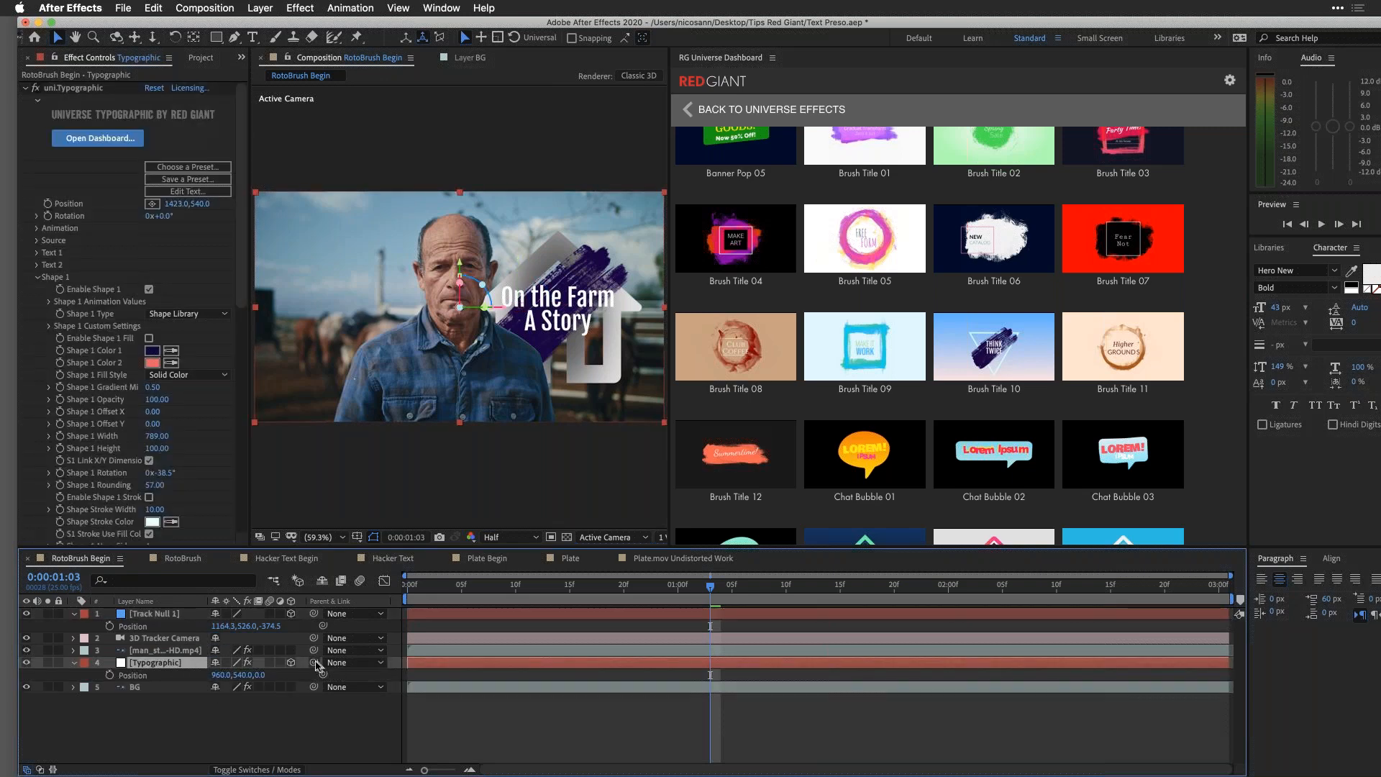
pyautogui.moveTo(313, 662); pyautogui.dragTo(149, 614)
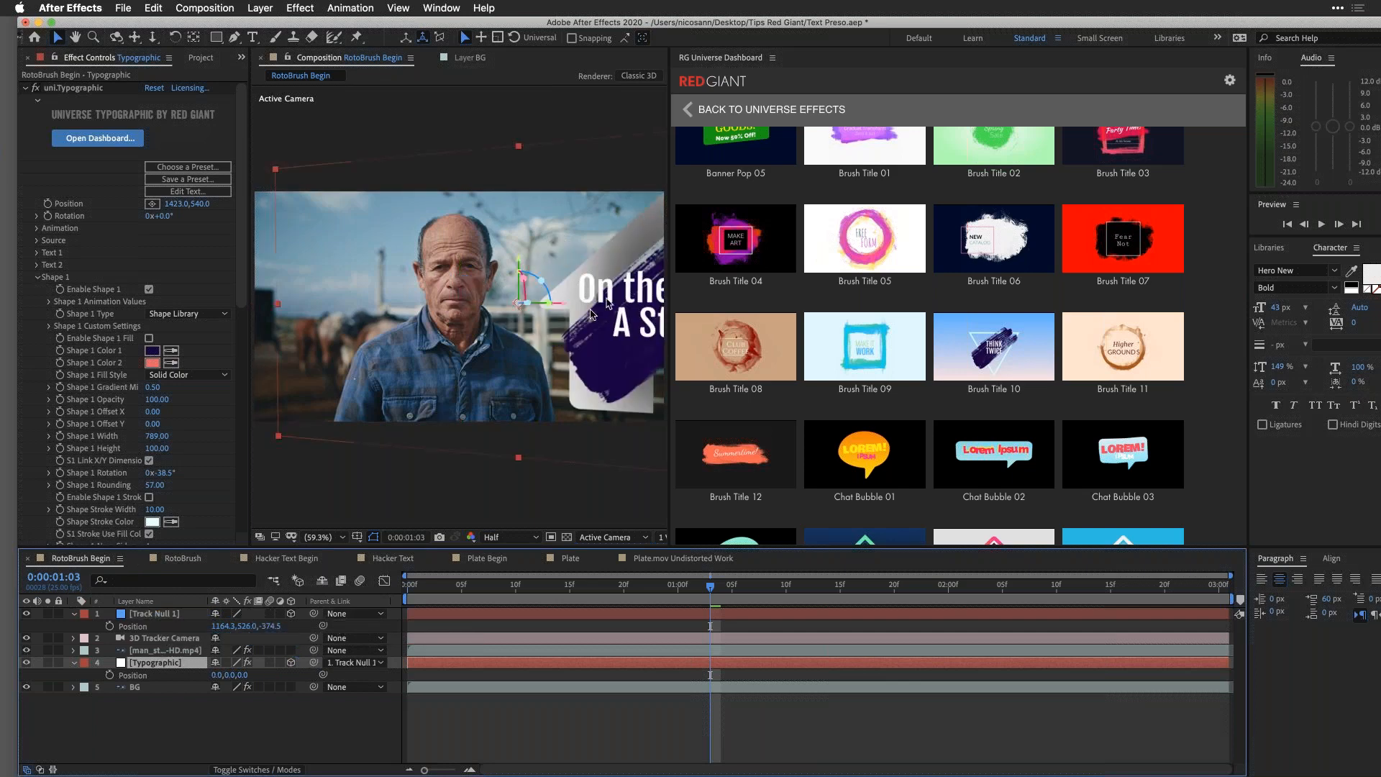
# Step: Set the parented Typographic layer's X position to -303 and check the tracked title in the shot up to 0:00:01:14
pyautogui.moveTo(215, 675)
pyautogui.mouseDown()
pyautogui.moveTo(170, 672)
pyautogui.moveTo(212, 678)
pyautogui.mouseUp()
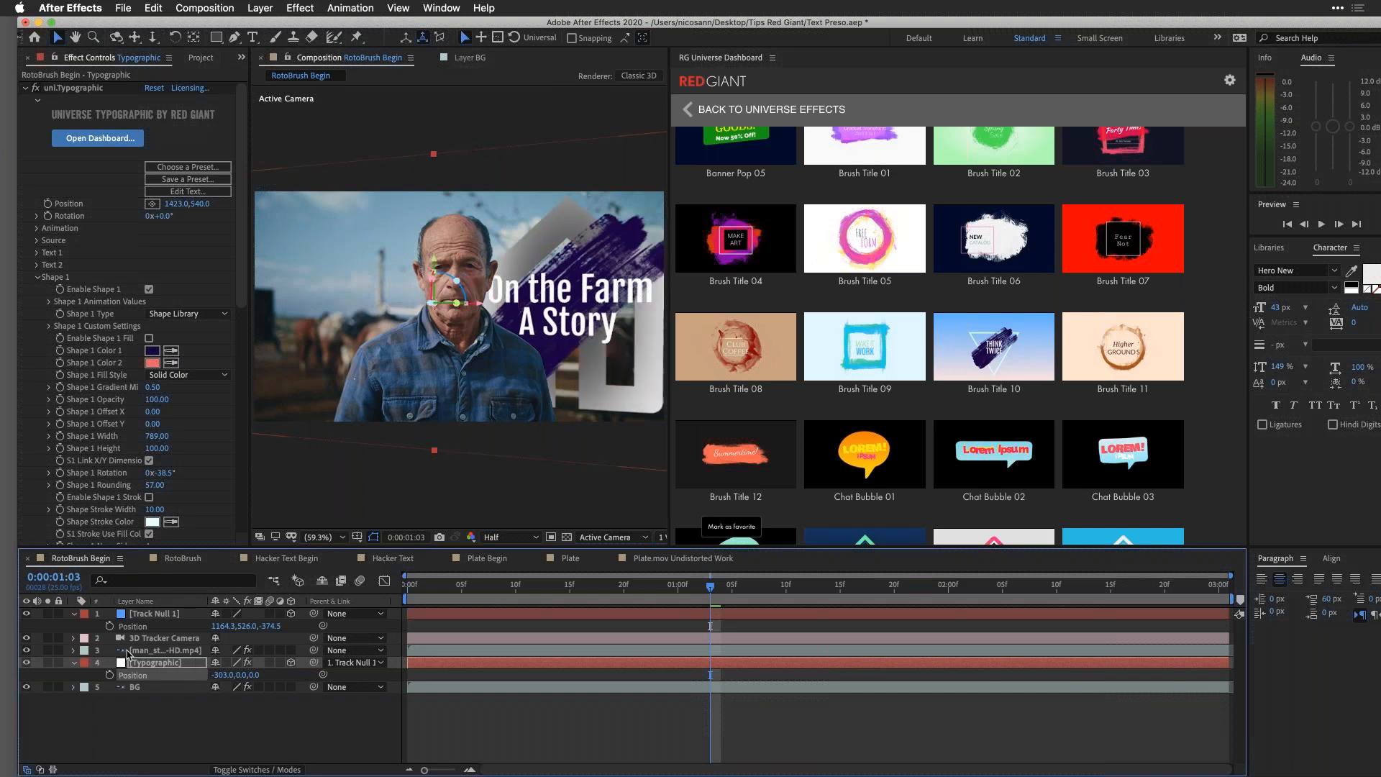
pyautogui.click(74, 663)
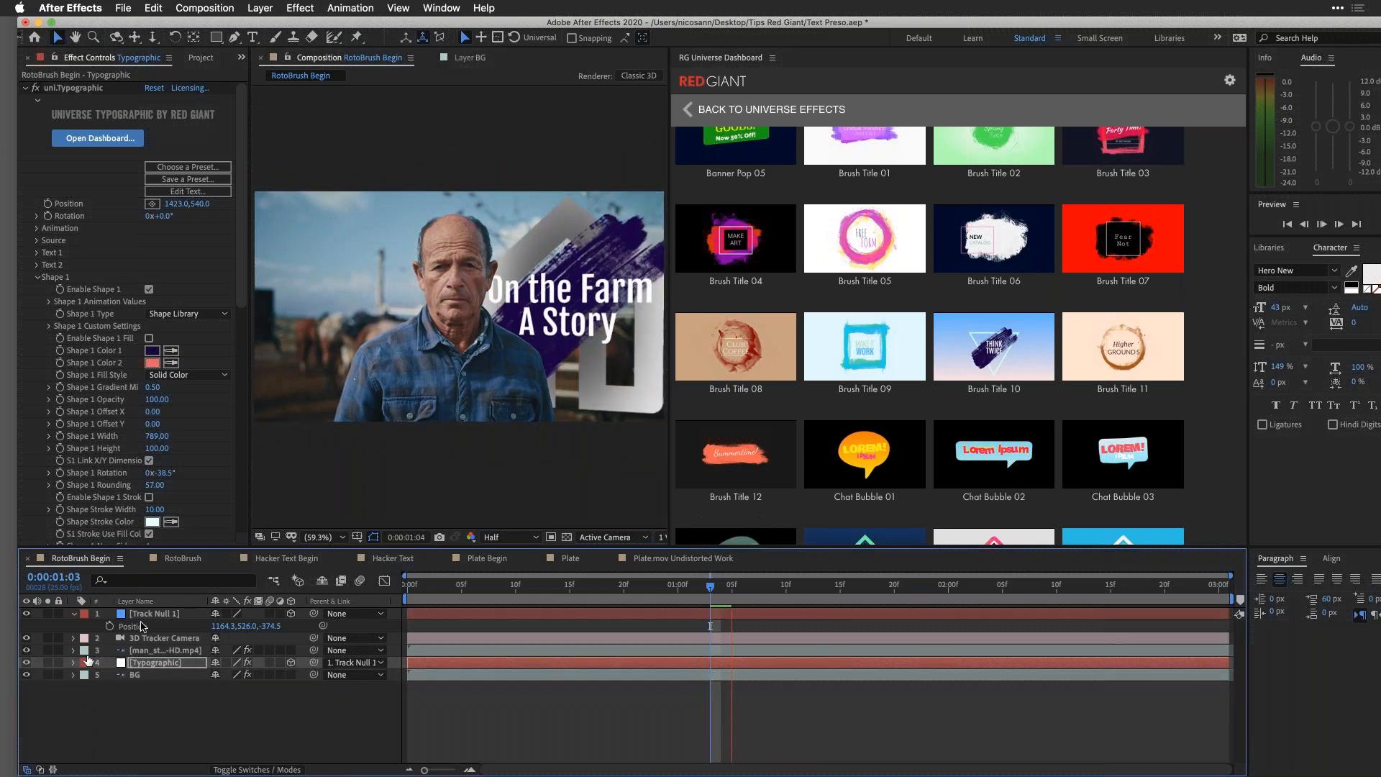
pyautogui.click(75, 613)
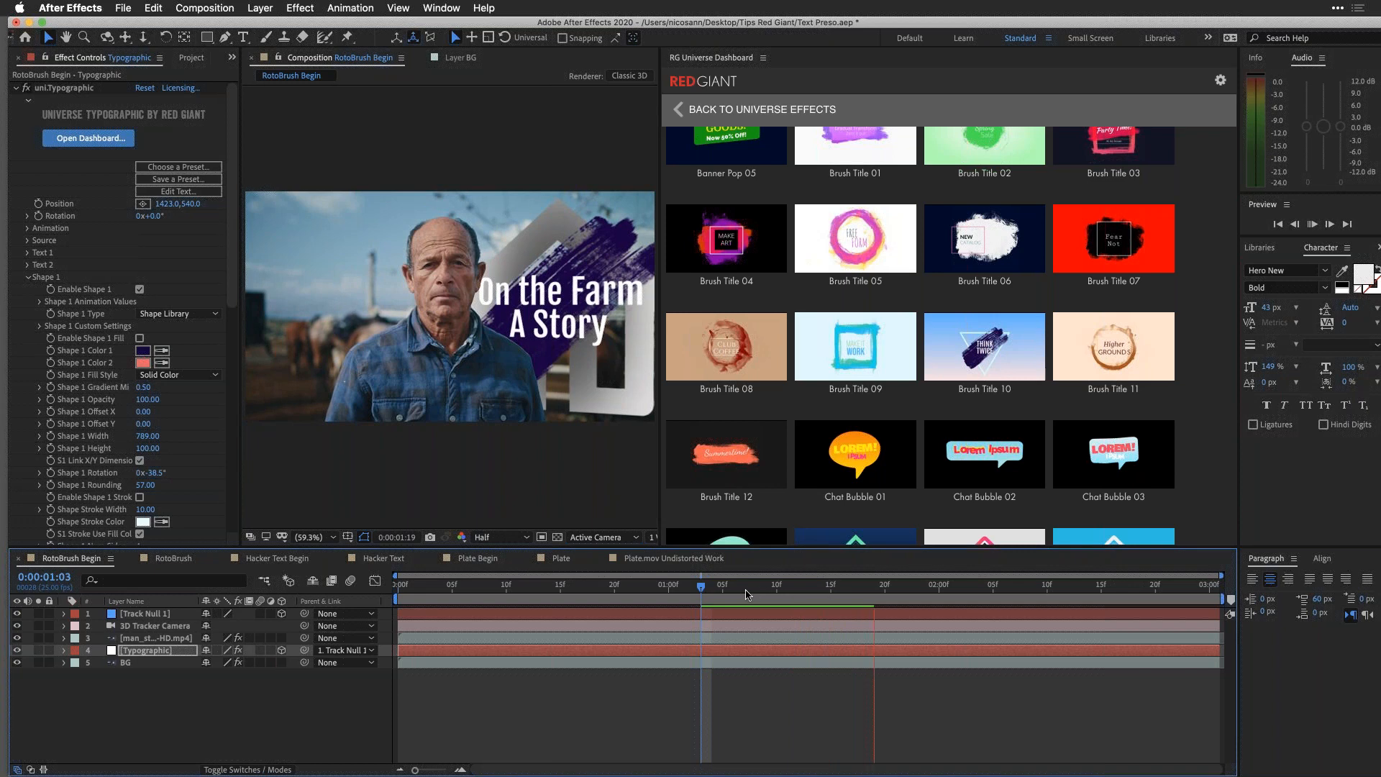
pyautogui.press('space')
pyautogui.moveTo(876, 592); pyautogui.dragTo(821, 596)
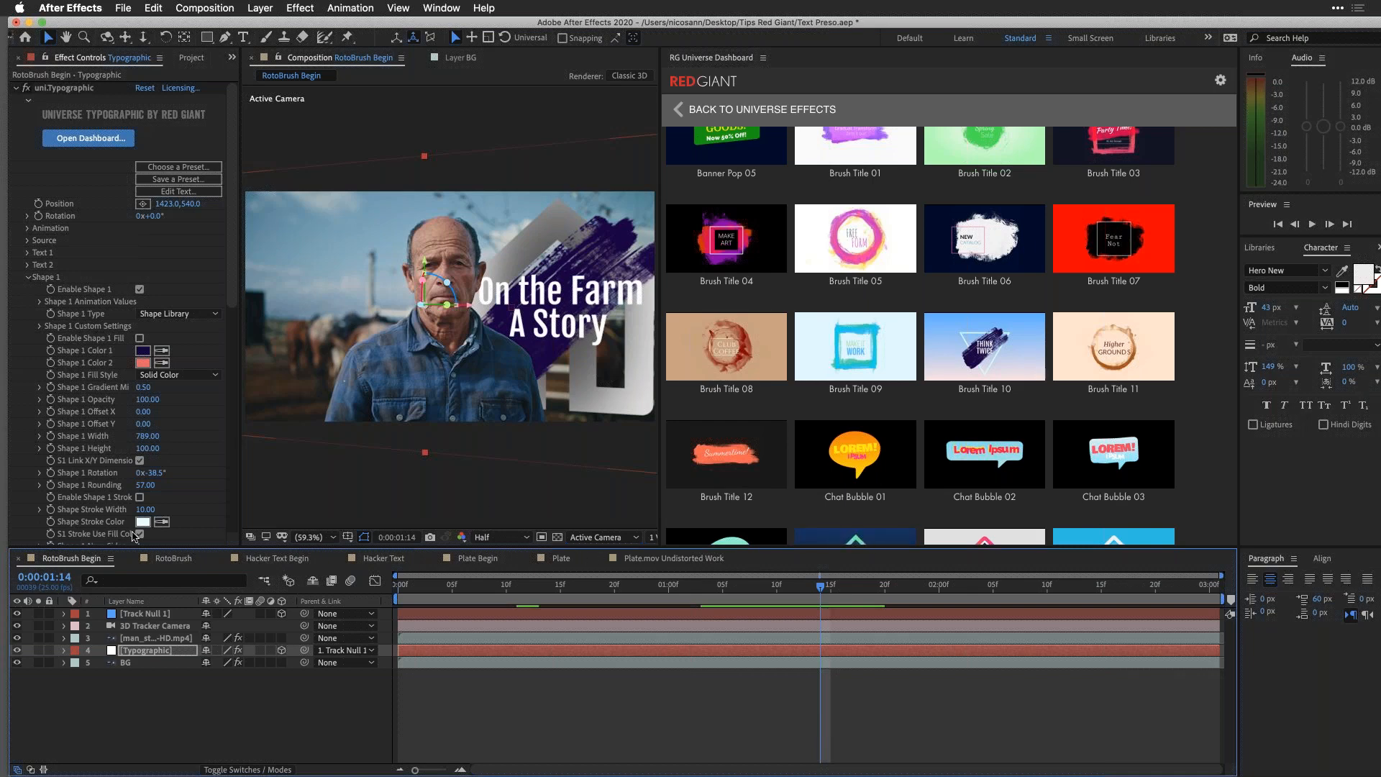
# Step: Open the RotoBrush composition and play its title animation from 0:00:00:08
pyautogui.click(171, 559)
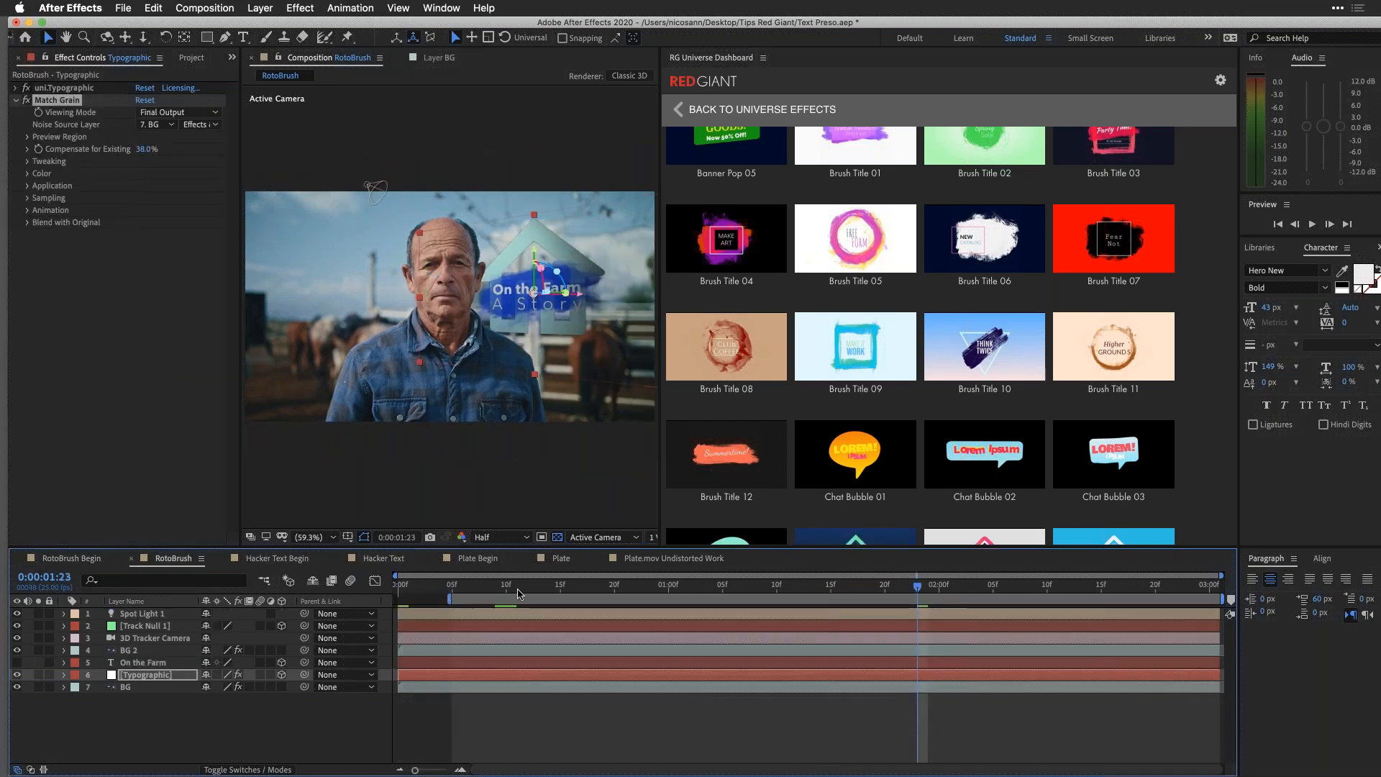
pyautogui.click(484, 584)
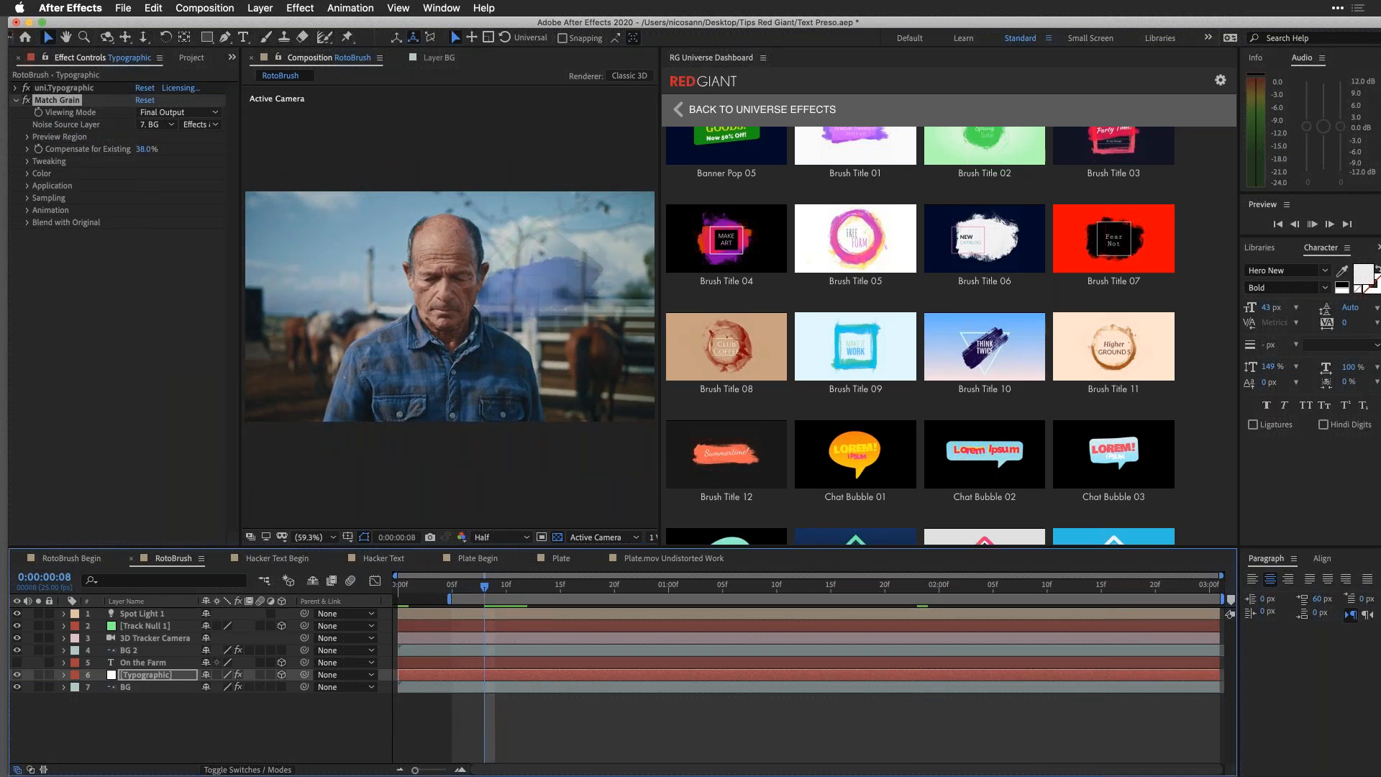
pyautogui.press('space')
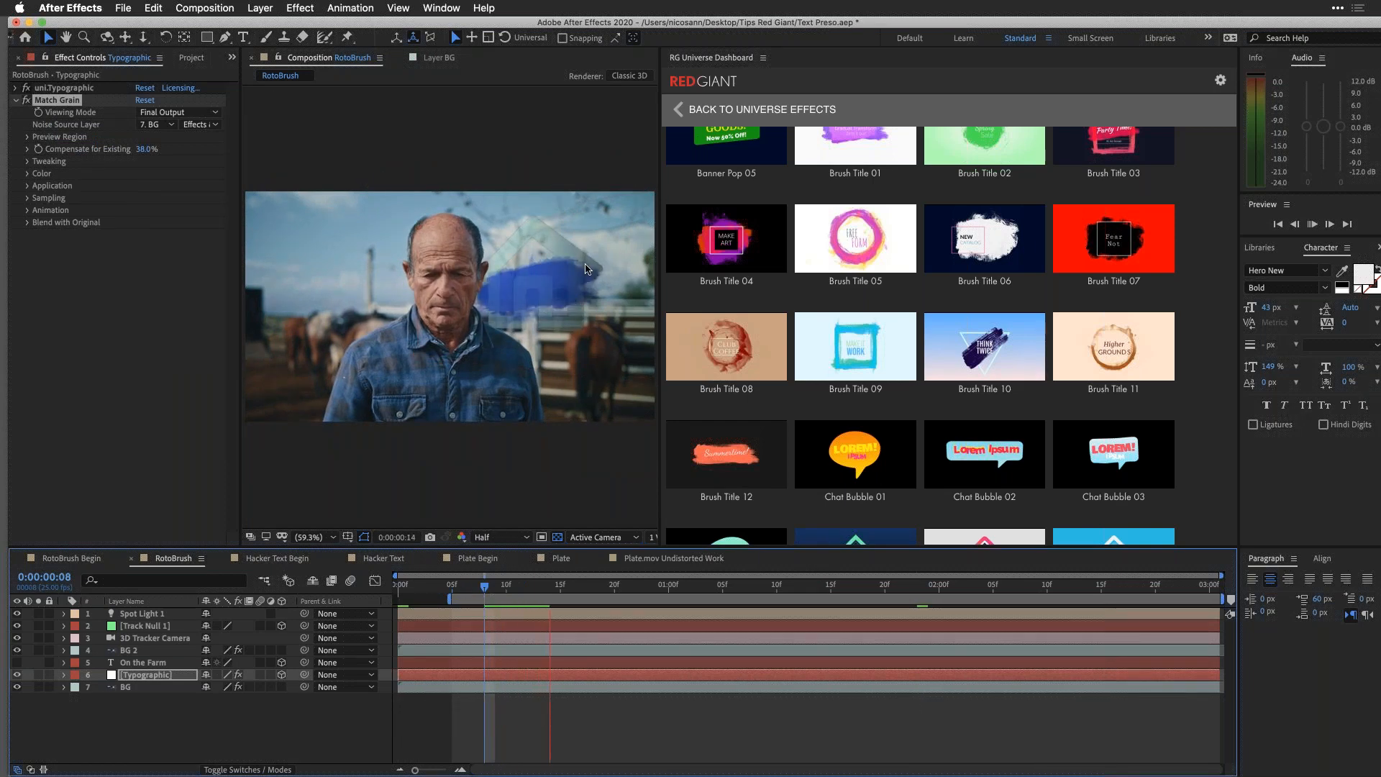
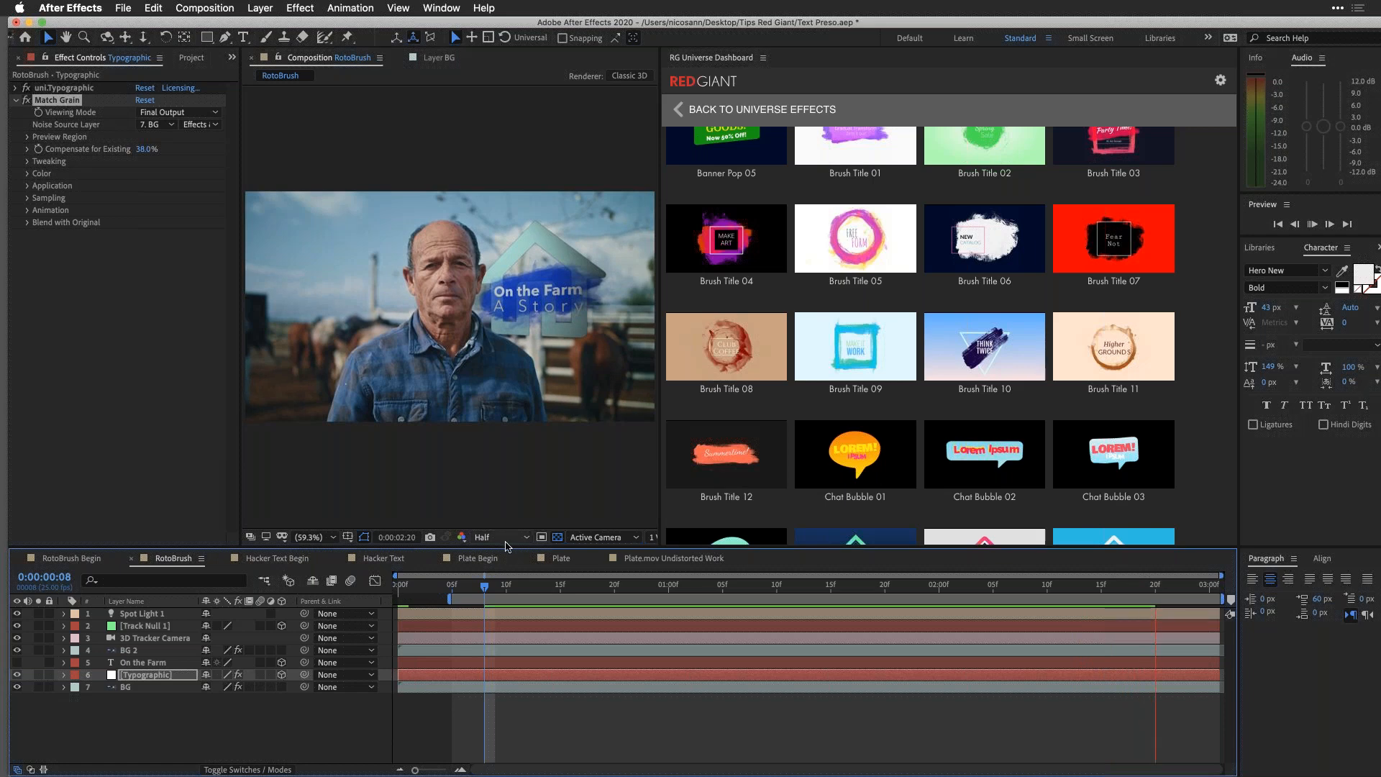
# Step: Review the RotoBrush title animation, scrubbing to 0:00:01:03 and playing it from there
pyautogui.click(473, 586)
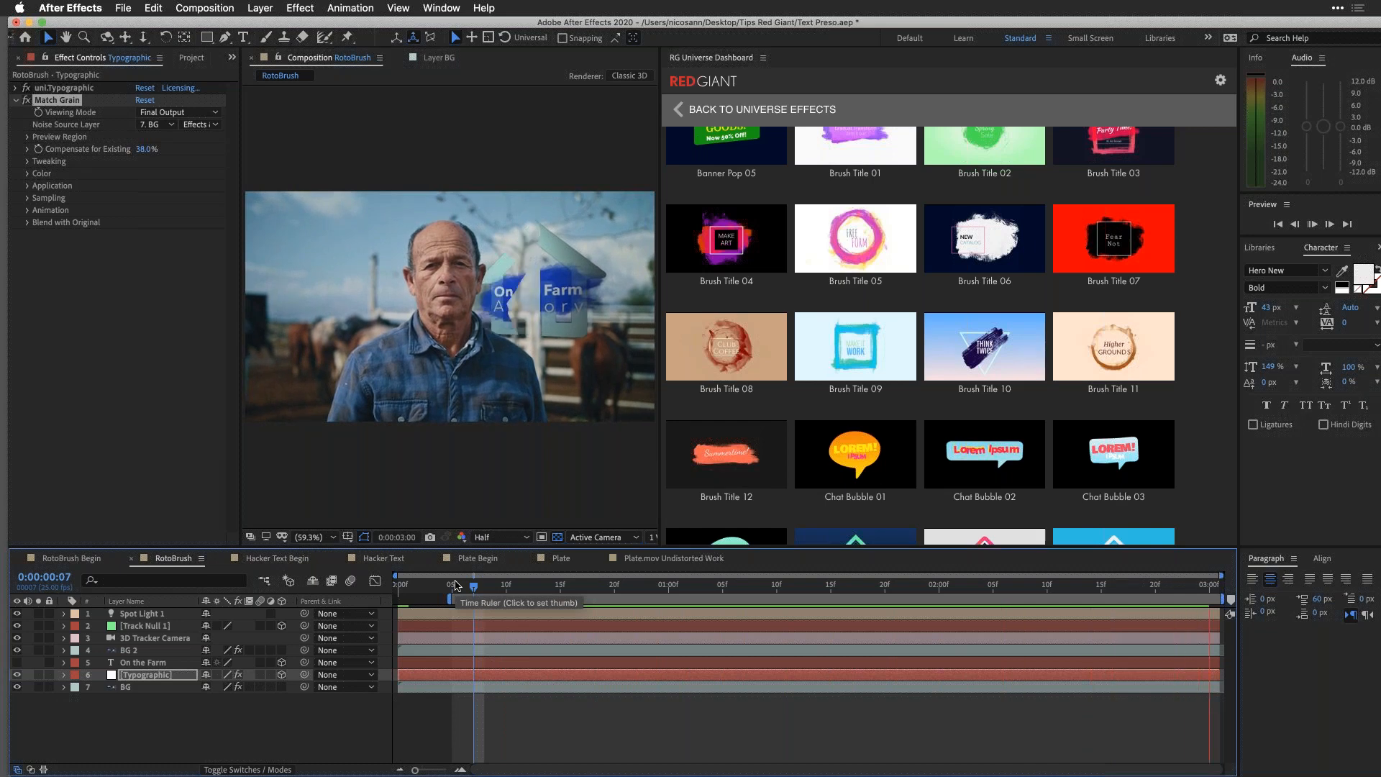
pyautogui.click(529, 586)
pyautogui.moveTo(529, 588); pyautogui.dragTo(701, 587)
pyautogui.press('space')
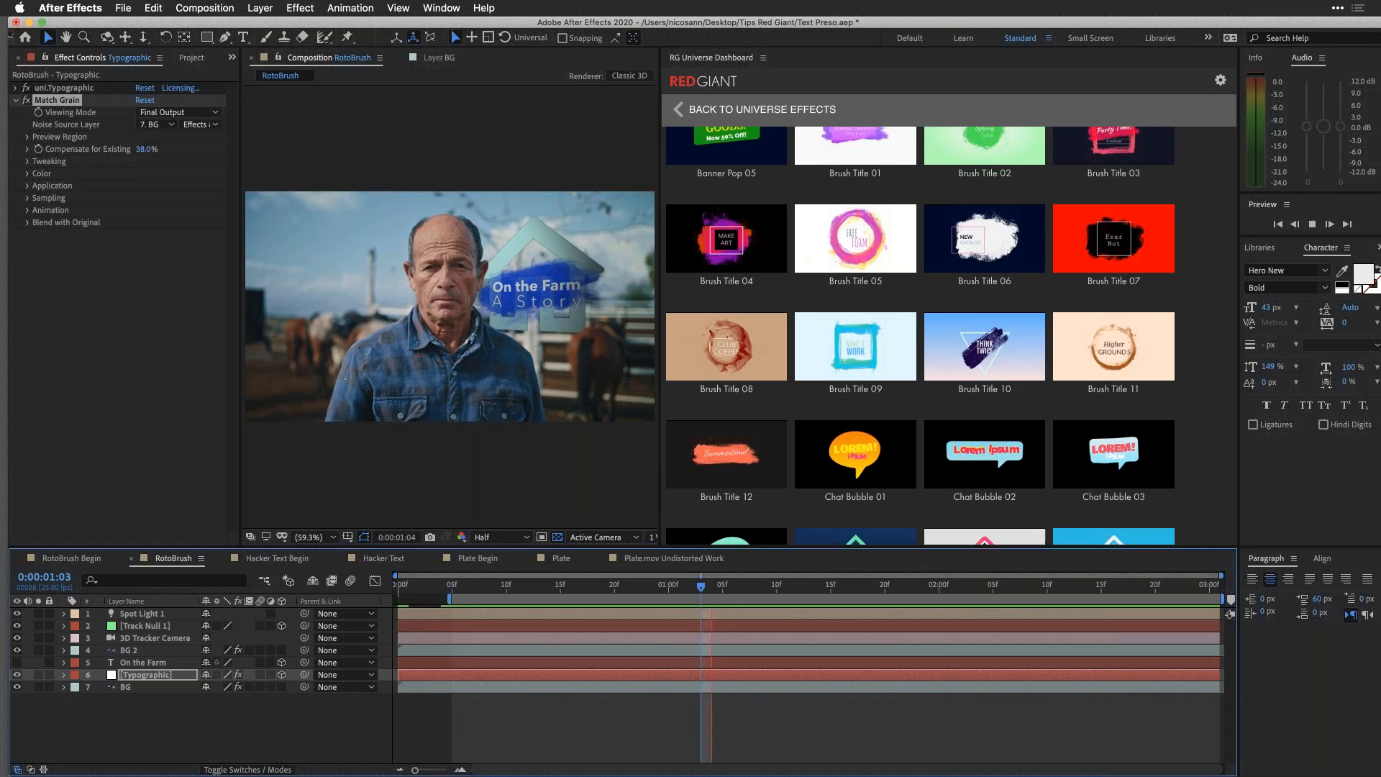
pyautogui.press('space')
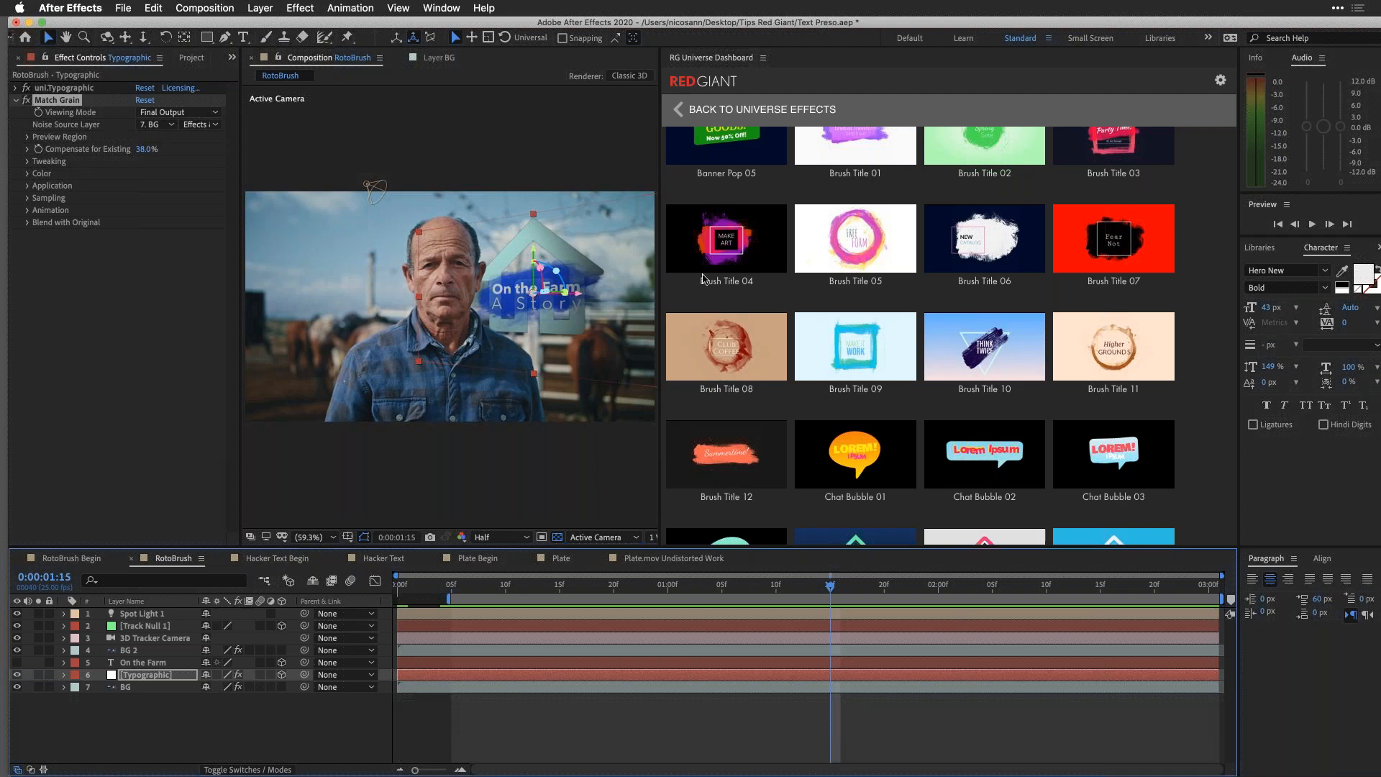
# Step: Open the Hacker Text Begin composition, enlarge its viewer and play the monitor footage from the first frame
pyautogui.click(279, 560)
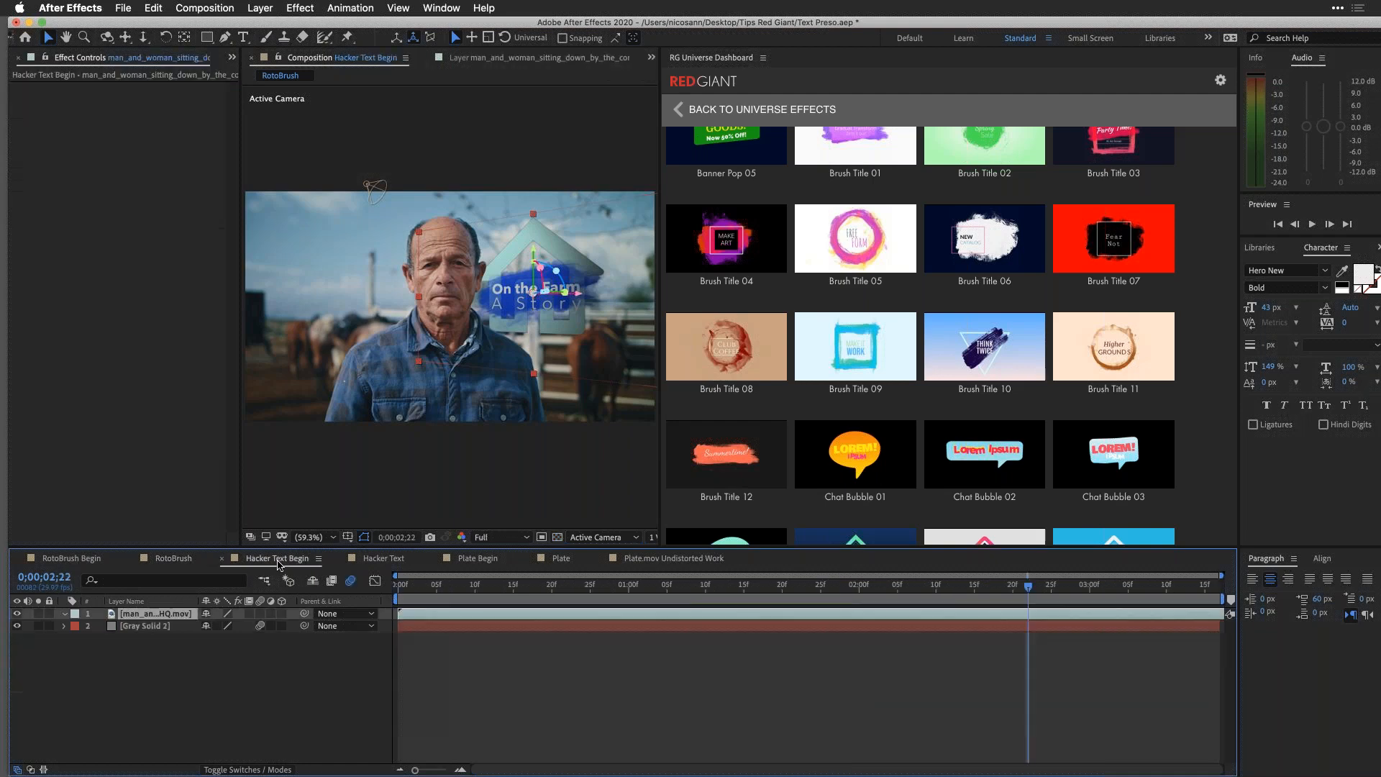
pyautogui.moveTo(596, 587); pyautogui.dragTo(505, 589)
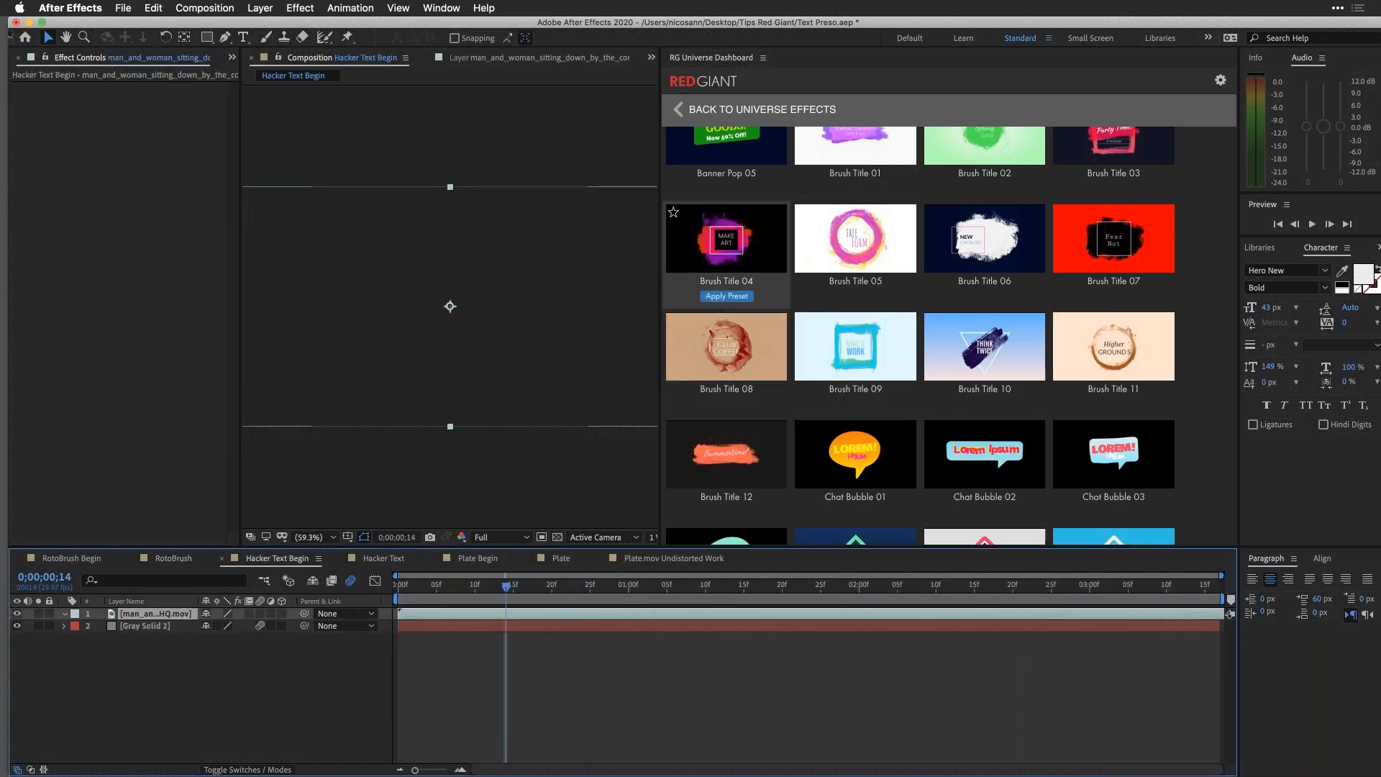
pyautogui.moveTo(661, 323); pyautogui.dragTo(871, 322)
pyautogui.moveTo(467, 586); pyautogui.dragTo(406, 586)
pyautogui.press('space')
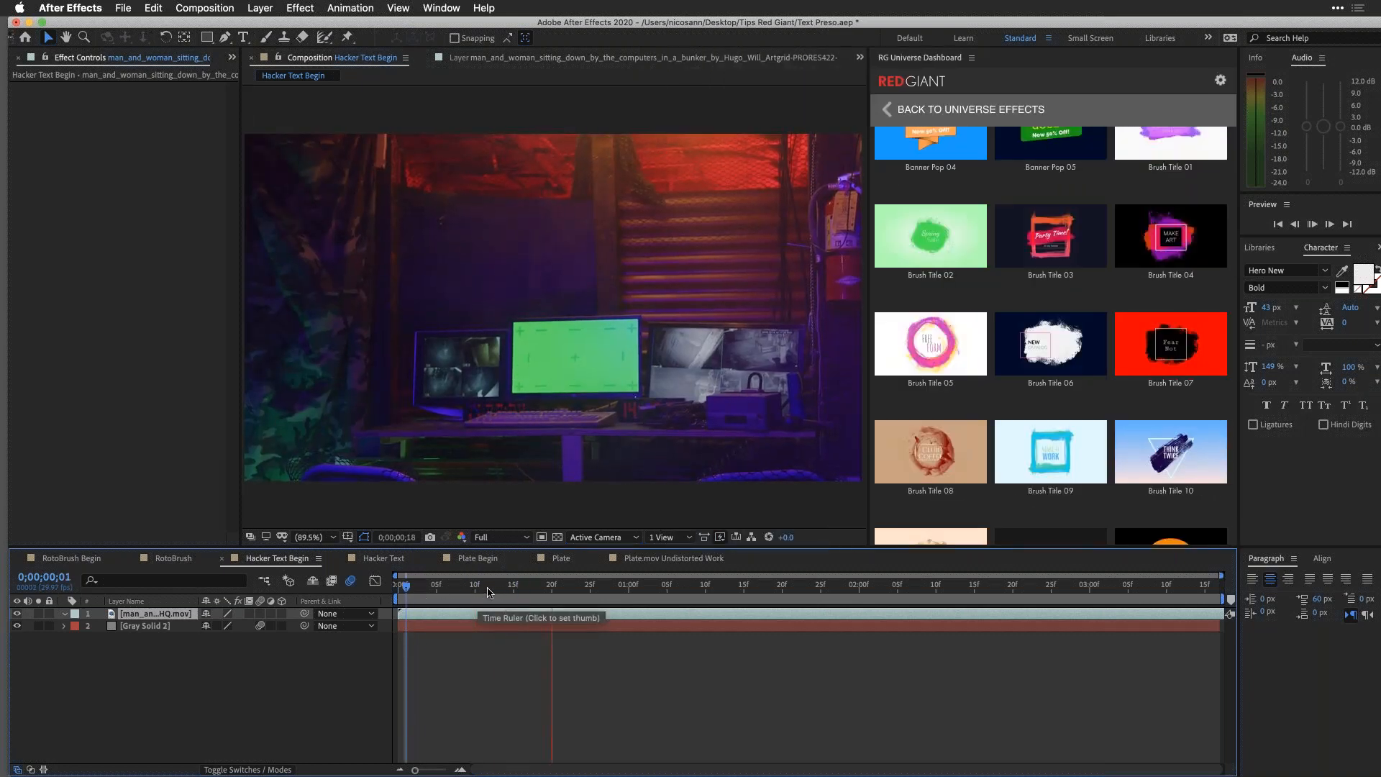
pyautogui.press('space')
pyautogui.press('Home')
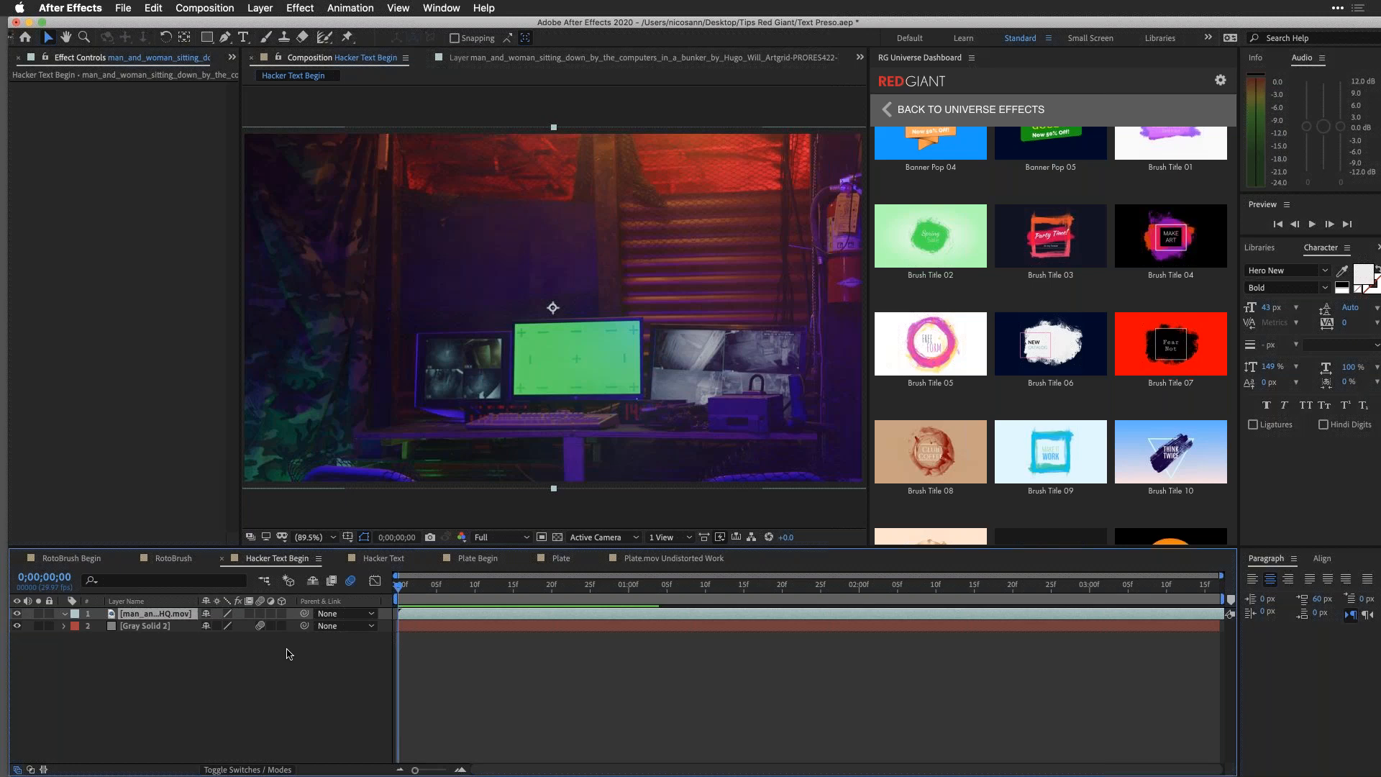
pyautogui.press('space')
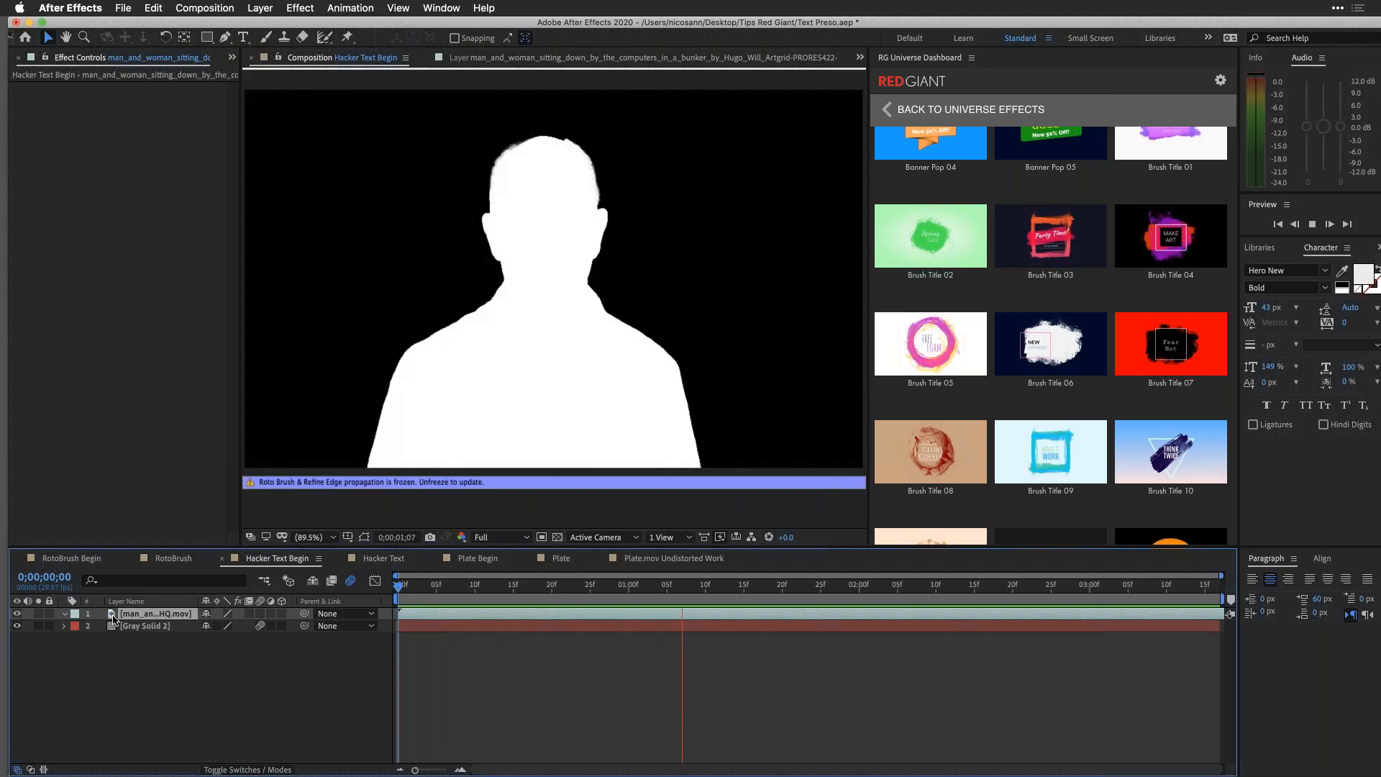
# Step: Open the man_and_woman footage in its Layer view and display the Tracker panel, widening the footage view
pyautogui.doubleClick(113, 618)
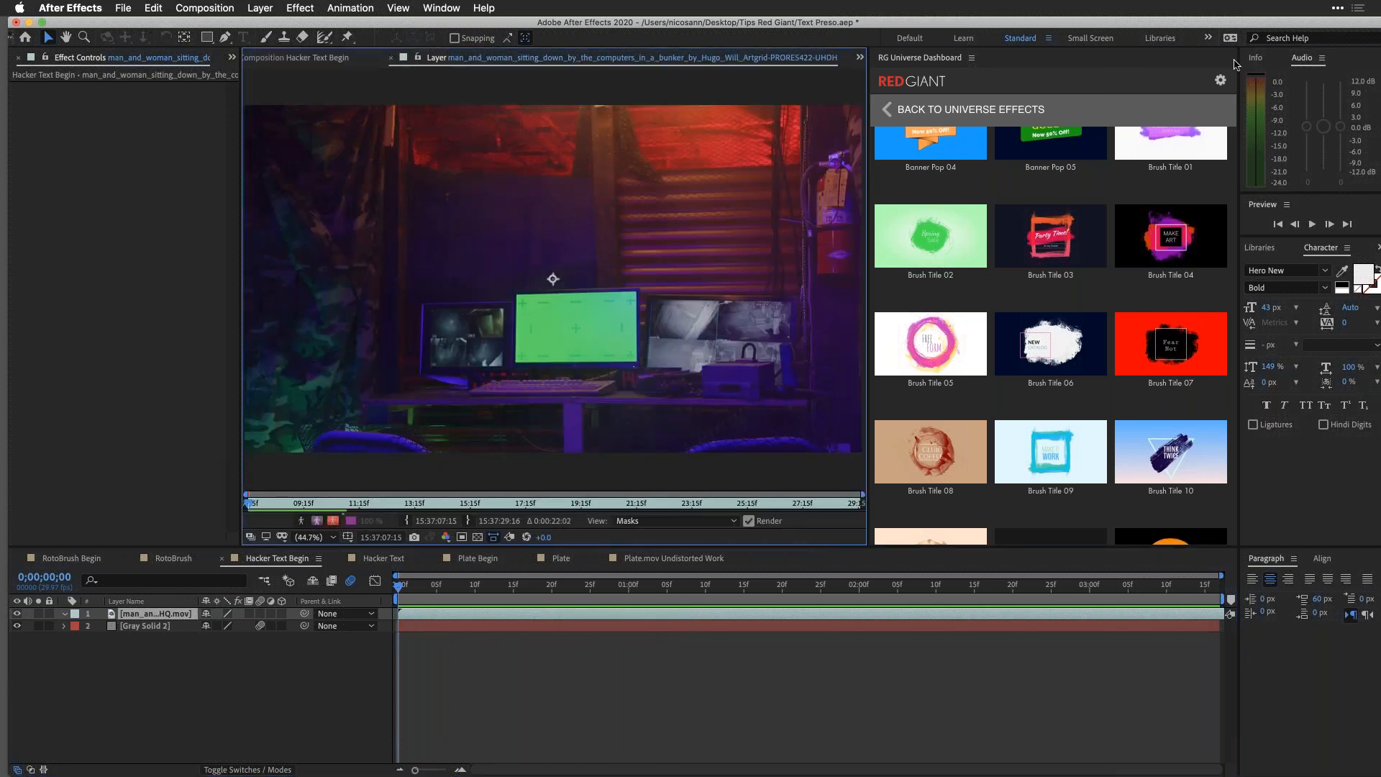
pyautogui.press('super+Tab')
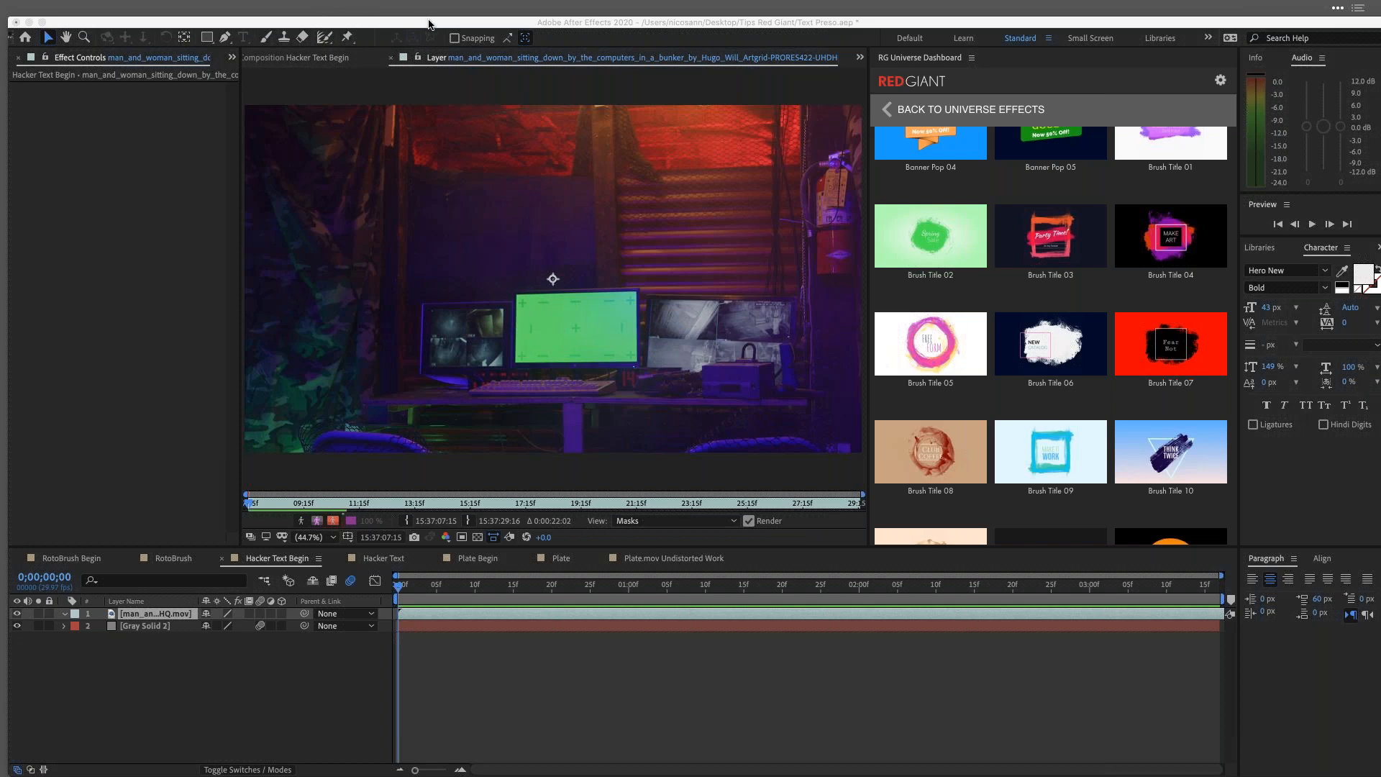
pyautogui.click(441, 8)
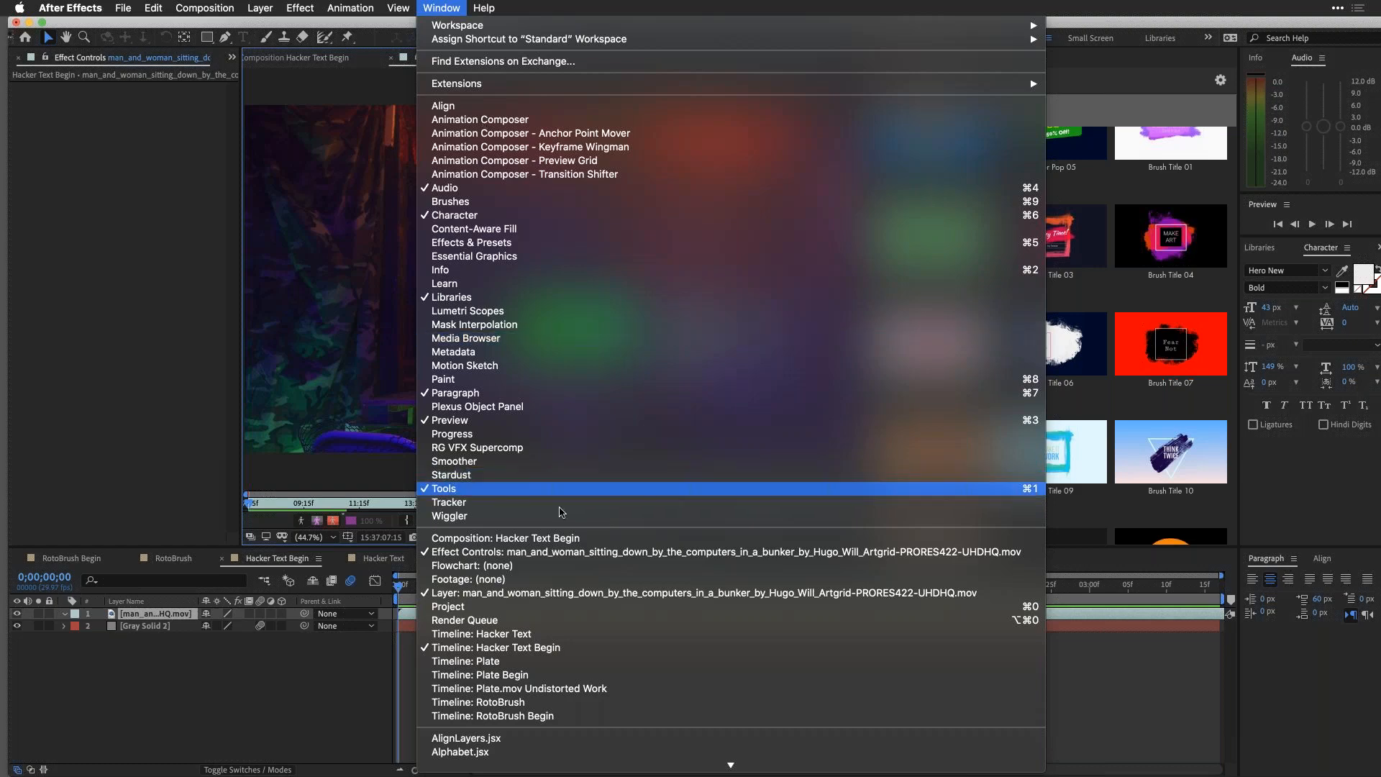
pyautogui.click(450, 502)
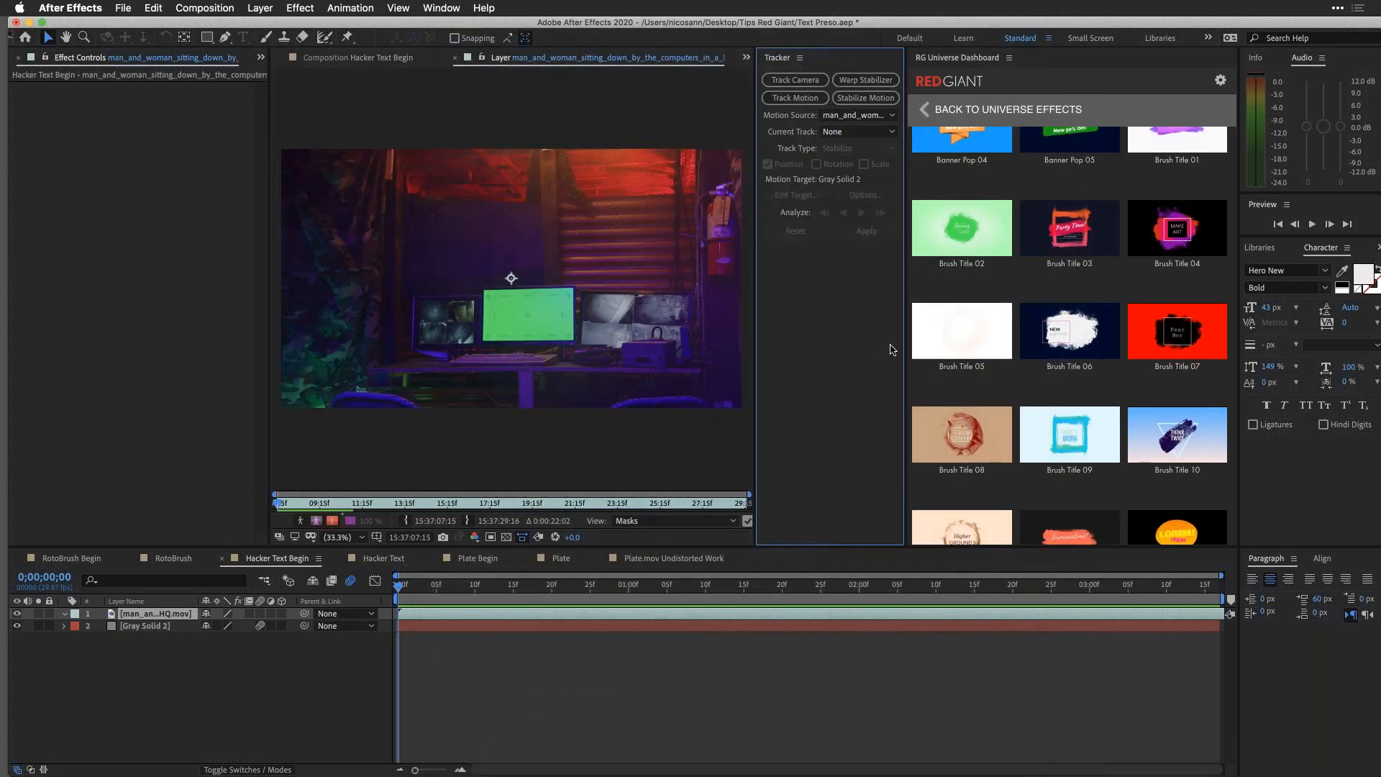
pyautogui.moveTo(905, 349); pyautogui.dragTo(1065, 349)
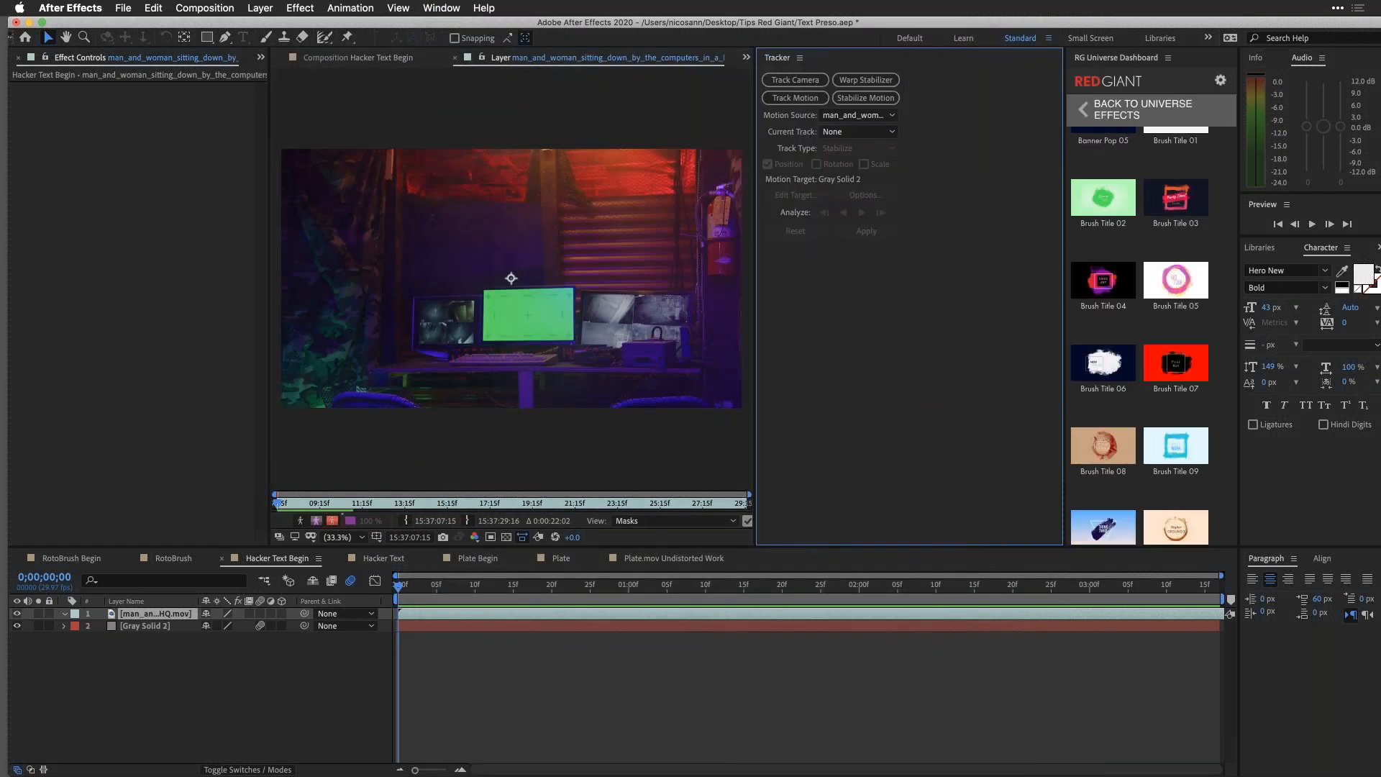
pyautogui.moveTo(755, 389); pyautogui.dragTo(840, 388)
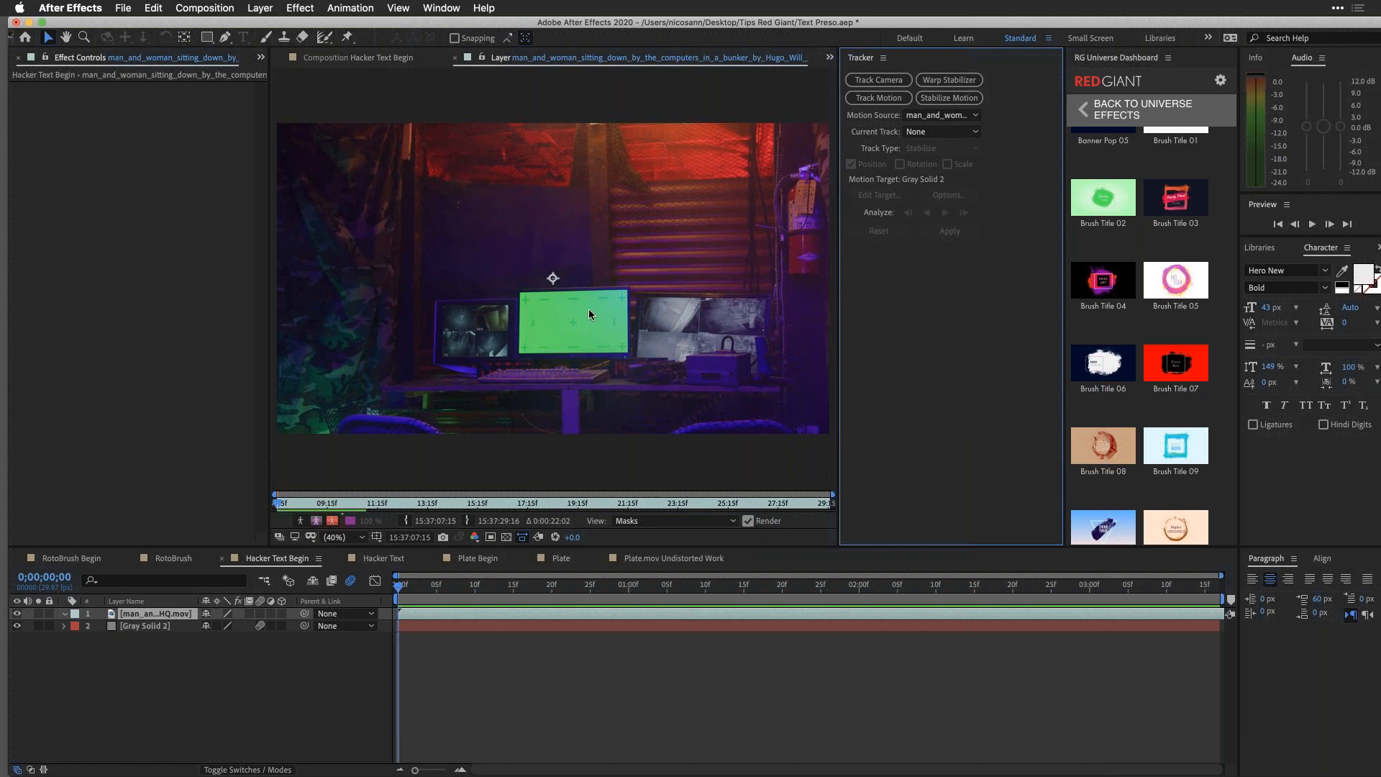
# Step: Create a motion track on the footage with the Perspective corner pin track type
pyautogui.click(893, 99)
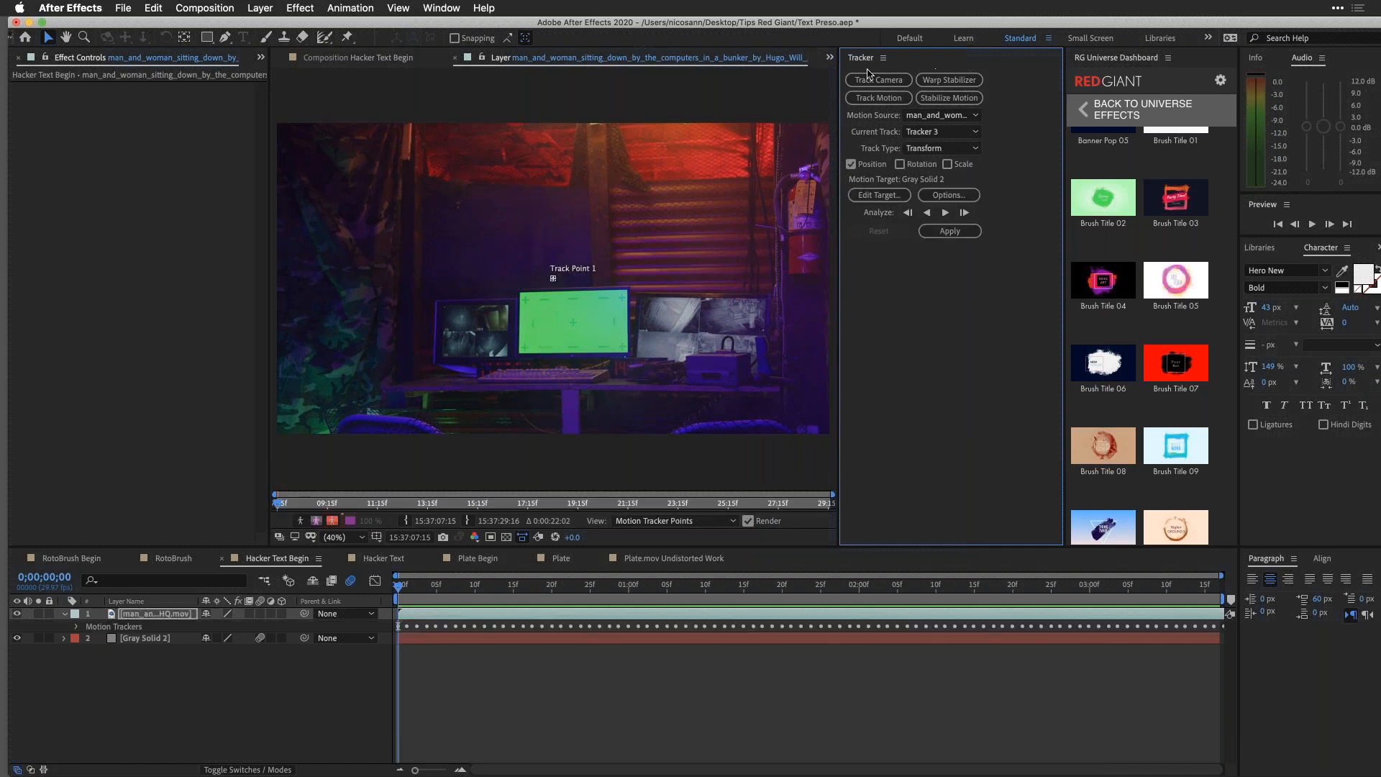
pyautogui.click(972, 149)
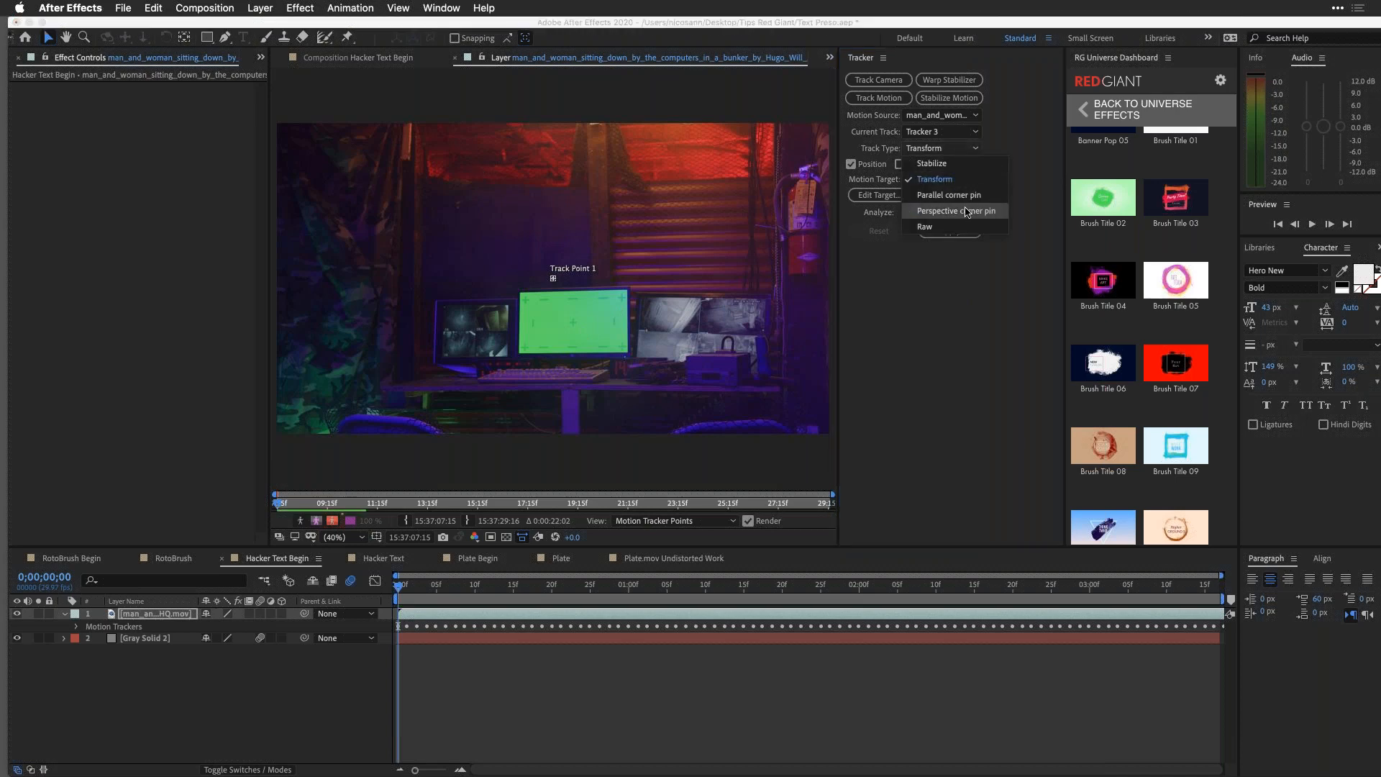
pyautogui.click(966, 214)
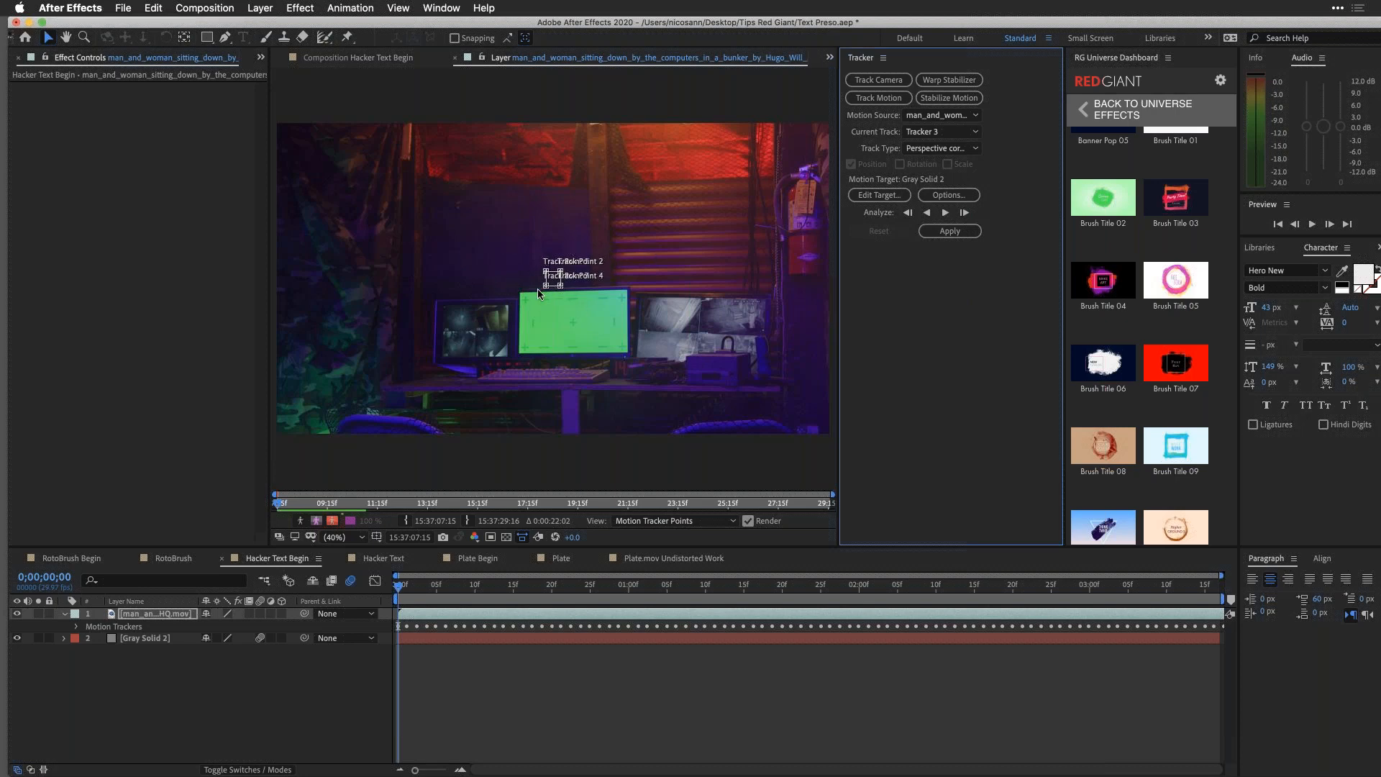
# Step: Try out moving Track Point 1 and Track Point 3 individually in the magnified footage
pyautogui.scroll(5, 538, 293)
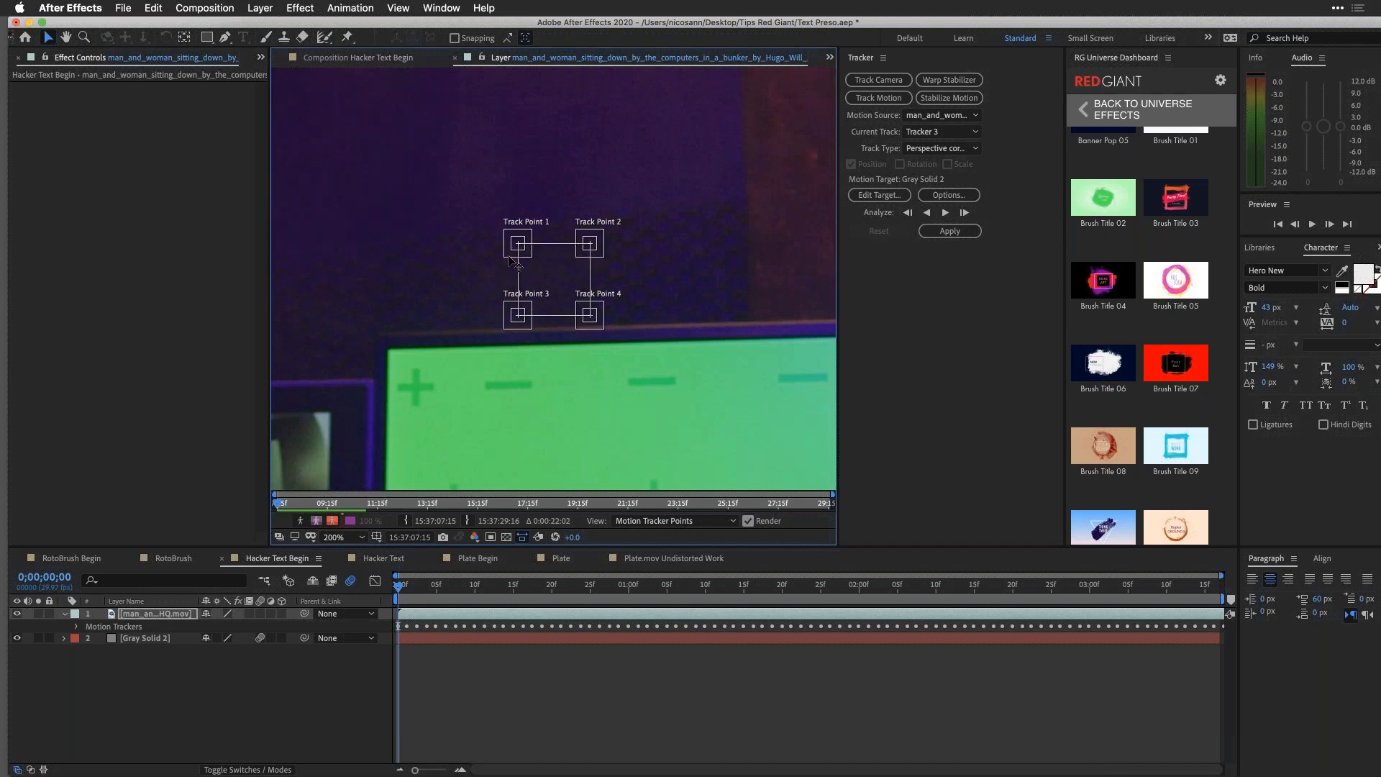
pyautogui.moveTo(517, 260); pyautogui.dragTo(408, 329)
pyautogui.press('super+z')
pyautogui.moveTo(510, 258); pyautogui.dragTo(436, 302)
pyautogui.moveTo(442, 272); pyautogui.dragTo(443, 269)
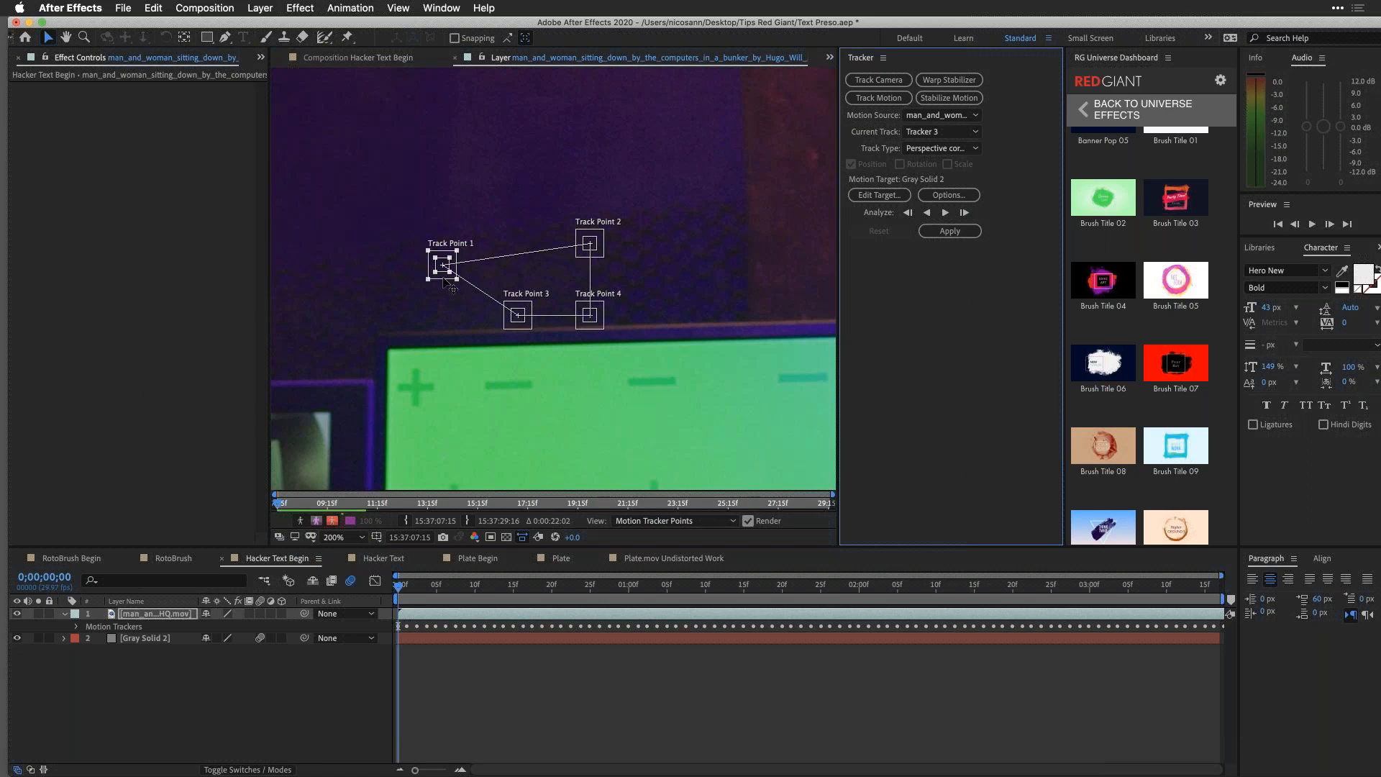
pyautogui.moveTo(444, 279); pyautogui.dragTo(478, 183)
pyautogui.moveTo(518, 314); pyautogui.dragTo(477, 453)
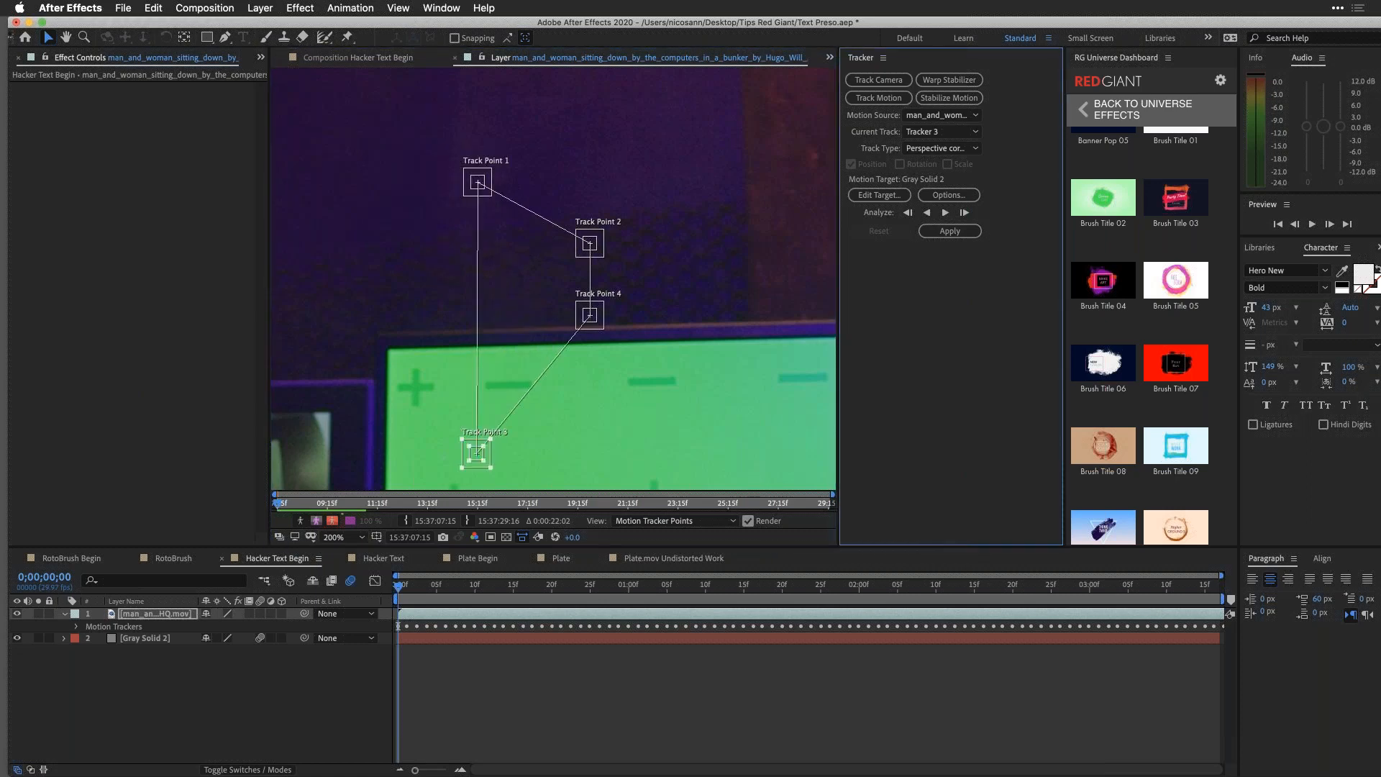
# Step: Place Track Points 1 to 4 on the matching corners of the green monitor screen
pyautogui.press(',')
pyautogui.press(',')
pyautogui.press(',')
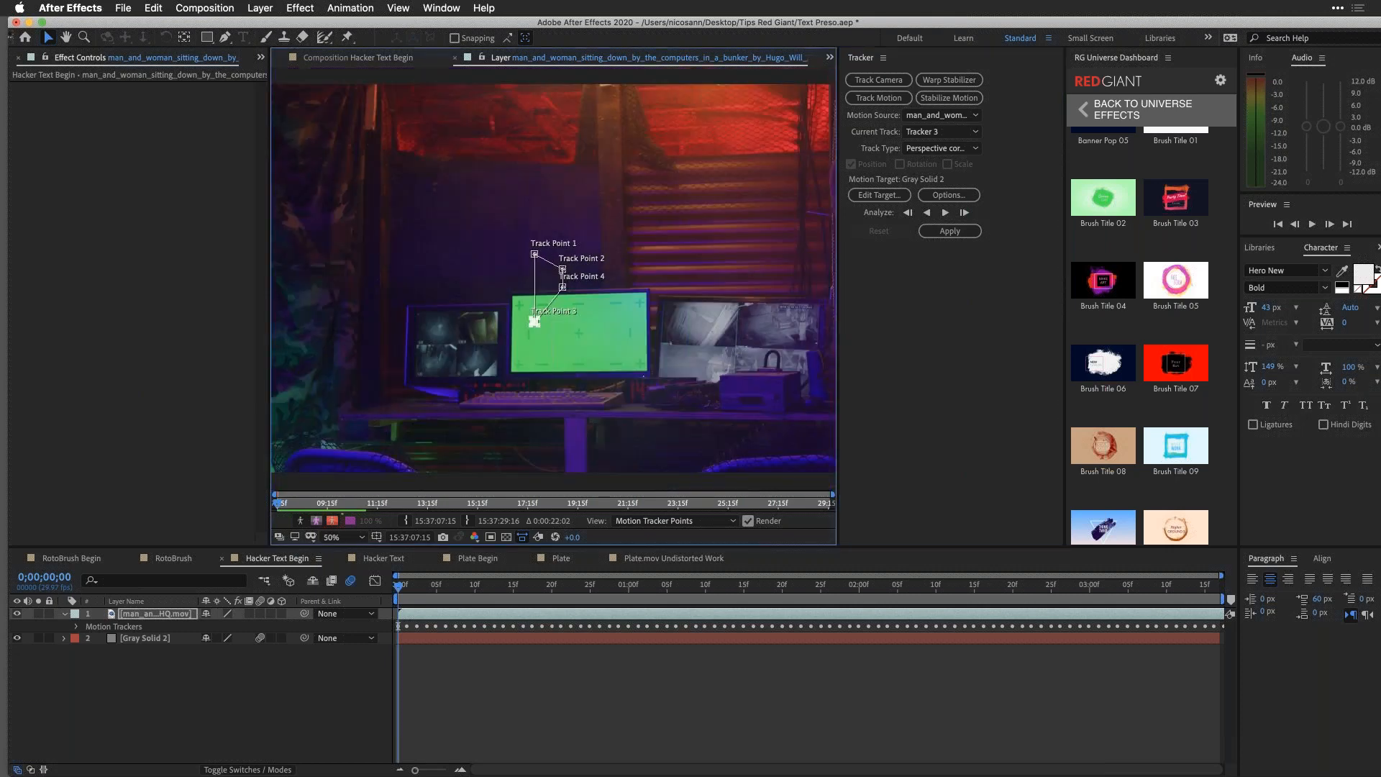
pyautogui.press('.')
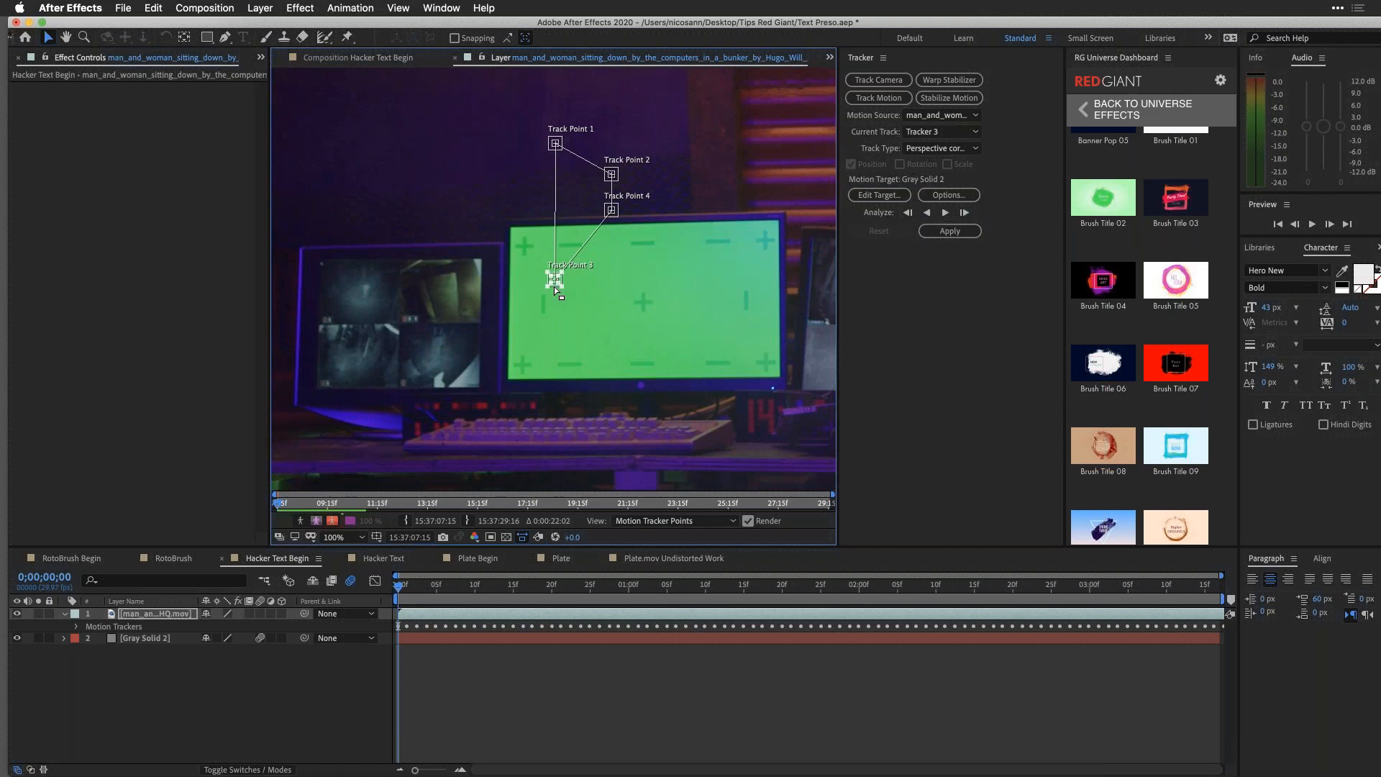
pyautogui.moveTo(554, 287); pyautogui.dragTo(509, 389)
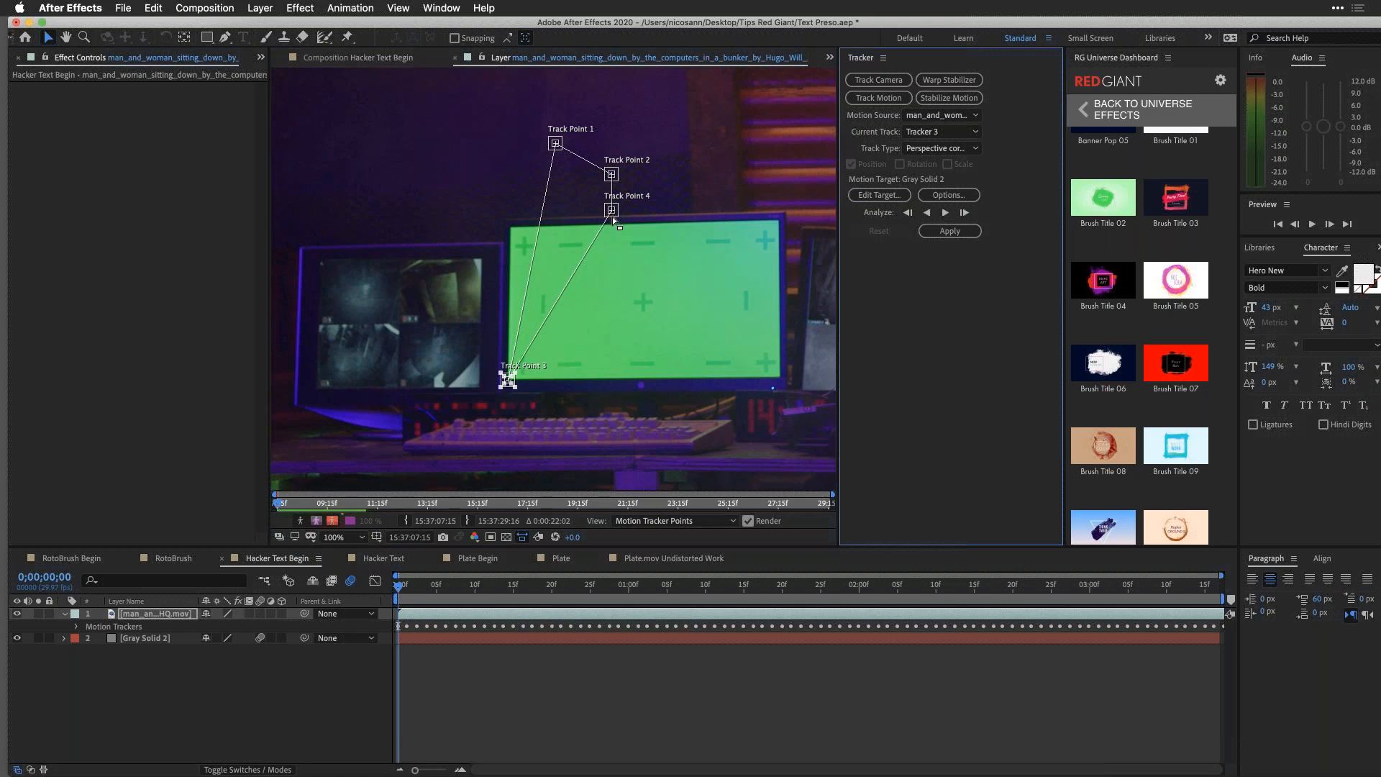
pyautogui.moveTo(611, 212); pyautogui.dragTo(772, 377)
pyautogui.press('super+z')
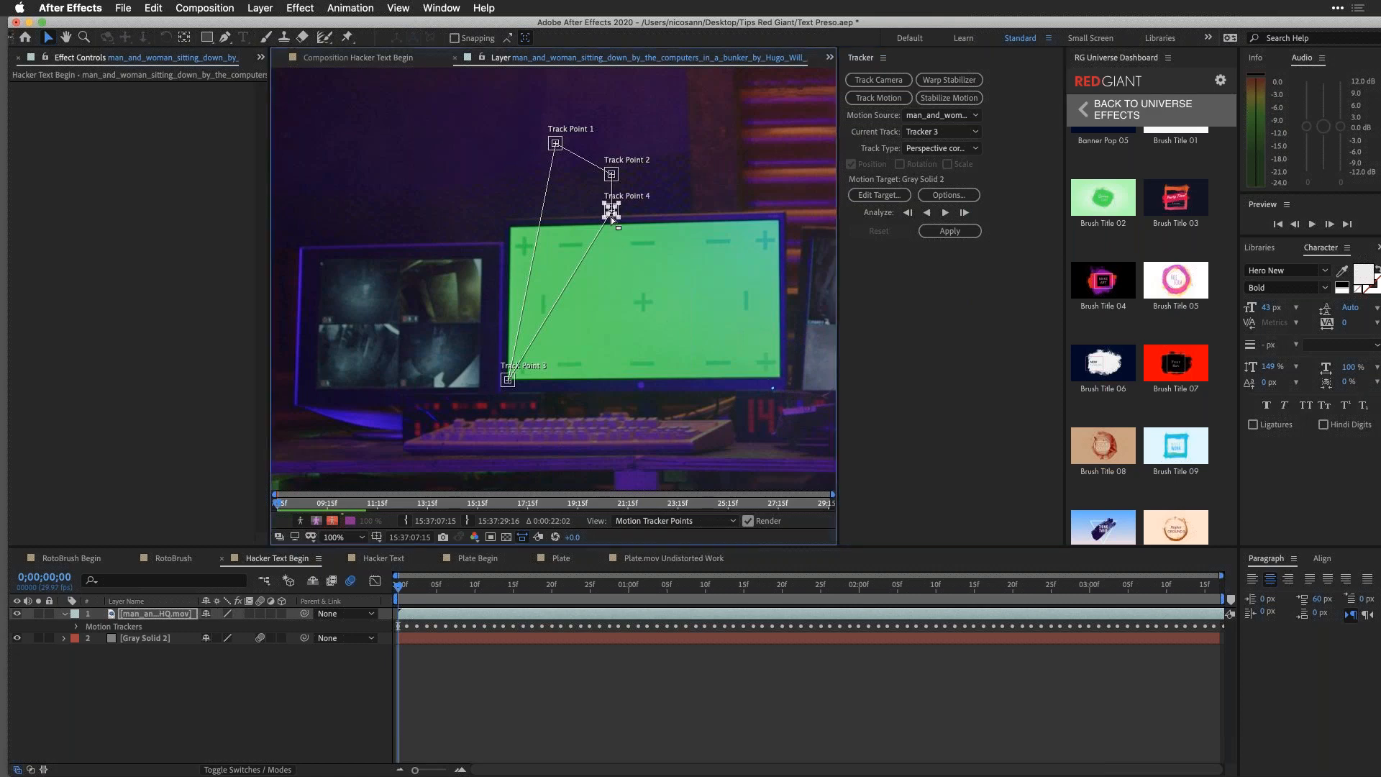
pyautogui.moveTo(611, 217); pyautogui.dragTo(781, 376)
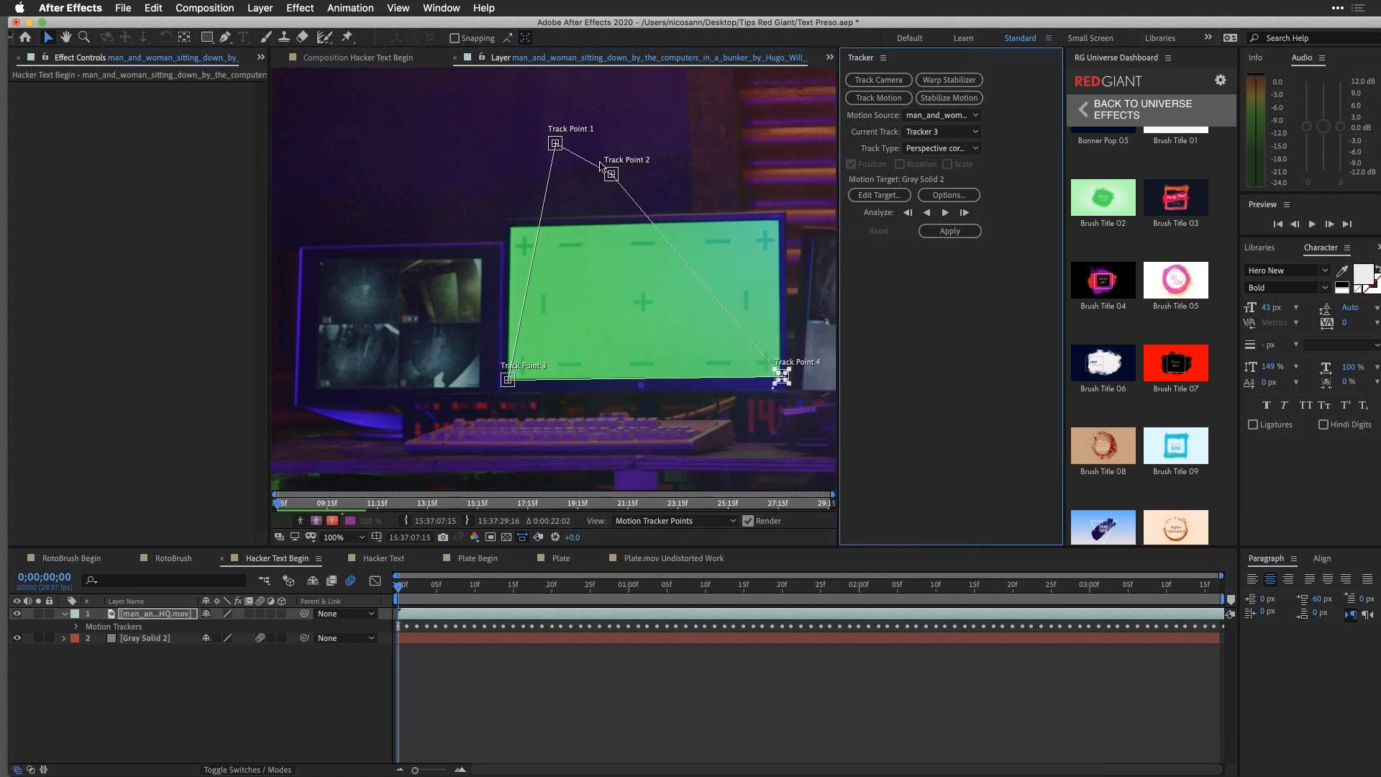
pyautogui.moveTo(631, 184); pyautogui.dragTo(778, 228)
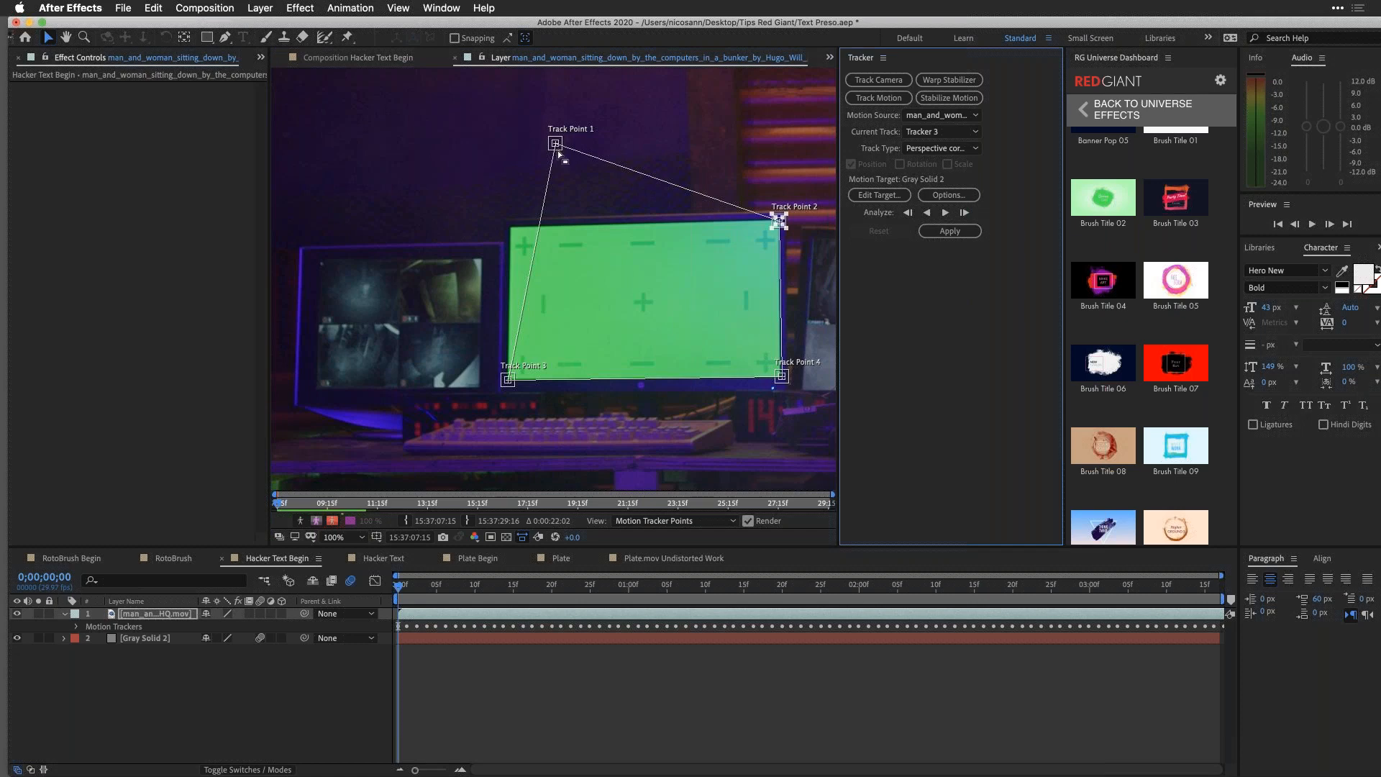
pyautogui.moveTo(553, 153); pyautogui.dragTo(509, 226)
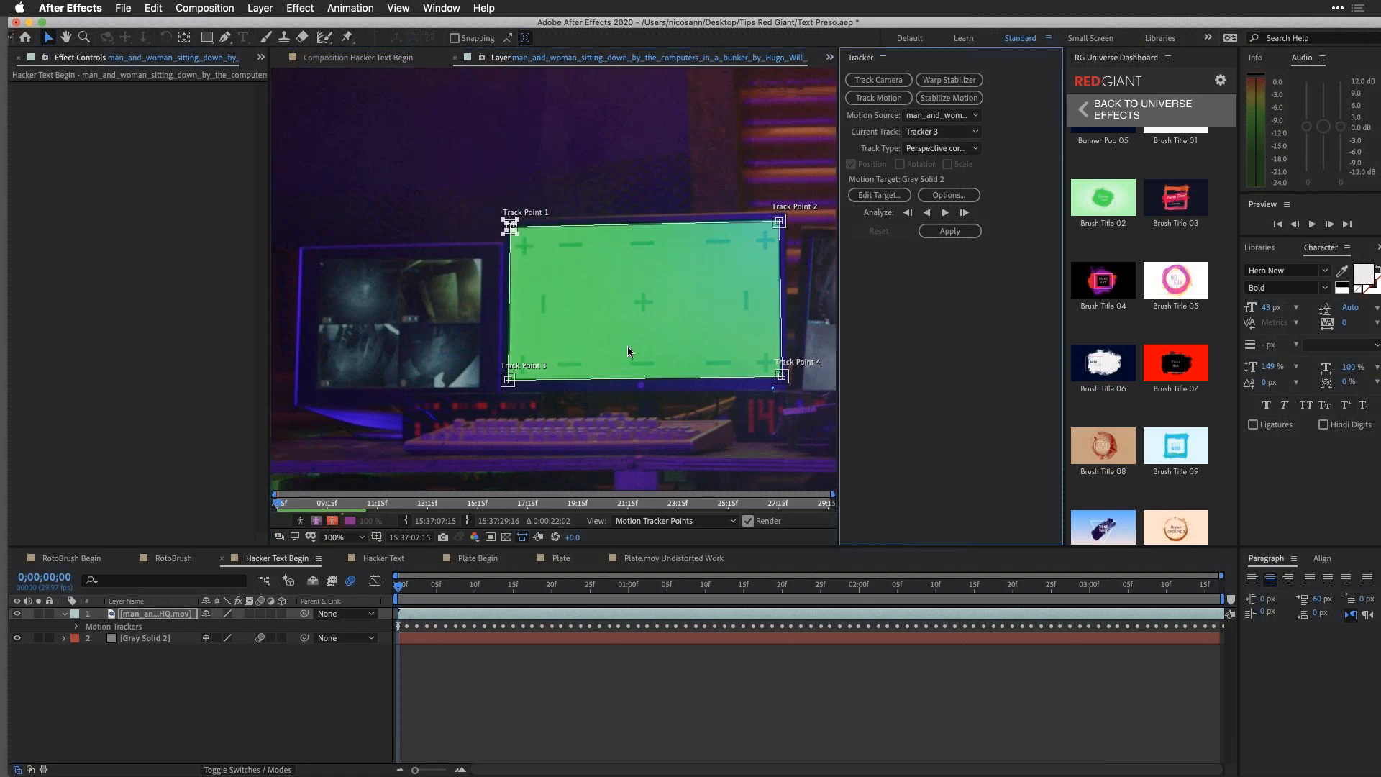
# Step: Analyze the four track points forward through the clip and return to 0;00;00;05 in the composition view
pyautogui.click(964, 213)
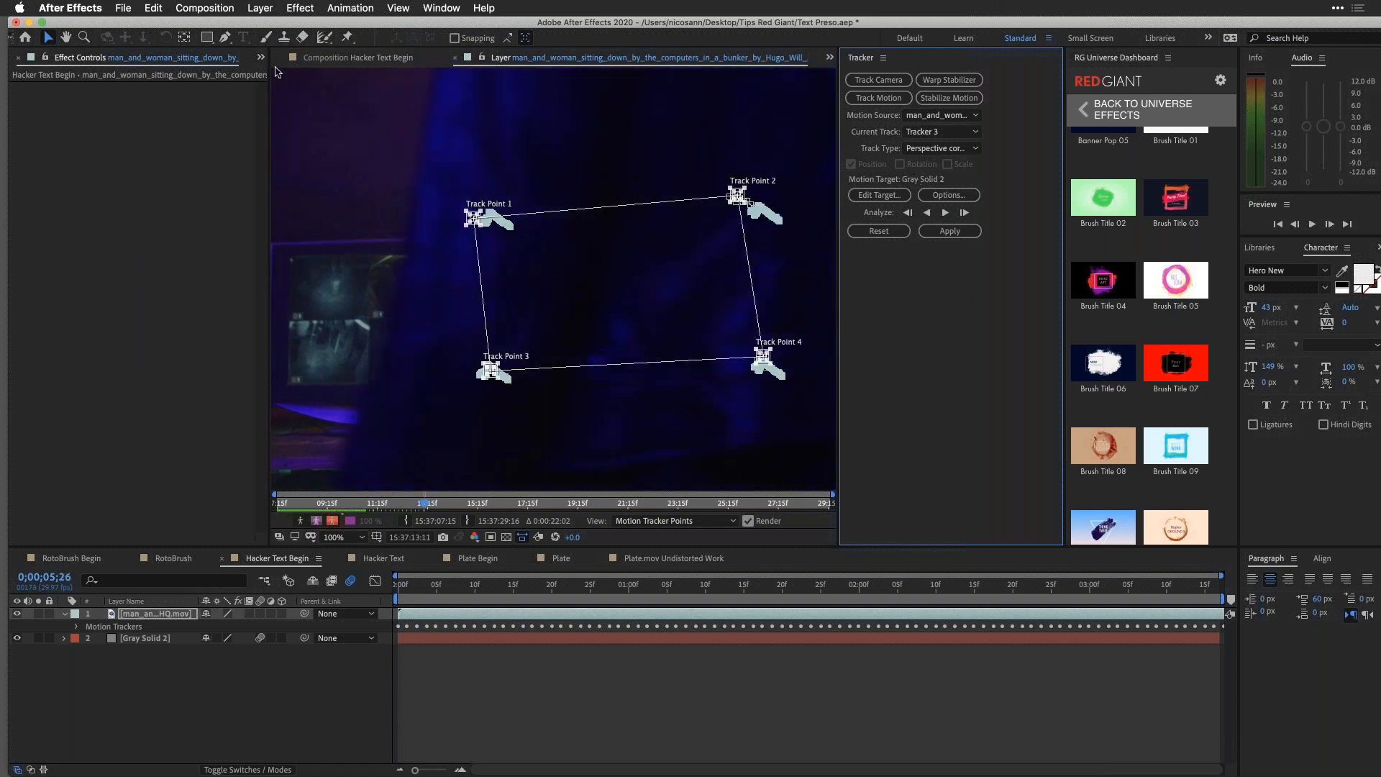
pyautogui.click(317, 57)
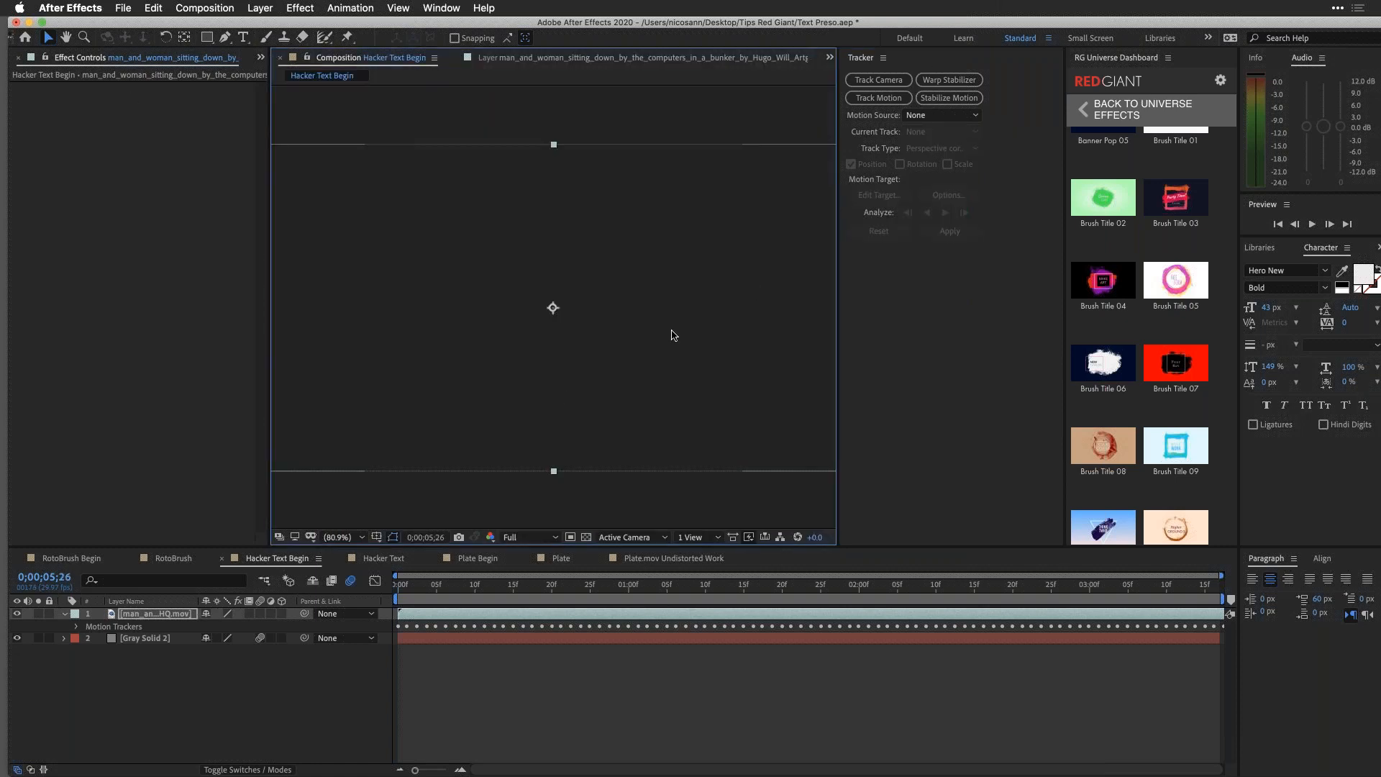
pyautogui.click(490, 498)
pyautogui.moveTo(465, 584); pyautogui.dragTo(436, 585)
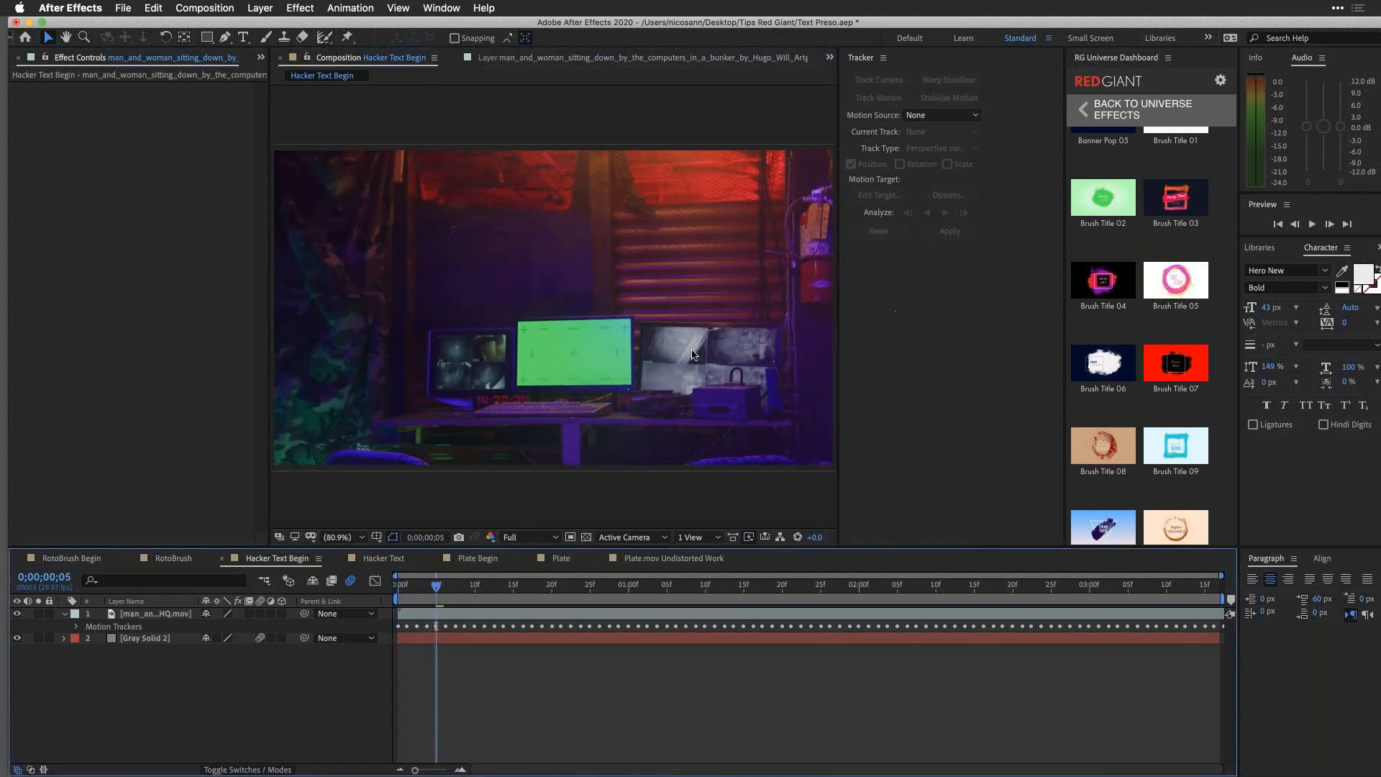
# Step: Apply the perspective corner pin track to Gray Solid 2 and hide the footage layer
pyautogui.click(581, 59)
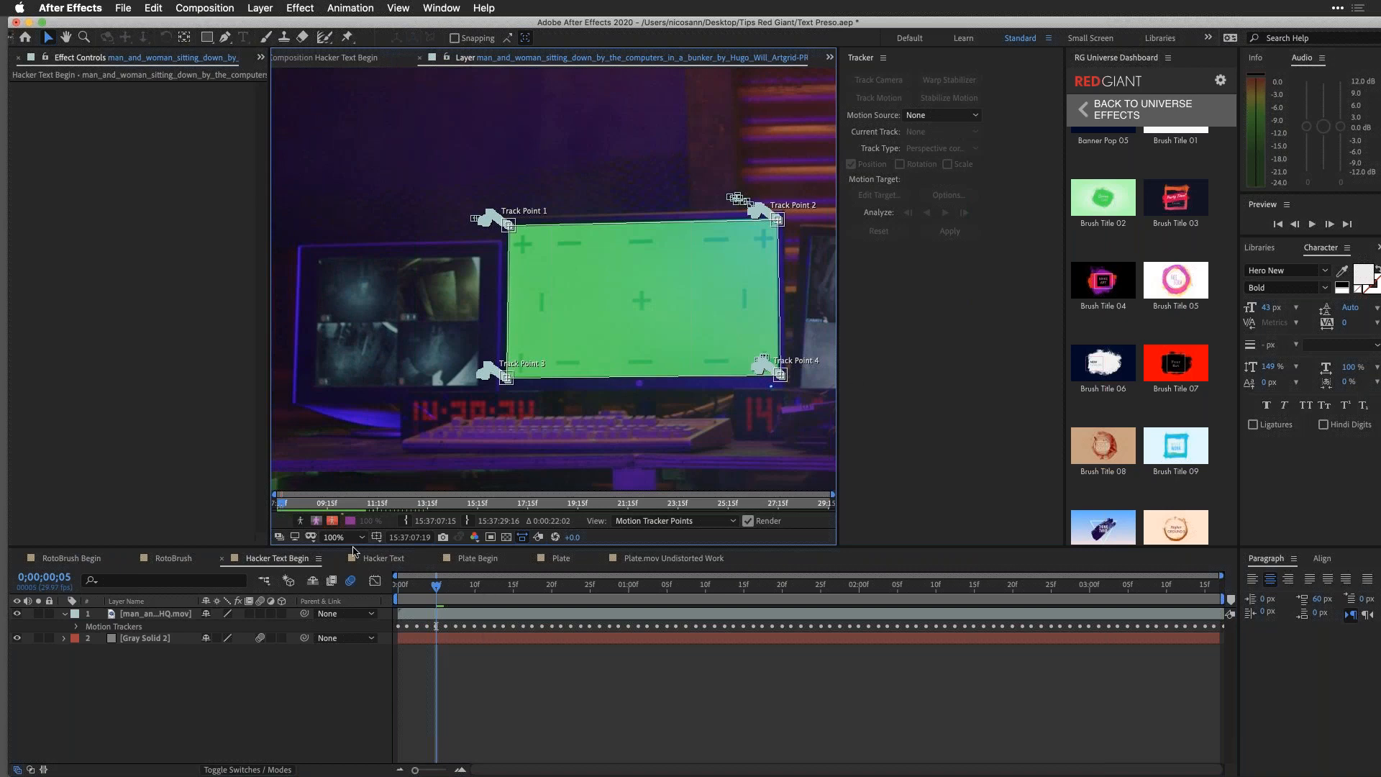
pyautogui.click(1371, 5)
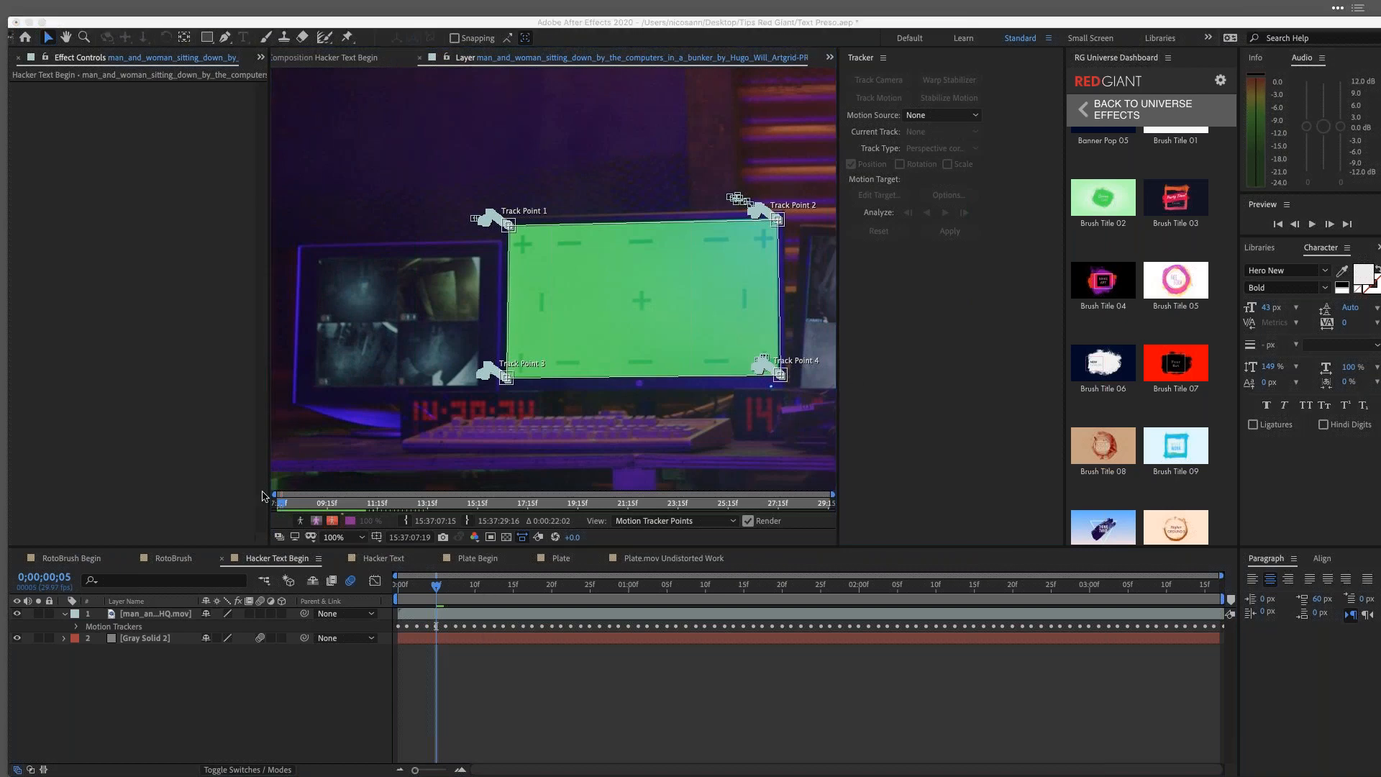
pyautogui.click(149, 623)
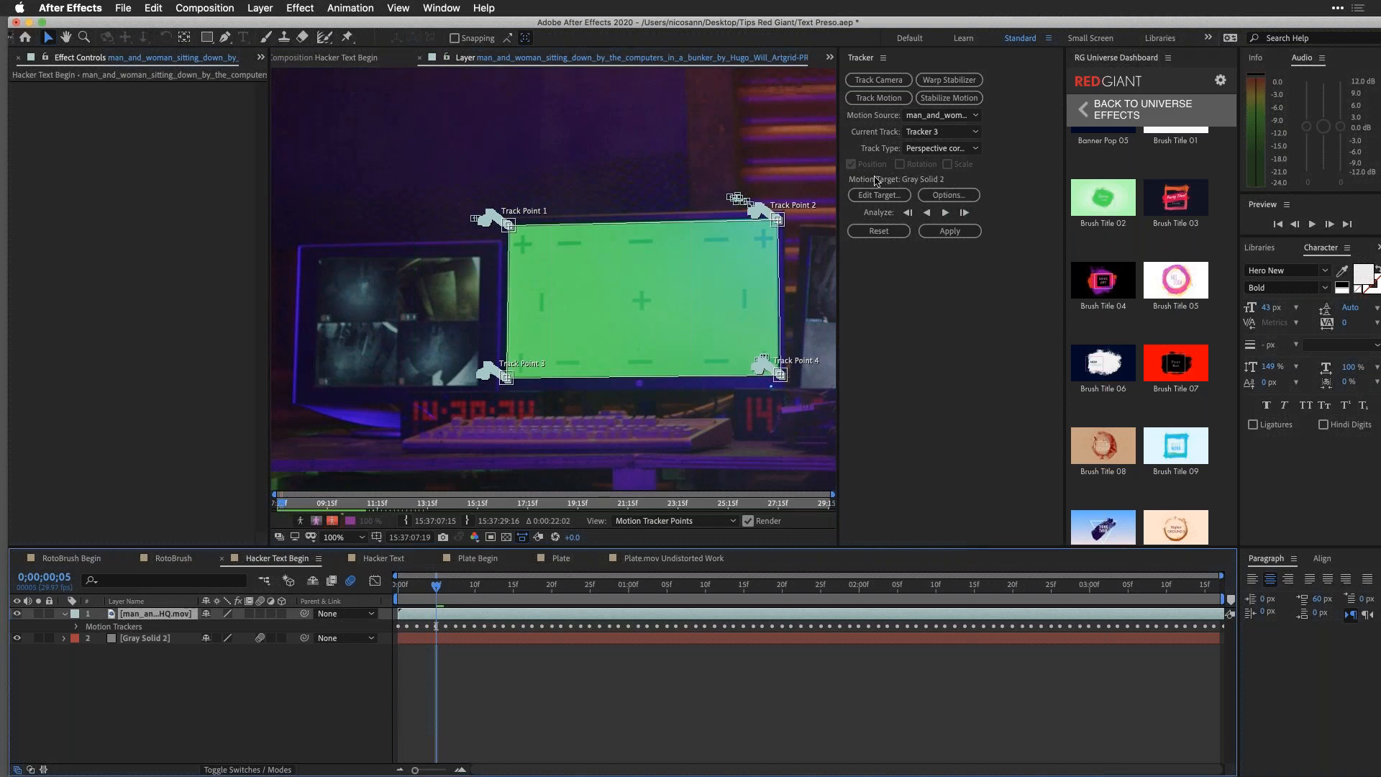
pyautogui.click(950, 231)
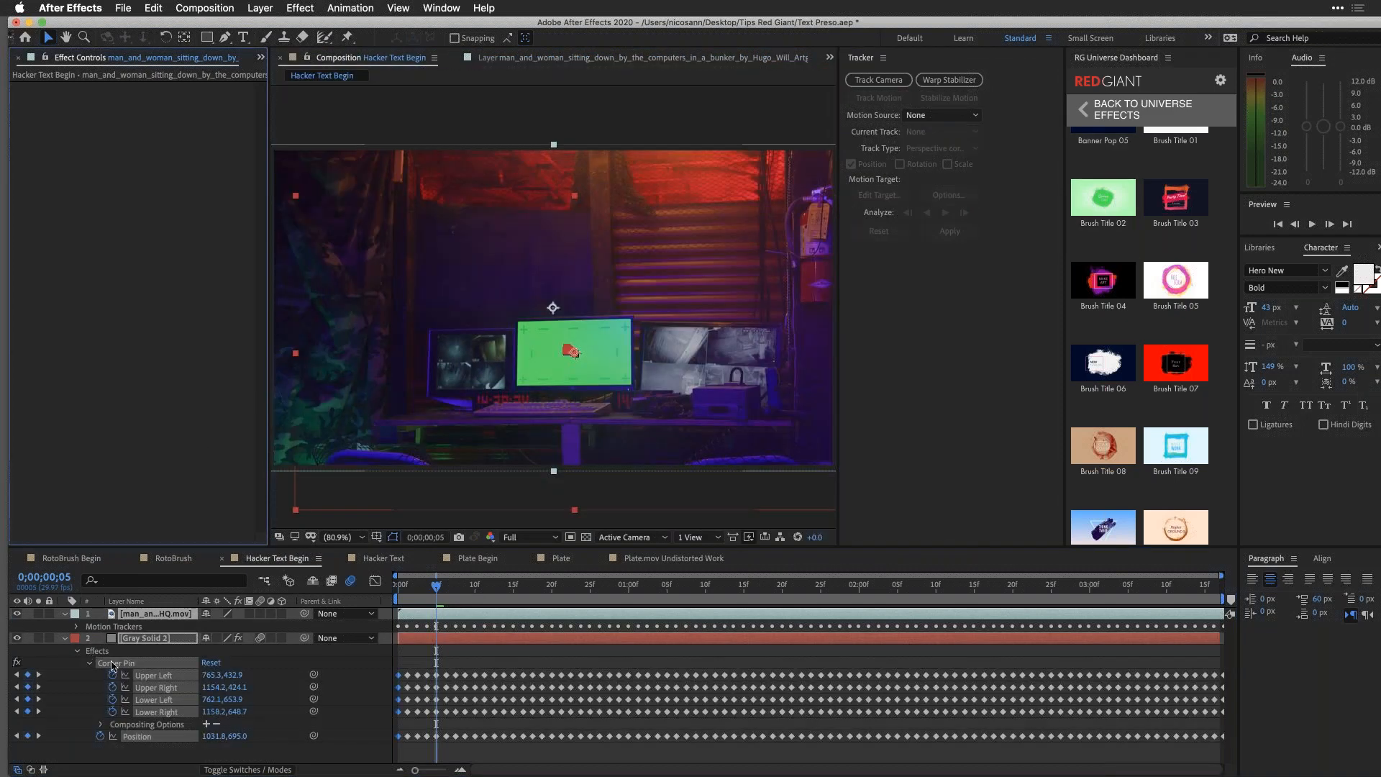
pyautogui.click(16, 615)
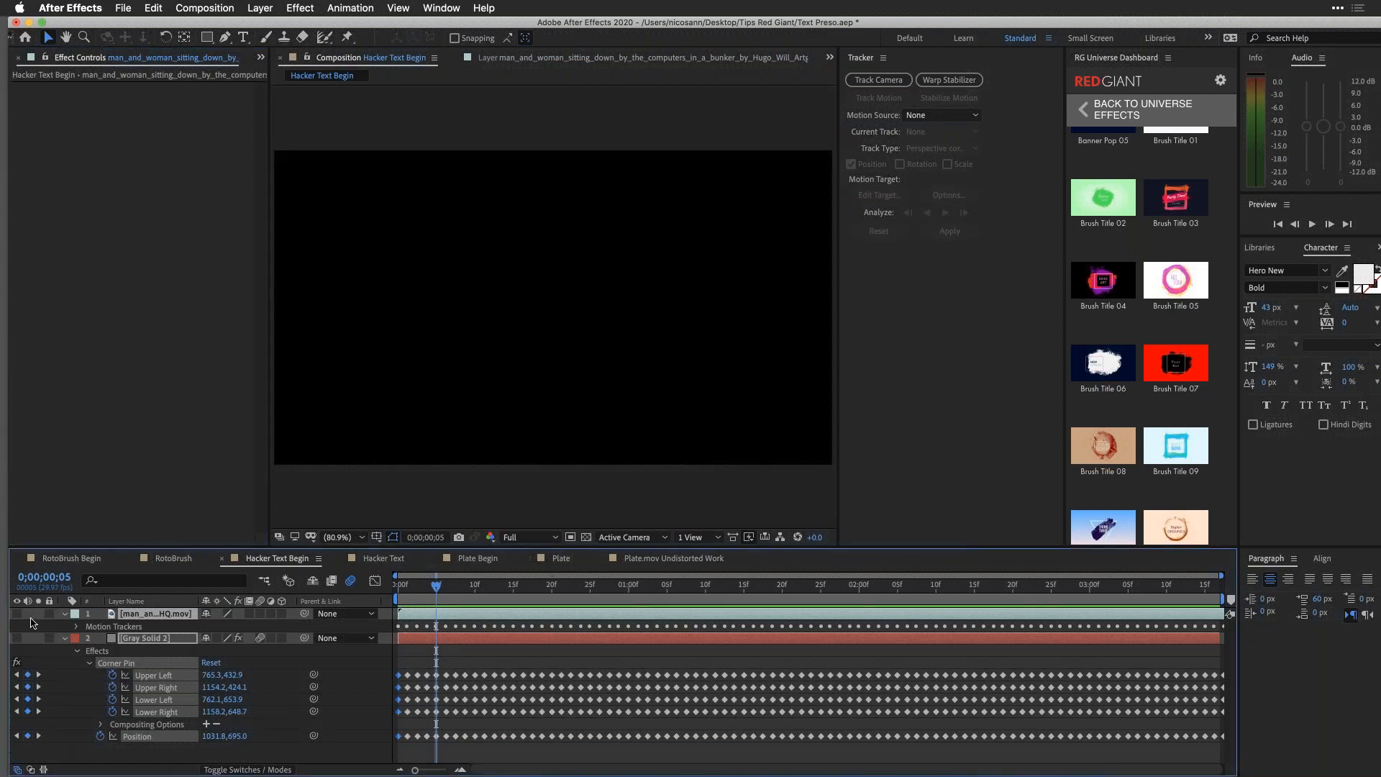
# Step: Show Gray Solid 2 with the footage layer hidden, and preview the solid's corner-pin tracking on its own
pyautogui.click(16, 640)
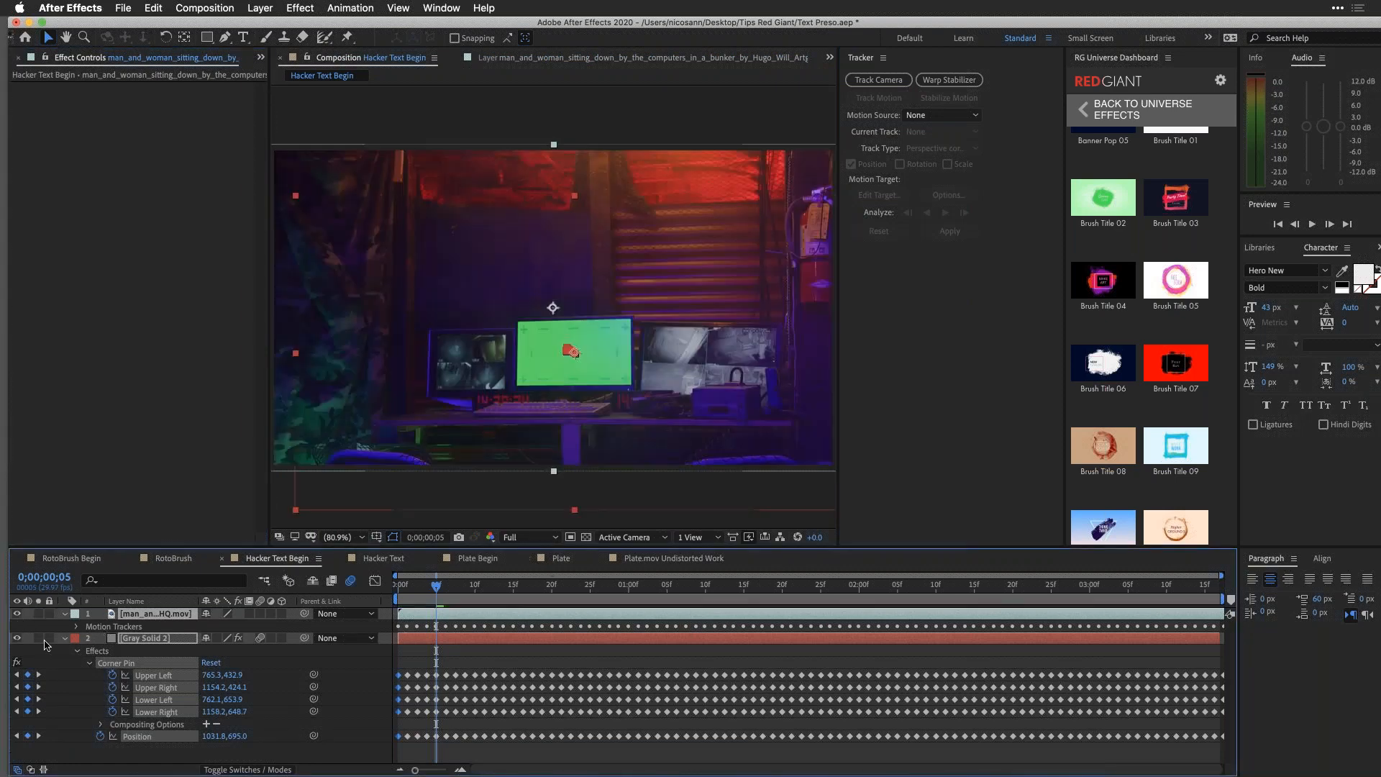
pyautogui.click(86, 751)
pyautogui.click(17, 614)
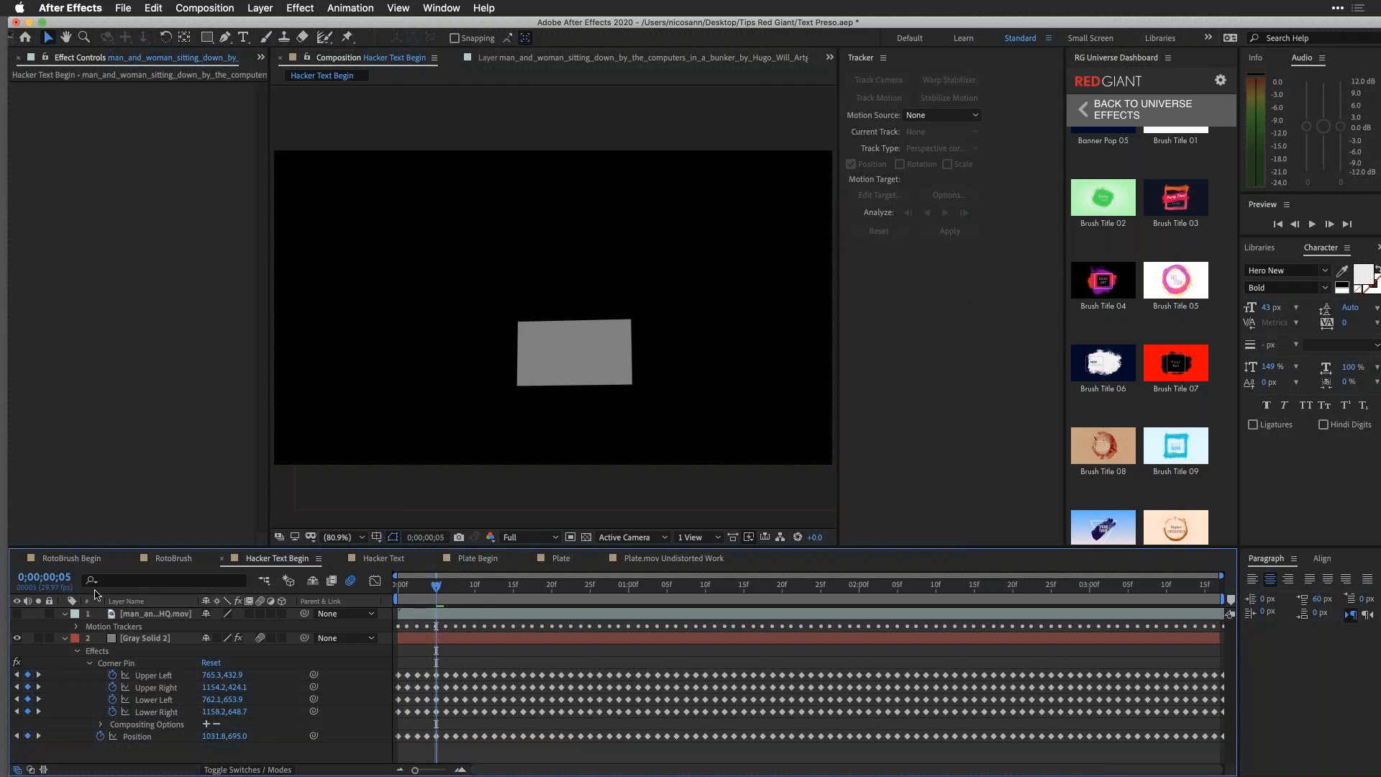
pyautogui.press('space')
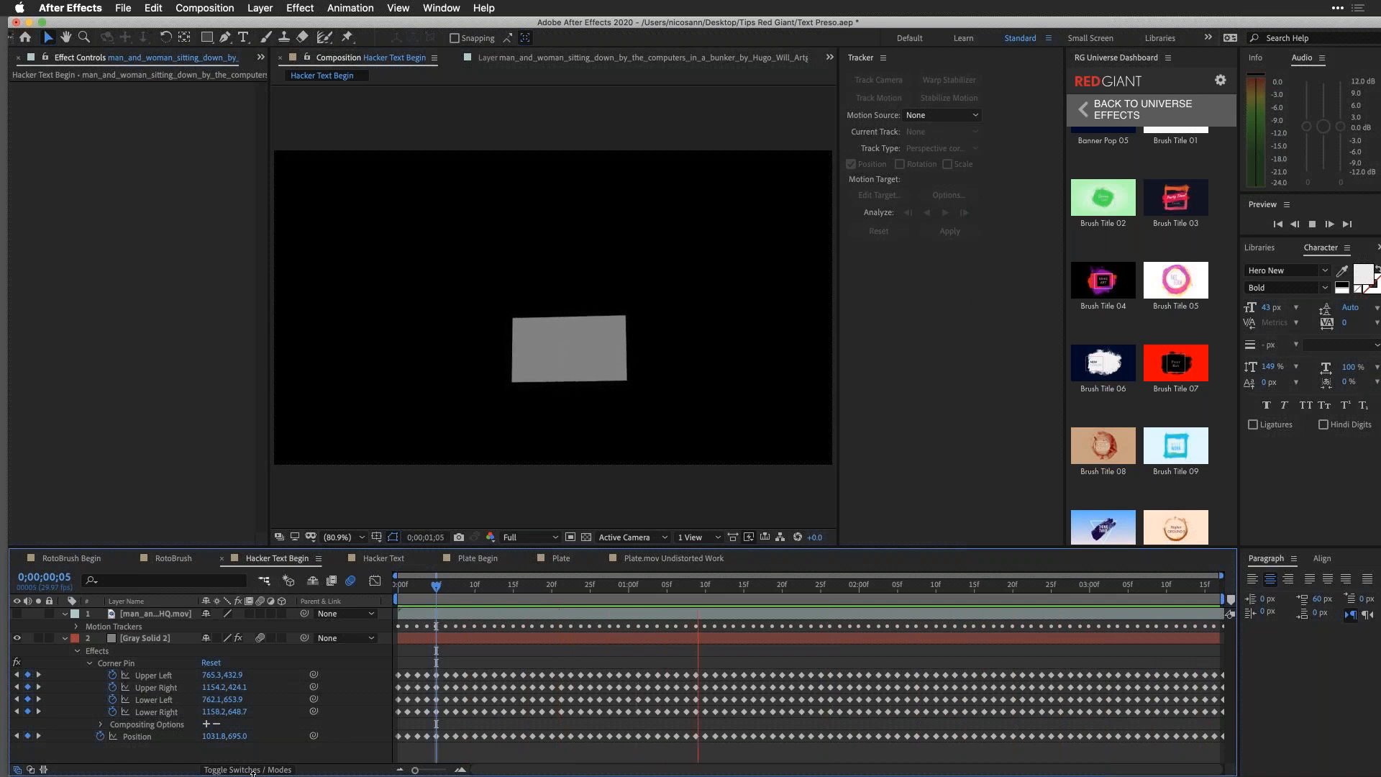
# Step: Collapse Gray Solid 2's properties, make the footage layer visible again and clear the layer selection
pyautogui.click(65, 638)
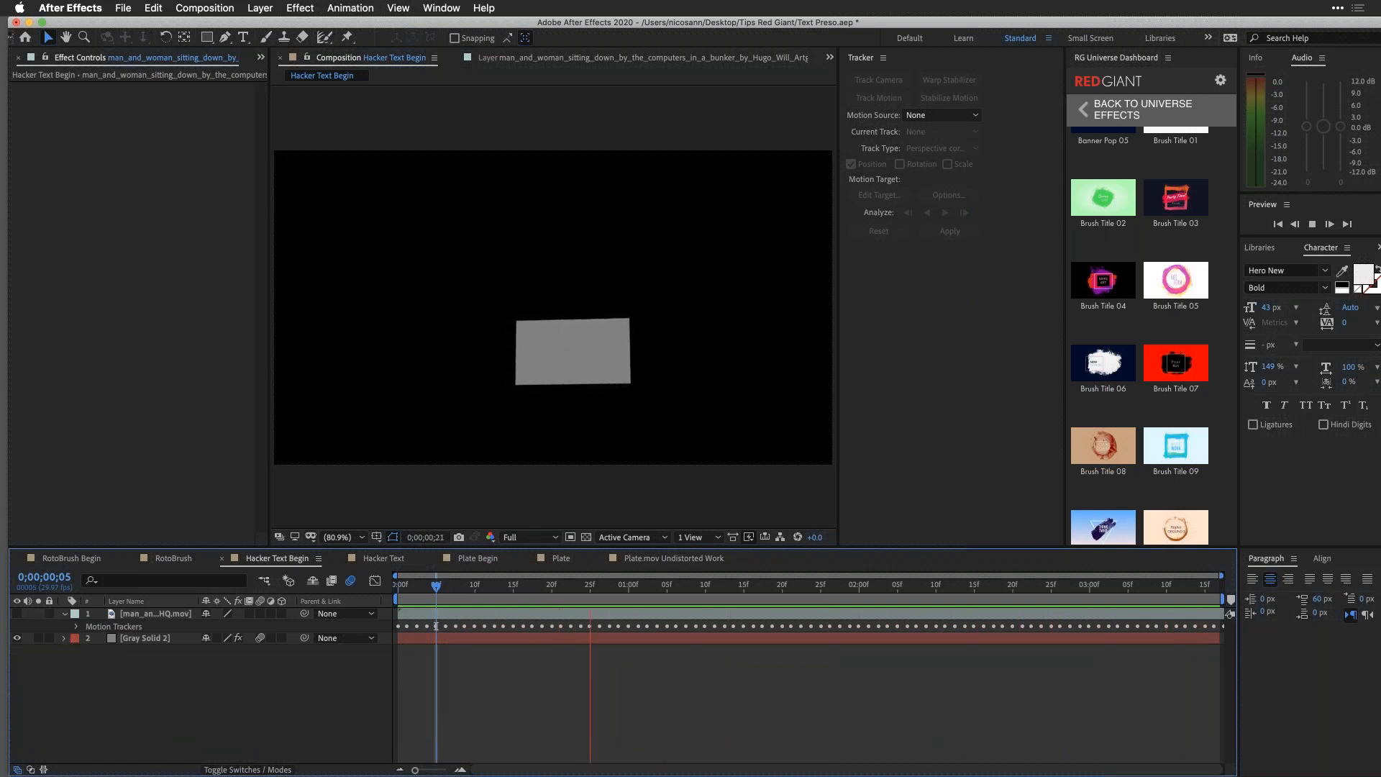
pyautogui.click(17, 613)
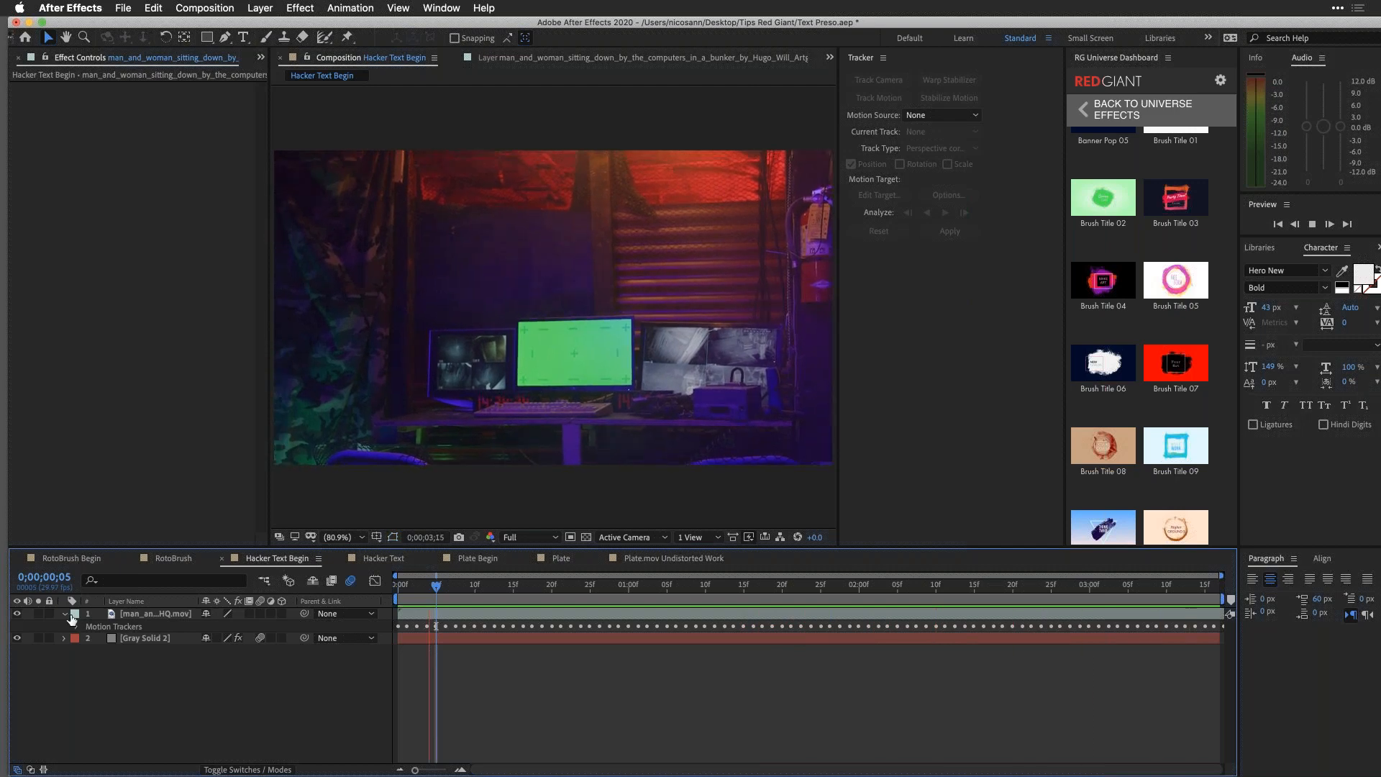
pyautogui.click(73, 614)
pyautogui.click(69, 617)
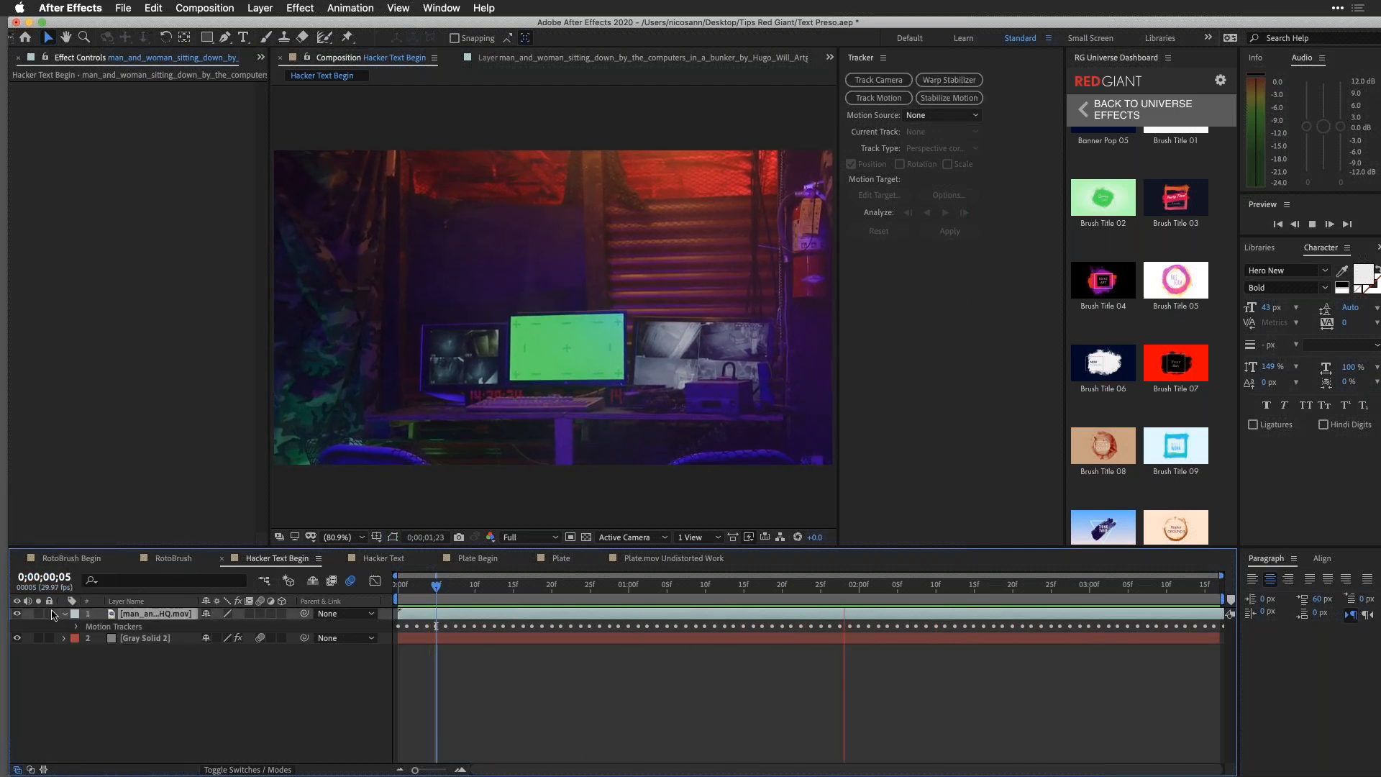
pyautogui.press('super+shift+a')
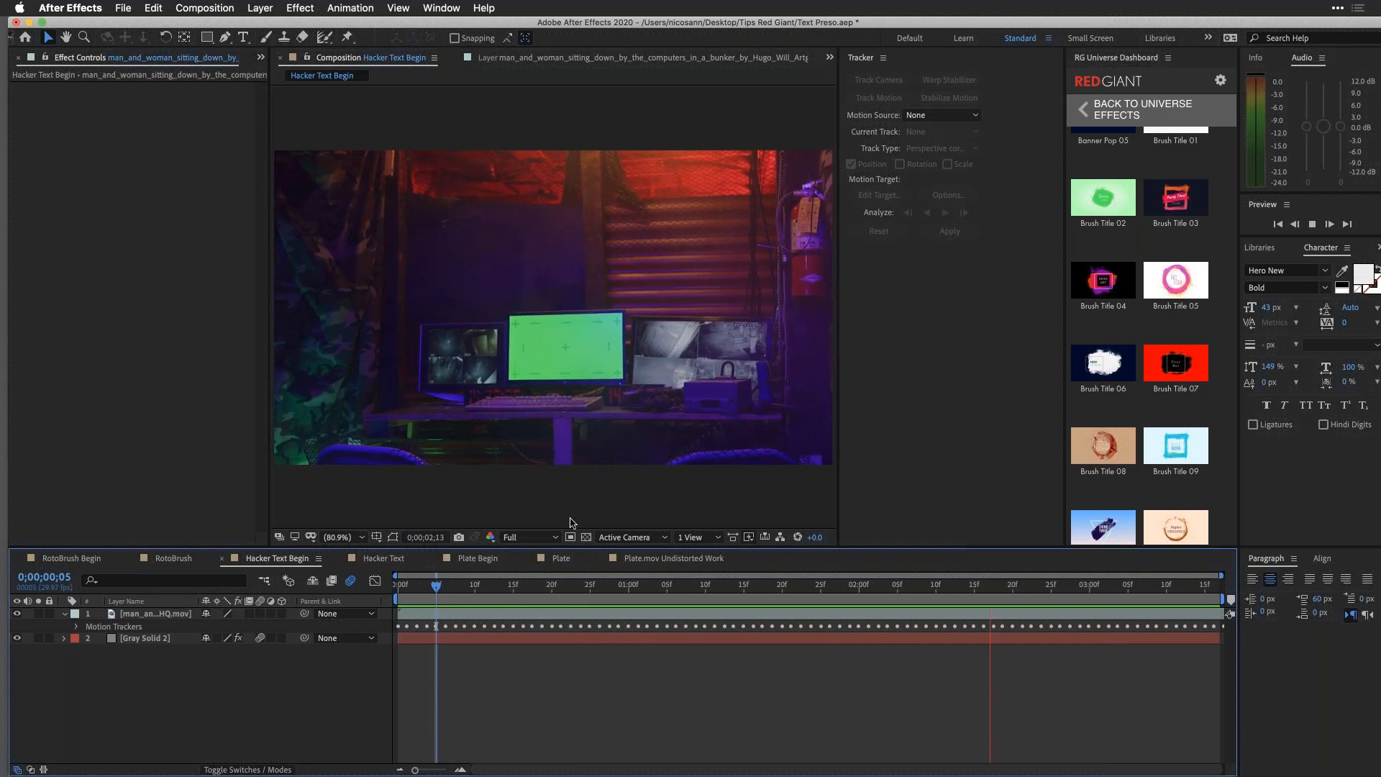
# Step: In the Hacker Text composition, compare the footage with Primatte Keyer 6 off and on, and inspect the keyer's settings
pyautogui.click(352, 560)
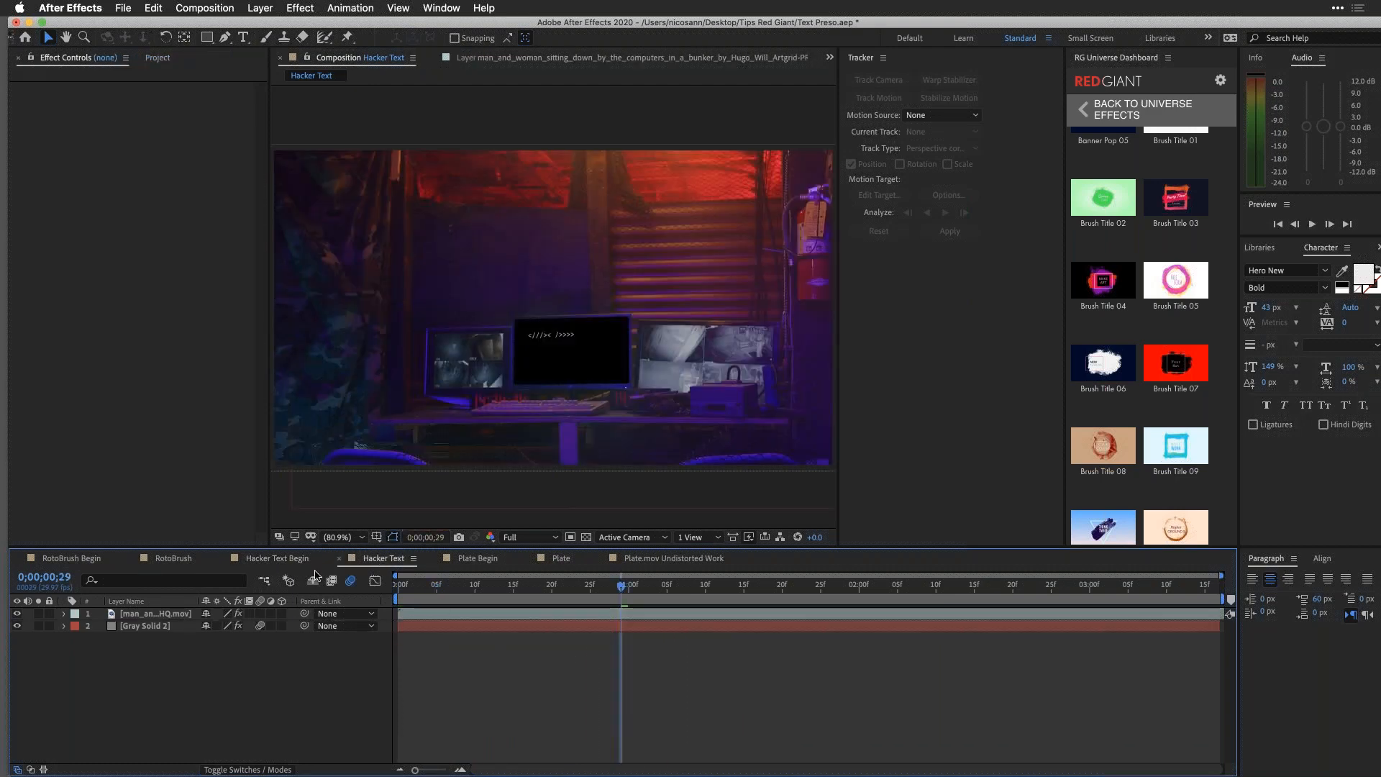
pyautogui.click(113, 618)
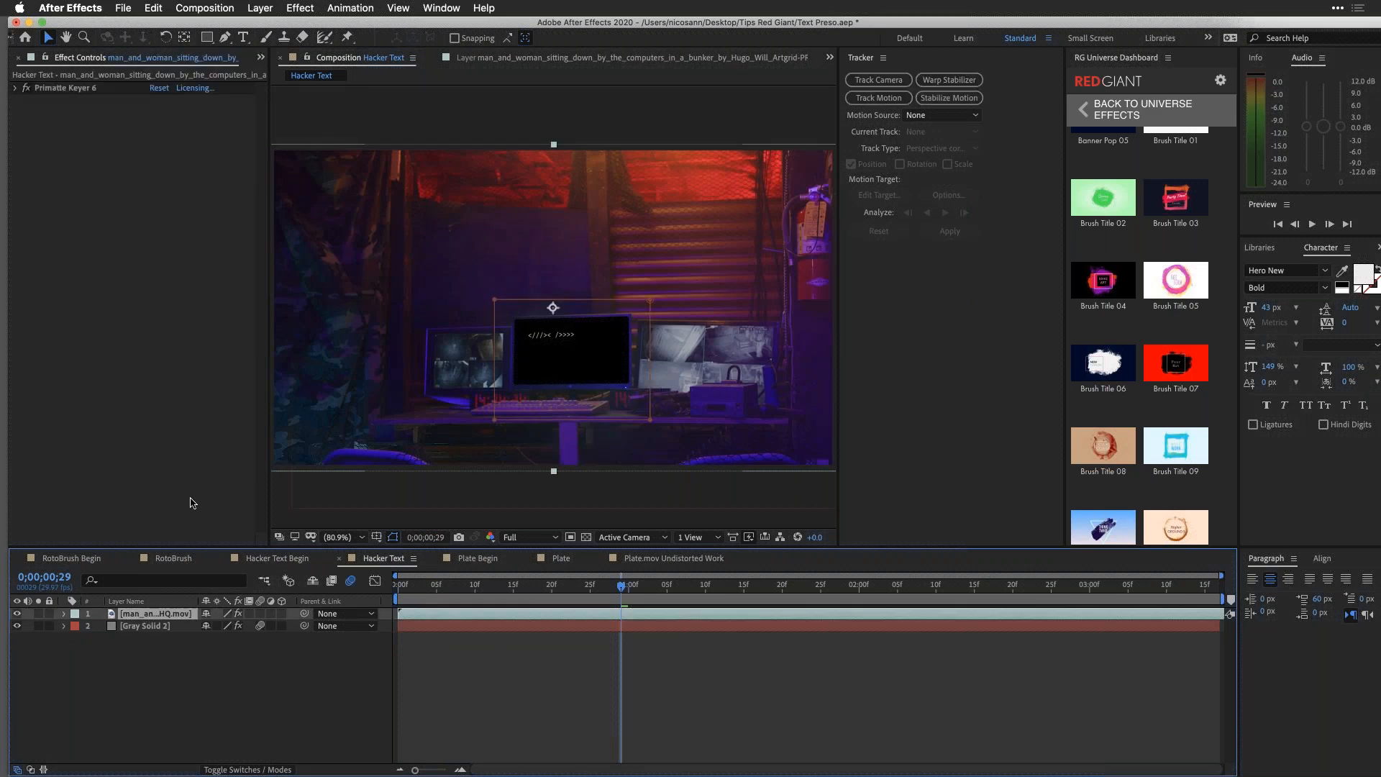
pyautogui.click(26, 90)
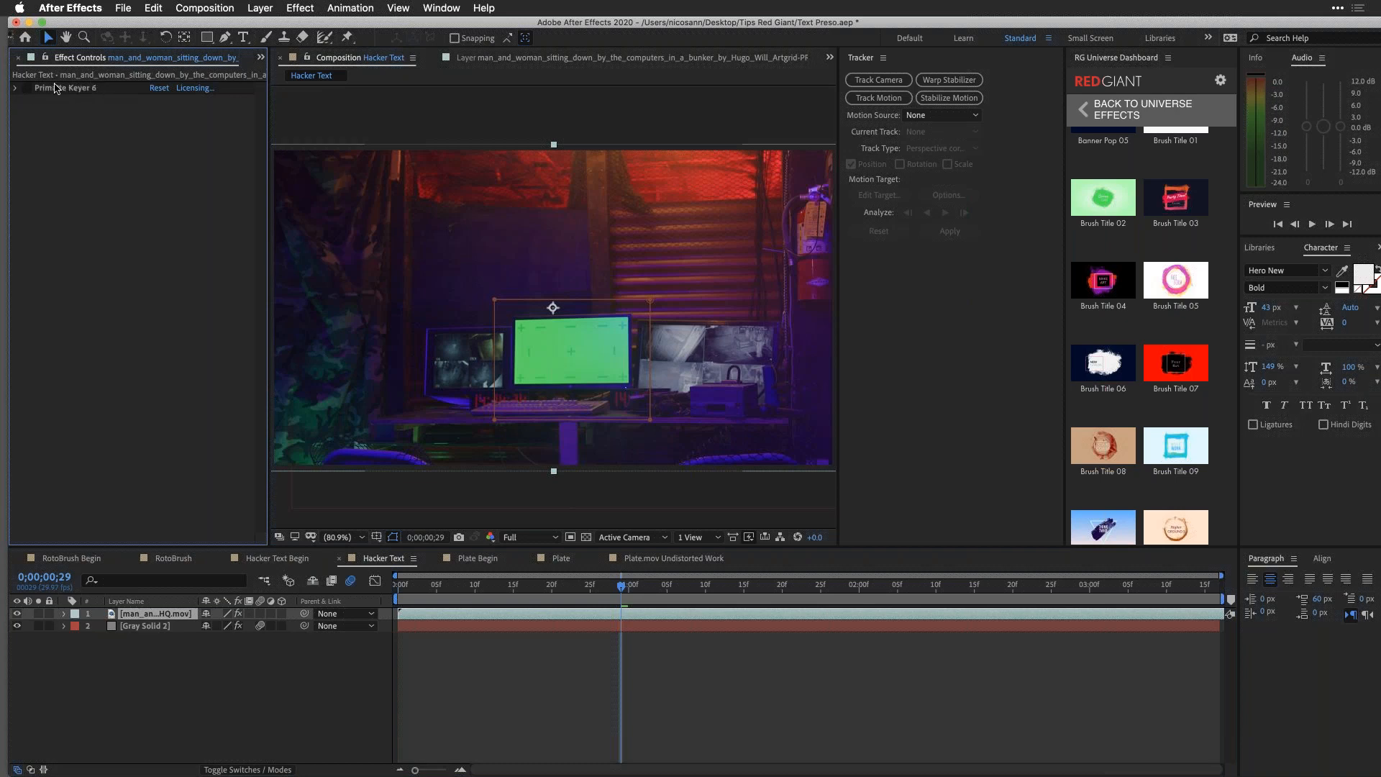
pyautogui.click(16, 88)
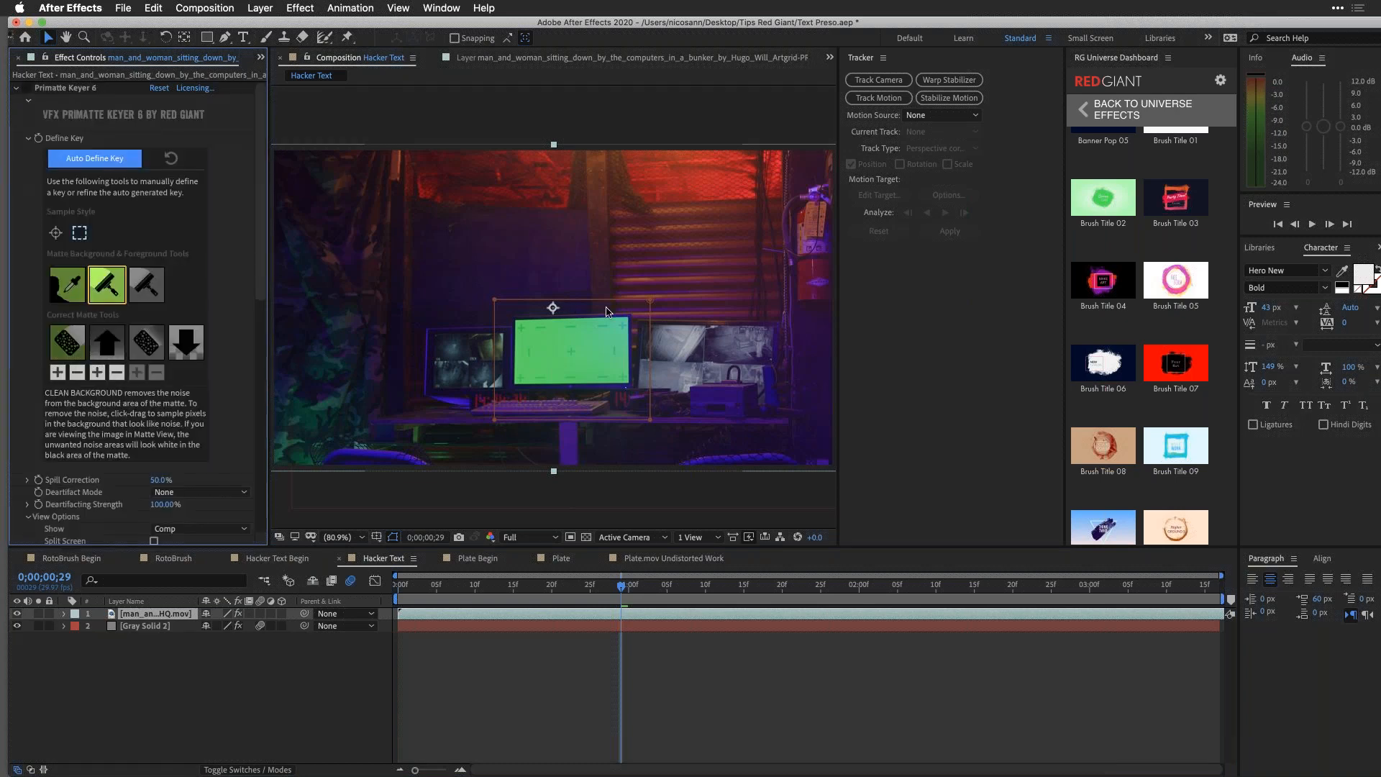
pyautogui.click(26, 89)
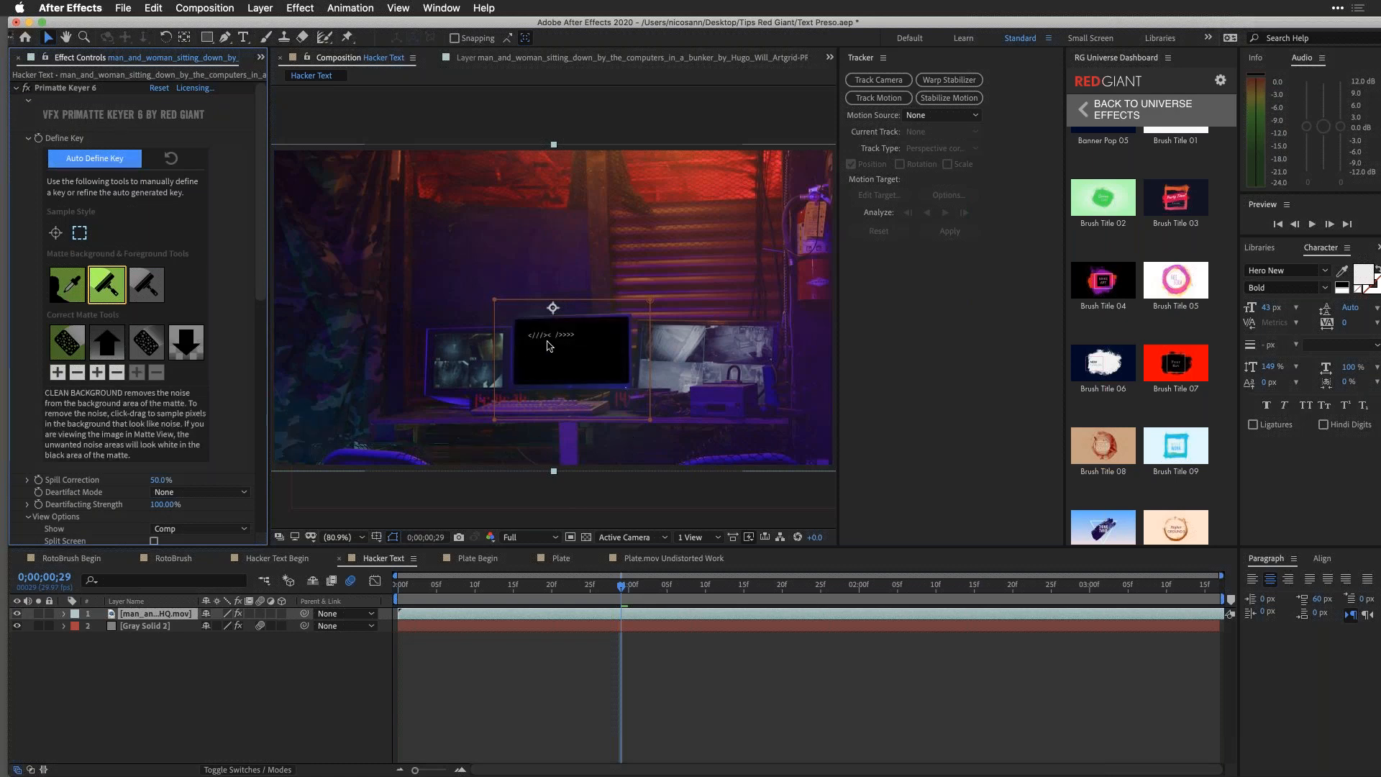
pyautogui.click(16, 88)
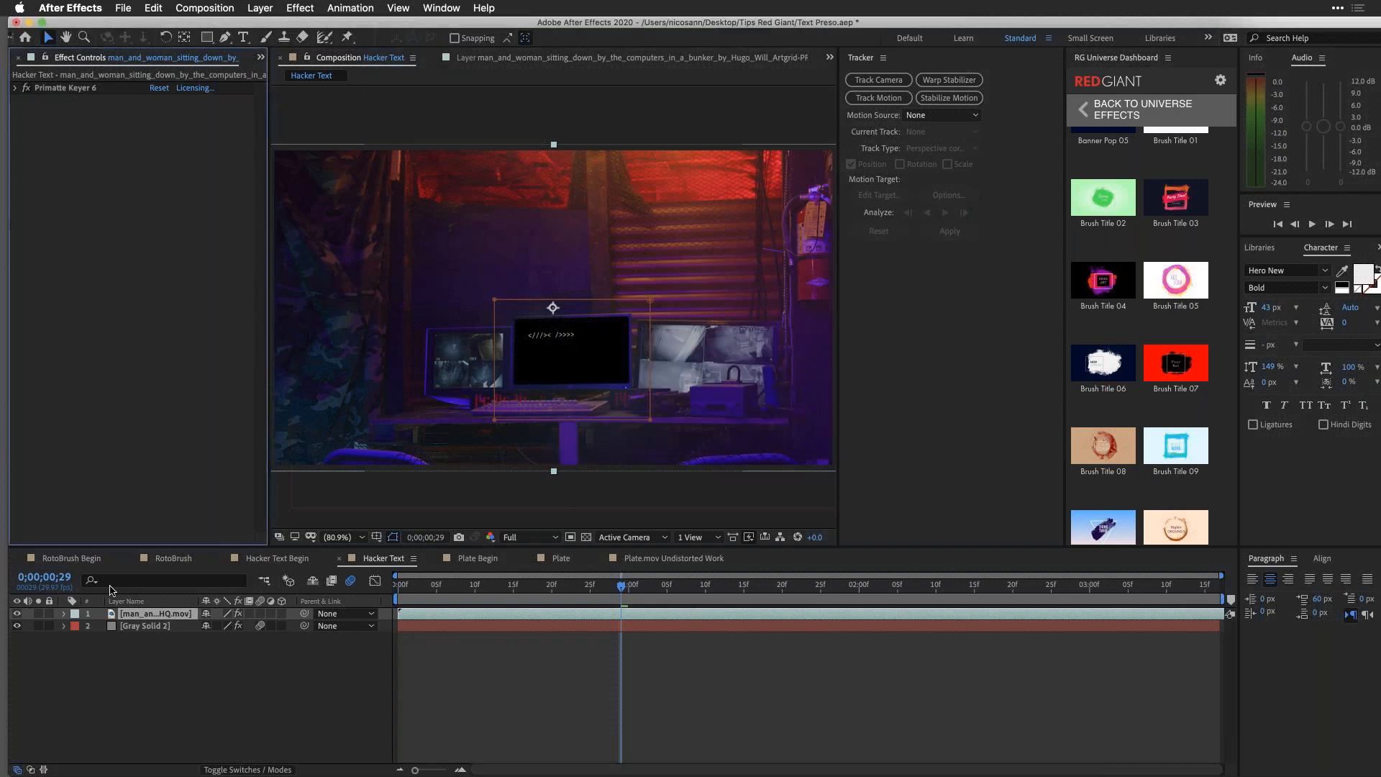
# Step: Preview the Hacker Text composition and inspect Gray Solid 2's uni.Hacker Text settings, including its source and target text
pyautogui.click(133, 627)
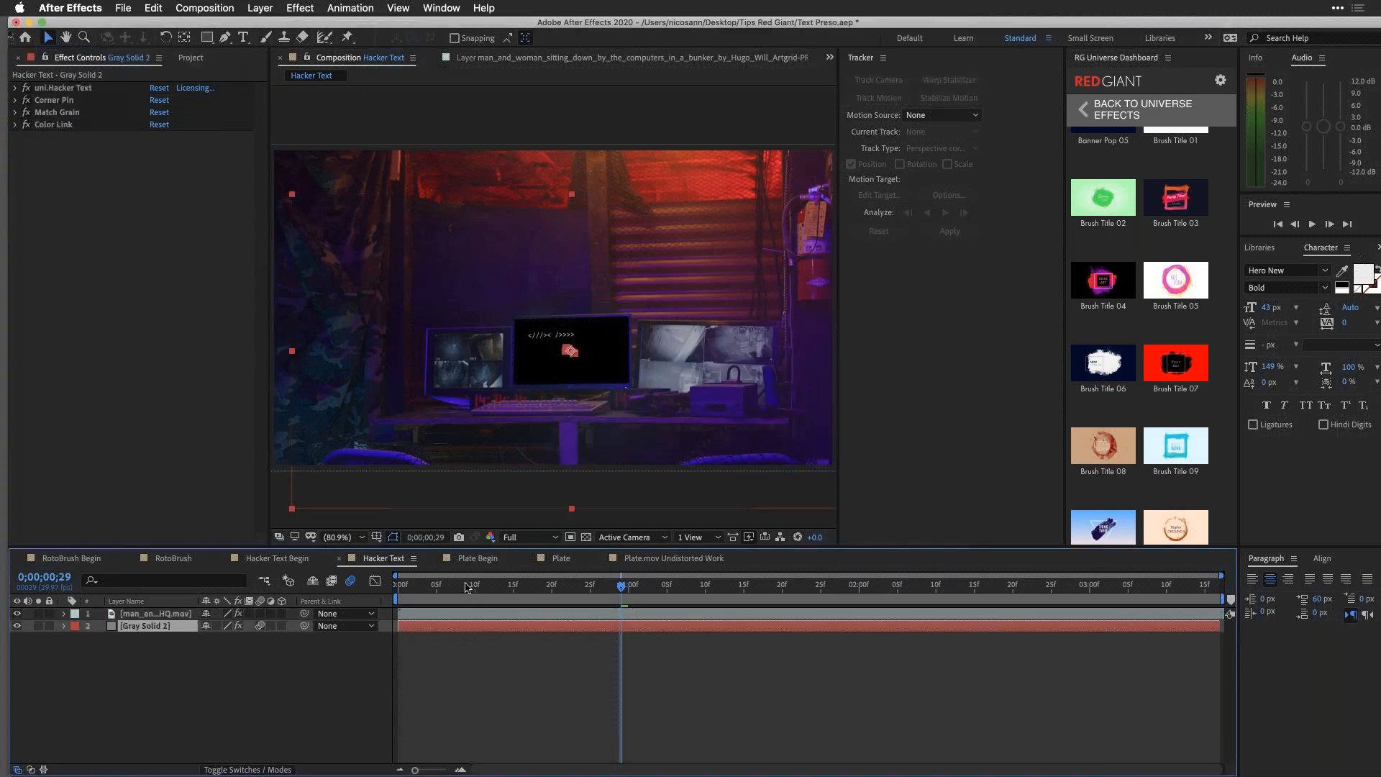
pyautogui.press('space')
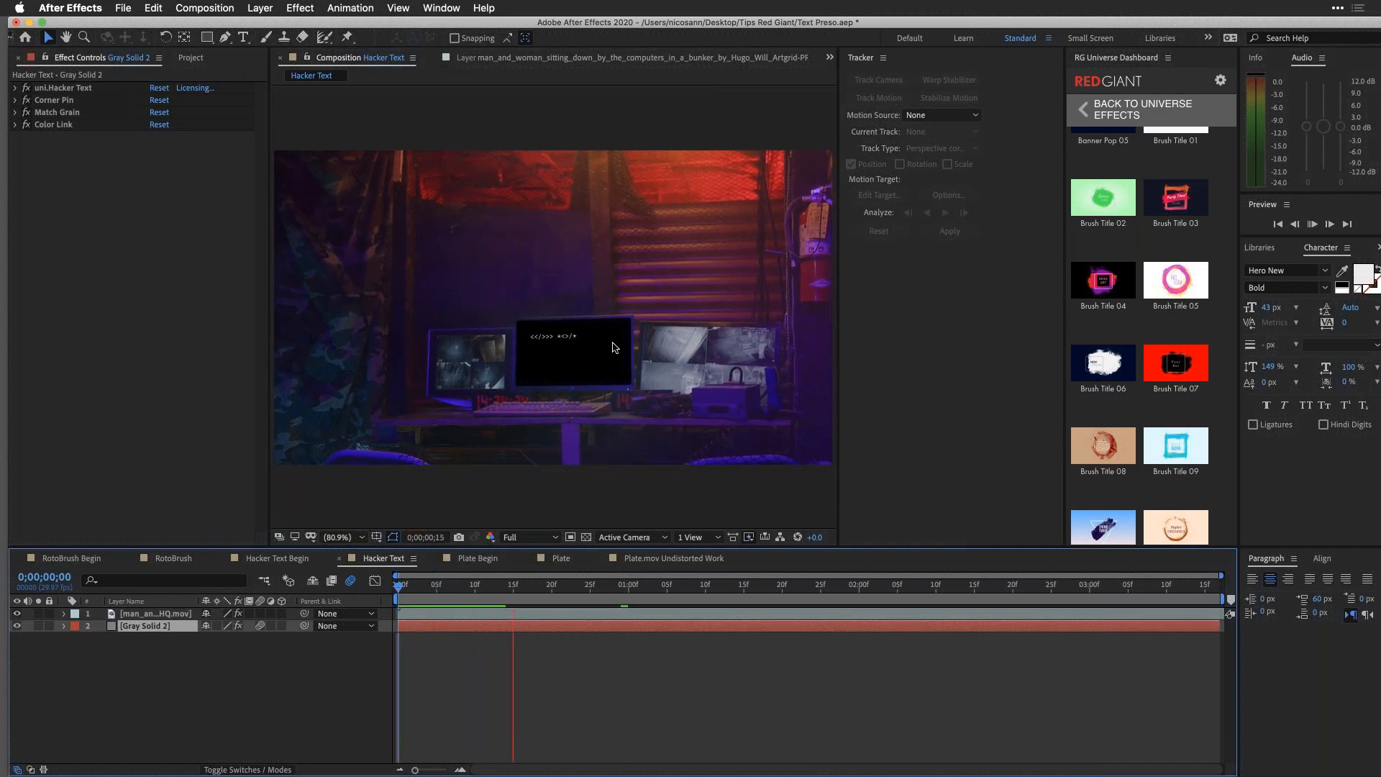
pyautogui.click(16, 88)
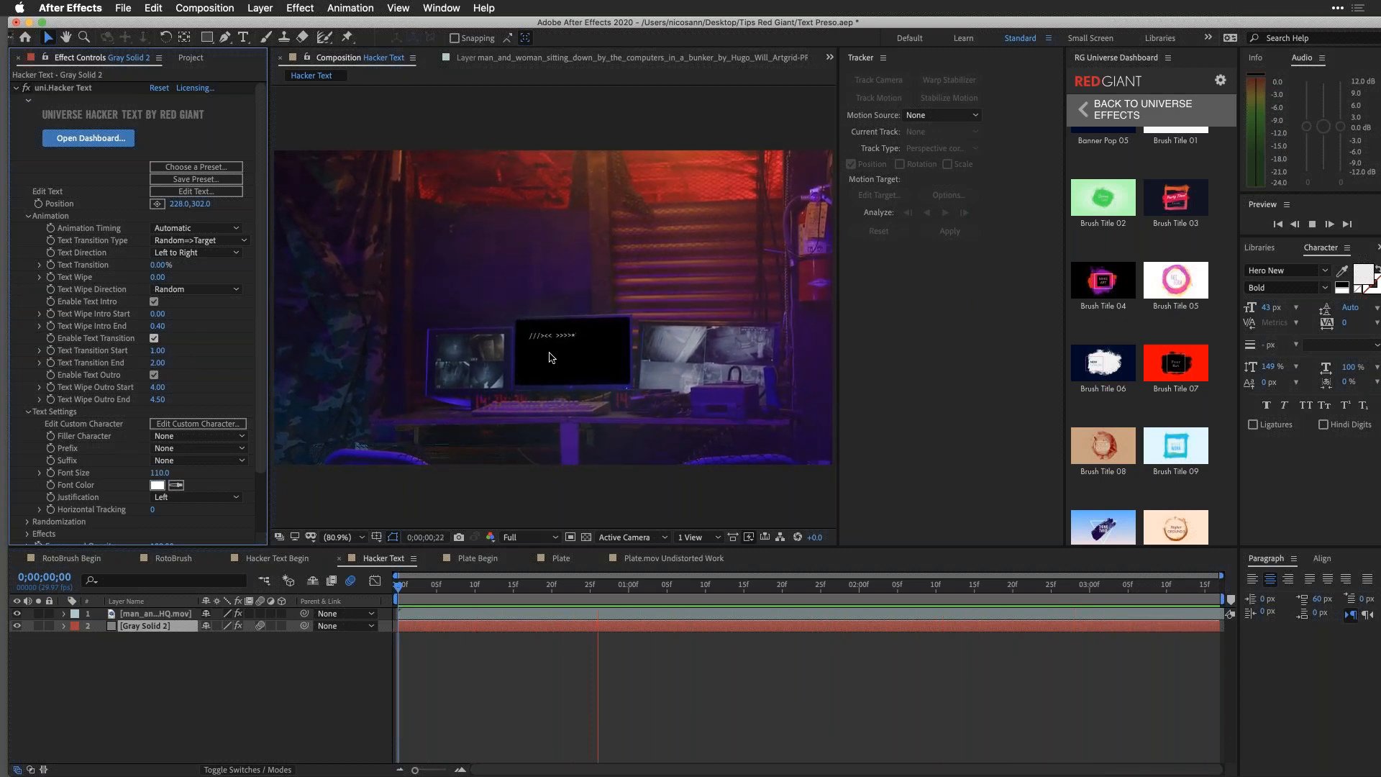
pyautogui.click(183, 191)
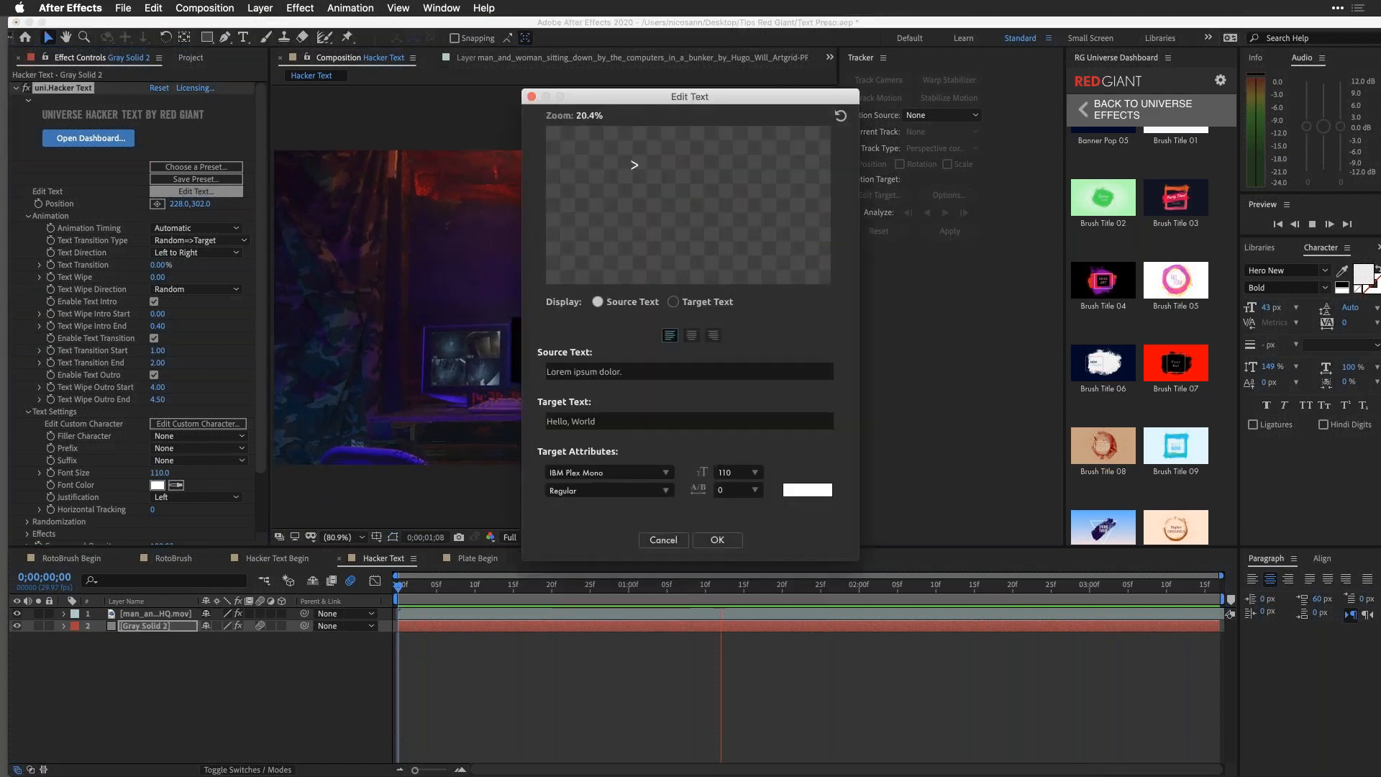
pyautogui.click(733, 544)
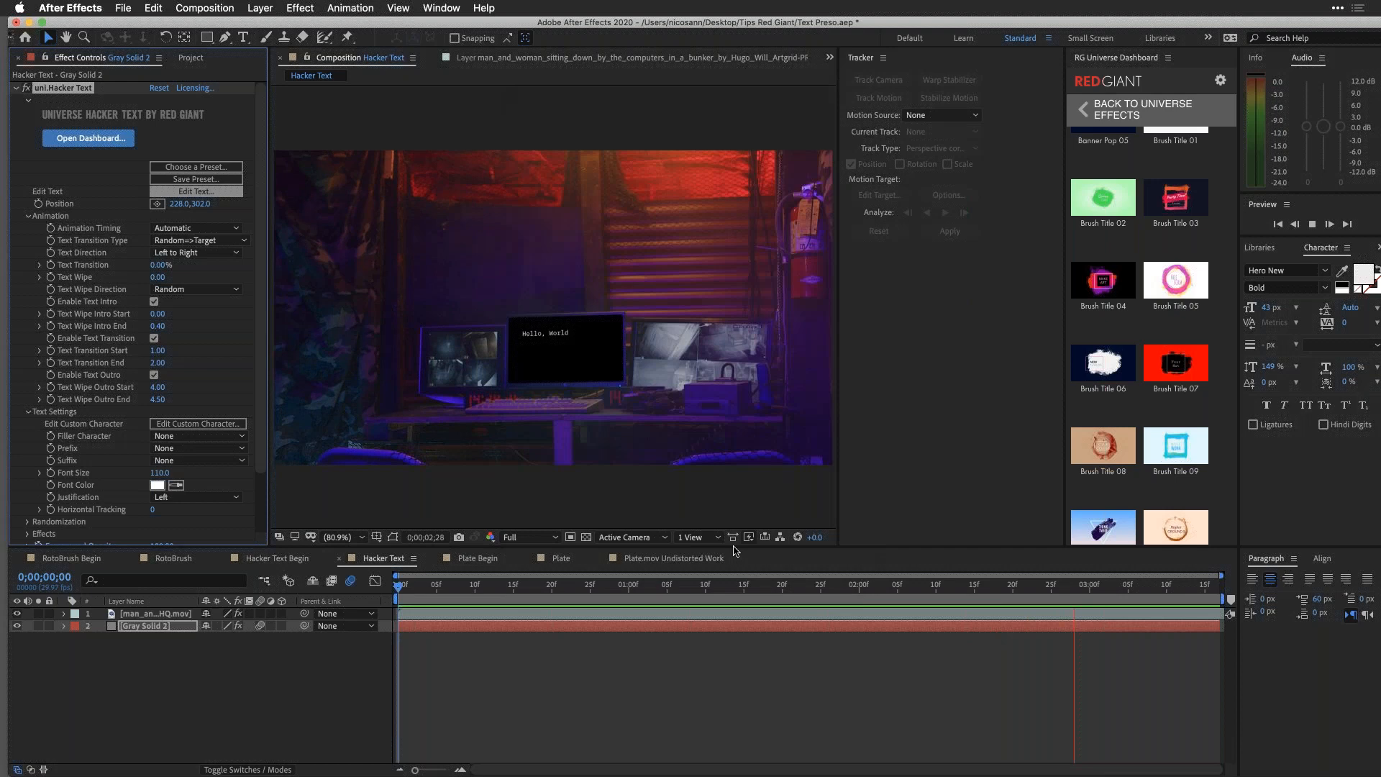
pyautogui.click(16, 88)
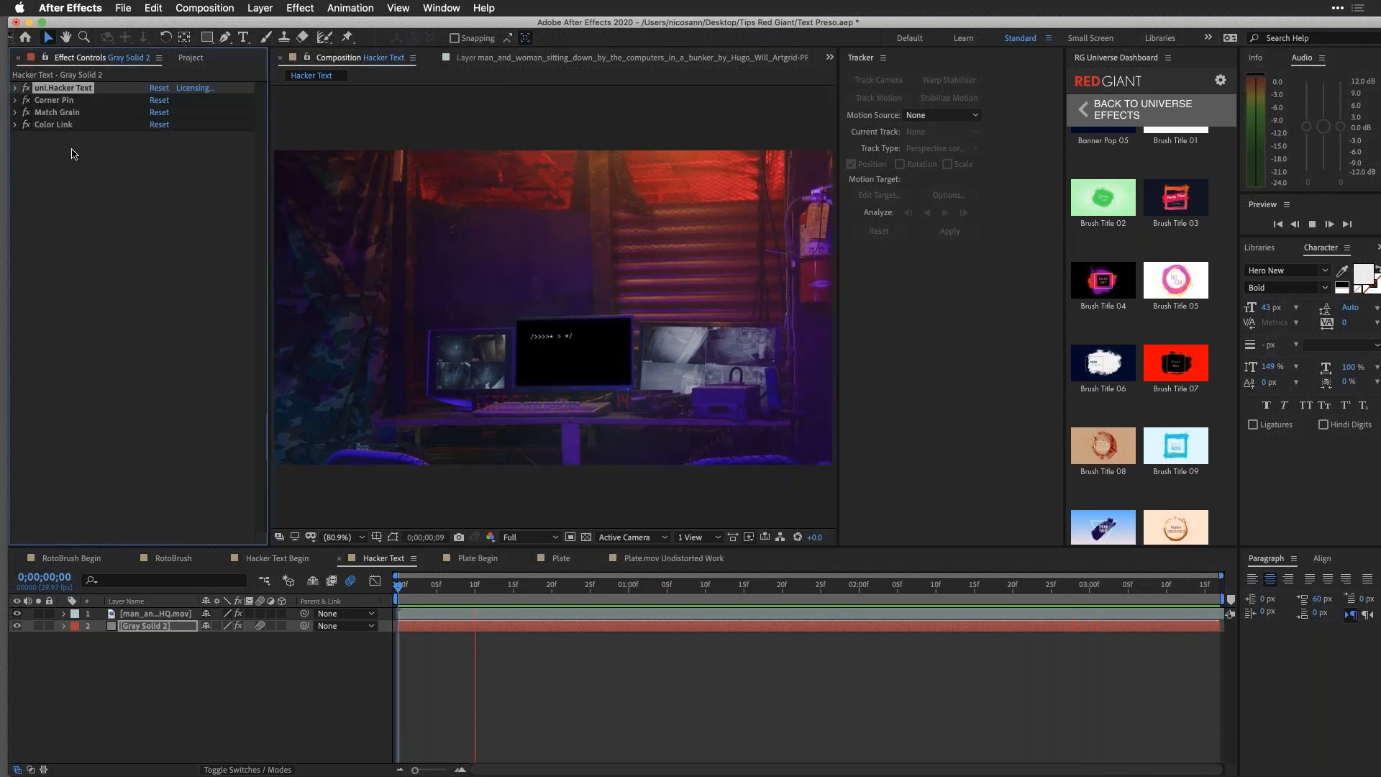
# Step: Toggle the Match Grain and Color Link effects on Gray Solid 2 for comparison, and inspect Color Link's settings
pyautogui.click(27, 113)
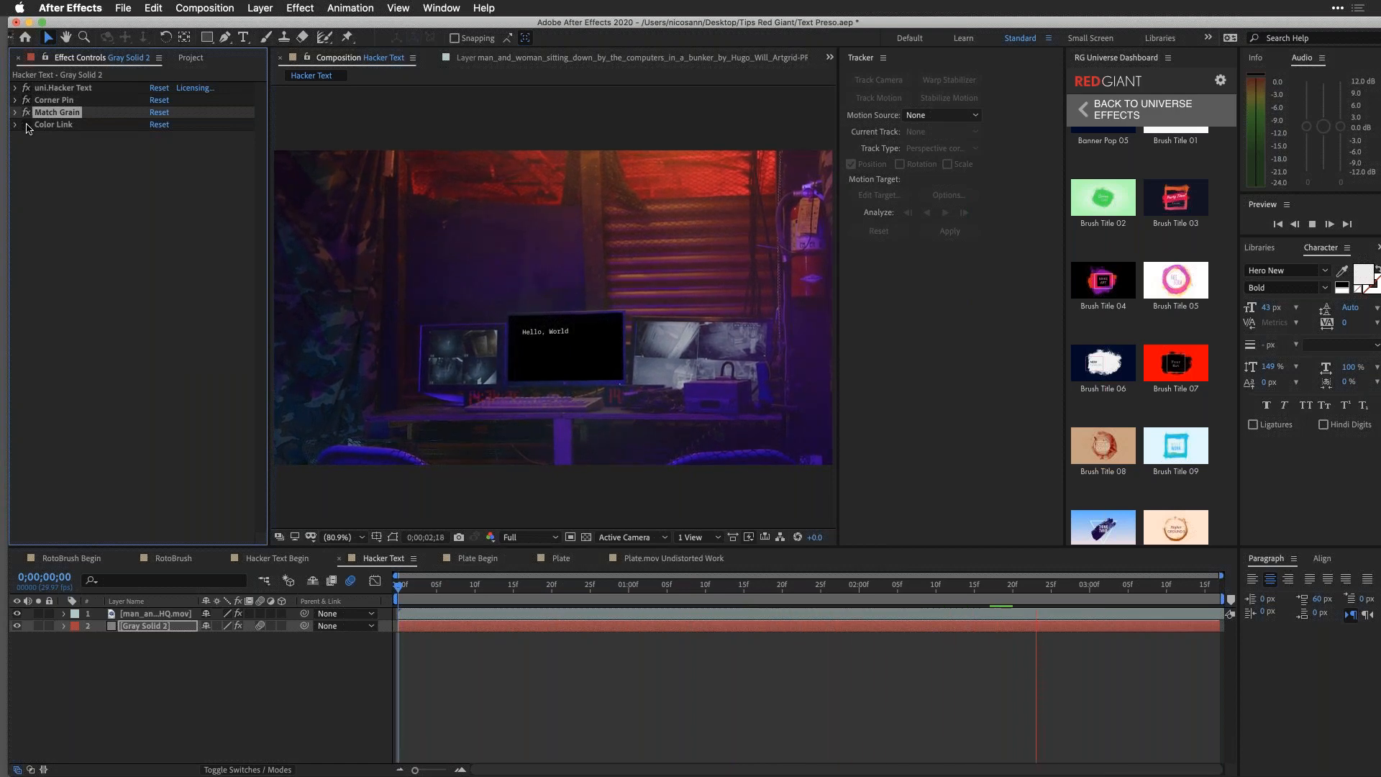
pyautogui.click(27, 126)
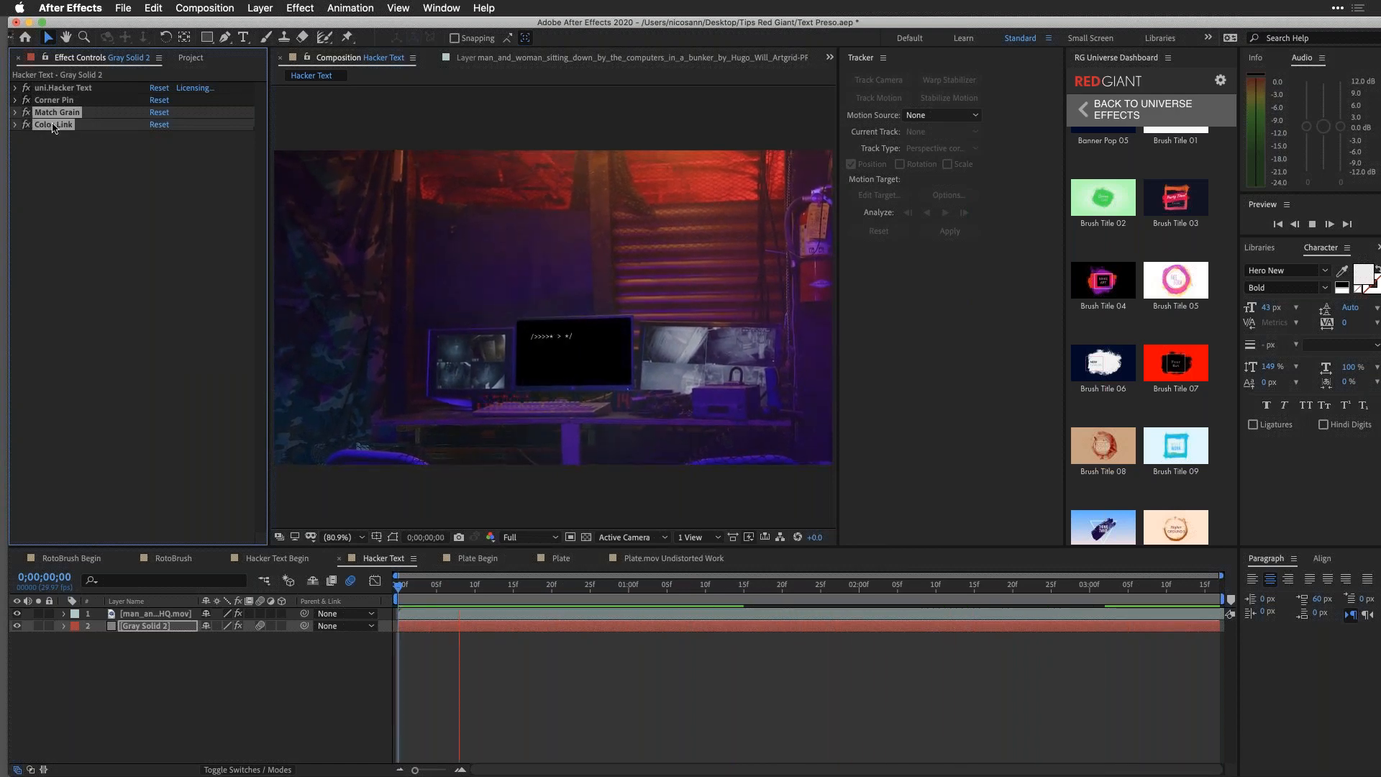
pyautogui.click(16, 126)
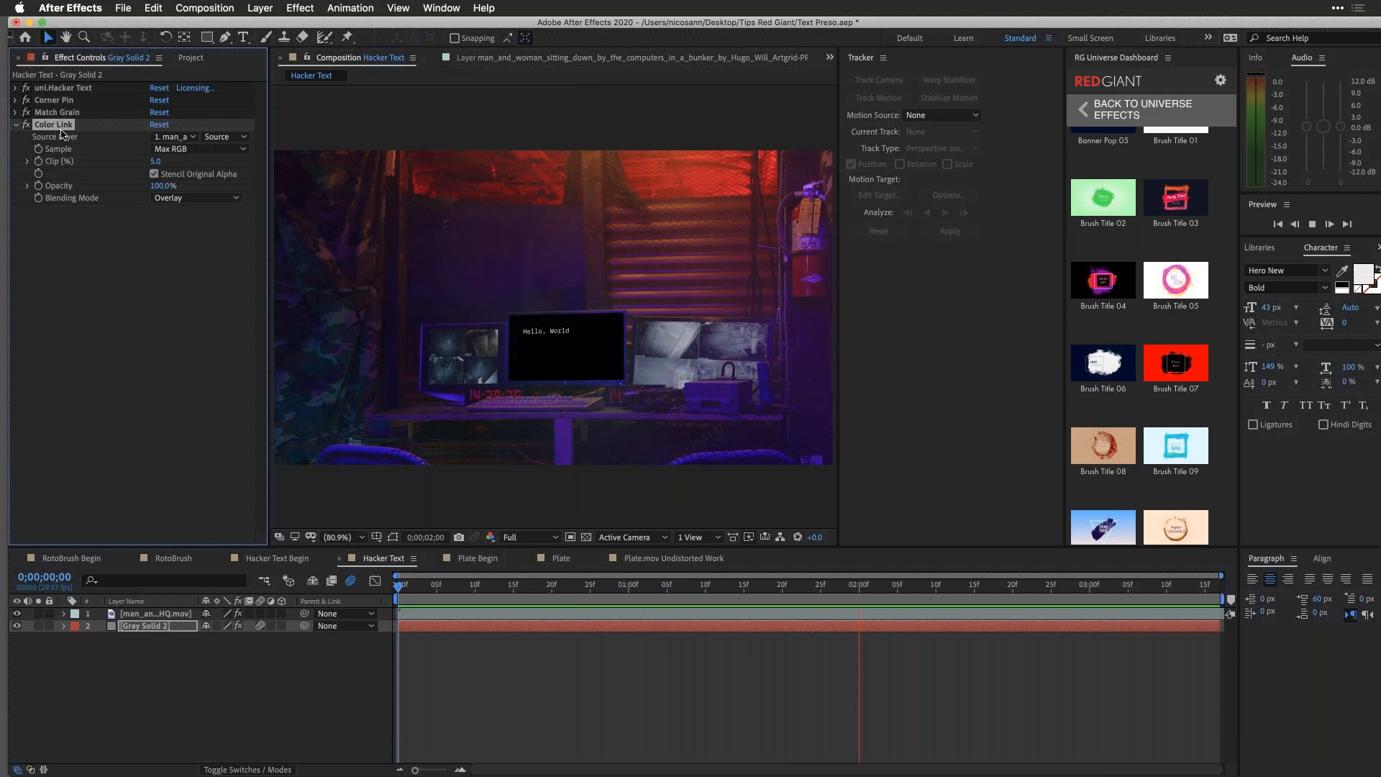
pyautogui.click(146, 623)
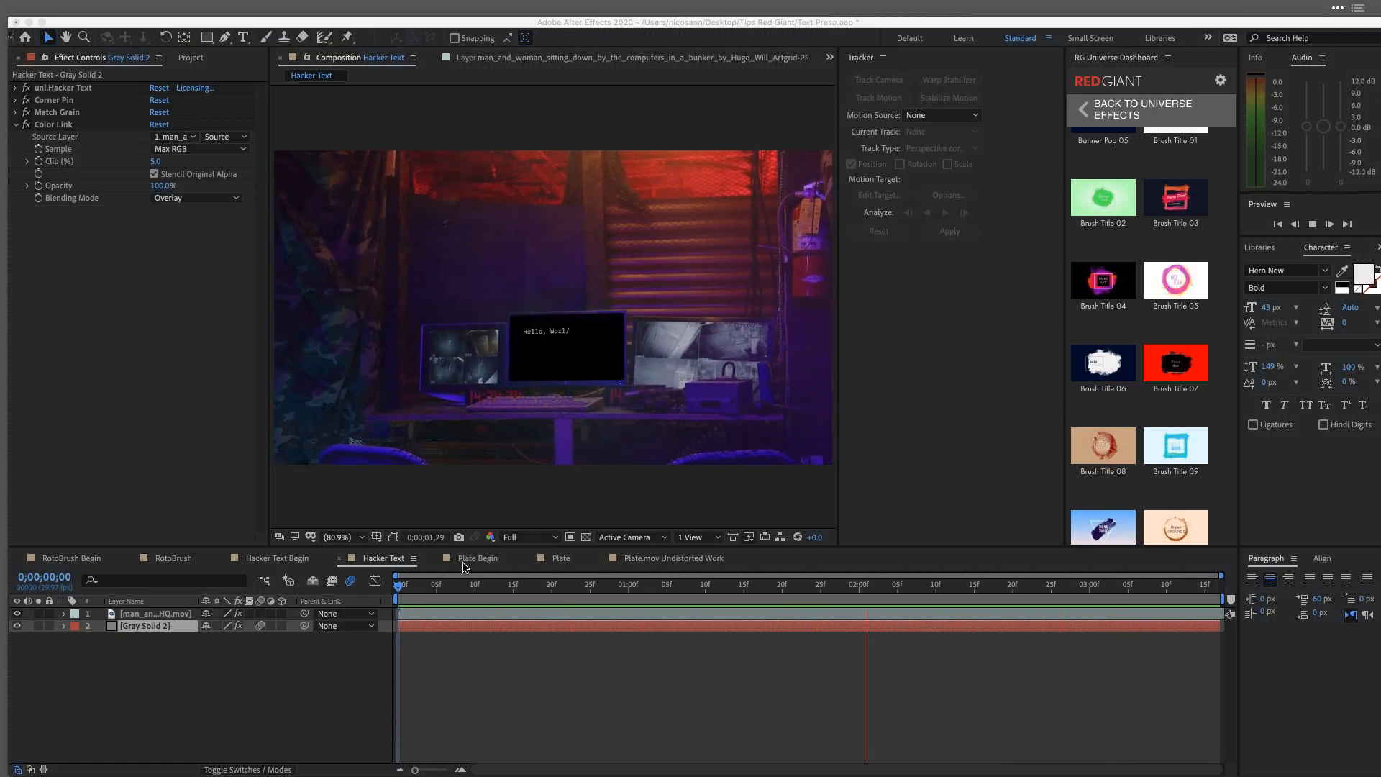
# Step: Open the finished Plate composition and scrub to 0:08:15:00 to review the numbers on the field
pyautogui.click(561, 562)
pyautogui.click(561, 559)
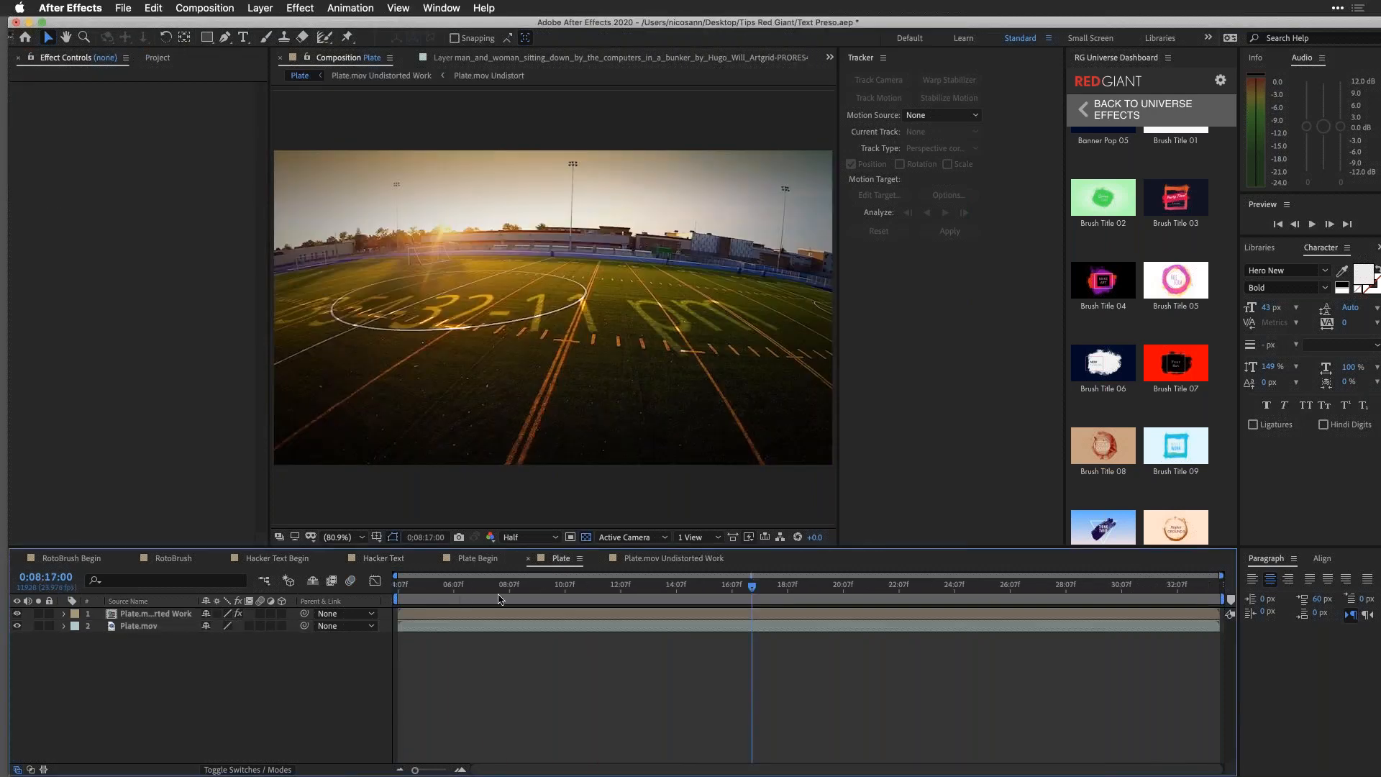
pyautogui.moveTo(504, 590); pyautogui.dragTo(635, 601)
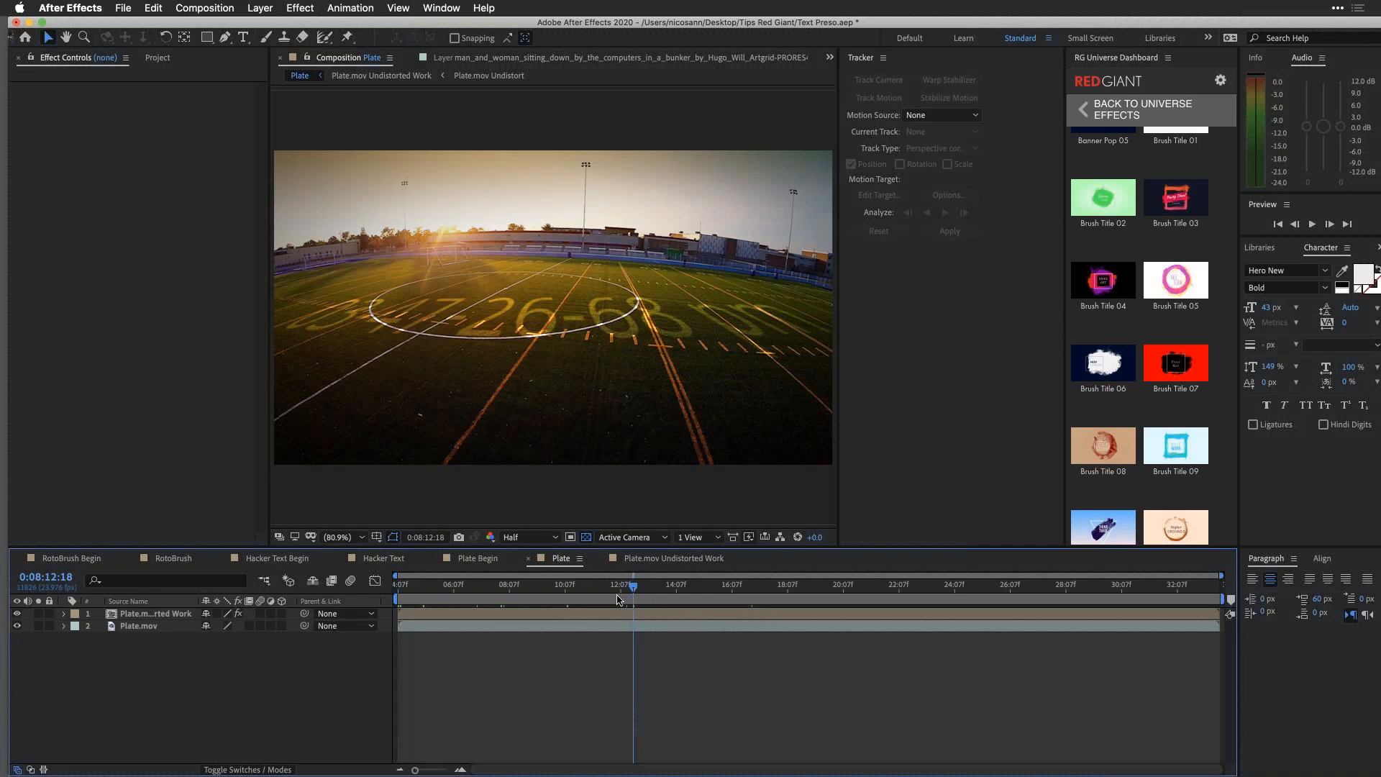
pyautogui.moveTo(596, 601); pyautogui.dragTo(695, 597)
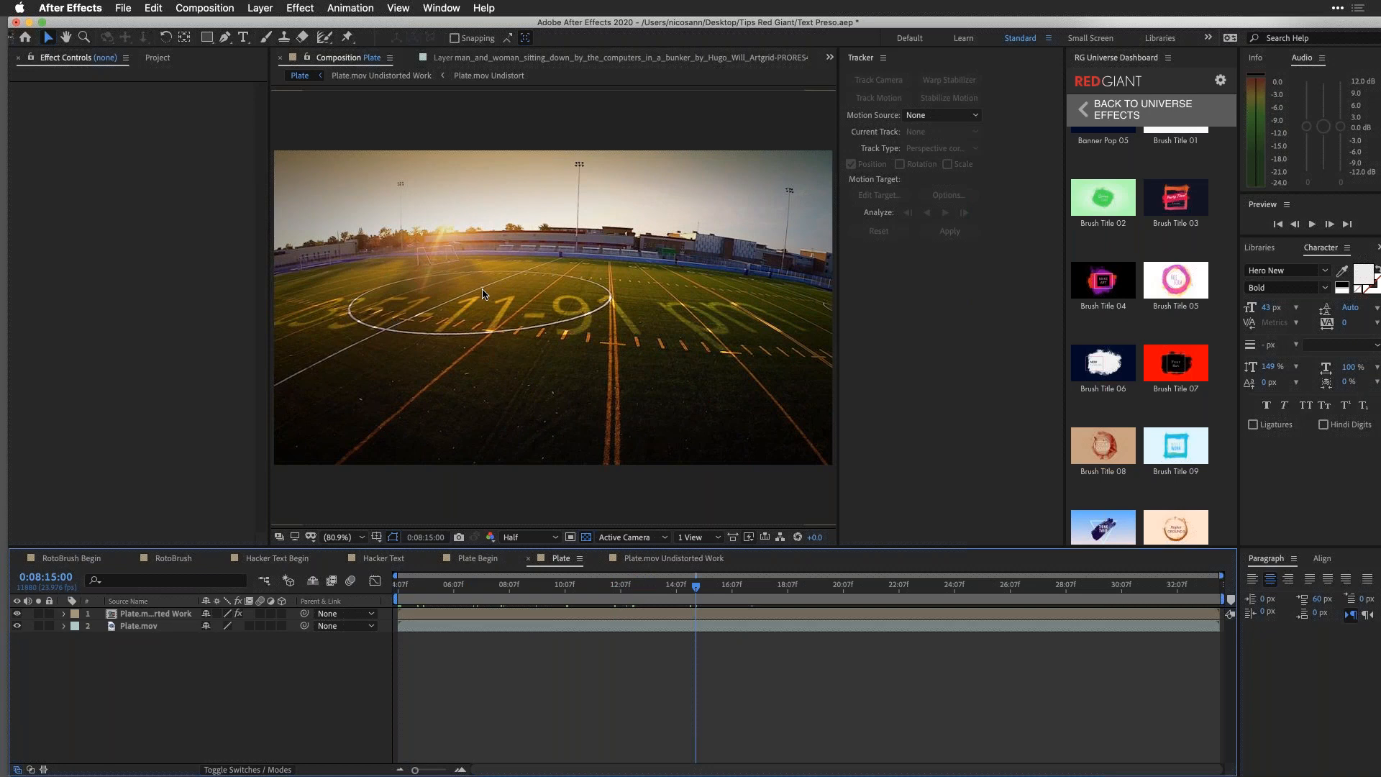
# Step: Scrub the Plate.mov Undistorted Work composition to 0:08:17:21 and preview the Plate composition from there
pyautogui.click(676, 561)
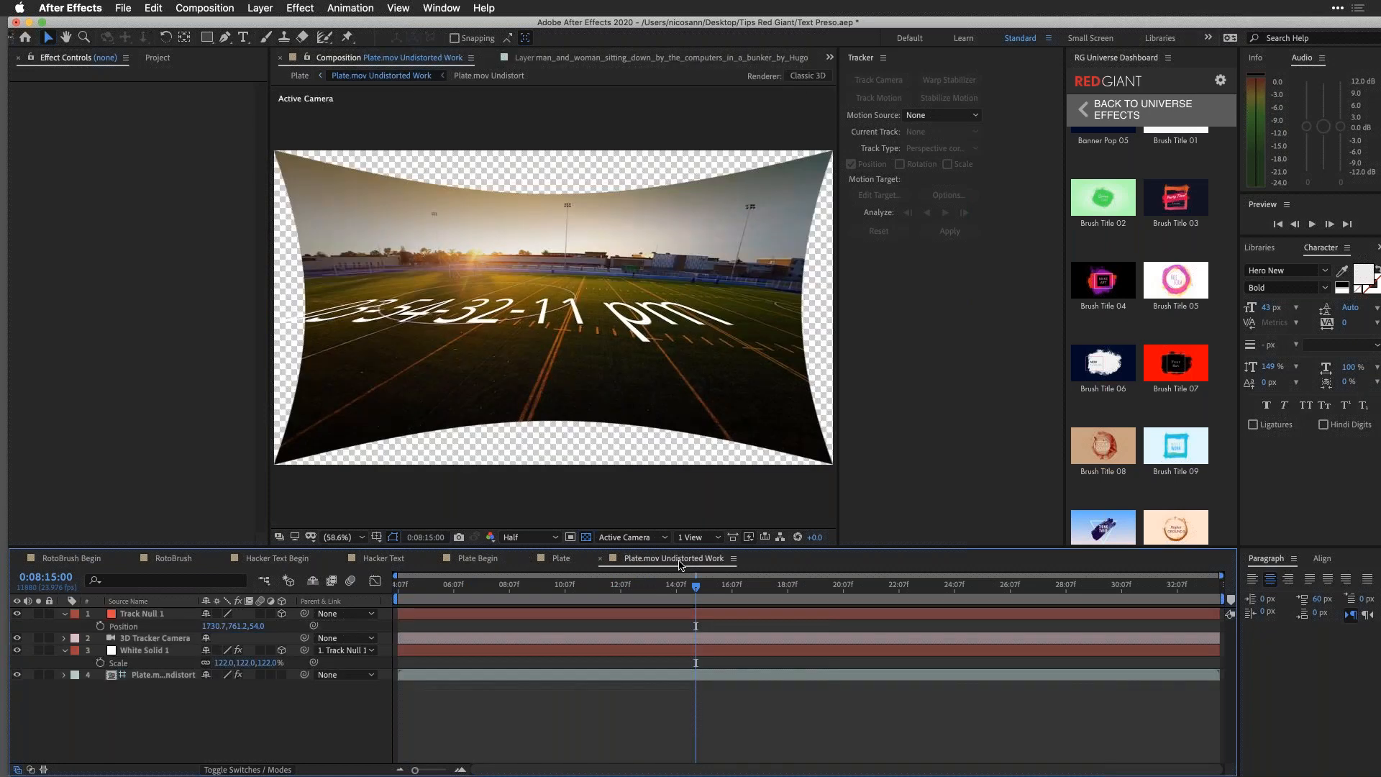
pyautogui.moveTo(581, 597); pyautogui.dragTo(776, 596)
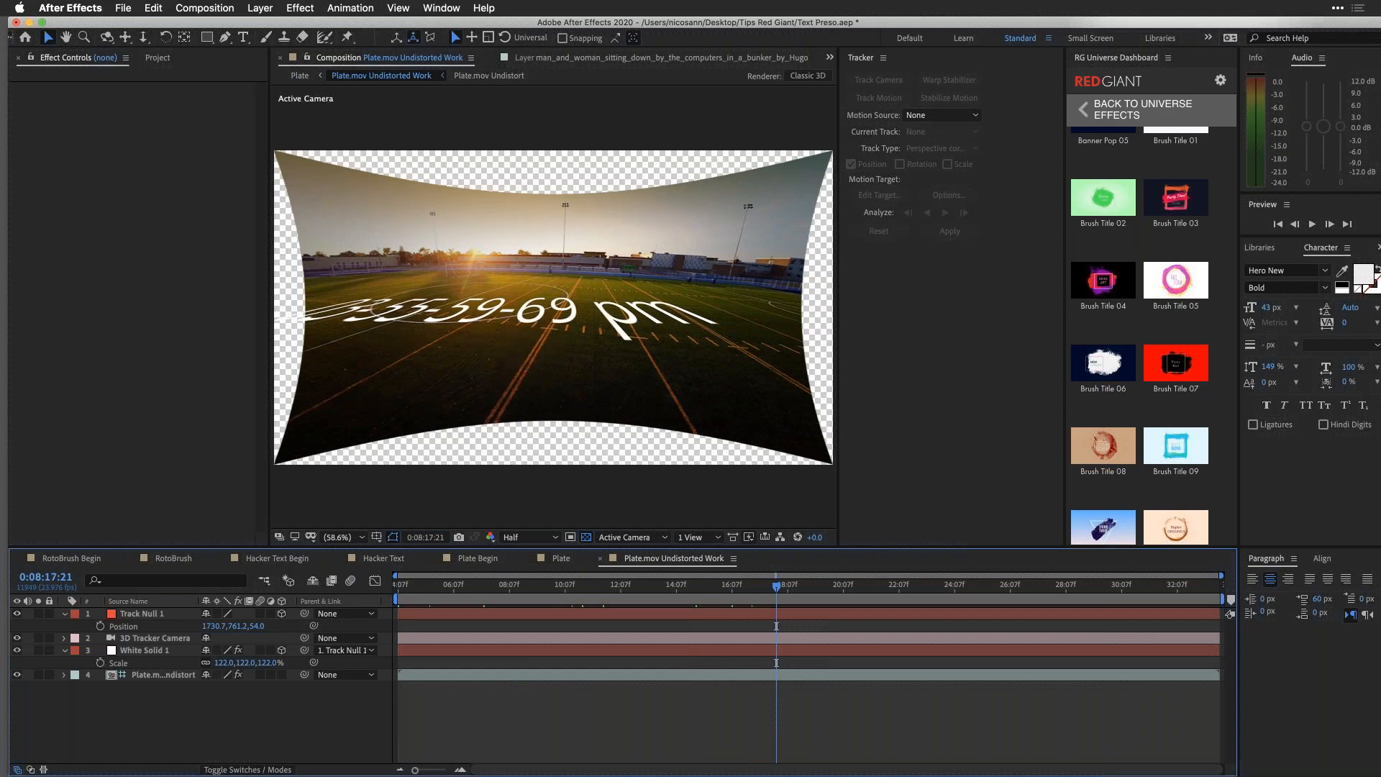
pyautogui.click(563, 558)
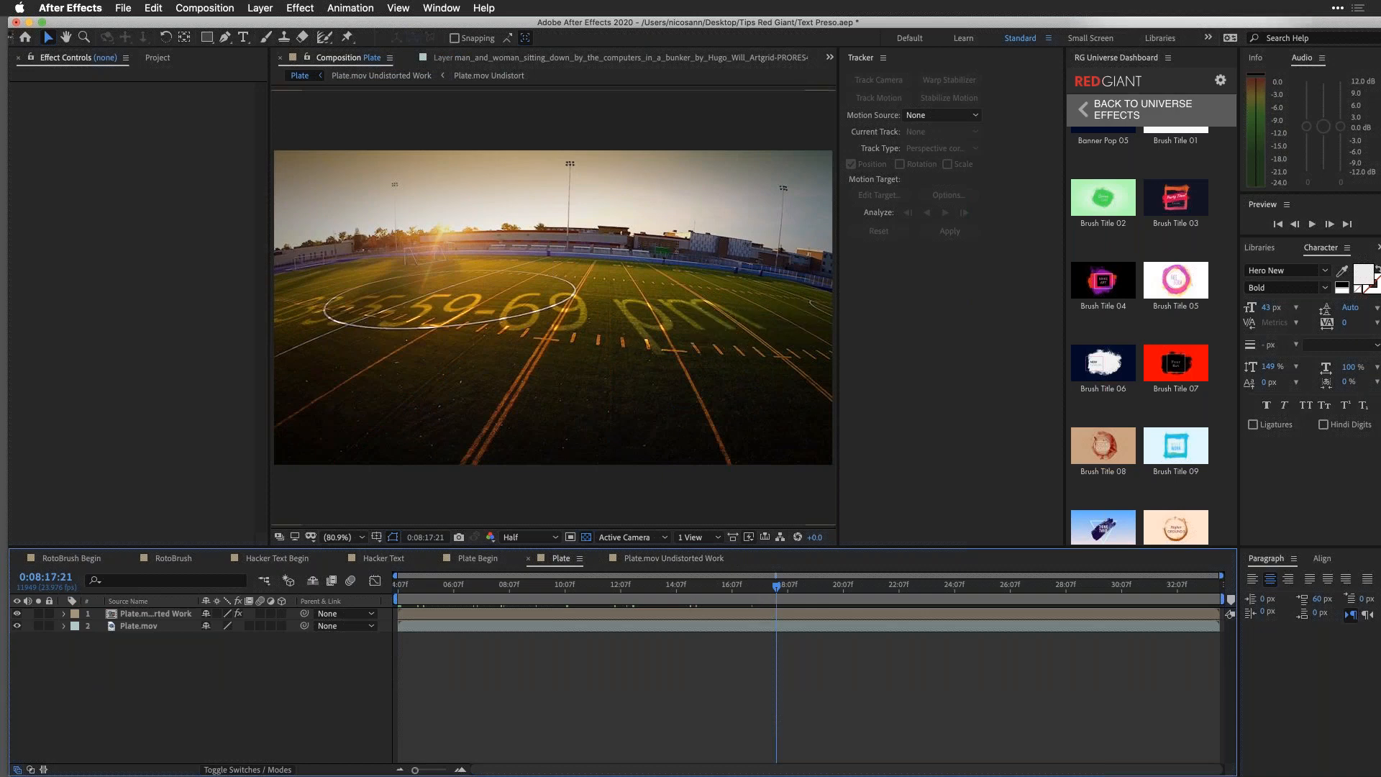
pyautogui.press('space')
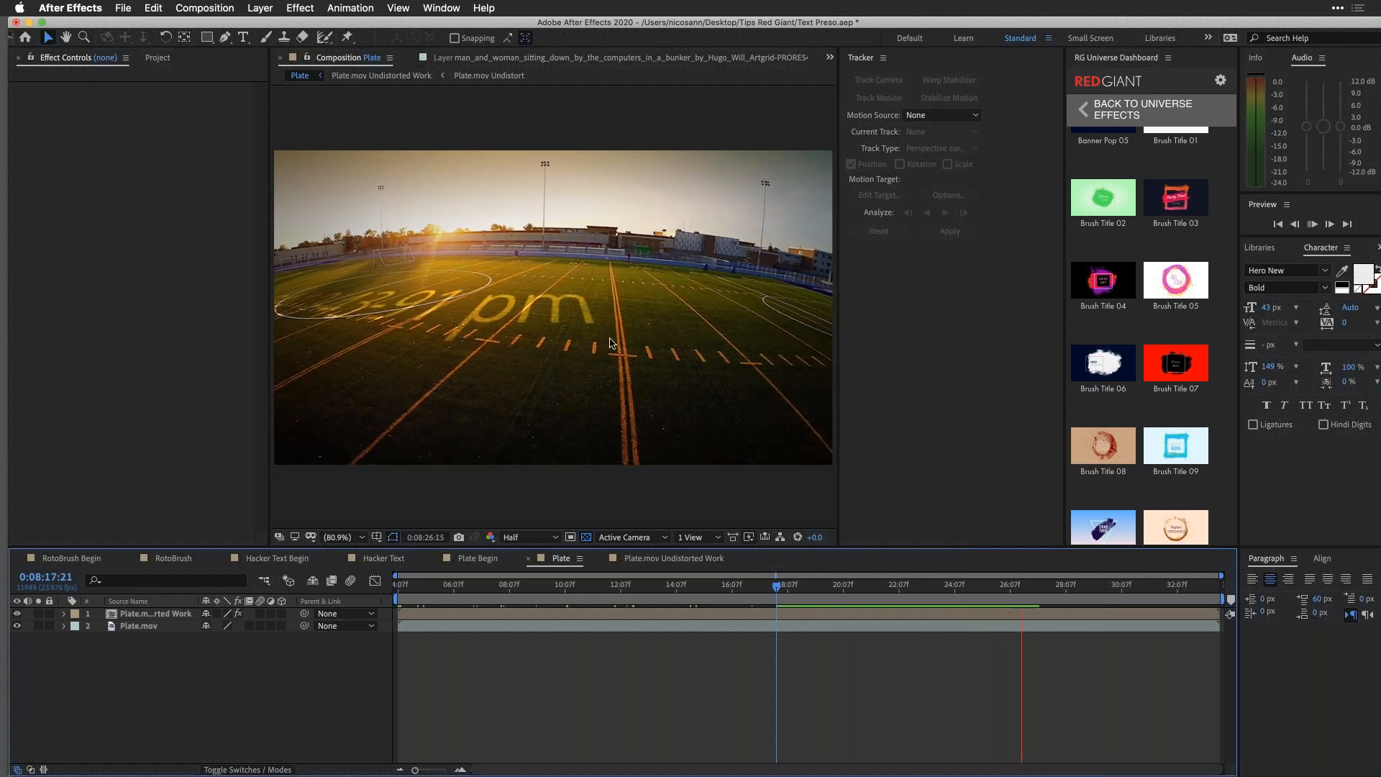
pyautogui.press('space')
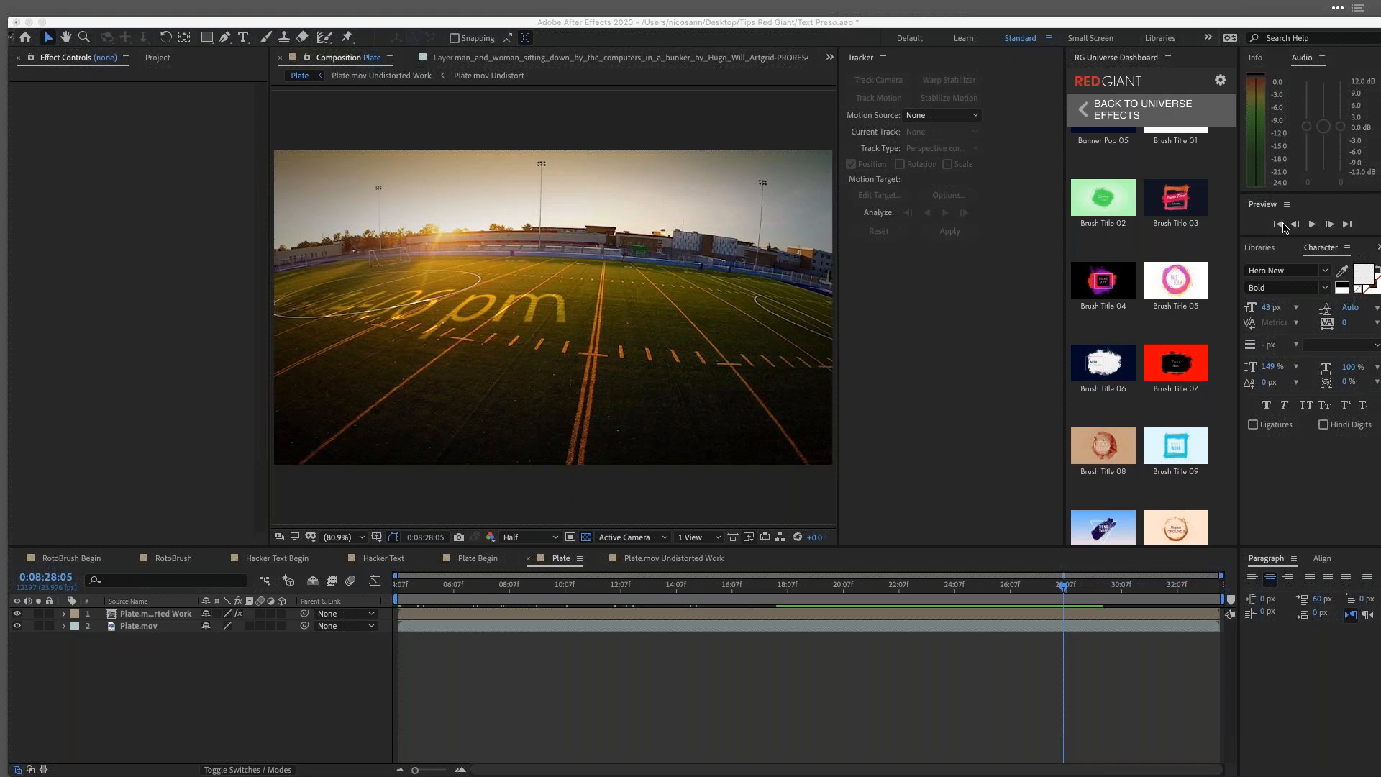
# Step: Scrub the Plate.mov Undistorted Work composition to 0:08:09:15 to examine the tracked number text
pyautogui.click(666, 703)
pyautogui.click(674, 559)
pyautogui.moveTo(436, 596); pyautogui.dragTo(547, 596)
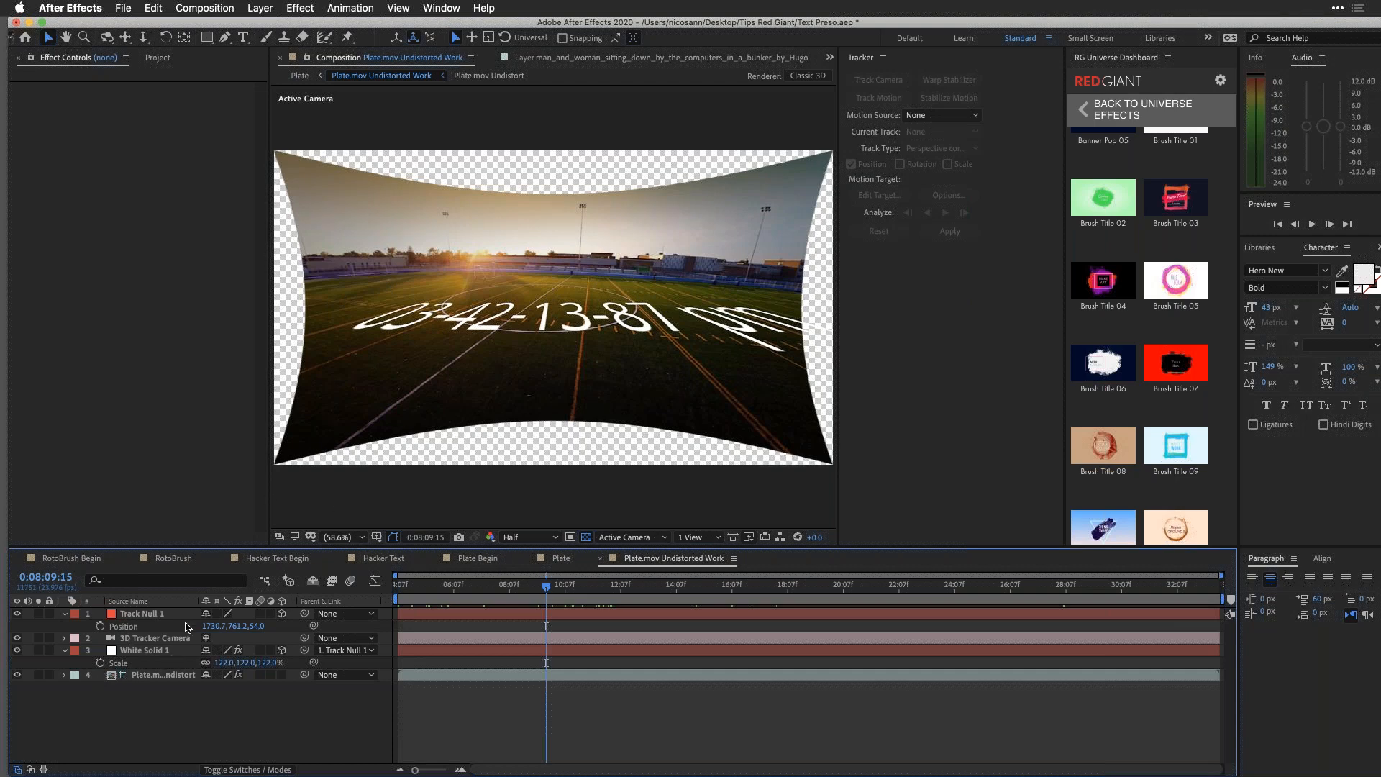
# Step: In the Plate composition, select the Plate.mov layer, scrub to 0:08:15:22 and preview the result
pyautogui.click(561, 559)
pyautogui.click(127, 627)
pyautogui.moveTo(550, 589); pyautogui.dragTo(603, 610)
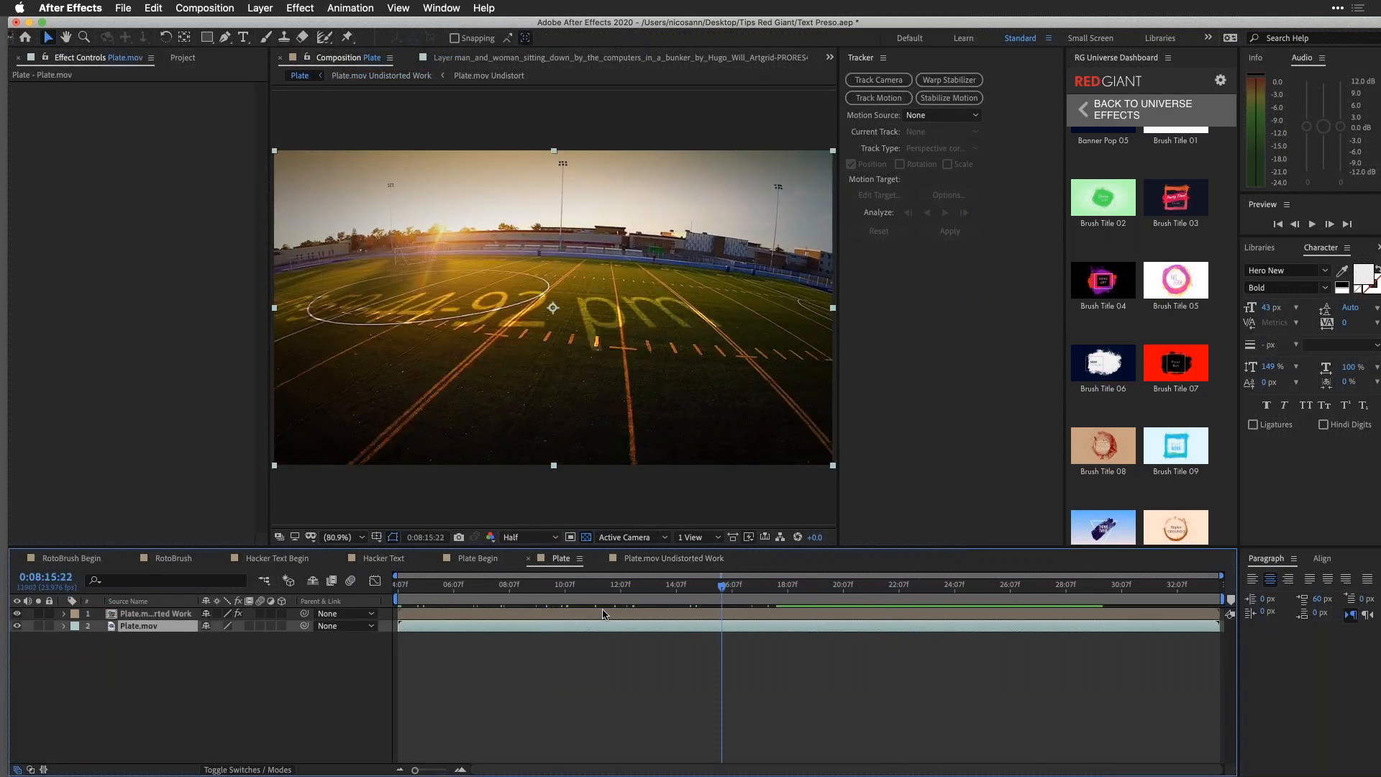
pyautogui.press('space')
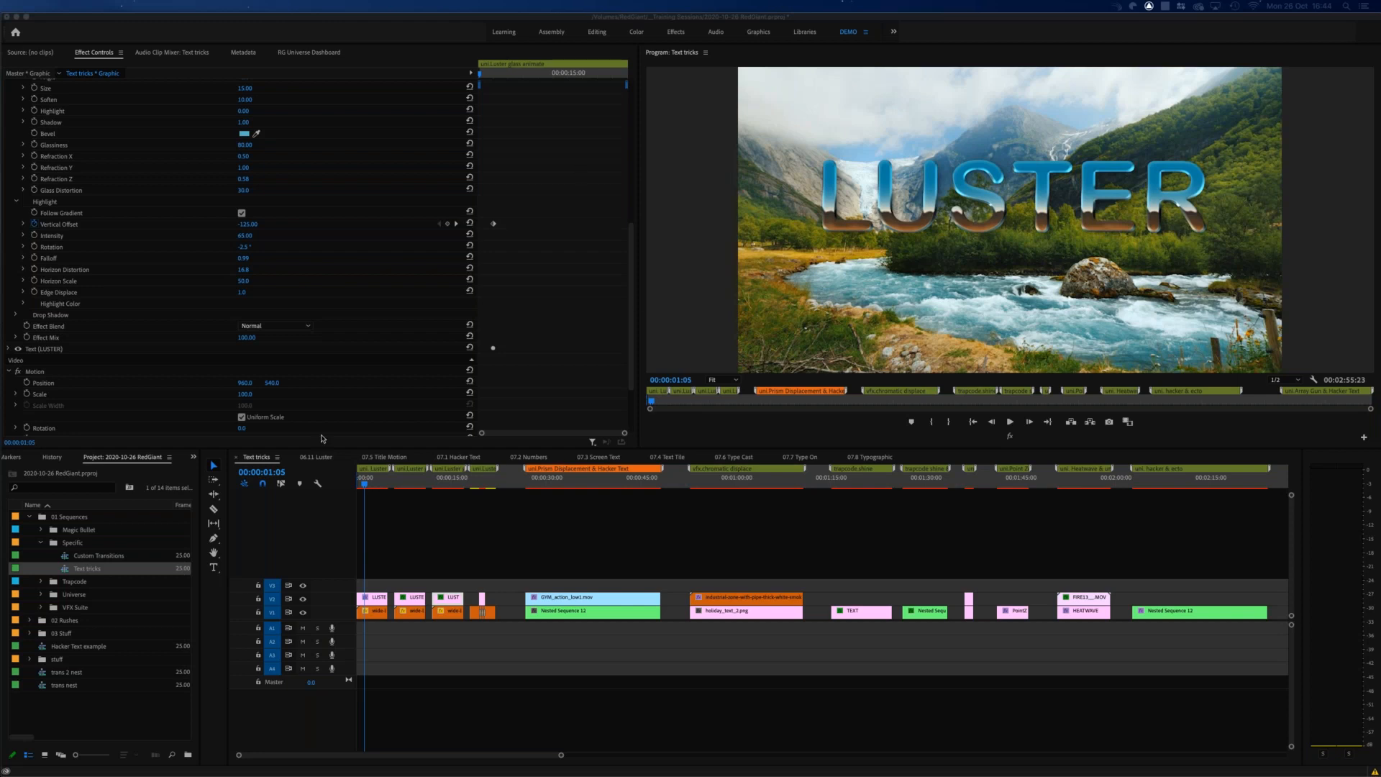
# Step: Browse the Luster presets in the RG Universe Dashboard and scrub the first Luster title to 00:00:02:12
pyautogui.click(369, 482)
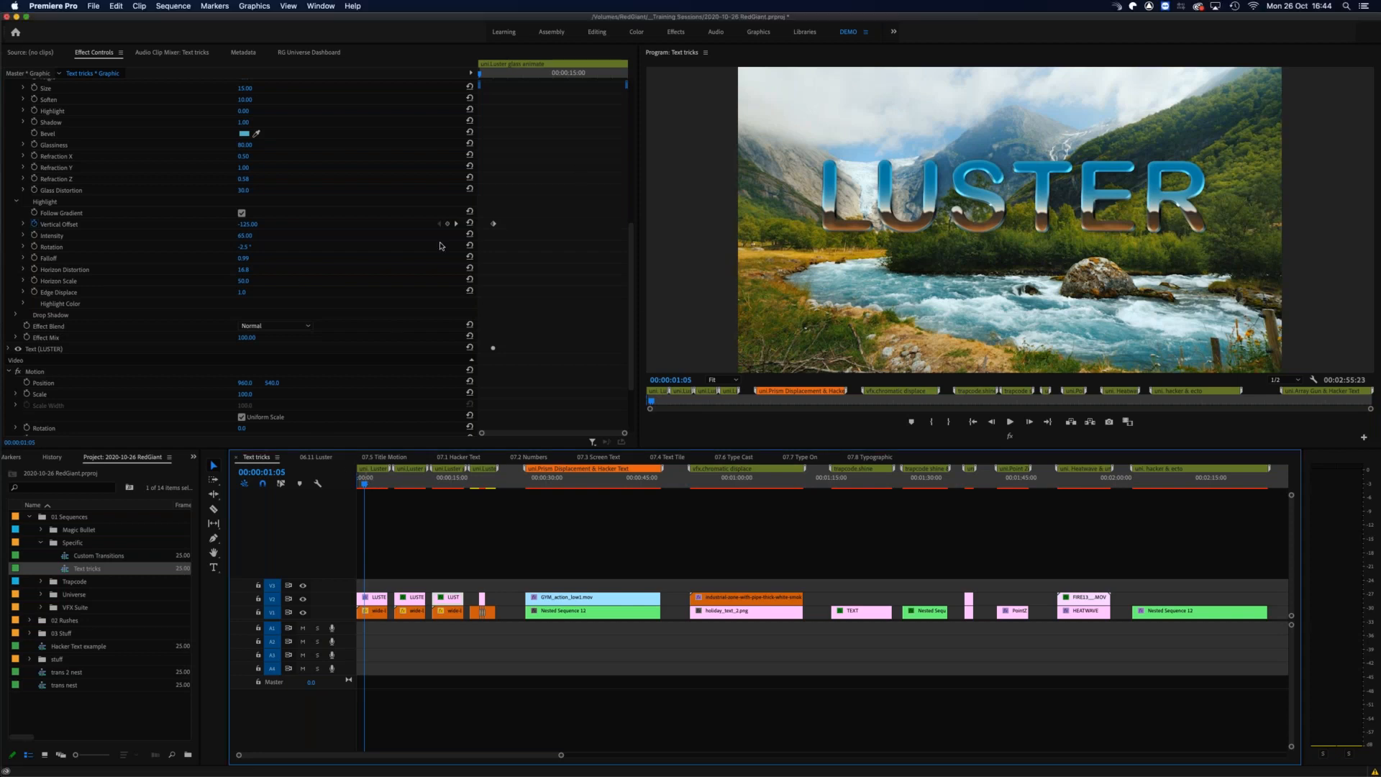
pyautogui.click(308, 52)
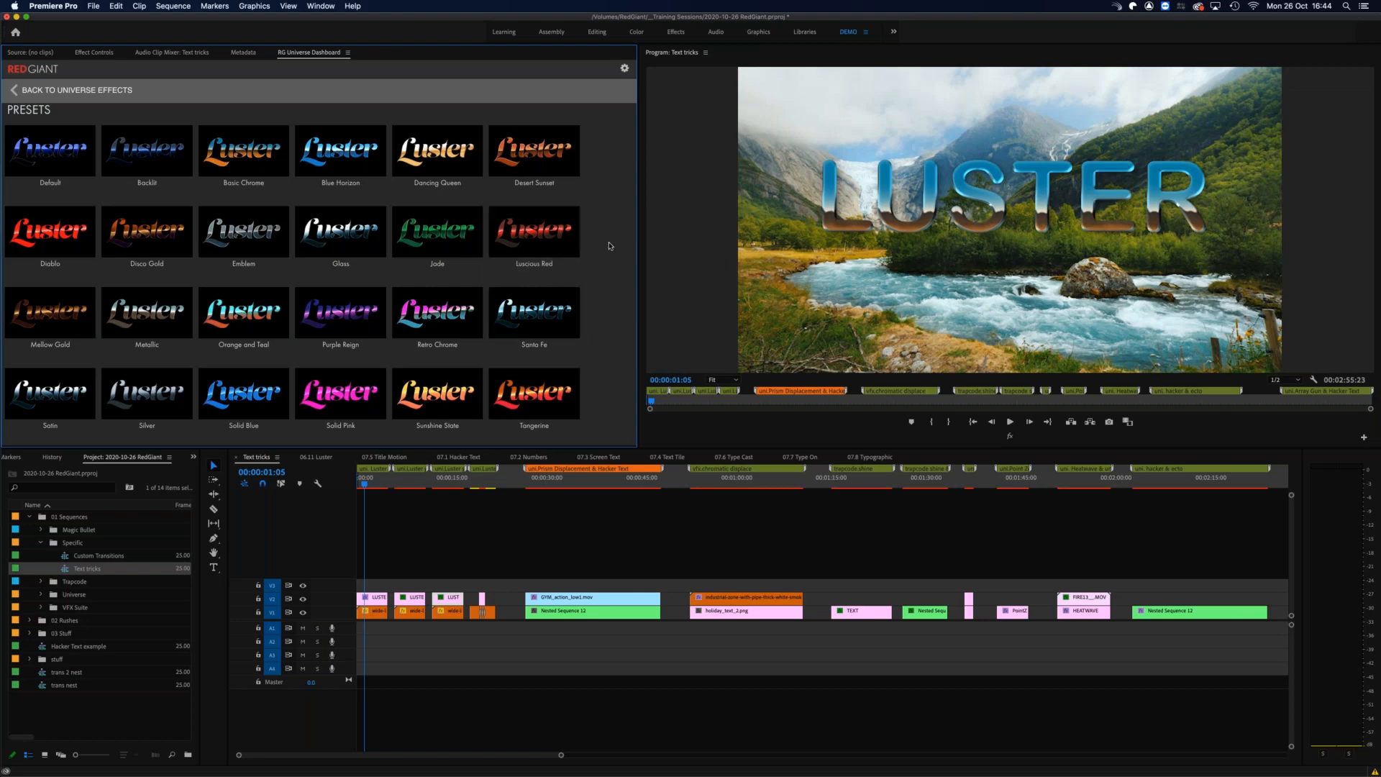
pyautogui.scroll(2, 610, 247)
pyautogui.scroll(-2, 601, 194)
pyautogui.scroll(2, 594, 160)
pyautogui.scroll(-2, 288, 180)
pyautogui.click(368, 481)
pyautogui.moveTo(368, 482); pyautogui.dragTo(372, 482)
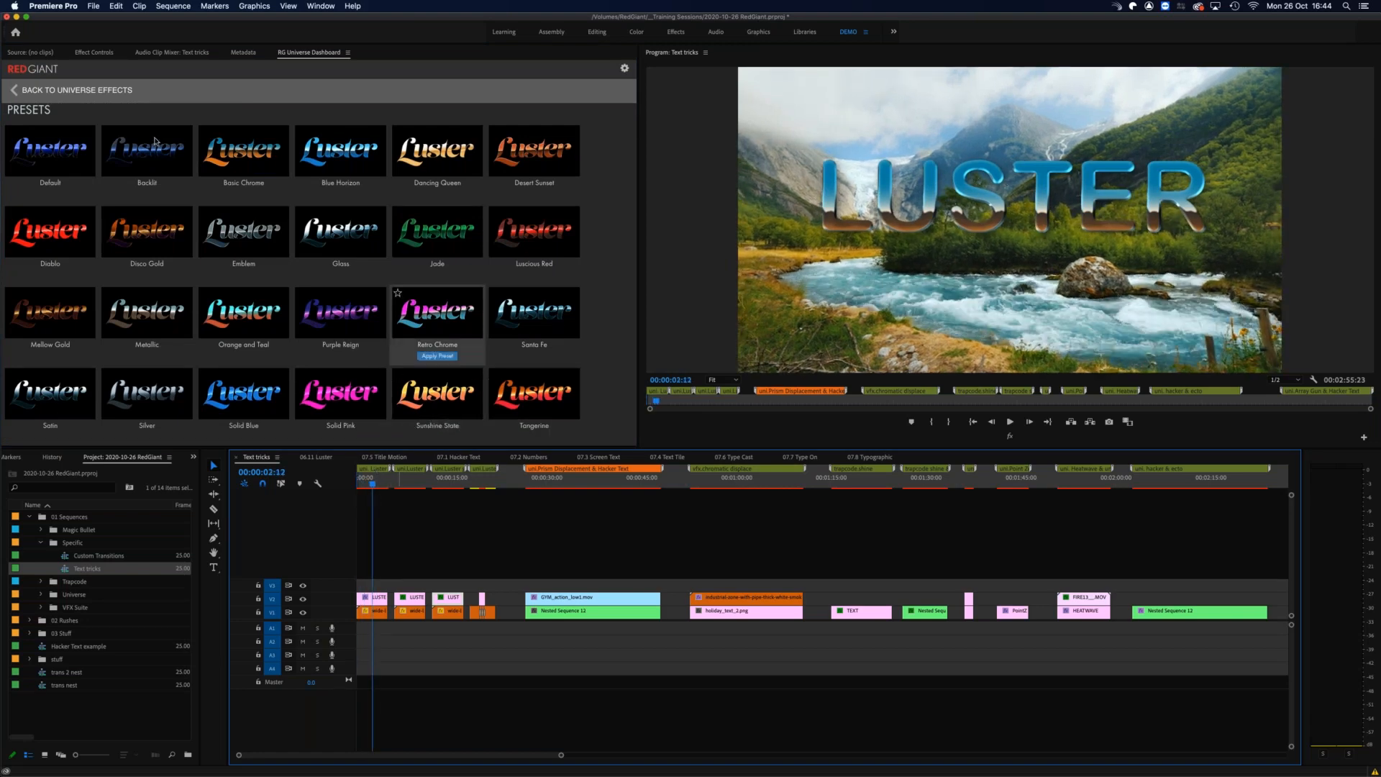
# Step: Display the Luster effect's settings and scrub the Text tricks sequence through the Luster titles to 00:00:15:15
pyautogui.click(92, 52)
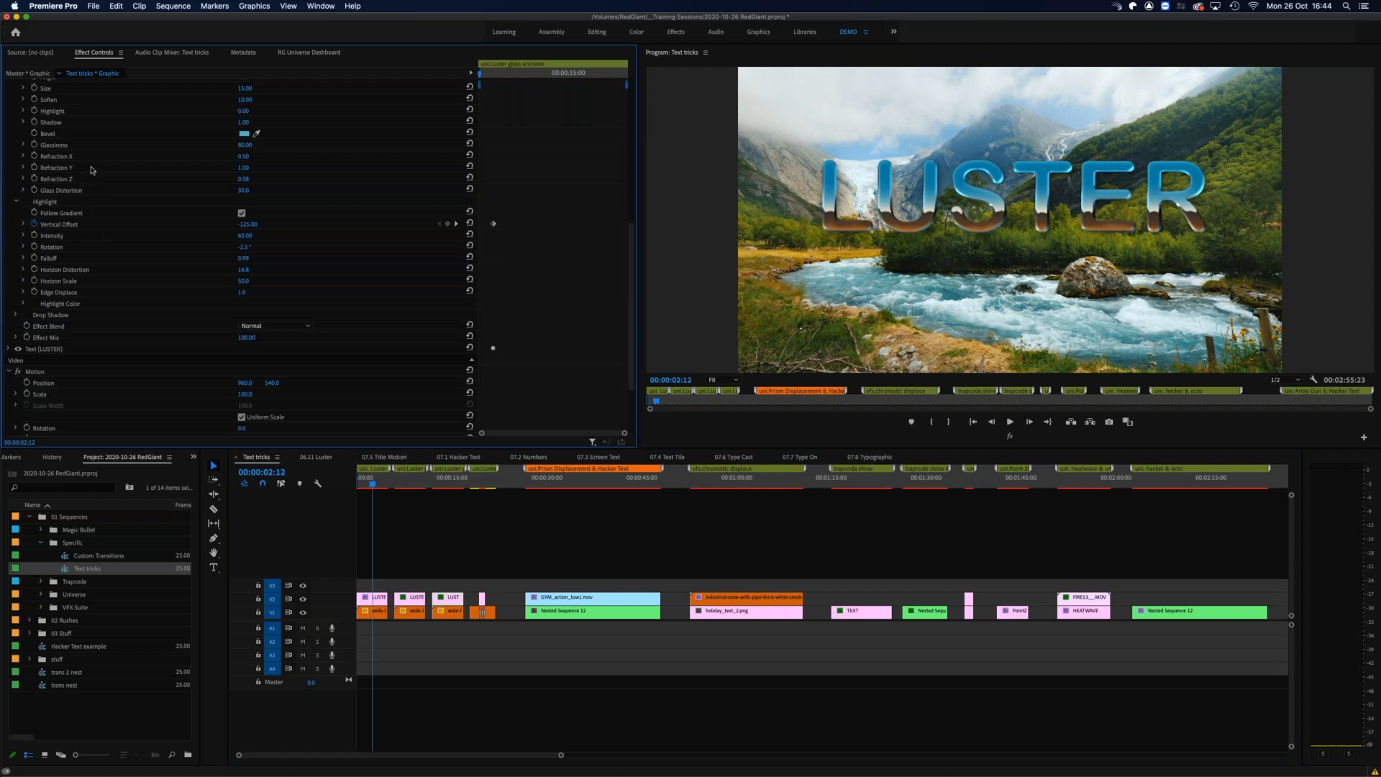
pyautogui.moveTo(403, 484)
pyautogui.mouseDown()
pyautogui.moveTo(424, 487)
pyautogui.moveTo(411, 486)
pyautogui.mouseUp()
pyautogui.click(409, 486)
pyautogui.moveTo(416, 487); pyautogui.dragTo(455, 488)
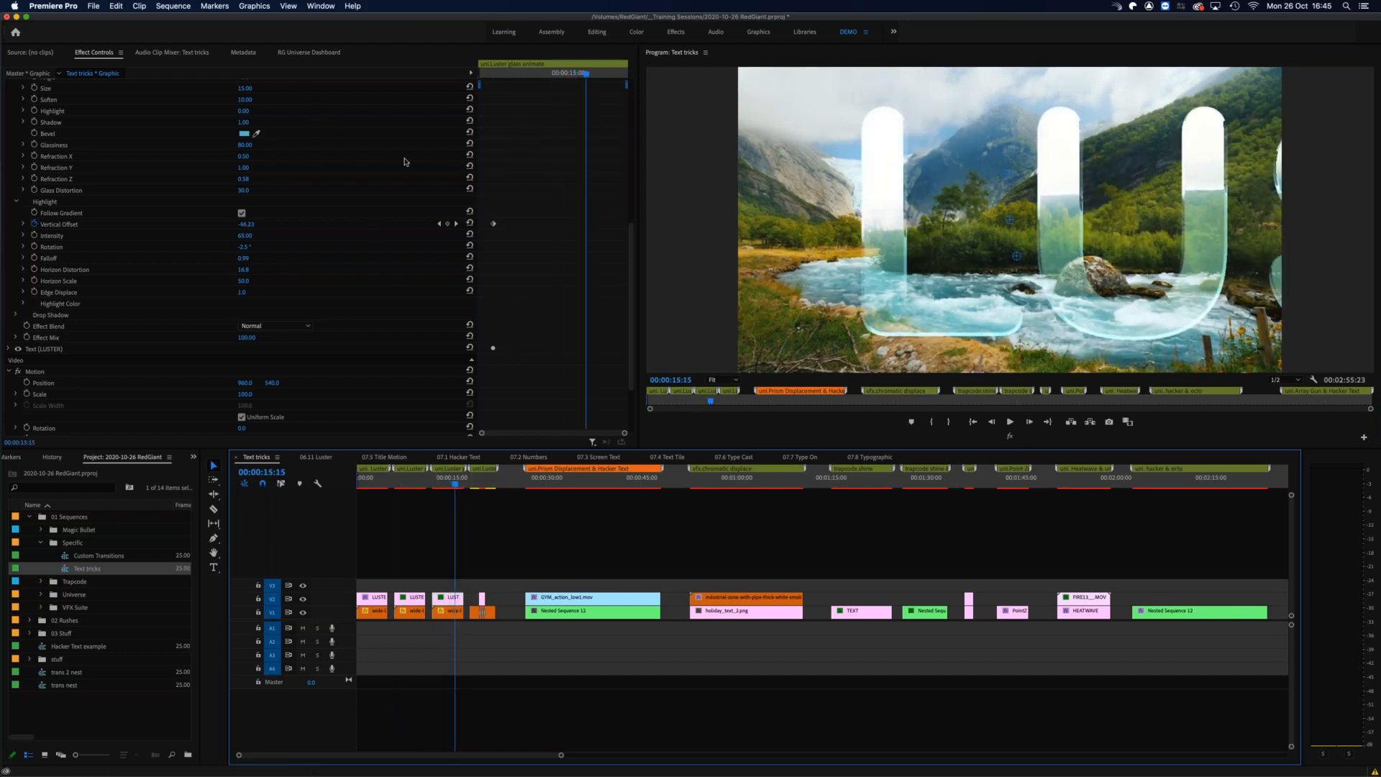
# Step: Try the Disco Gold and Metallic Luster presets on the glass title, scrubbing between 00:00:16:05 and 00:00:14:19
pyautogui.scroll(5, 343, 132)
pyautogui.click(275, 165)
pyautogui.moveTo(141, 276)
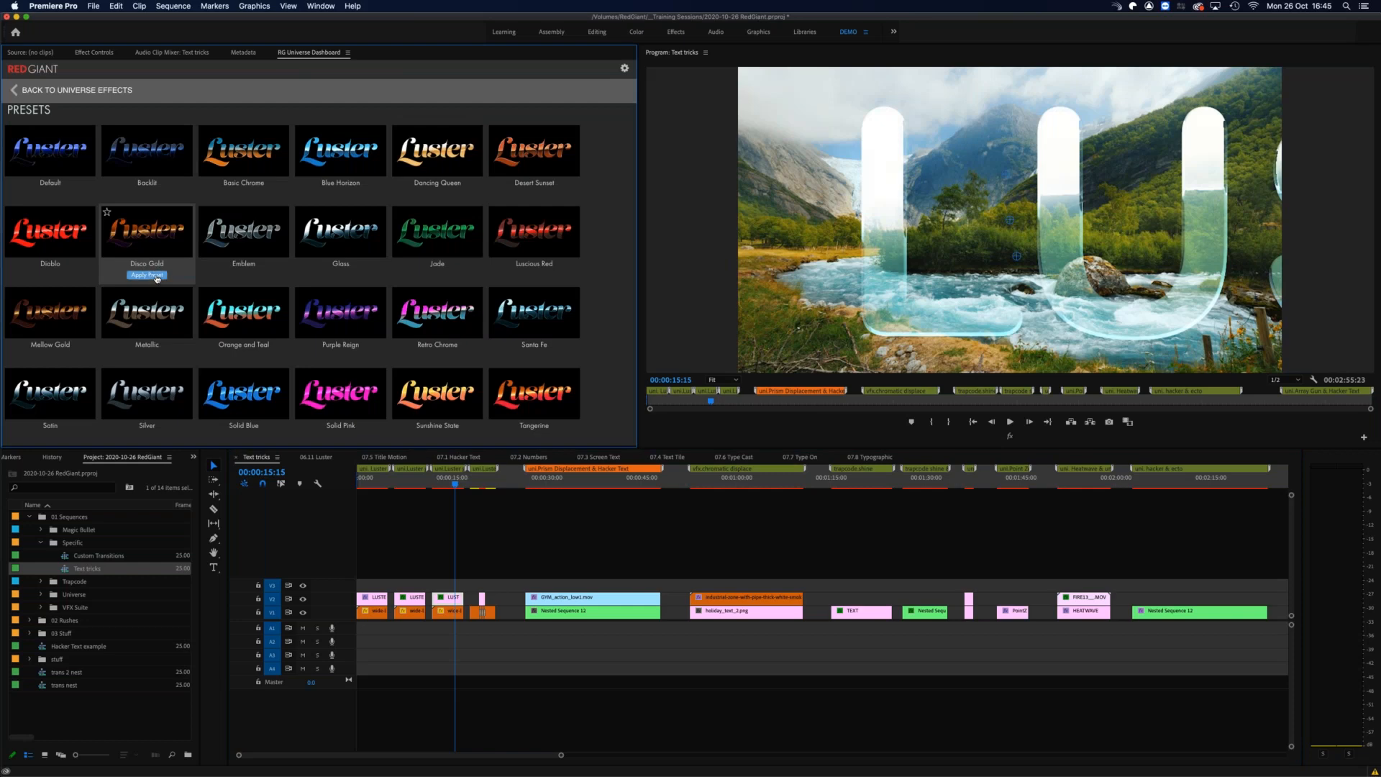
pyautogui.click(157, 278)
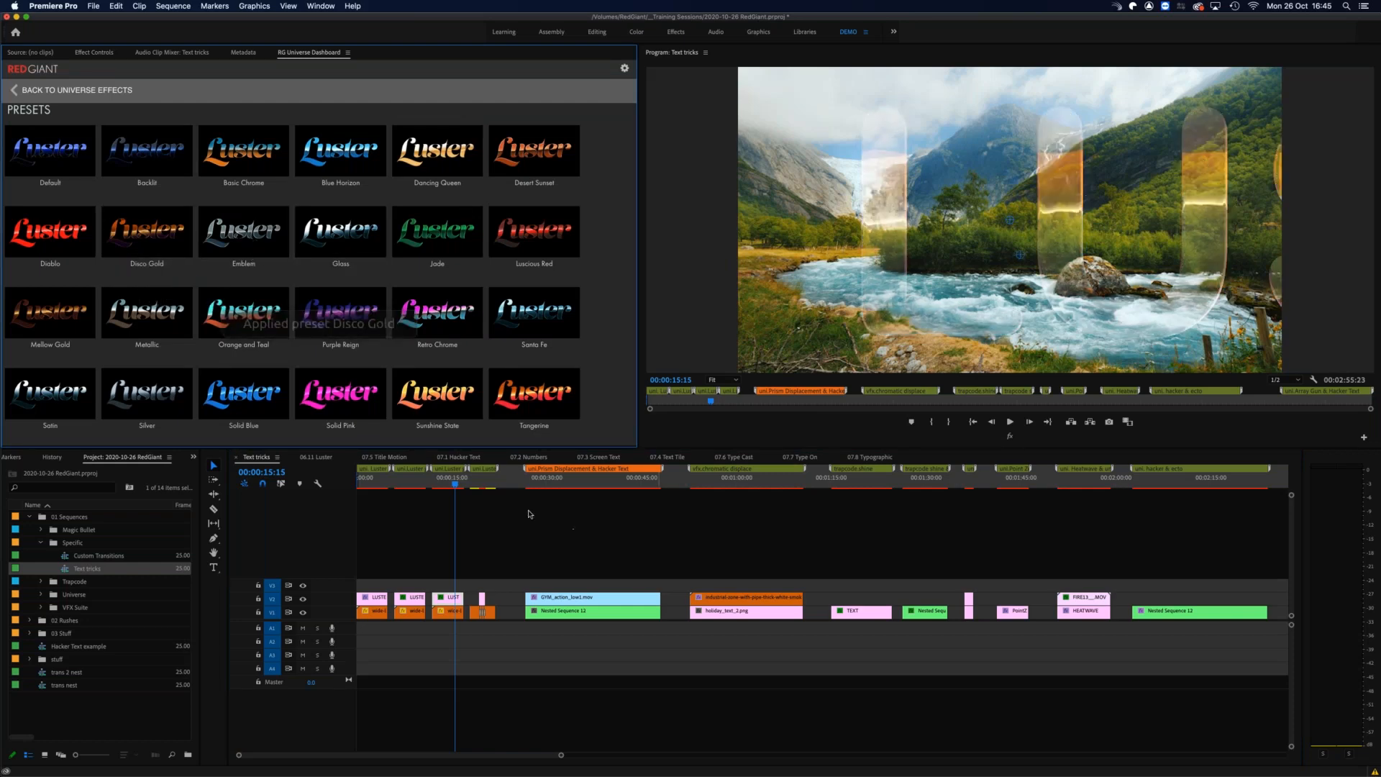
pyautogui.moveTo(452, 484); pyautogui.dragTo(459, 486)
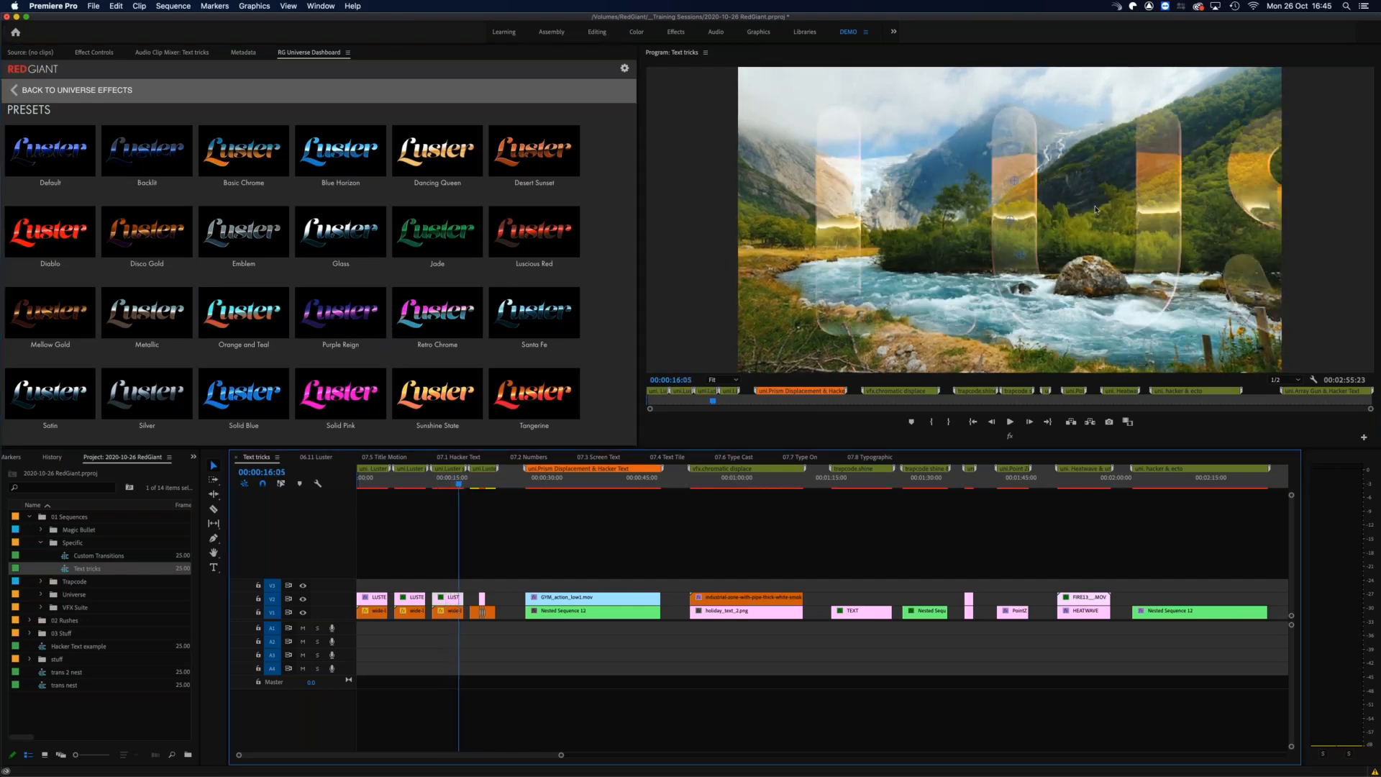
pyautogui.moveTo(457, 483); pyautogui.dragTo(450, 484)
pyautogui.click(145, 357)
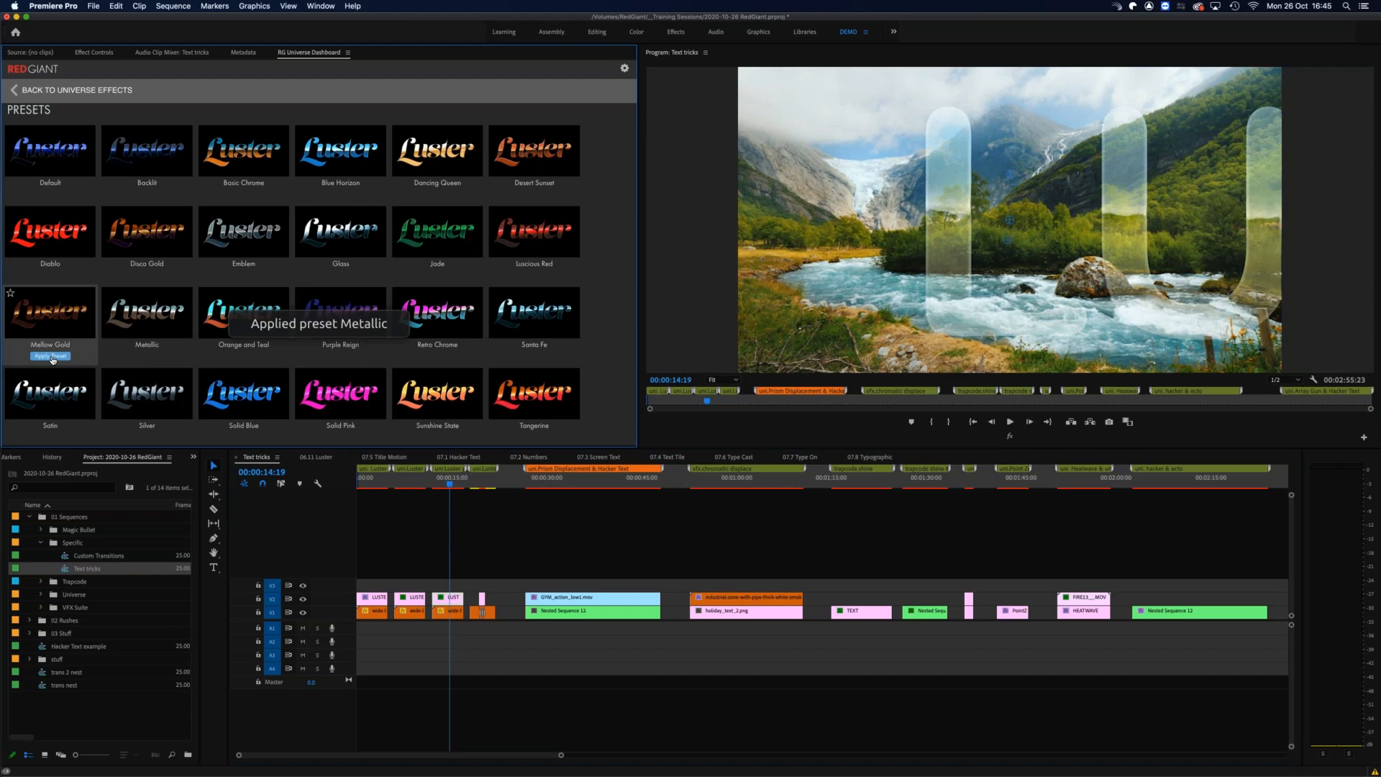
# Step: Apply the Mellow Gold Luster preset to the glass title and review it at 00:00:15:22
pyautogui.click(56, 356)
pyautogui.moveTo(449, 483)
pyautogui.mouseDown()
pyautogui.moveTo(461, 490)
pyautogui.moveTo(427, 495)
pyautogui.mouseUp()
pyautogui.click(457, 488)
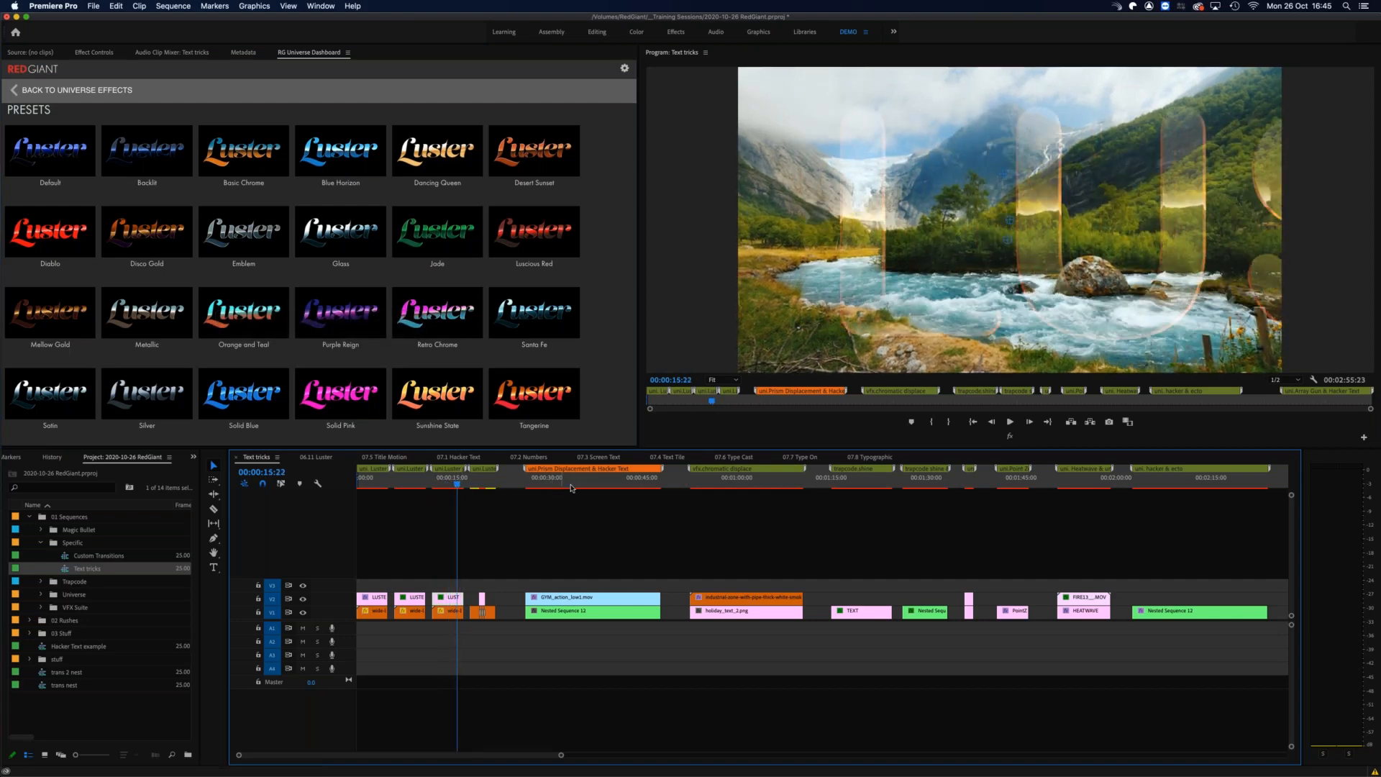
# Step: Hide track V2 in the Prism Displacement & Hacker Text section and scrub the plain text to 00:00:42:23, then back to 00:00:29:24
pyautogui.moveTo(558, 484); pyautogui.dragTo(521, 464)
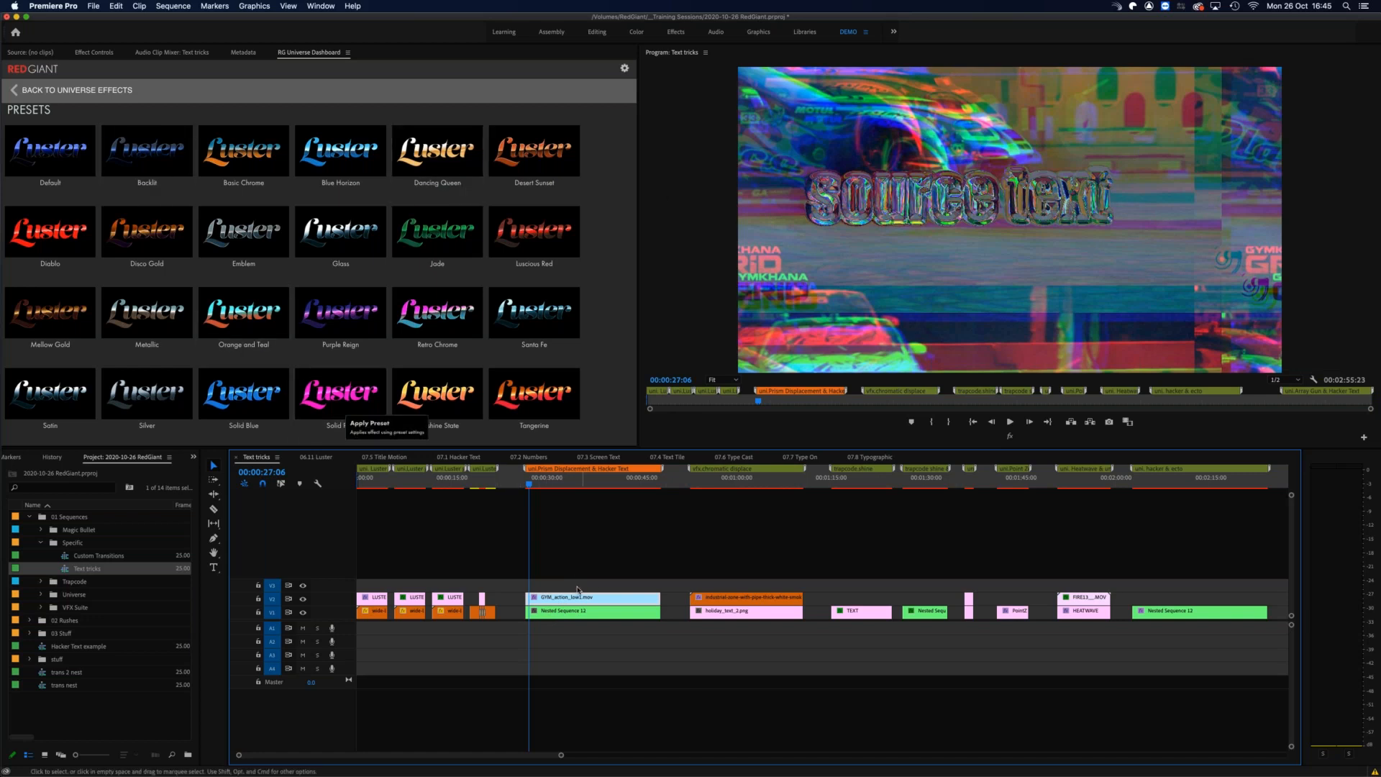
pyautogui.click(303, 599)
pyautogui.moveTo(536, 486); pyautogui.dragTo(628, 480)
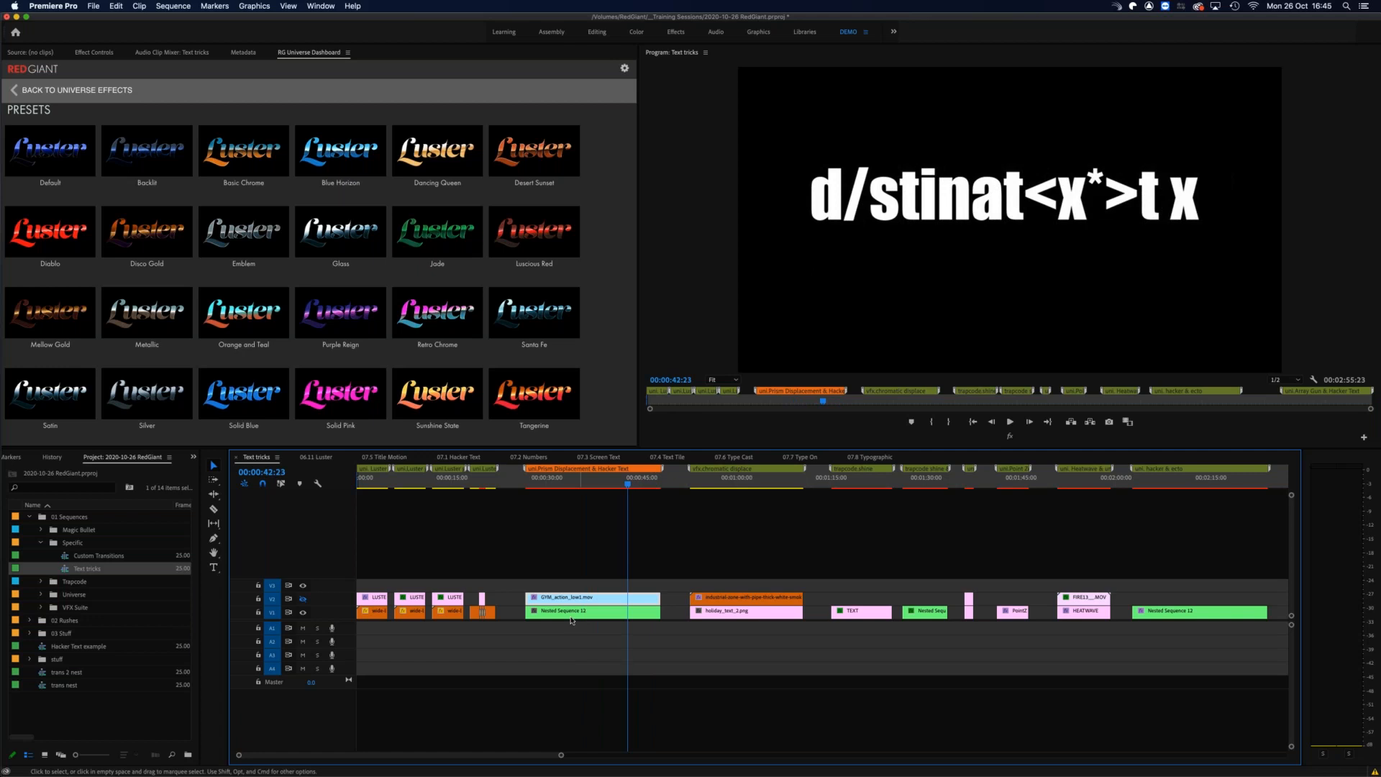
pyautogui.click(549, 483)
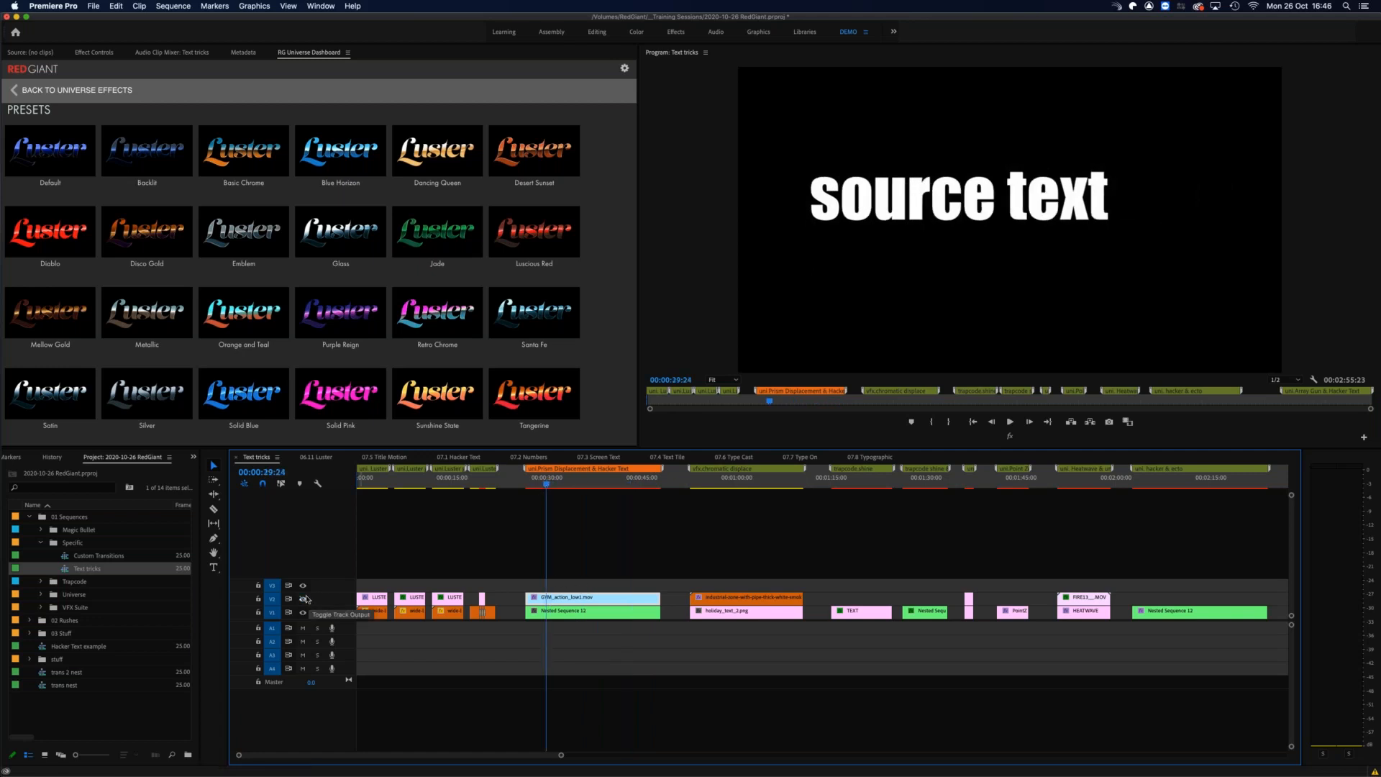
# Step: With track V2 visible, scrub repeatedly through the Prism Displacement & Hacker Text composite, ending at 00:00:44:07
pyautogui.moveTo(541, 483); pyautogui.dragTo(655, 474)
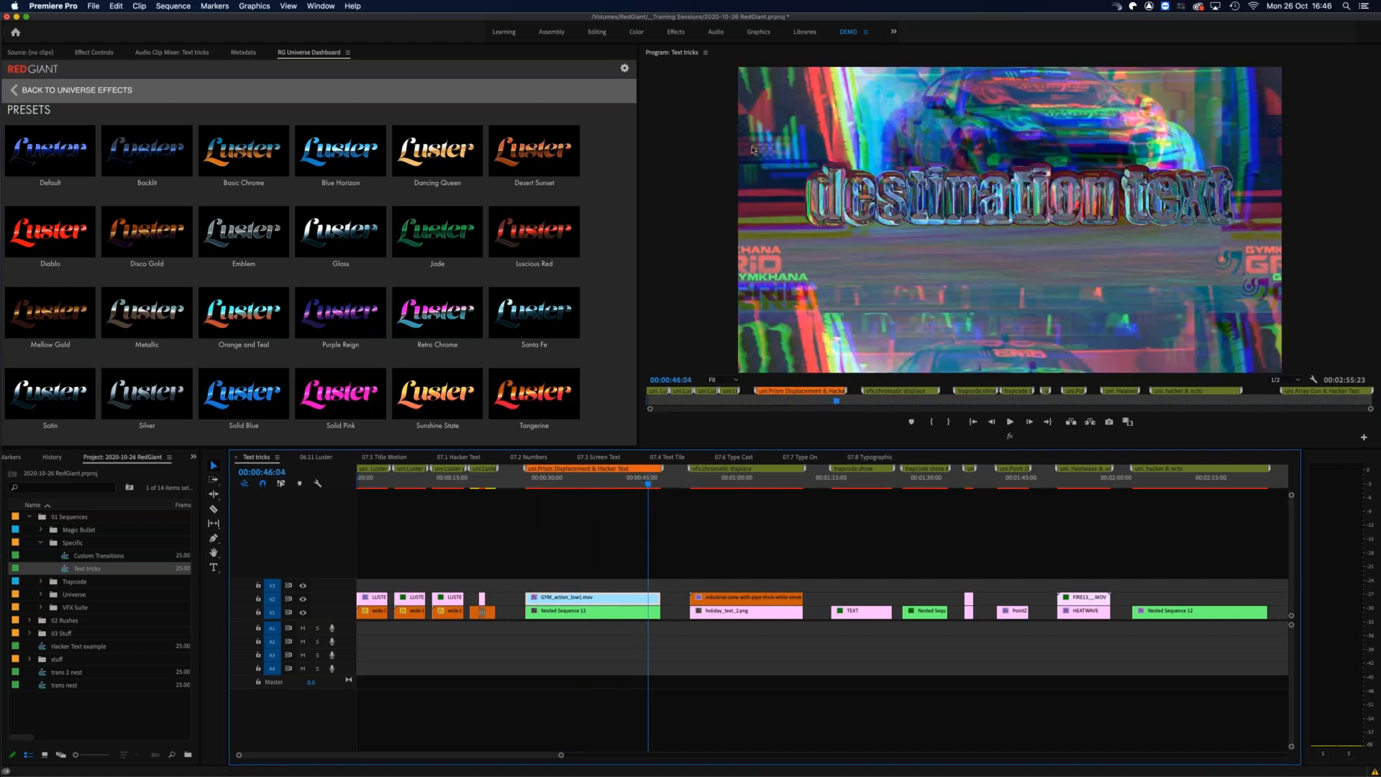
pyautogui.click(543, 480)
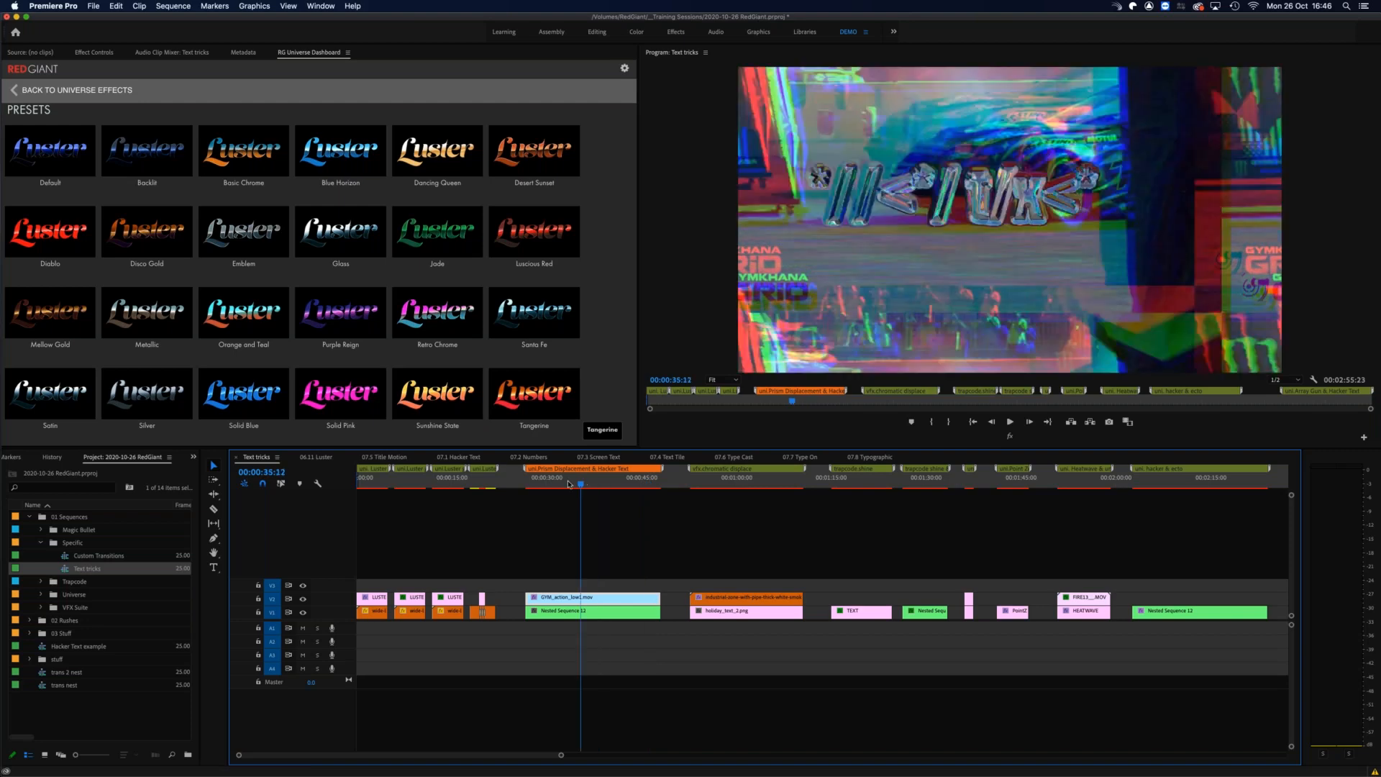
pyautogui.click(539, 482)
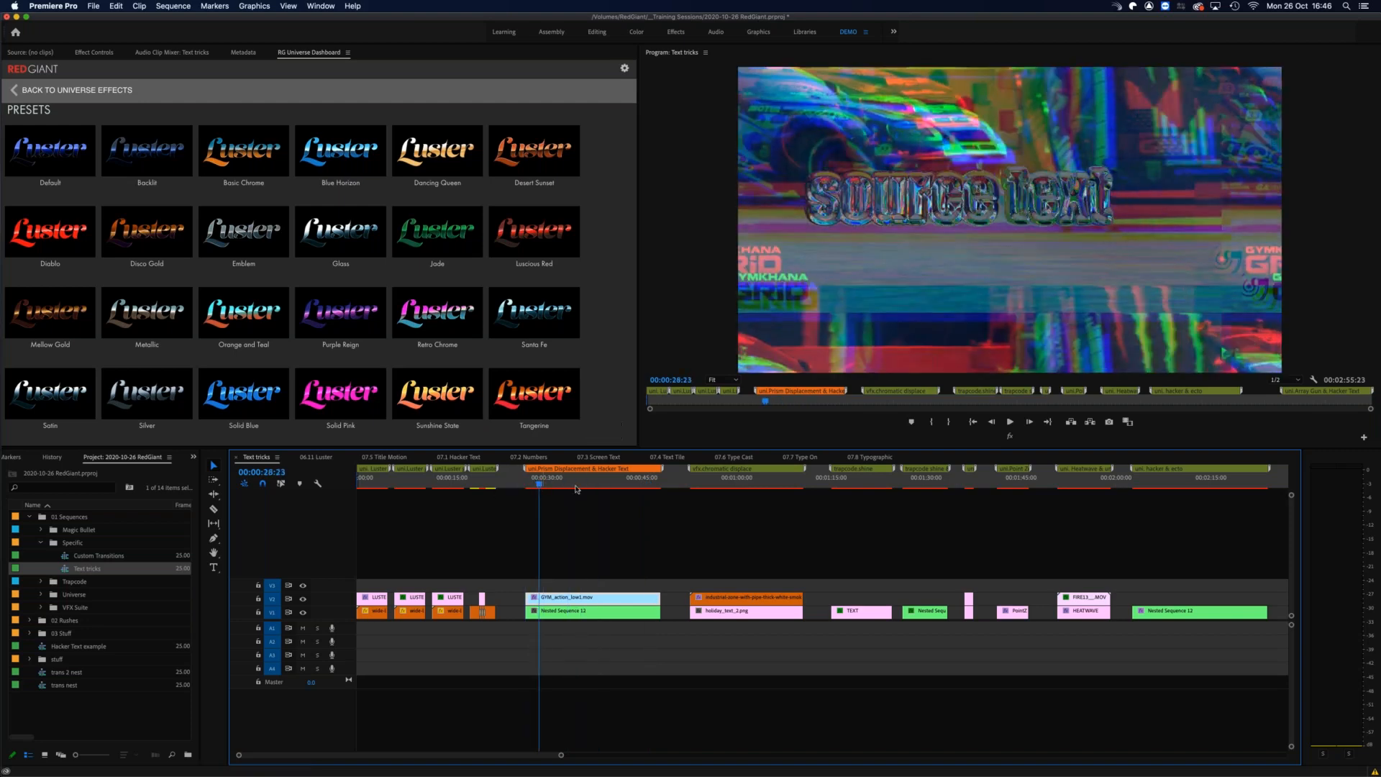
pyautogui.click(544, 482)
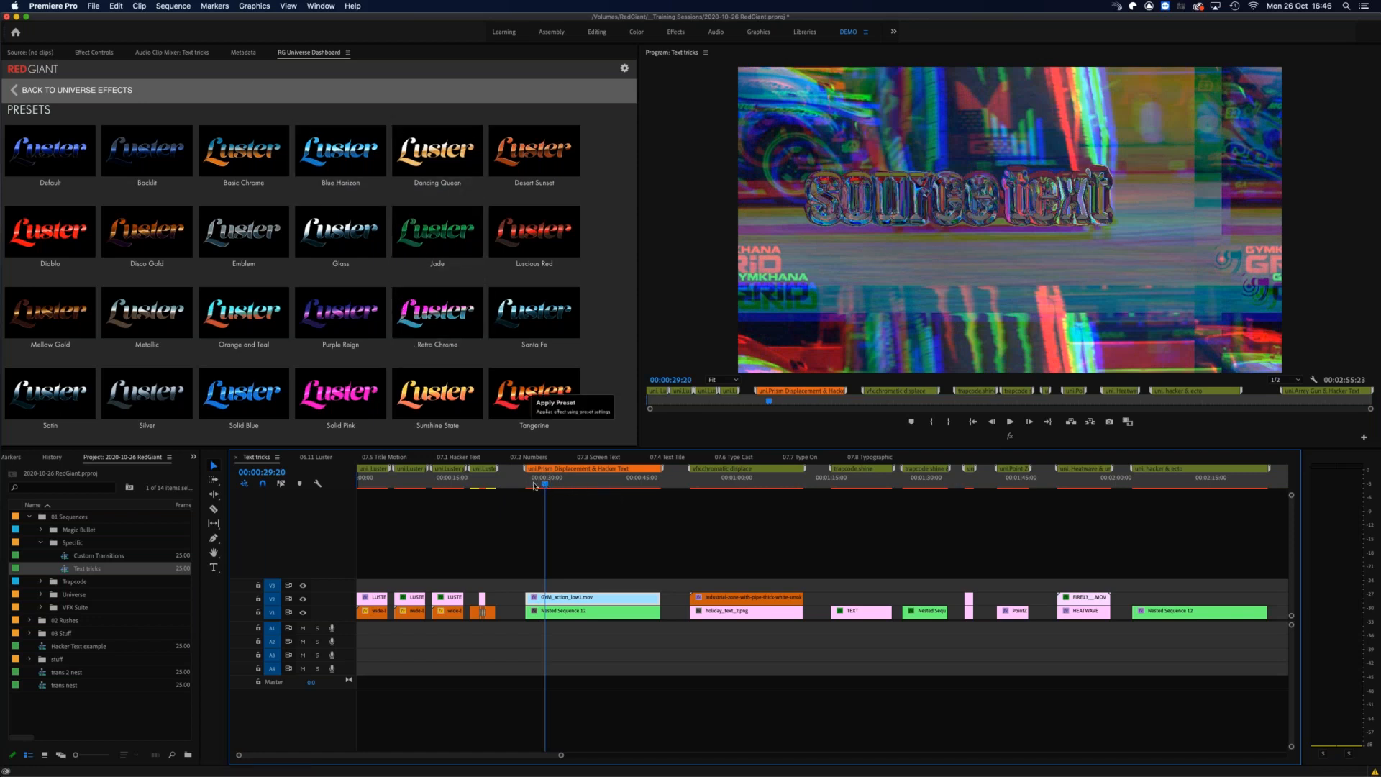
pyautogui.moveTo(546, 486); pyautogui.dragTo(549, 486)
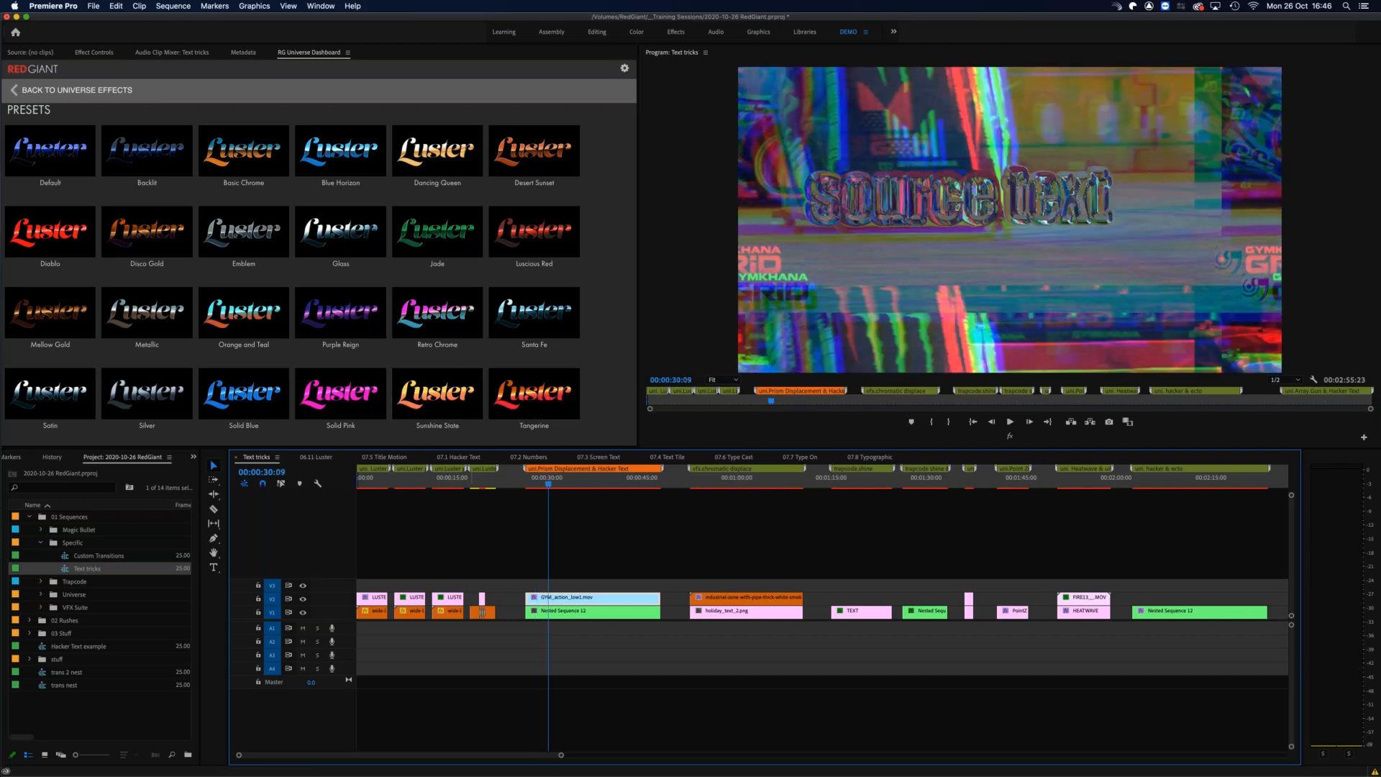
pyautogui.moveTo(550, 485); pyautogui.dragTo(637, 478)
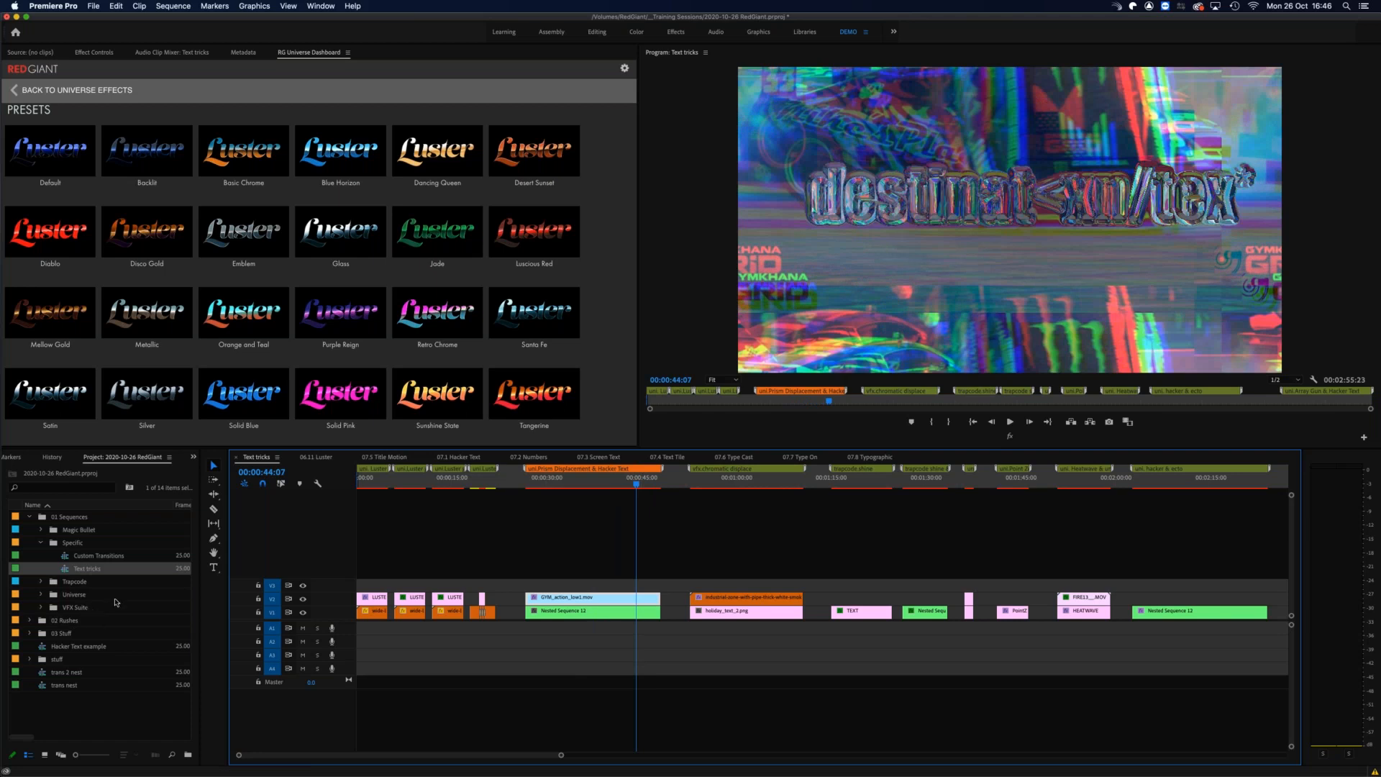
# Step: Scrub the chromatic displace section to 00:00:59:03 and toggle track V2 off and on to compare the plain holiday text
pyautogui.click(693, 483)
pyautogui.moveTo(694, 483); pyautogui.dragTo(730, 482)
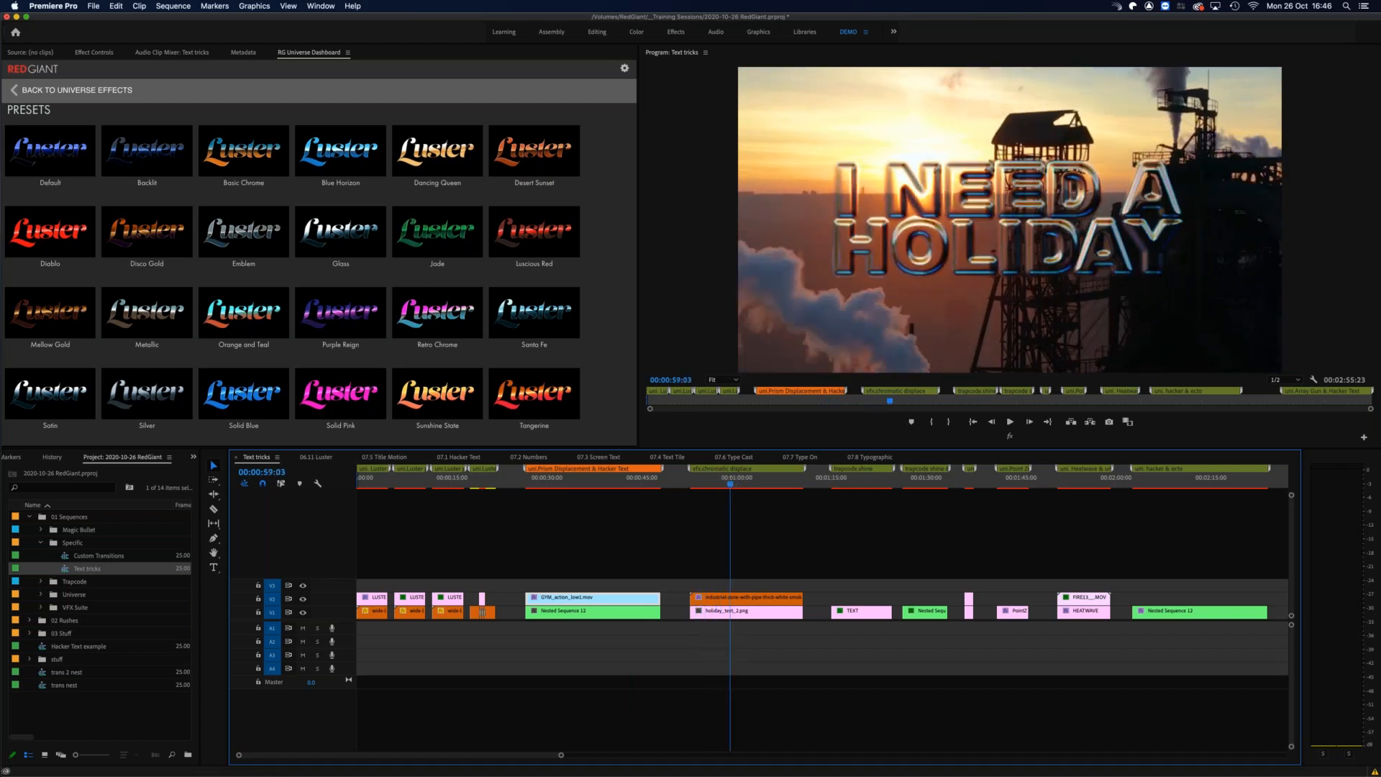
pyautogui.click(303, 598)
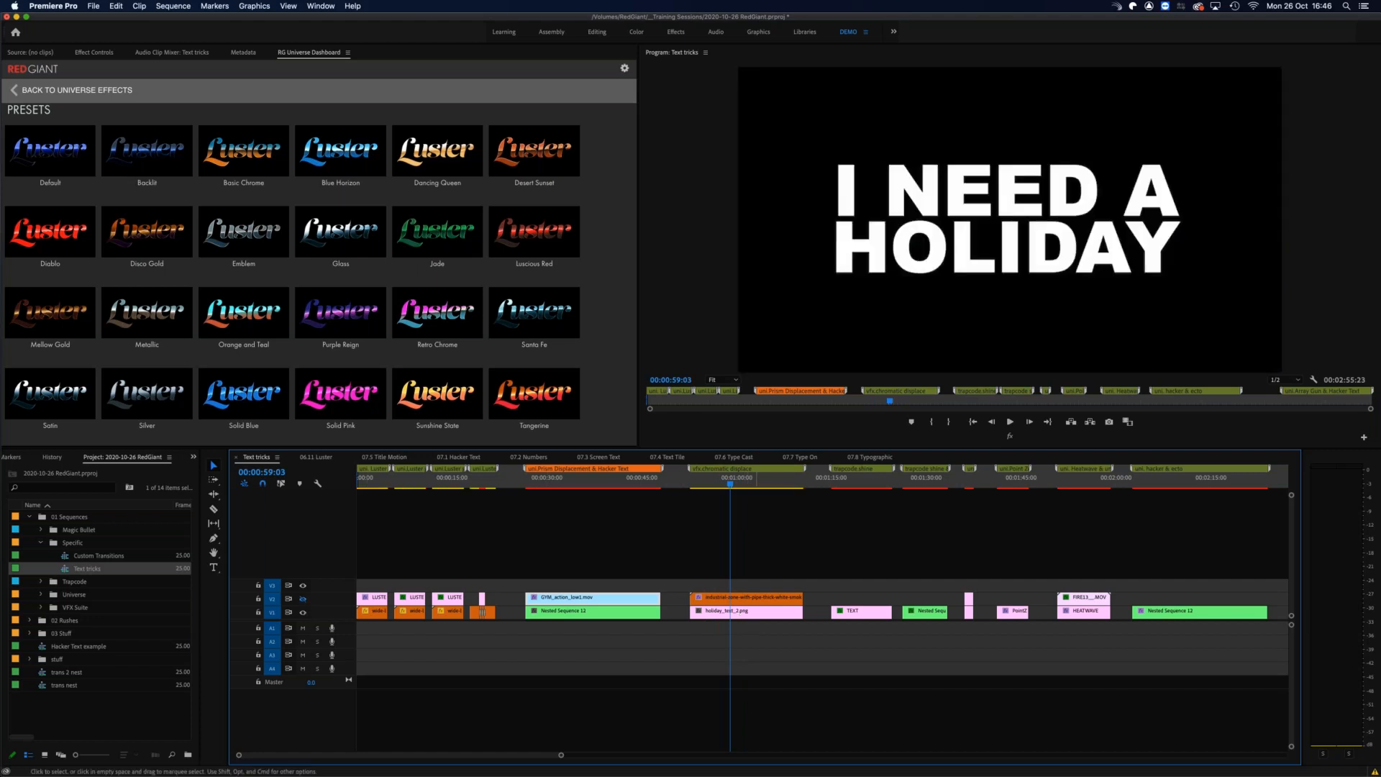
pyautogui.click(303, 599)
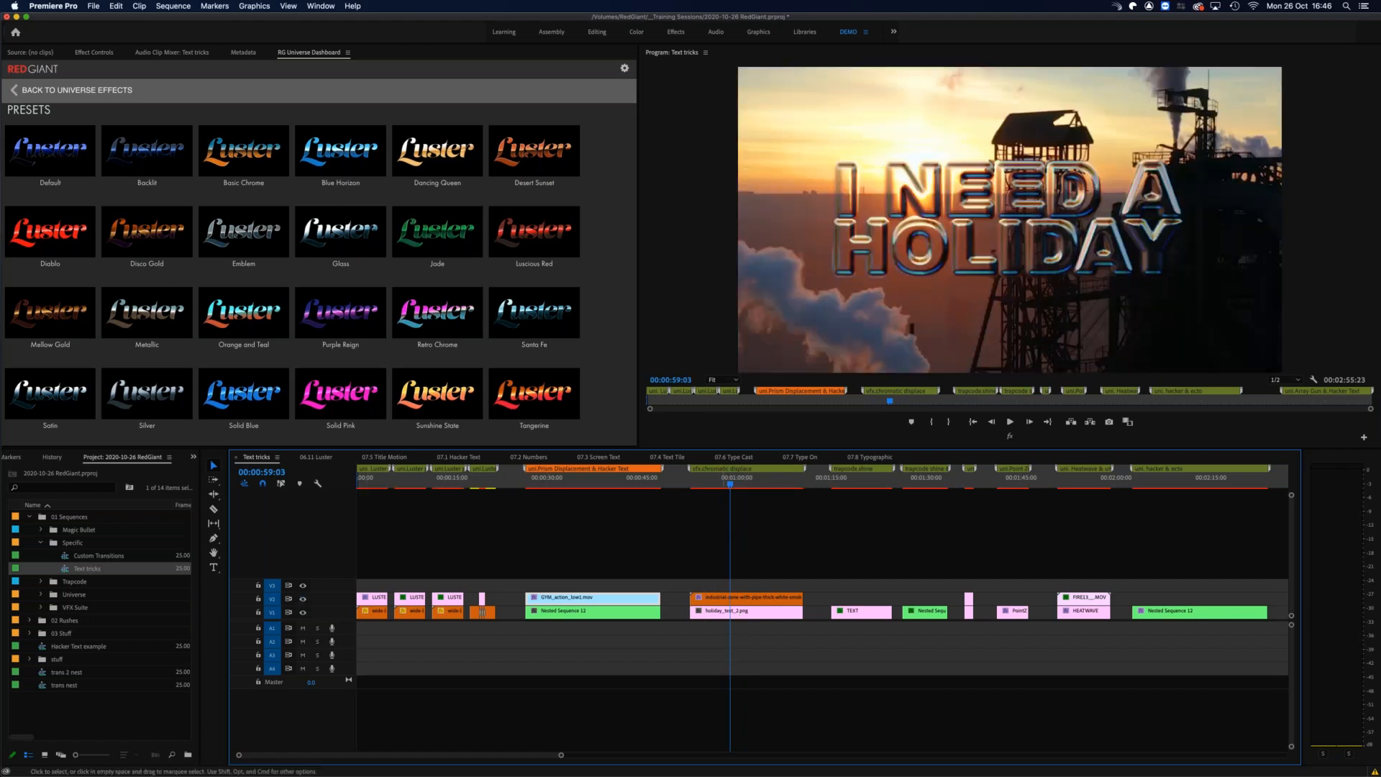
# Step: Scrub back and forth over the displaced holiday text between 00:00:58:16 and 00:01:02:01, ending at 00:01:01:02
pyautogui.click(720, 477)
pyautogui.moveTo(719, 478); pyautogui.dragTo(749, 479)
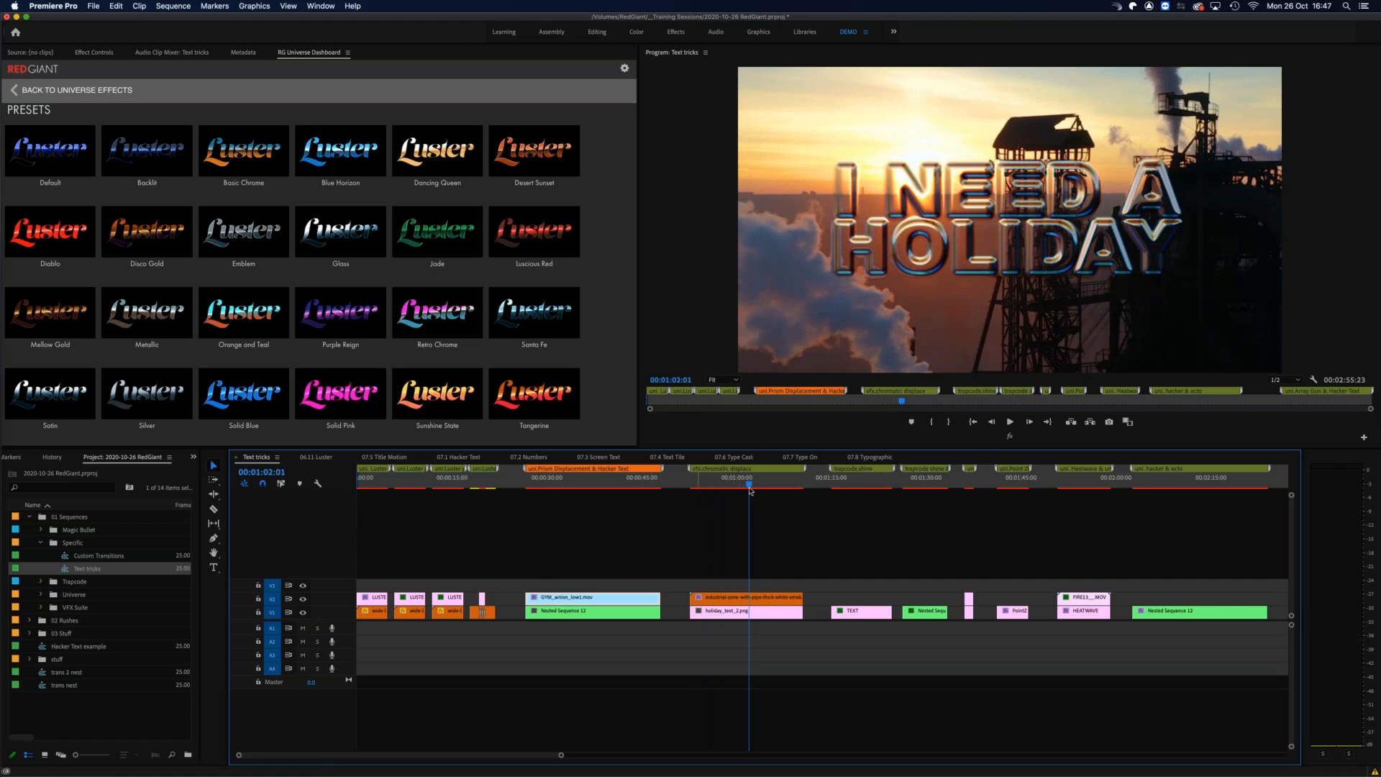
pyautogui.moveTo(763, 480); pyautogui.dragTo(727, 480)
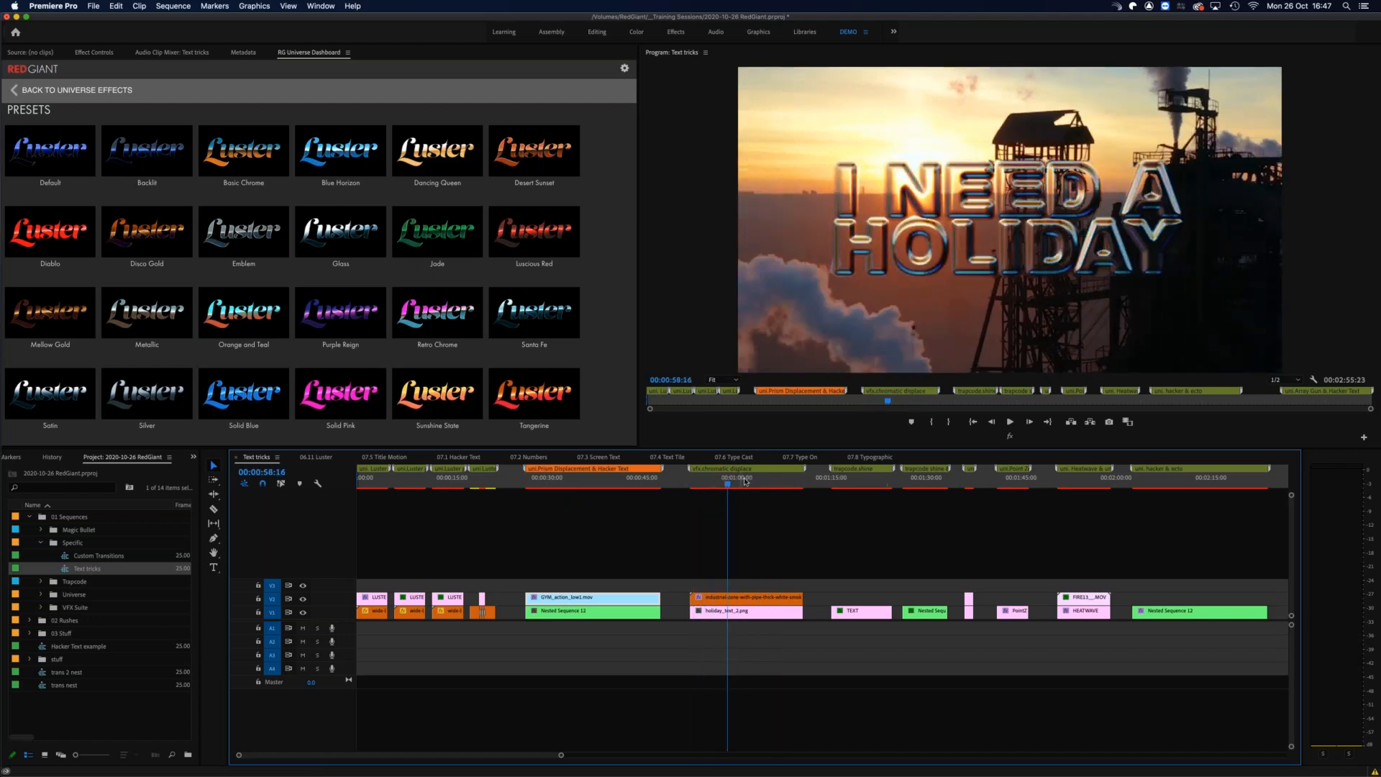
pyautogui.click(745, 482)
pyautogui.press('-')
pyautogui.press('=')
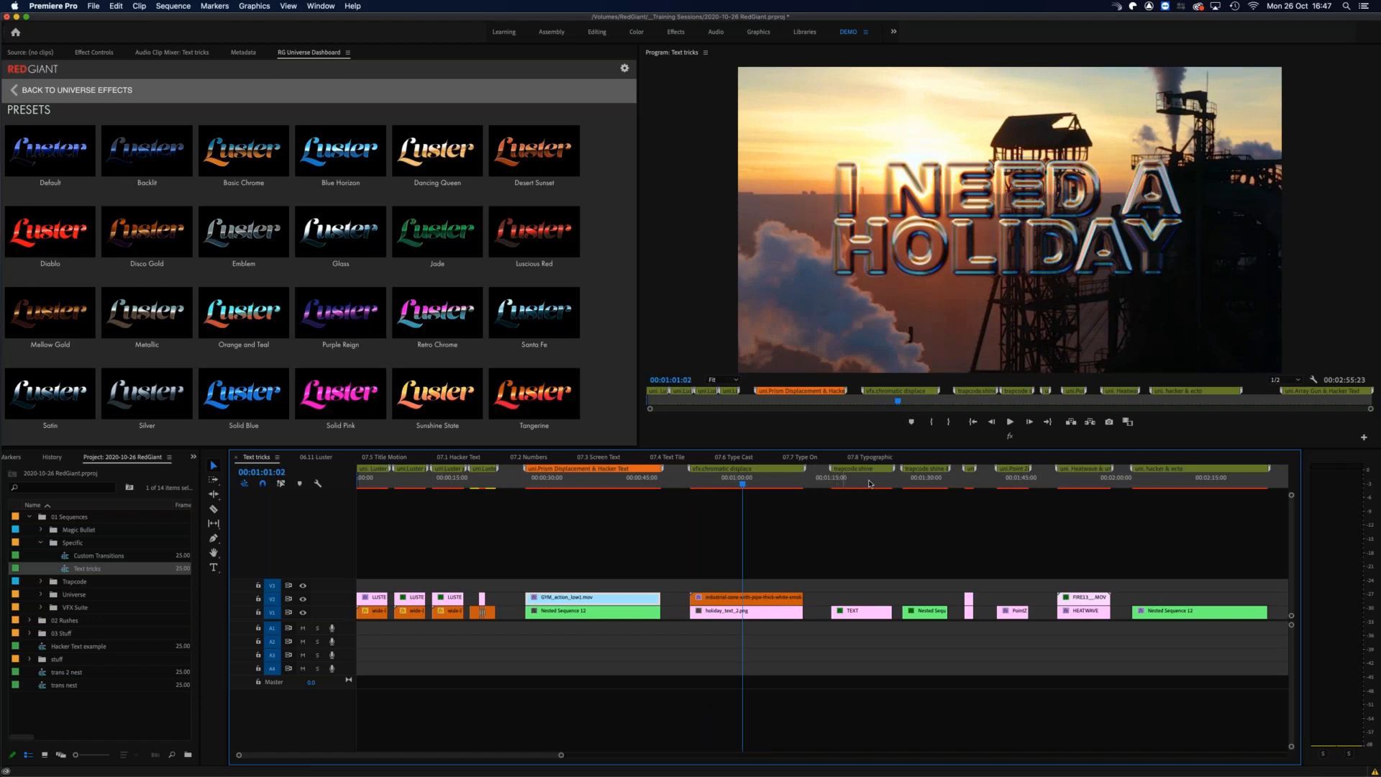
# Step: Scrub the Trapcode Shine section's TEXT clip to 00:01:19:00 to review the light rays
pyautogui.moveTo(833, 483); pyautogui.dragTo(853, 484)
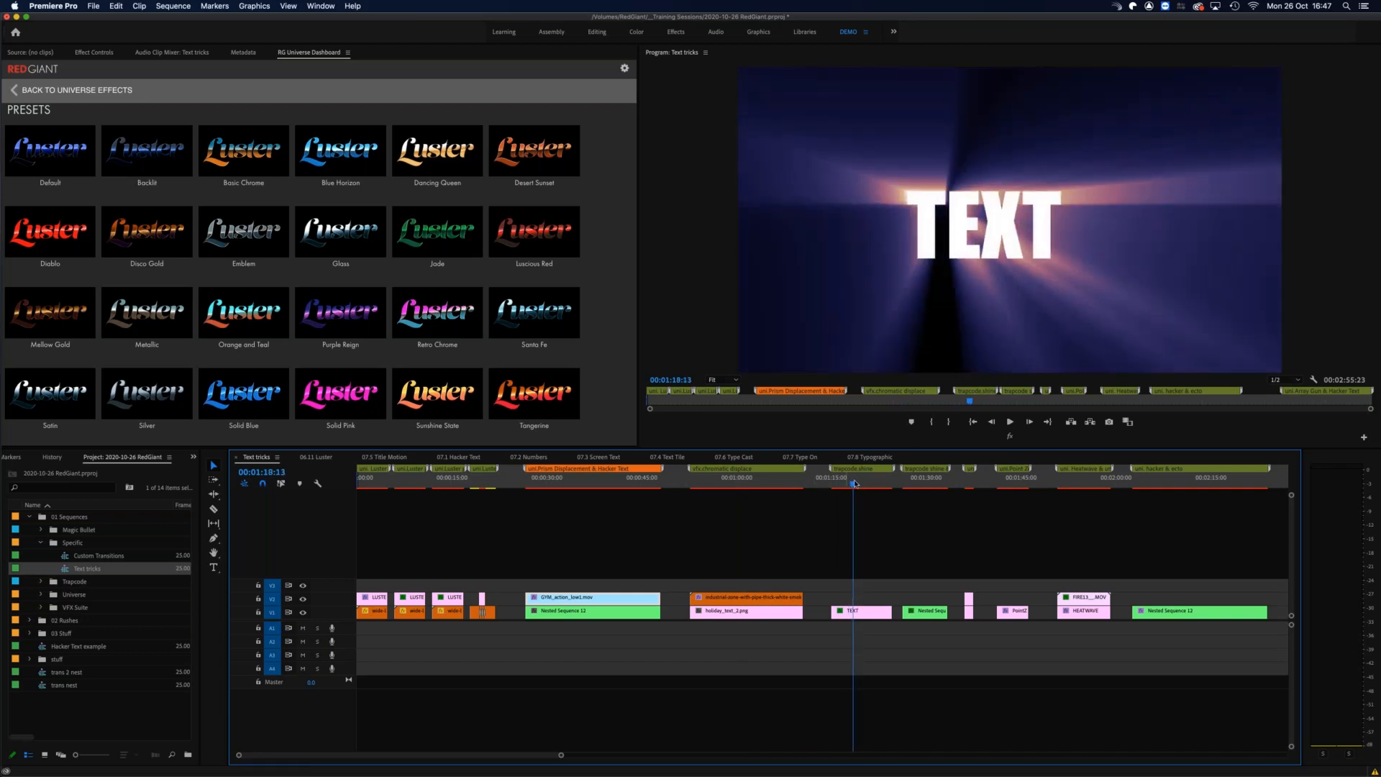
pyautogui.moveTo(855, 484)
pyautogui.mouseDown()
pyautogui.moveTo(884, 481)
pyautogui.moveTo(840, 479)
pyautogui.moveTo(858, 477)
pyautogui.mouseUp()
pyautogui.press('=')
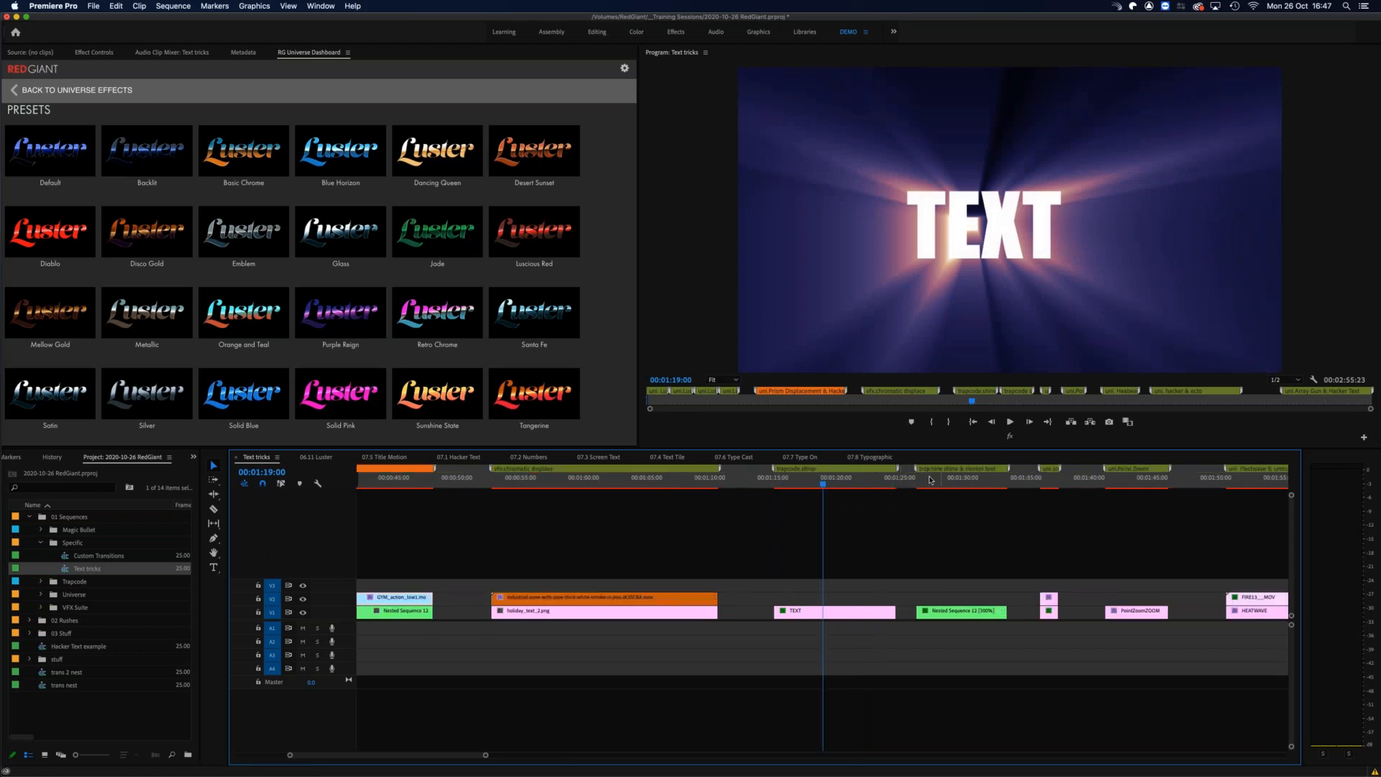
# Step: Scrub the Trapcode Shine & Hacker Text section from 00:01:27:00 to 00:01:30:14 to review the text transition
pyautogui.click(927, 482)
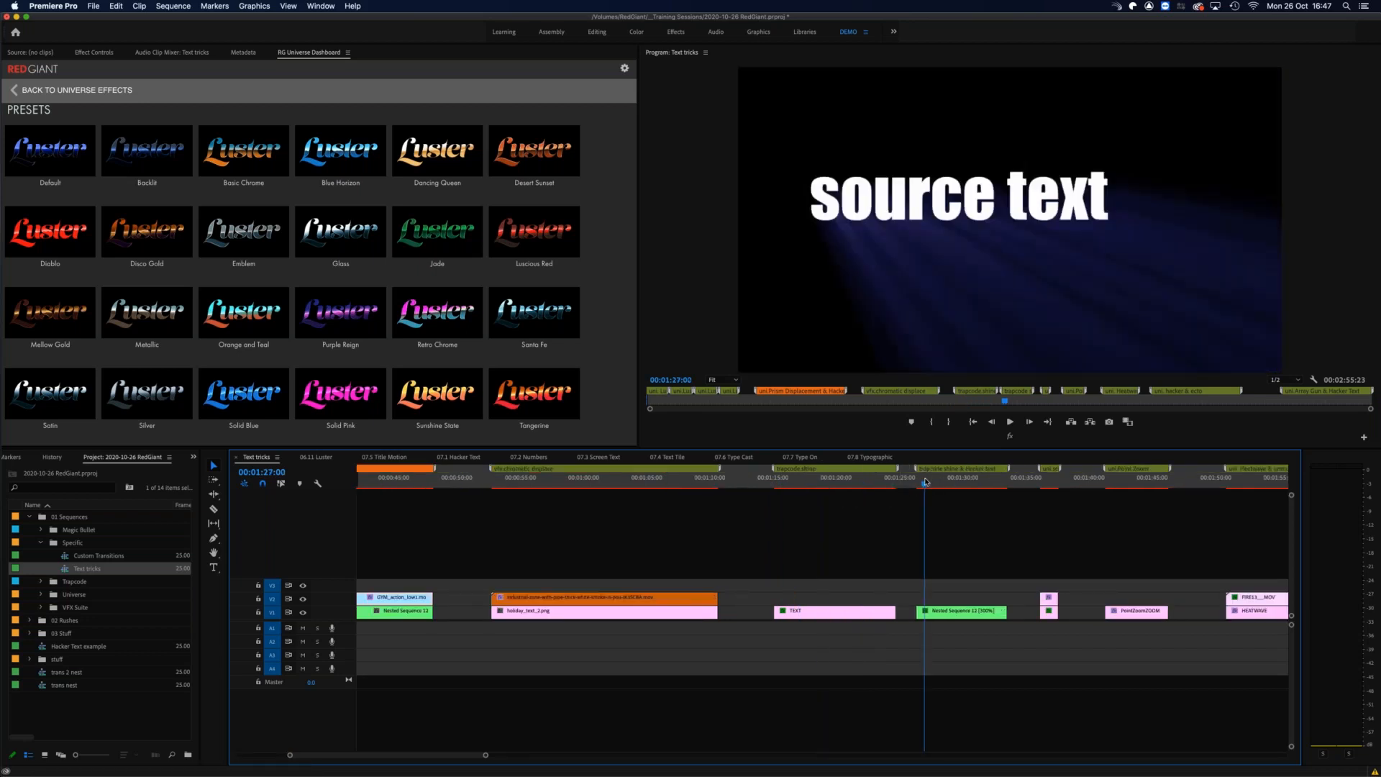
pyautogui.moveTo(928, 481); pyautogui.dragTo(1002, 477)
pyautogui.moveTo(986, 477); pyautogui.dragTo(934, 478)
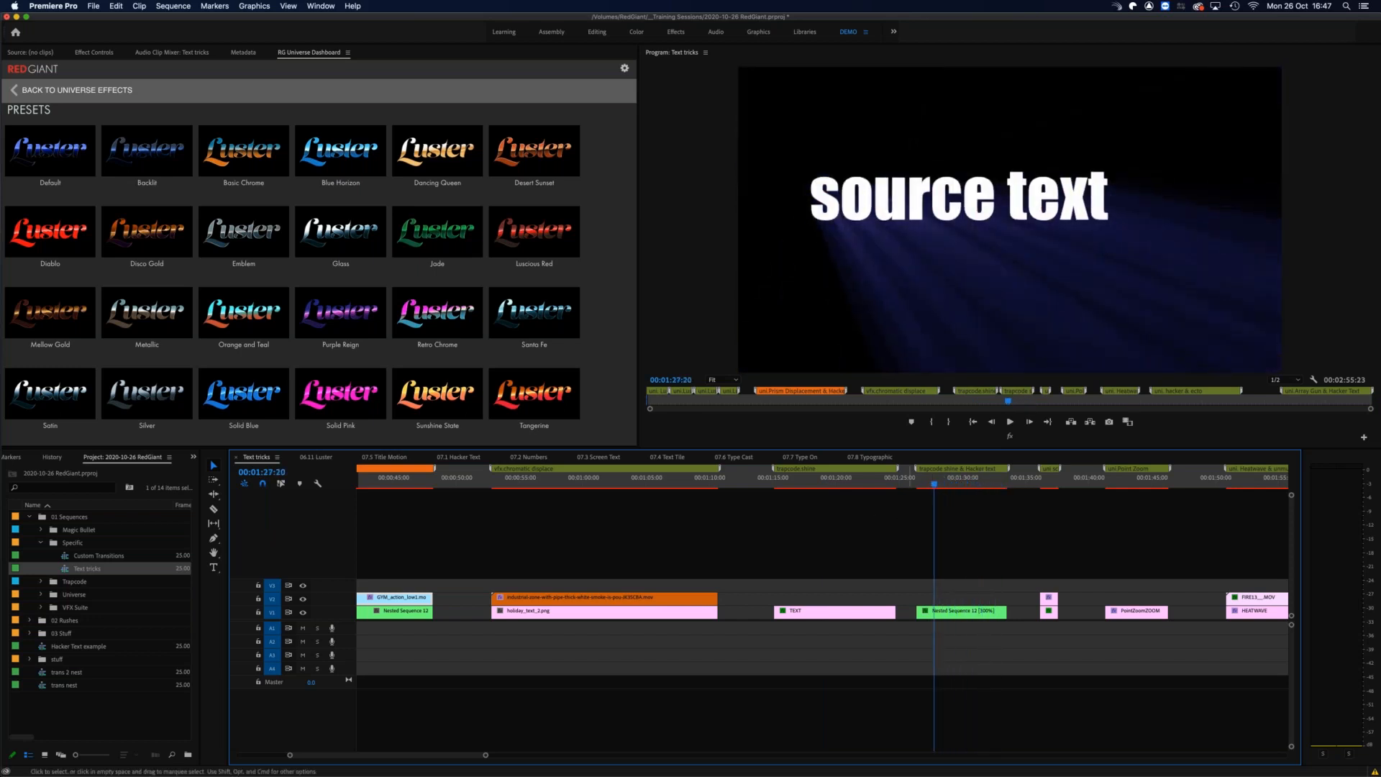
pyautogui.click(947, 478)
pyautogui.moveTo(950, 480); pyautogui.dragTo(969, 481)
# Step: Scrub the Screen Text & Hacker Text section from 00:01:36:06 to 00:01:37:02 to review the CSKA MOSCOW title change
pyautogui.scroll(-4, 800, 488)
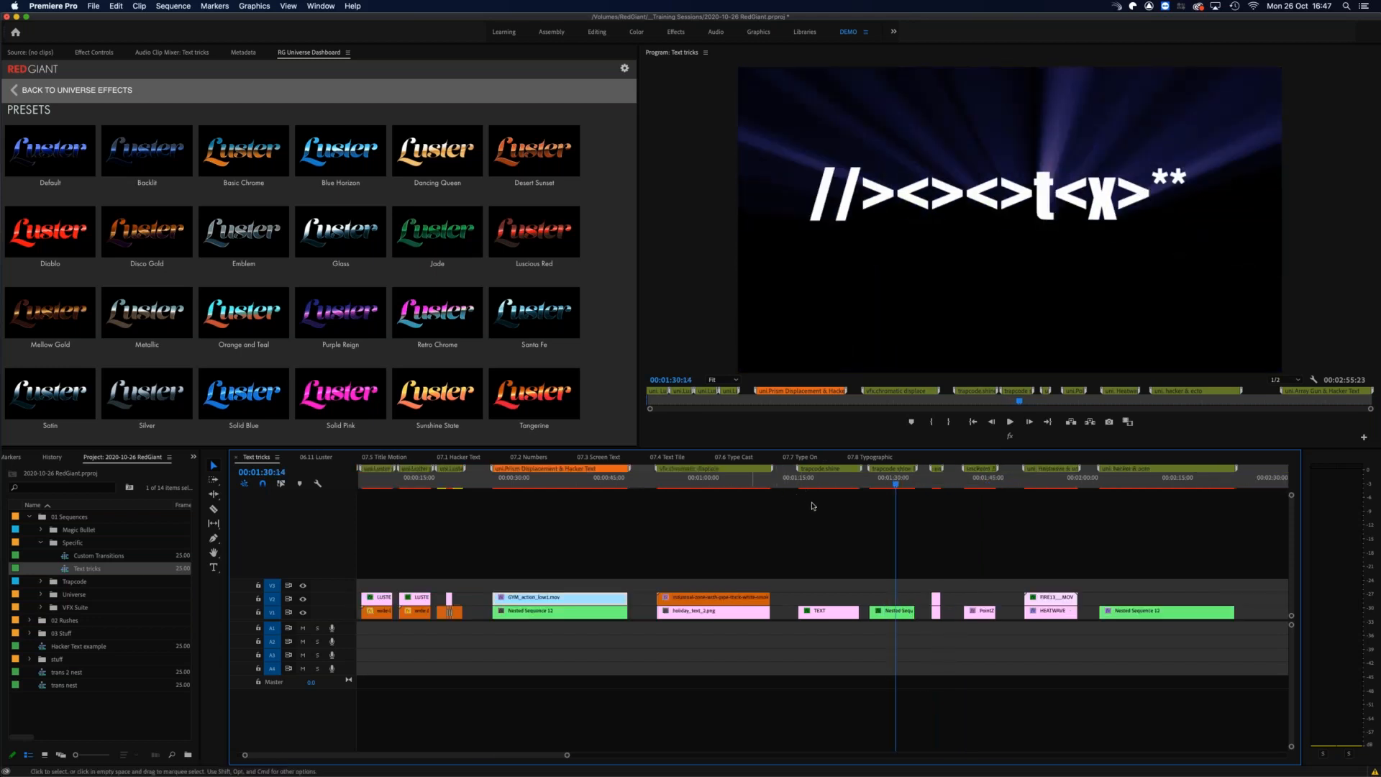
pyautogui.press('=')
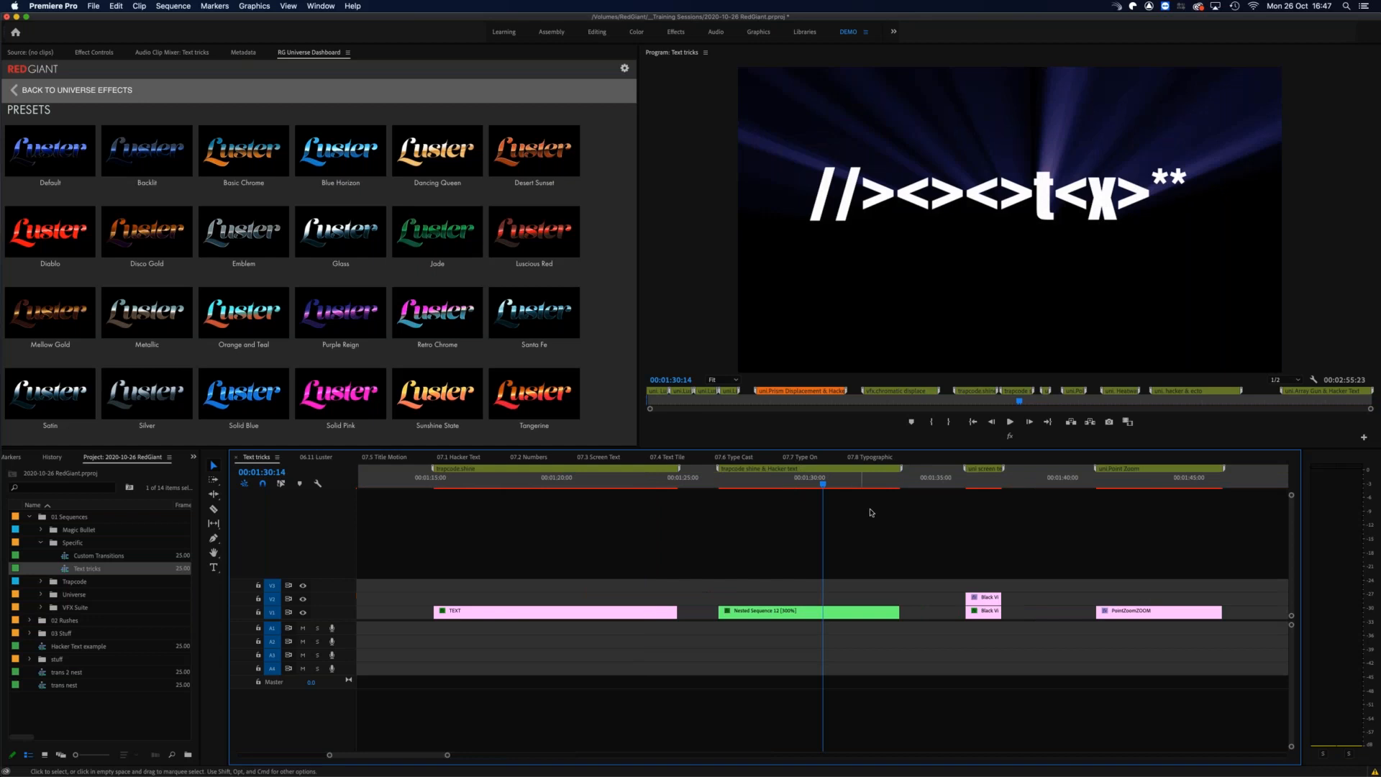
pyautogui.moveTo(975, 481); pyautogui.dragTo(966, 483)
pyautogui.press('=')
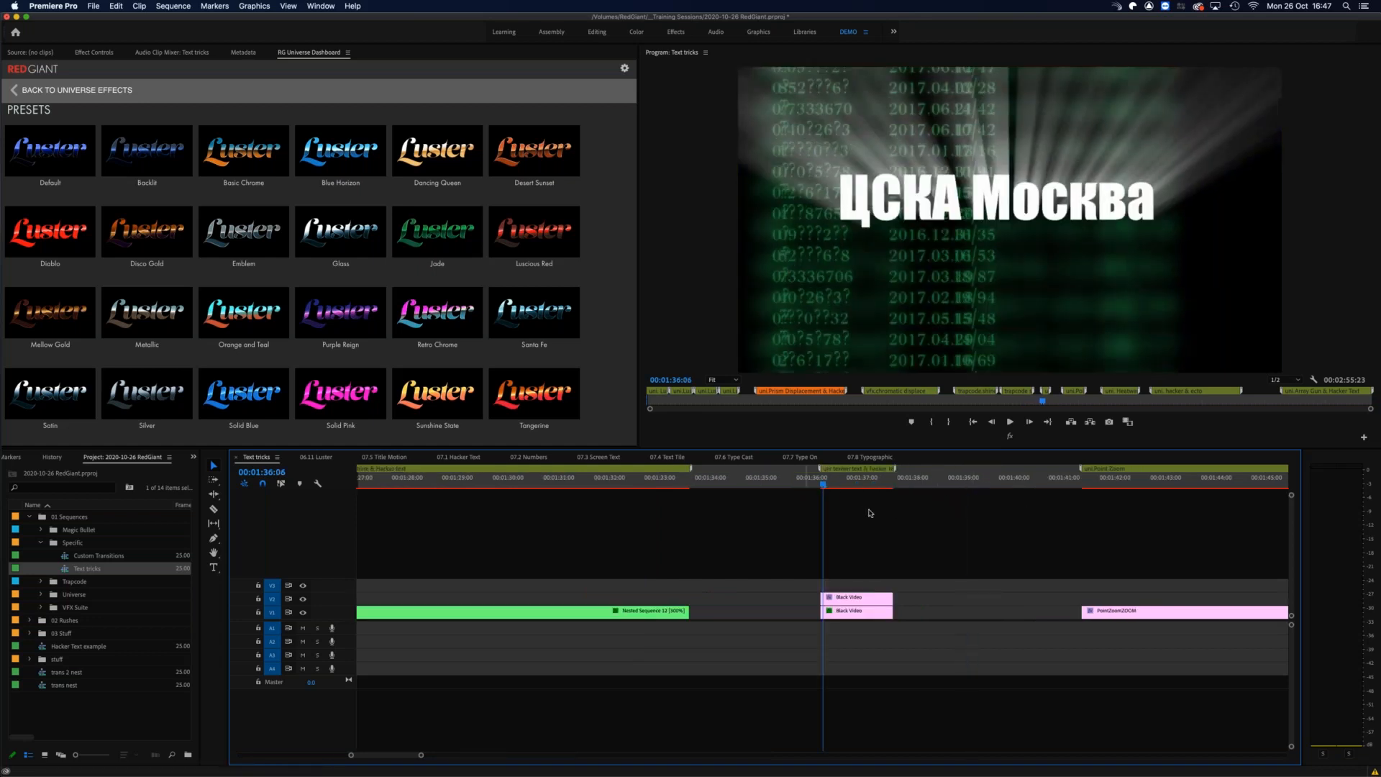
pyautogui.press('=')
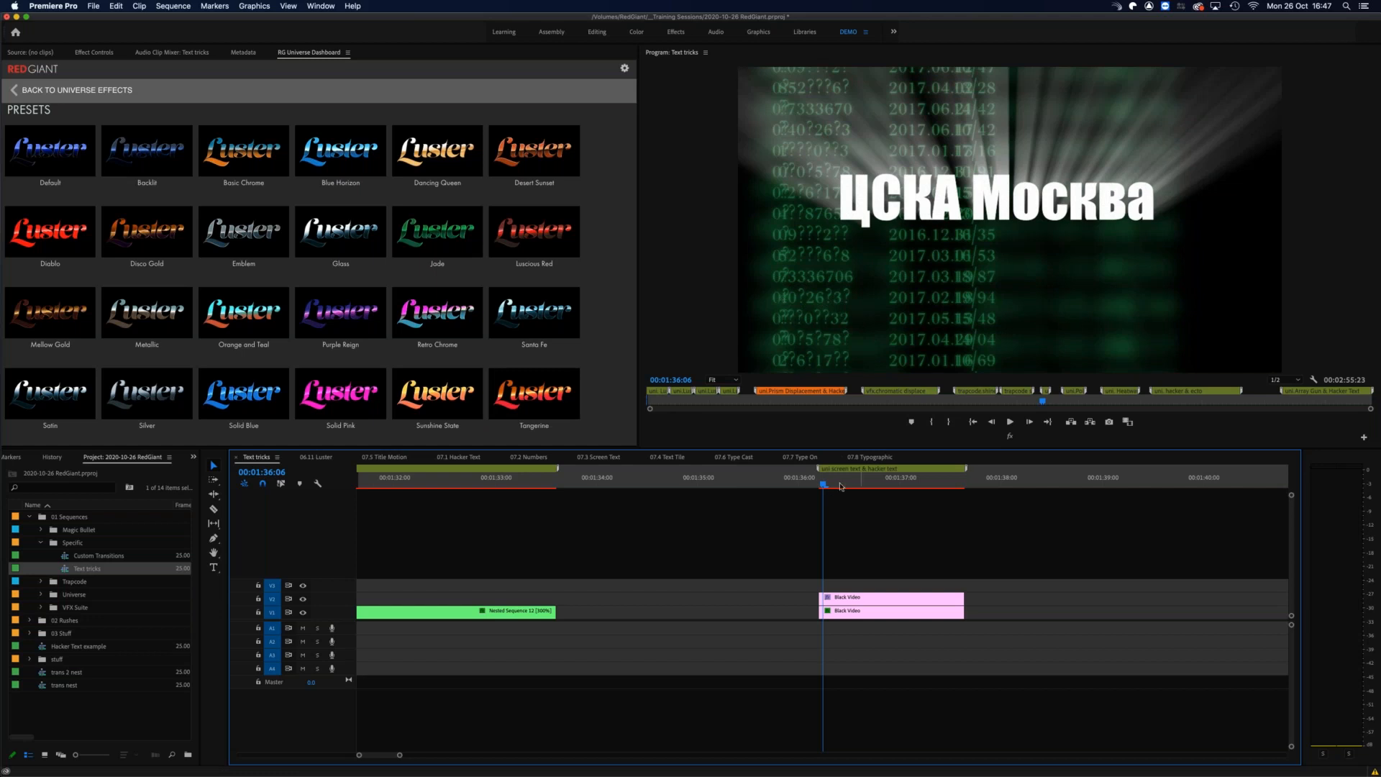
pyautogui.moveTo(841, 487); pyautogui.dragTo(904, 482)
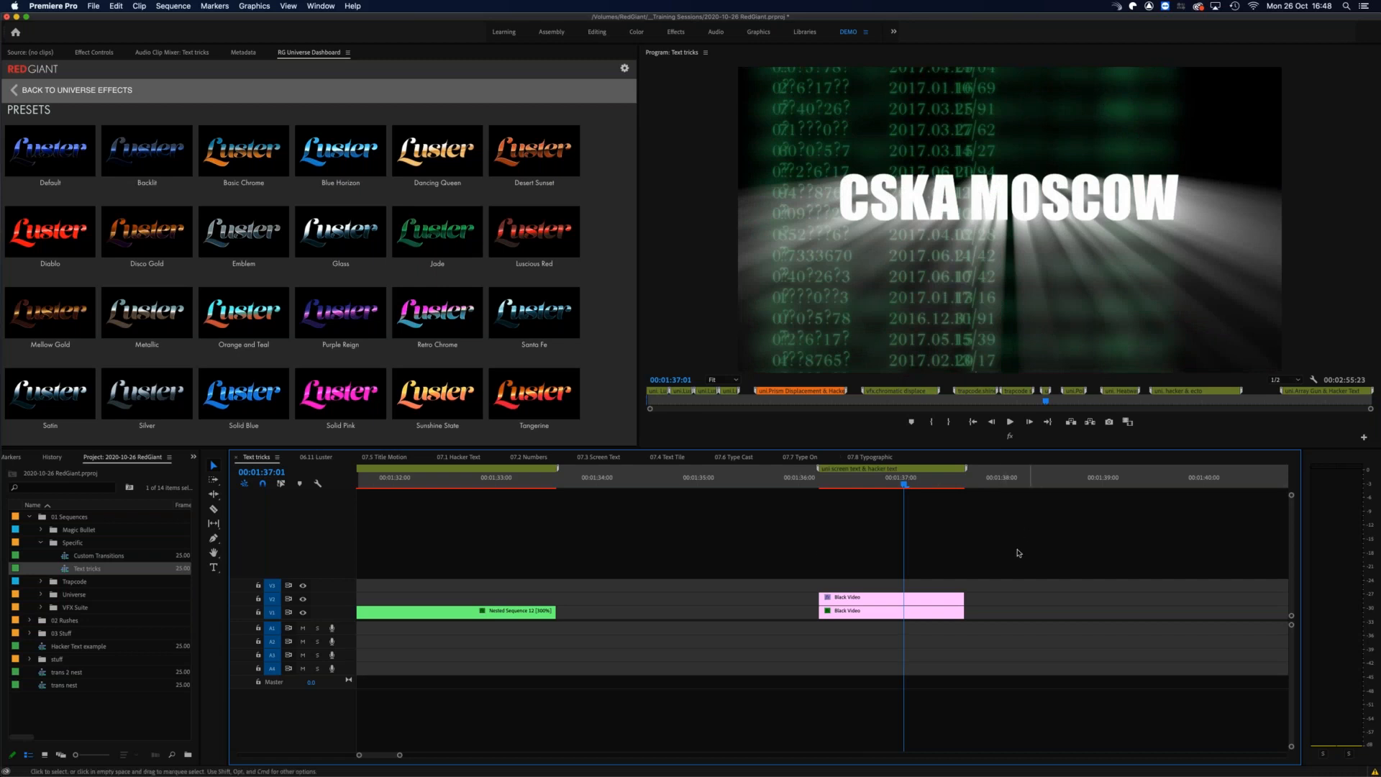
pyautogui.press('-')
pyautogui.press('-')
pyautogui.moveTo(835, 487); pyautogui.dragTo(844, 489)
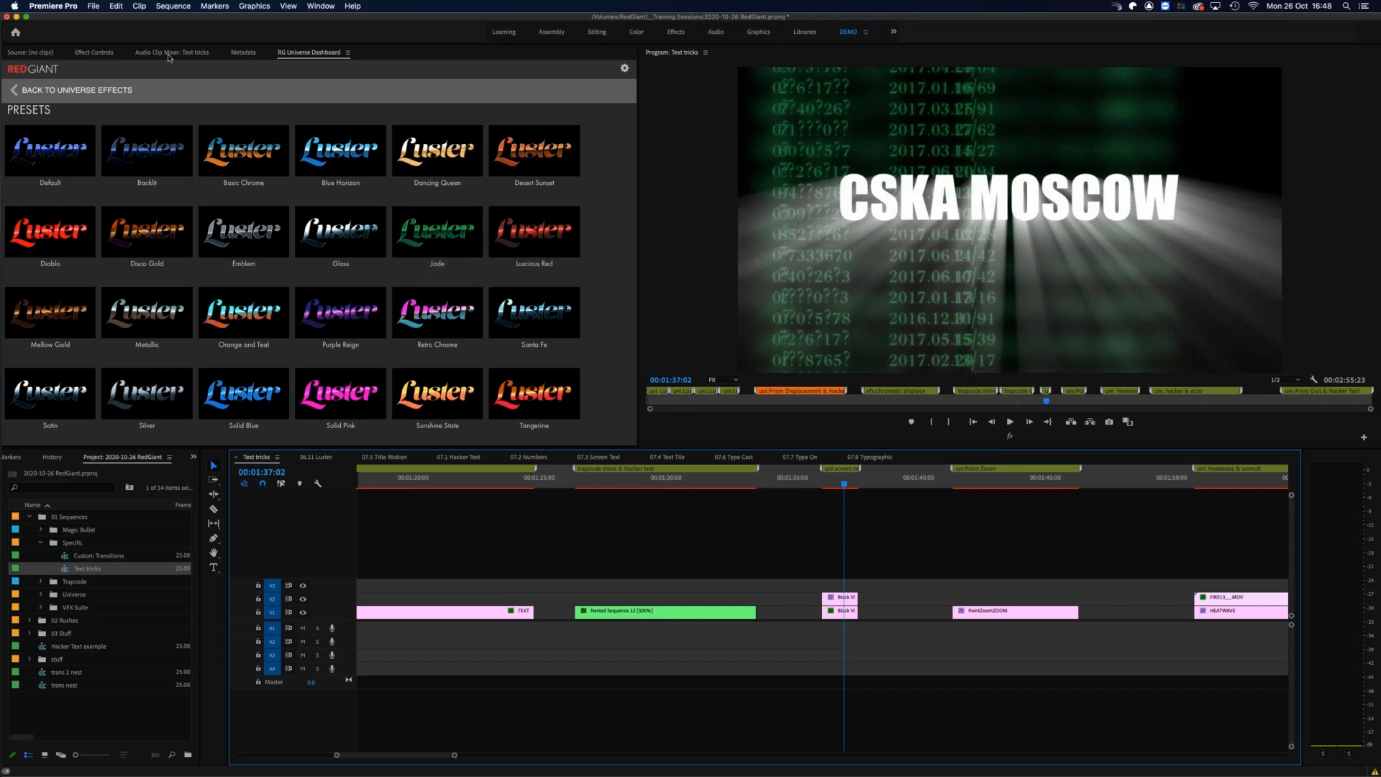
# Step: Return to the Universe effects list and show the Glow category to locate the Point Zoom effect
pyautogui.click(71, 92)
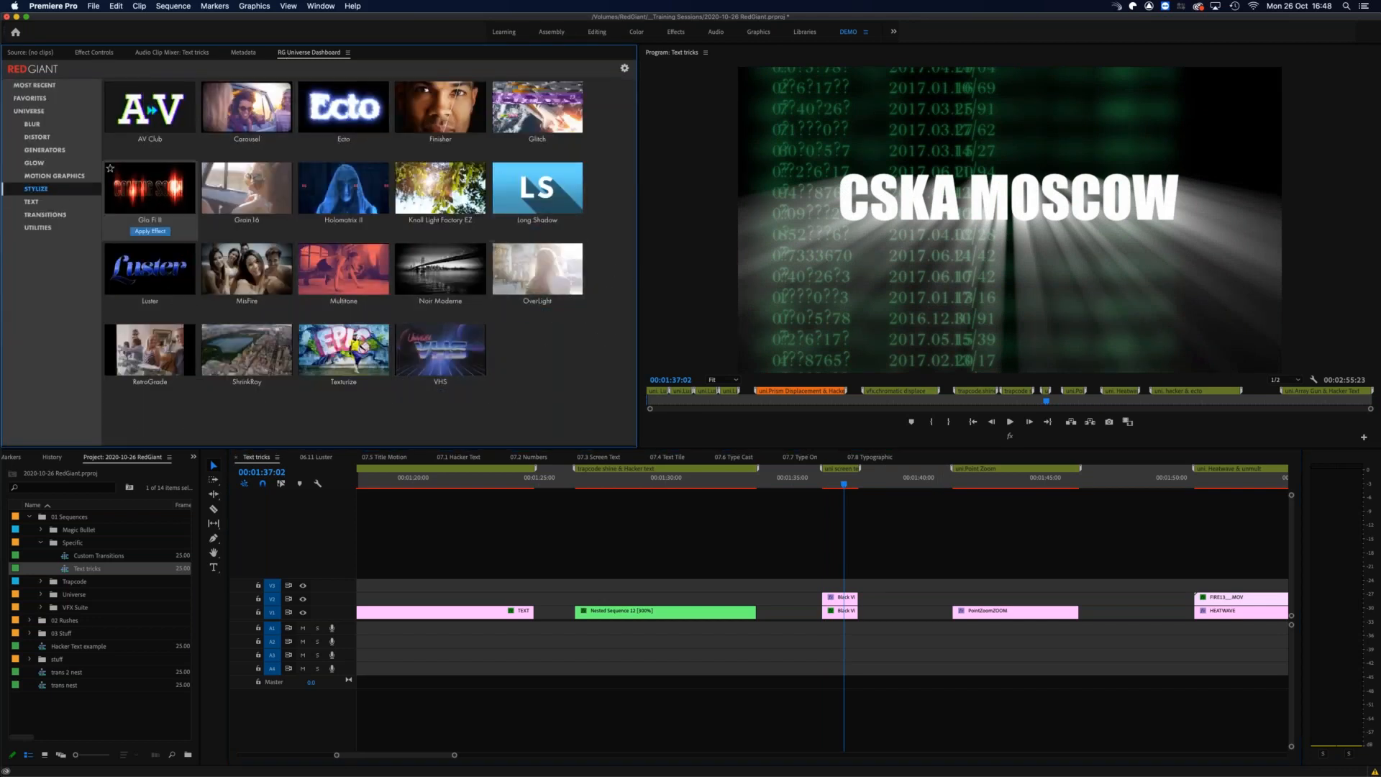
pyautogui.click(46, 177)
pyautogui.click(46, 164)
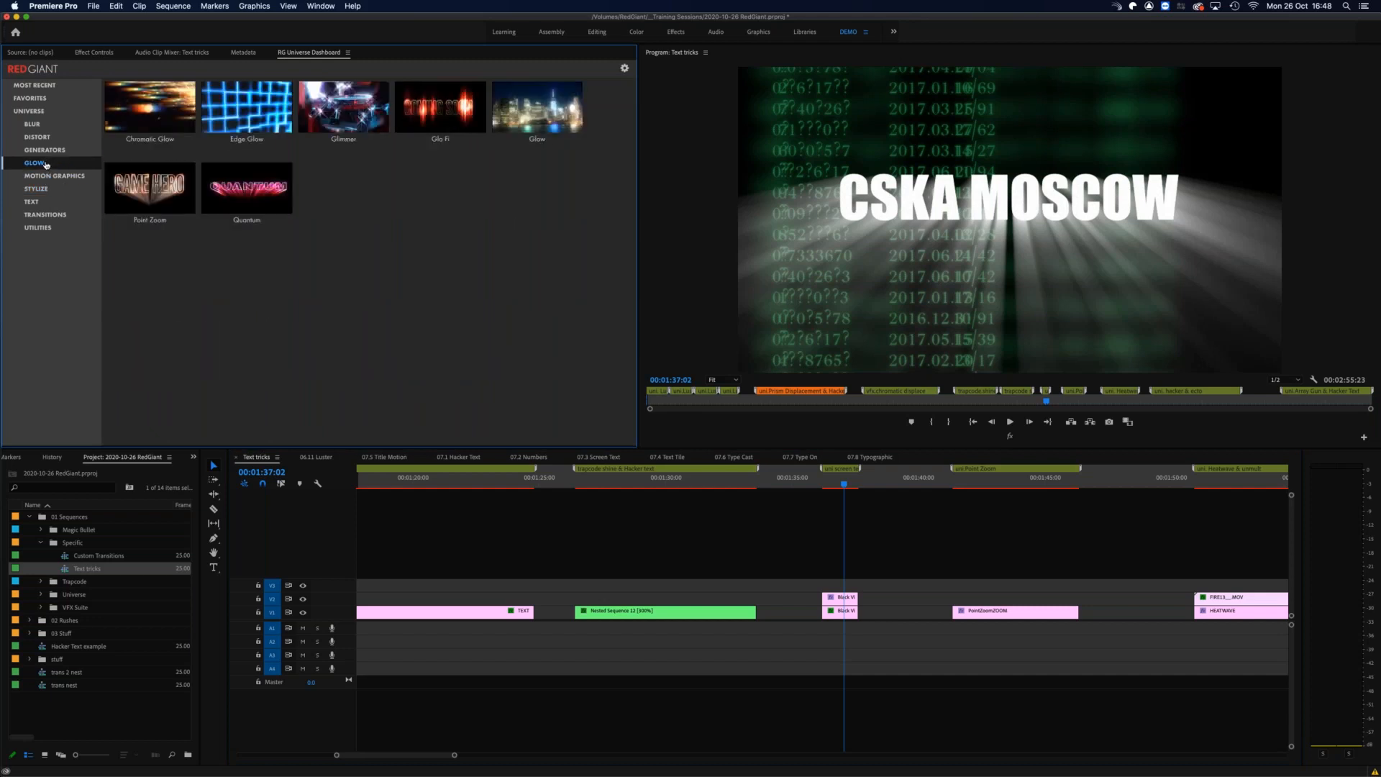
pyautogui.moveTo(141, 204)
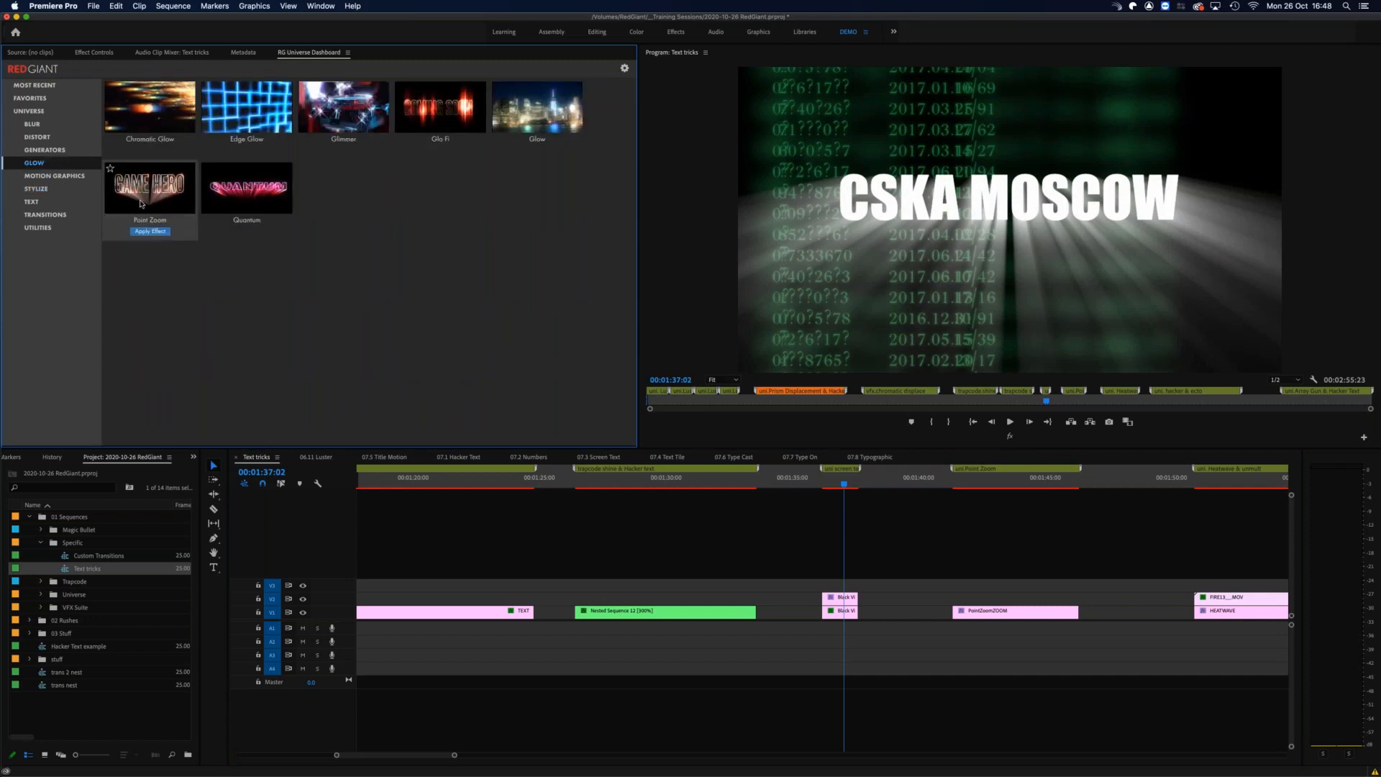
# Step: Scrub the Point Zoom section to 00:01:43:18 to review the light rays behind the title
pyautogui.click(964, 481)
pyautogui.moveTo(962, 483); pyautogui.dragTo(1011, 468)
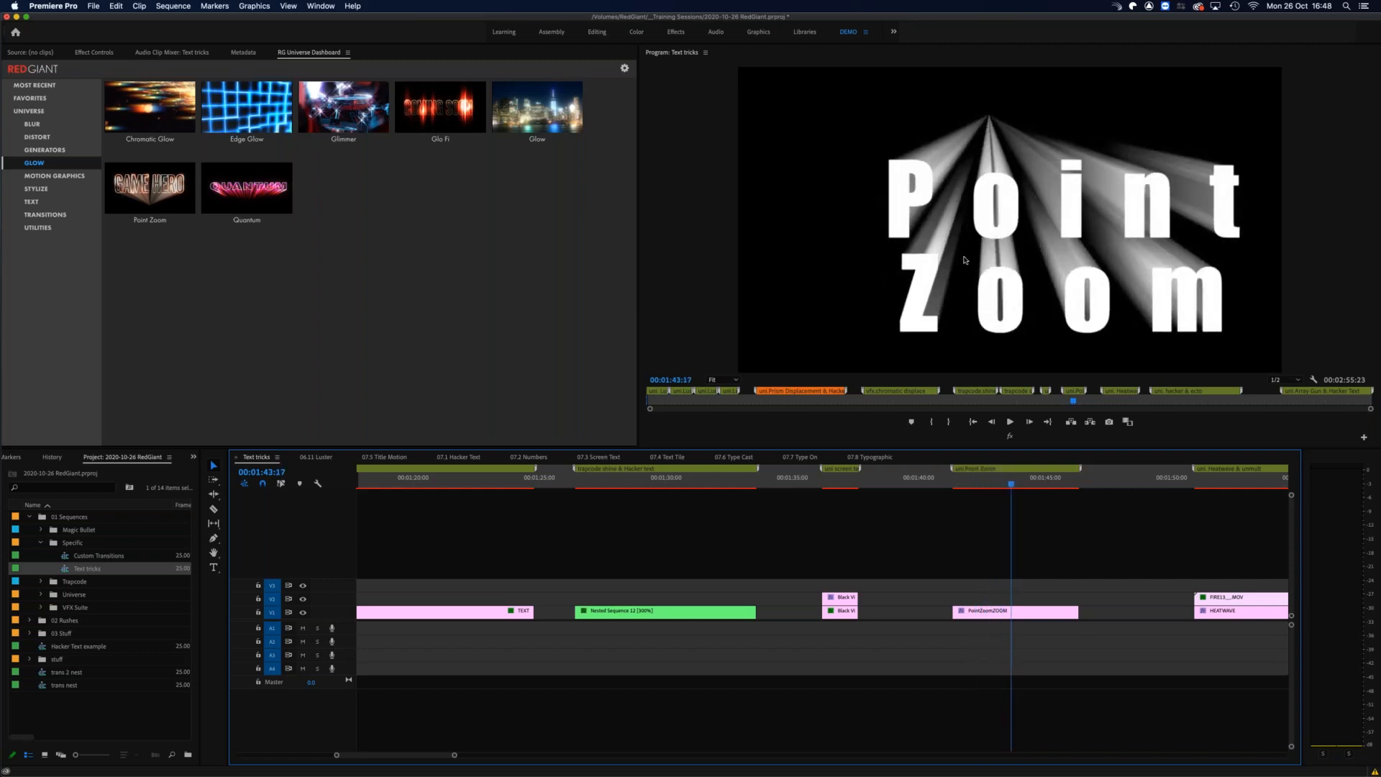
pyautogui.moveTo(1000, 482)
pyautogui.mouseDown()
pyautogui.moveTo(1039, 482)
pyautogui.moveTo(980, 482)
pyautogui.moveTo(1012, 482)
pyautogui.mouseUp()
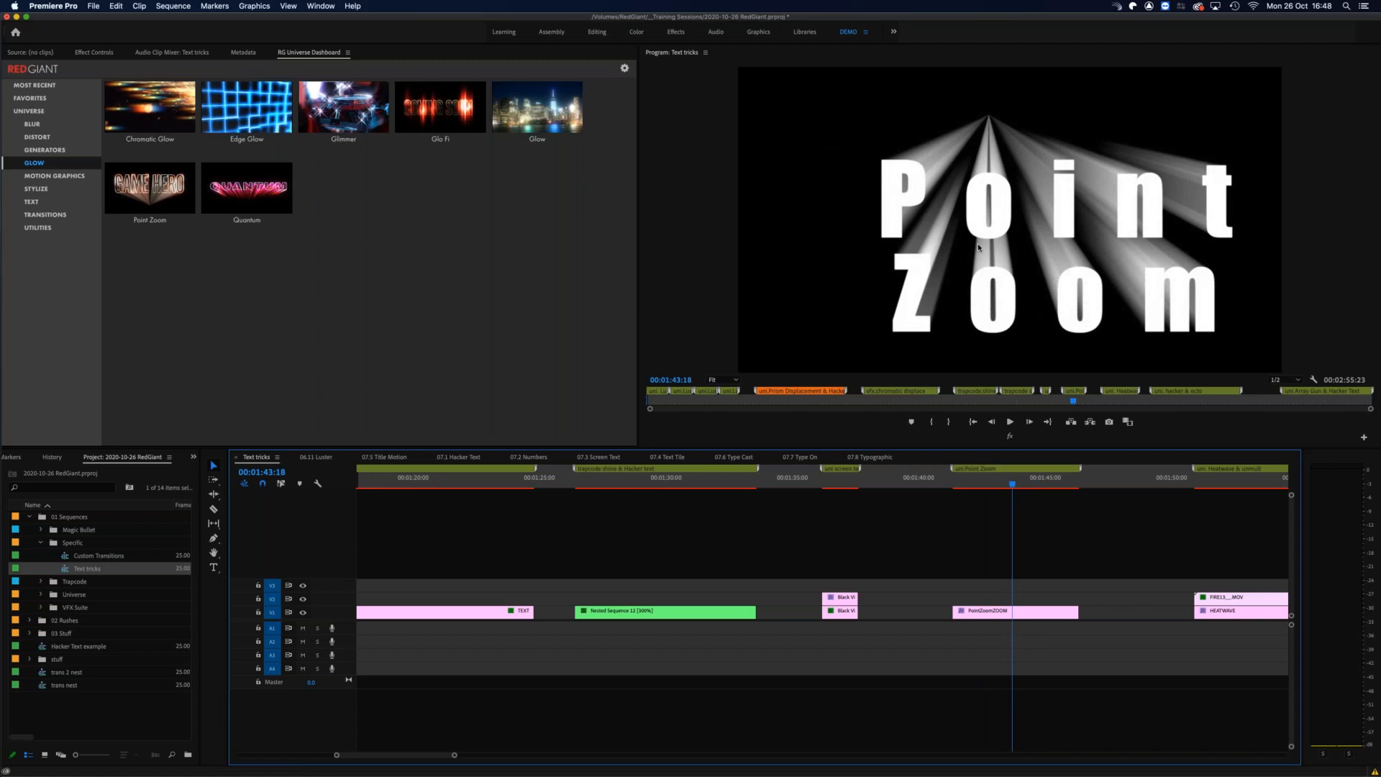
# Step: Scrub the HEATWAVE section with video track V2 hidden and again with it shown, ending at 00:01:54:13
pyautogui.press('-')
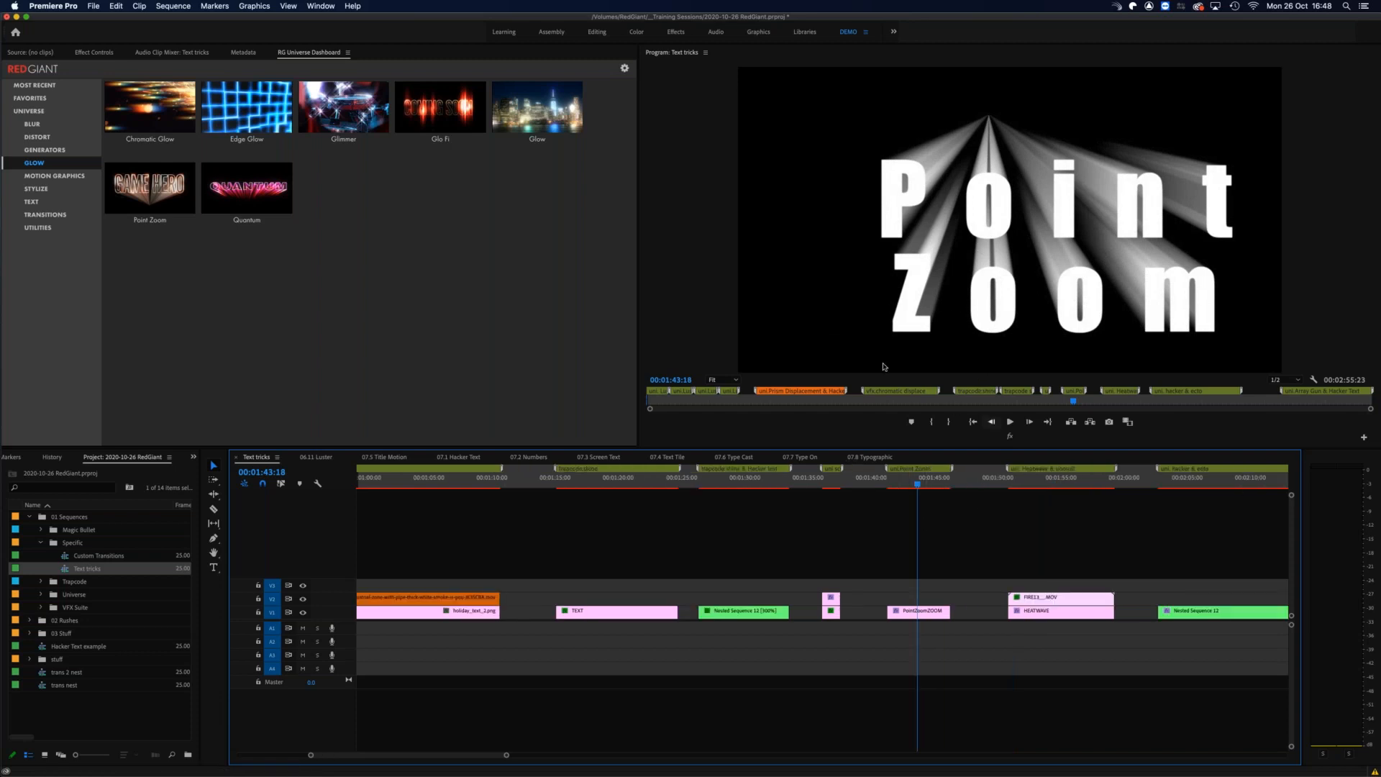
pyautogui.press('-')
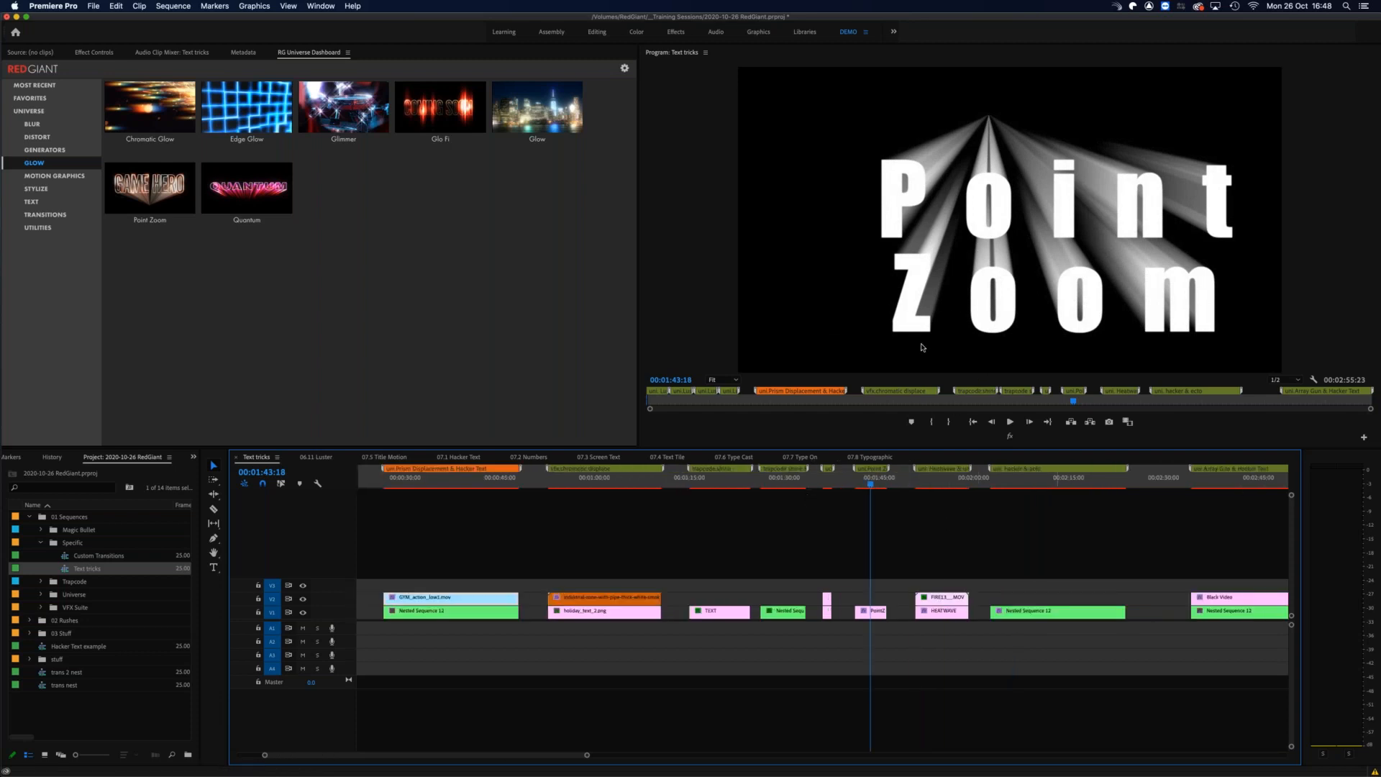
pyautogui.press('=')
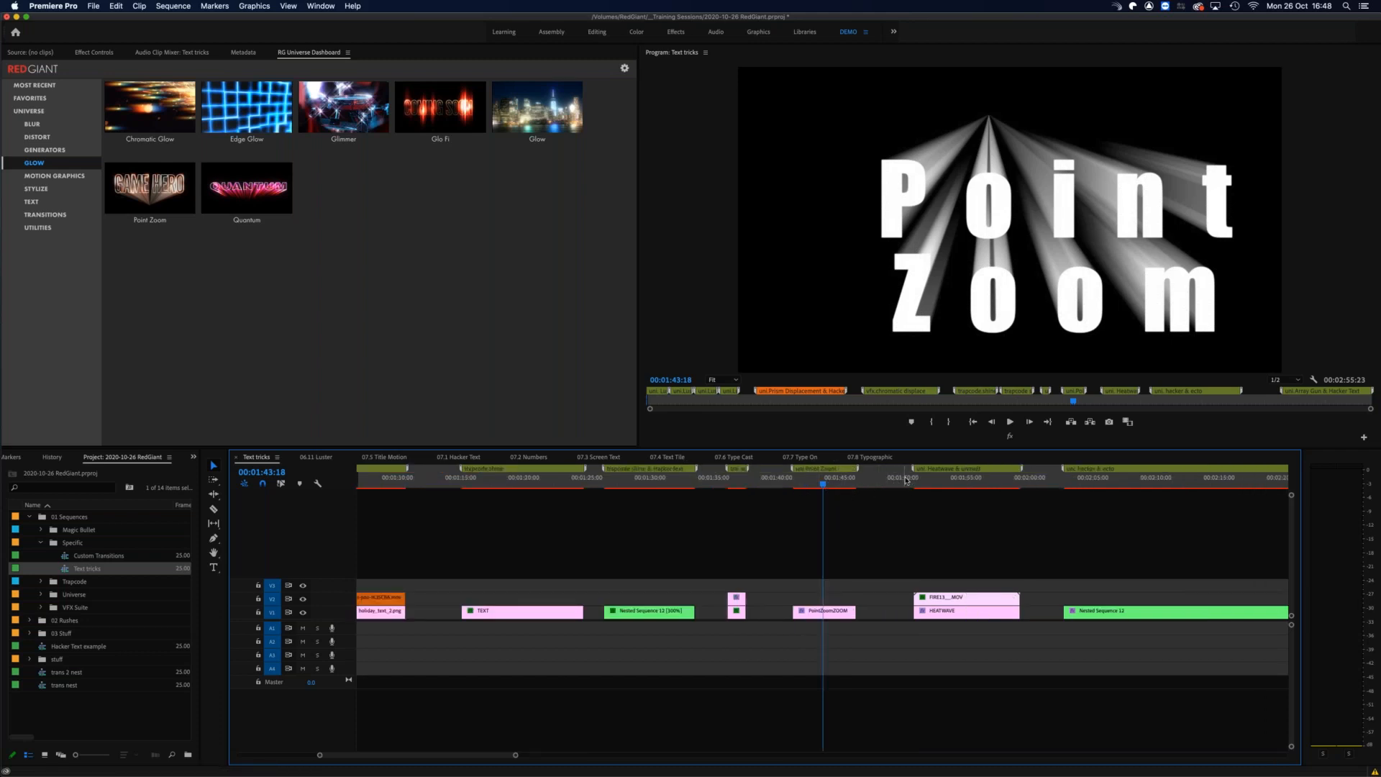
pyautogui.click(302, 600)
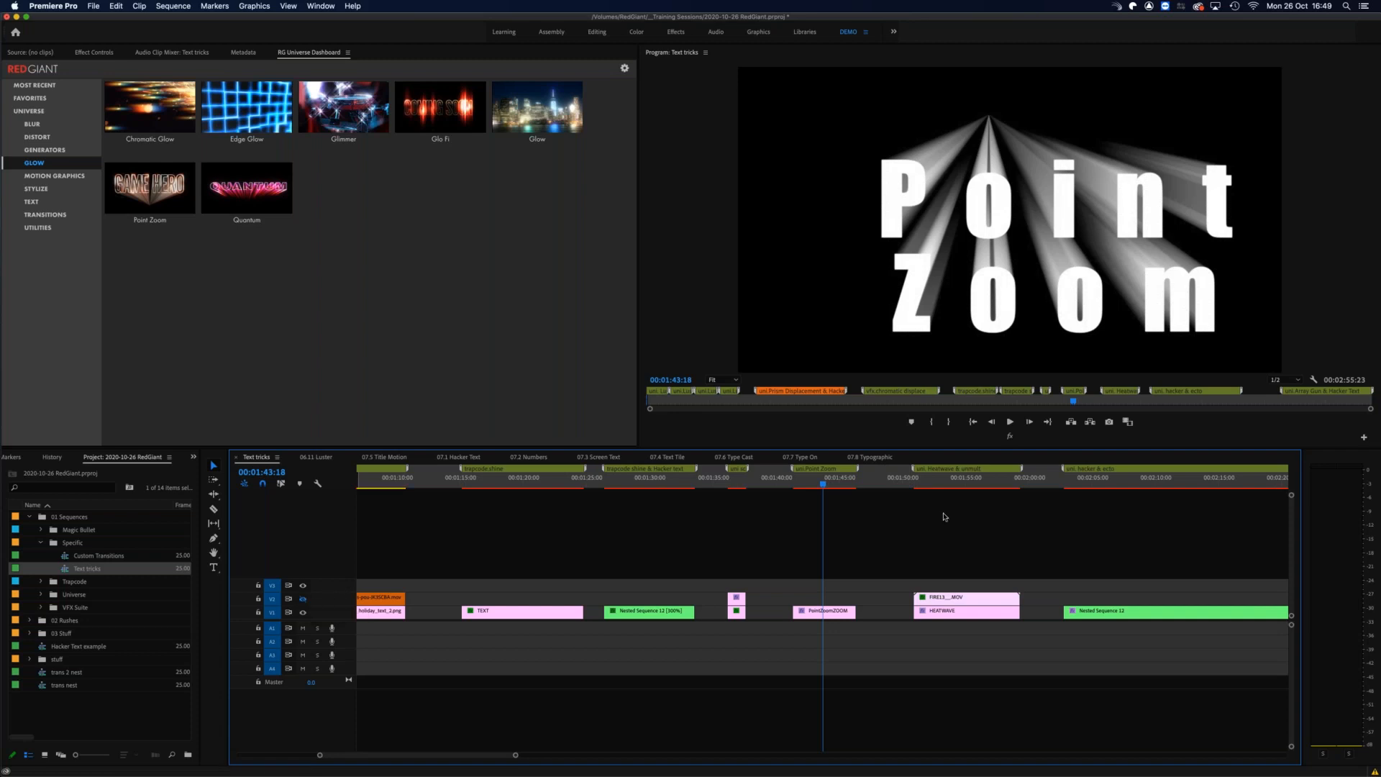
pyautogui.click(923, 481)
pyautogui.moveTo(928, 481); pyautogui.dragTo(963, 480)
pyautogui.click(303, 600)
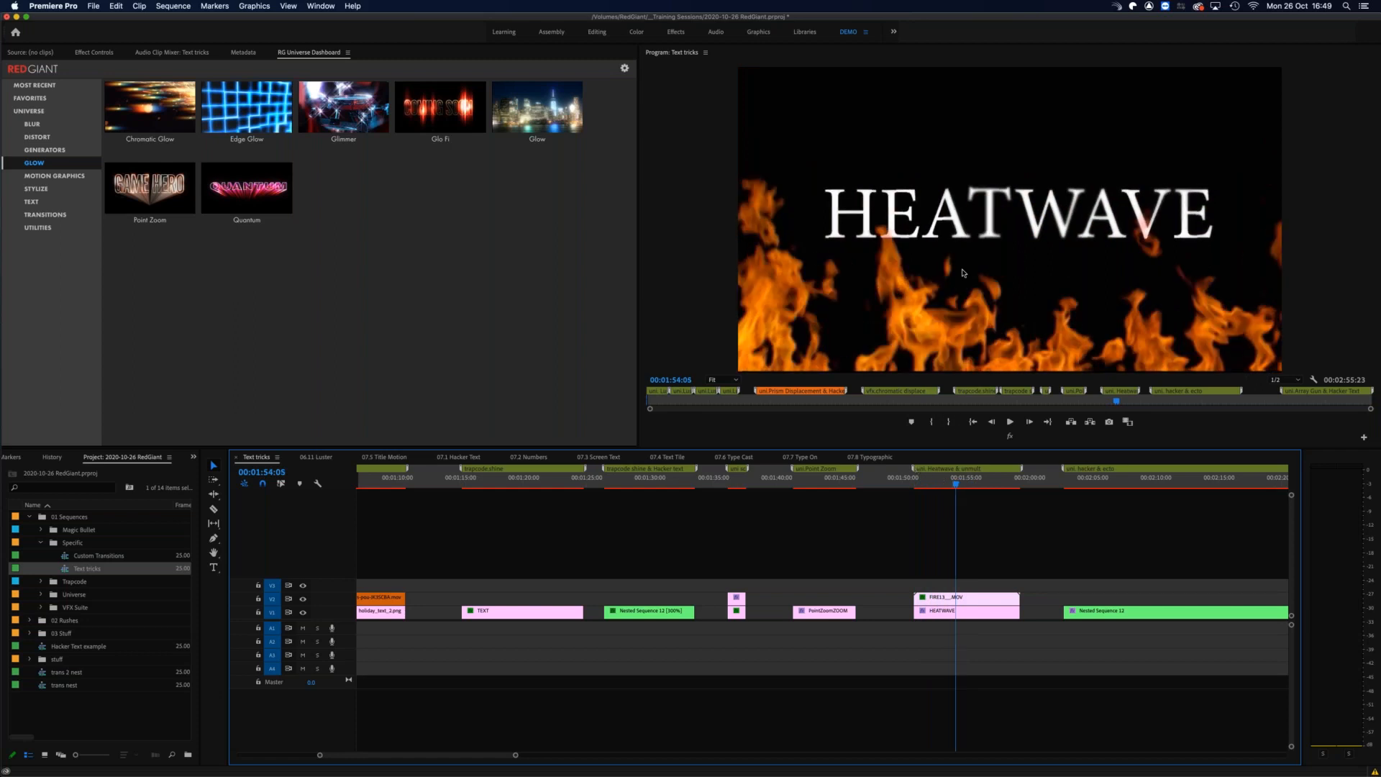
pyautogui.moveTo(924, 485); pyautogui.dragTo(959, 481)
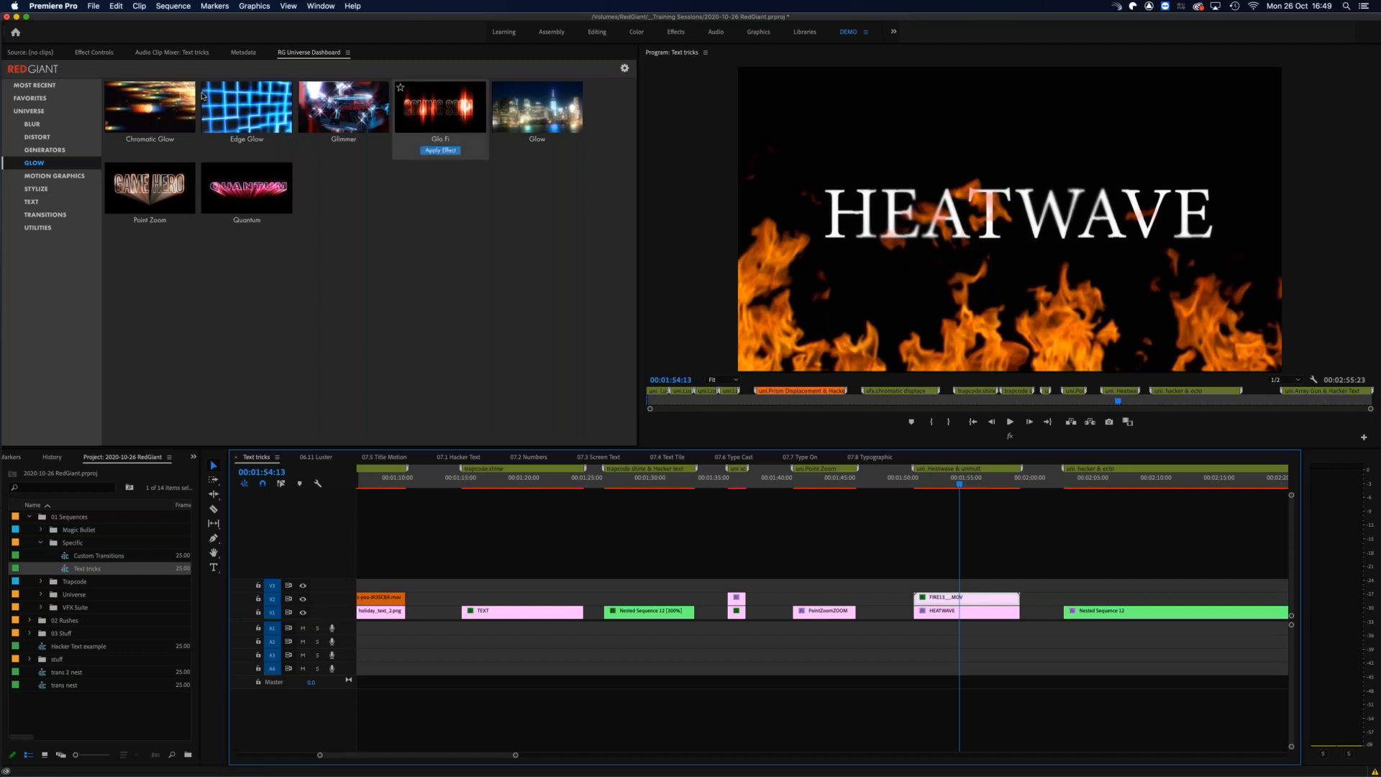
# Step: Switch the uni.Unmult effect on the fire clip off and back on to compare the overlay over HEATWAVE
pyautogui.click(101, 52)
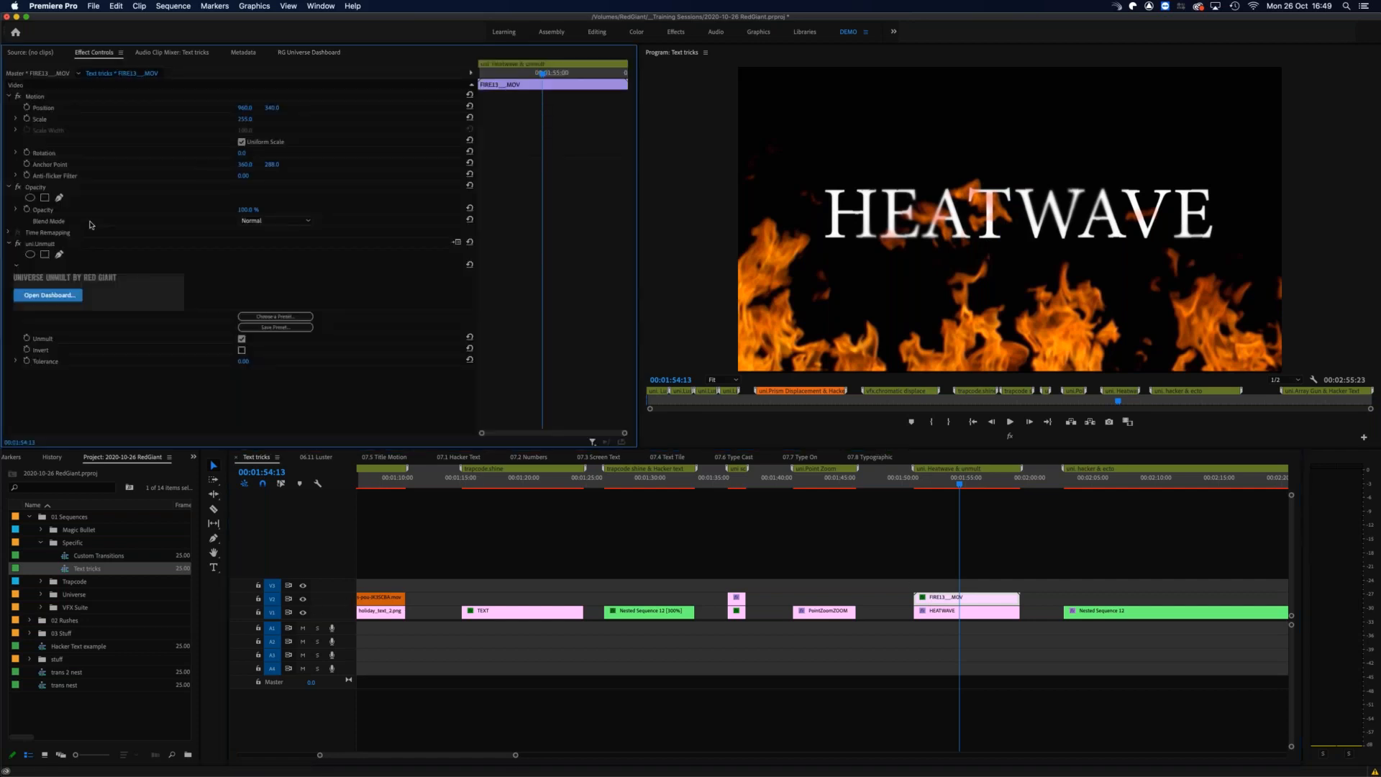
pyautogui.click(17, 244)
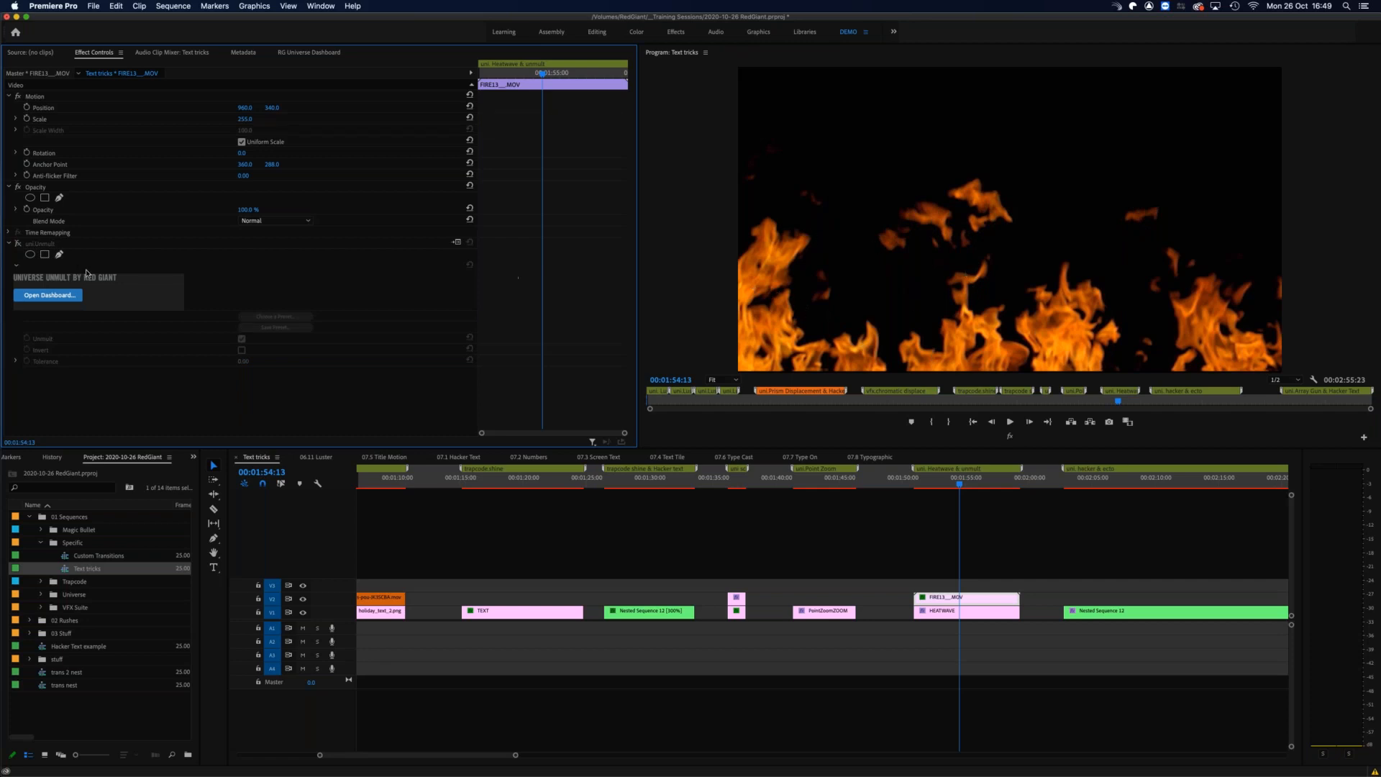
pyautogui.click(12, 244)
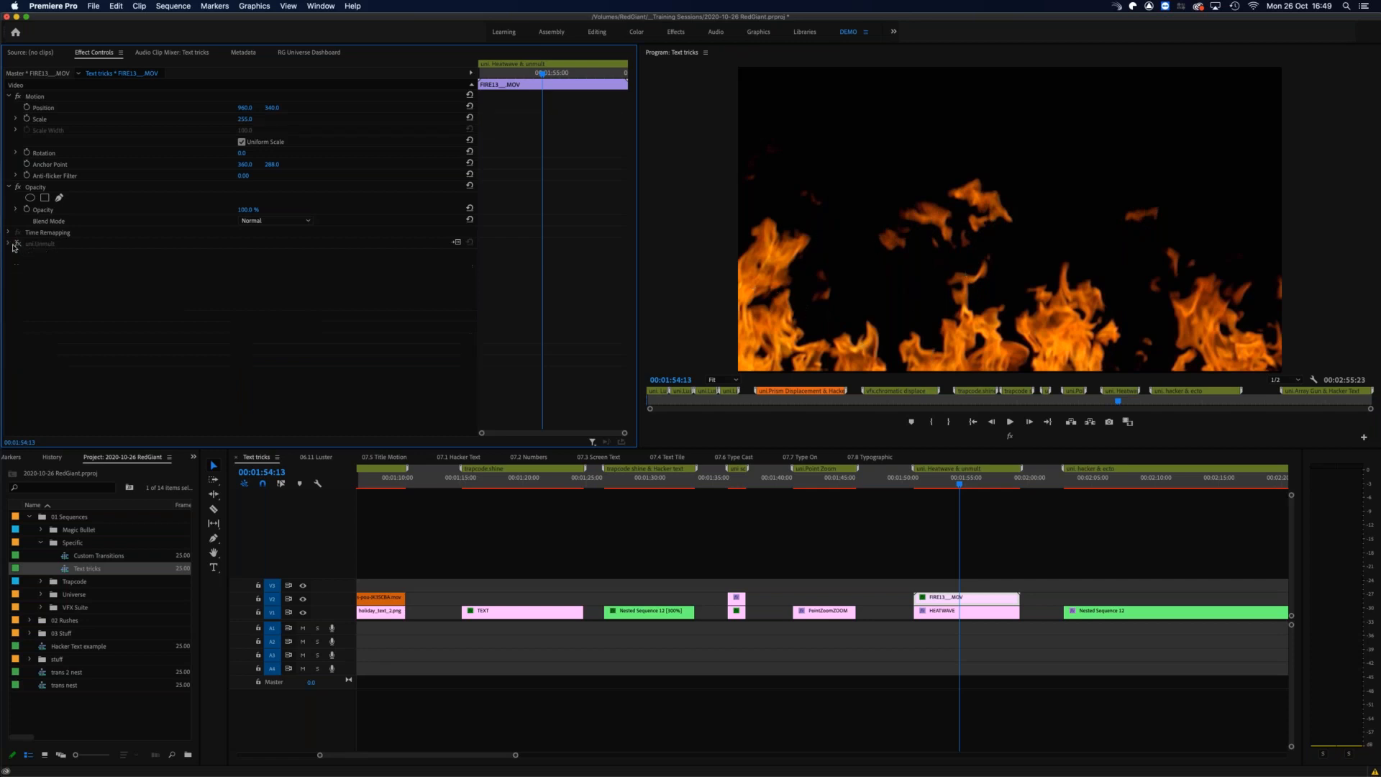
pyautogui.click(18, 244)
pyautogui.click(8, 243)
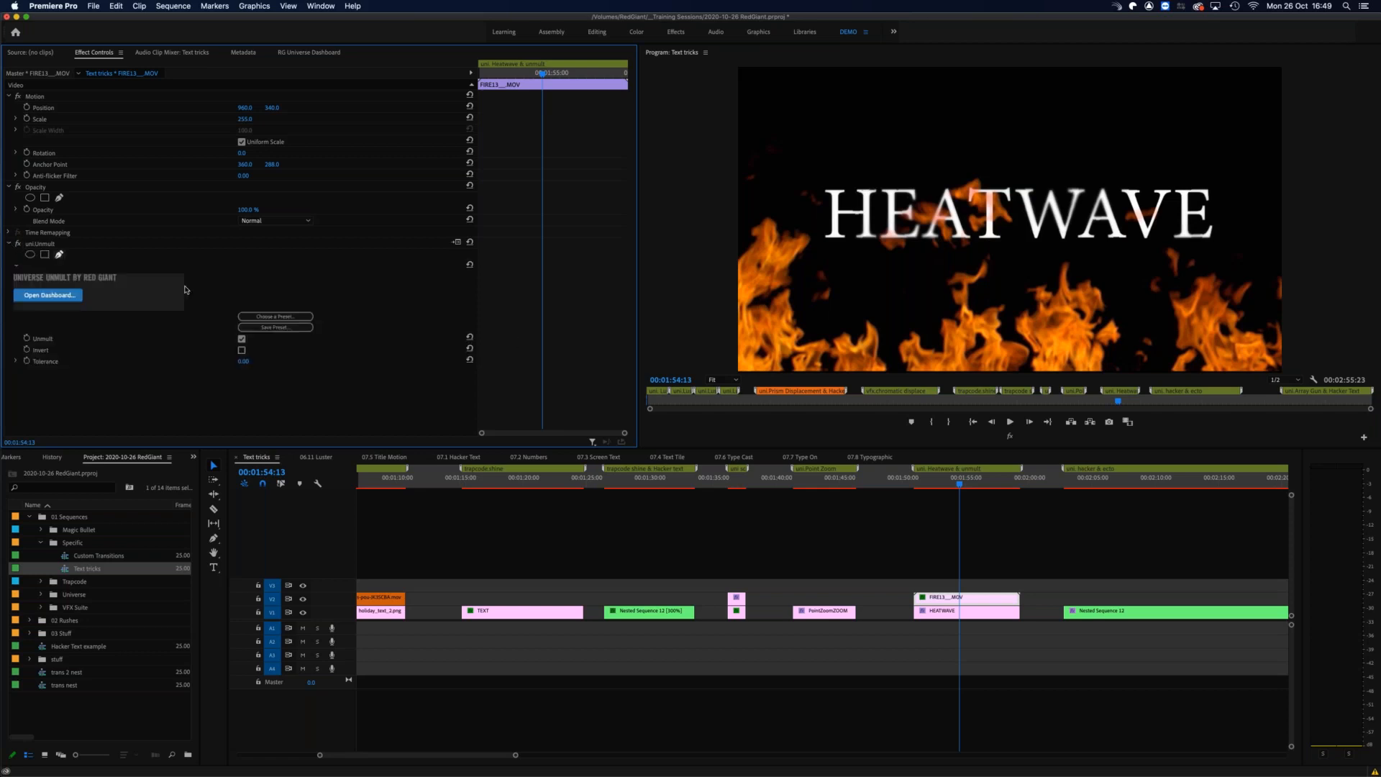
# Step: View the Unmult presets, return to the effects list and scrub the HEATWAVE section to 00:01:56:08
pyautogui.click(275, 317)
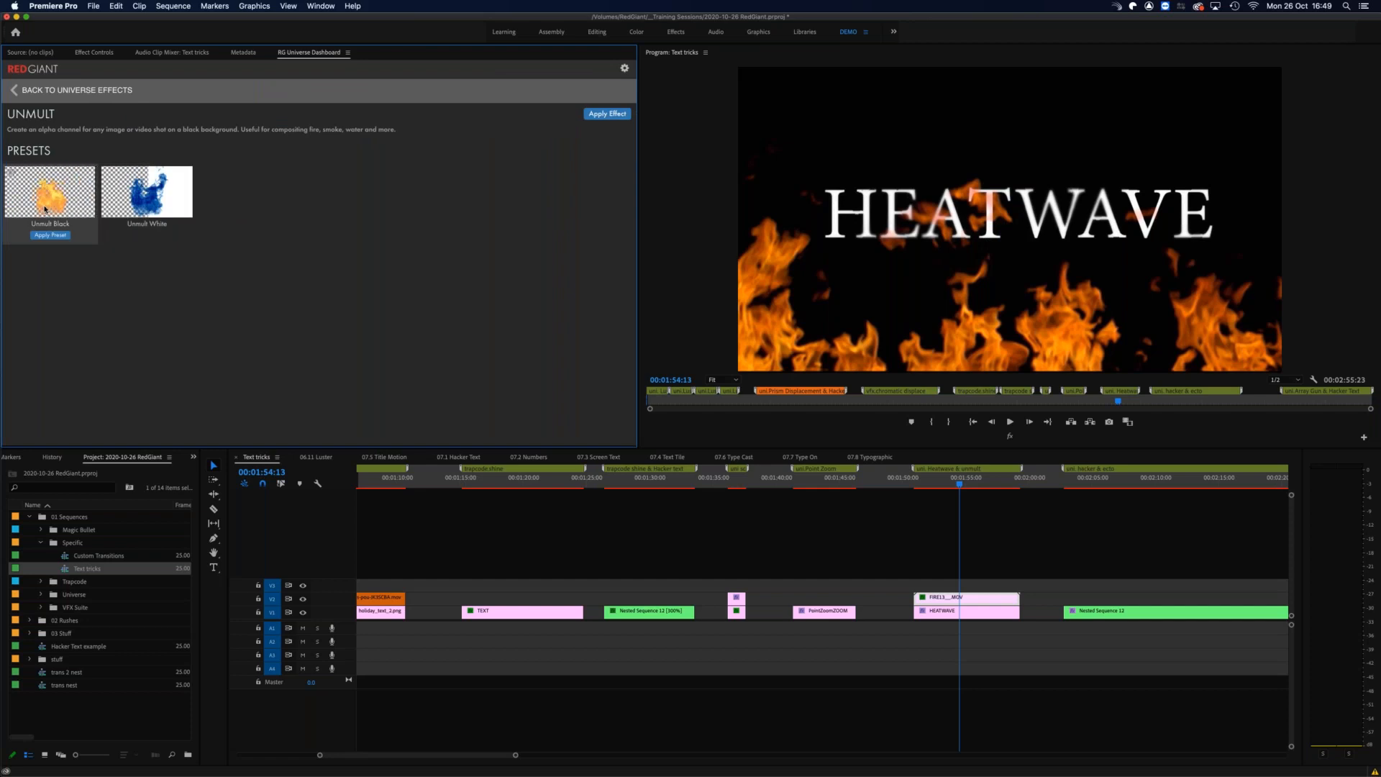
pyautogui.click(17, 91)
pyautogui.click(940, 482)
pyautogui.moveTo(936, 483); pyautogui.dragTo(983, 483)
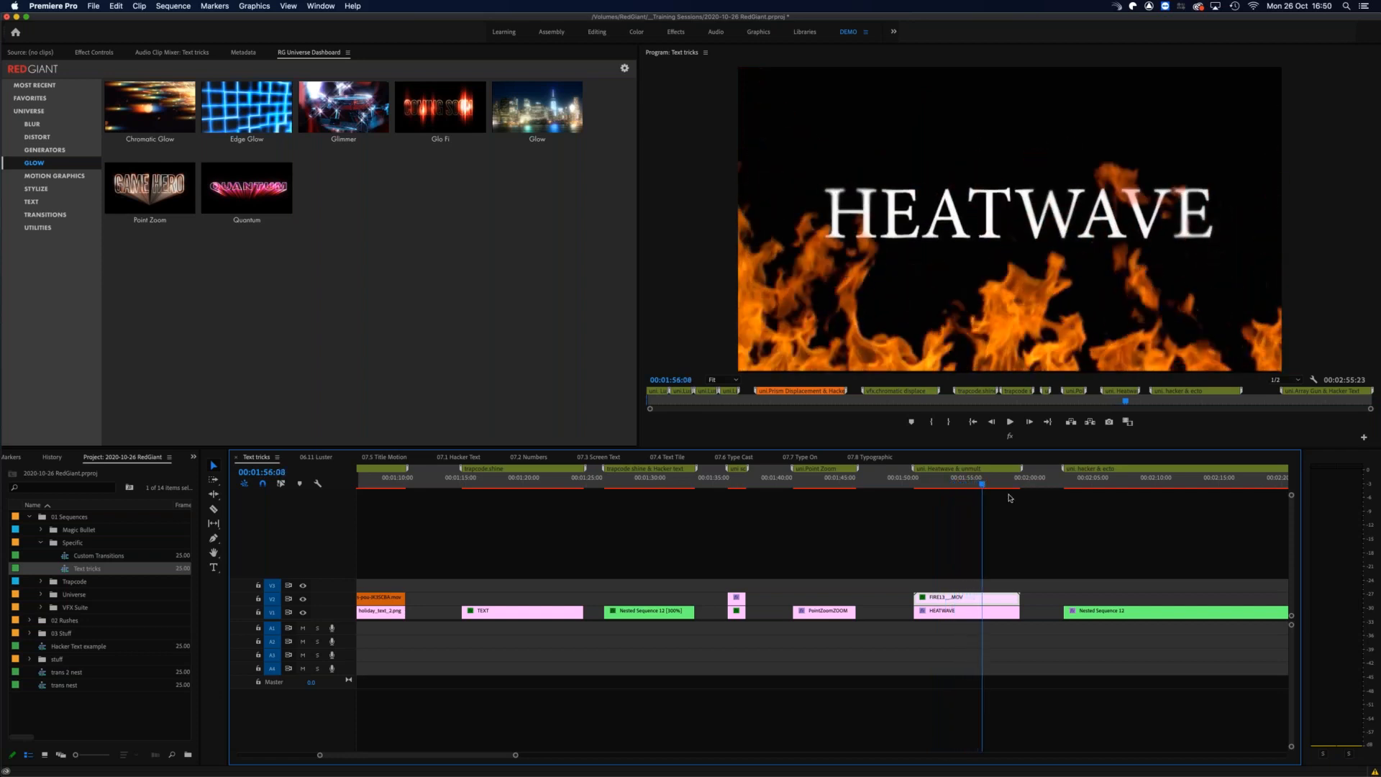
# Step: Move the playhead to 00:01:59:20 and browse the Glow, Generators, Motion Graphics and Stylize effects to locate Ecto
pyautogui.press('-')
pyautogui.press('-')
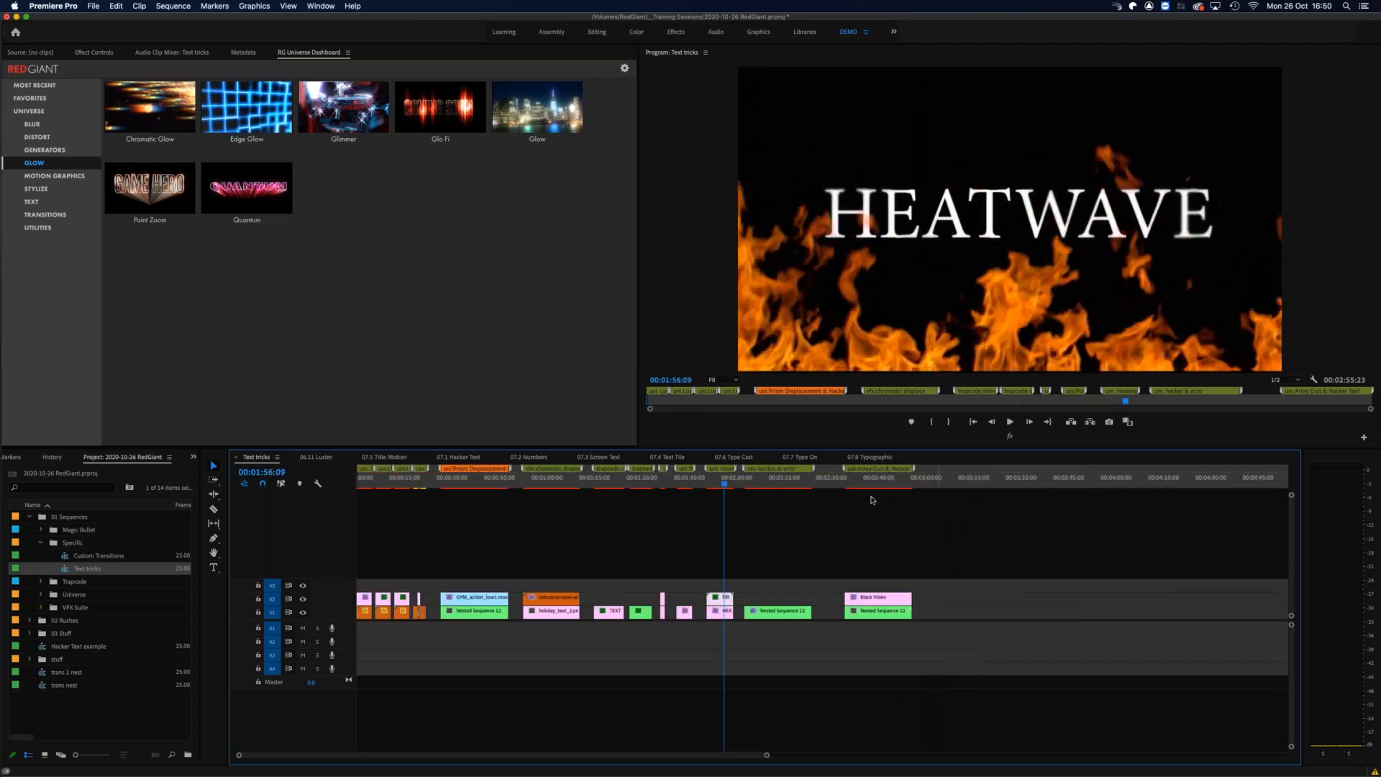
pyautogui.click(733, 481)
pyautogui.press('=')
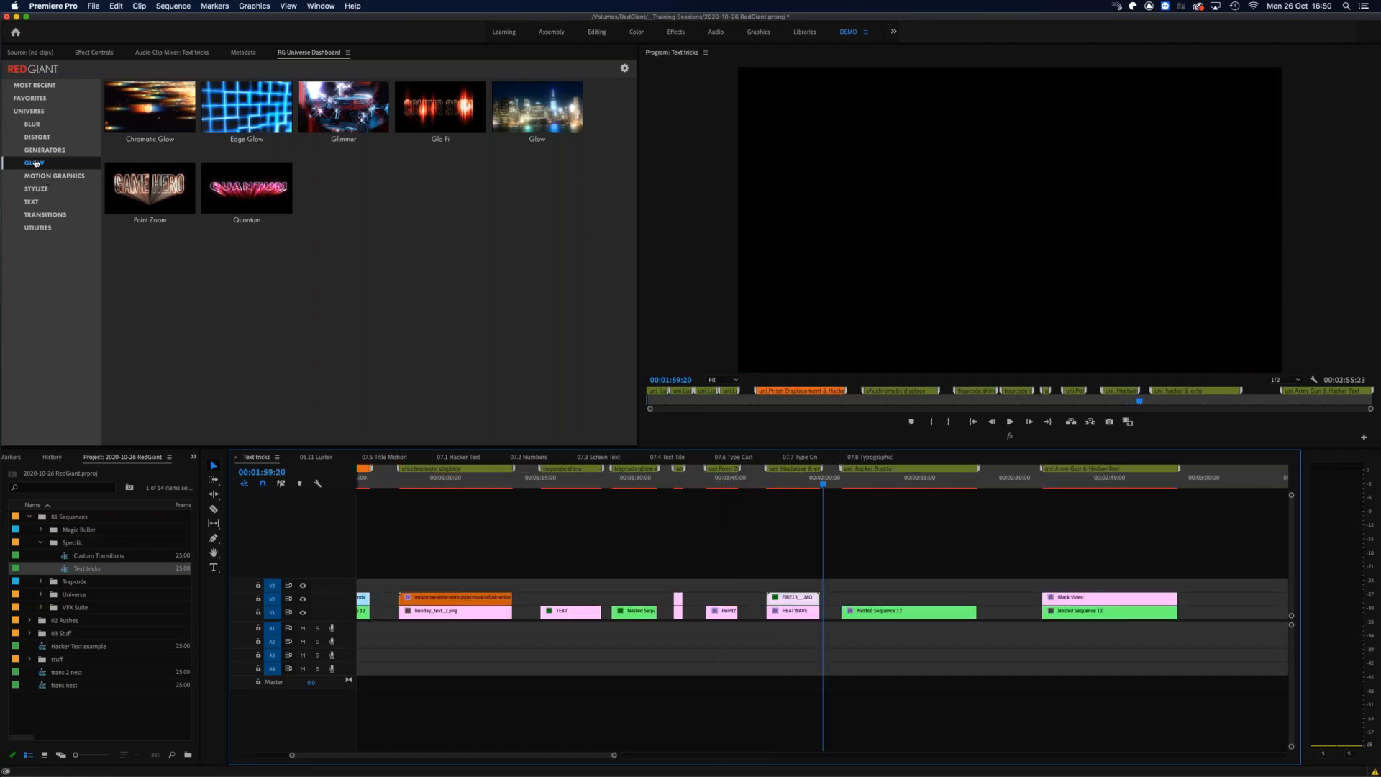
pyautogui.click(31, 164)
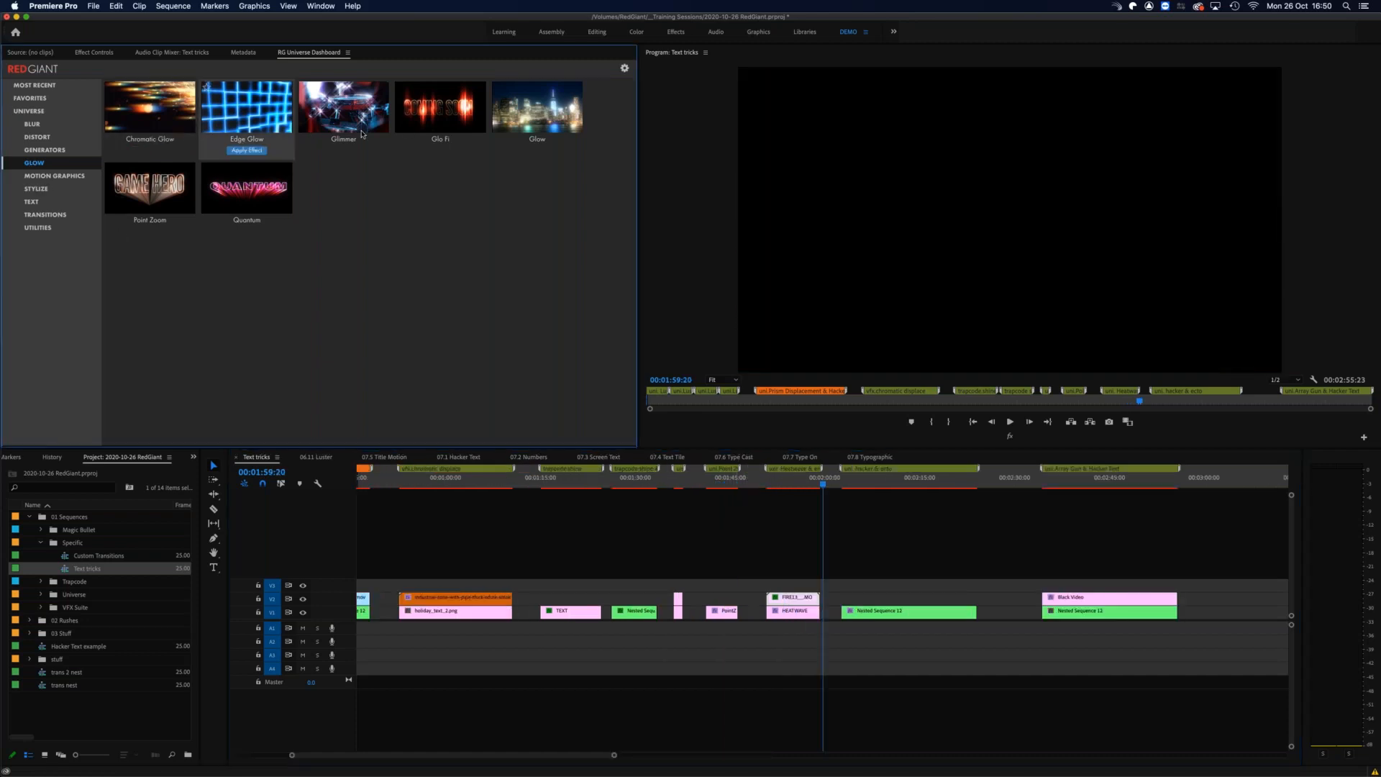
pyautogui.moveTo(468, 141)
pyautogui.click(62, 151)
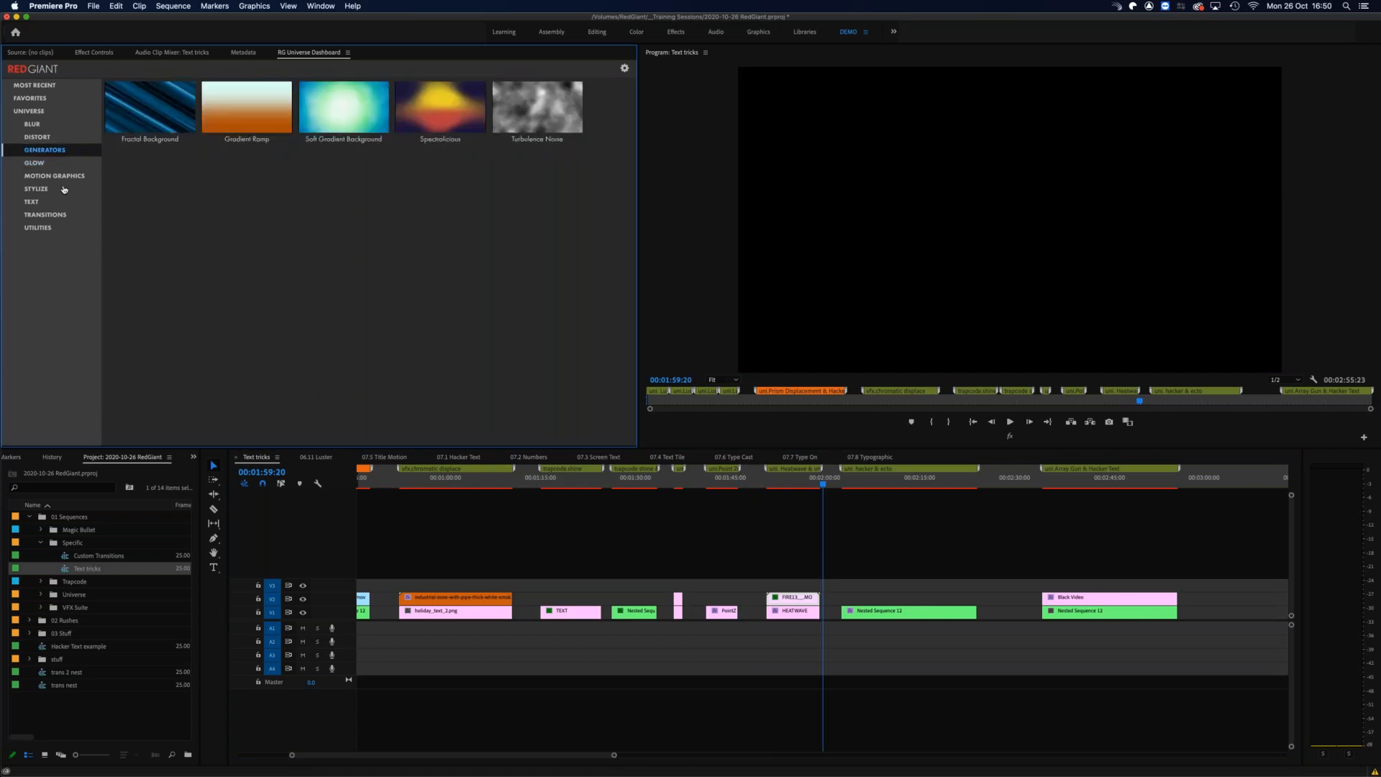
pyautogui.click(52, 177)
pyautogui.click(40, 189)
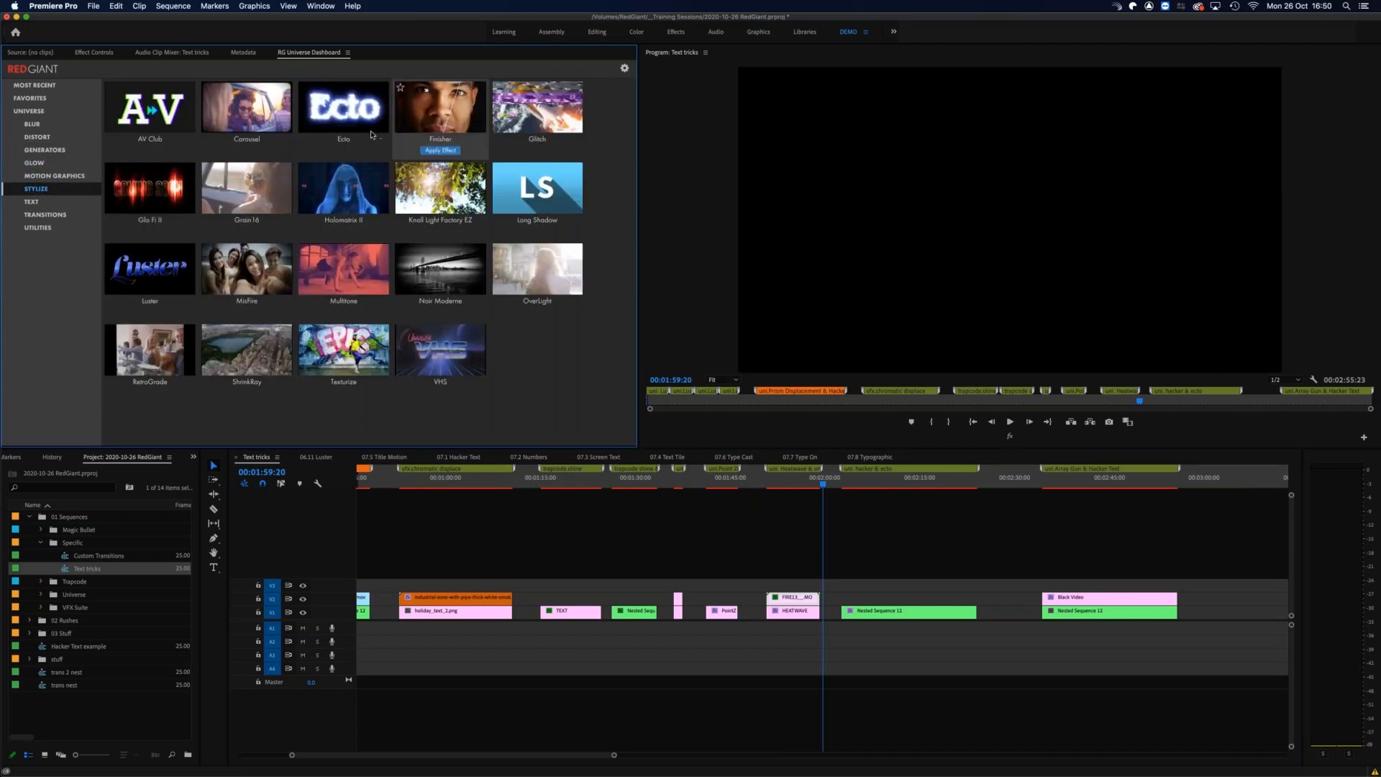
pyautogui.moveTo(344, 137)
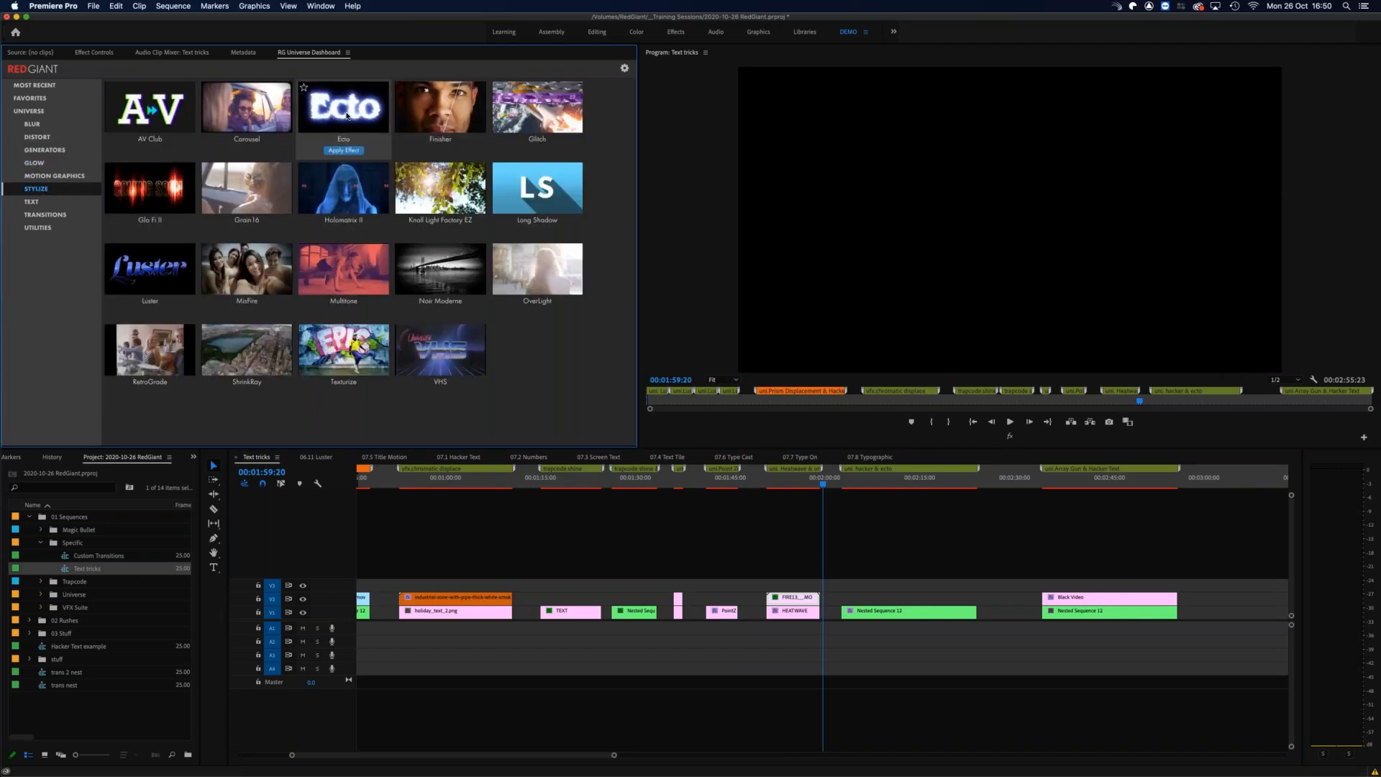
# Step: Scrub the Hacker & Ecto section to 00:02:21:21 to review the glowing text transition
pyautogui.click(844, 484)
pyautogui.moveTo(844, 484); pyautogui.dragTo(949, 483)
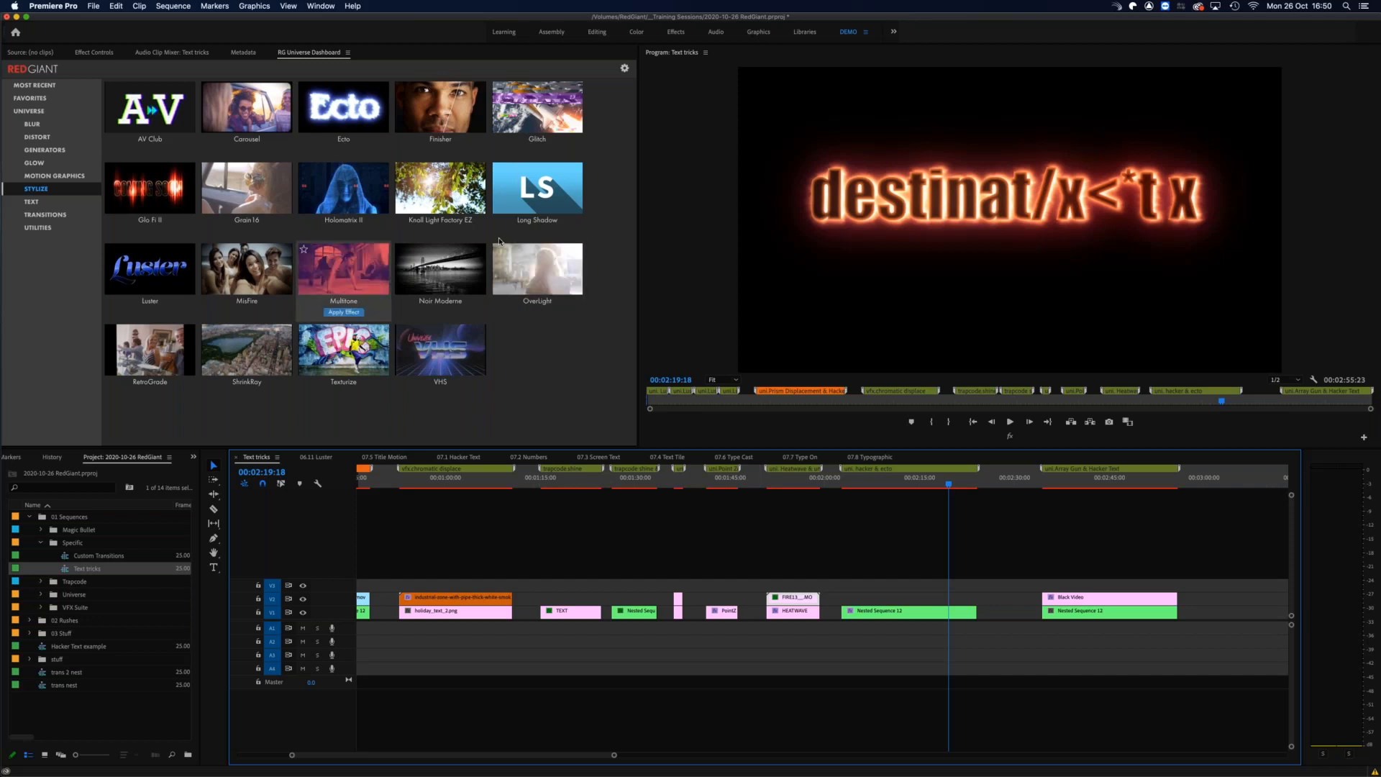
pyautogui.moveTo(525, 185)
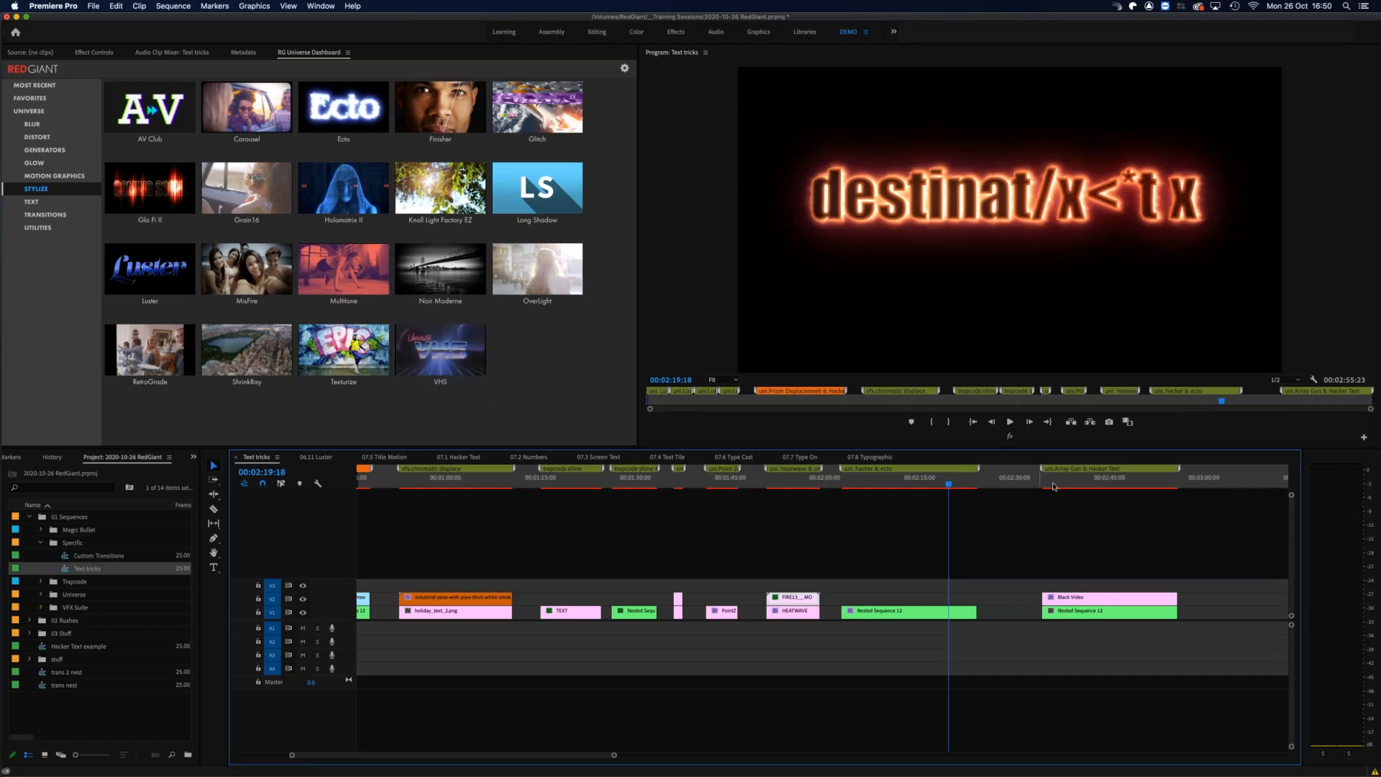
pyautogui.moveTo(936, 486); pyautogui.dragTo(964, 480)
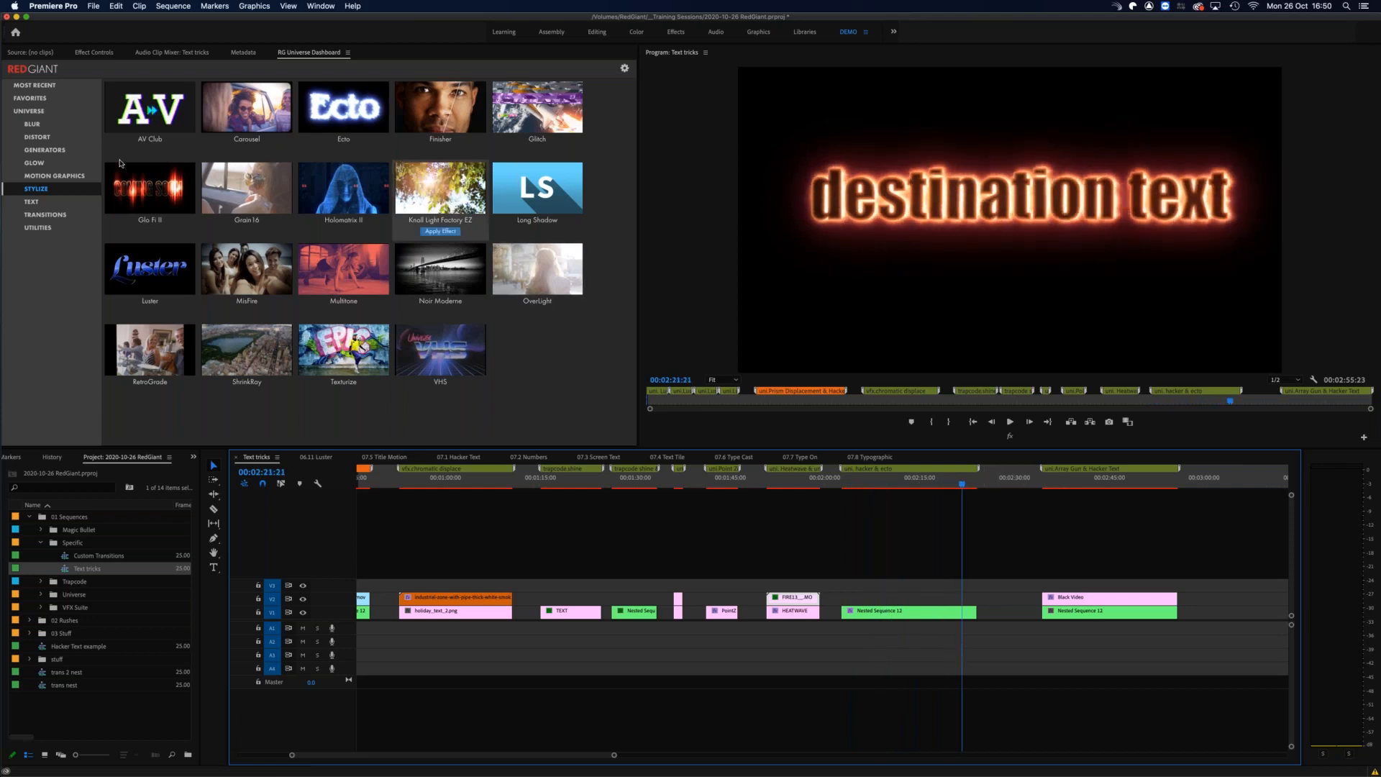
# Step: Open the Array Gun effect from the Motion Graphics category and look through its presets
pyautogui.click(56, 151)
pyautogui.click(44, 164)
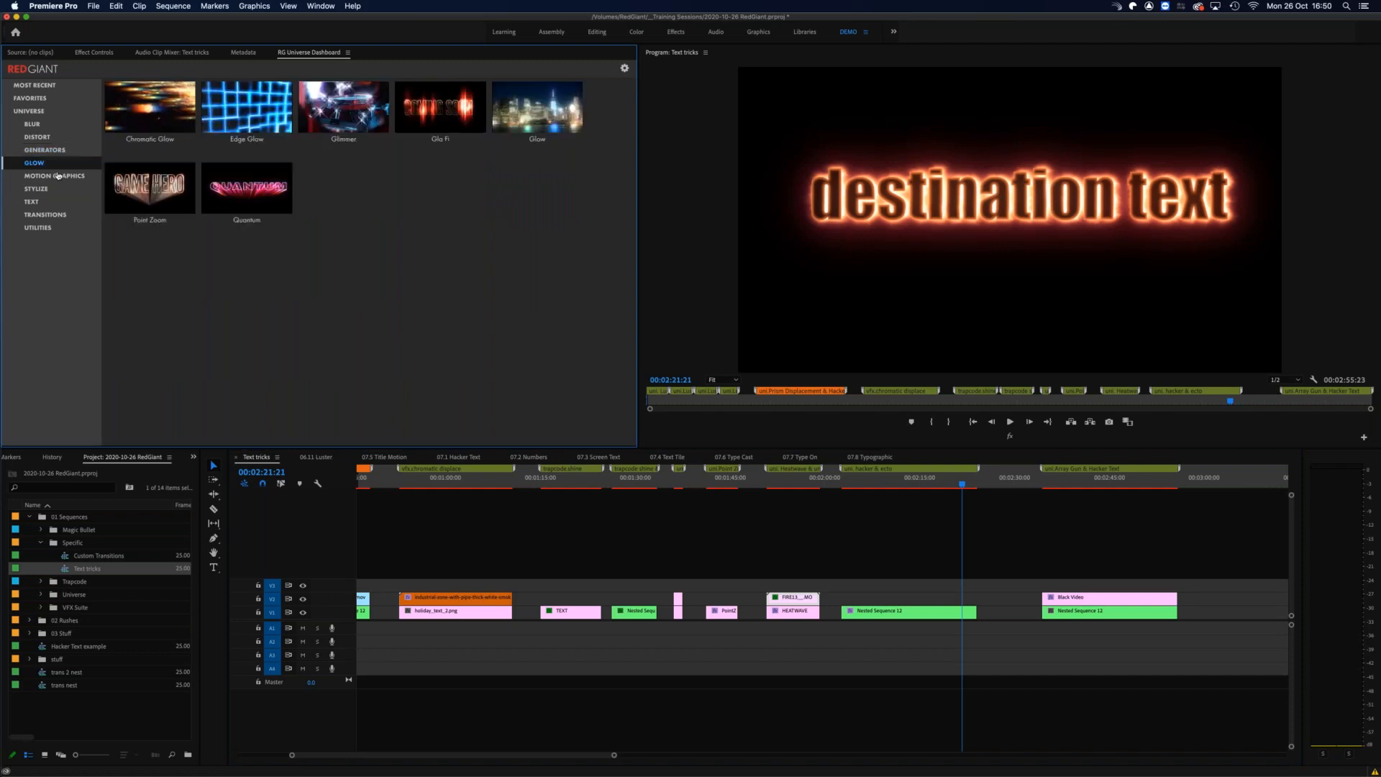
pyautogui.click(44, 176)
pyautogui.moveTo(151, 128)
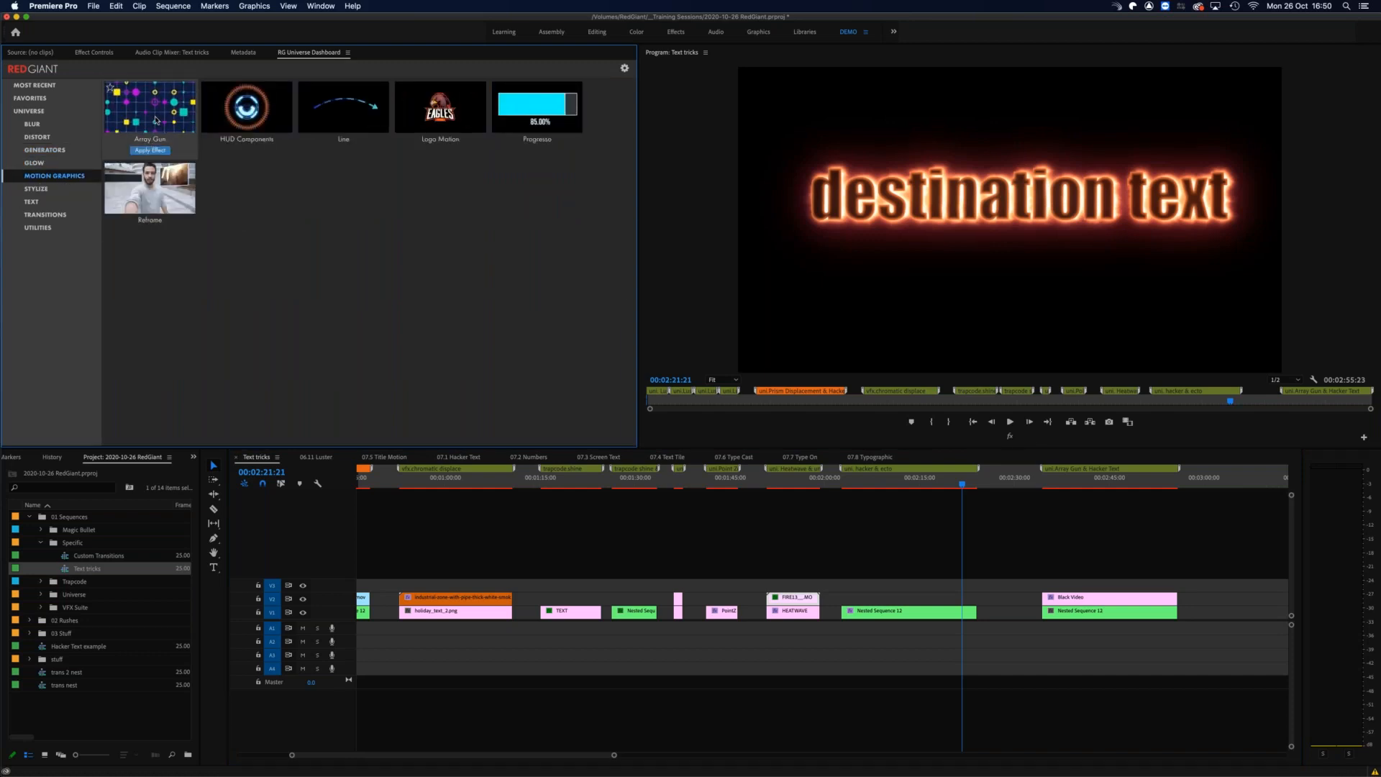
pyautogui.click(157, 117)
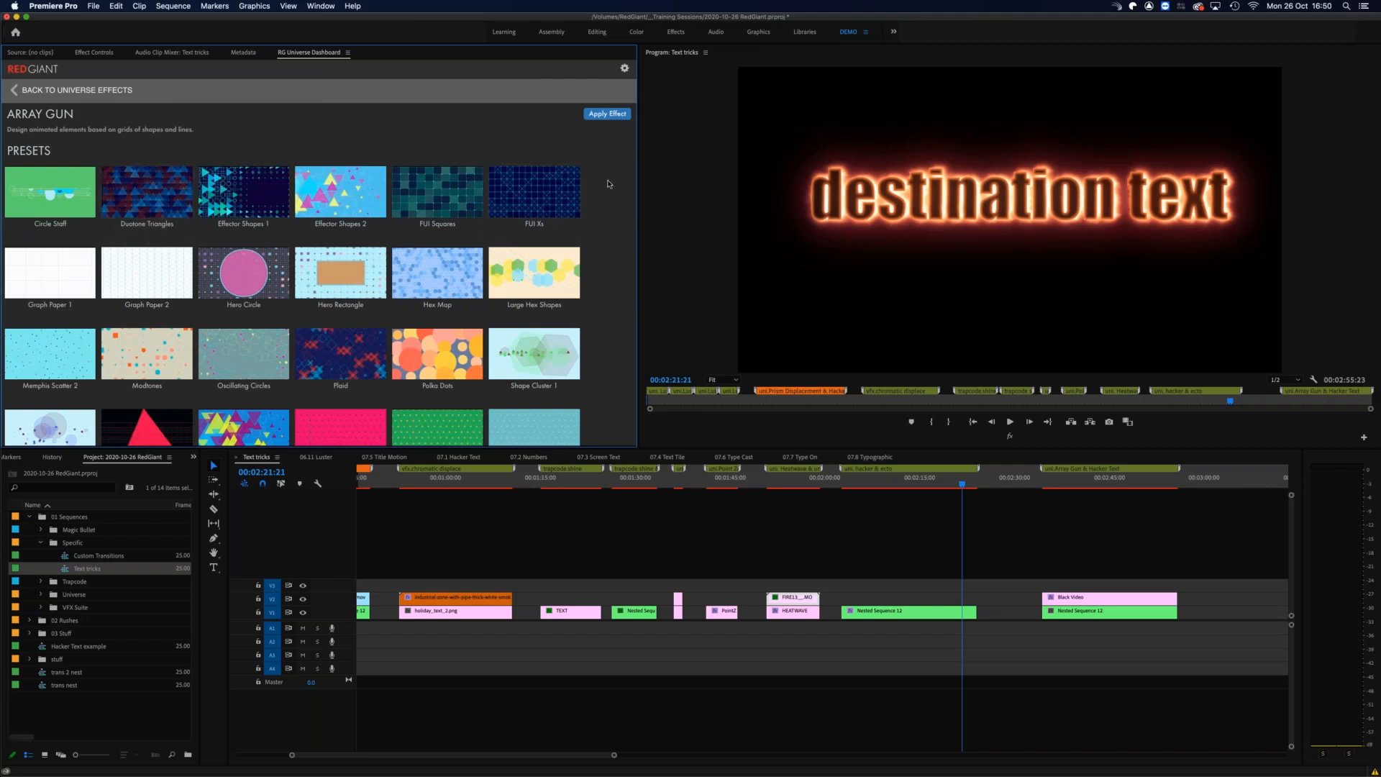
pyautogui.scroll(-2, 603, 256)
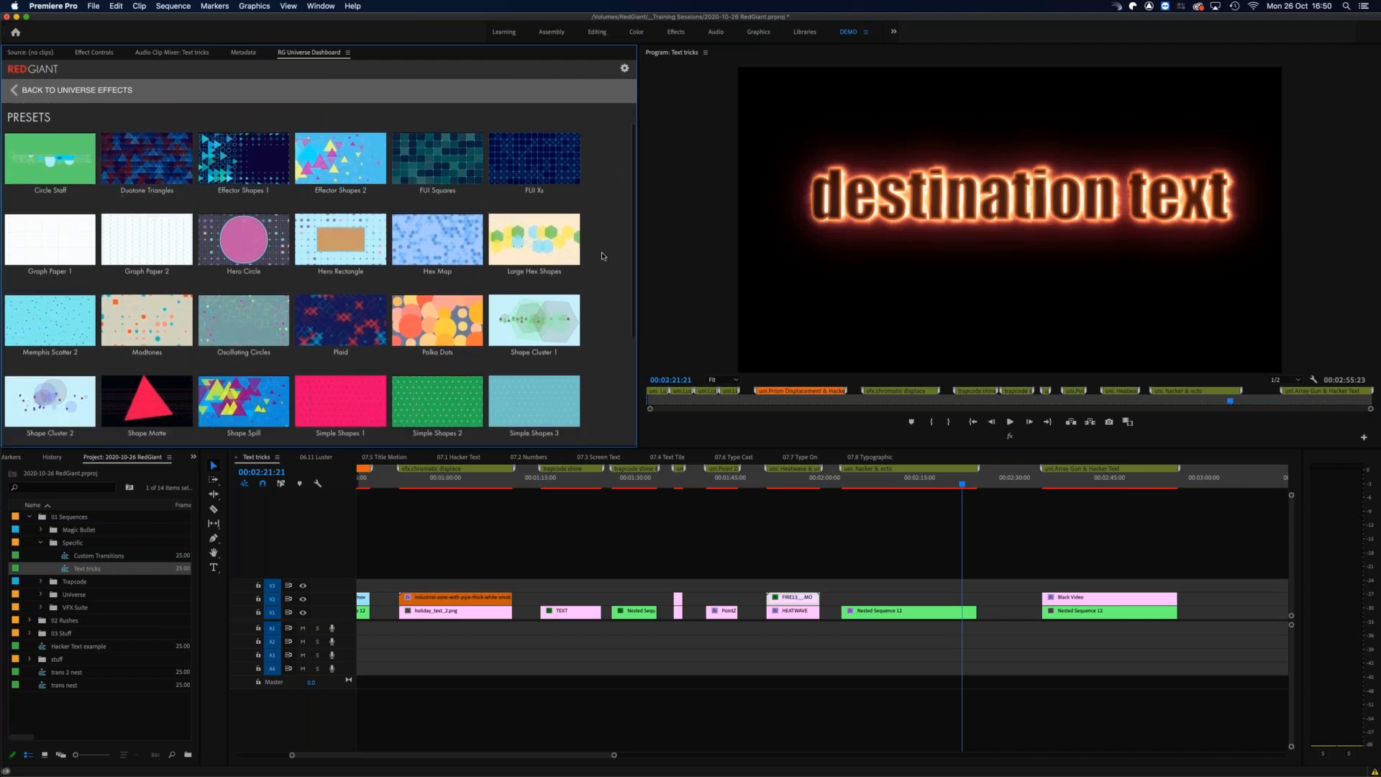
pyautogui.scroll(-4, 597, 302)
pyautogui.scroll(-3, 596, 303)
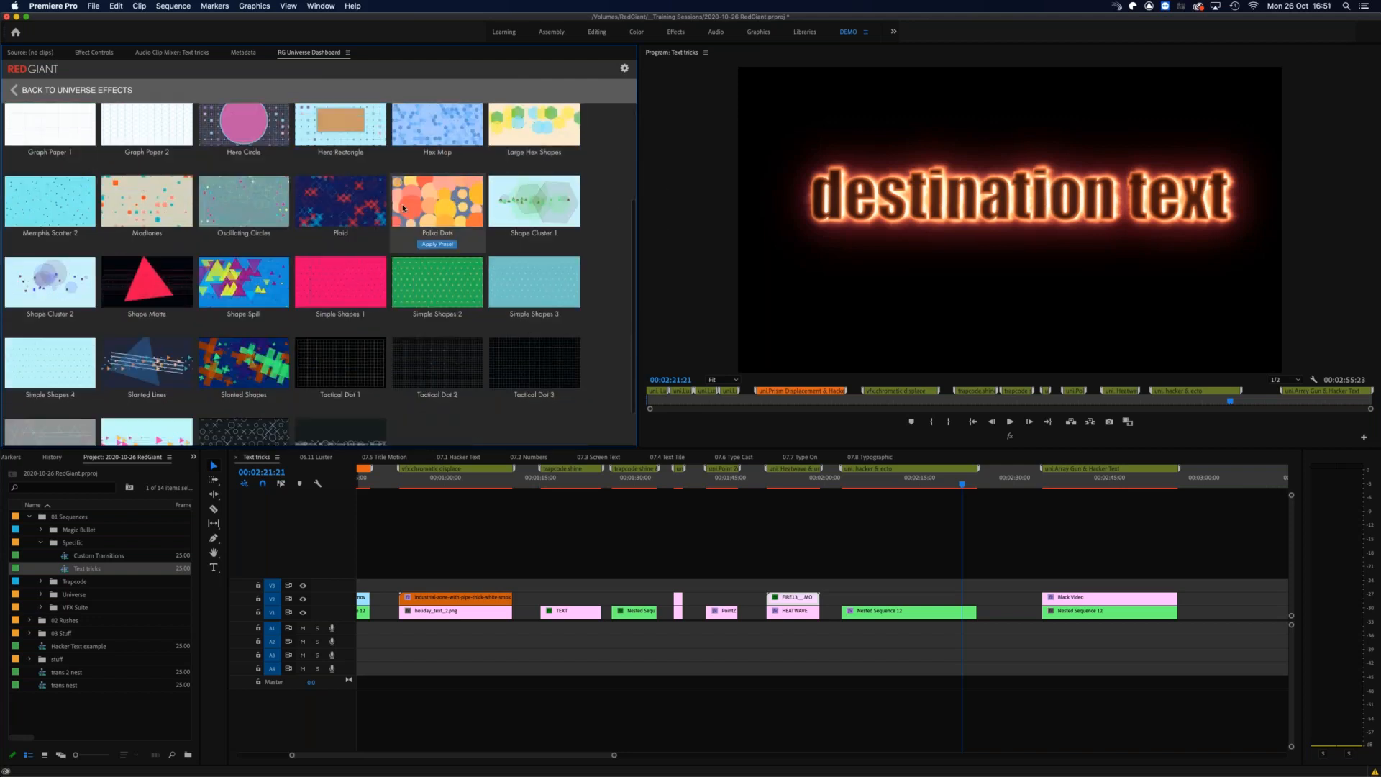
pyautogui.moveTo(305, 198)
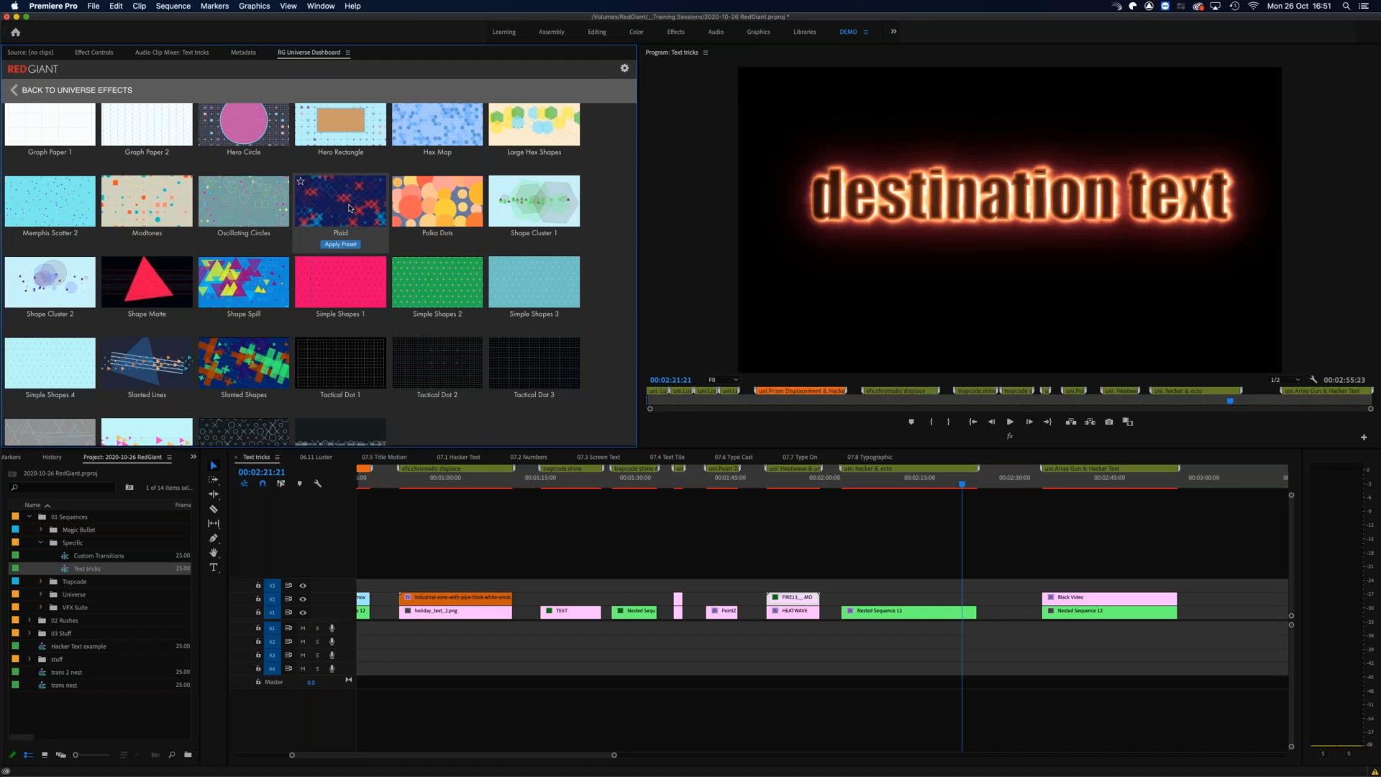
# Step: Play and scrub the start of the Array Gun & Hacker Text section between 00:02:34:21 and 00:02:37:14, ending at 00:02:35:11
pyautogui.click(1041, 482)
pyautogui.click(1044, 483)
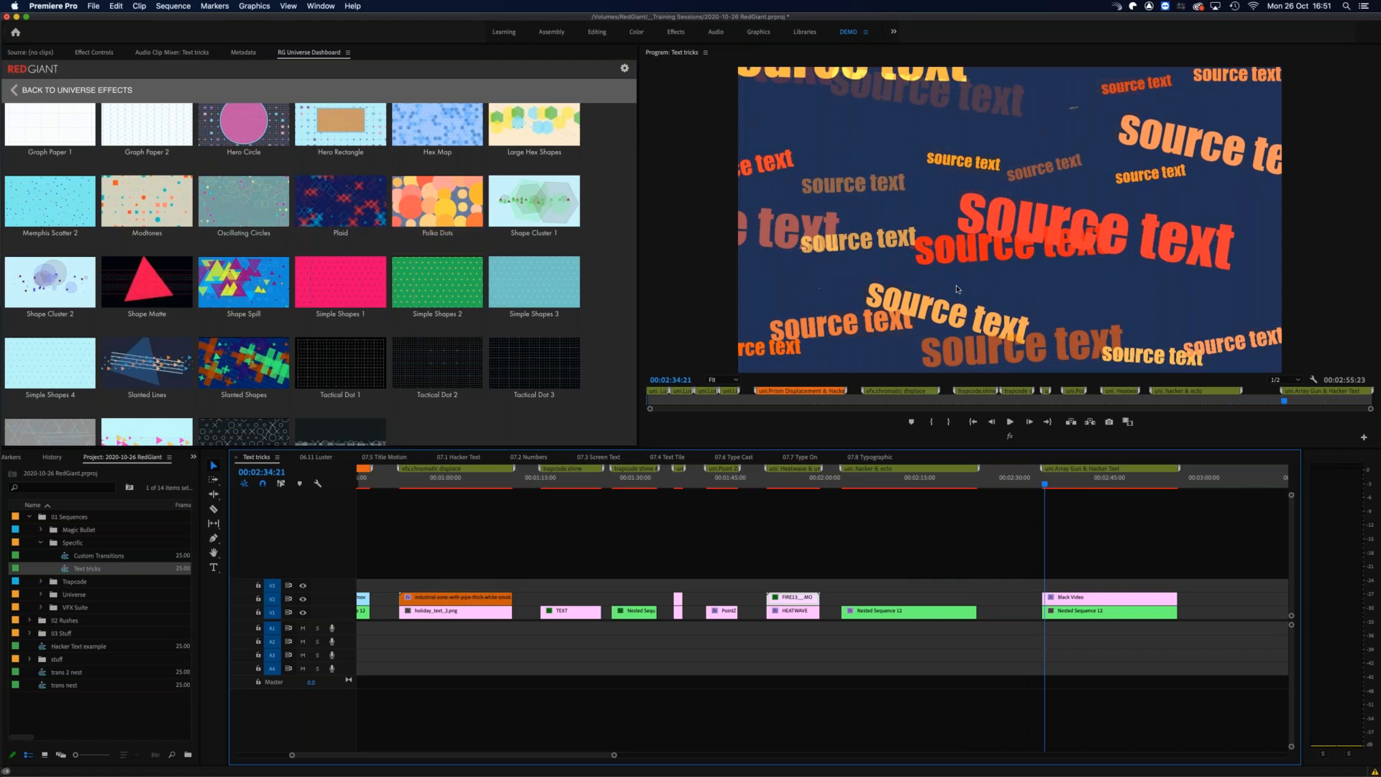
pyautogui.click(1054, 482)
pyautogui.press('space')
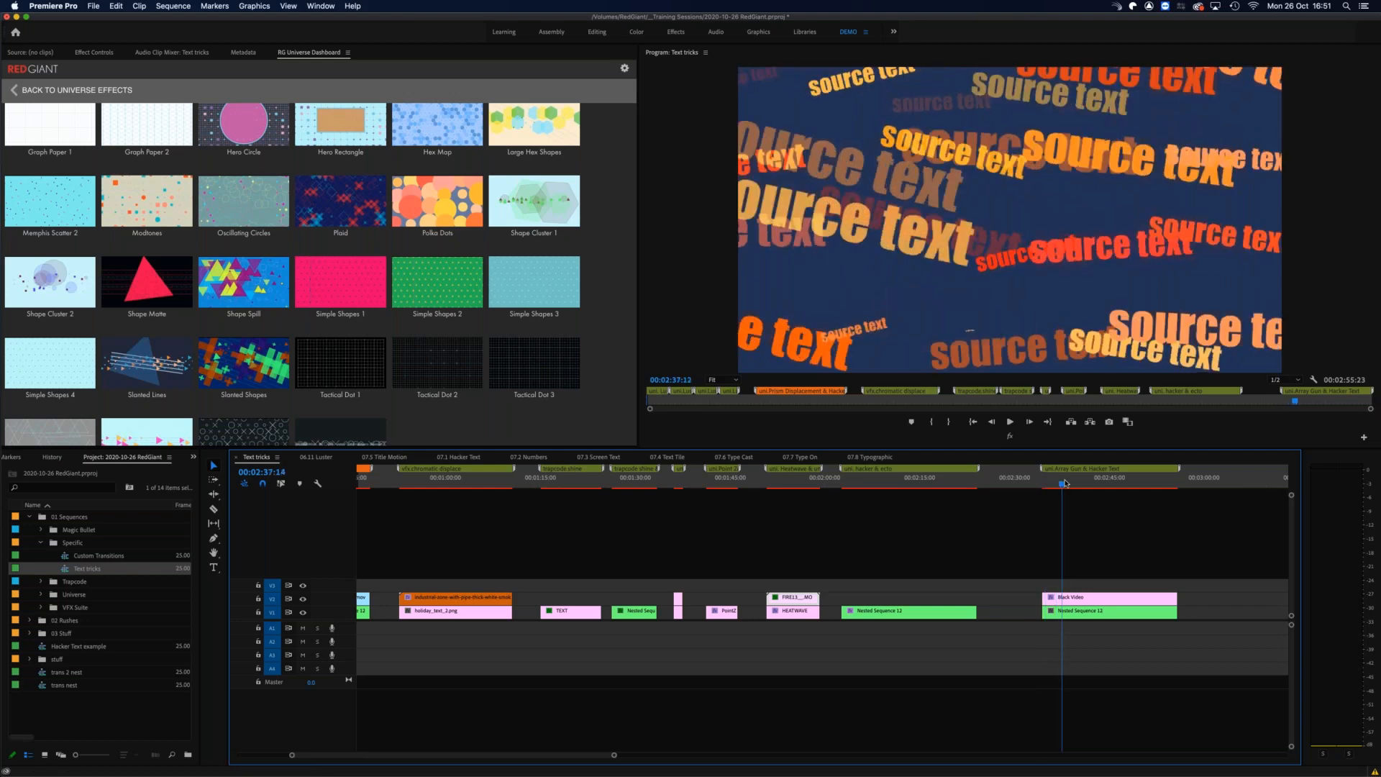
pyautogui.click(1055, 482)
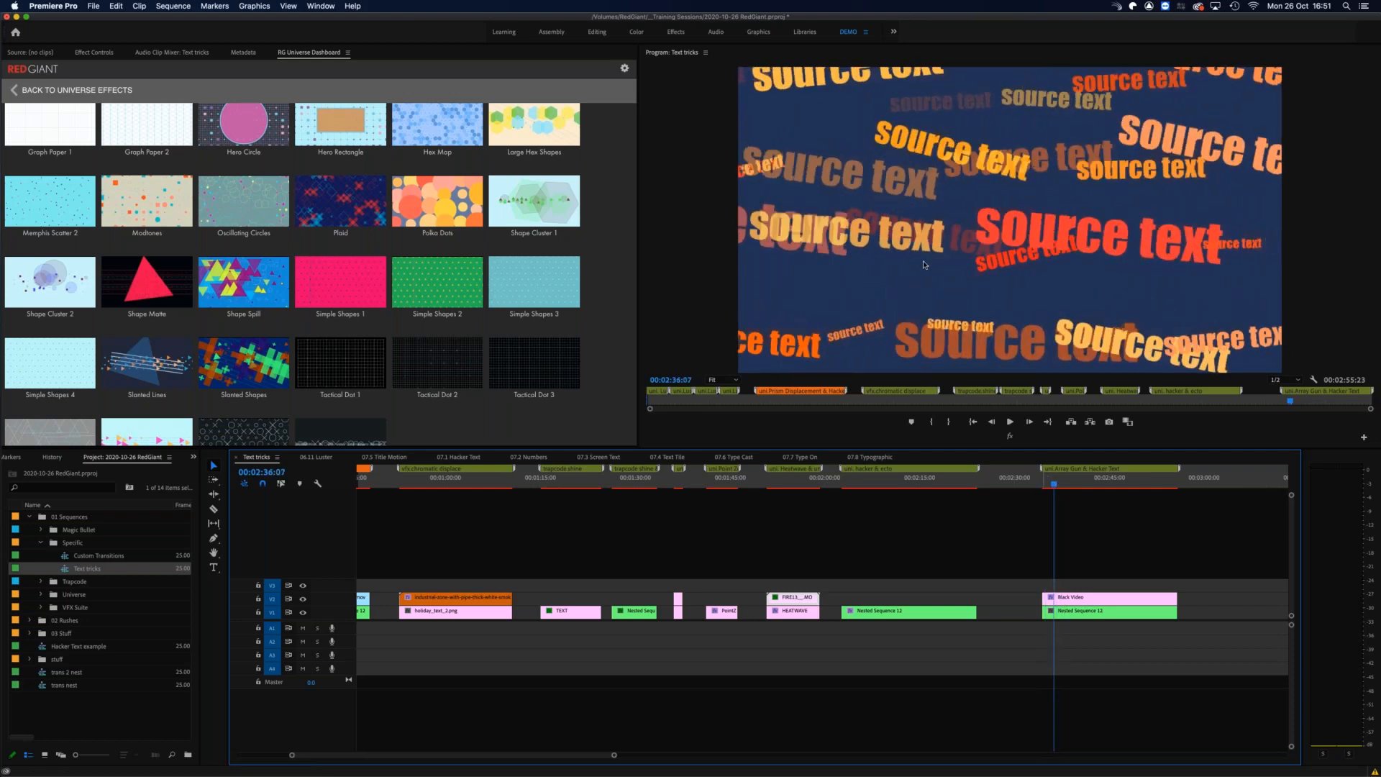
pyautogui.moveTo(1056, 482)
pyautogui.mouseDown()
pyautogui.moveTo(1170, 473)
pyautogui.moveTo(1049, 488)
pyautogui.mouseUp()
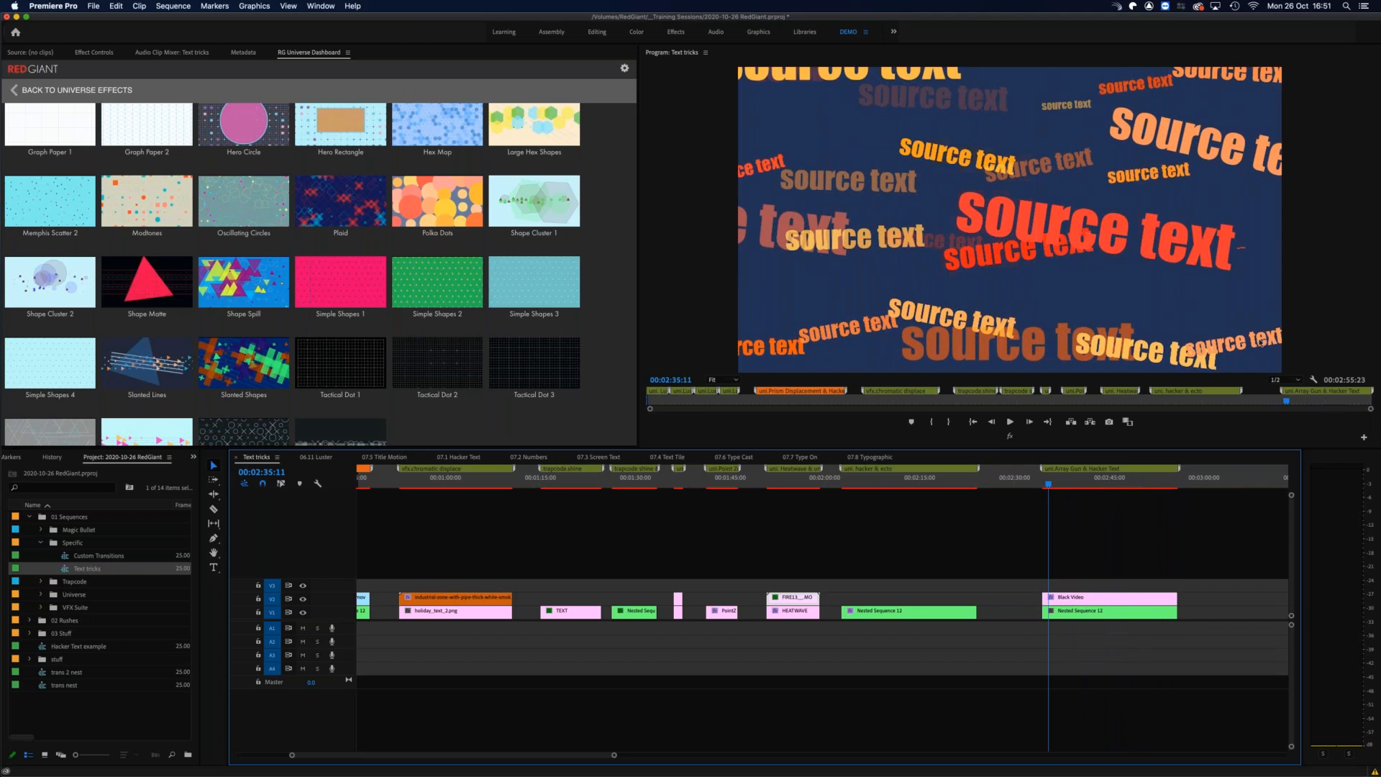
# Step: Scrub the rest of the Array Gun & Hacker Text section up to 00:02:54:18 to review the destination text
pyautogui.moveTo(1052, 488); pyautogui.dragTo(1167, 484)
pyautogui.press('-')
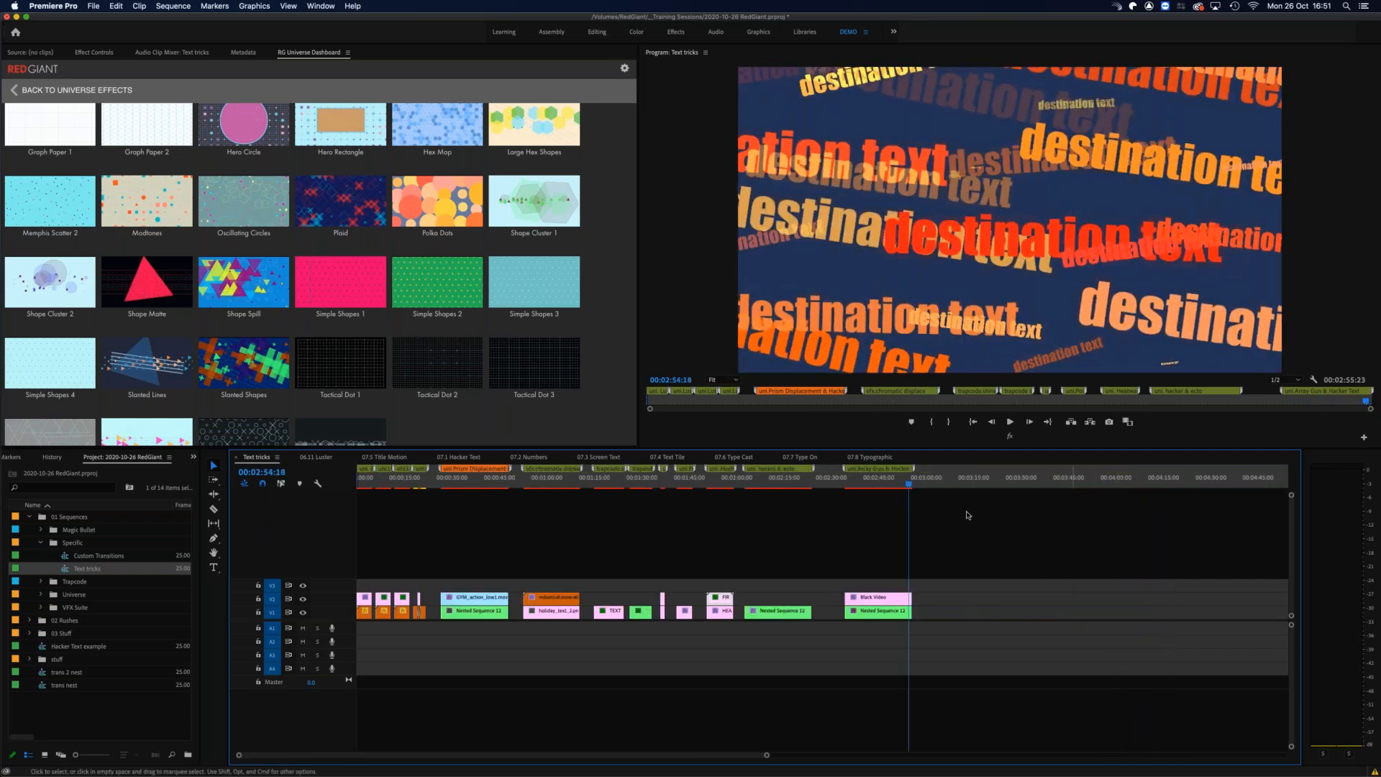
pyautogui.press('=')
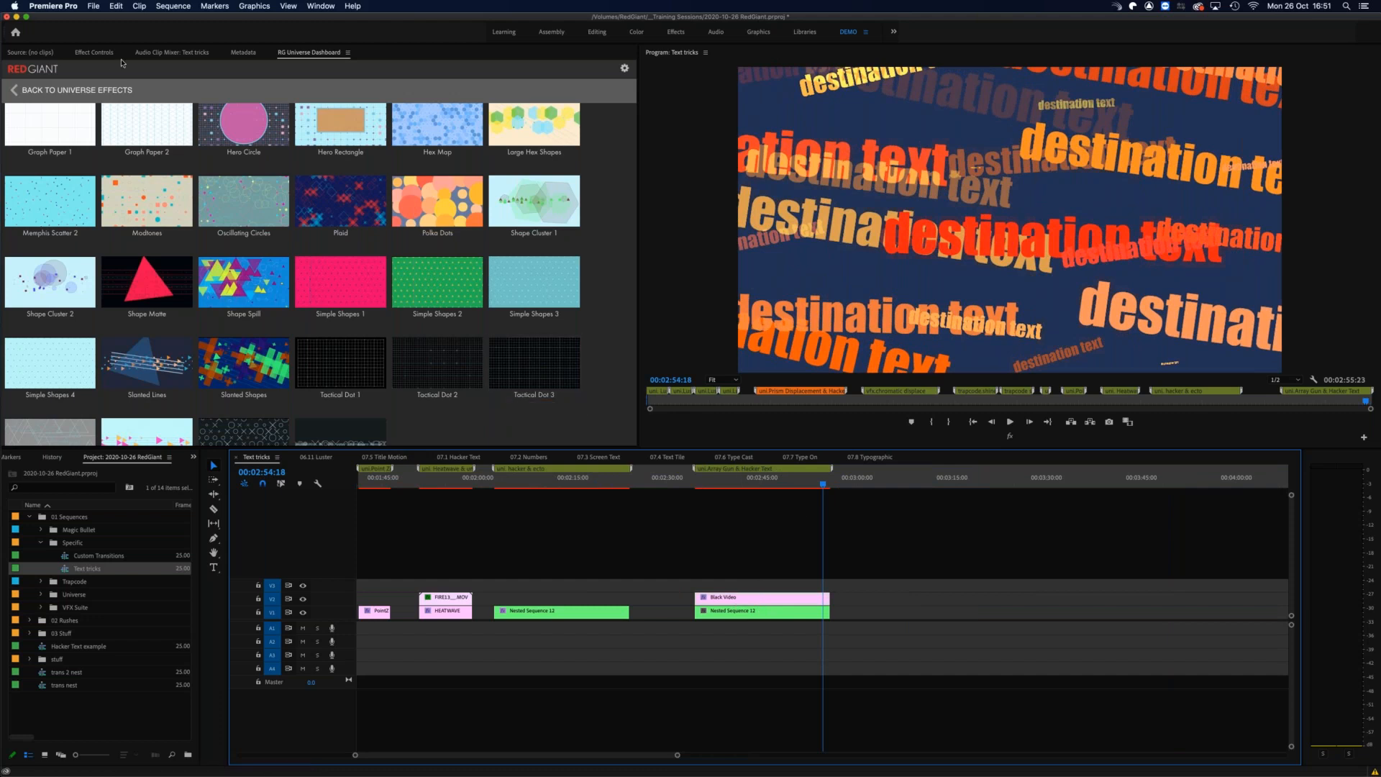
# Step: Examine the Array Gun settings on the Black Video clip and view the available shapes for Shape 1, closing the chooser without applying one
pyautogui.click(94, 52)
pyautogui.scroll(-5, 361, 301)
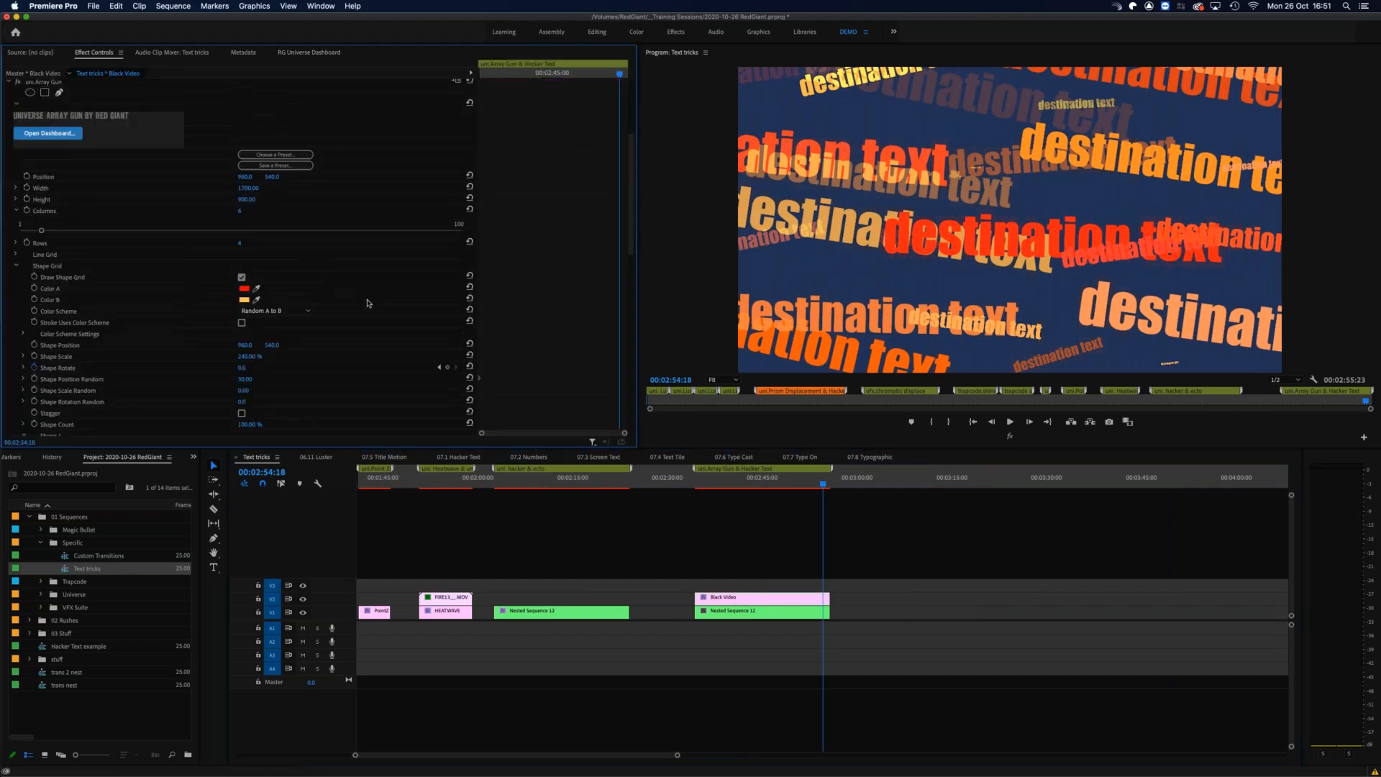
pyautogui.scroll(4, 381, 271)
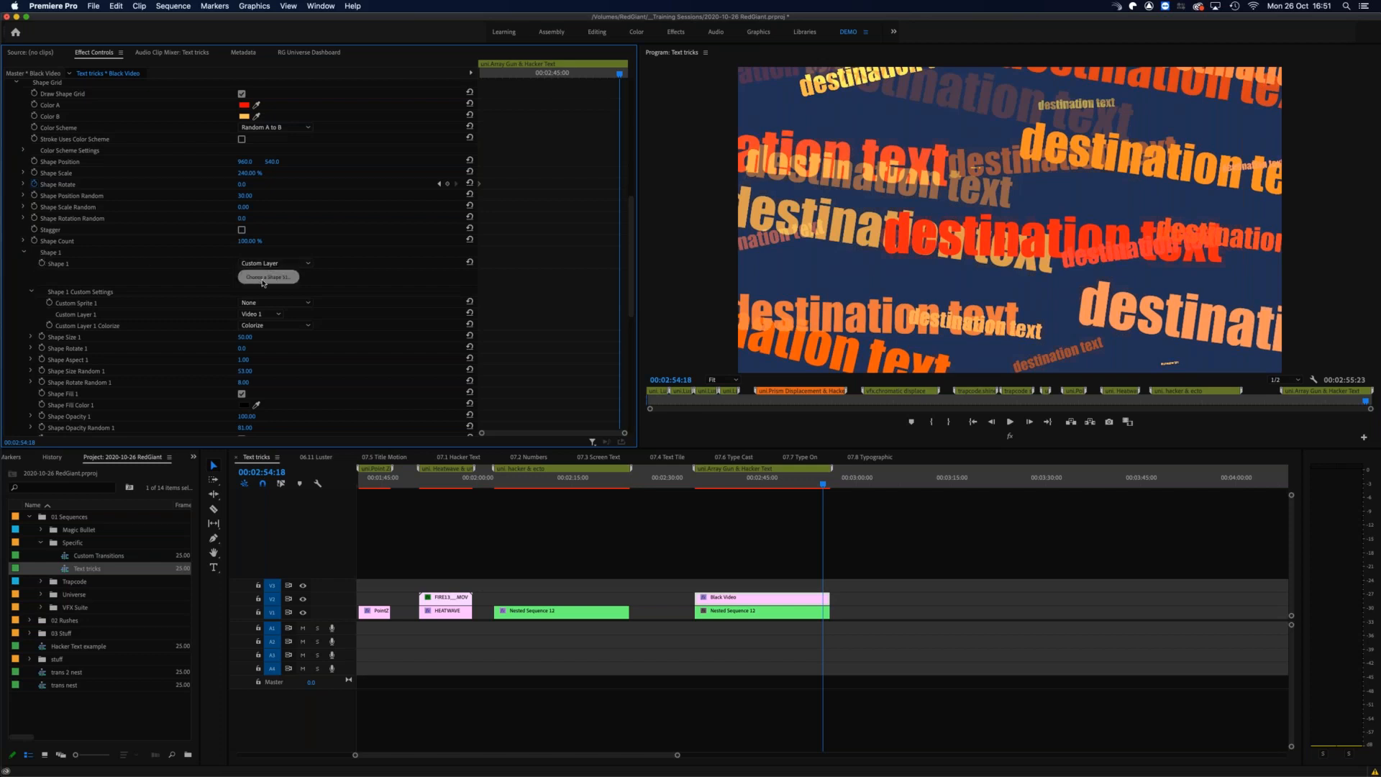
pyautogui.click(270, 278)
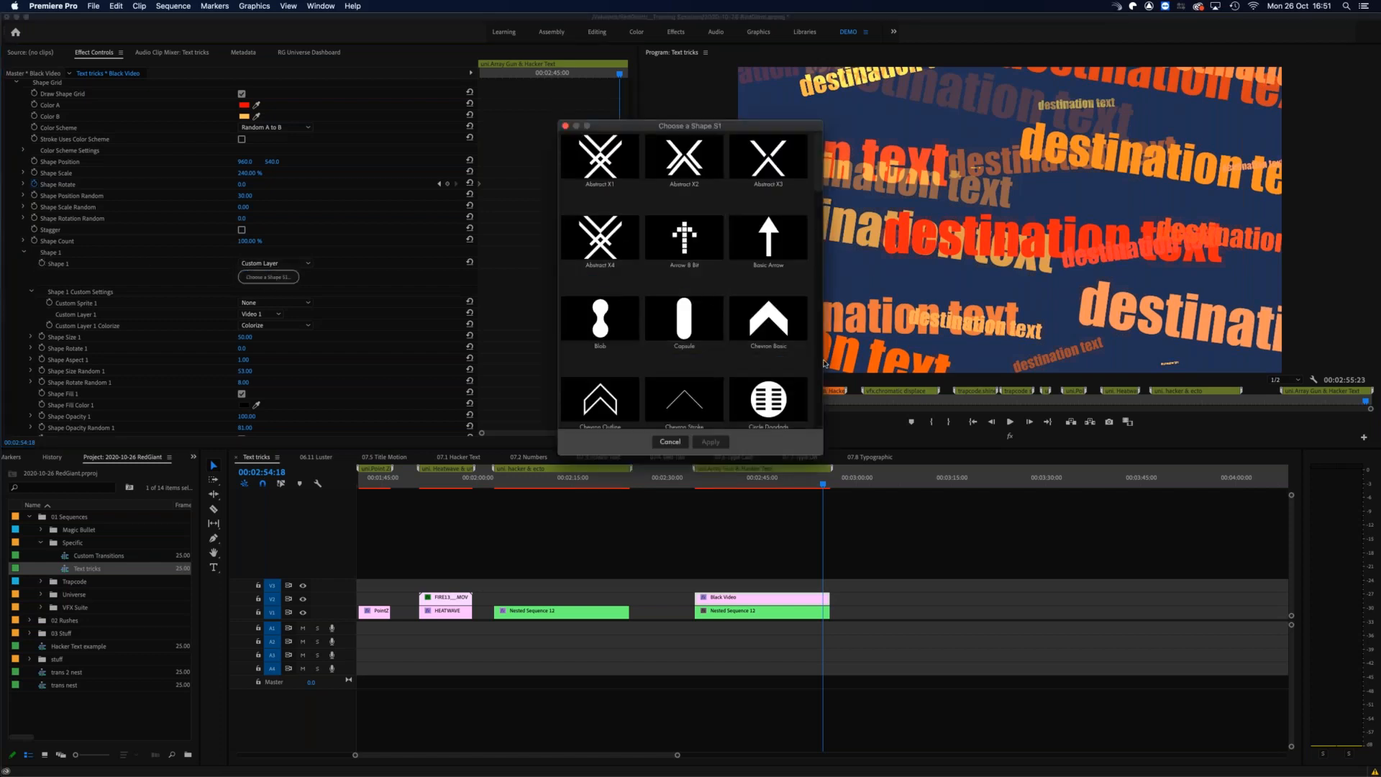
pyautogui.click(566, 126)
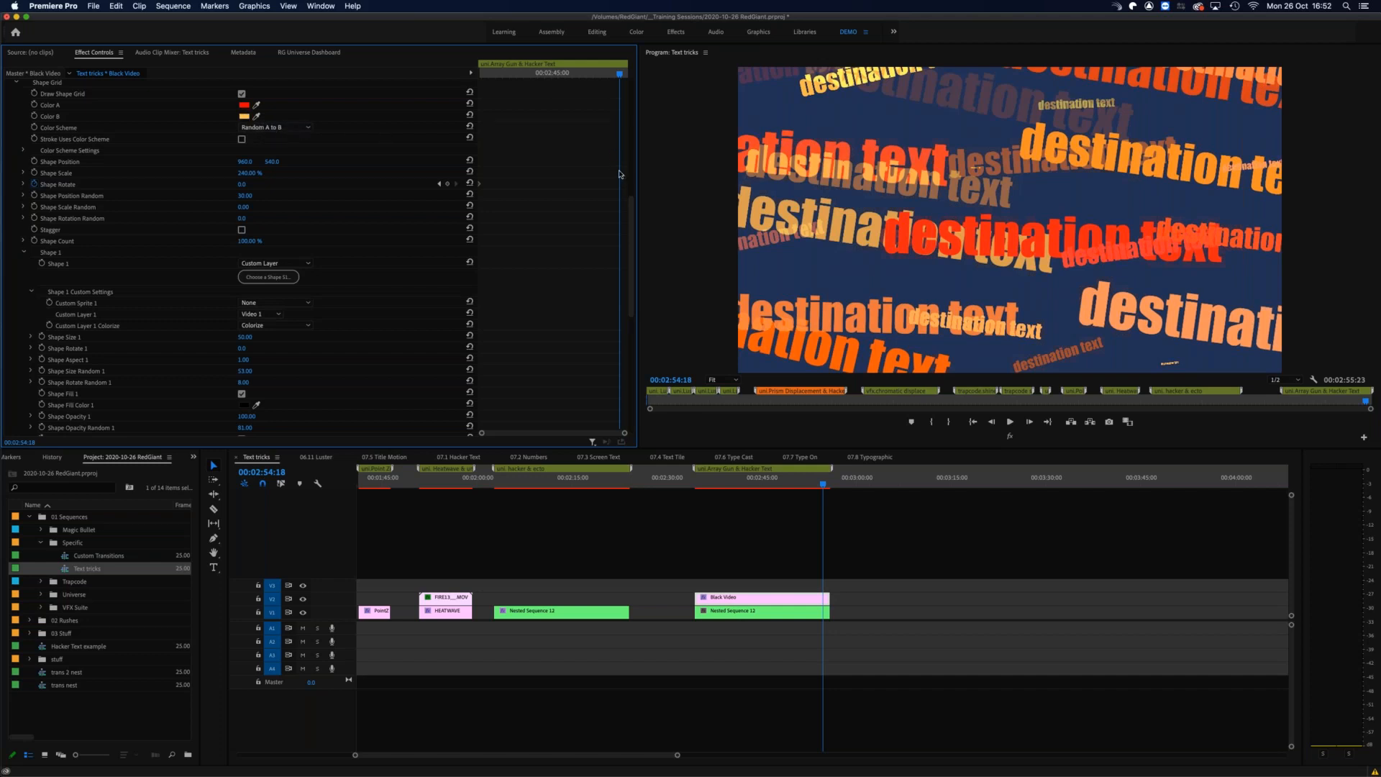
# Step: Look through the remaining Array Gun settings, from the Shape 1 options down to Single Shape and Random Seed
pyautogui.scroll(2, 633, 204)
pyautogui.moveTo(632, 204)
pyautogui.mouseDown()
pyautogui.moveTo(615, 246)
pyautogui.moveTo(610, 235)
pyautogui.mouseUp()
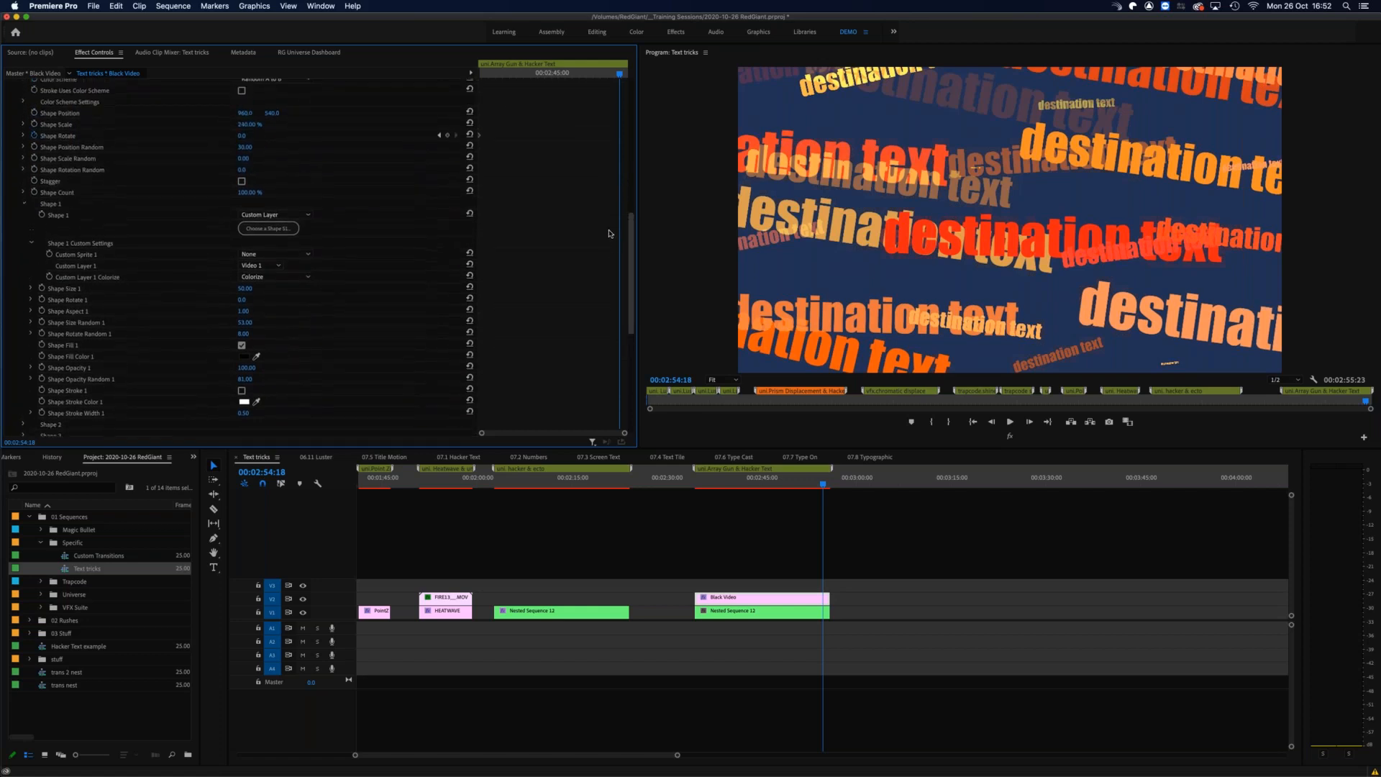
pyautogui.scroll(1, 610, 235)
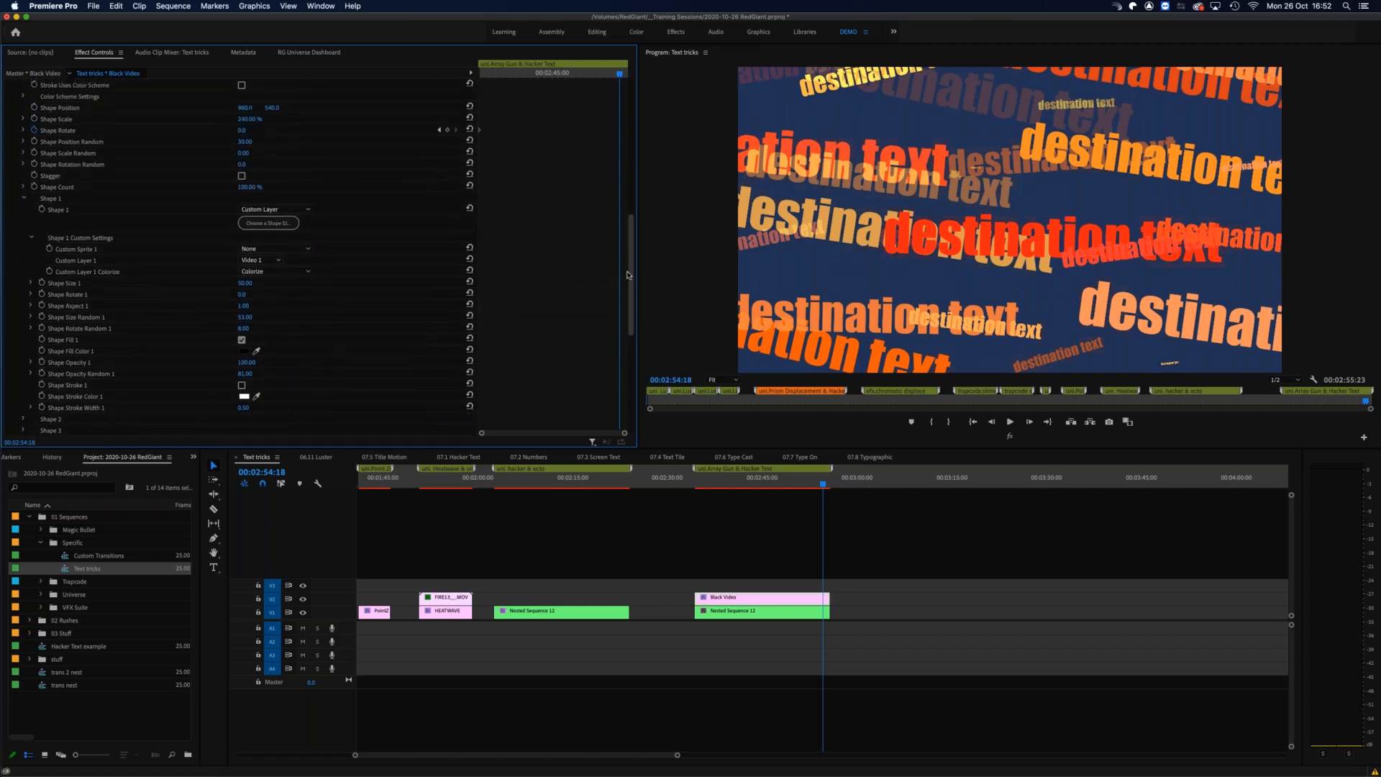
pyautogui.scroll(-15, 632, 273)
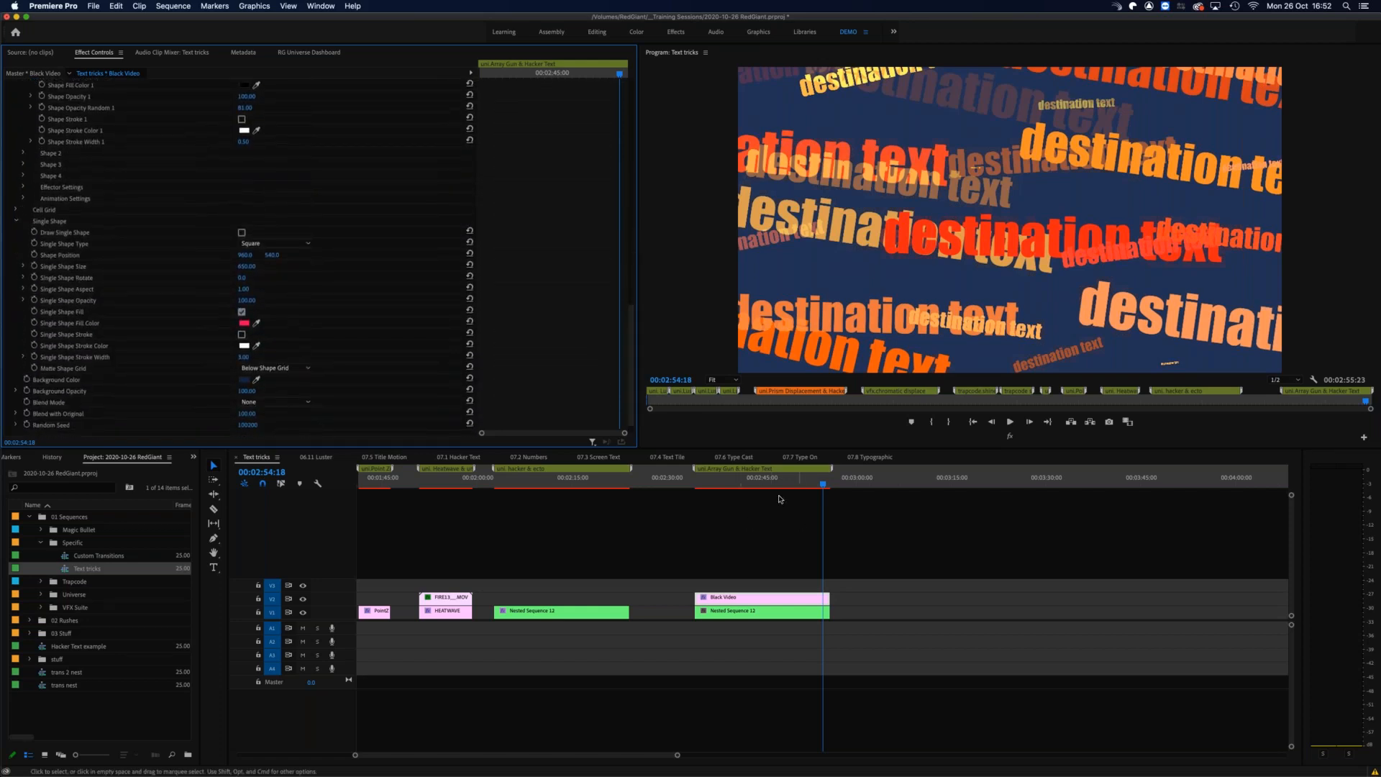
# Step: Scrub across the Array Gun & Hacker Text section from 00:02:39:04, ending past the clips at 00:02:58:24
pyautogui.click(815, 483)
pyautogui.moveTo(752, 482)
pyautogui.mouseDown()
pyautogui.moveTo(678, 483)
pyautogui.moveTo(724, 484)
pyautogui.mouseUp()
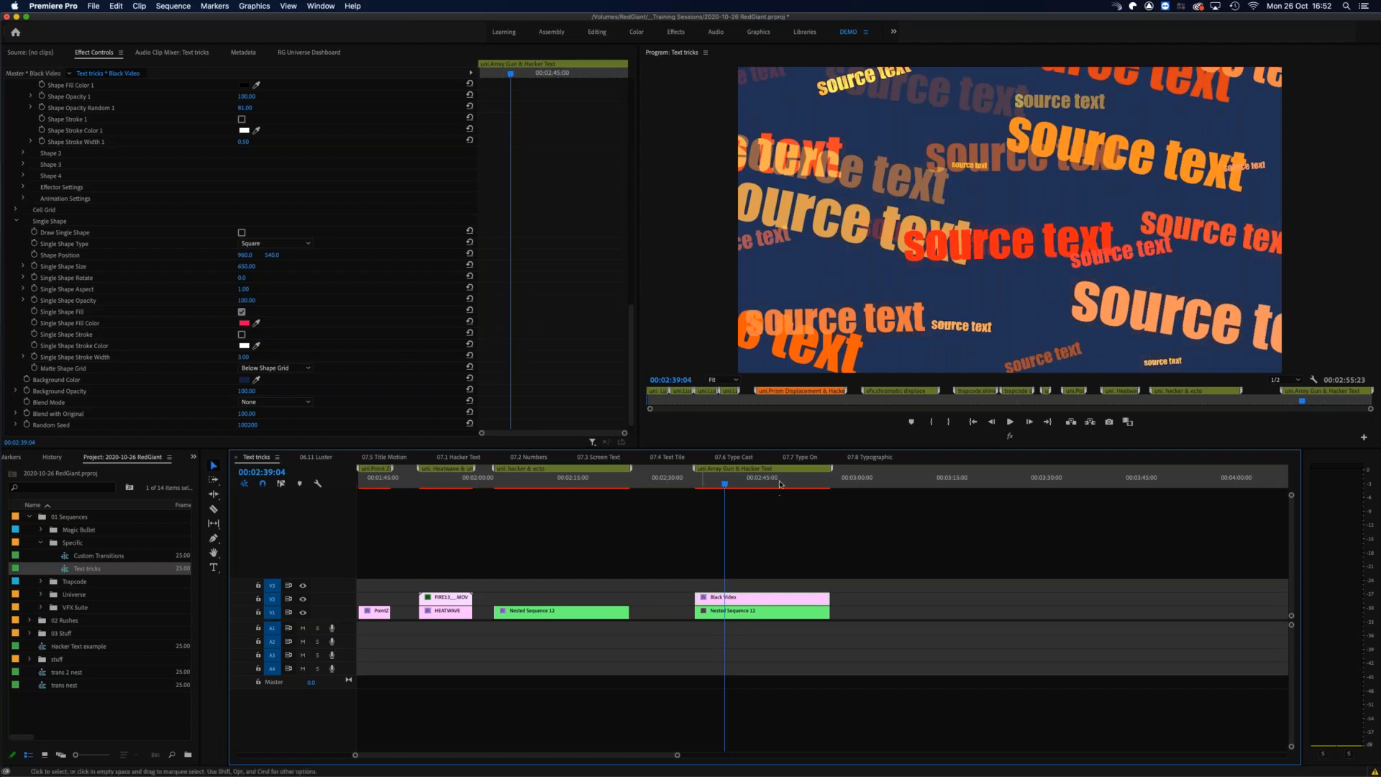
pyautogui.moveTo(834, 486); pyautogui.dragTo(819, 485)
pyautogui.press('-')
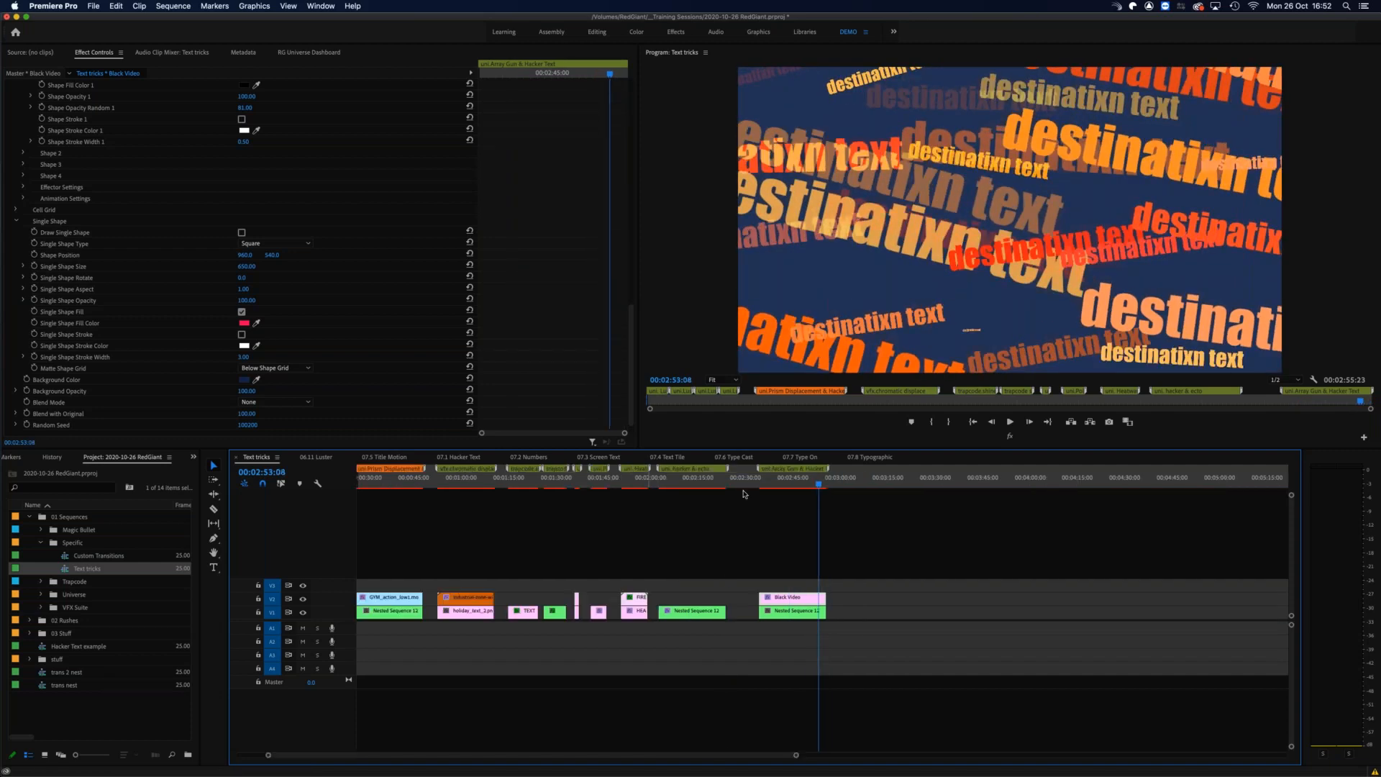
pyautogui.click(740, 483)
pyautogui.press('=')
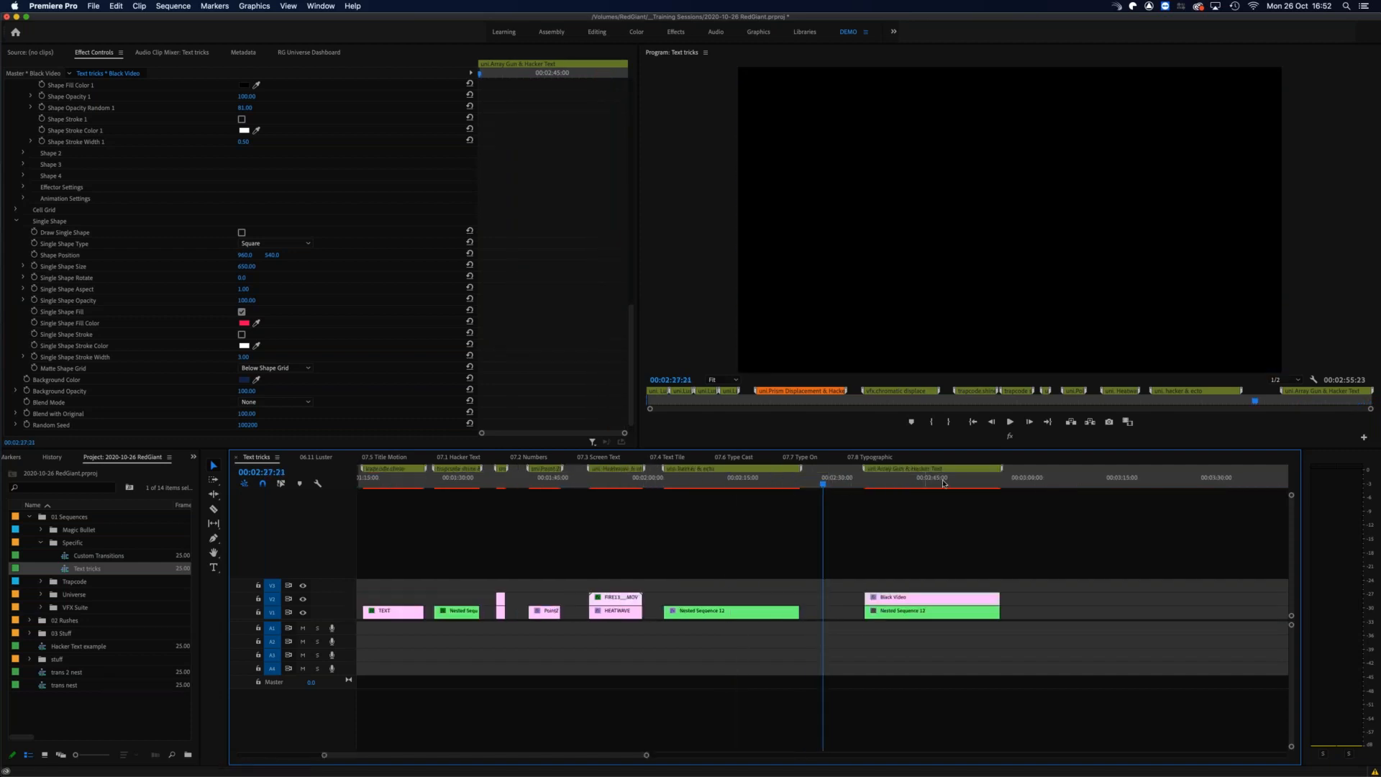
pyautogui.moveTo(992, 484); pyautogui.dragTo(1021, 483)
pyautogui.press('-')
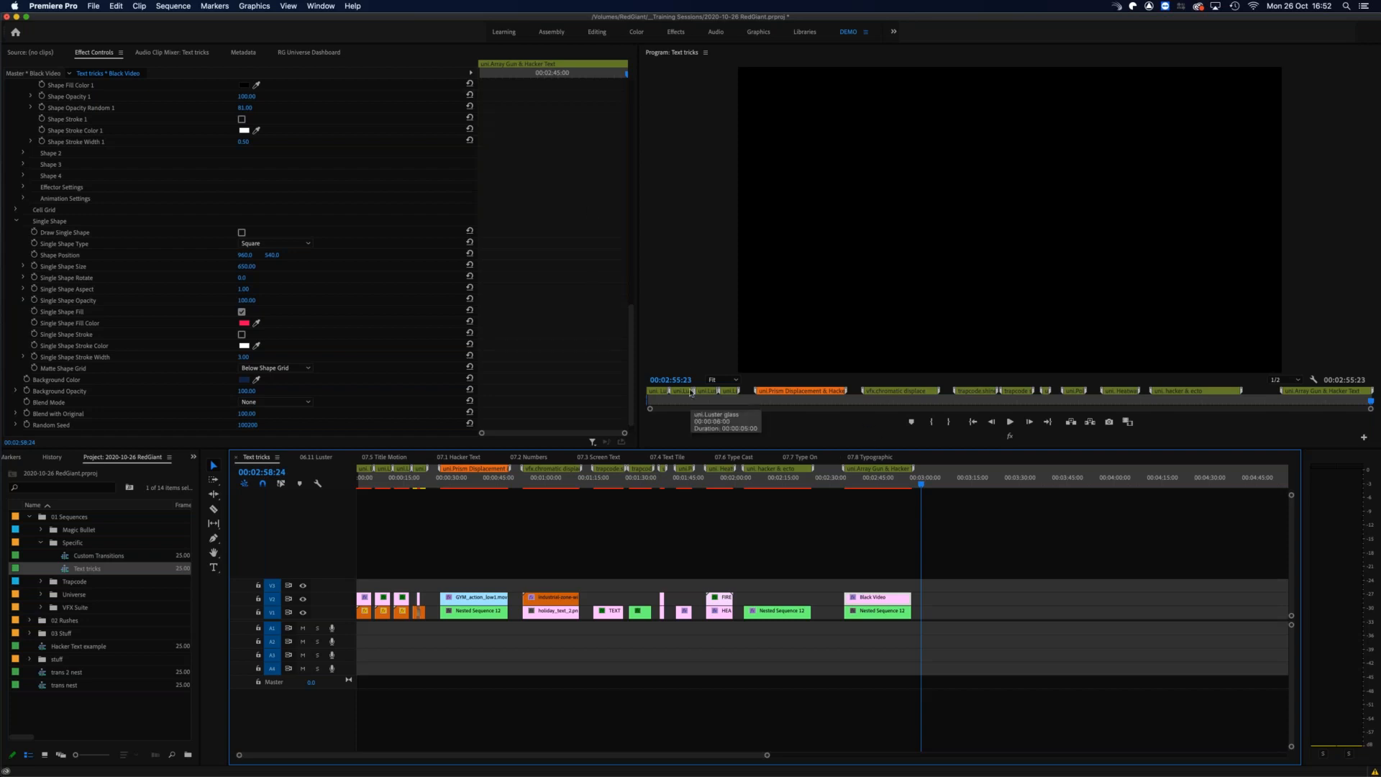
# Step: Review the Array Gun text scramble between 00:02:35:02 and 00:02:48:02, ending with the playhead at 00:02:45:04
pyautogui.click(884, 483)
pyautogui.click(860, 484)
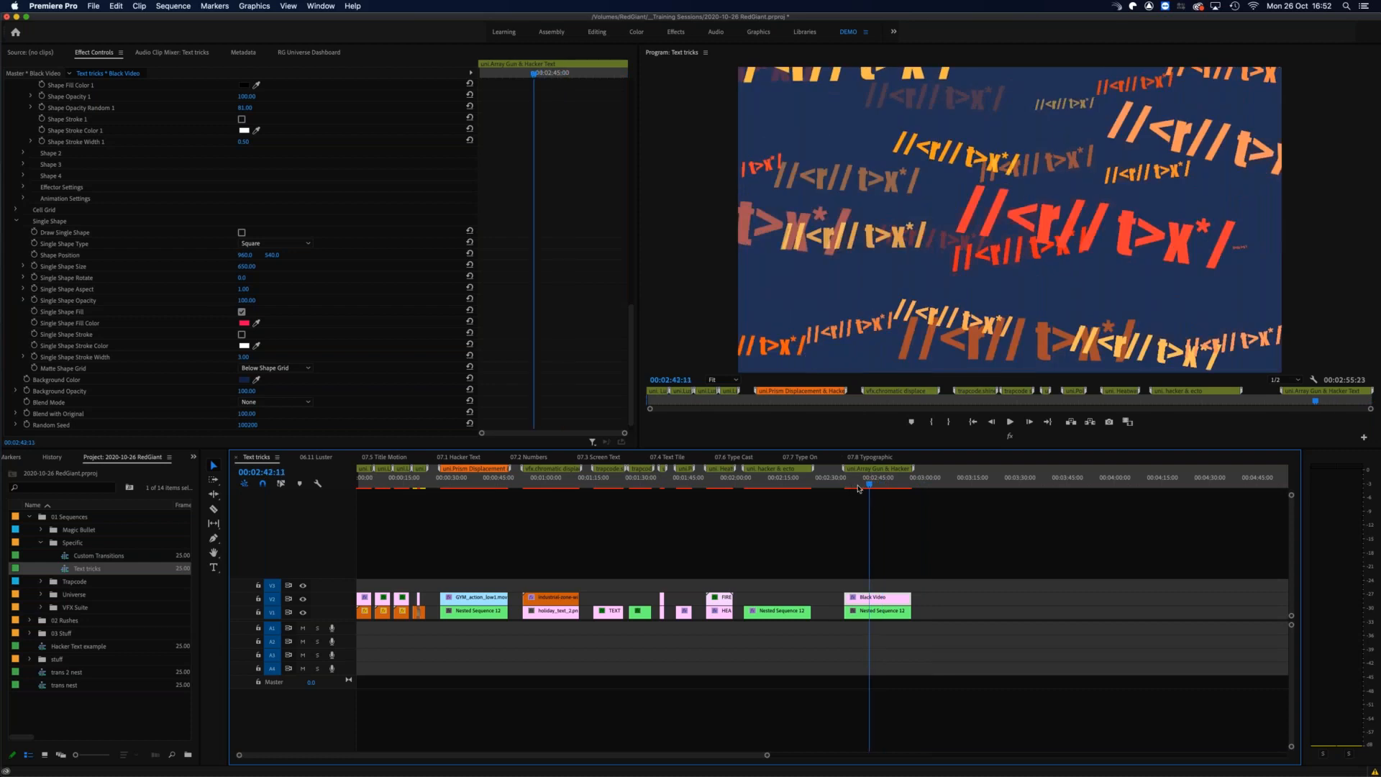
pyautogui.click(845, 484)
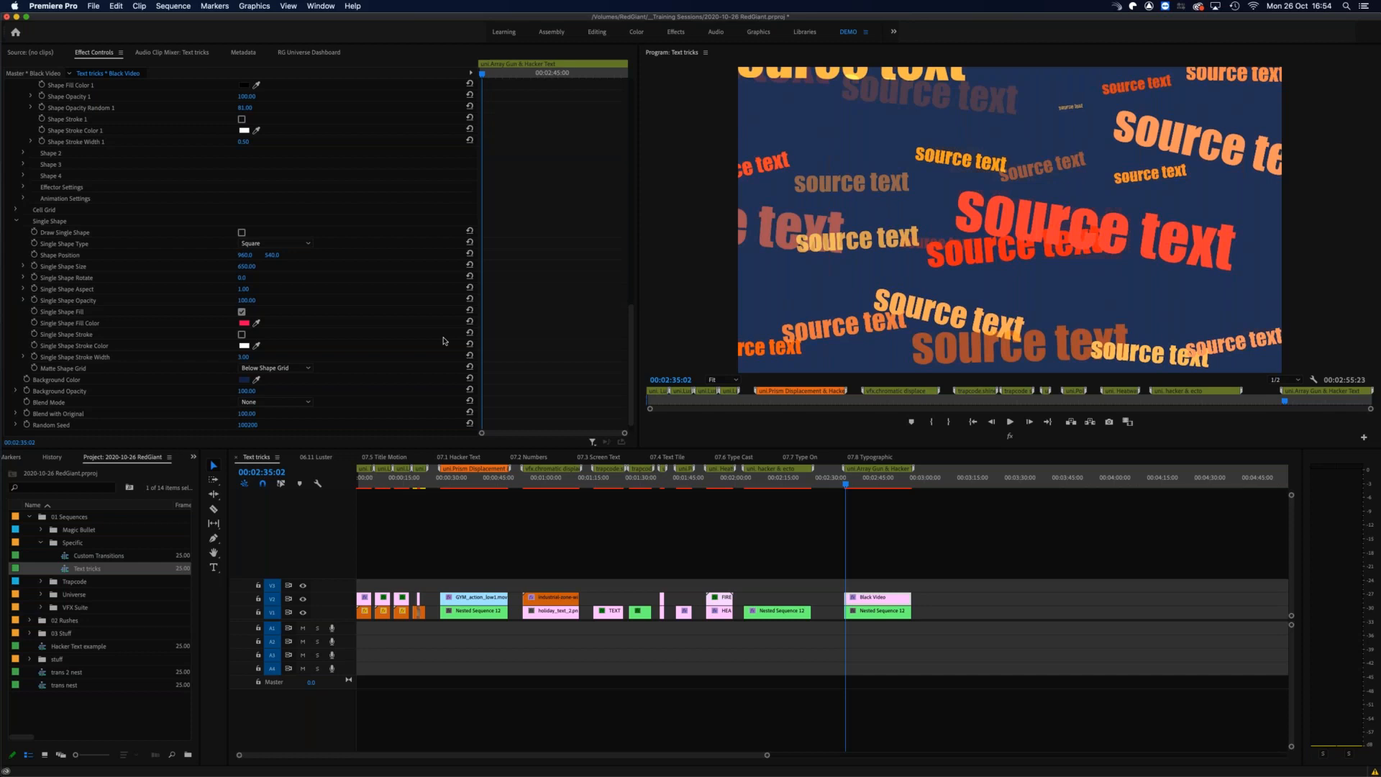
pyautogui.moveTo(848, 484); pyautogui.dragTo(872, 485)
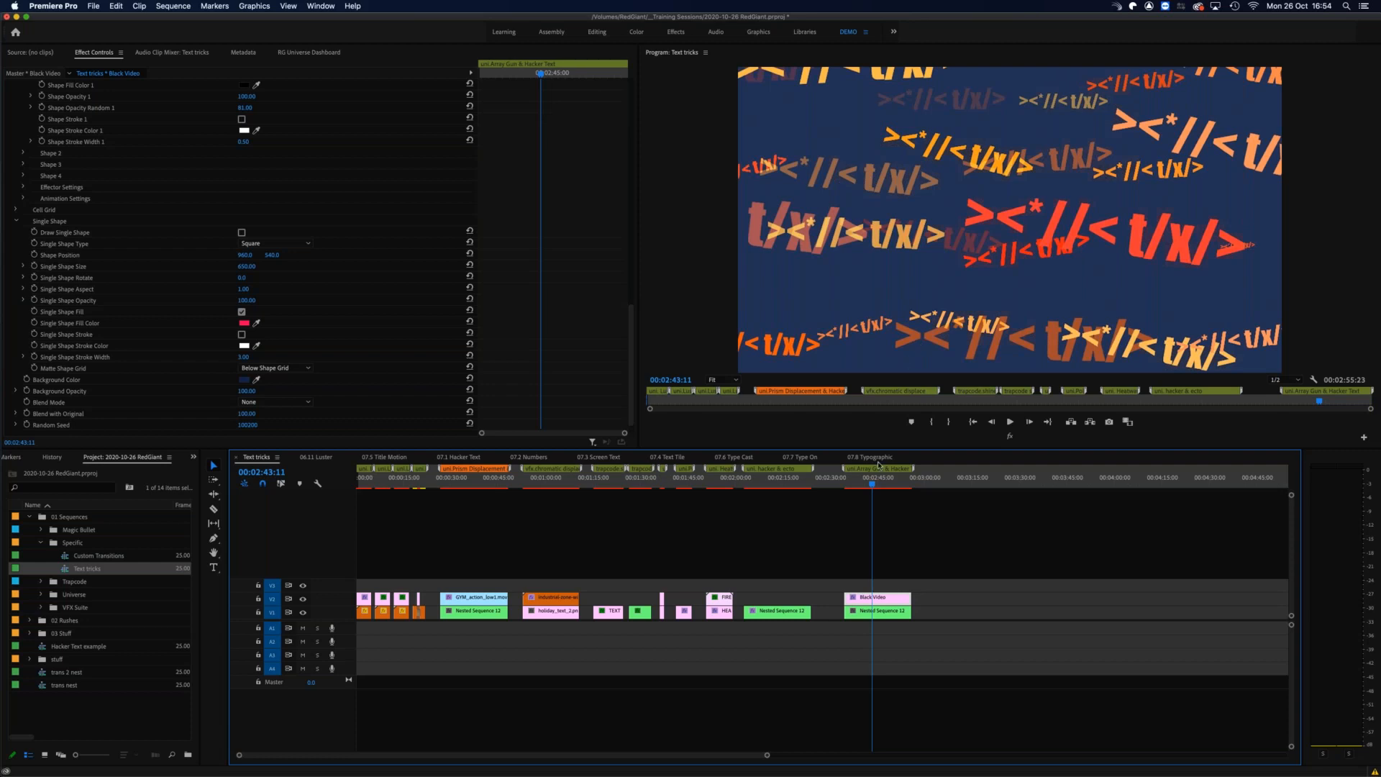
pyautogui.moveTo(870, 484); pyautogui.dragTo(872, 484)
pyautogui.click(876, 484)
pyautogui.moveTo(879, 484); pyautogui.dragTo(849, 488)
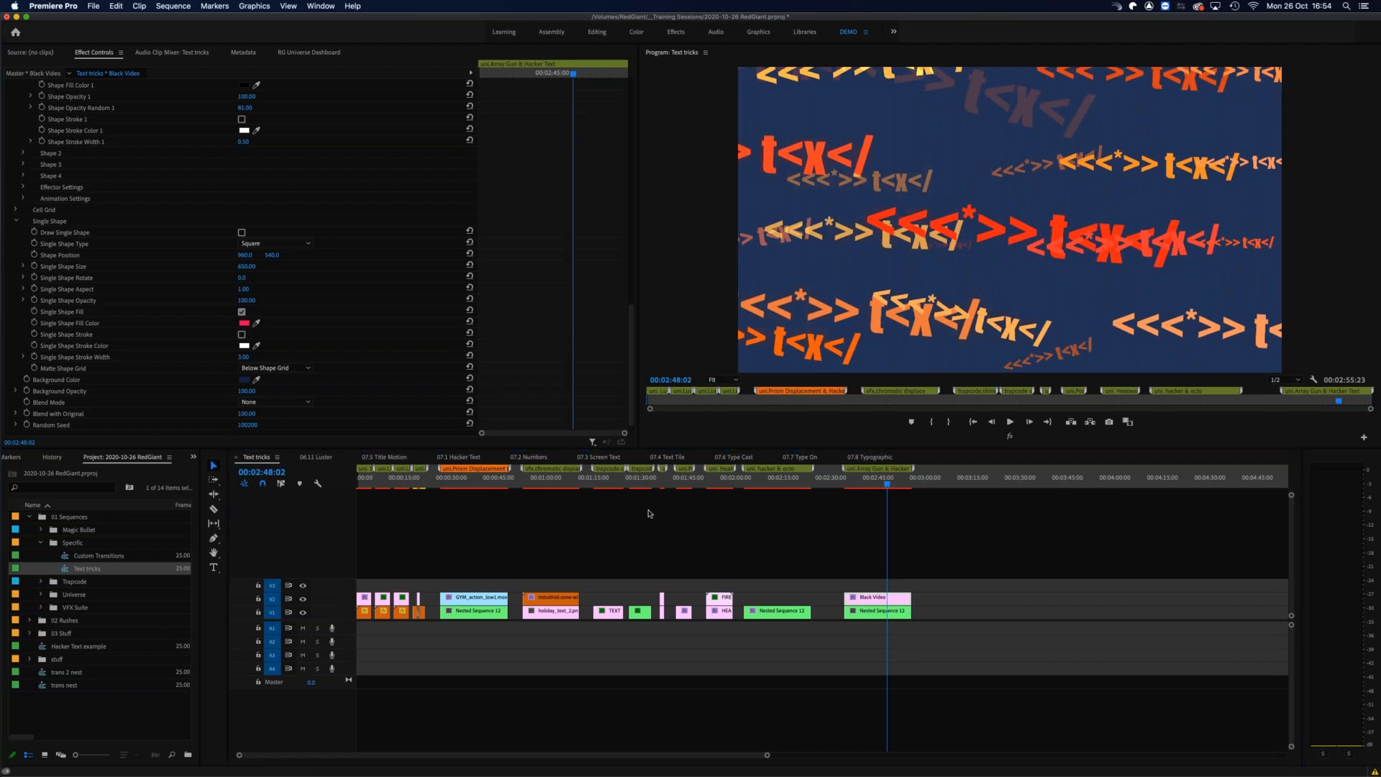
pyautogui.click(878, 484)
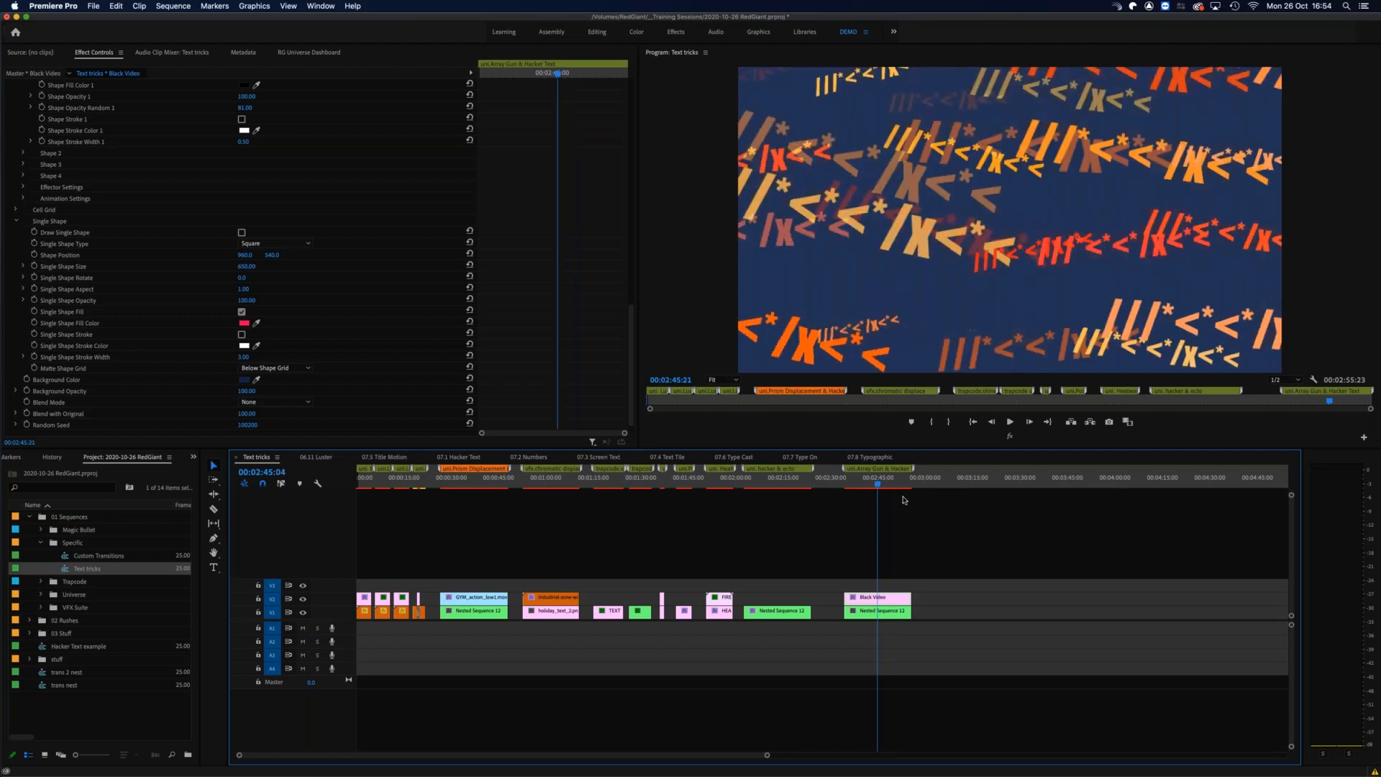
# Step: Try the Glitch effect from the Stylize category on the Black Video clip
pyautogui.click(313, 54)
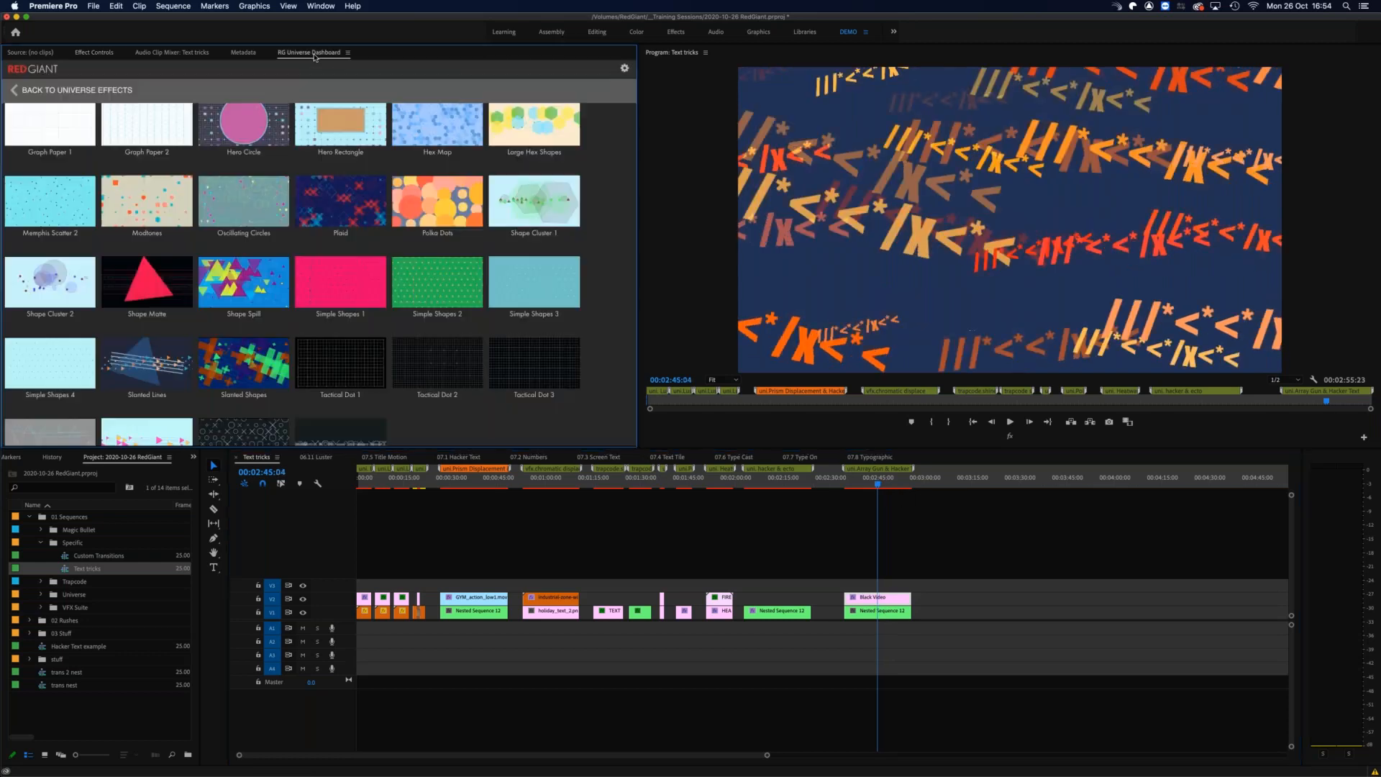
pyautogui.click(32, 92)
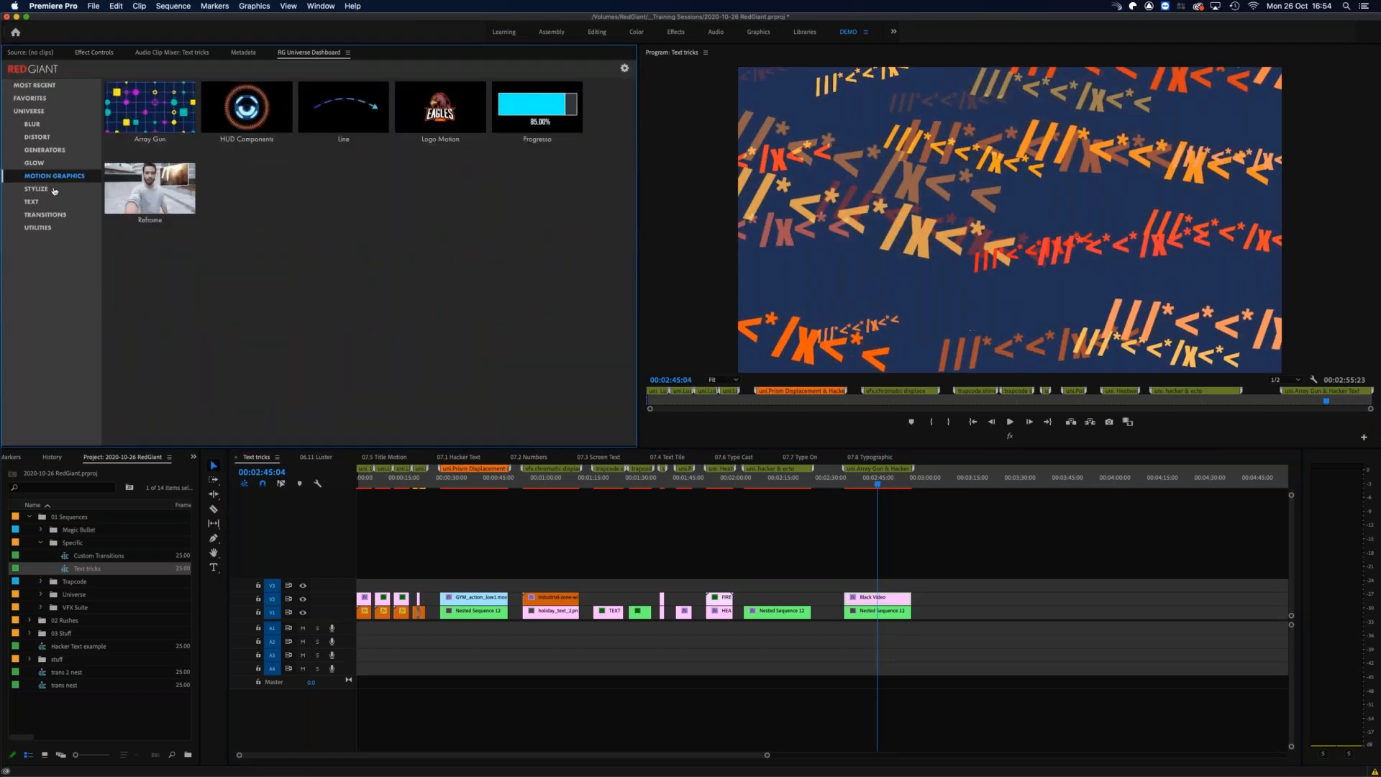
pyautogui.click(42, 191)
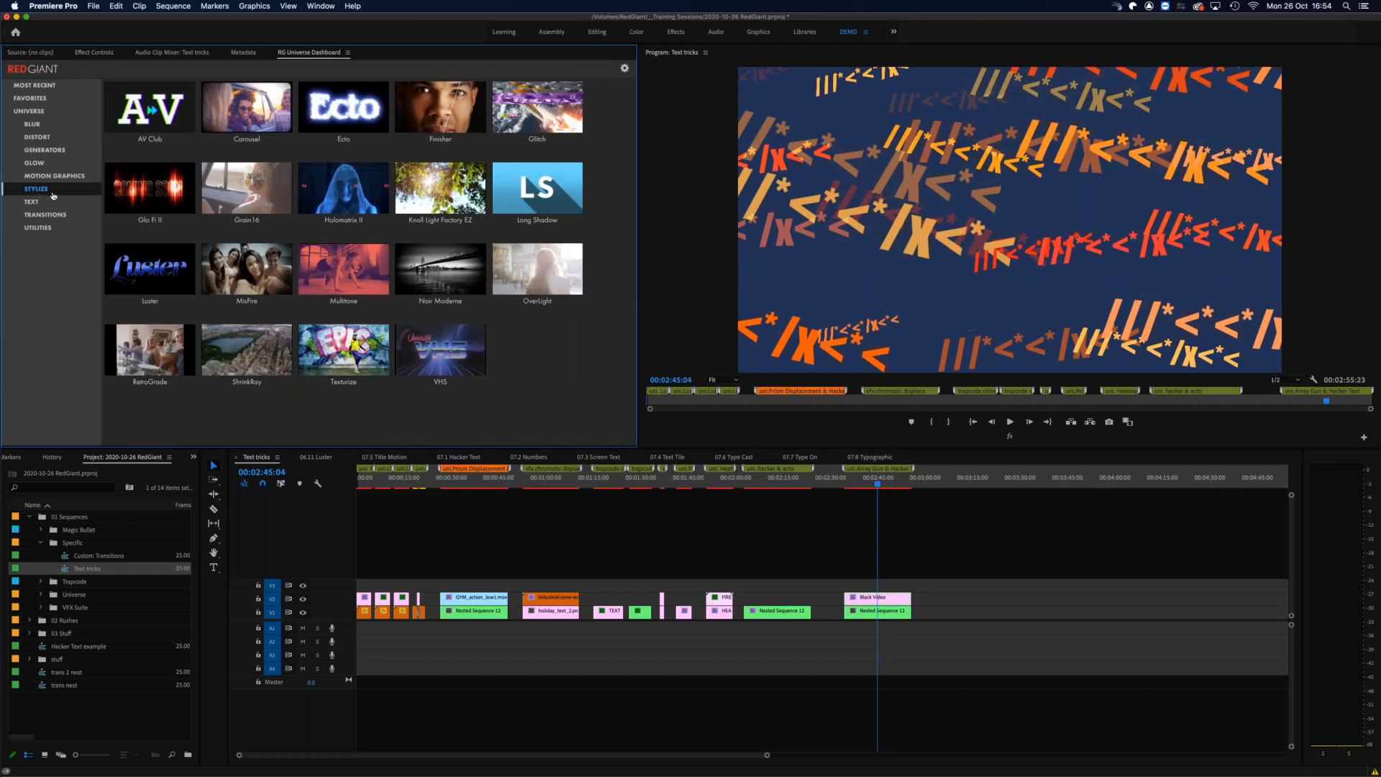
pyautogui.moveTo(547, 137)
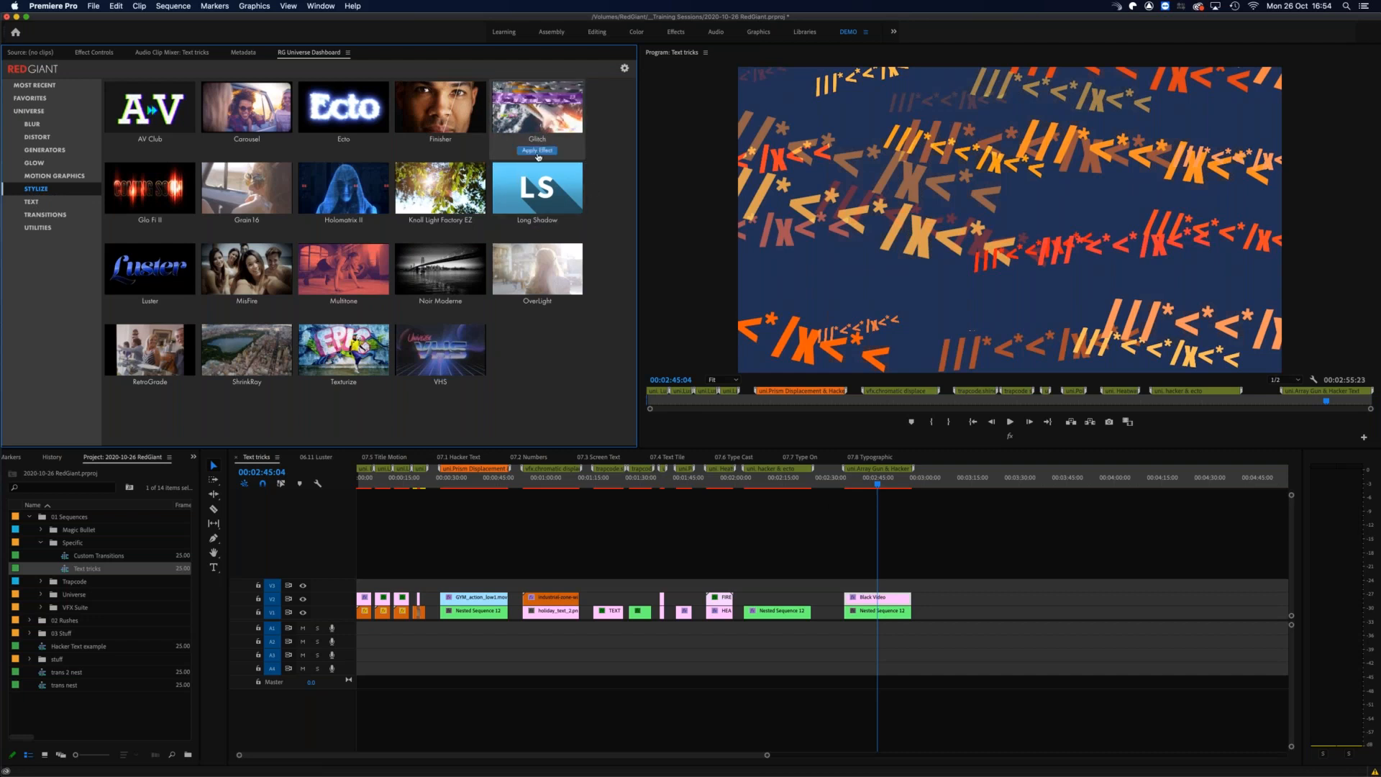
pyautogui.click(530, 151)
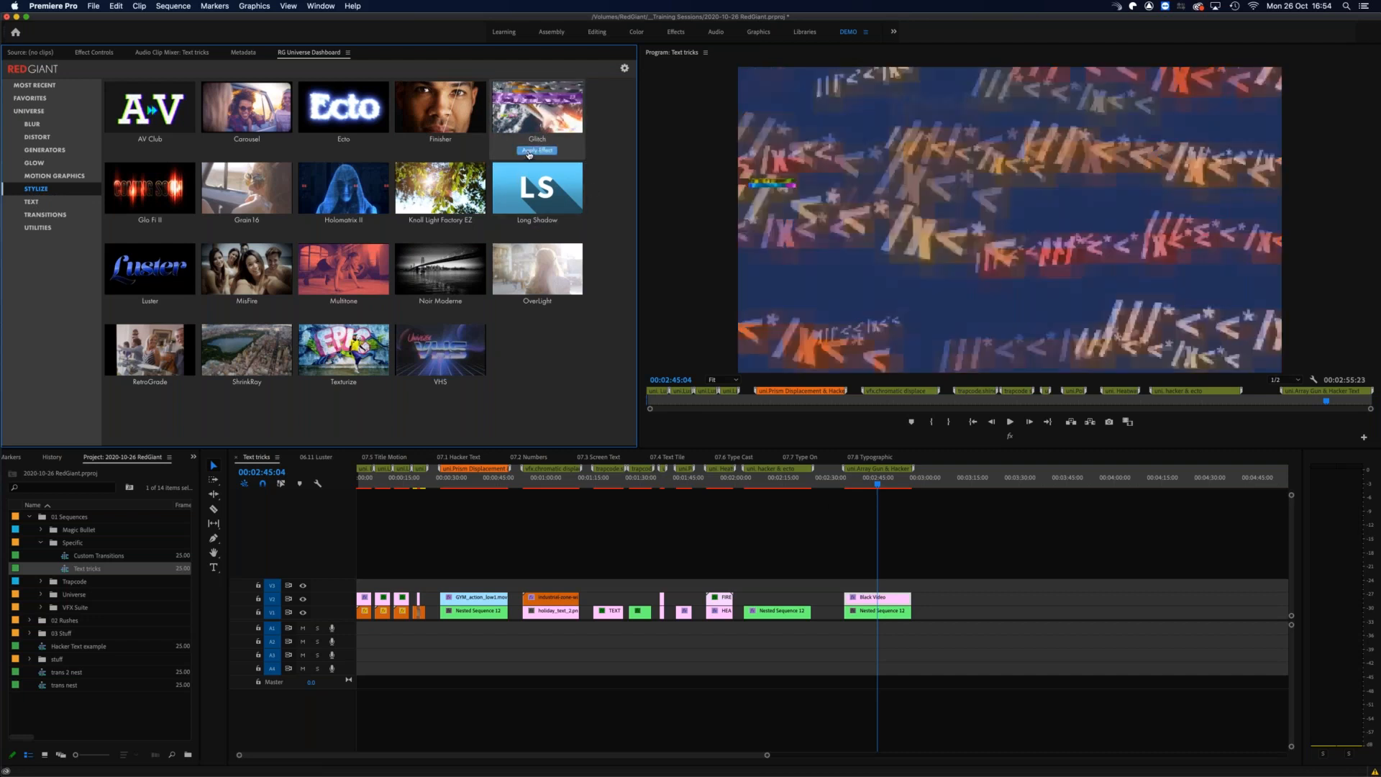
# Step: Preview the glitched text at 00:02:38:08 and look through the Glitch presets, including the Text group
pyautogui.click(858, 484)
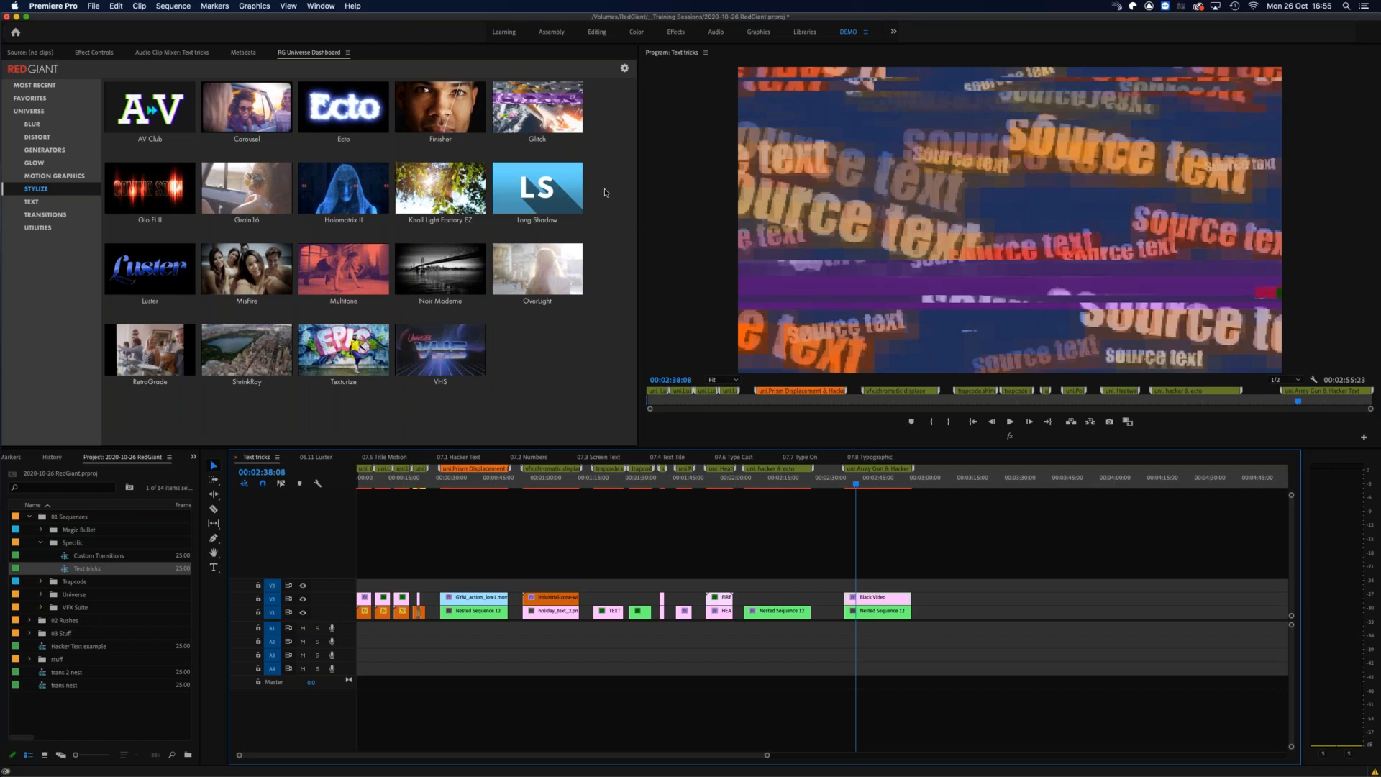
pyautogui.moveTo(559, 123)
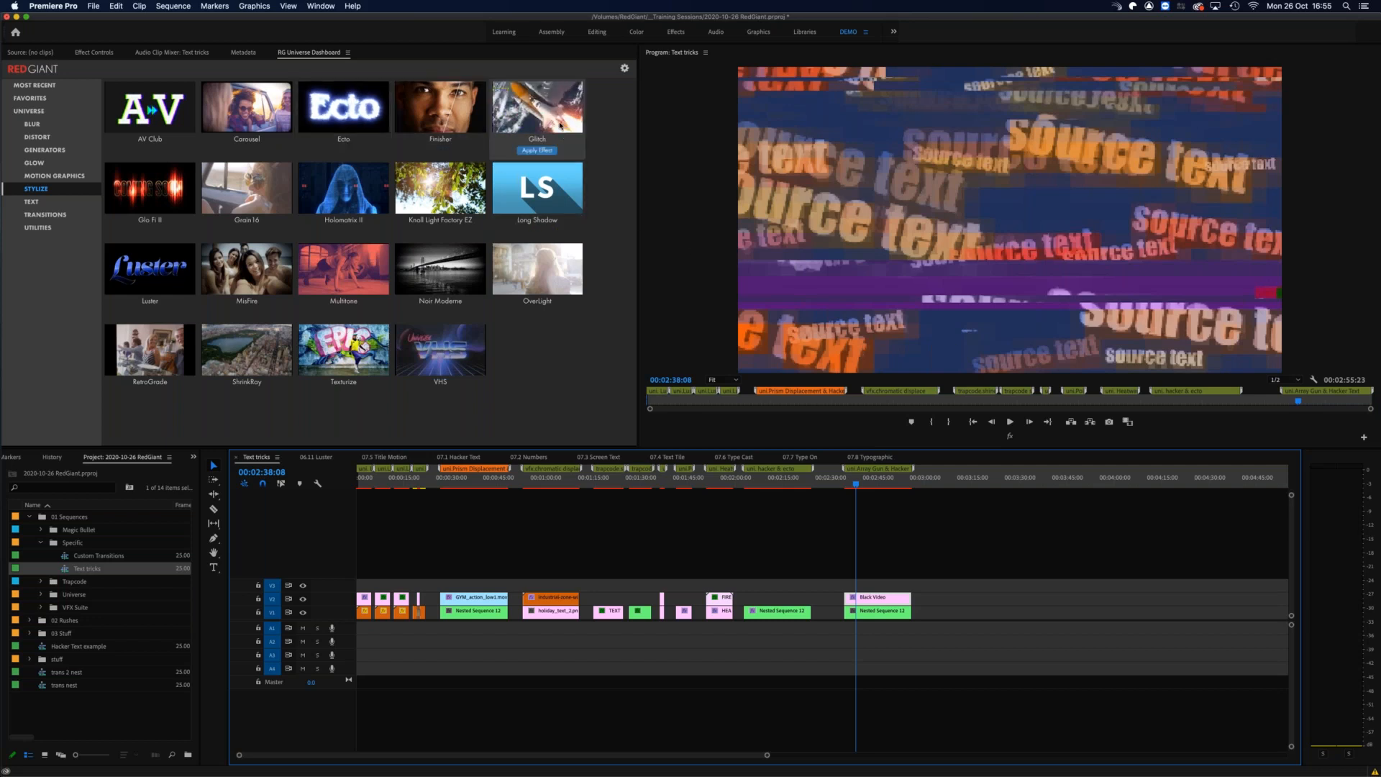
pyautogui.click(541, 122)
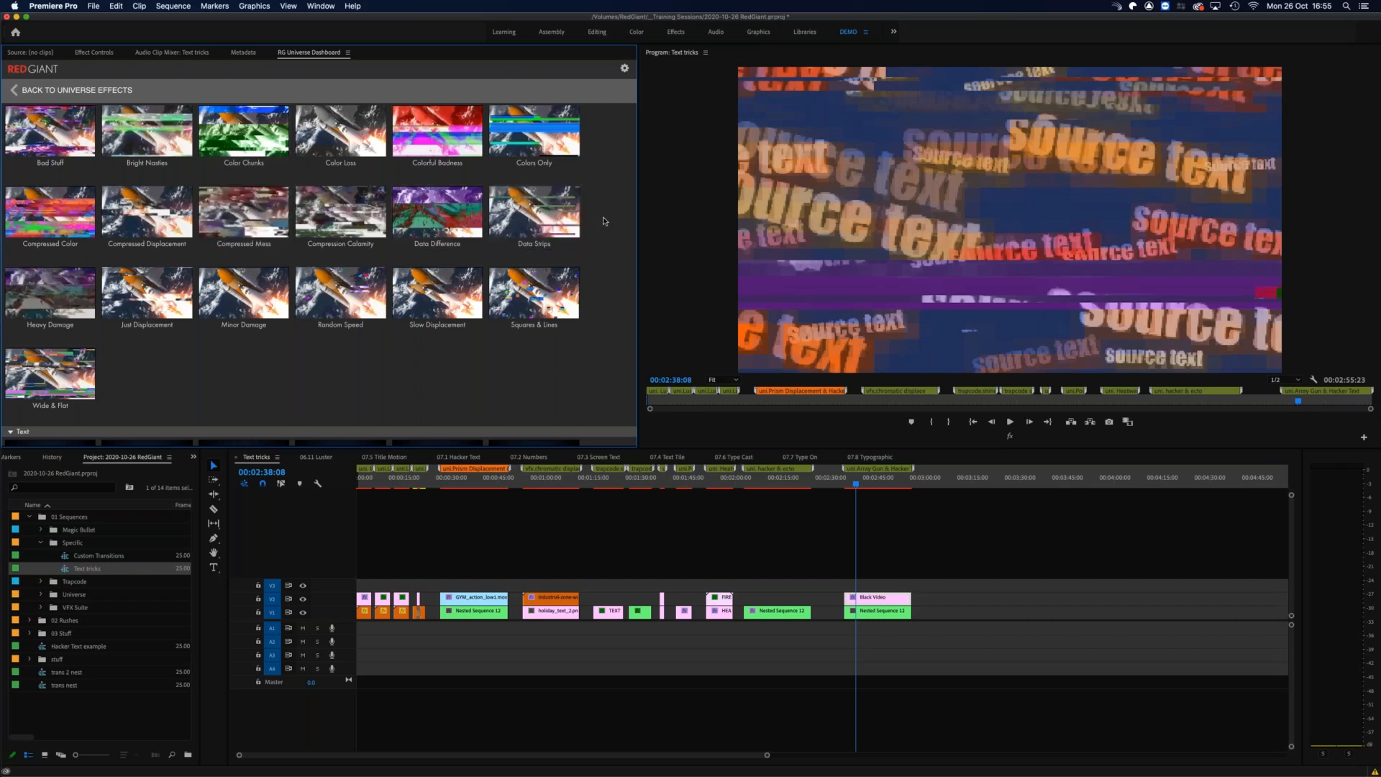
pyautogui.scroll(-4, 462, 248)
pyautogui.scroll(-1, 463, 251)
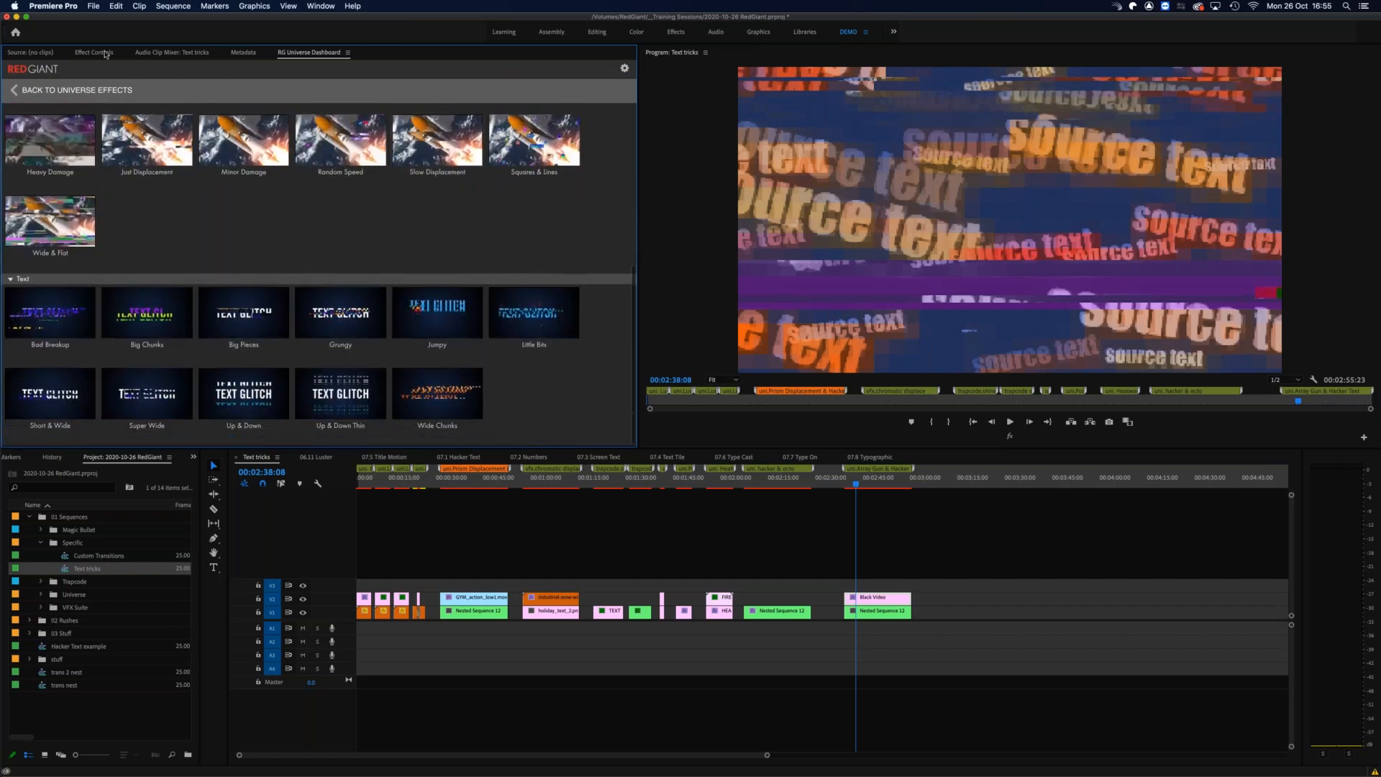
# Step: Collapse the Array Gun settings on the Black Video clip to examine the Glitch settings below
pyautogui.click(101, 53)
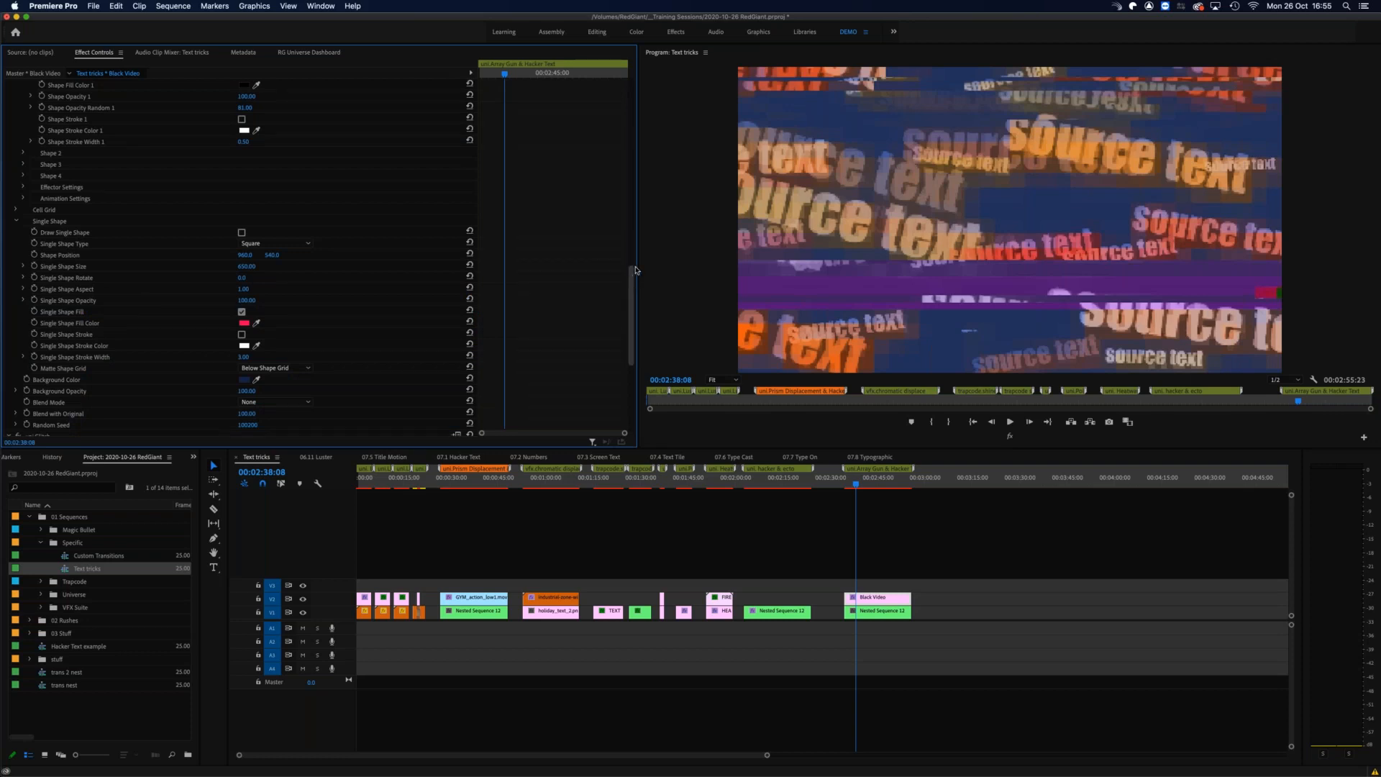
pyautogui.scroll(5, 632, 281)
pyautogui.moveTo(633, 207); pyautogui.dragTo(623, 137)
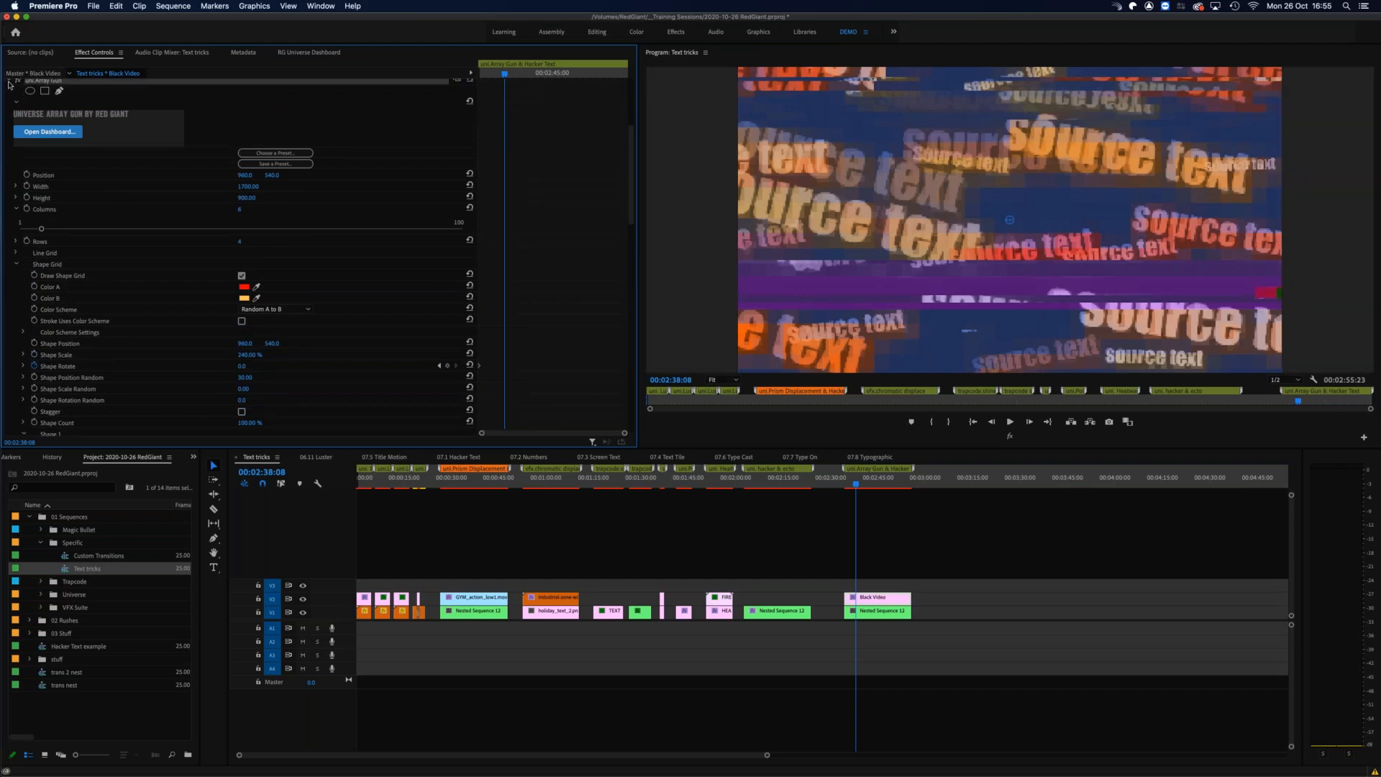
pyautogui.click(6, 81)
# Step: Play and step through the glitched Array Gun text from 00:02:38:17, ending with the playhead at 00:02:12:10 in the Hacker & Ecto section
pyautogui.click(858, 477)
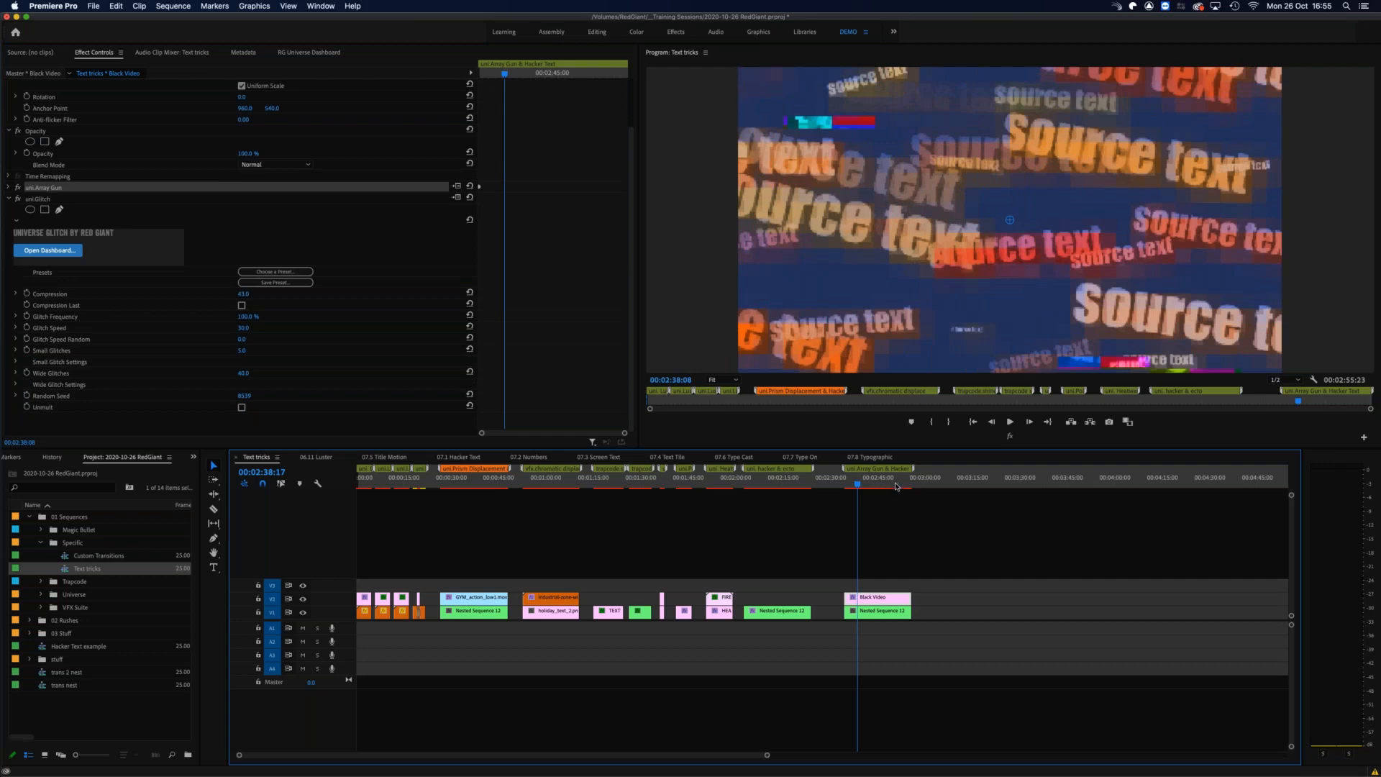
pyautogui.press('space')
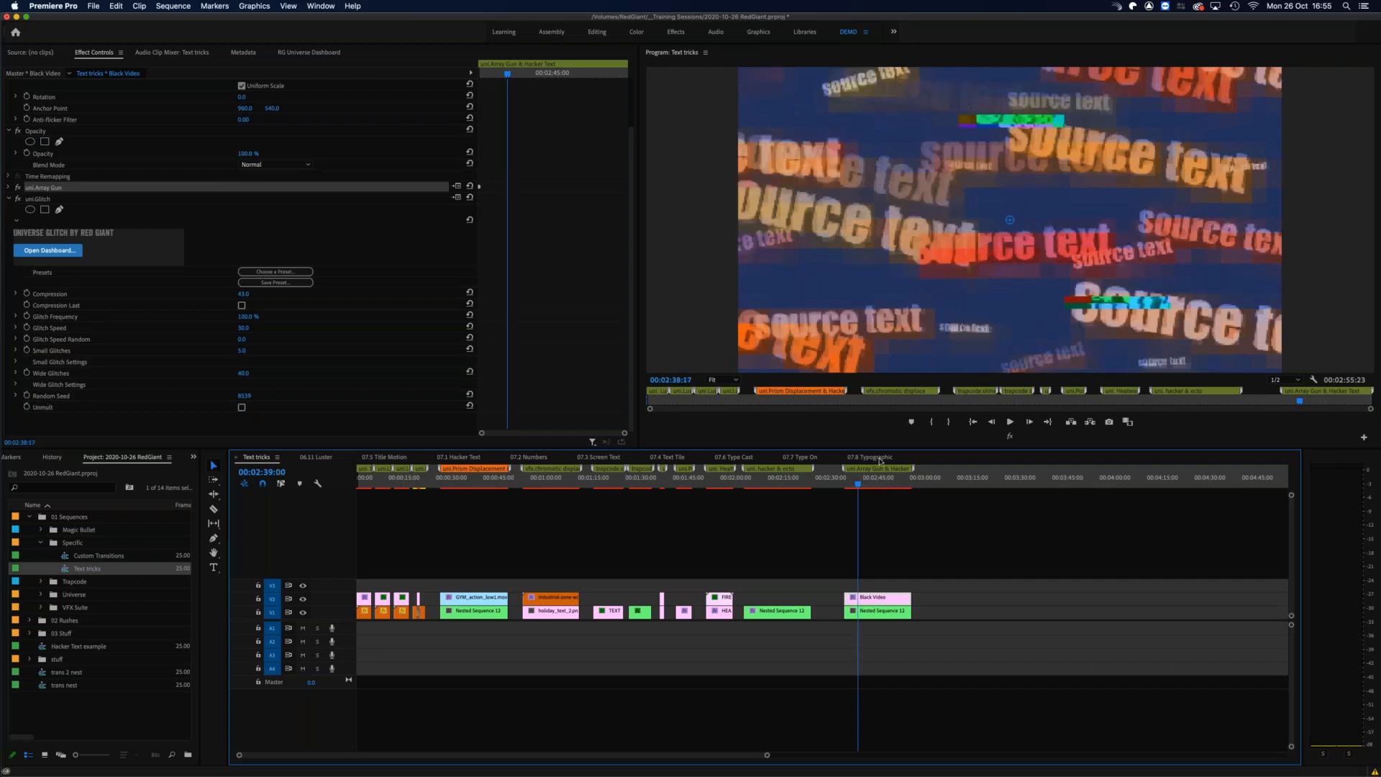
pyautogui.moveTo(880, 461); pyautogui.dragTo(880, 461)
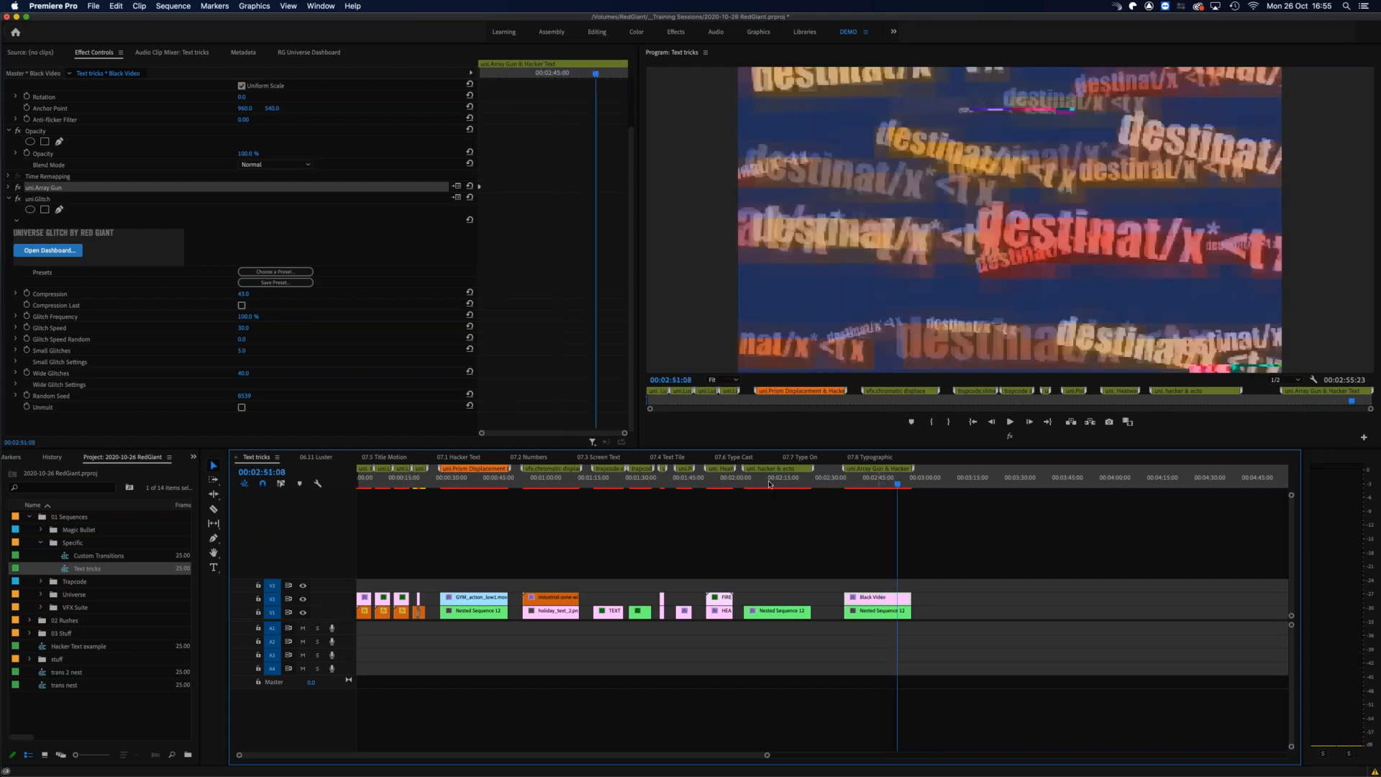
pyautogui.hotkey('shift', 'Left')
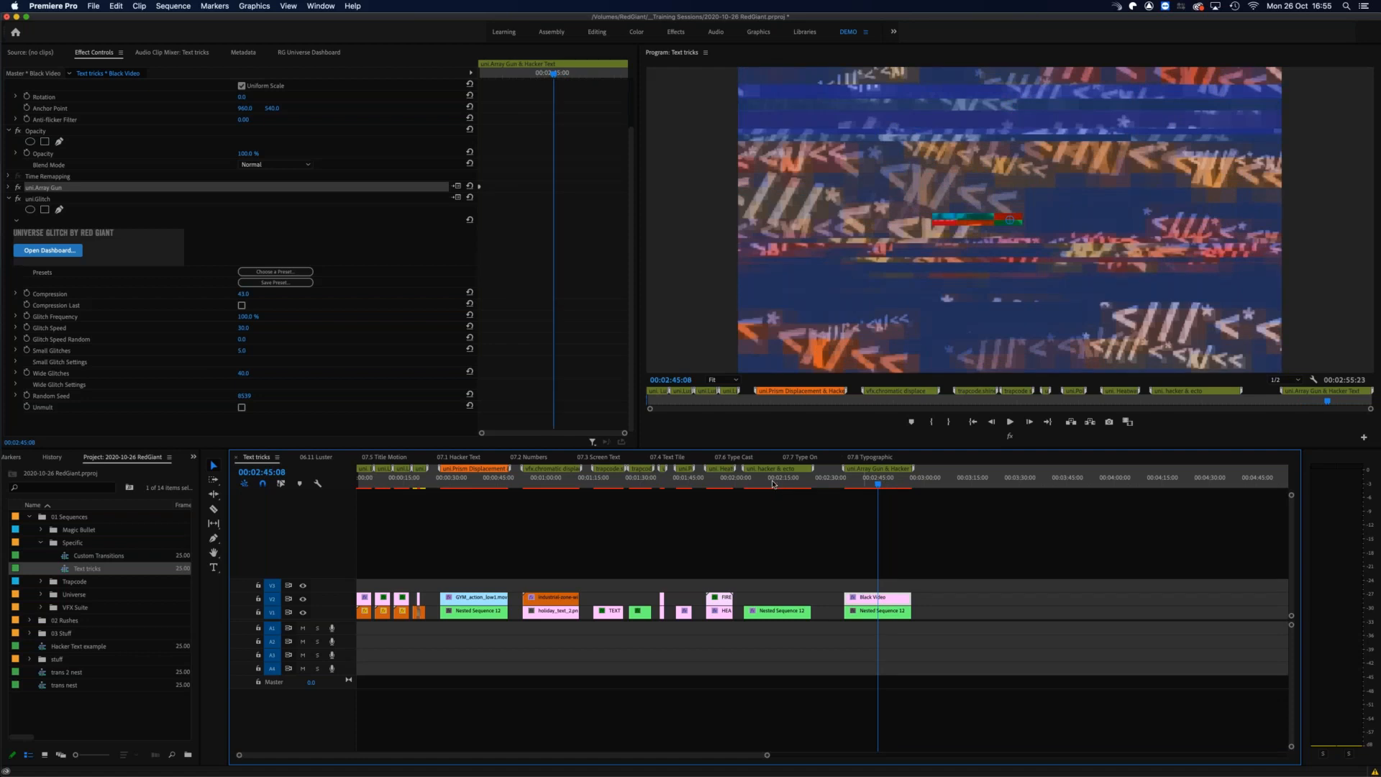
pyautogui.hotkey('shift', 'k')
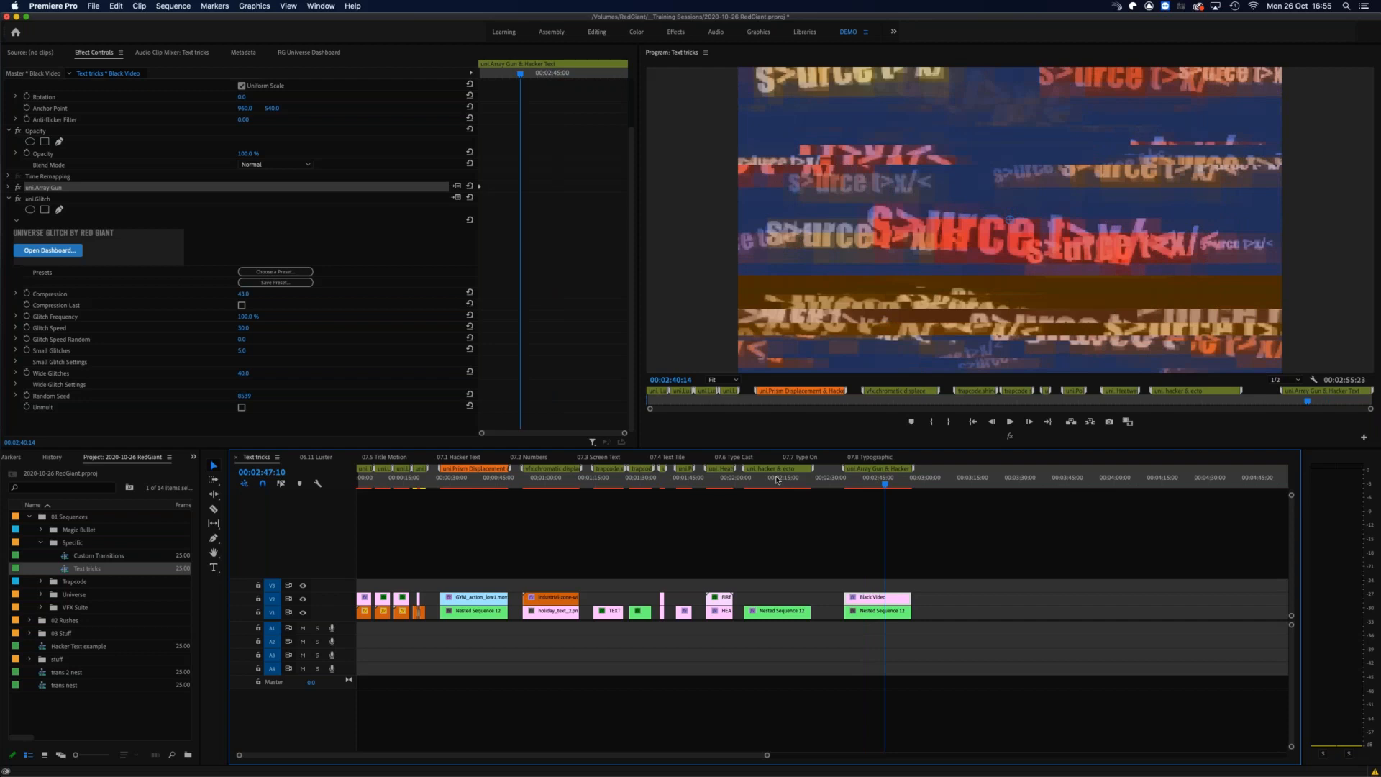
pyautogui.click(776, 482)
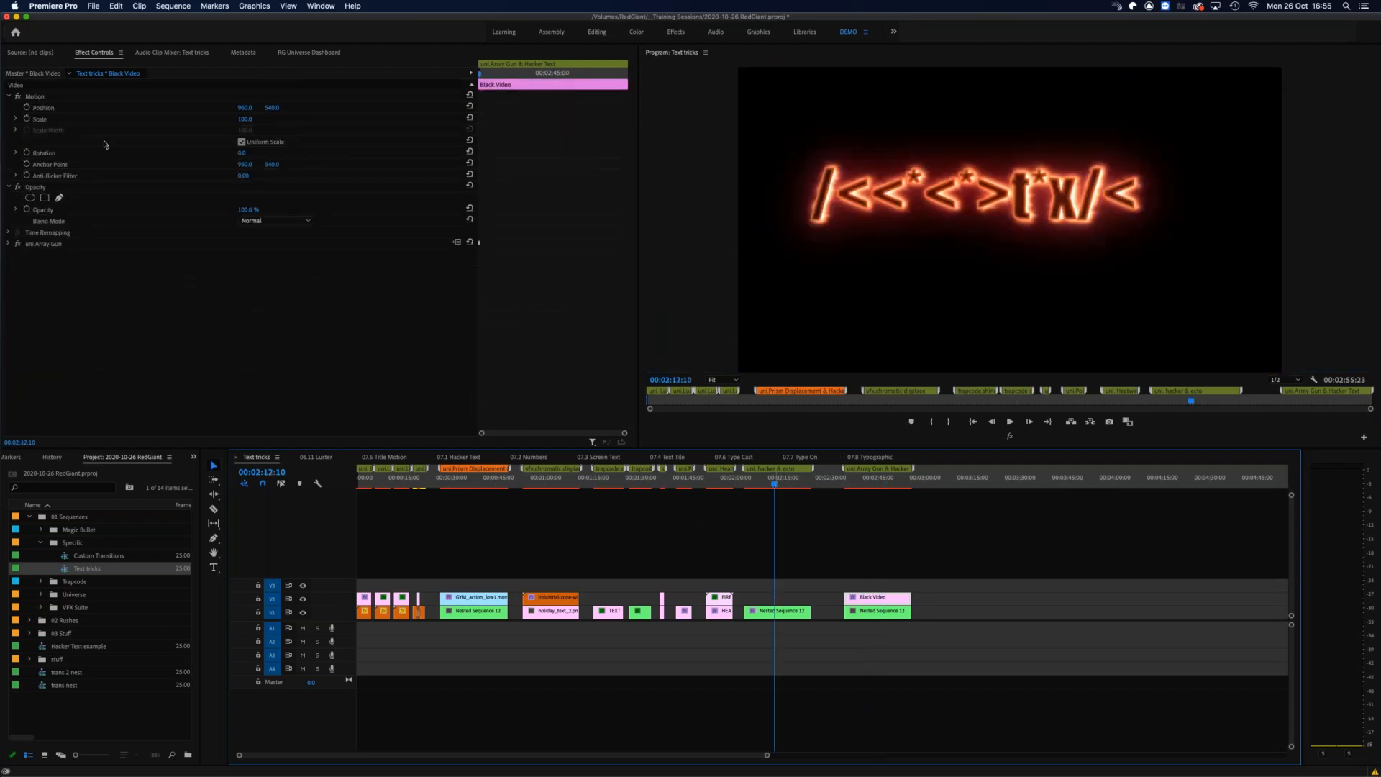
# Step: Apply the Holomatrix II effect from the Universe Stylize category to the nested sequence clip in the Hacker & Ecto section
pyautogui.click(313, 53)
pyautogui.click(45, 92)
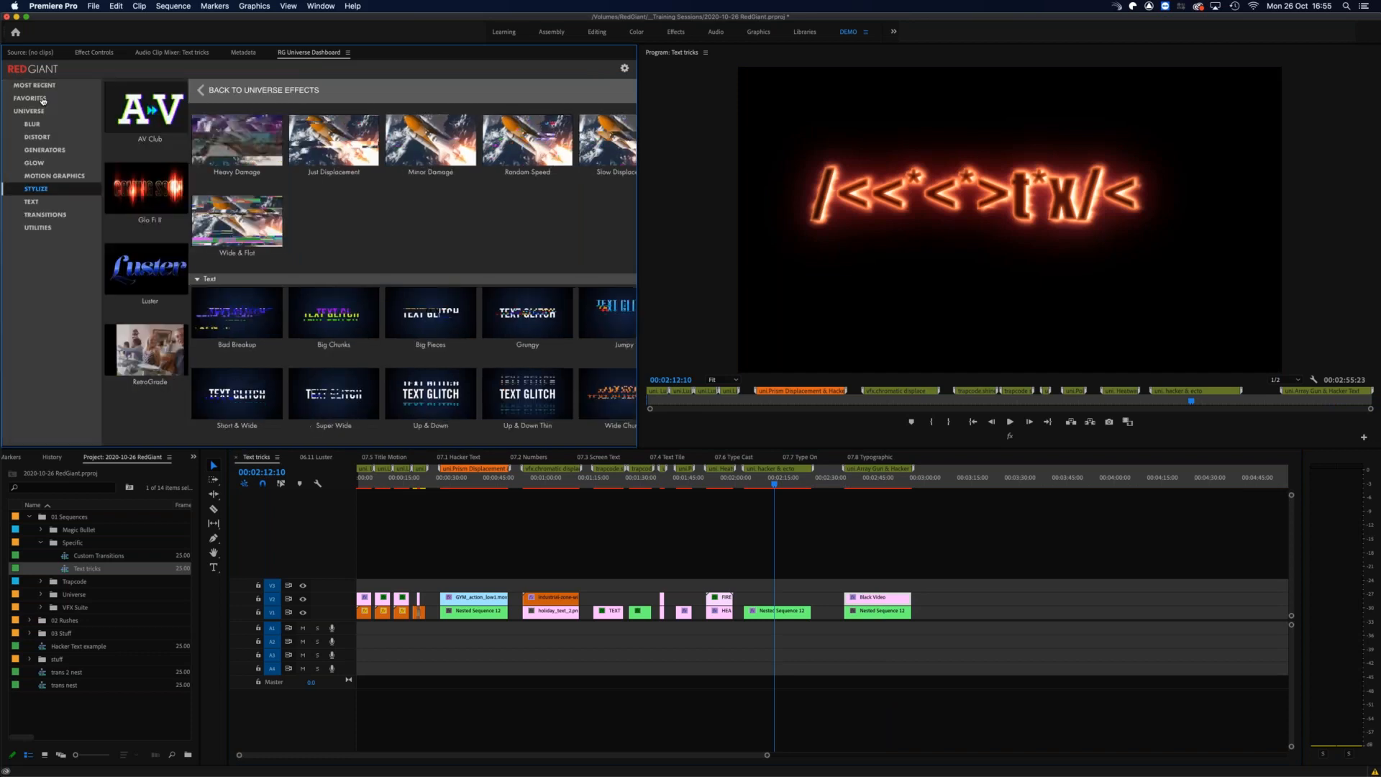
pyautogui.moveTo(340, 234)
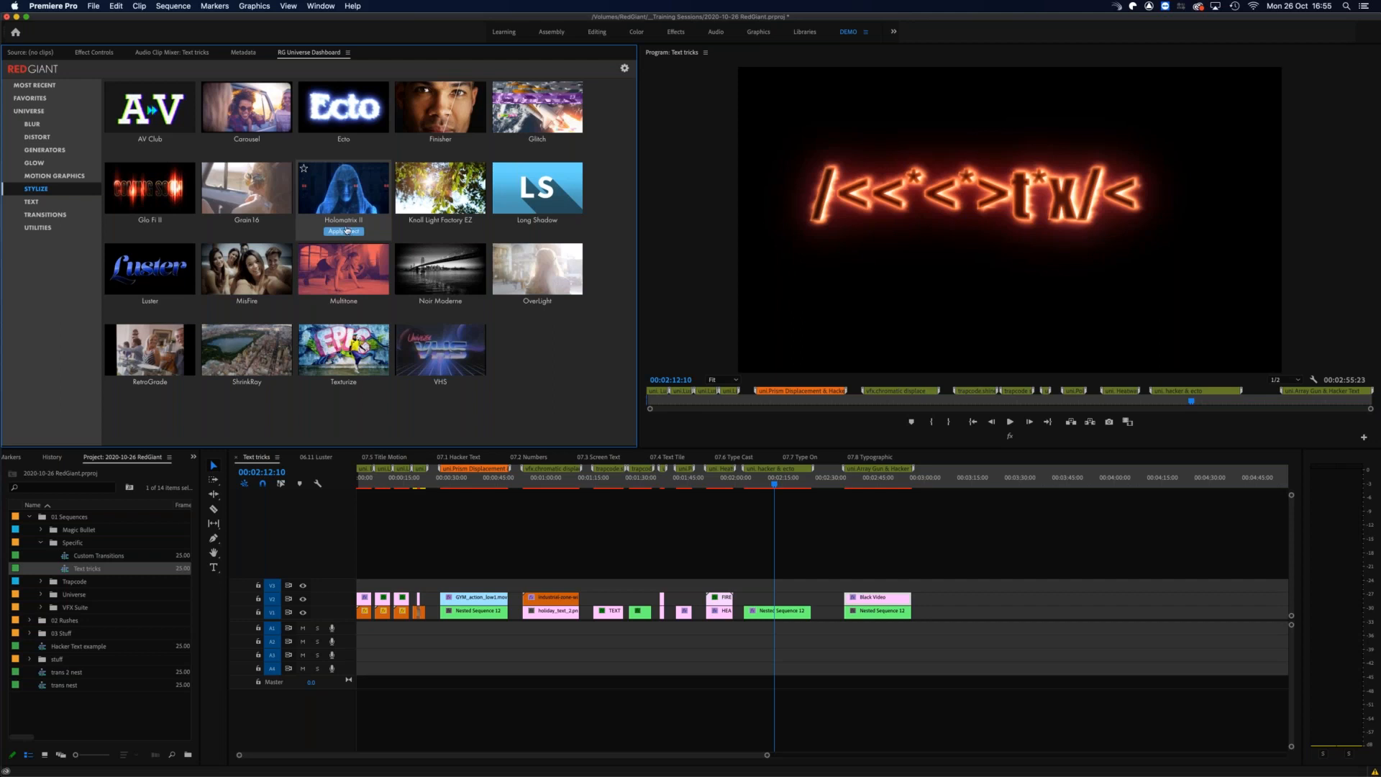
pyautogui.click(777, 611)
pyautogui.click(332, 232)
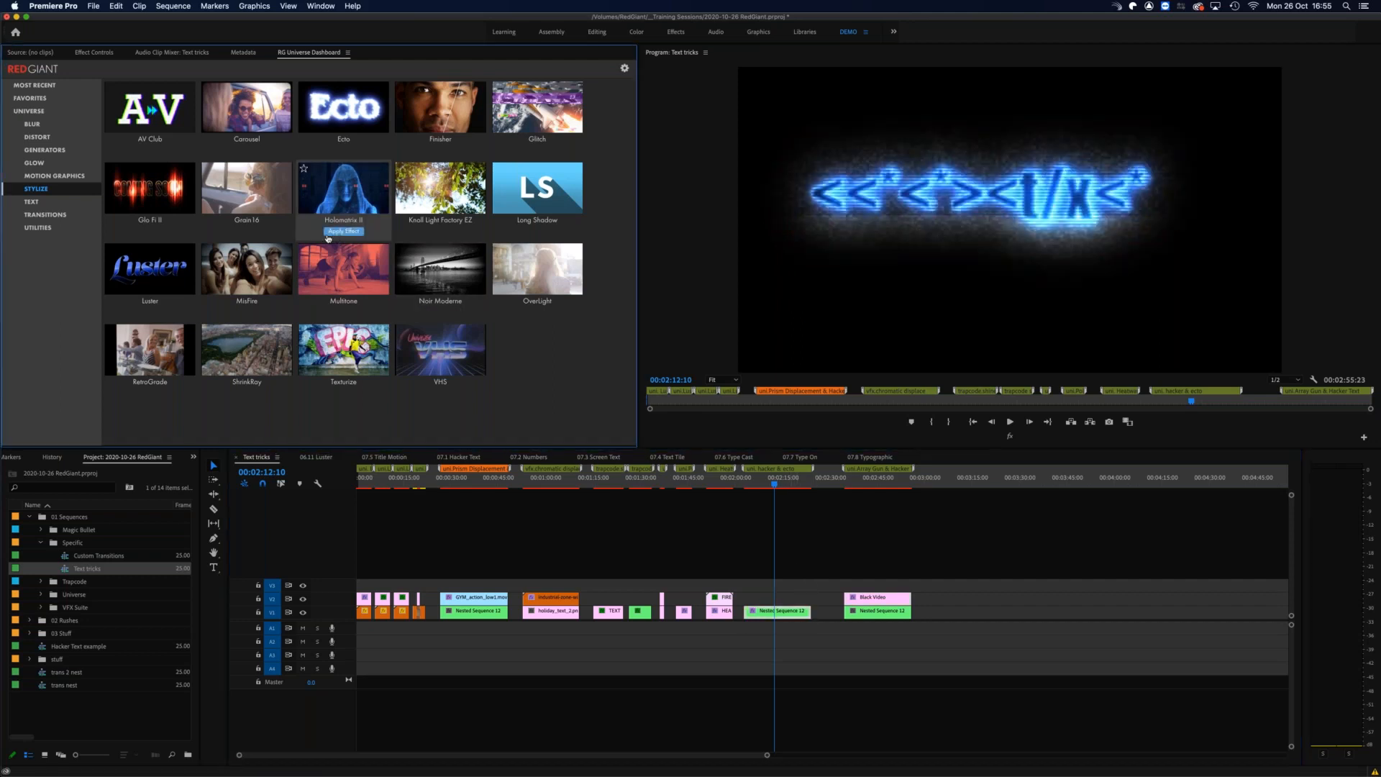
# Step: Preview the Holomatrix II text from 00:02:04:18, ending with the playhead at 00:02:14:11
pyautogui.click(764, 484)
pyautogui.click(750, 487)
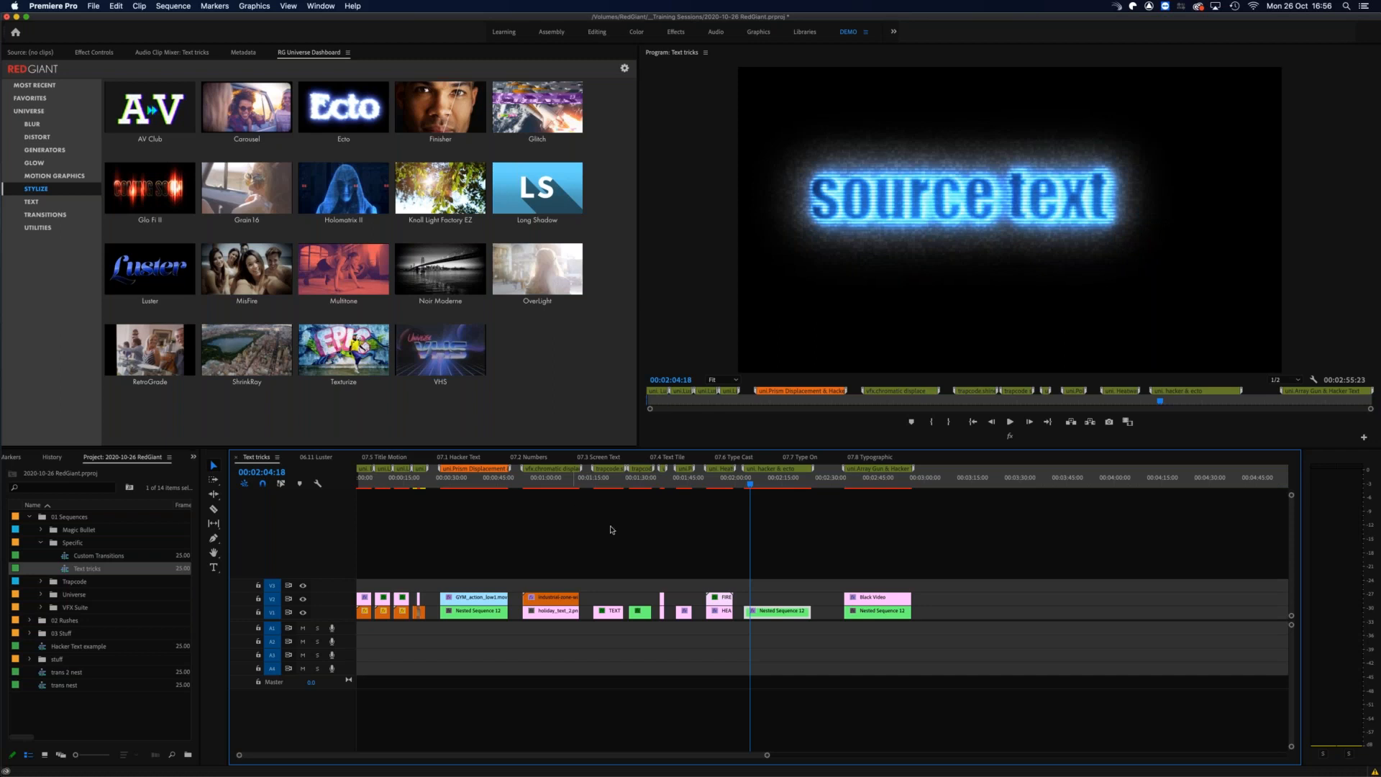
pyautogui.click(780, 480)
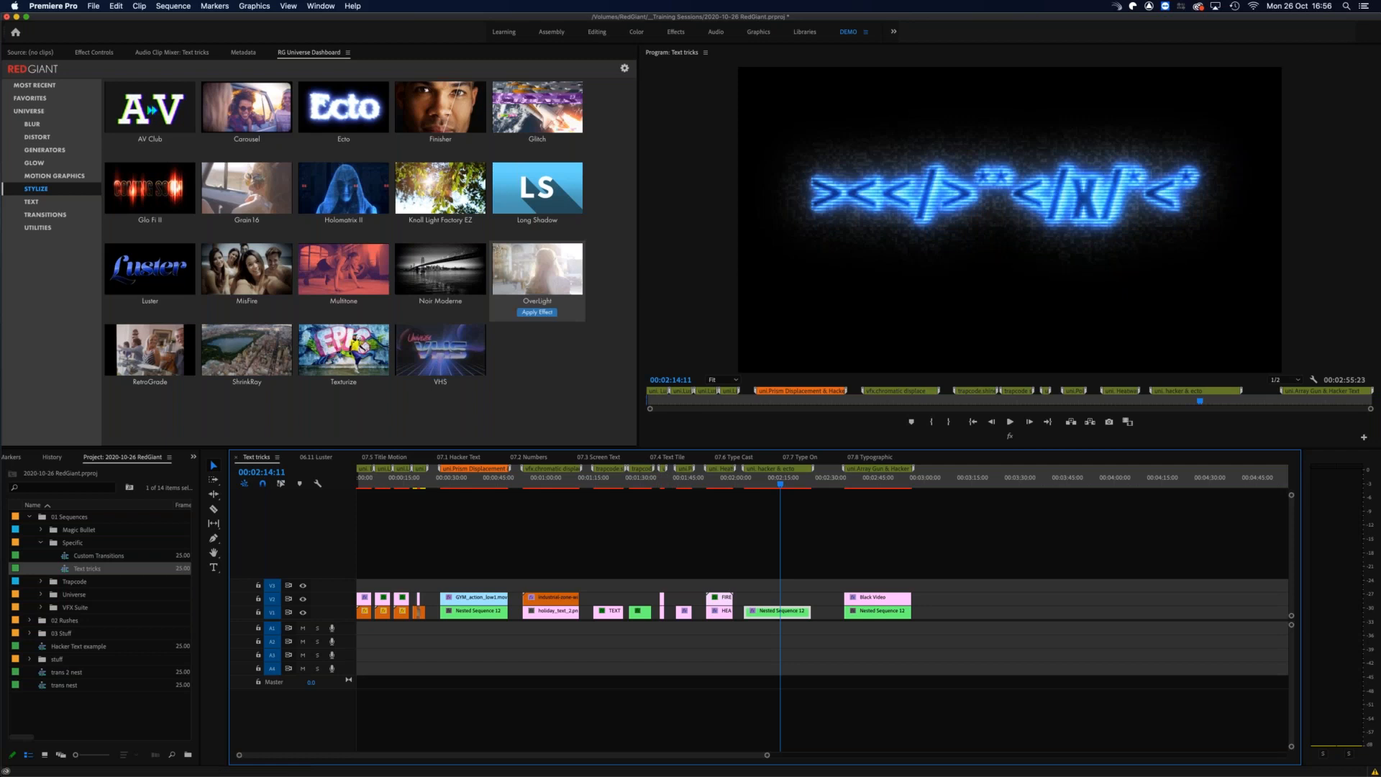
# Step: Add the Point Zoom effect from the Universe Glow category to the selected nested sequence clip
pyautogui.click(35, 162)
pyautogui.moveTo(153, 199)
pyautogui.click(149, 232)
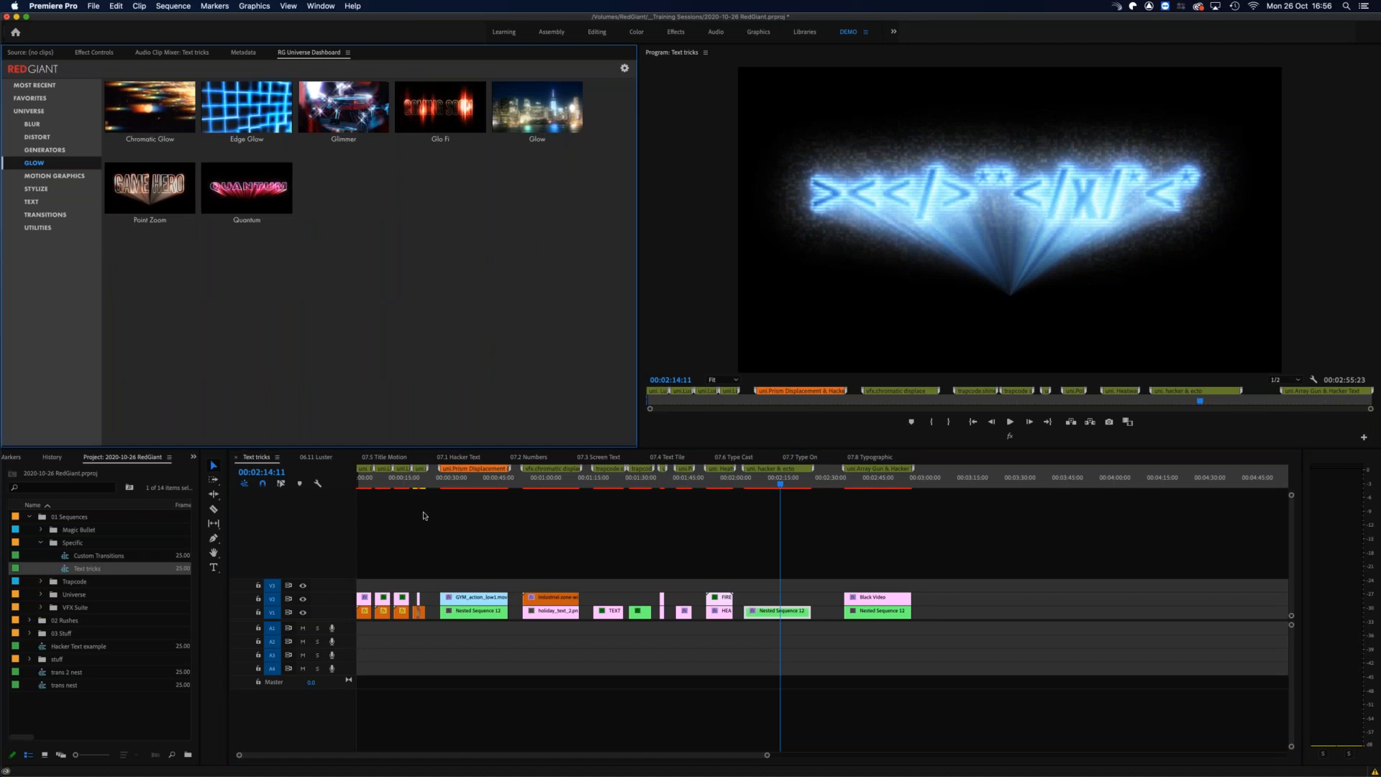
# Step: Preview the Point Zoom light rays across the hacker text, ending with the playhead at 00:02:03:13
pyautogui.click(759, 481)
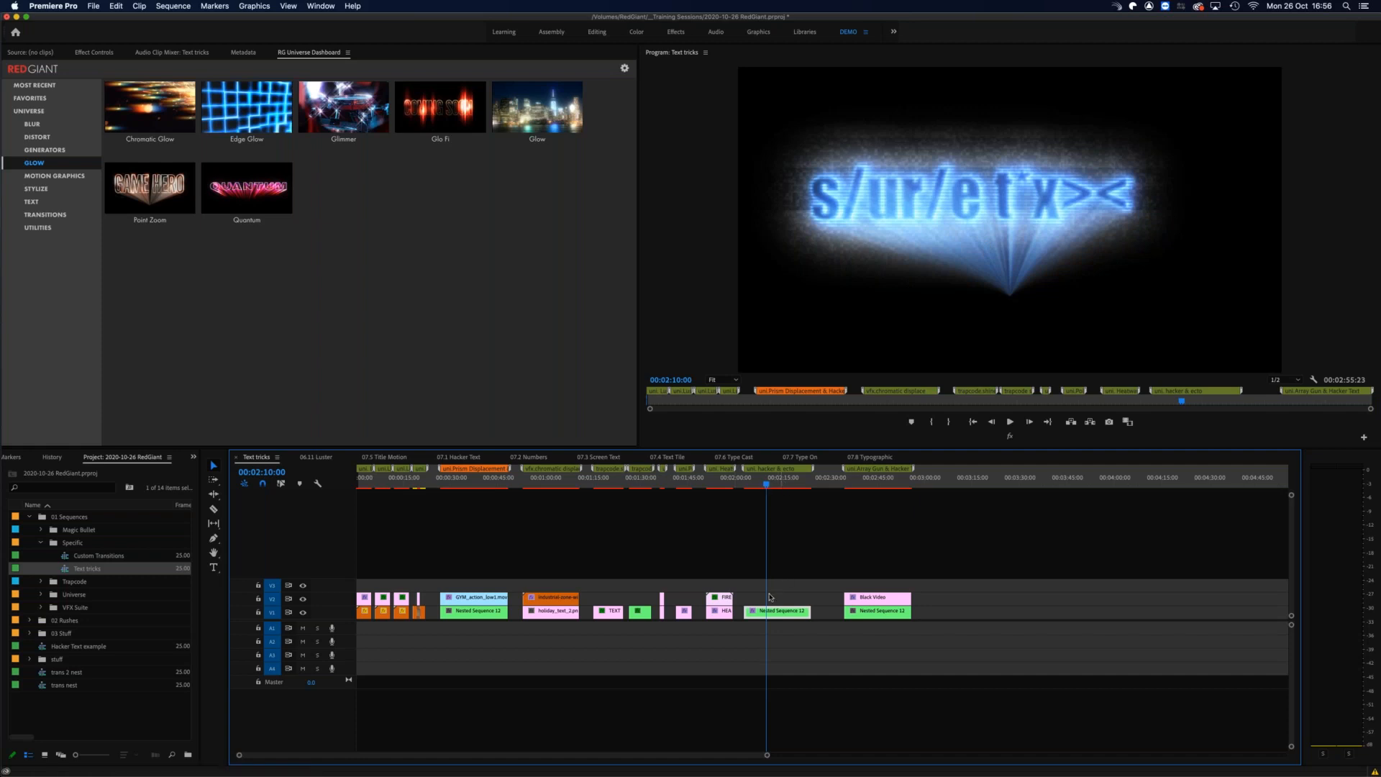
pyautogui.moveTo(780, 485); pyautogui.dragTo(787, 485)
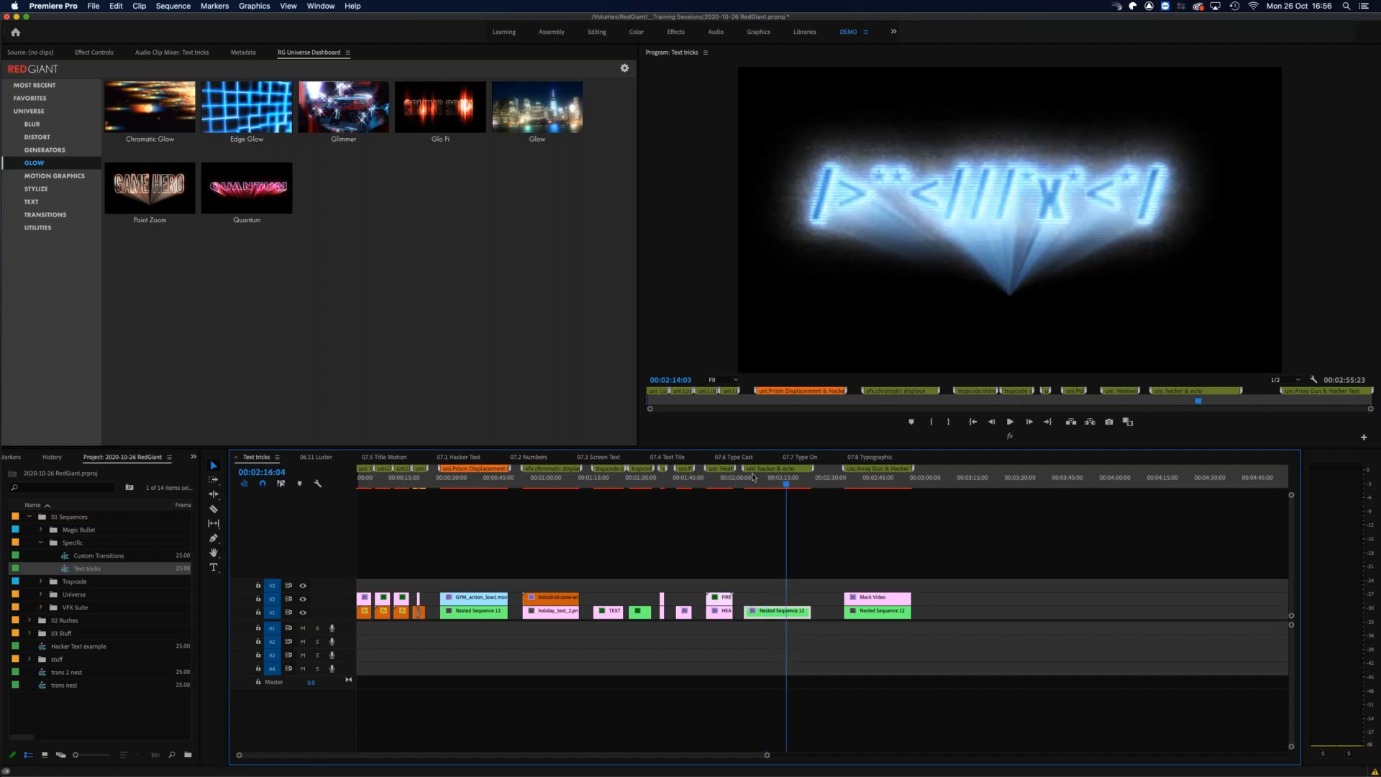
pyautogui.click(747, 482)
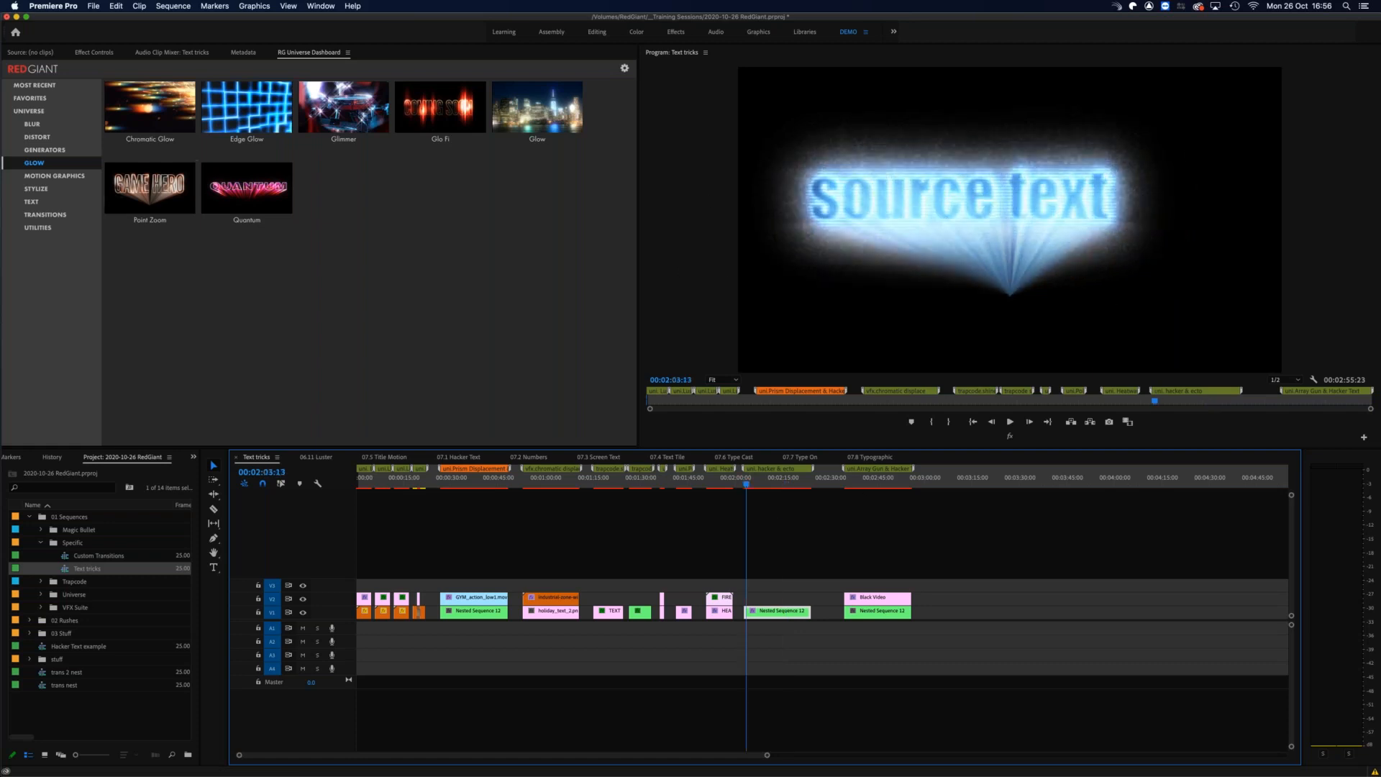
# Step: Collapse the Ecto settings on the nested sequence clip and turn the Ecto effect off
pyautogui.moveTo(153, 222)
pyautogui.click(104, 55)
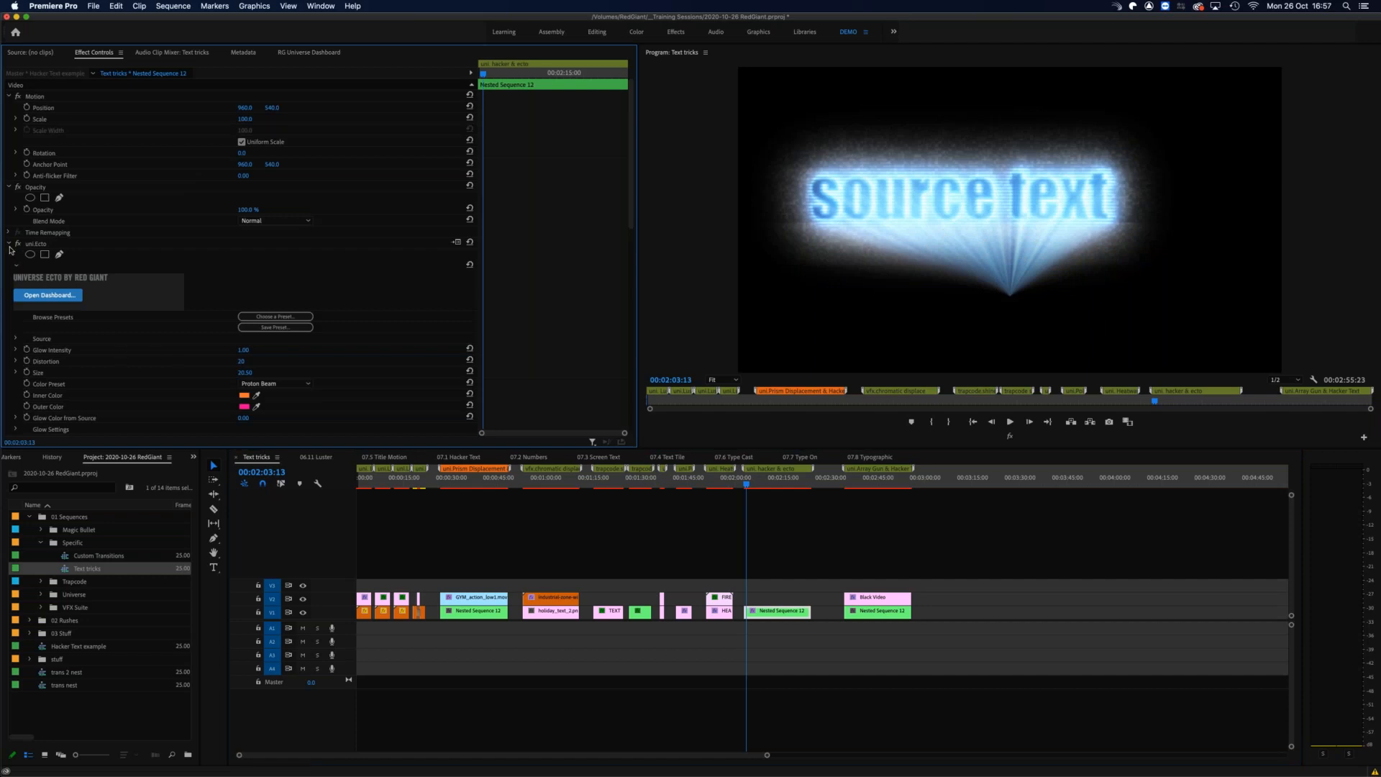
pyautogui.click(10, 244)
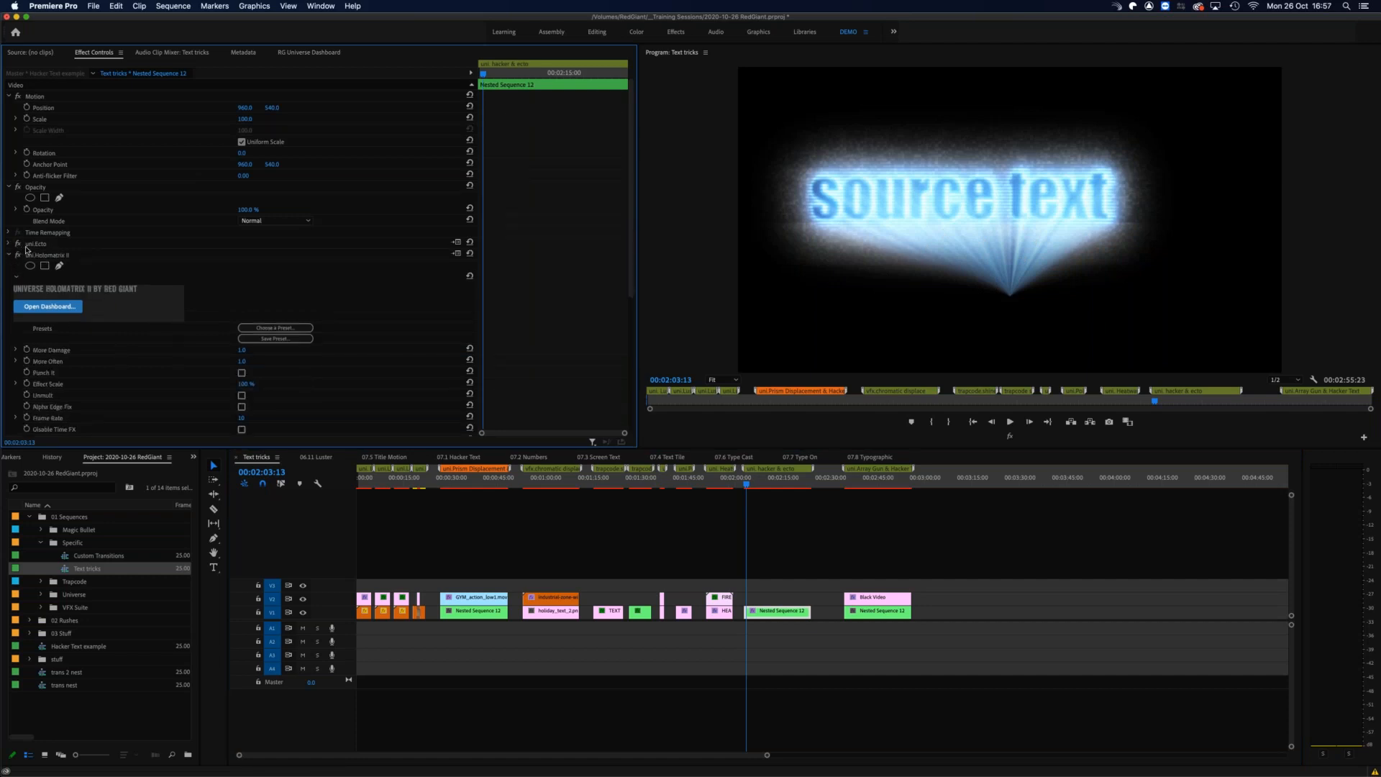
pyautogui.click(18, 243)
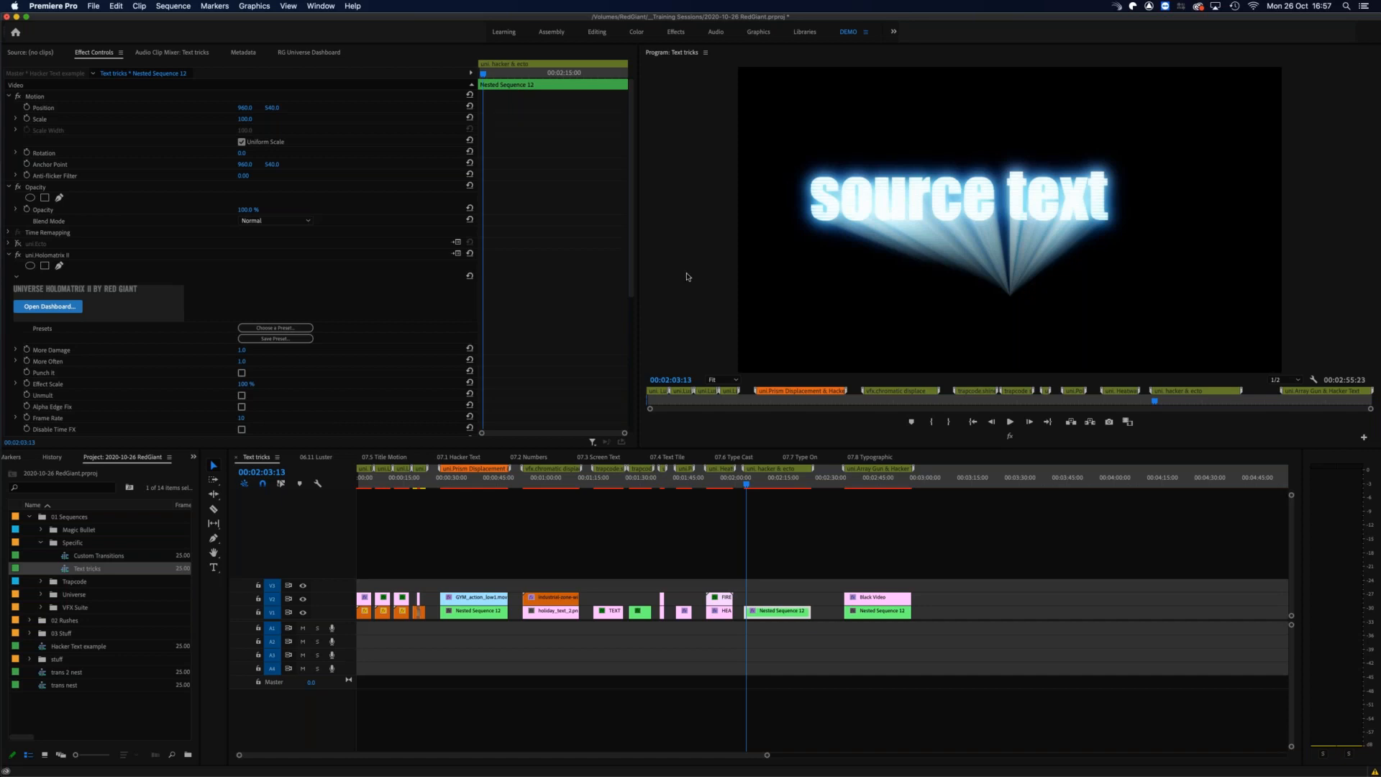
# Step: Scrub through the hacker text from 00:02:03:13 to check the look without Ecto, and collapse the Holomatrix II settings
pyautogui.click(322, 7)
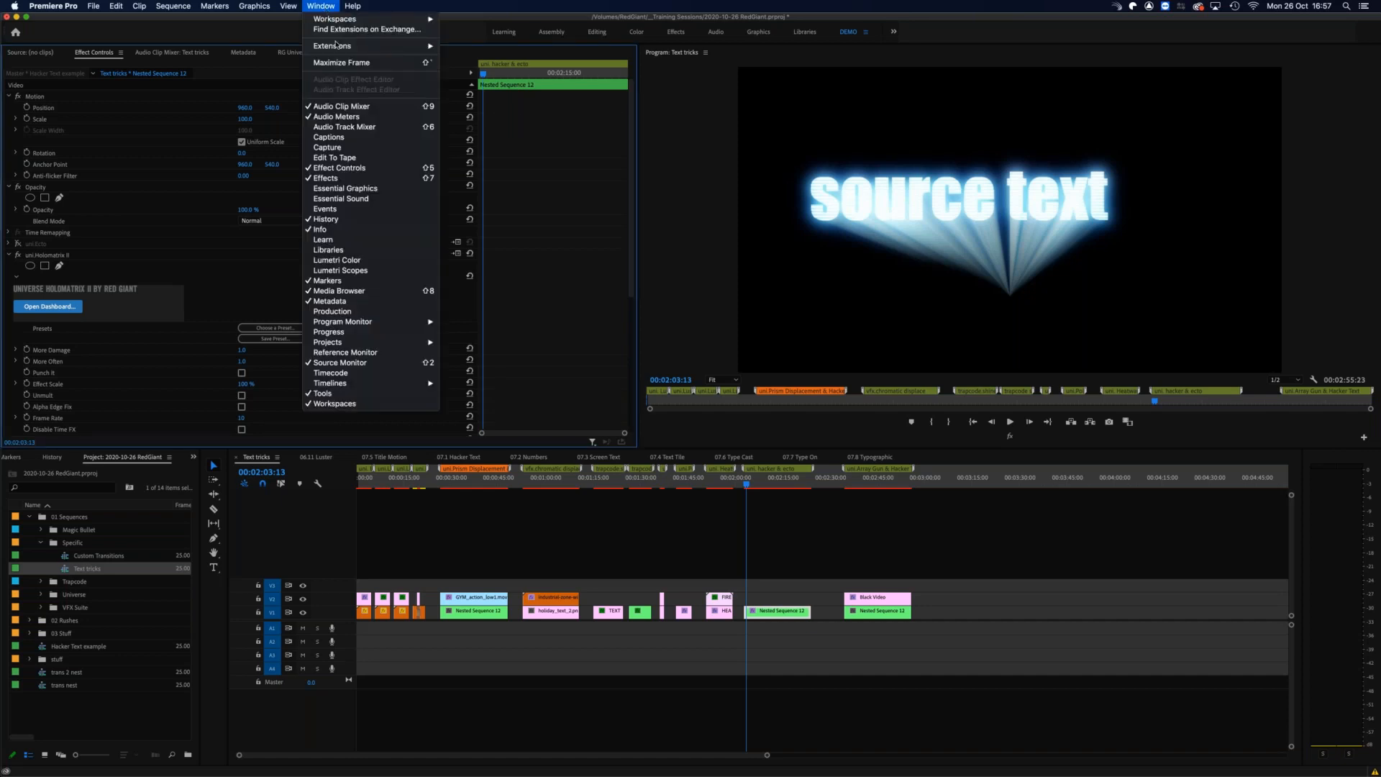
pyautogui.click(267, 30)
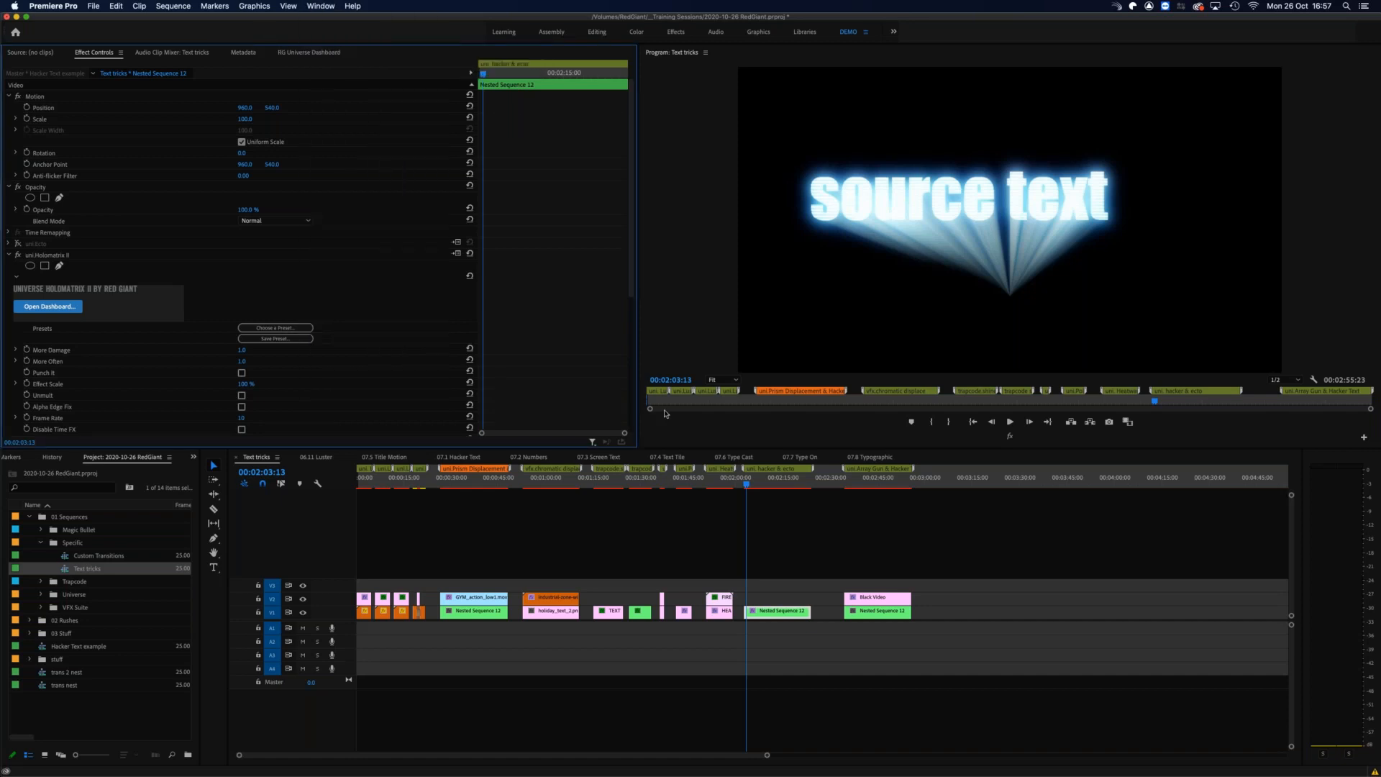
pyautogui.moveTo(748, 484); pyautogui.dragTo(767, 567)
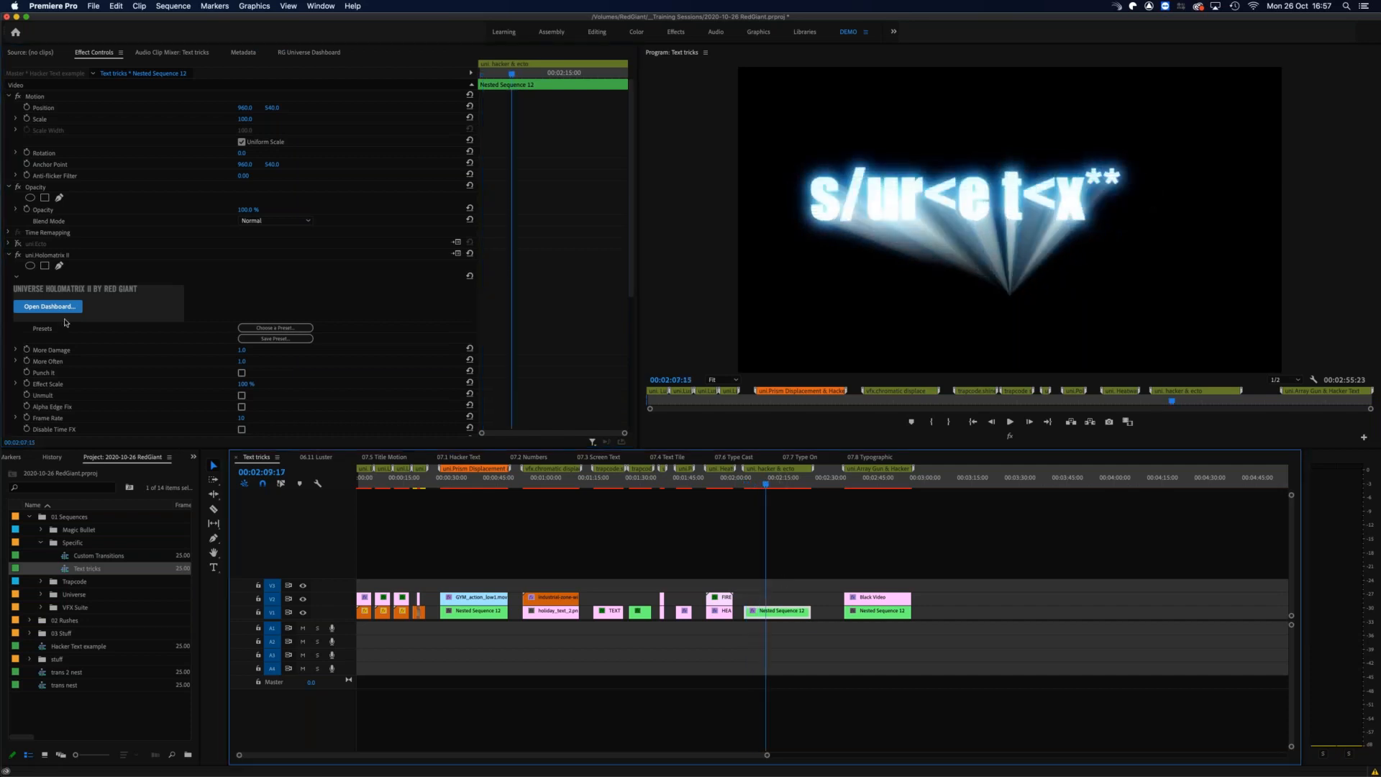
pyautogui.click(8, 255)
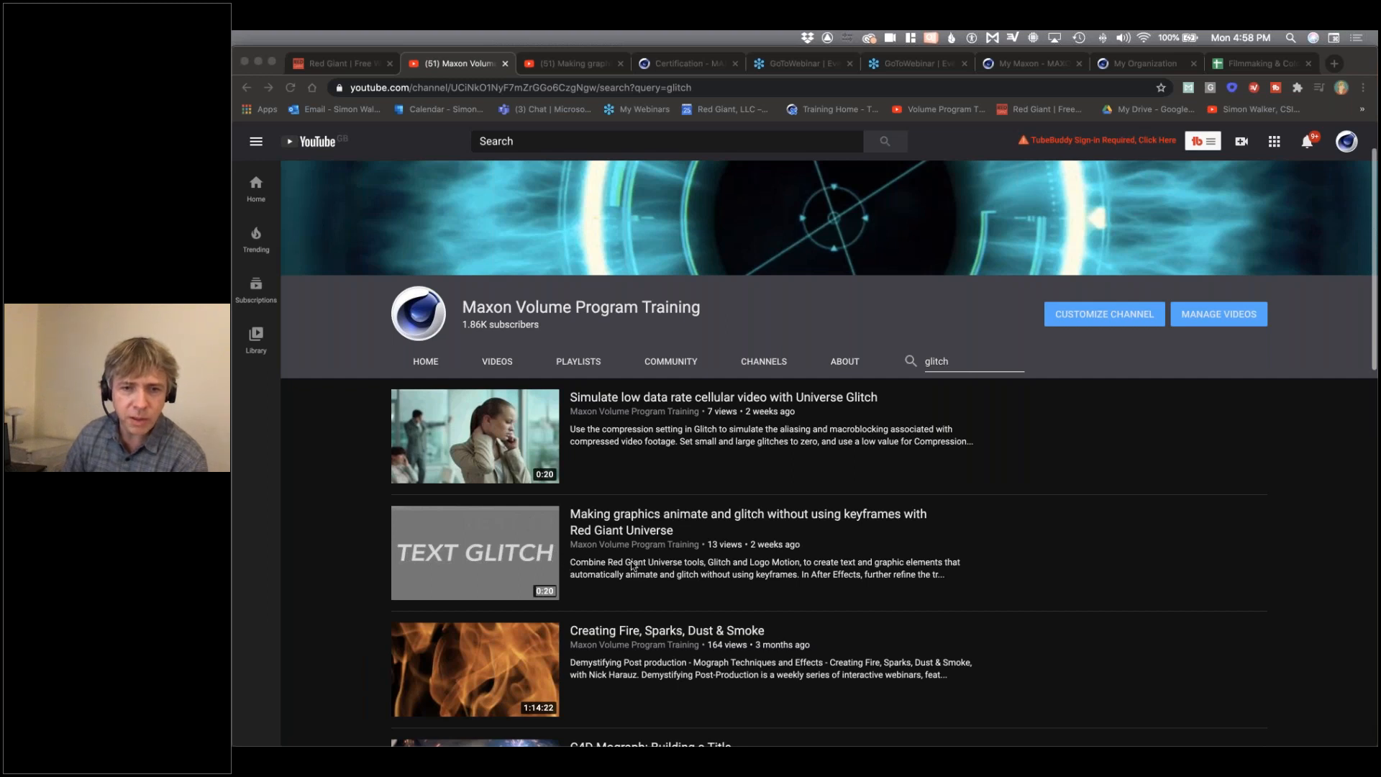
# Step: Show the YouTube video on making graphics animate and glitch without keyframes in Chrome, with its full description and project download link
pyautogui.click(581, 68)
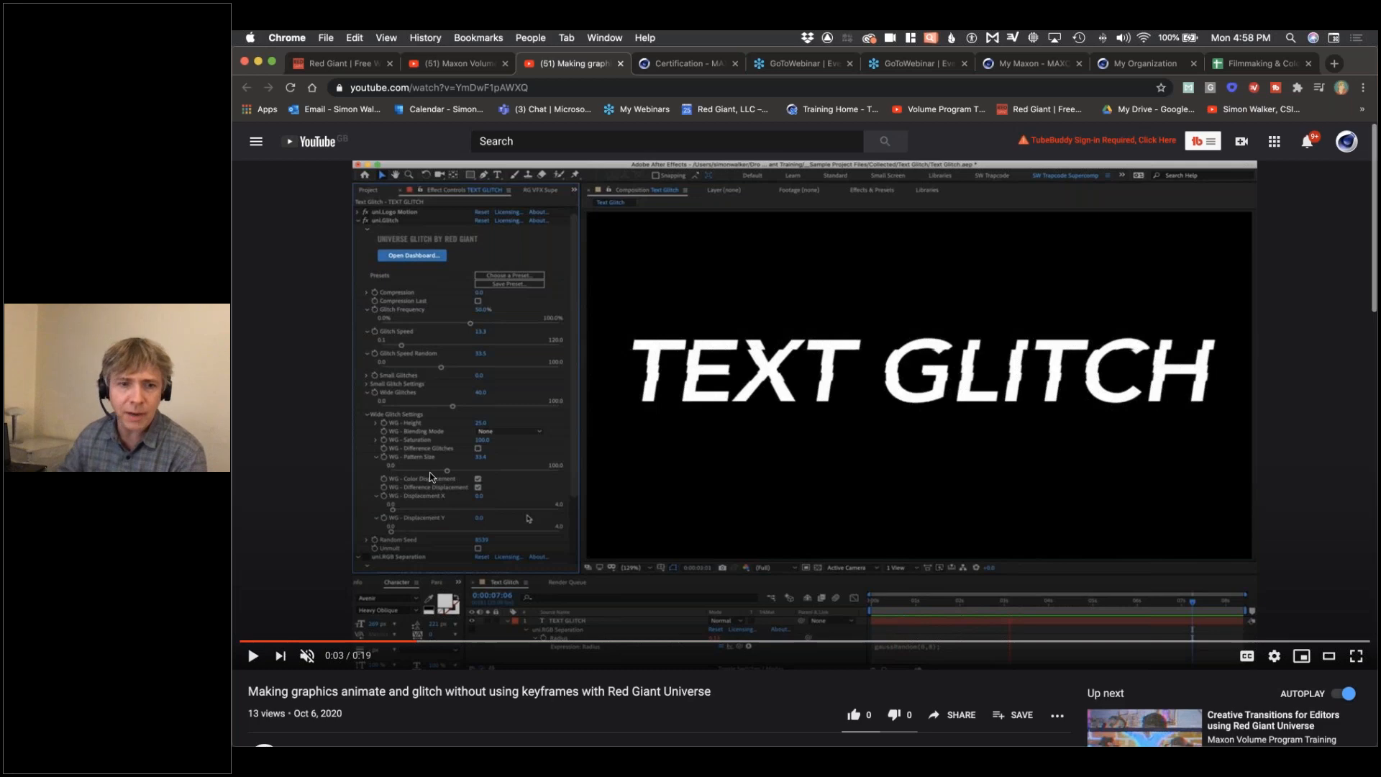
pyautogui.scroll(-5, 503, 617)
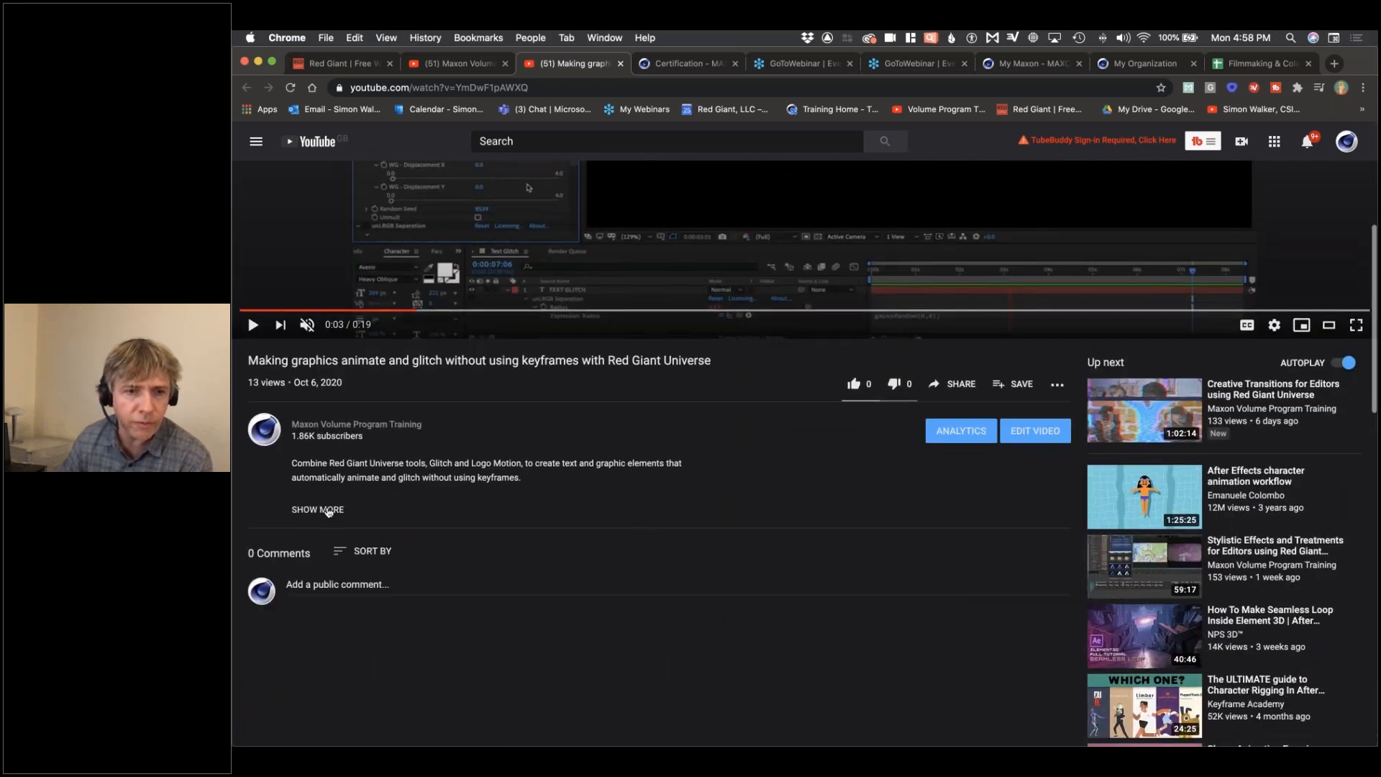
pyautogui.click(327, 511)
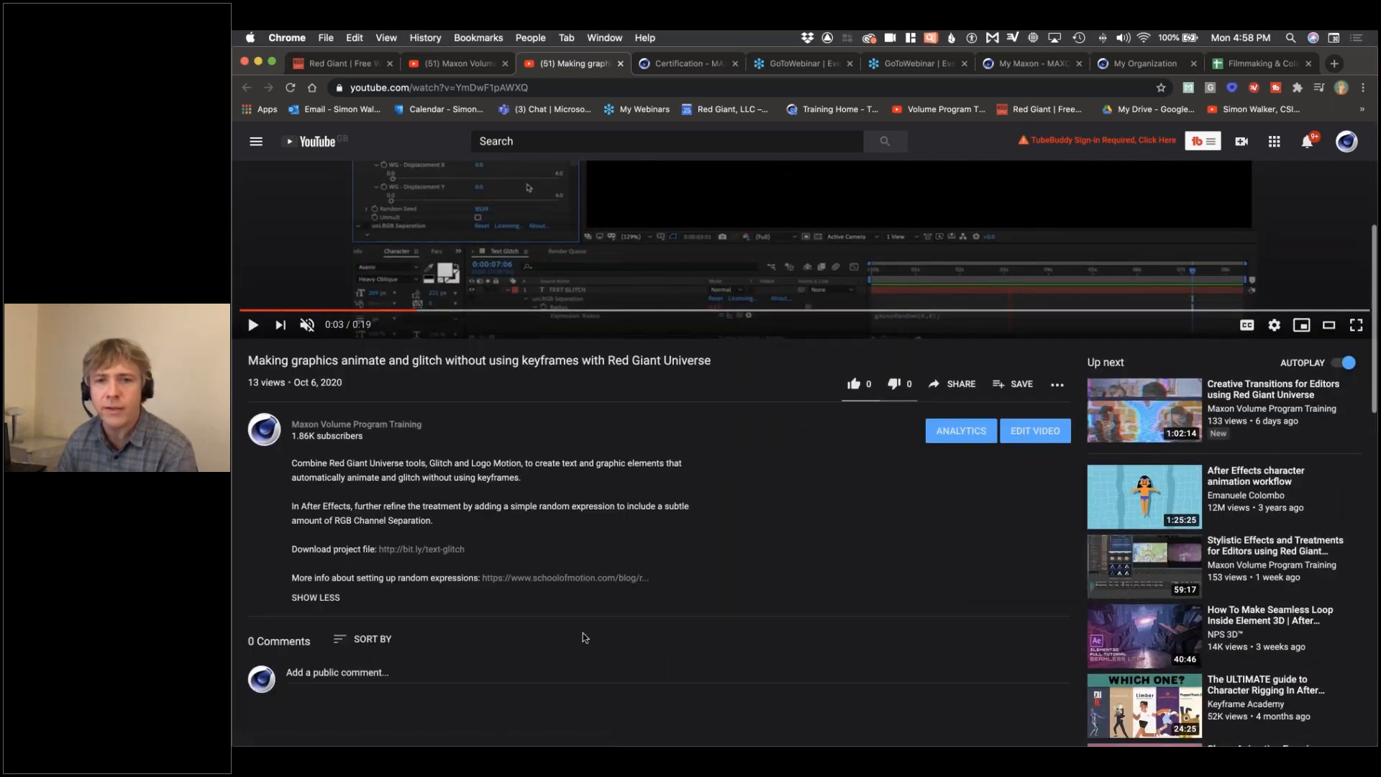
pyautogui.scroll(5, 568, 623)
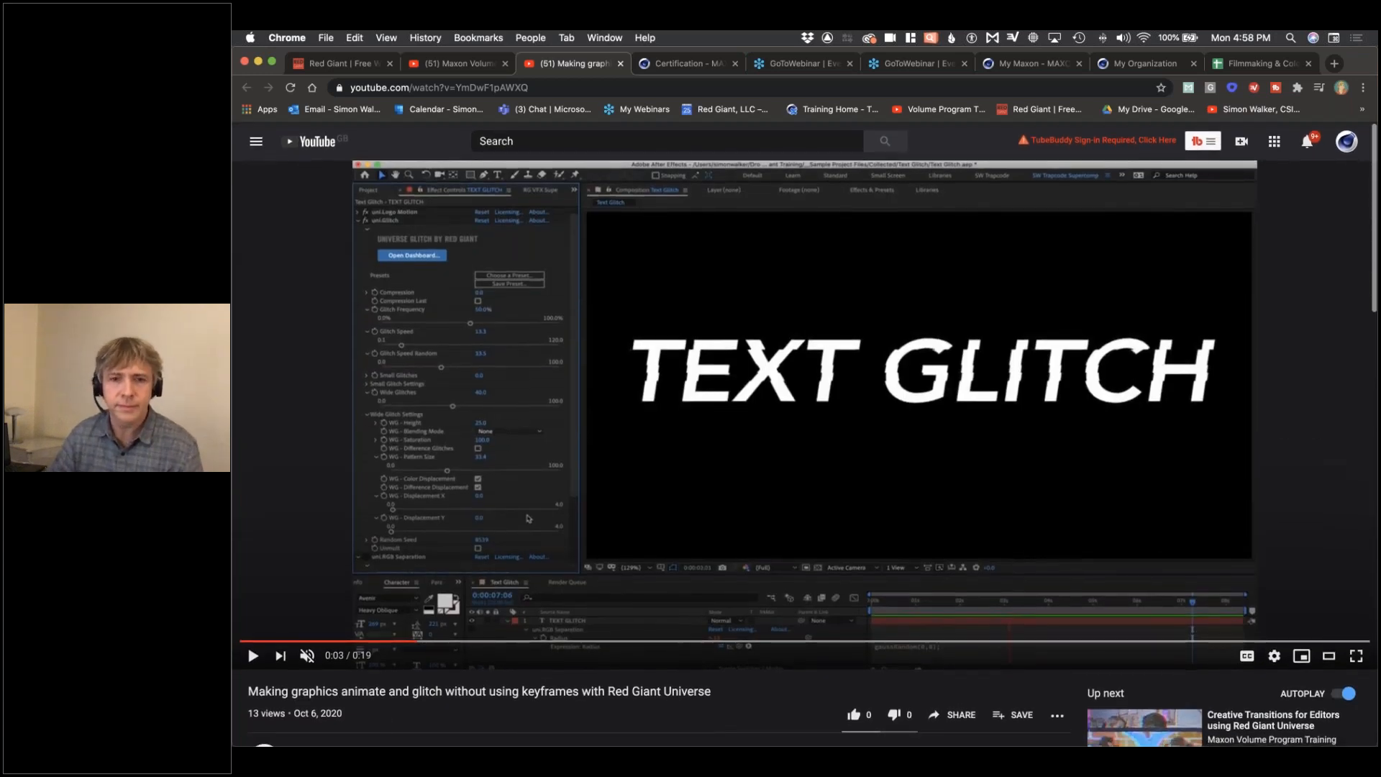
# Step: Show the October and November 2020 webinar list on the Red Giant site and the Maxon Volume Program Training channel's uploads and playlists
pyautogui.press('super+Tab')
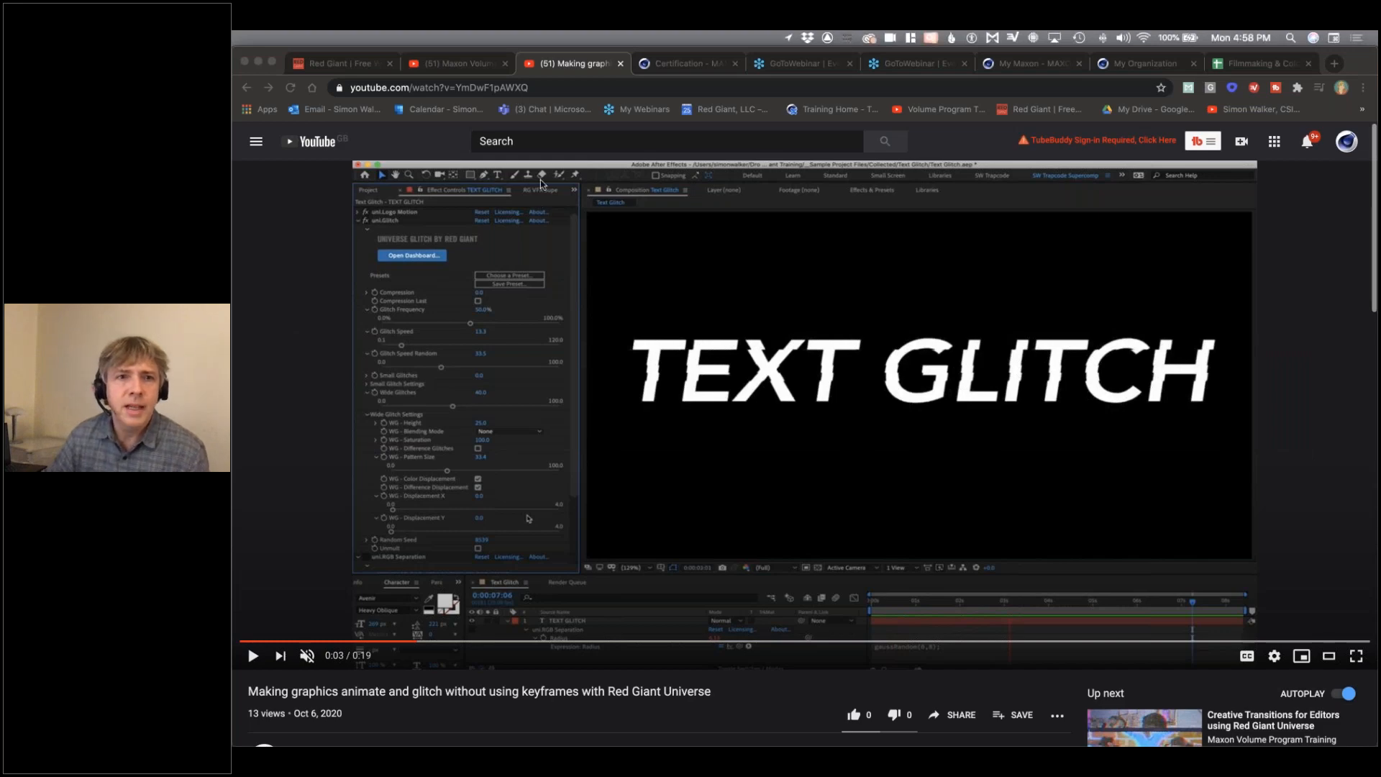
pyautogui.click(338, 65)
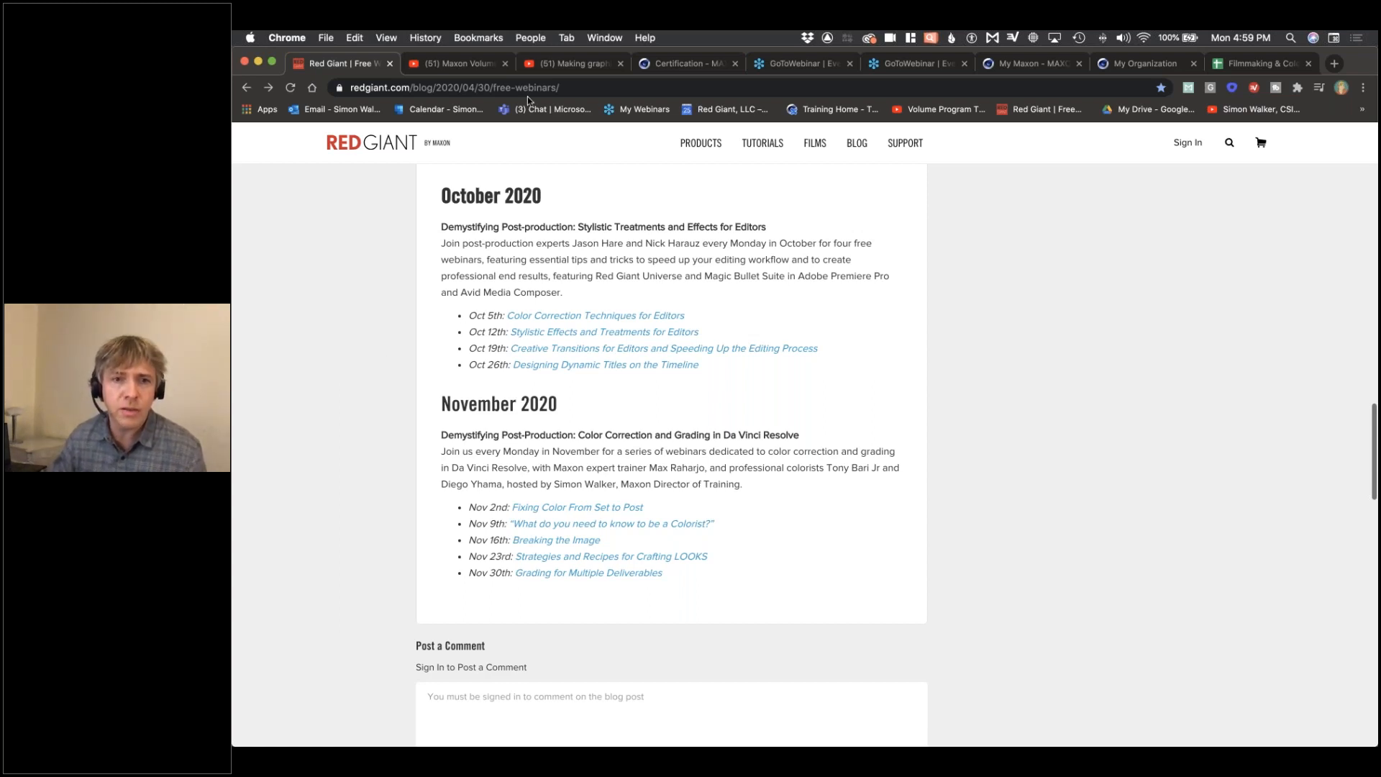
pyautogui.click(460, 63)
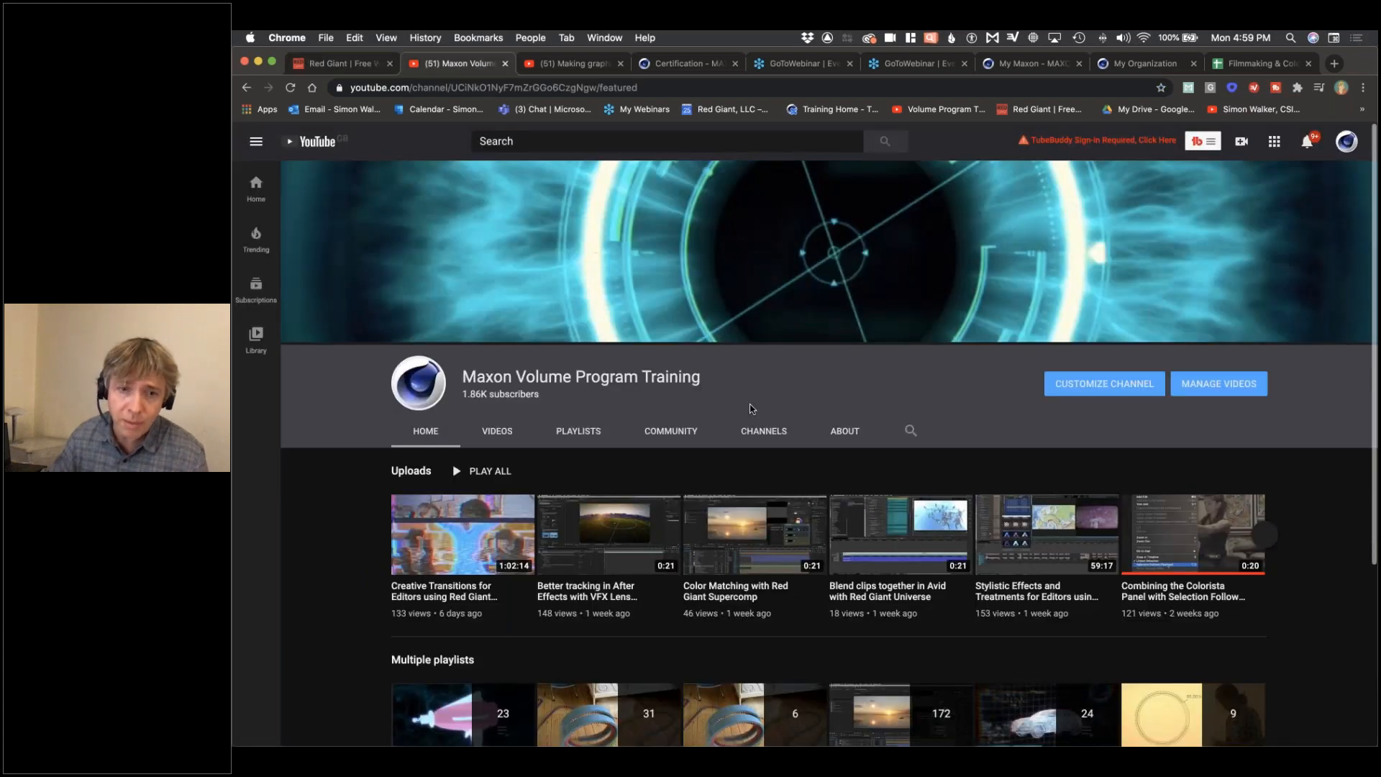
pyautogui.scroll(-5, 728, 367)
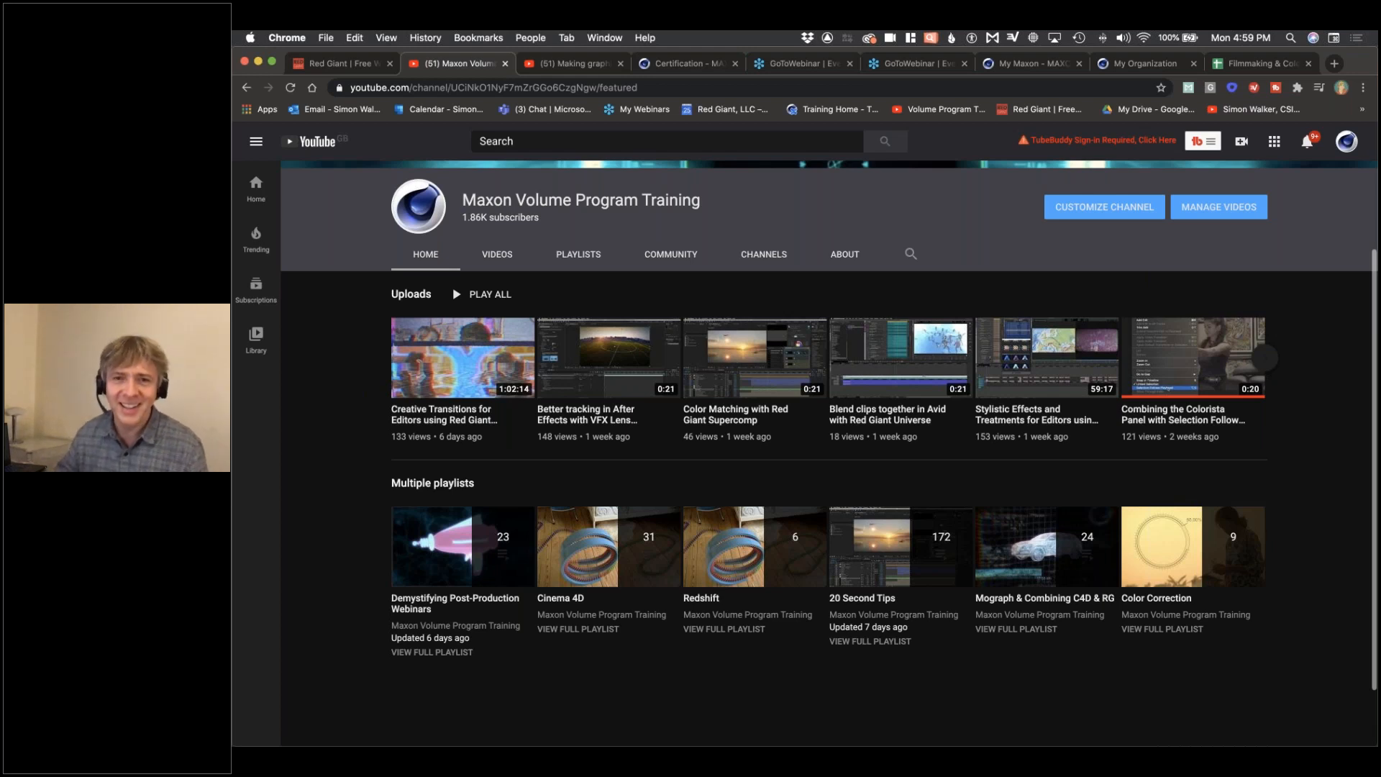
pyautogui.press('super+Tab')
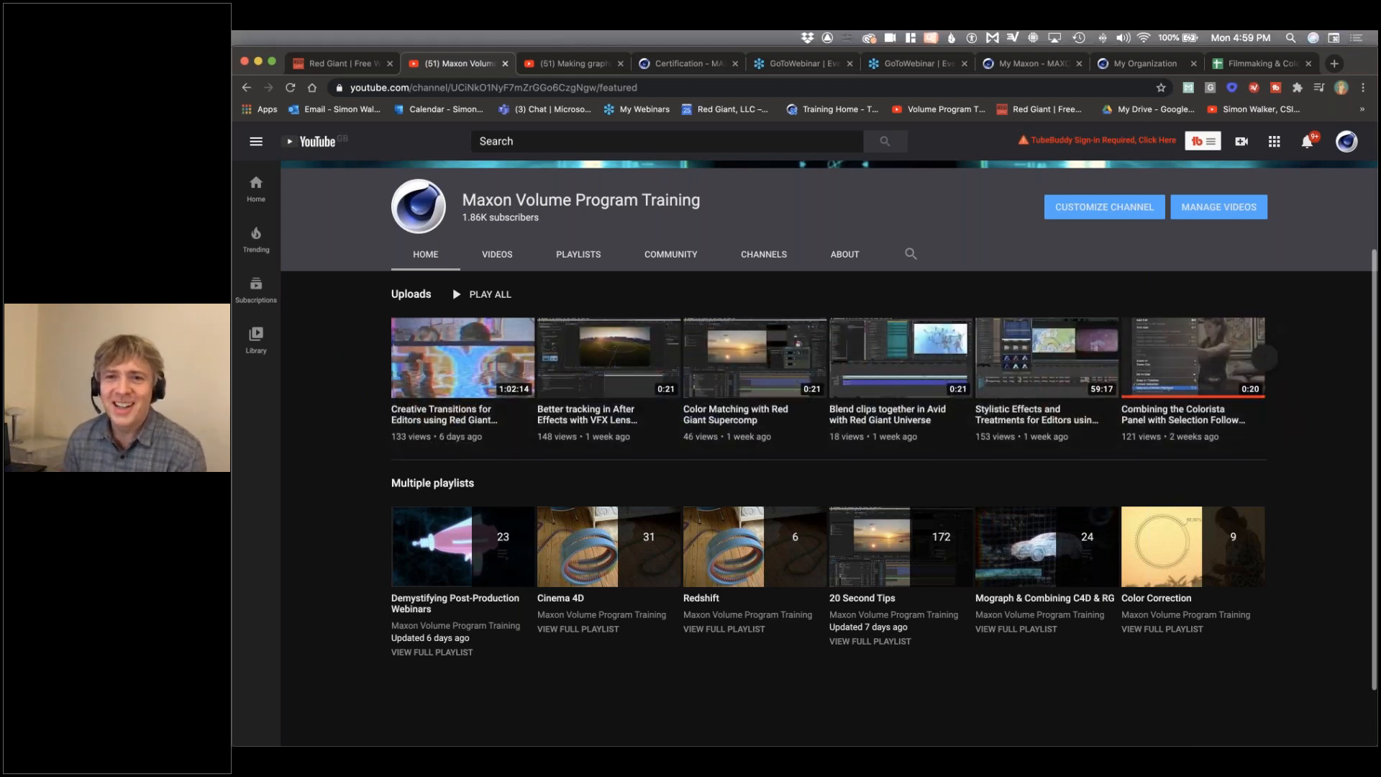